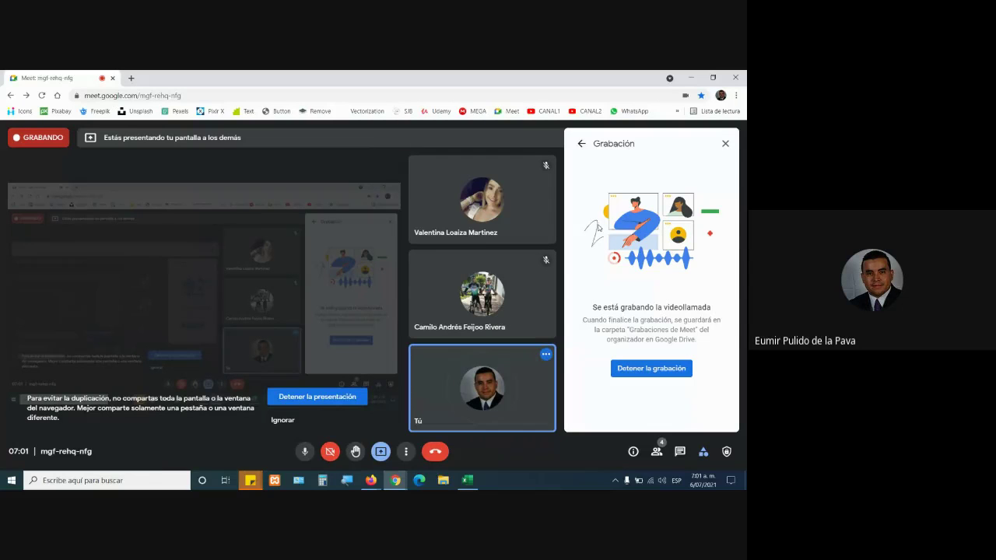
- Open the Meet in-call chat and bring the 'Funciones de búsqueda y referencia 2.xlsx' workbook to the front
click(584, 146)
click(680, 451)
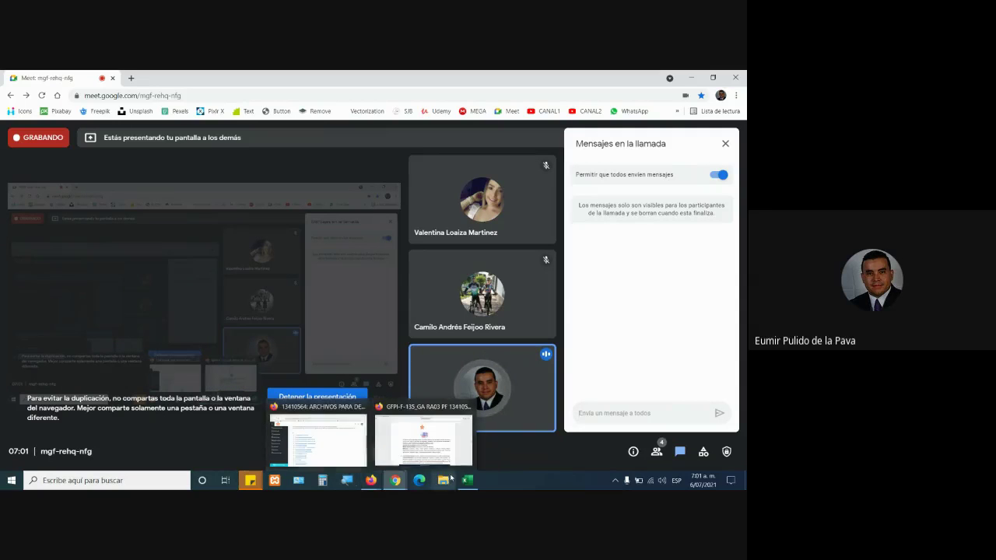
mouse_move(466, 480)
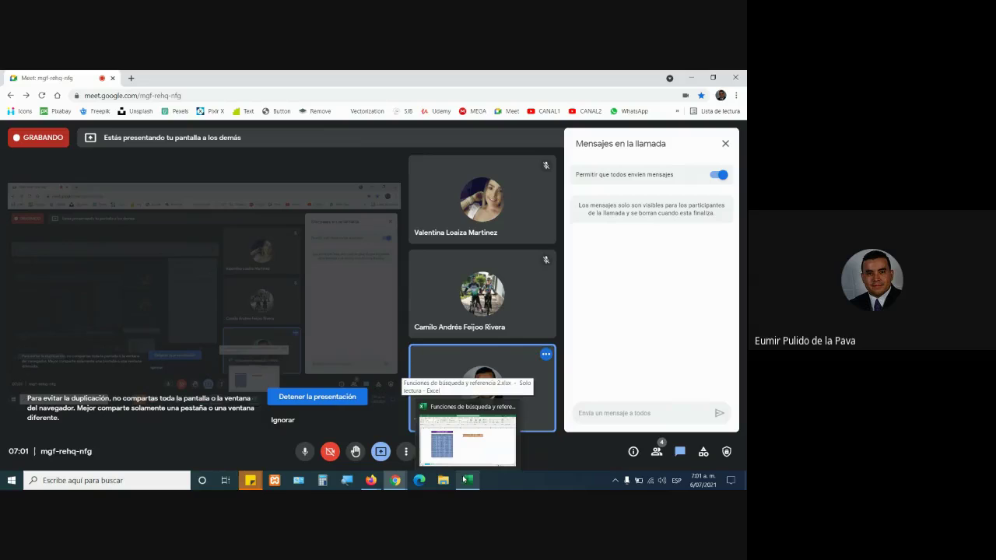
click(467, 480)
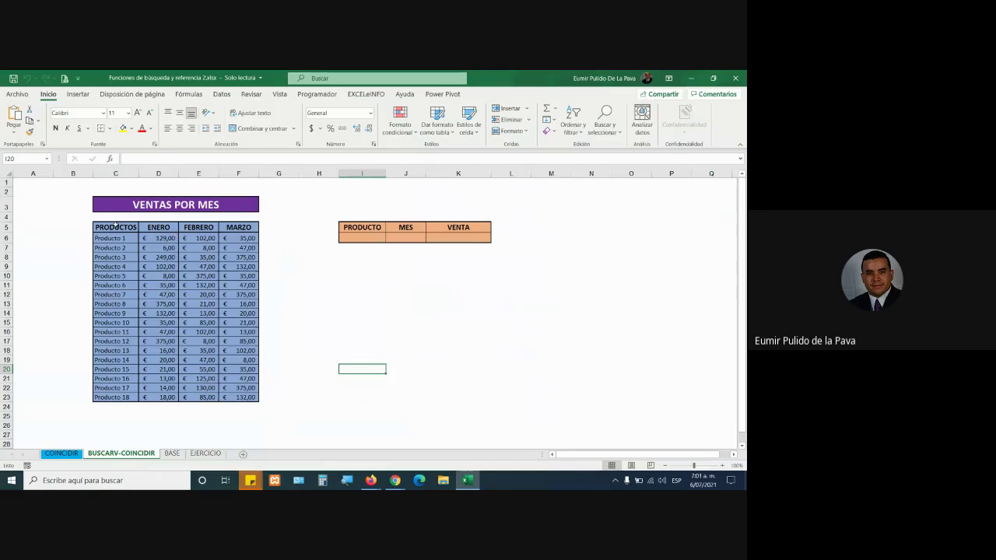
- Select the sales-by-month table, glance at the Meet call, then return to Excel
drag(115, 225, 235, 398)
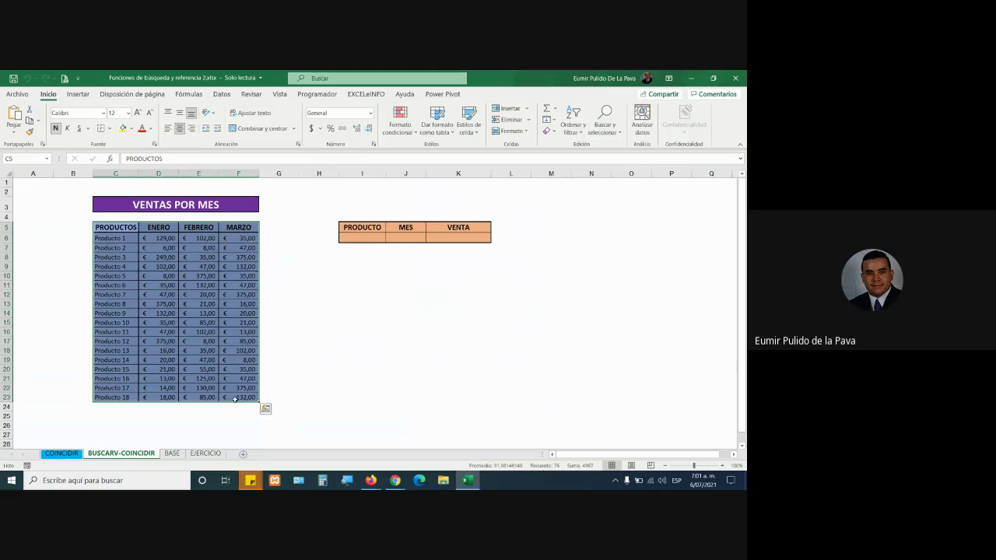
click(395, 480)
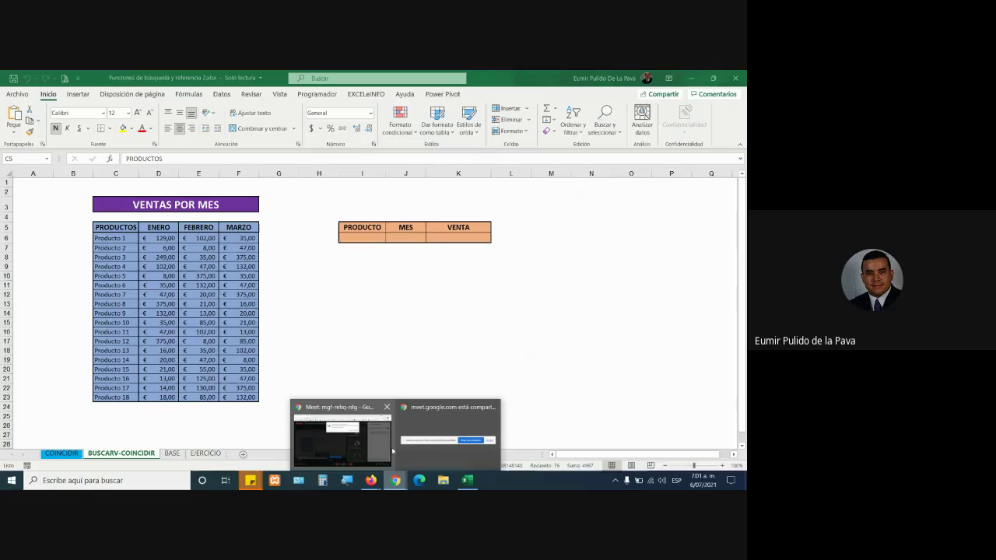
click(377, 451)
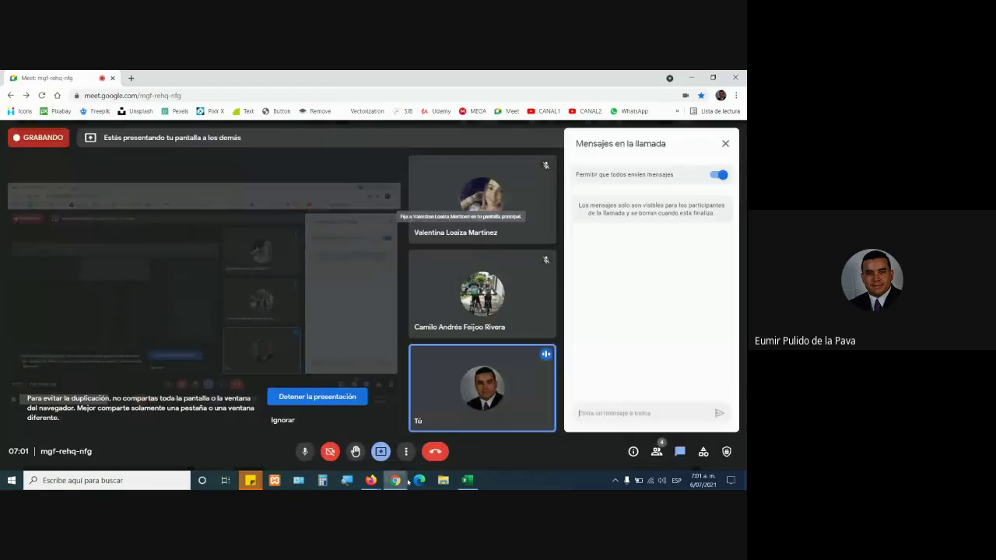
key(alt+Tab)
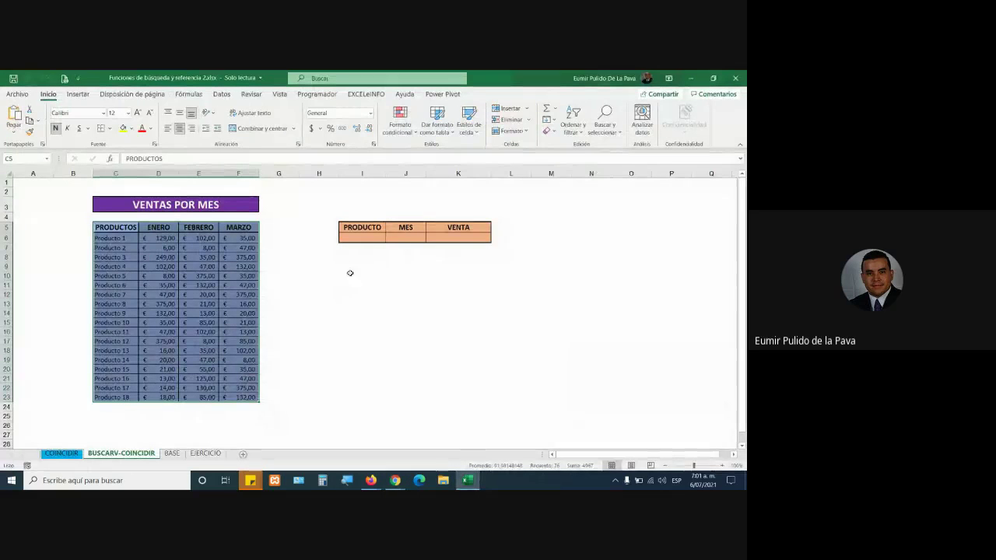
- Give cell I6 a list validation sourced from the product names in column C
click(371, 237)
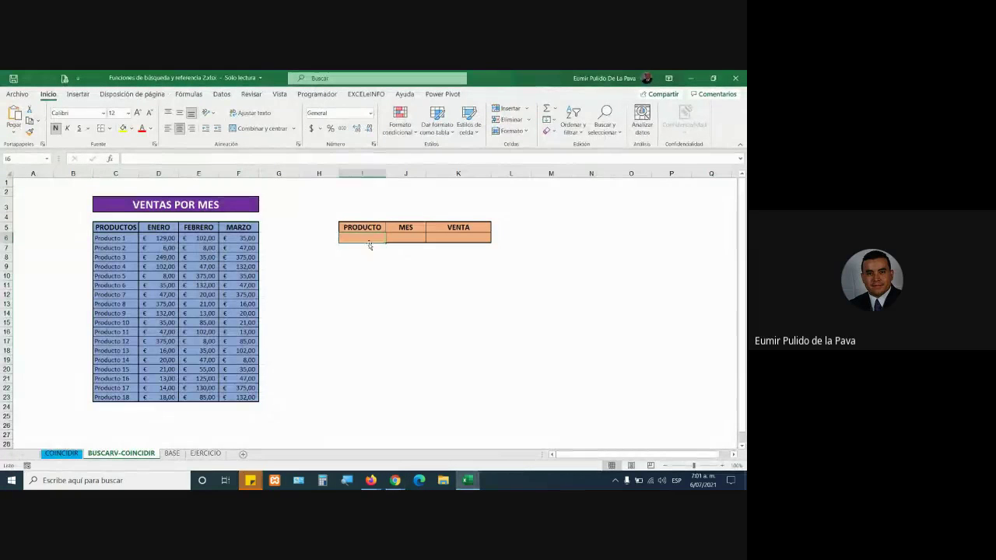
click(222, 94)
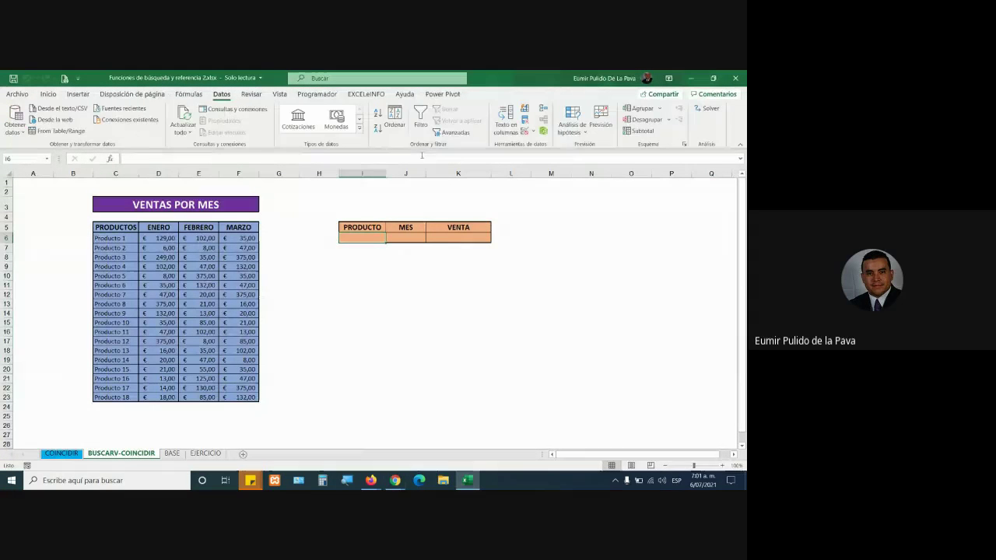
click(525, 133)
click(187, 275)
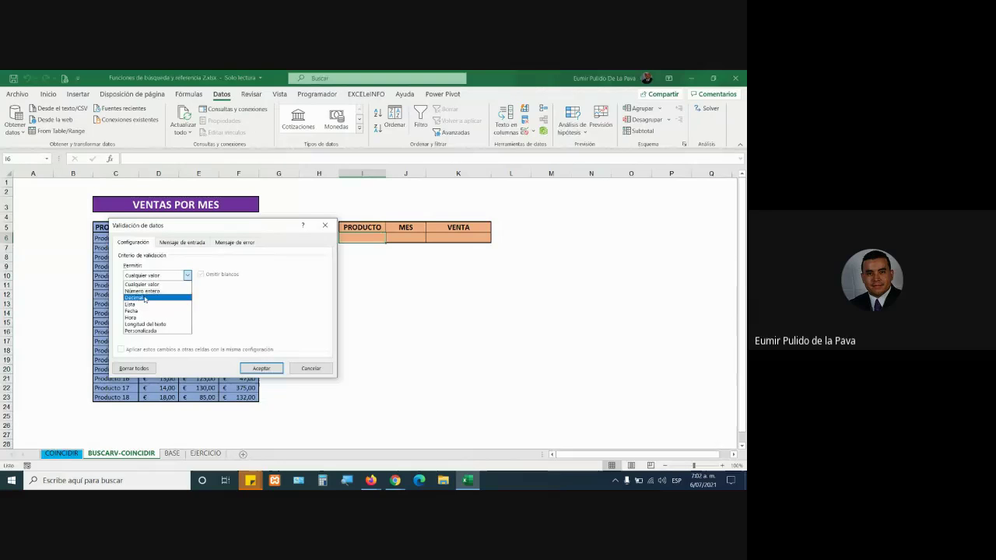
click(142, 305)
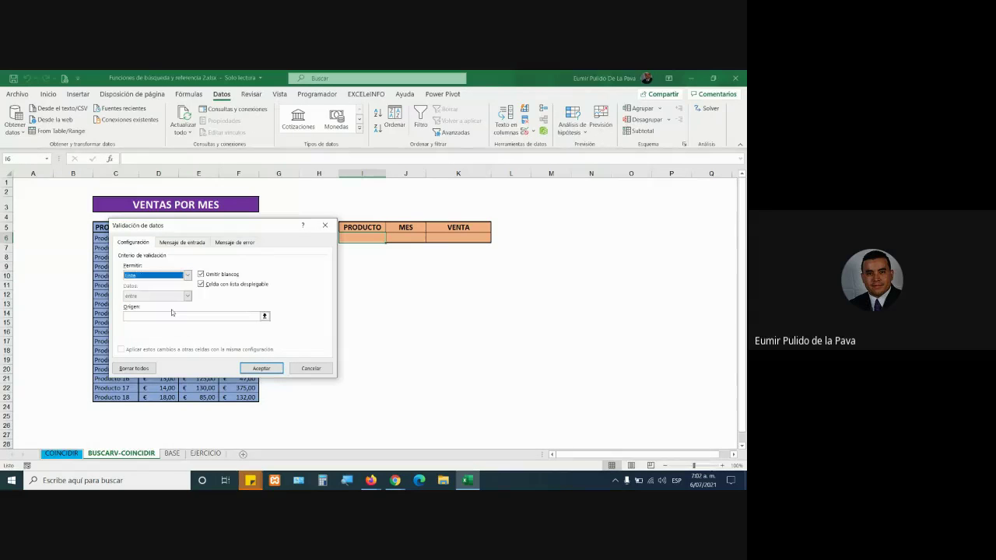
drag(194, 225, 292, 231)
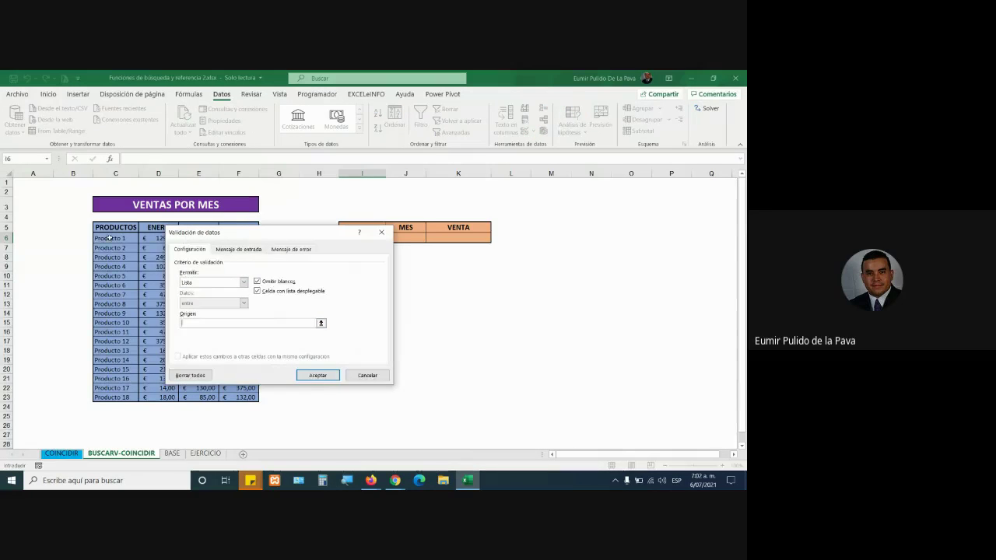
drag(115, 238, 101, 395)
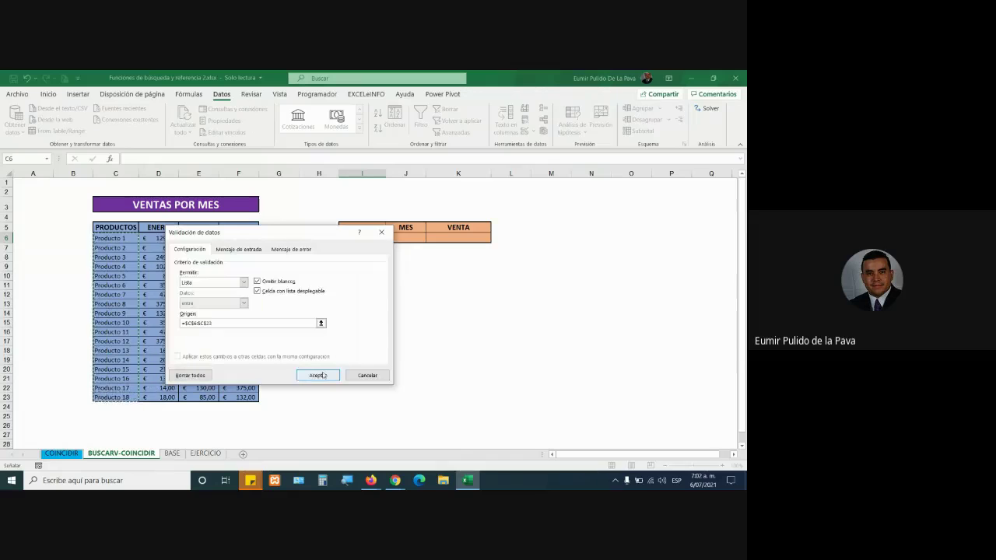
click(318, 374)
- Set the VENTA cell K6 font size to 18
click(416, 238)
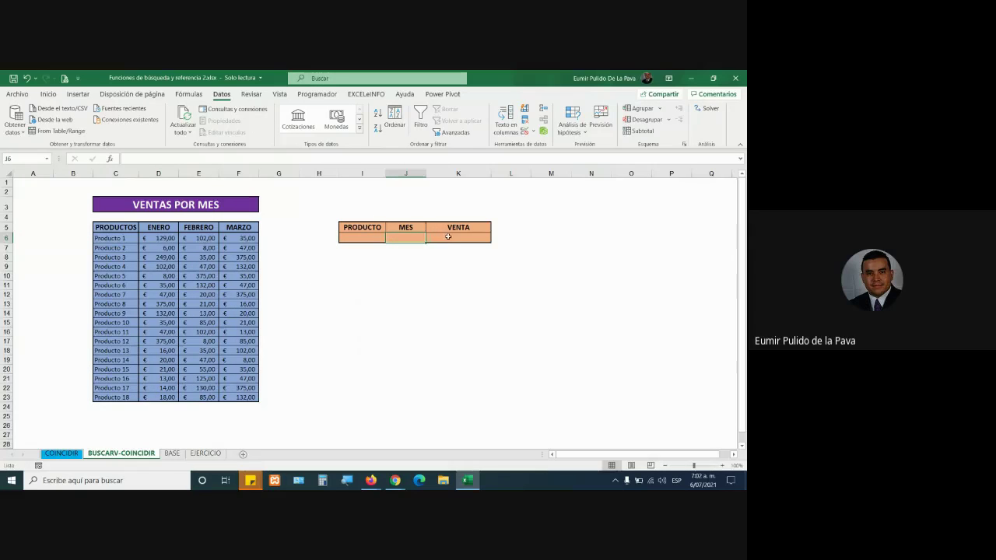
click(448, 236)
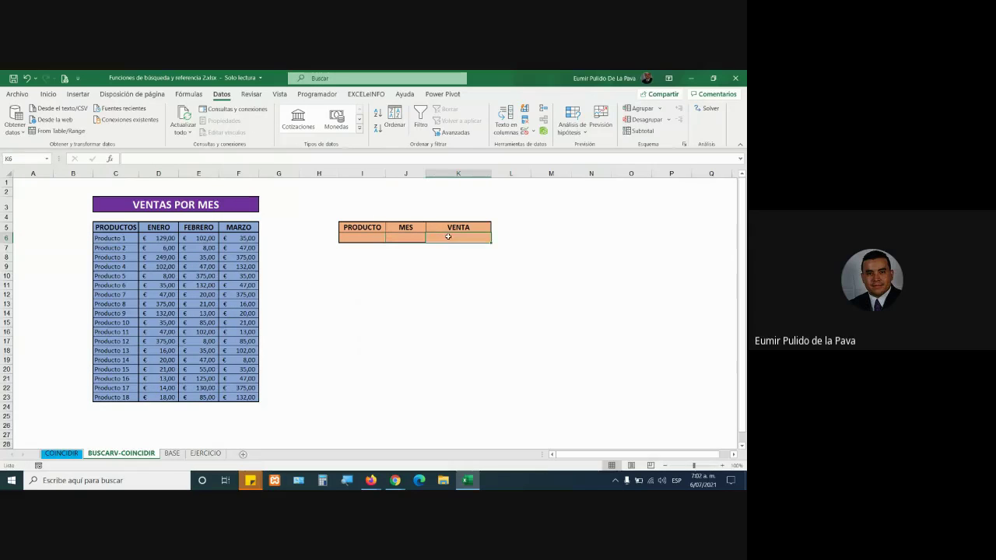
click(48, 94)
click(137, 113)
click(137, 114)
click(137, 114)
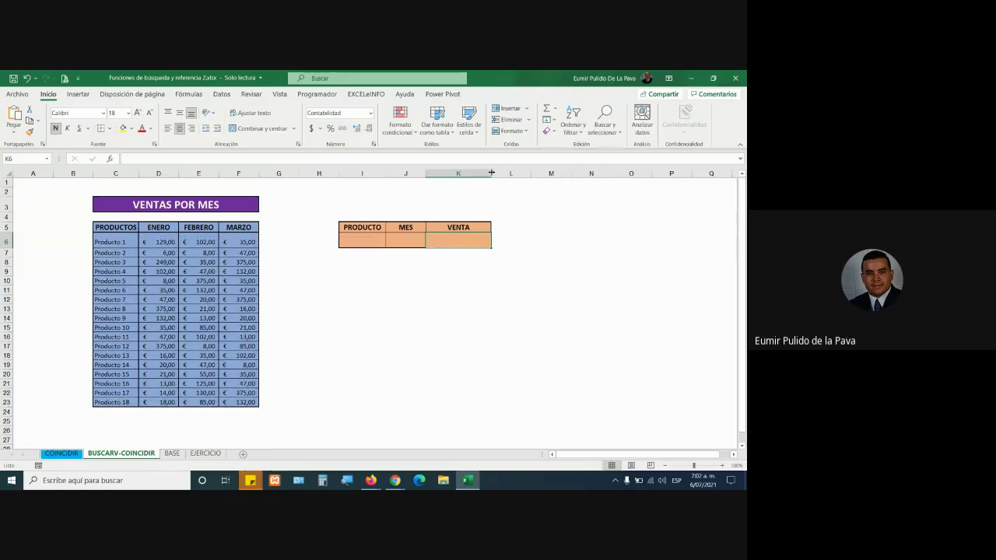
- Widen columns K and J and enter =BUSCARV(I6;C5:F23;J6;0) in K6
drag(490, 173, 577, 173)
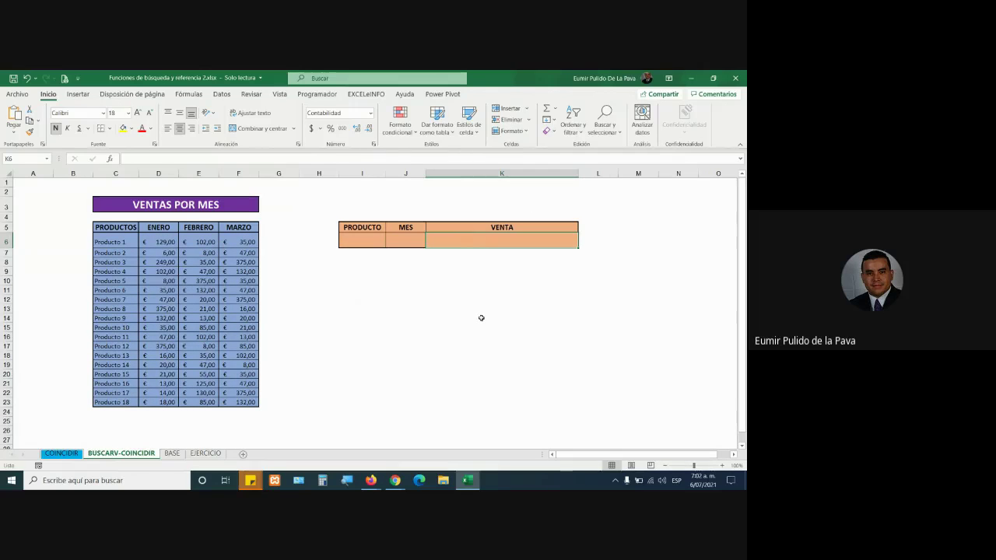
drag(425, 173, 434, 173)
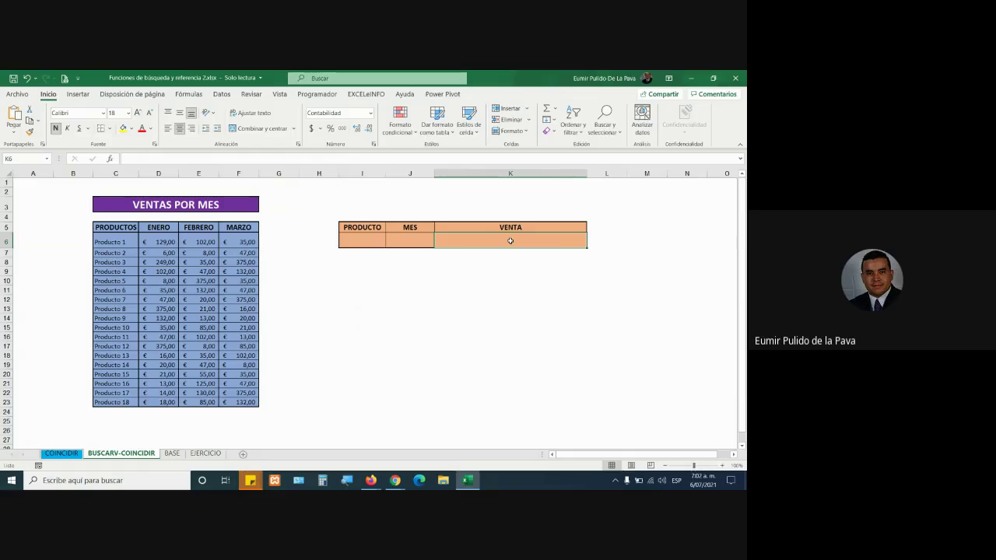
text(=bus)
key(Down)
key(Down)
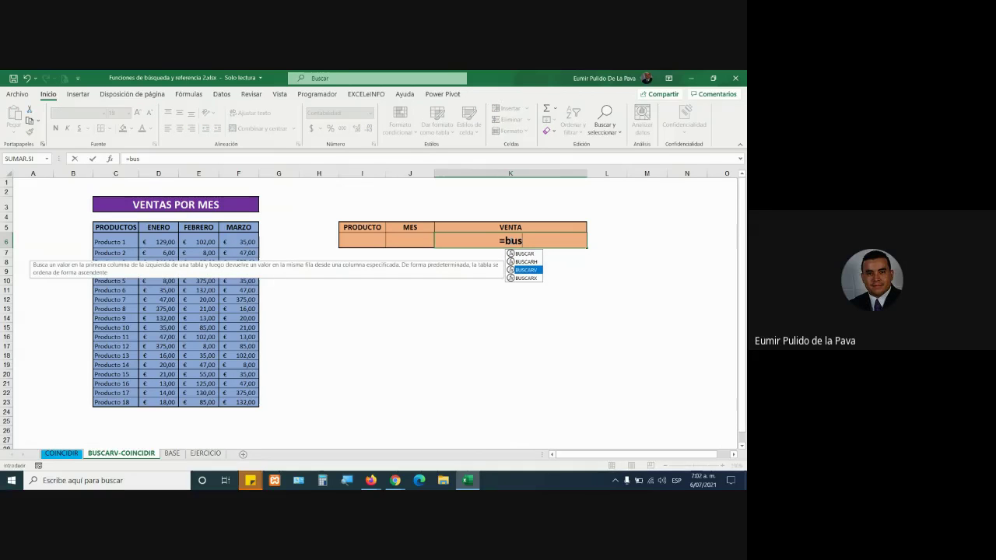
key(Tab)
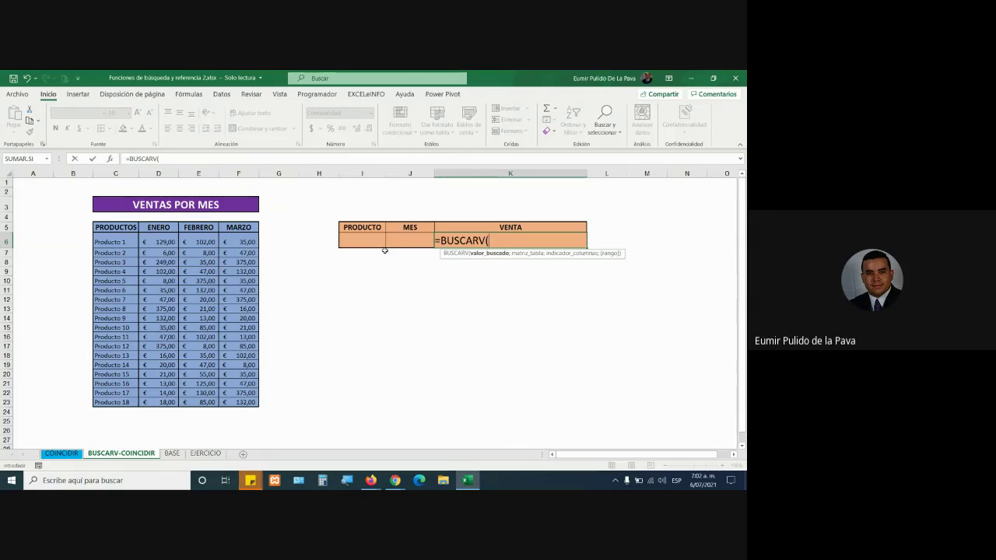
click(368, 242)
text(;)
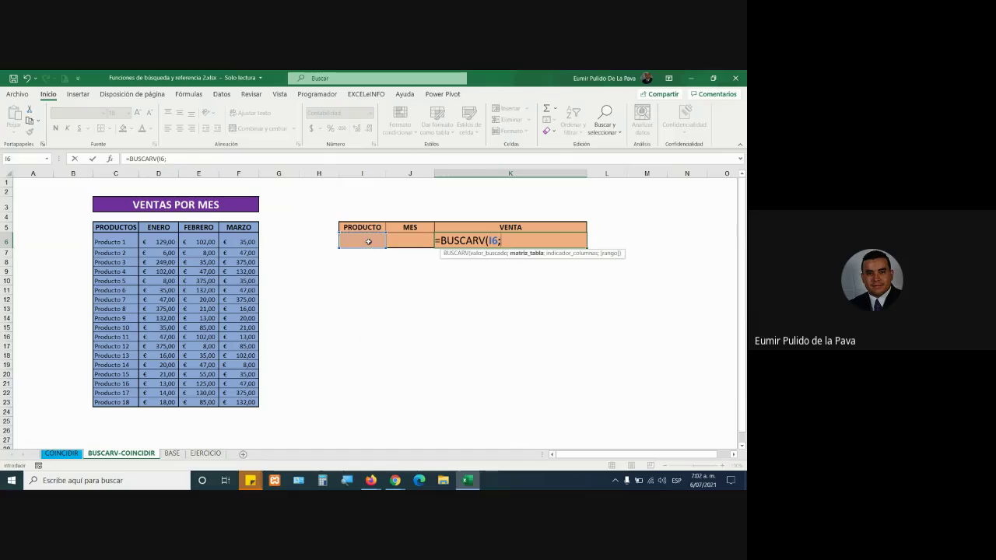
mouse_move(108, 227)
mouse_down()
mouse_move(230, 378)
mouse_move(233, 403)
mouse_up()
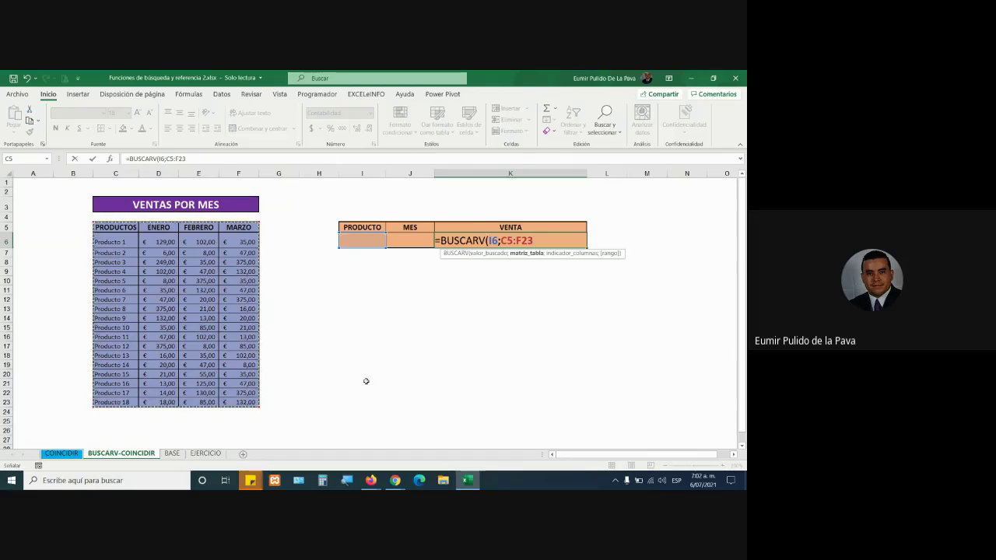
text(;)
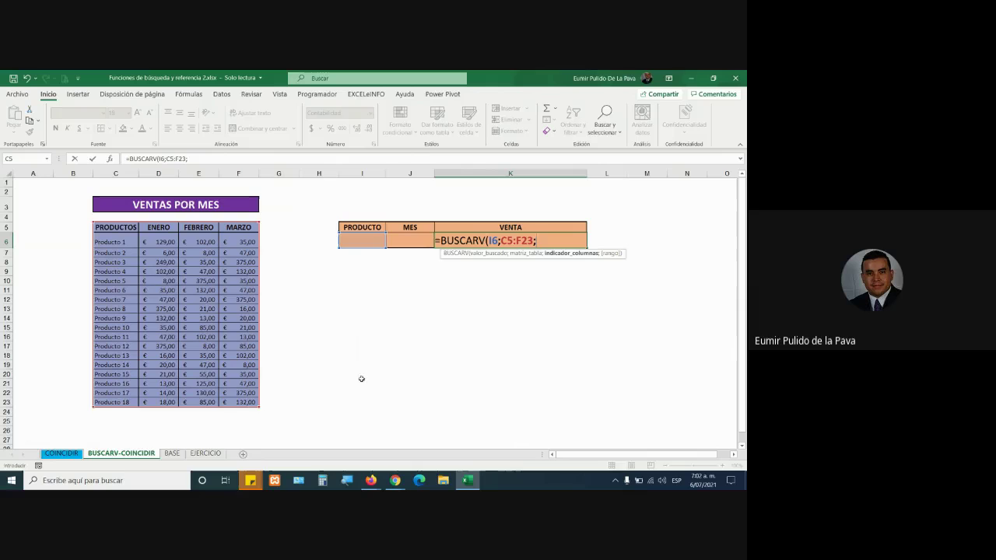
click(398, 241)
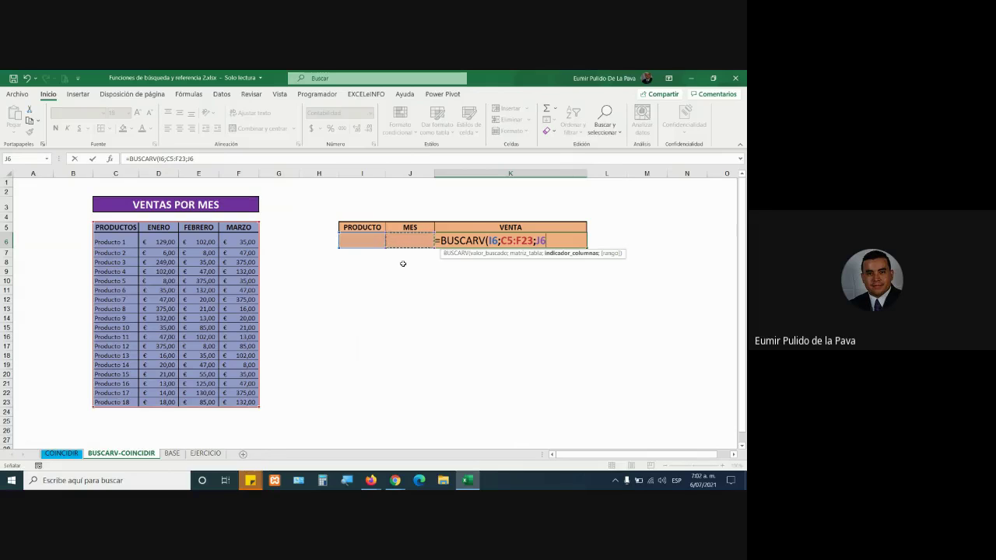
text(;)
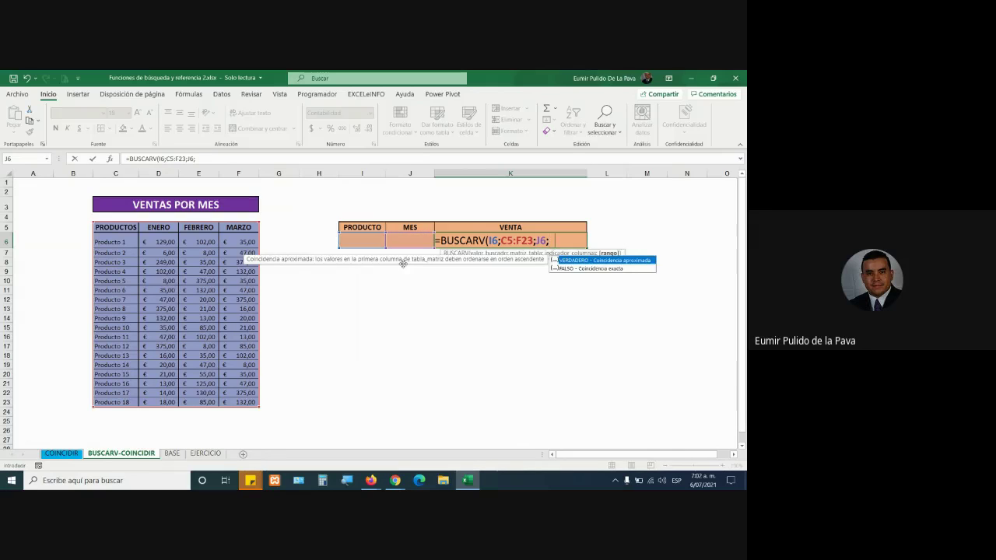
text(0)
key(Return)
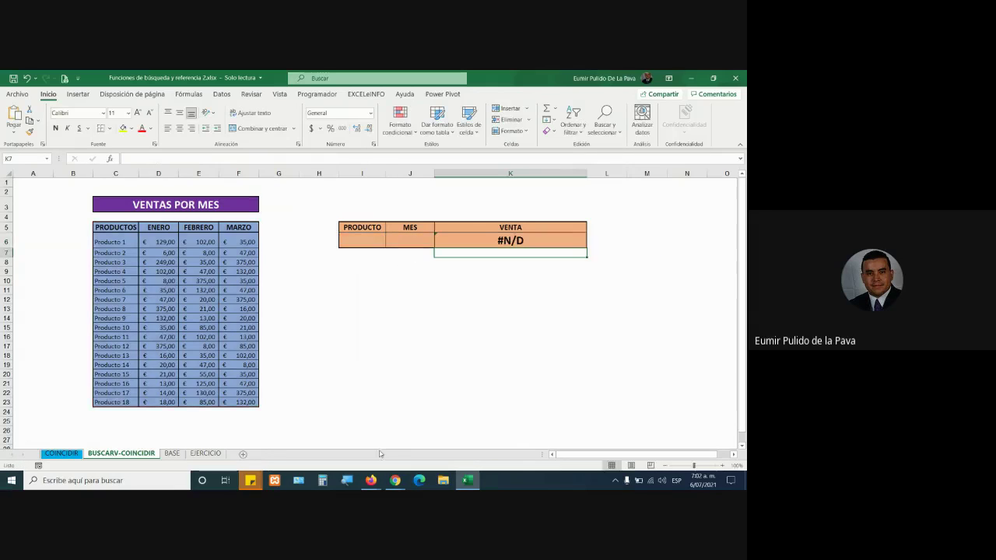
- Admit the person asking to join the Meet call and return to Excel
click(342, 435)
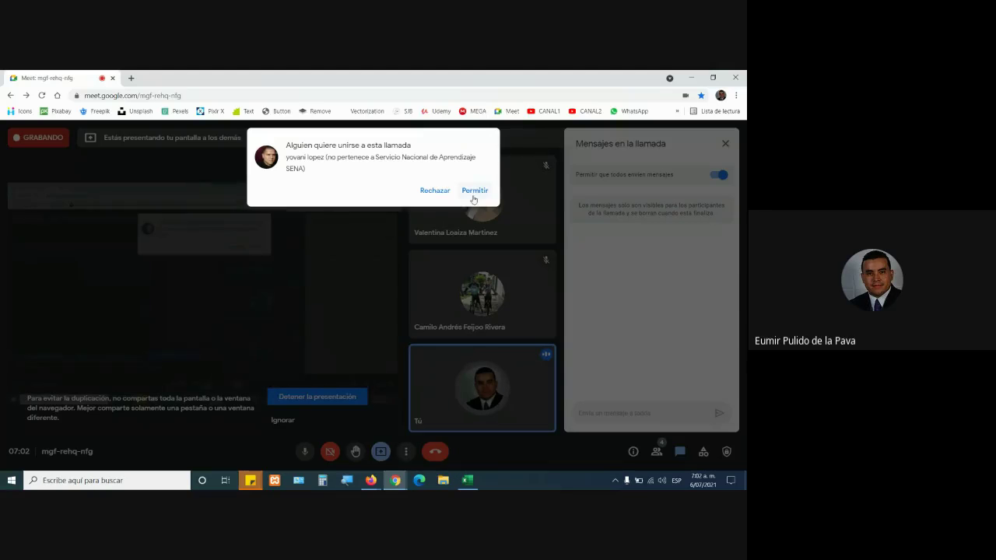
click(474, 190)
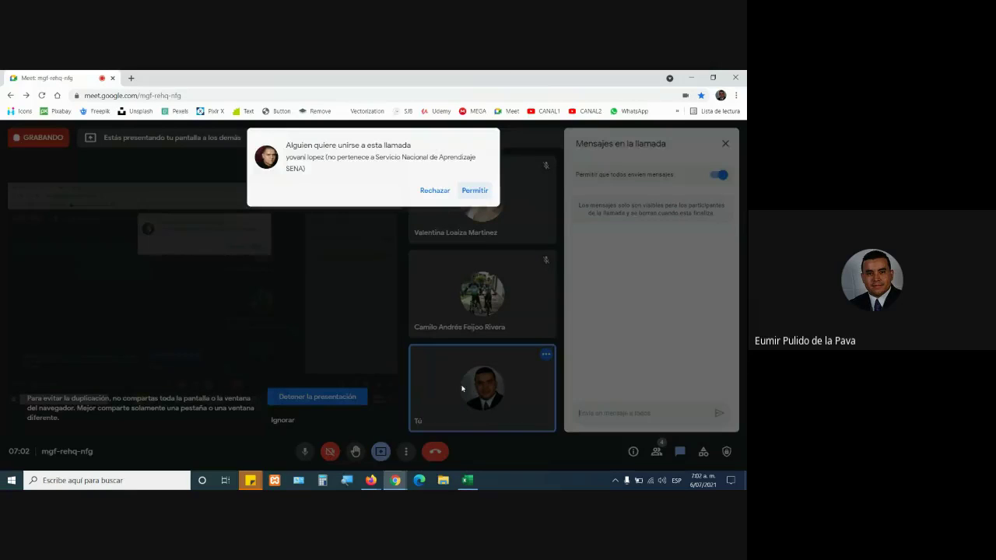
key(alt+Tab)
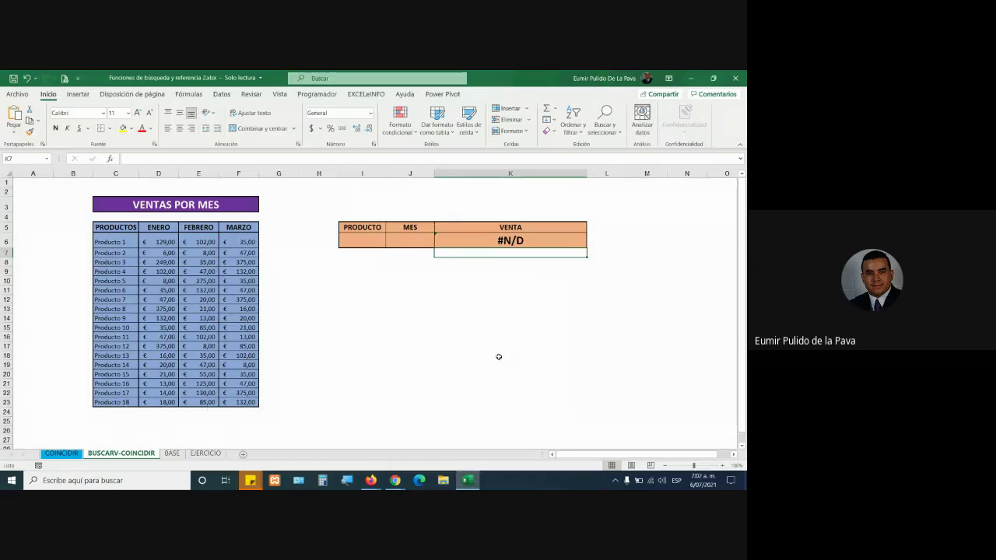
- Choose Producto 2 from I6's product dropdown
click(376, 246)
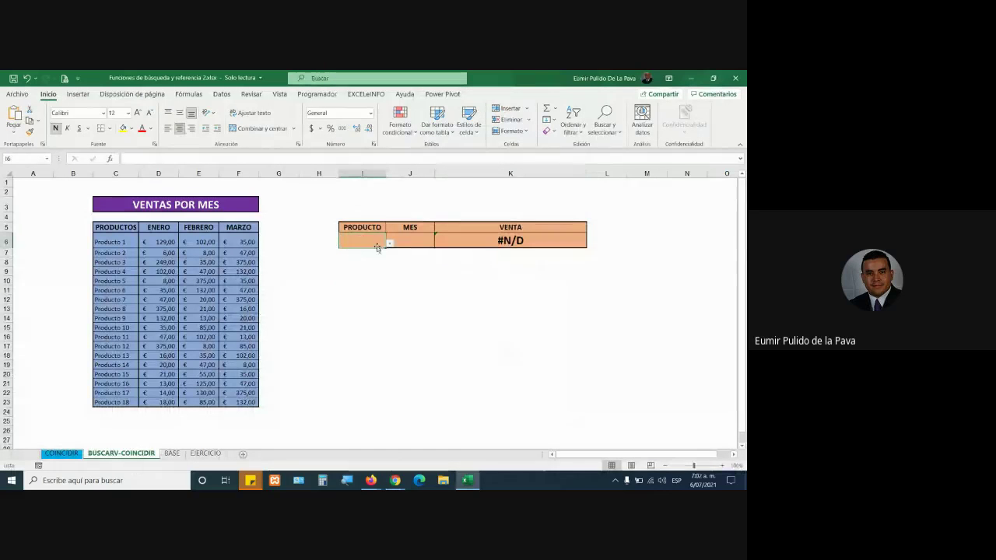
click(388, 243)
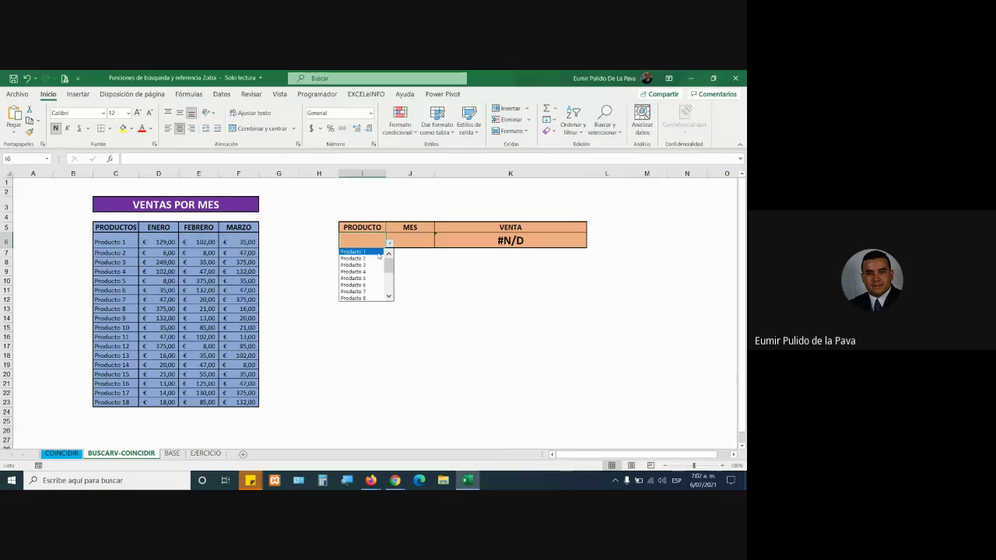
click(372, 260)
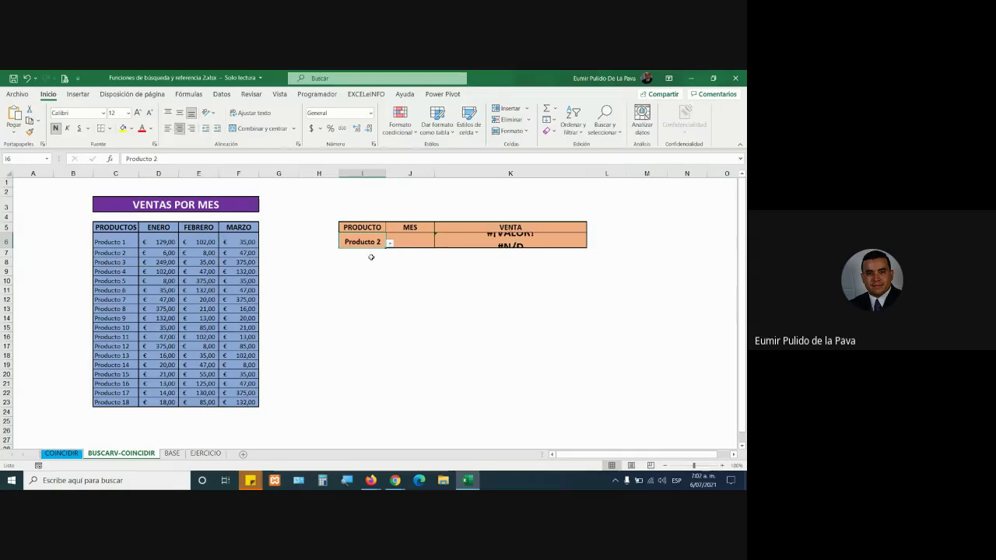
- Give J6 a list validation from month headers D5:F5 and pick FEBRERO
click(414, 242)
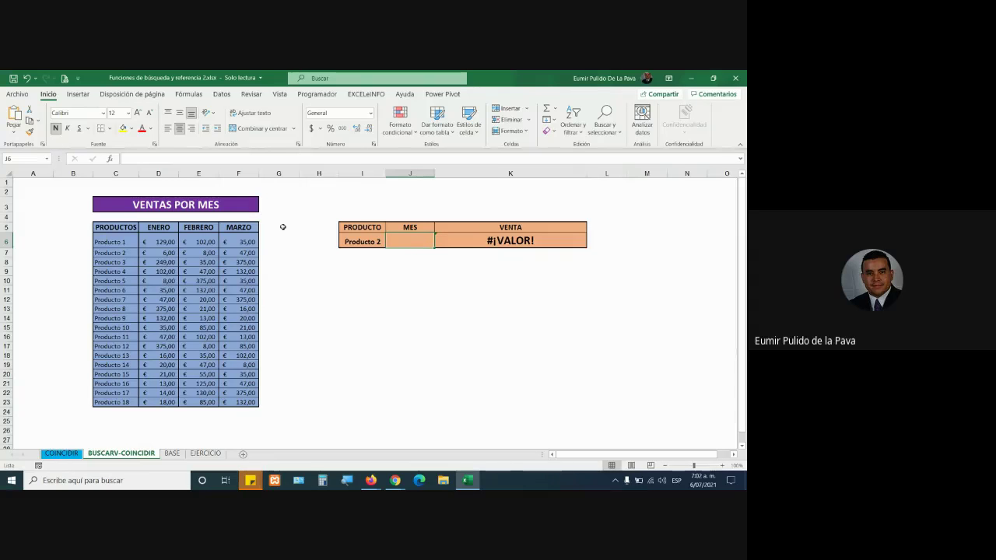
click(222, 95)
click(525, 131)
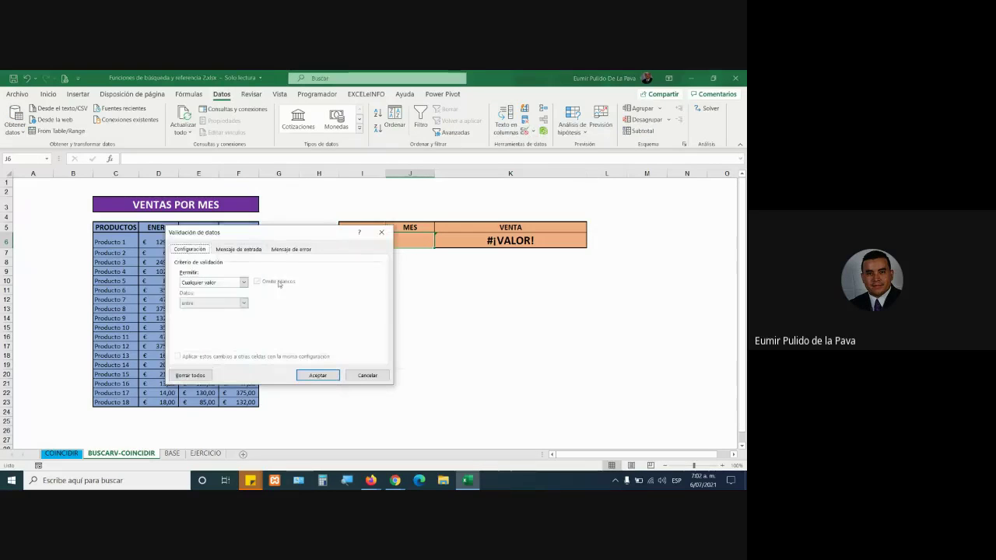
click(214, 282)
click(206, 309)
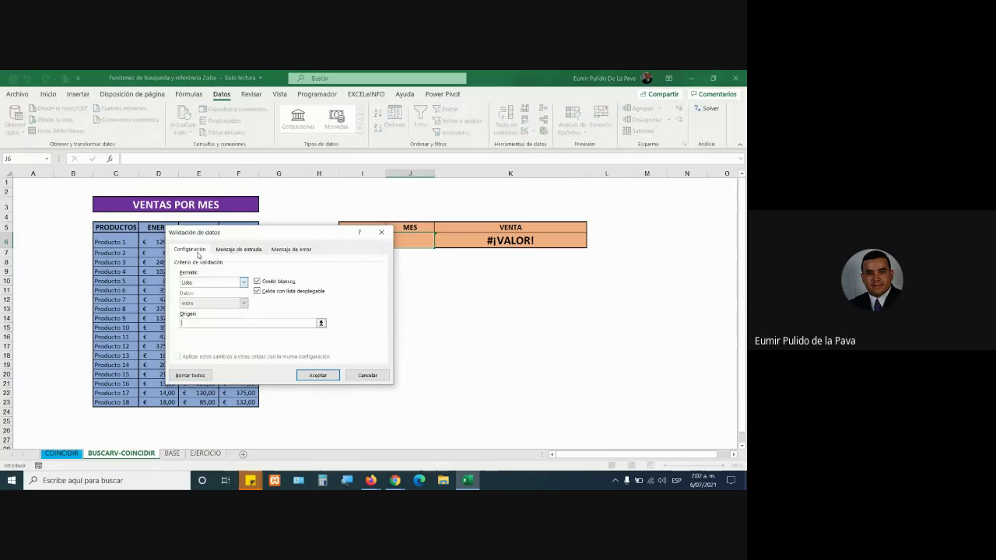
drag(158, 228, 238, 227)
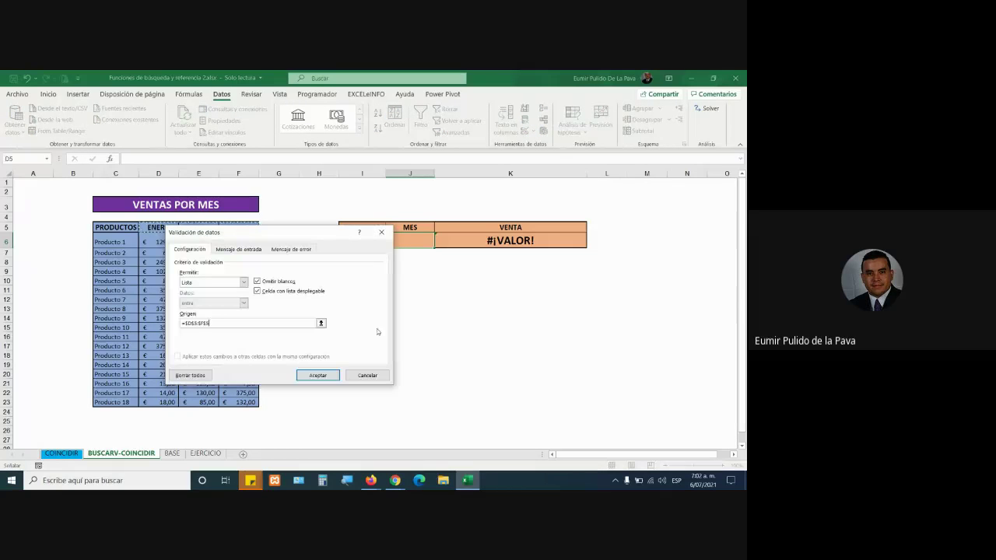
click(317, 374)
click(439, 247)
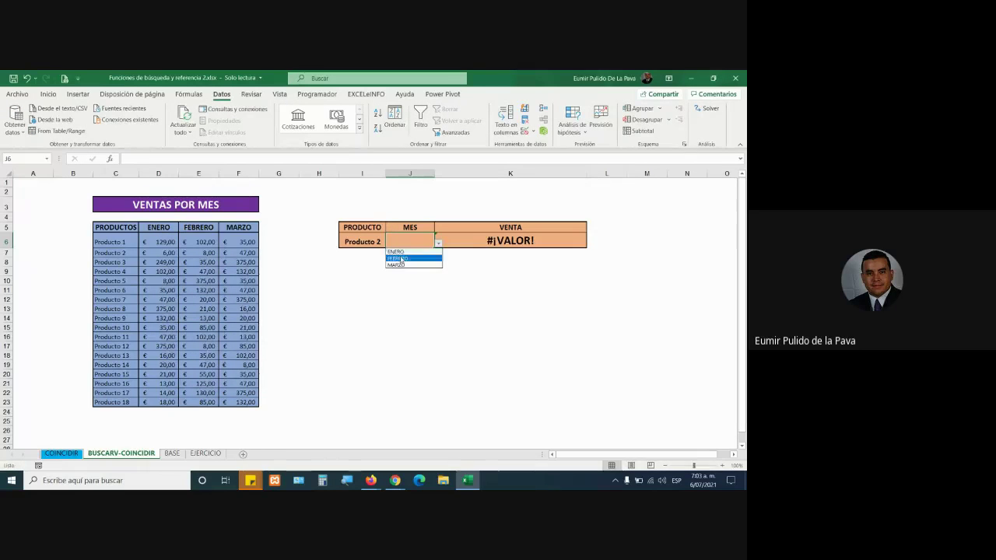
click(408, 259)
click(503, 247)
mouse_move(396, 480)
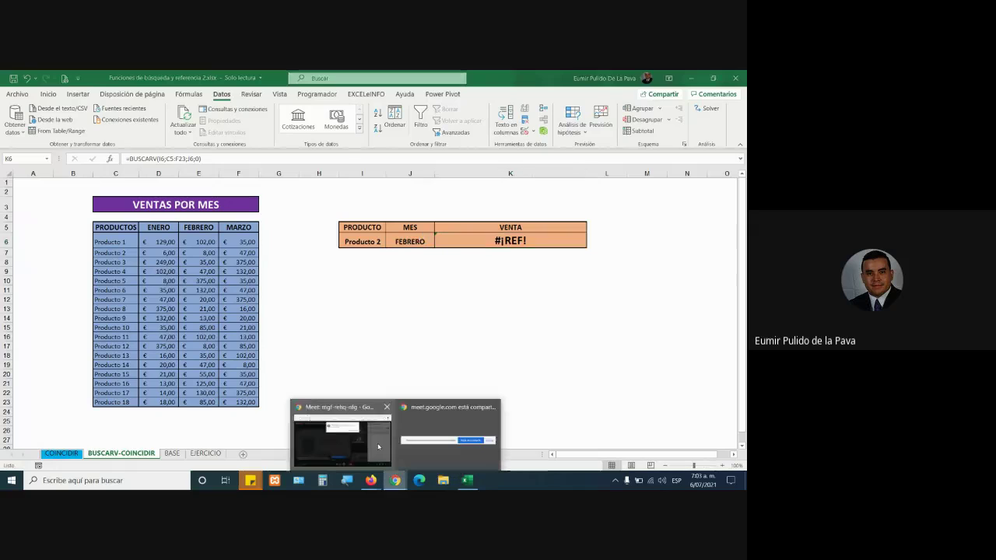
click(448, 397)
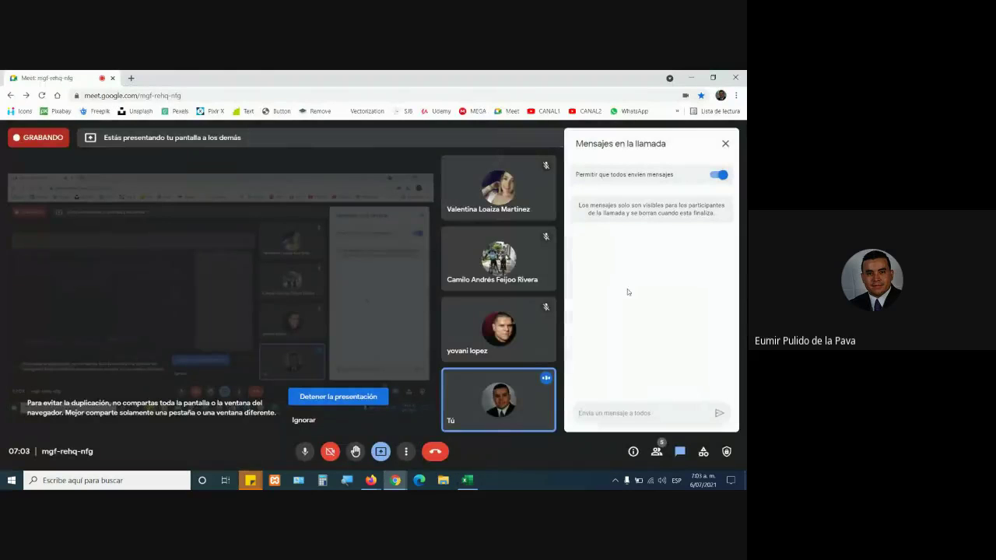
click(467, 481)
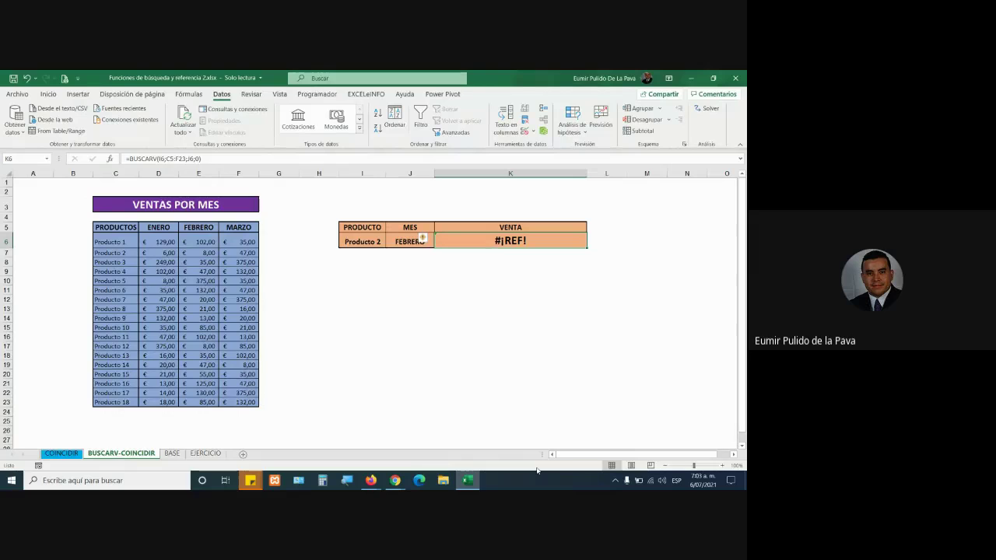
- Review K6's BUSCARV formula arguments, admitting the waiting Meet participant, then commit it
double_click(495, 243)
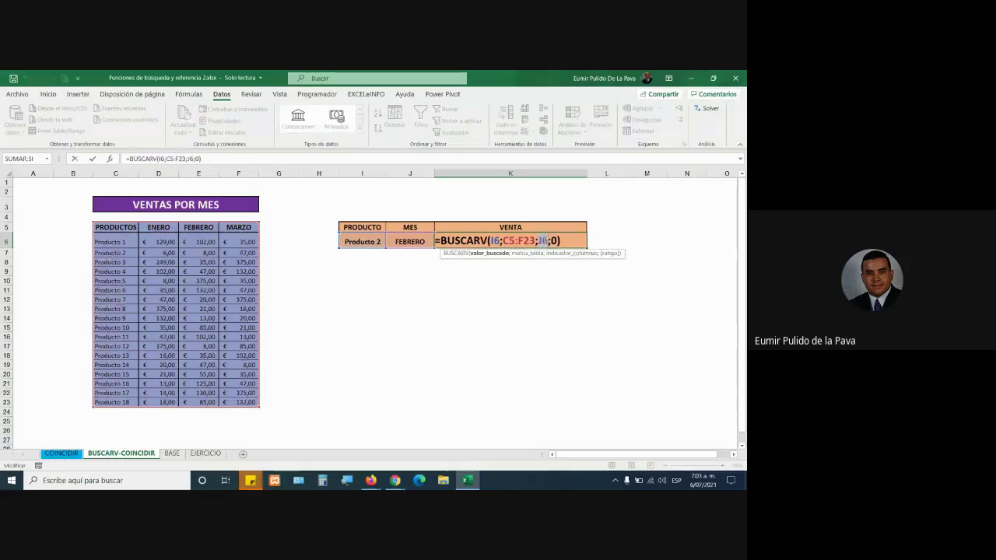
click(543, 242)
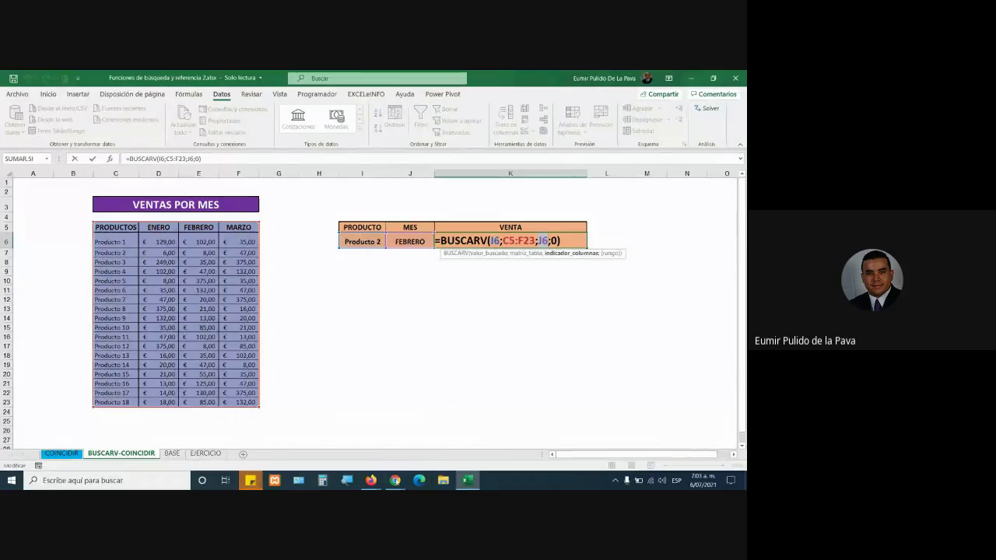
mouse_move(395, 479)
click(339, 436)
click(474, 190)
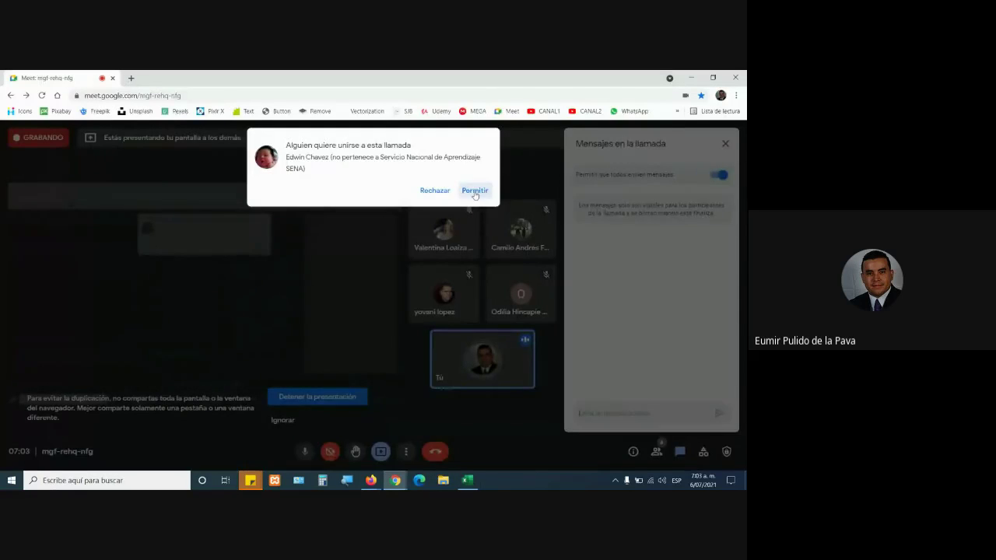
click(467, 480)
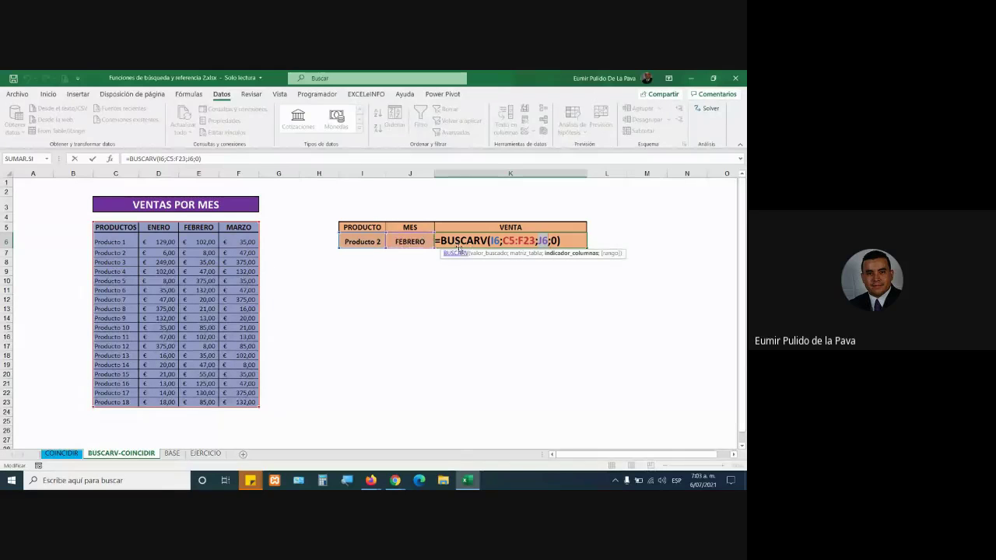
drag(442, 241, 488, 241)
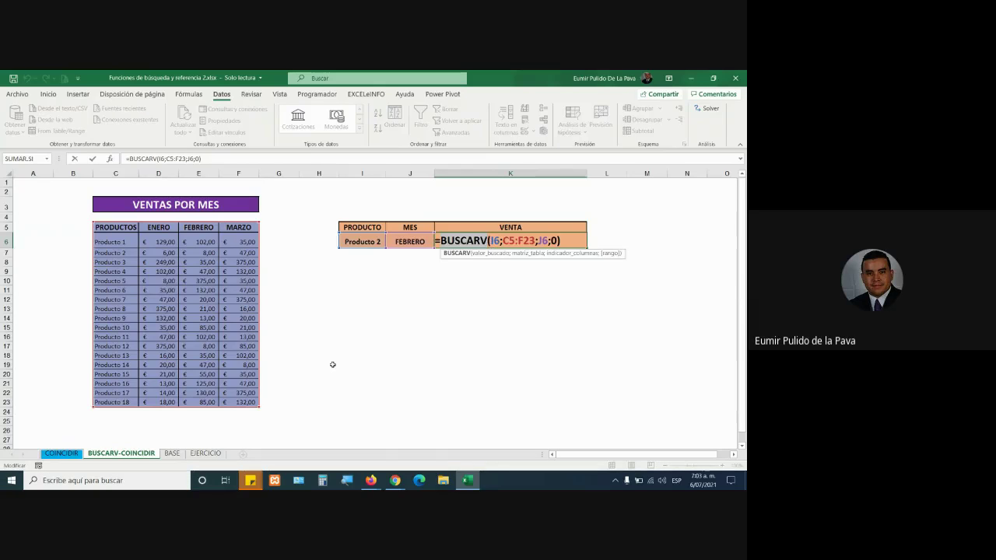
key(Return)
- On the COINCIDIR sheet, choose Promedio as the VALOR BUSCADO in E15
click(68, 454)
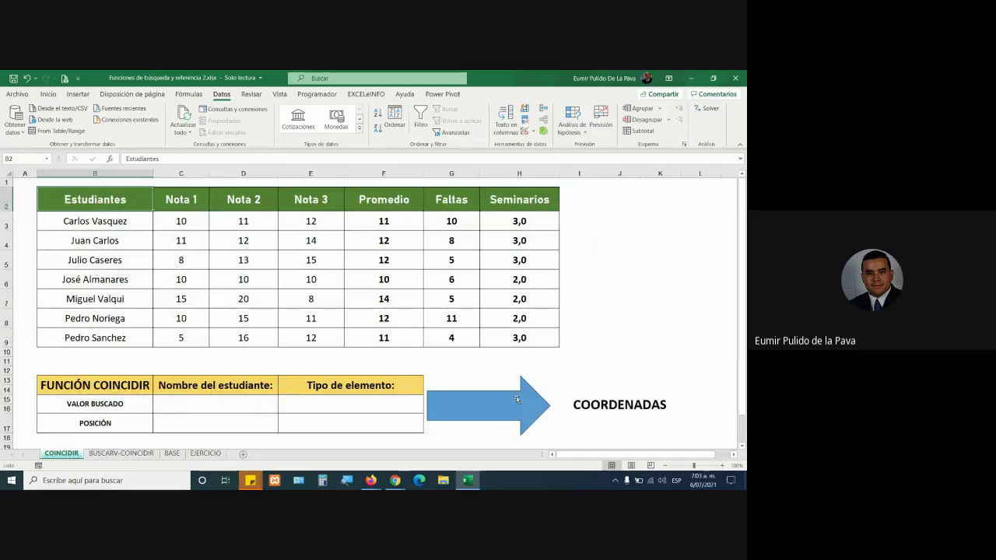
click(635, 404)
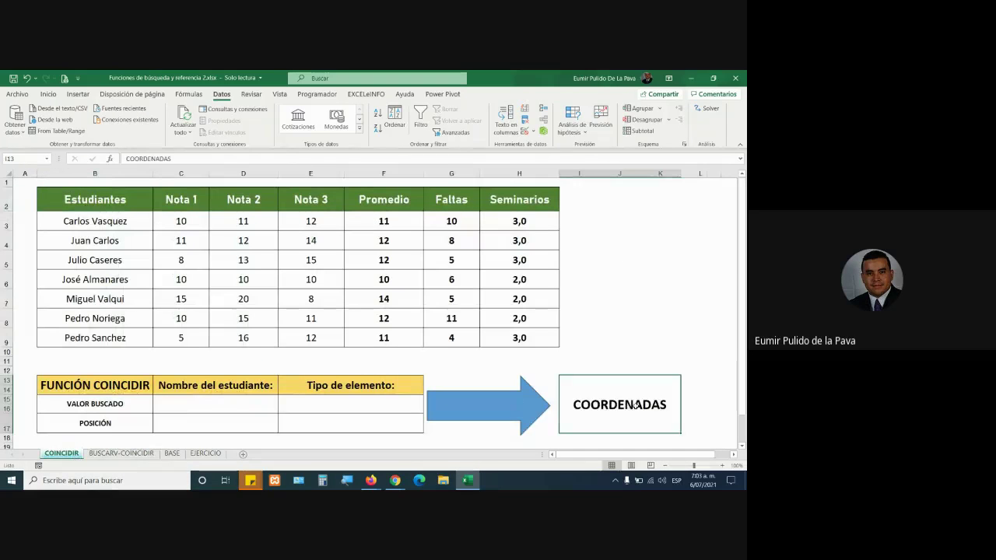
click(205, 417)
click(289, 421)
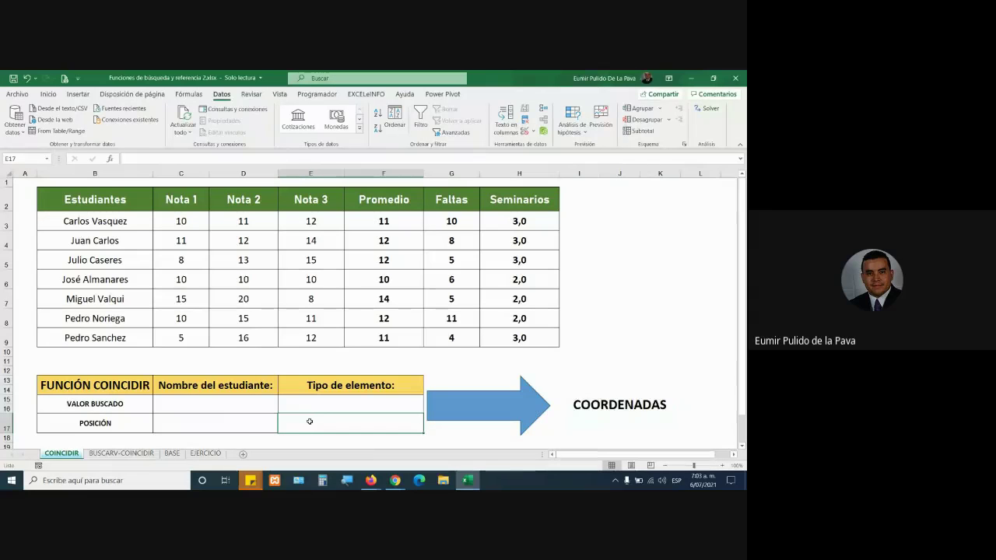
click(308, 398)
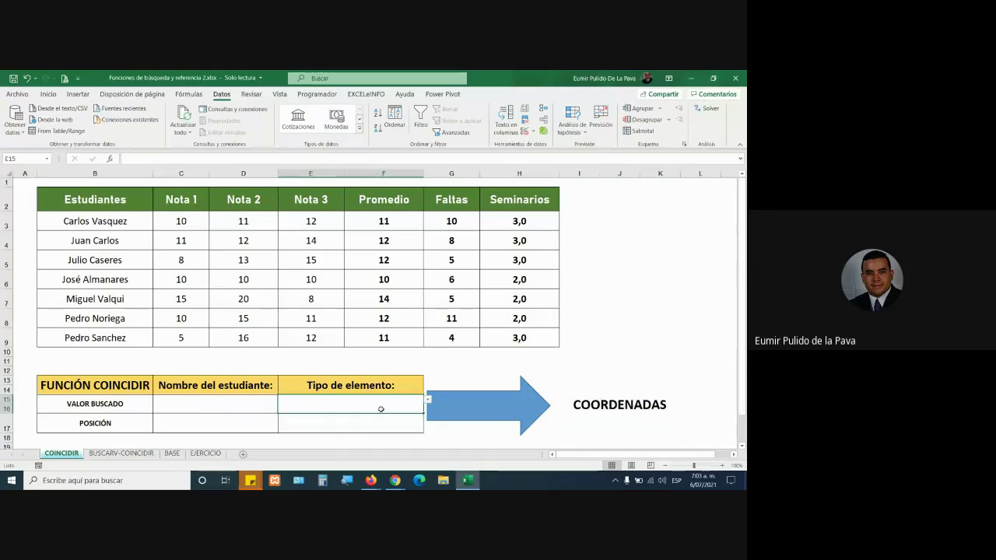
click(427, 399)
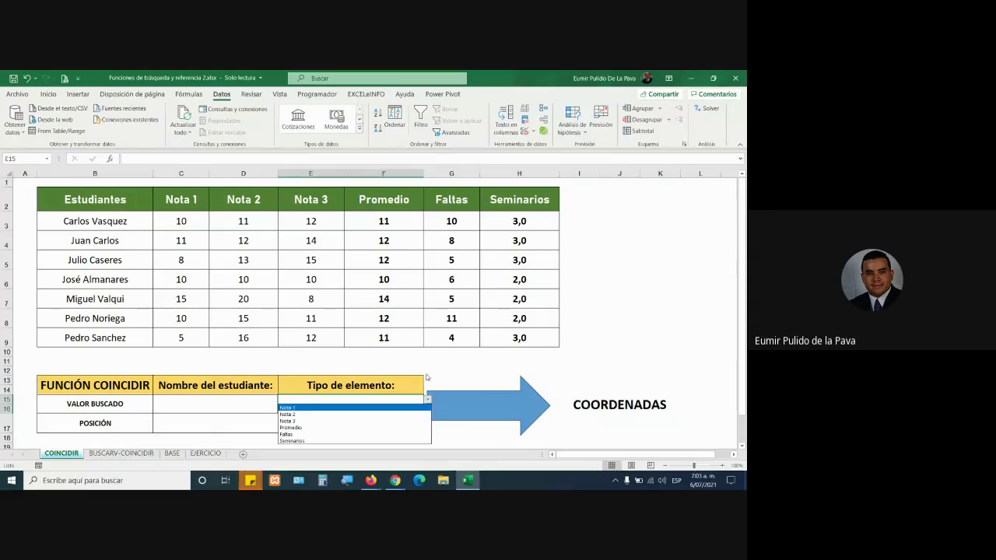
click(315, 427)
- Enter =COINCIDIR(E15;C2:H2;0) in POSICIÓN cell E17, returning 4
click(315, 430)
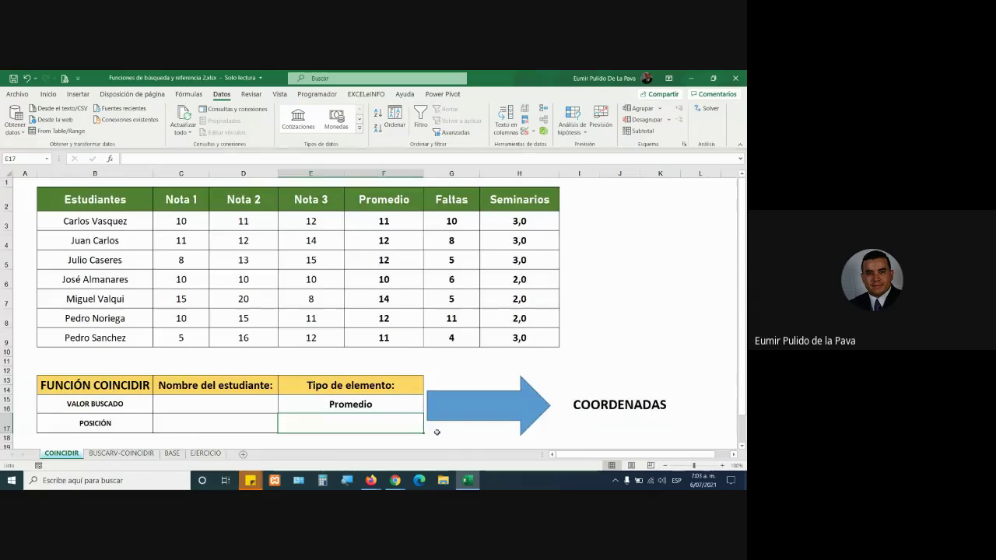
scroll(435, 430, down, 2)
text(=coinc)
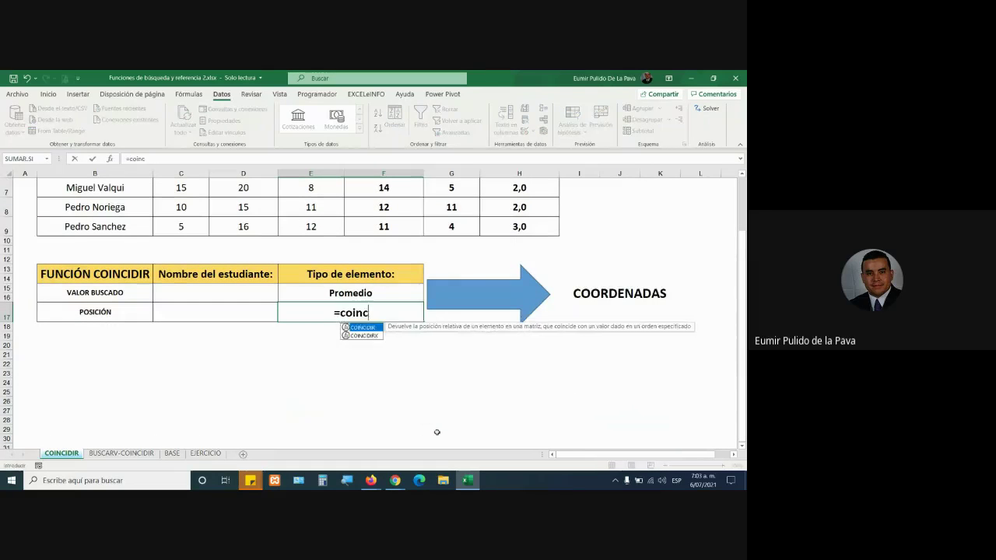
text(i)
key(Tab)
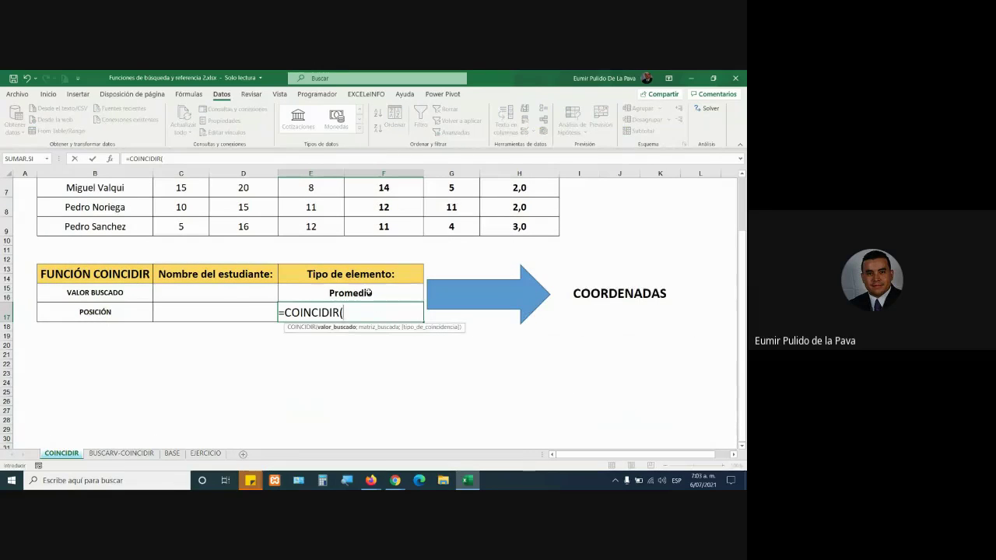
click(368, 292)
text(;)
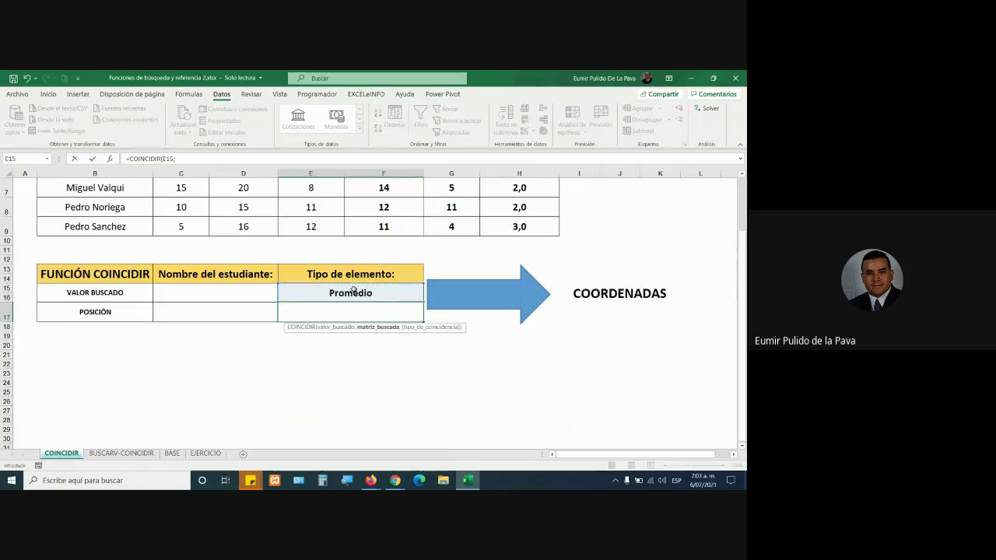
scroll(368, 293, up, 2)
drag(181, 199, 508, 200)
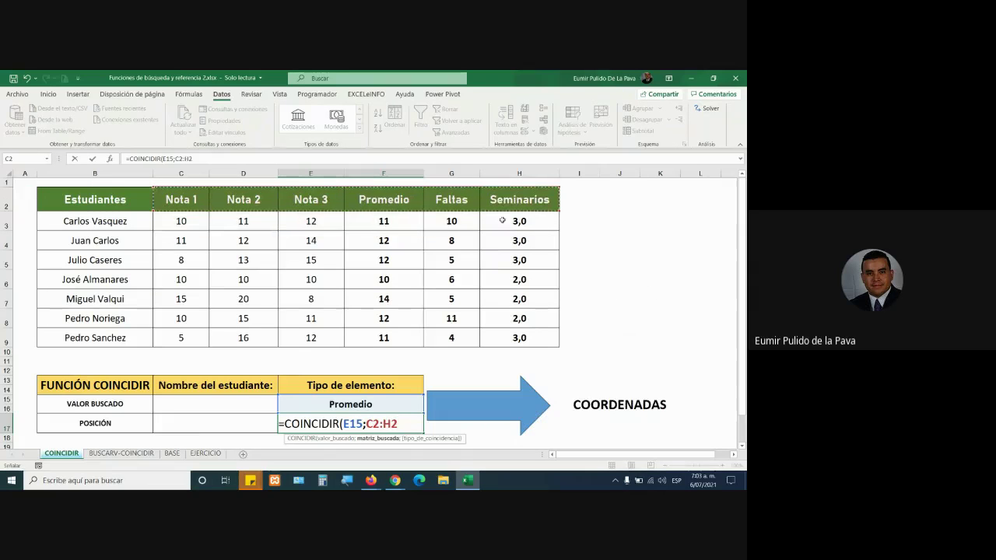
scroll(465, 283, down, 1)
text(;0))
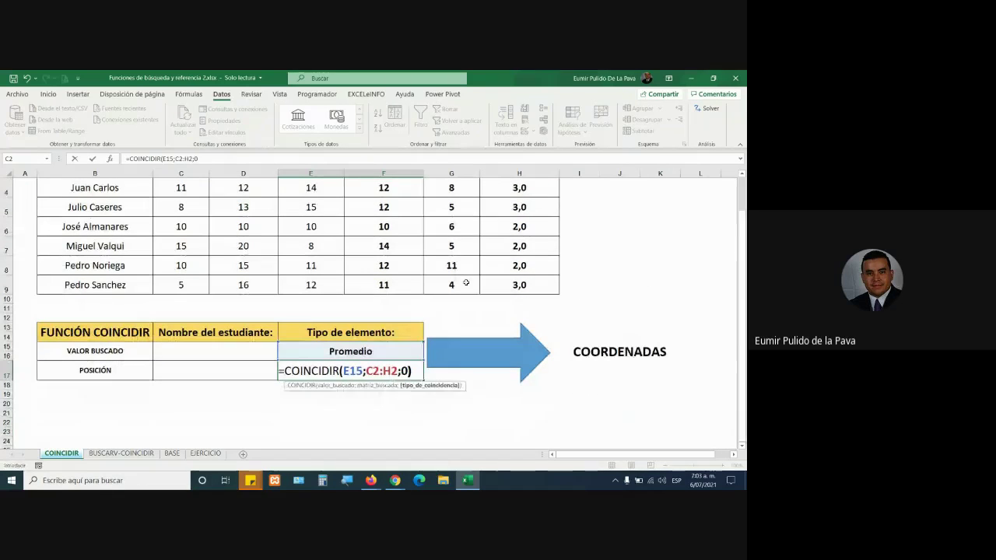
key(Return)
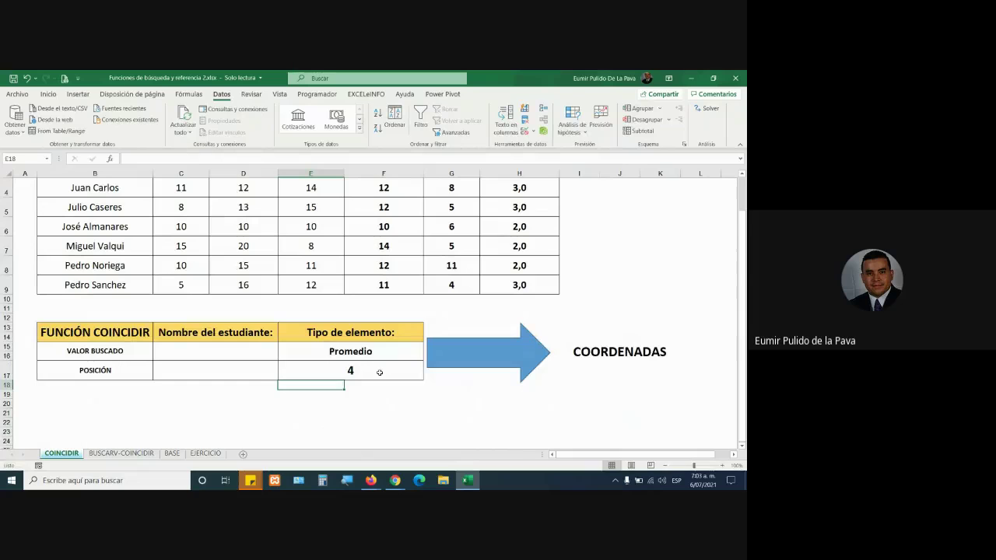
click(379, 372)
scroll(380, 372, up, 1)
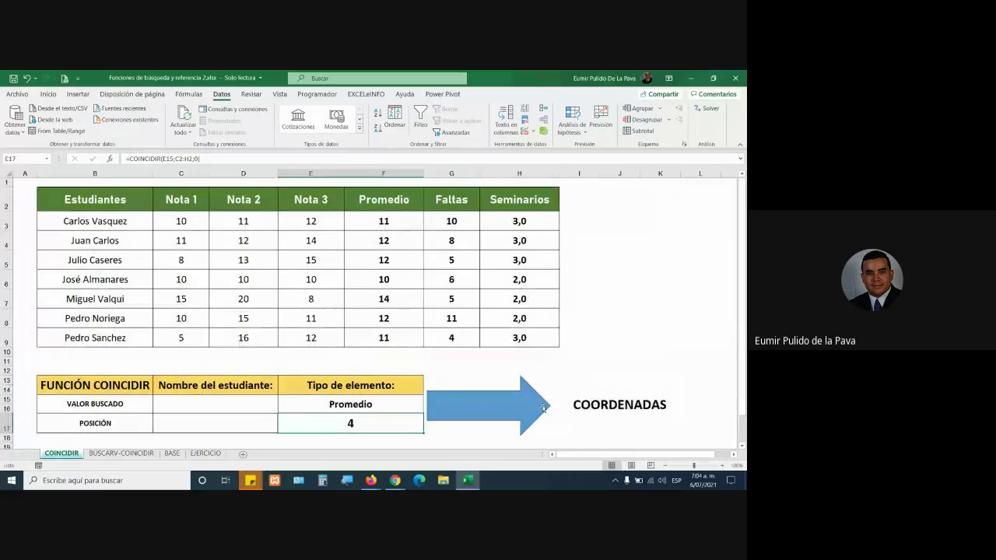
click(392, 410)
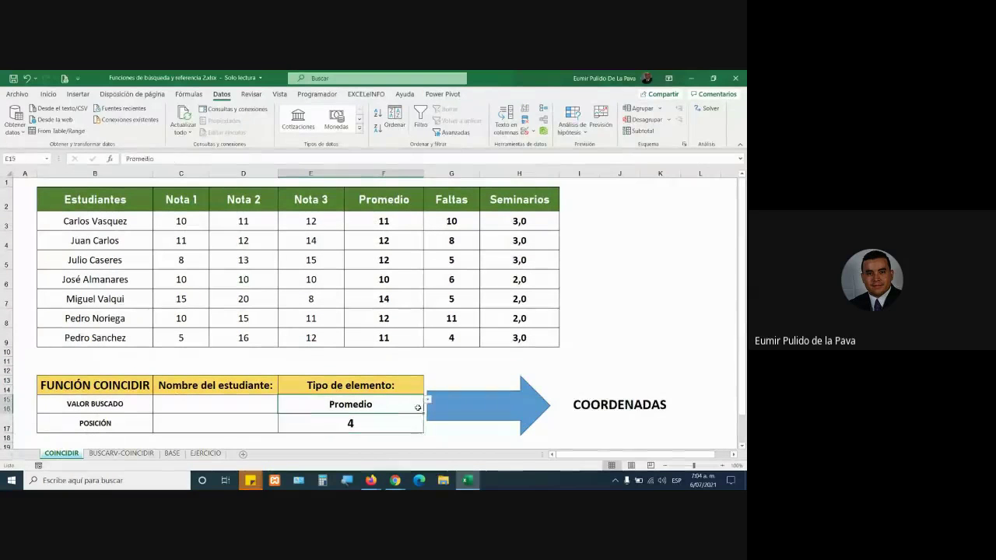
click(427, 399)
click(330, 424)
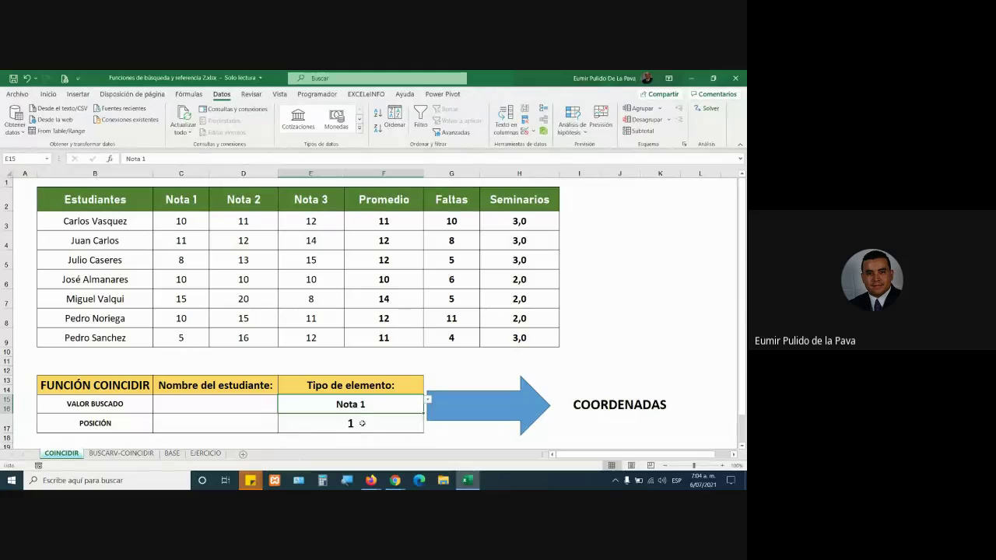
click(362, 422)
click(181, 173)
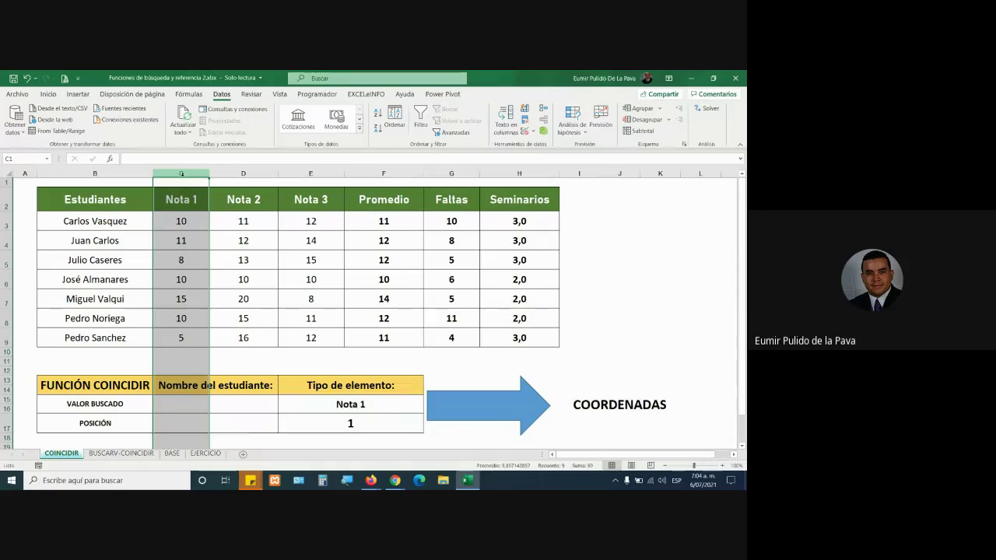
click(395, 403)
click(427, 399)
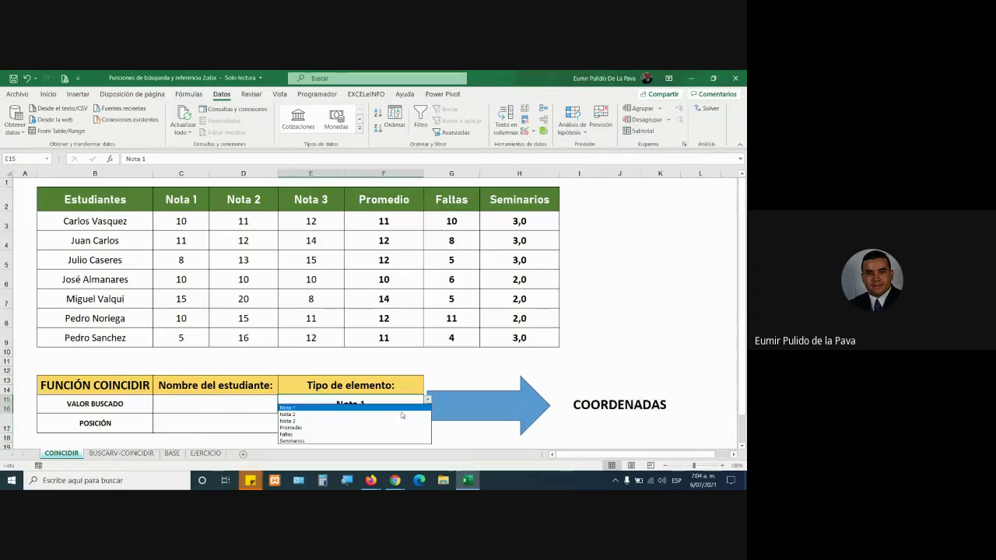
click(377, 441)
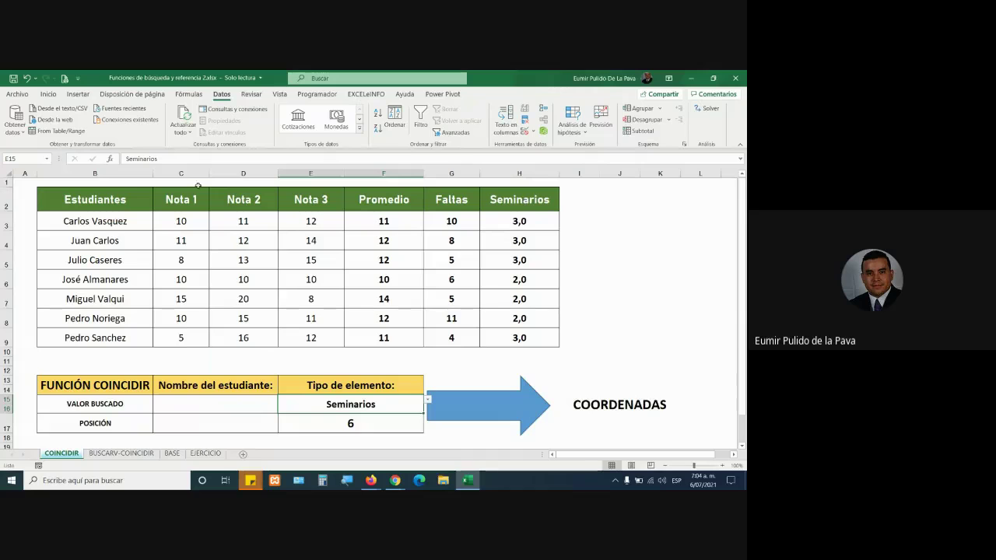
click(244, 172)
click(310, 173)
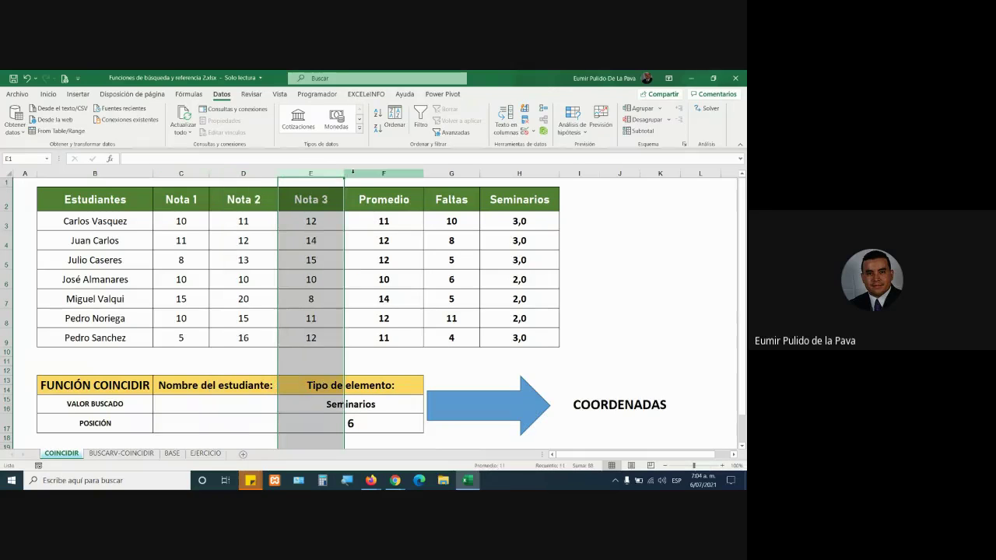
click(384, 173)
click(453, 174)
click(518, 173)
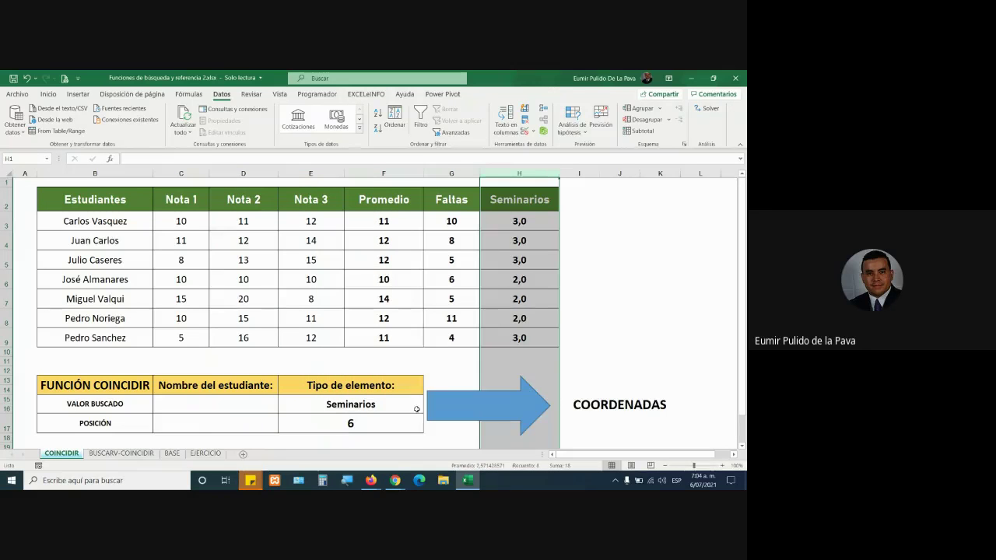
click(369, 423)
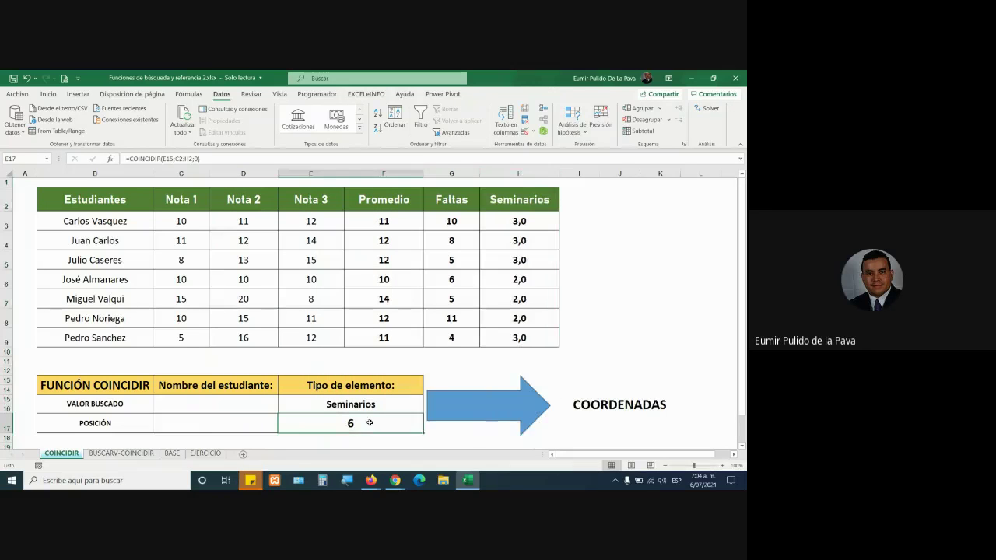
click(120, 453)
- On the BUSCARV-COINCIDIR sheet, open K6's VENTA formula at its column argument J6
click(531, 243)
double_click(531, 243)
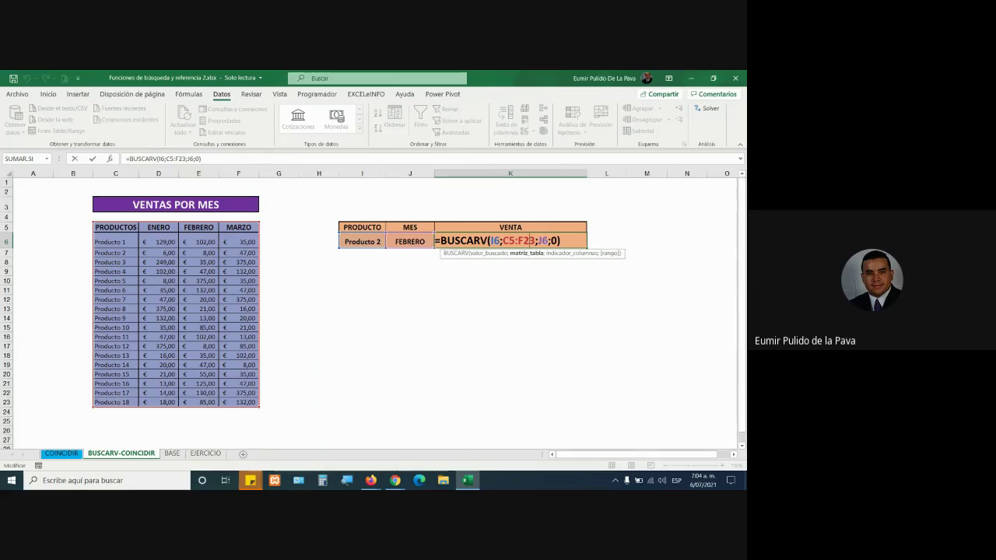
key(Right)
- Let the waiting participant into the Meet call and return to the Excel workbook
click(395, 480)
click(445, 439)
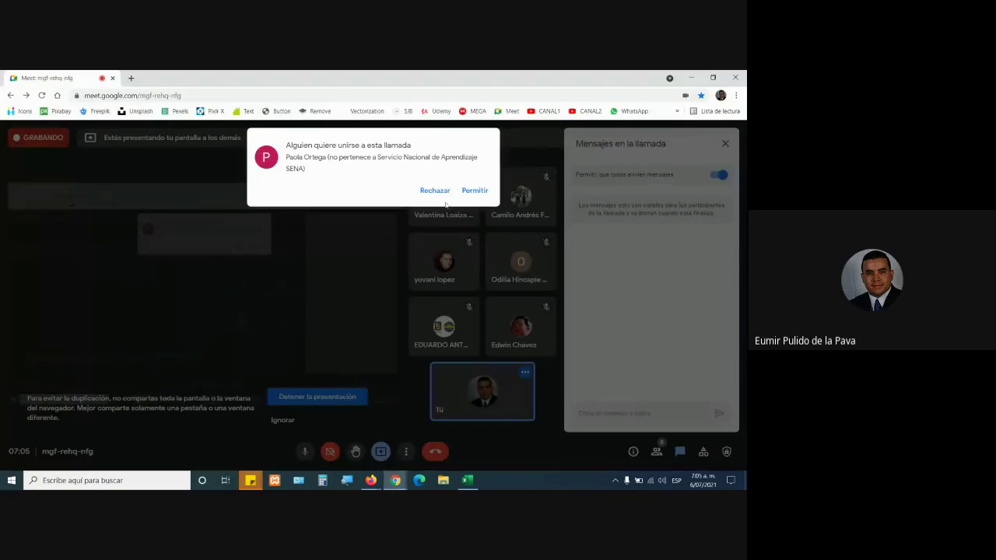
click(481, 192)
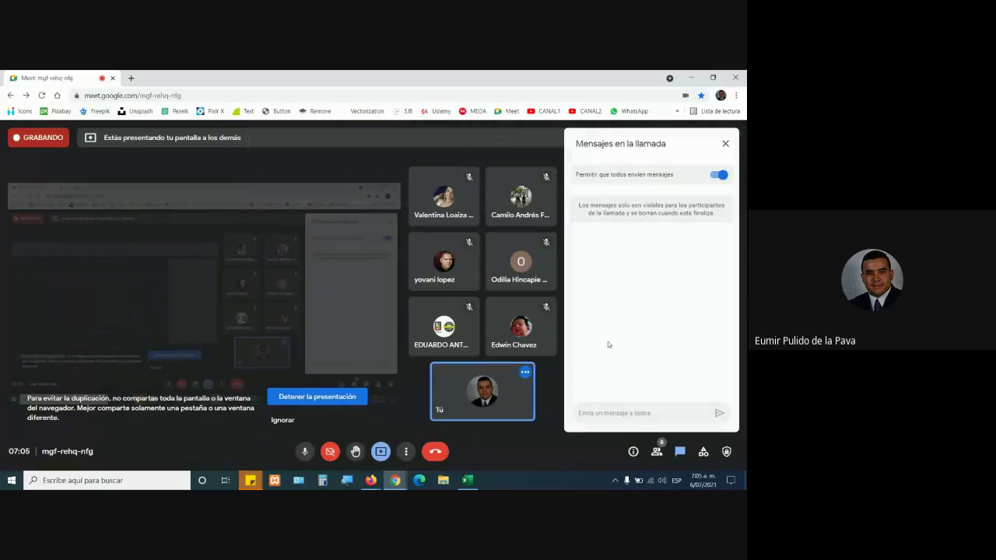
mouse_move(466, 480)
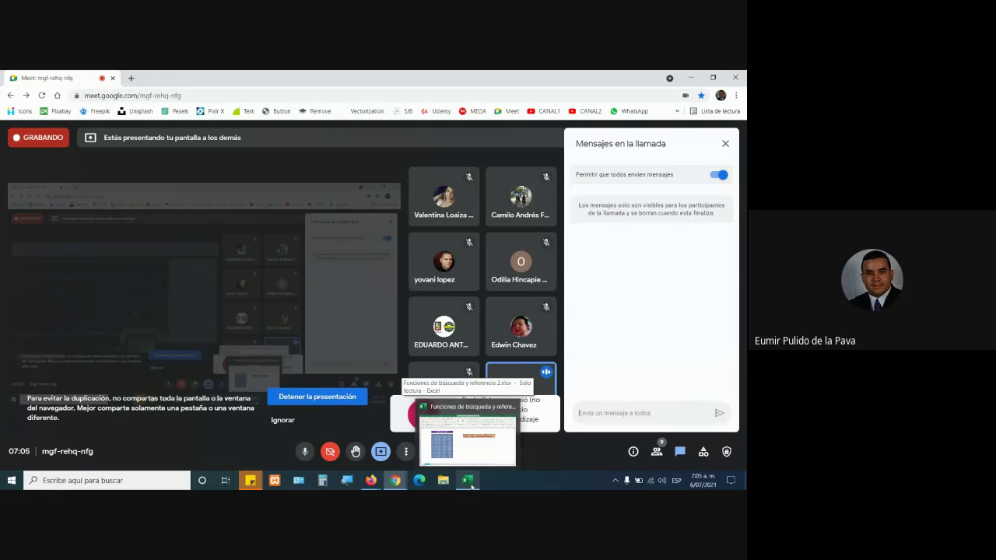
click(469, 482)
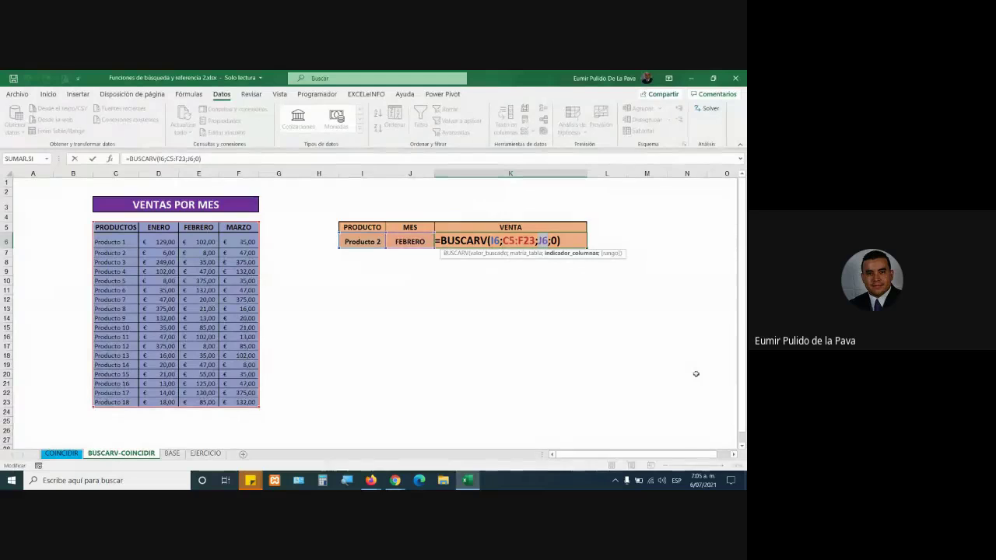
- Begin inserting COINCIDIR into K6's formula and widen column K to show it
text(COIN)
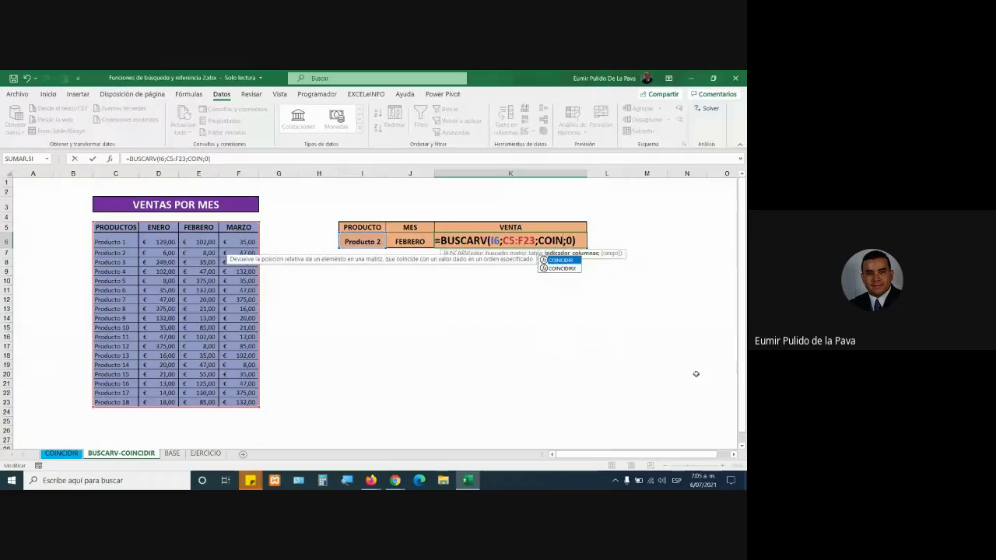
key(Tab)
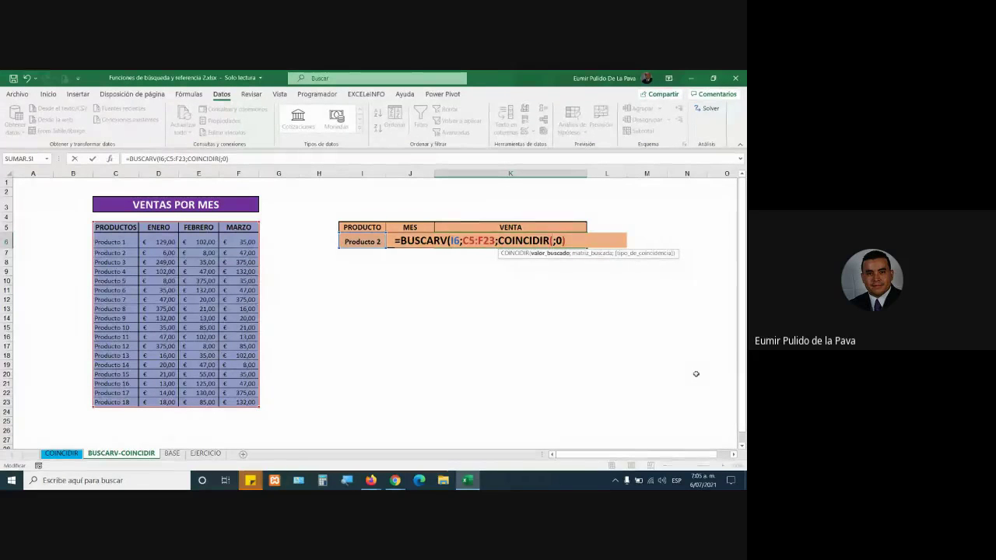
key(Delete)
key(Delete)
key(Delete)
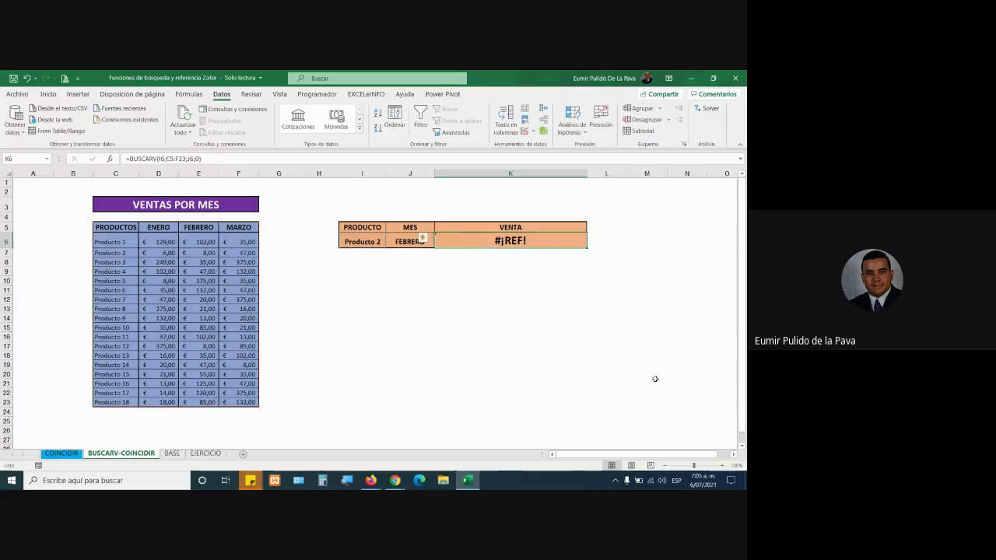
drag(587, 174, 707, 173)
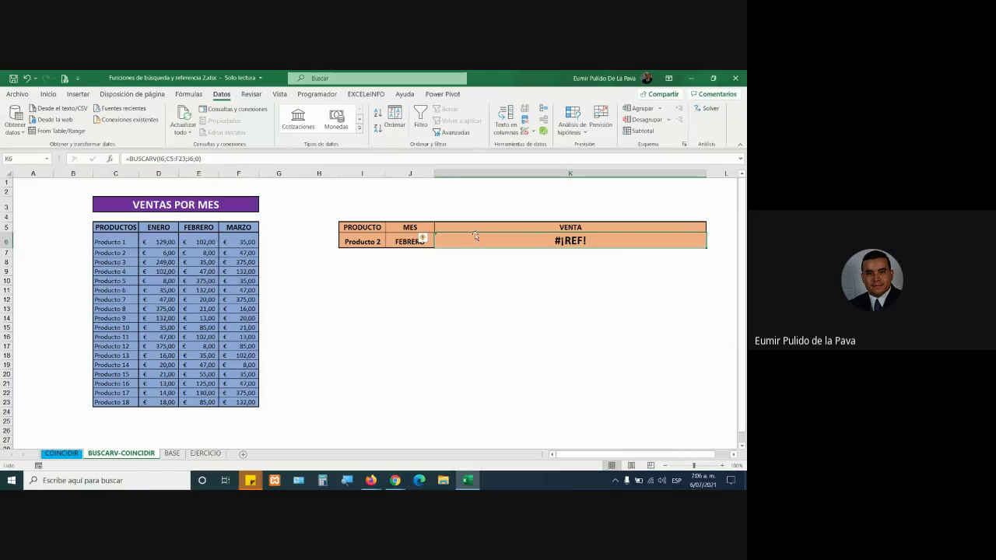
double_click(569, 242)
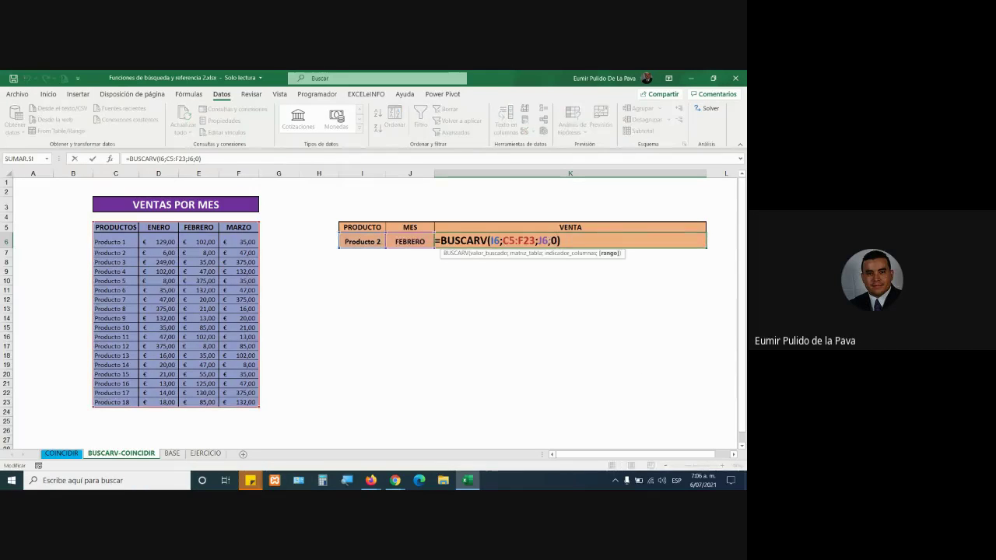
- Replace the column argument with COINCIDIR(J6;C5:F5 to find the month in the header row
key(BackSpace)
key(BackSpace)
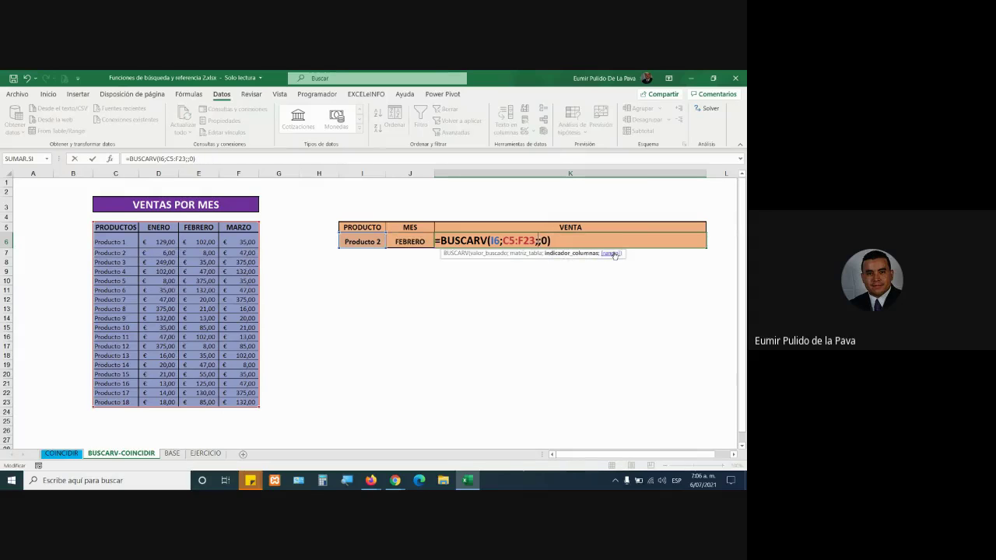
text(COINCI)
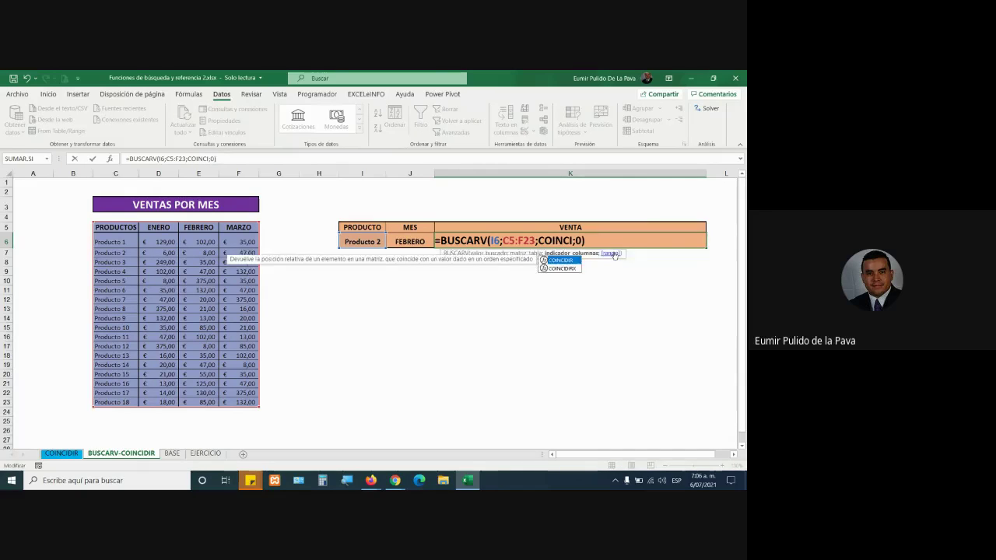
key(Tab)
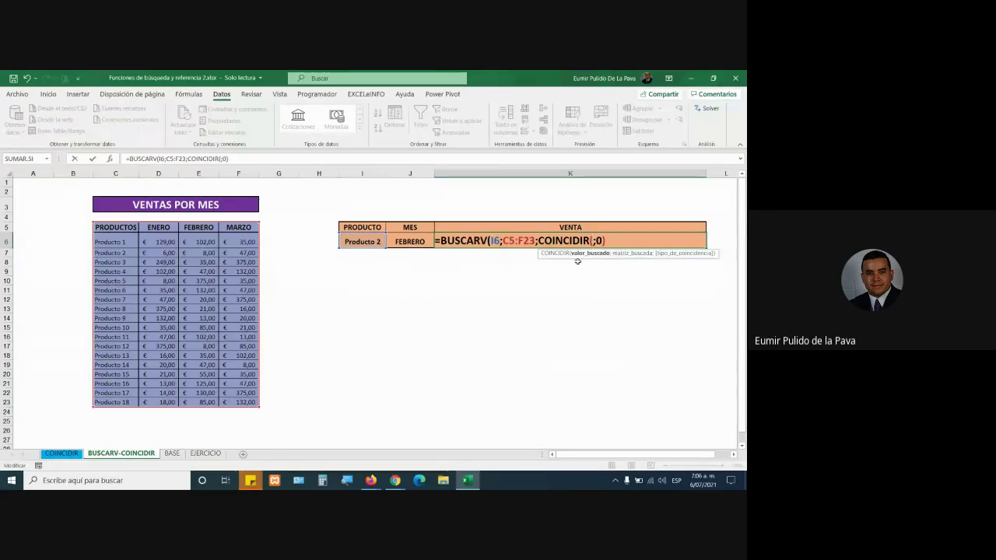
click(410, 243)
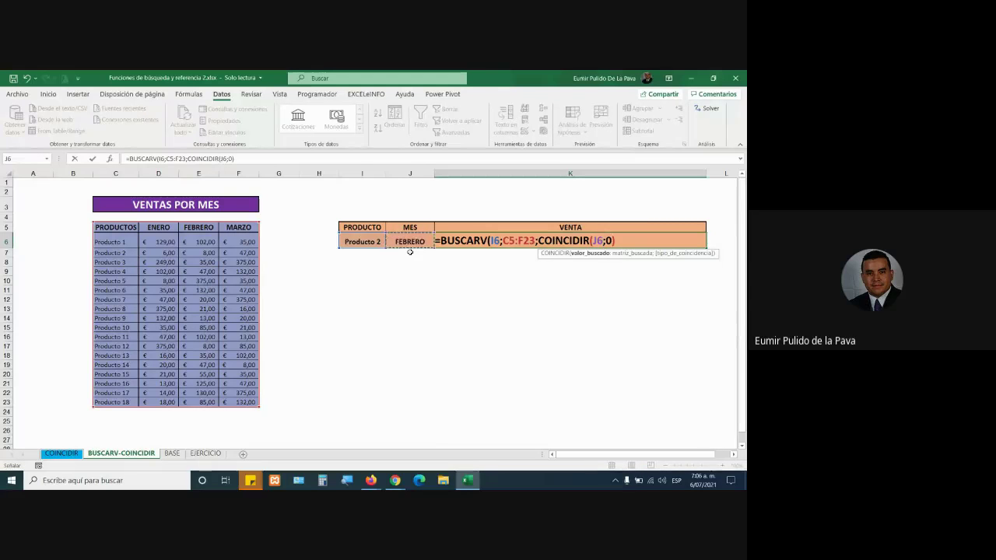
key(Right)
key(BackSpace)
key(BackSpace)
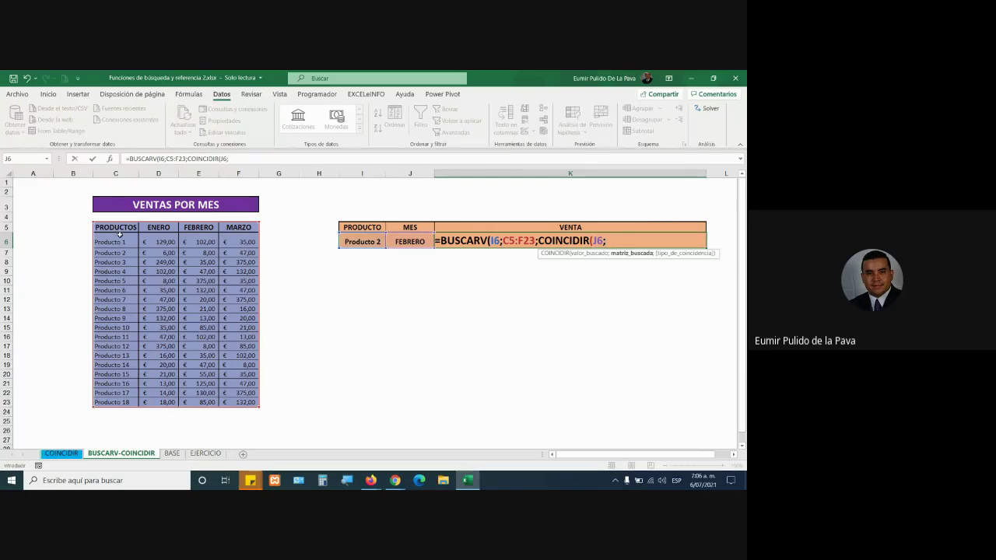
drag(124, 227, 232, 228)
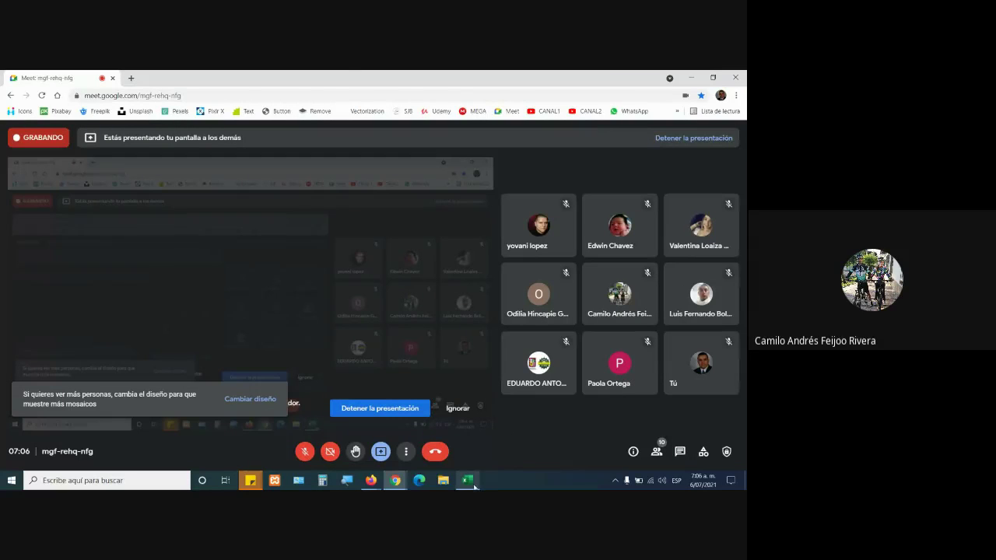
click(473, 486)
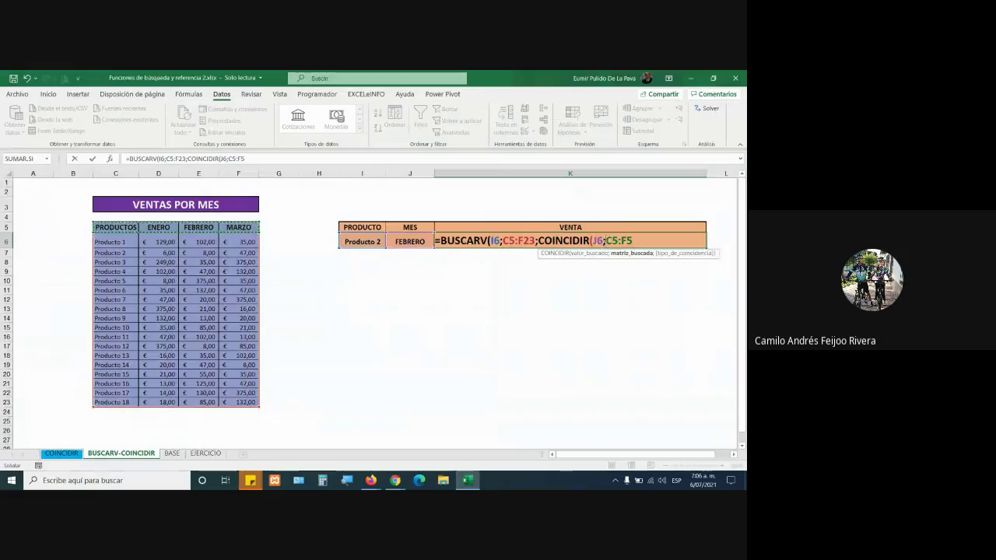
click(635, 240)
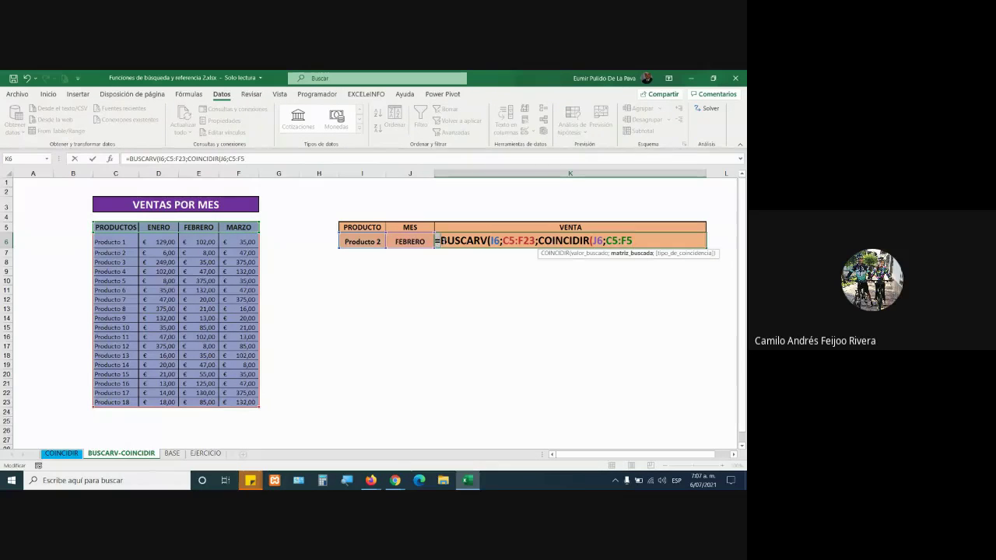
drag(437, 241, 481, 241)
click(488, 241)
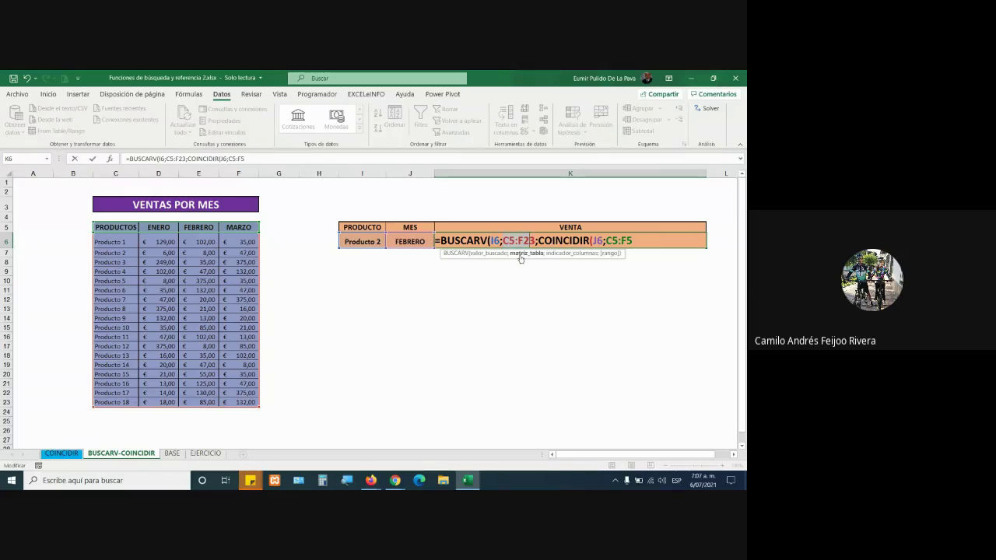
click(396, 480)
click(363, 461)
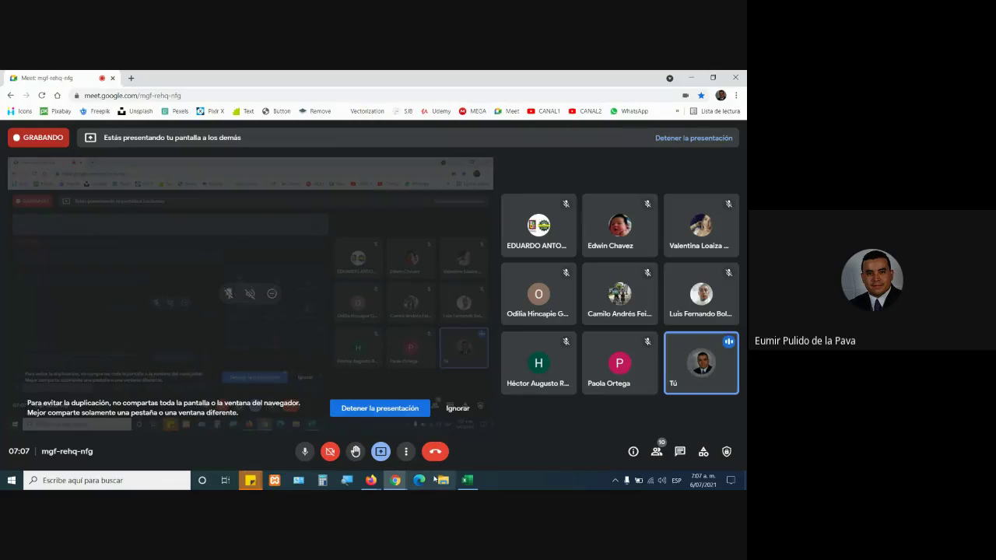
click(467, 482)
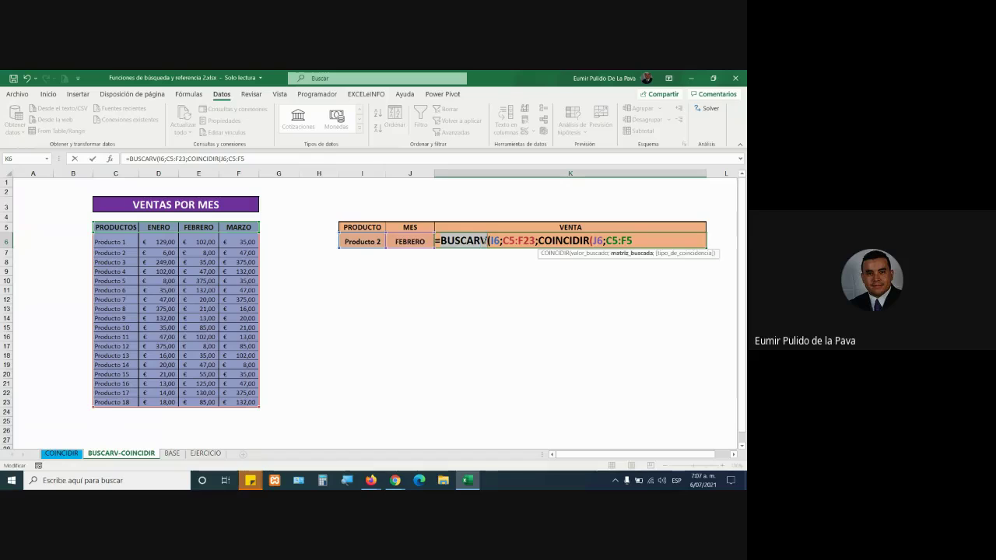
- Finish K6's formula by typing ;0);0)) after C5:F5 for exact matching in both functions
drag(481, 241, 535, 241)
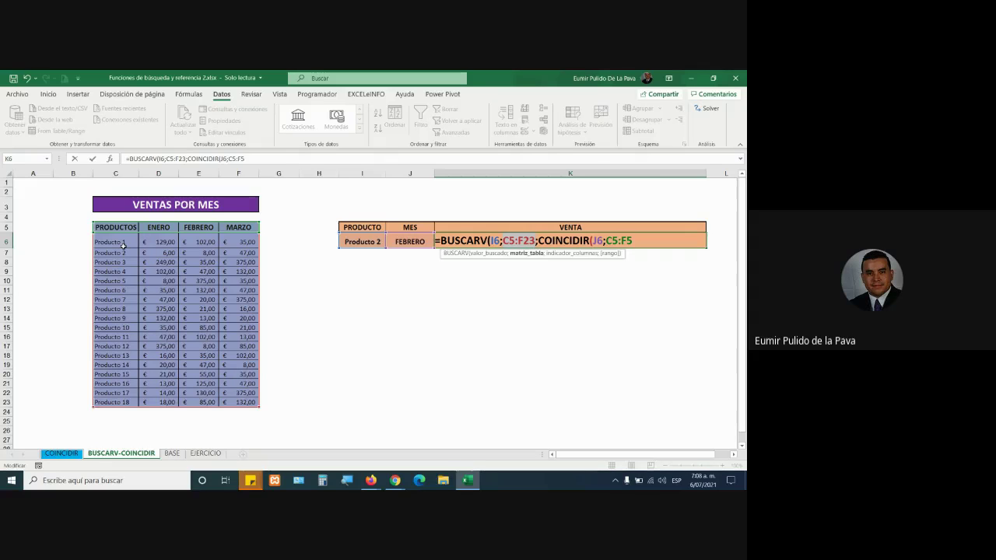
click(643, 239)
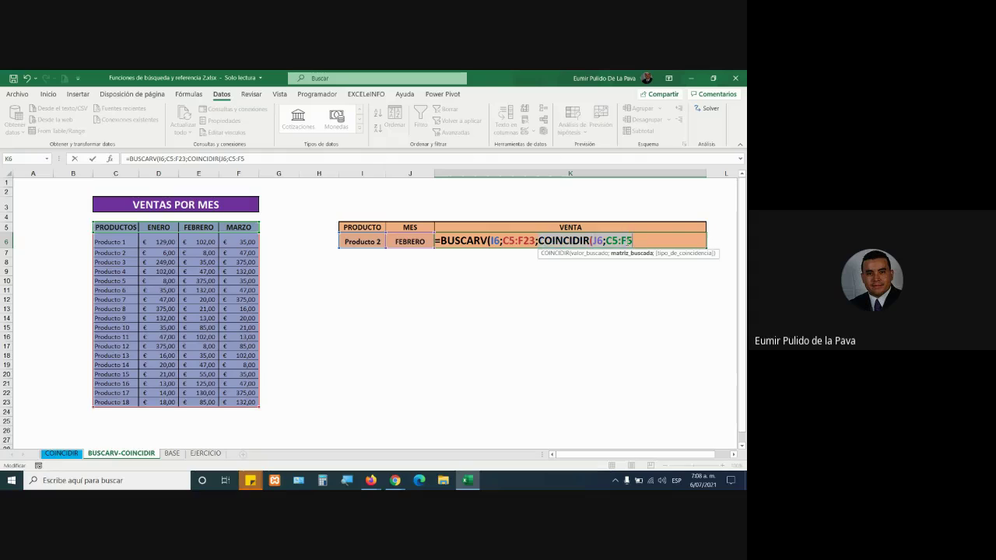
double_click(634, 242)
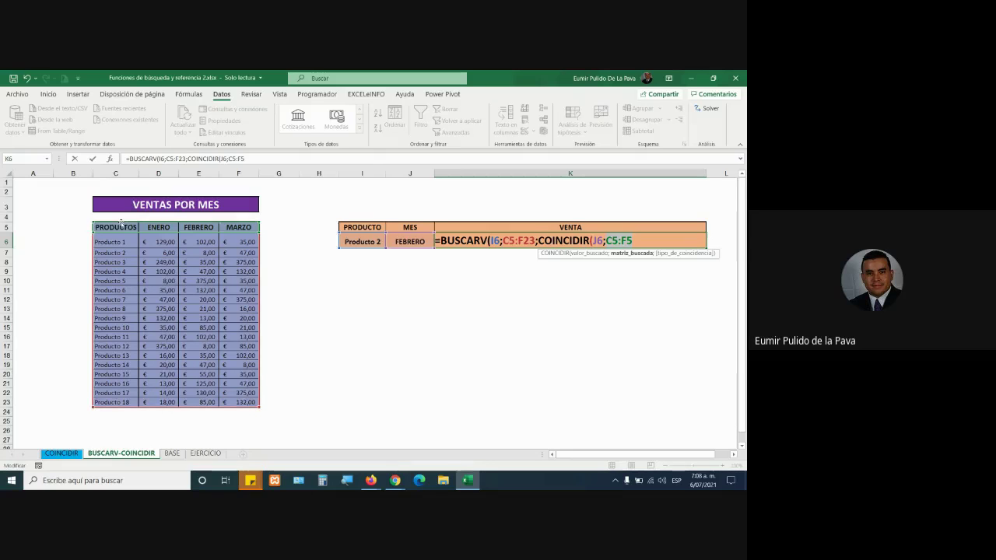
text(;)
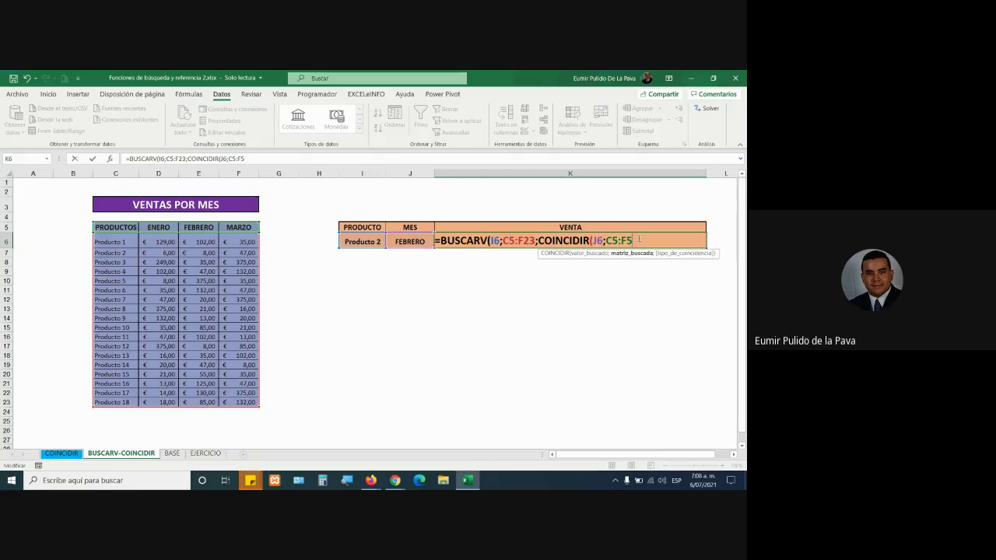
text(0))
text(;)
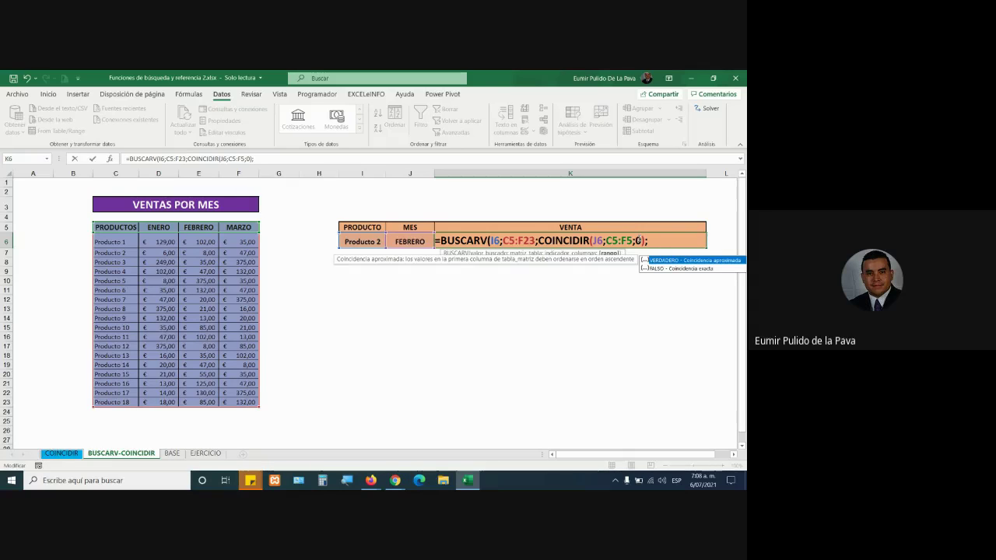
text(0))
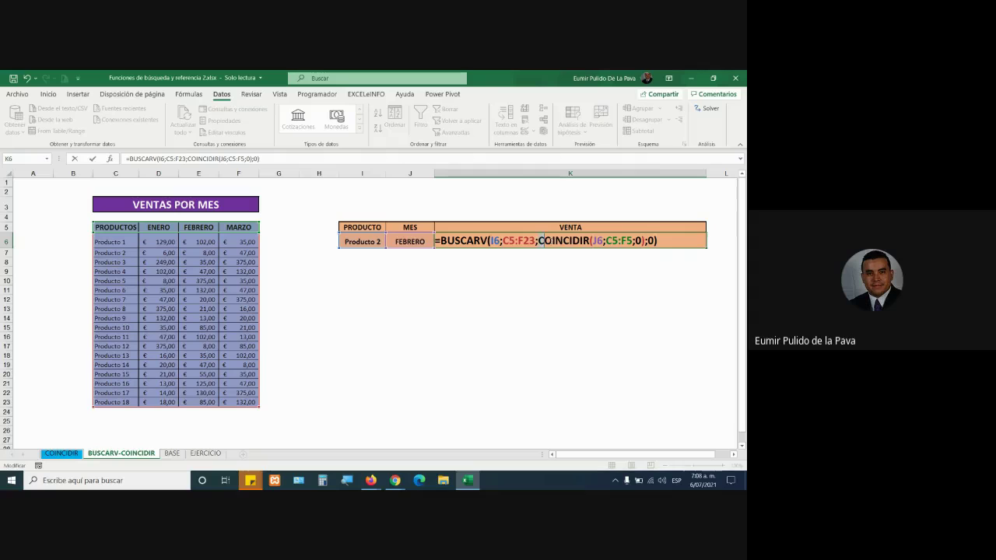
- Commit the K6 BUSCARV/COINCIDIR formula, which returns € 8,00 for Producto 2 in FEBRERO
drag(543, 241, 571, 241)
click(639, 241)
key(Return)
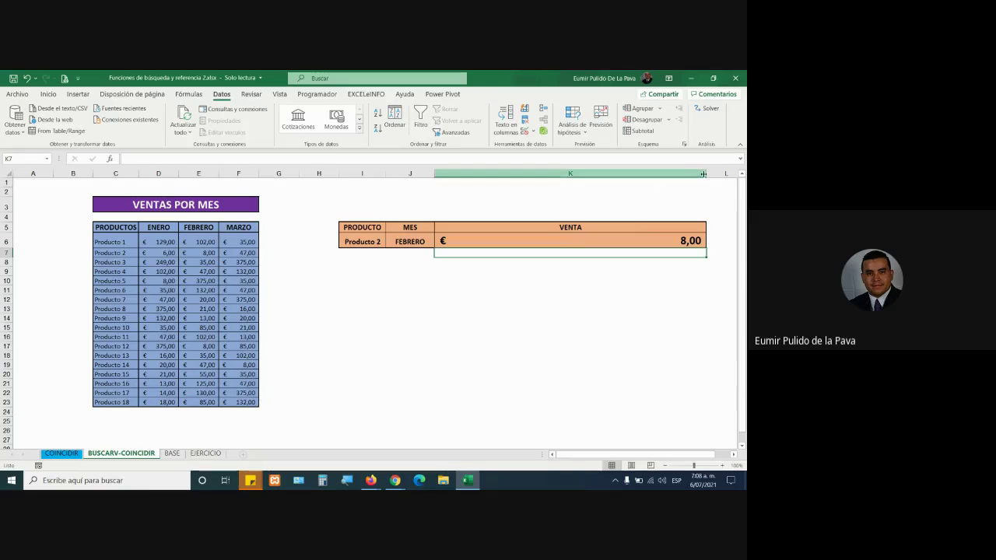
- AutoFit column K, then check I6, J6 and the matching 8,00 in E7
double_click(706, 174)
click(367, 242)
click(409, 241)
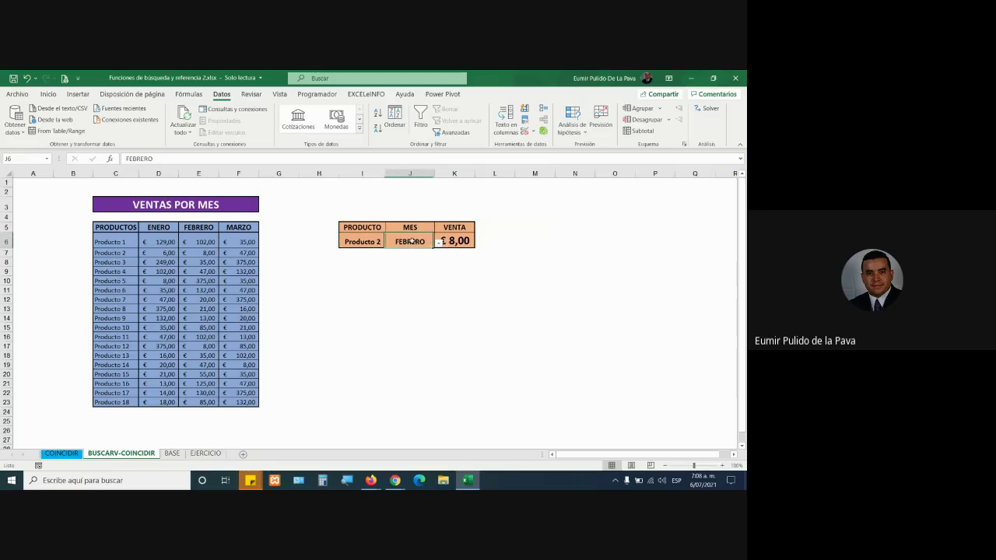
click(199, 253)
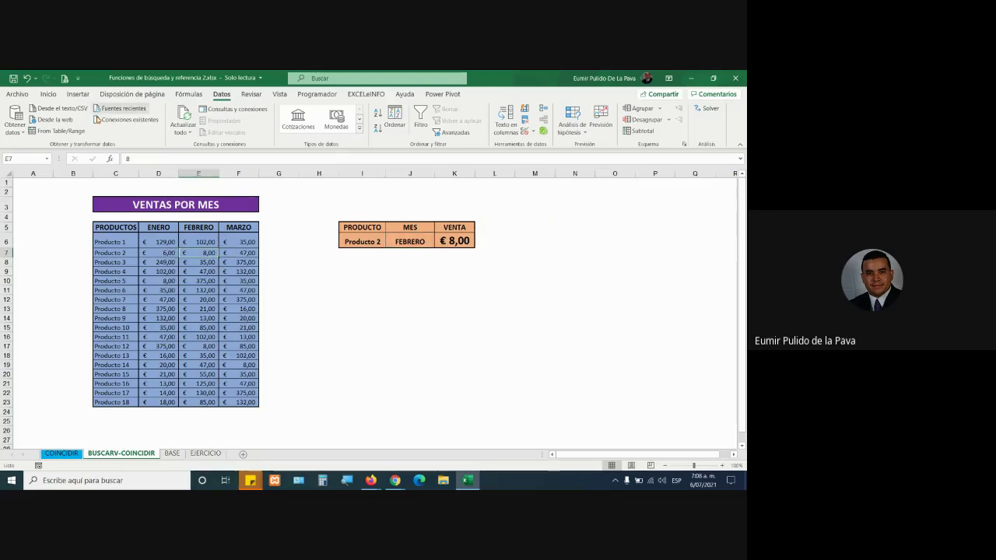
- Fill cells E7, F11, D15 and E21 yellow to mark sample sales values
click(48, 93)
click(122, 128)
click(238, 291)
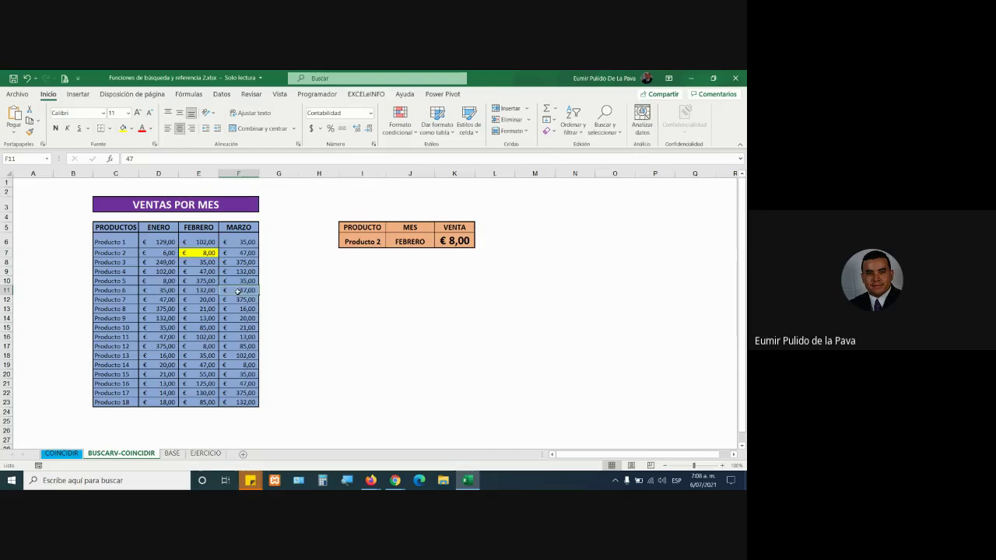
click(122, 127)
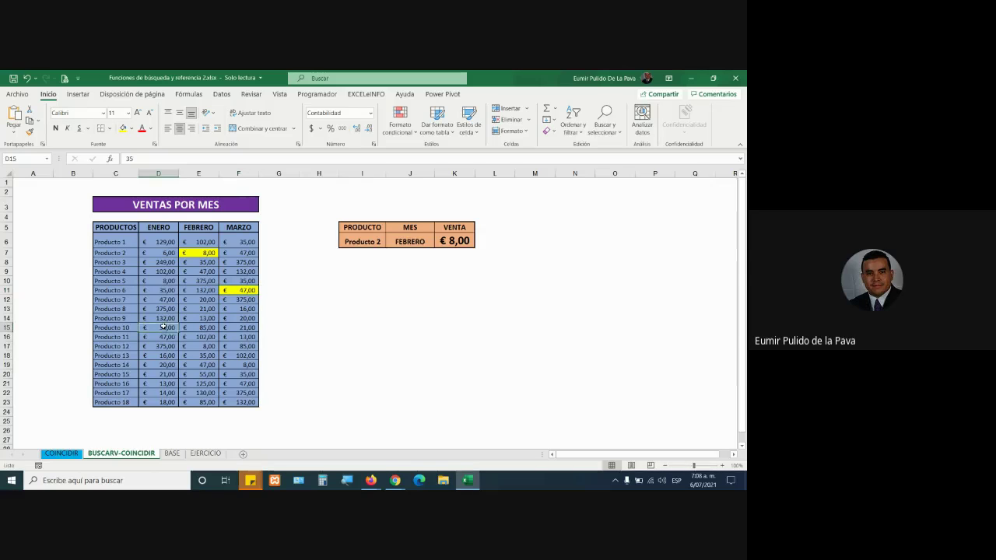
click(164, 326)
click(122, 127)
click(191, 381)
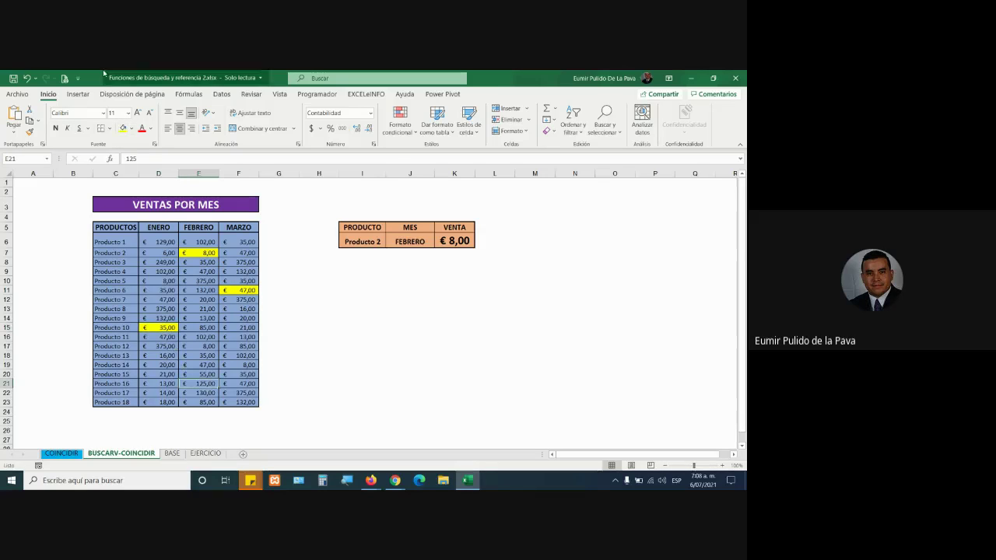
click(122, 128)
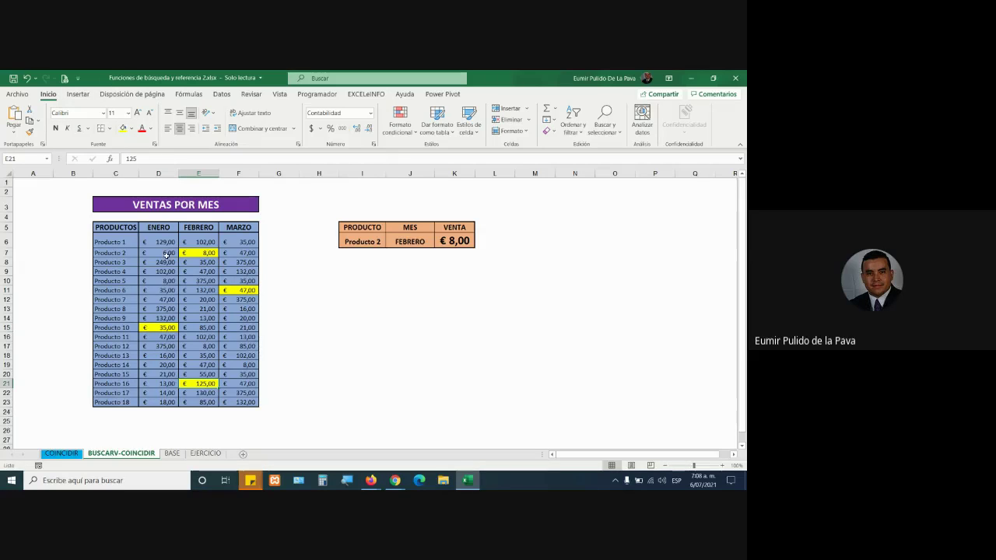
- Select the Producto 6 row, then the lookup's product cell I6
click(117, 291)
click(9, 289)
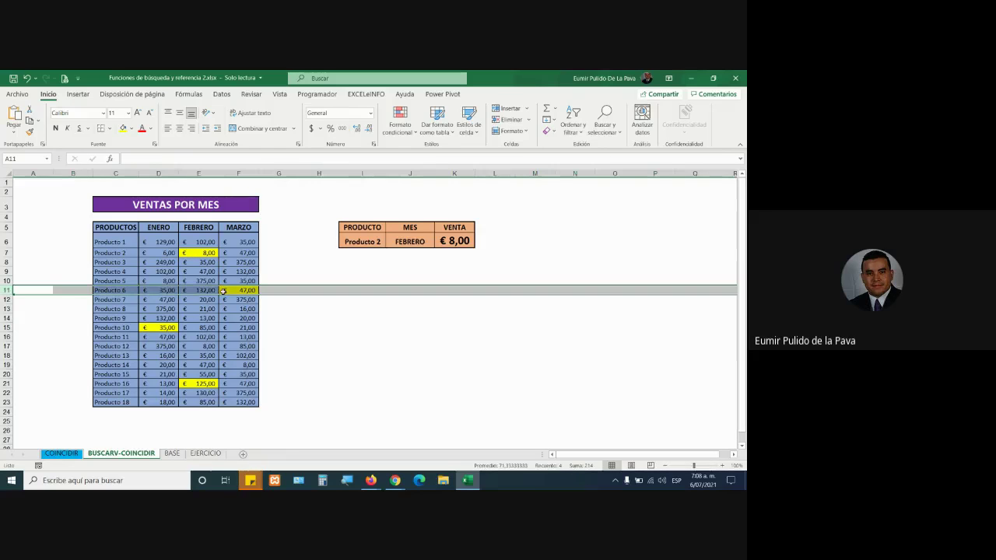
click(381, 243)
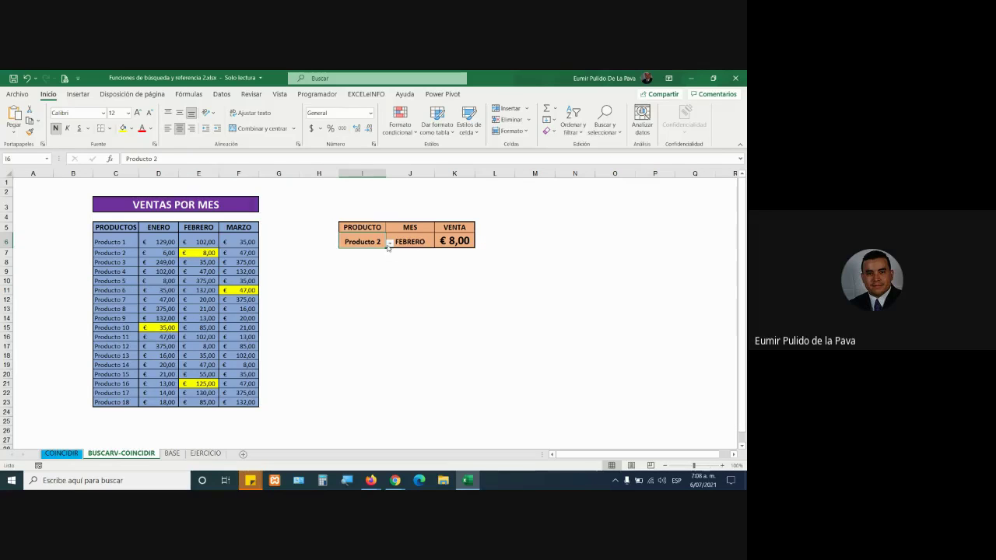
- Test the lookup with Producto 6 and MARZO, then AutoFit column K
click(390, 243)
click(366, 282)
click(409, 242)
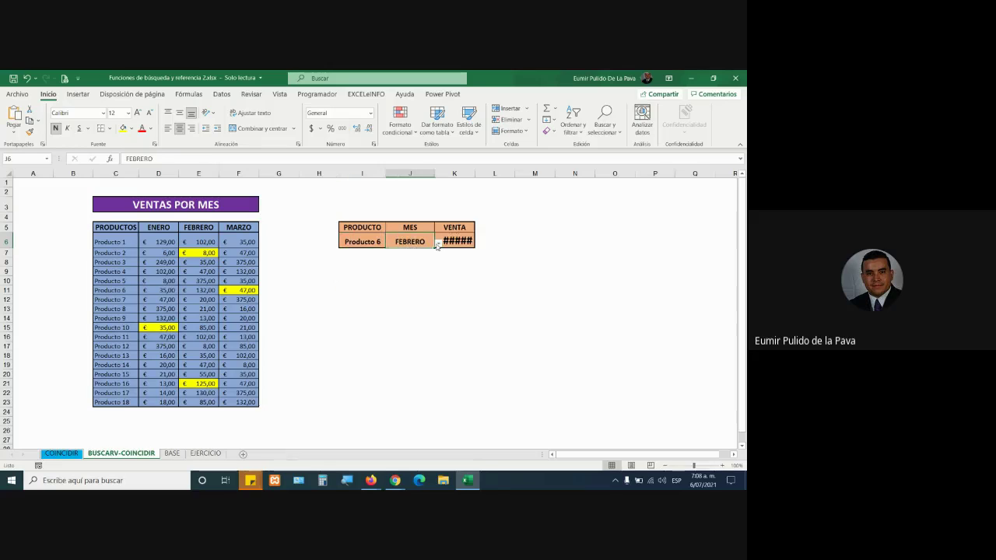
click(438, 242)
click(404, 264)
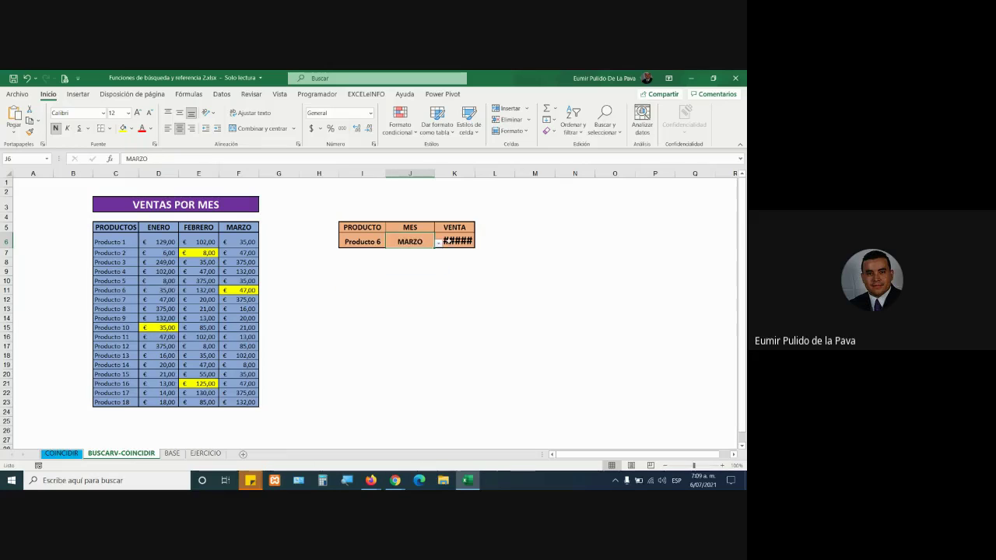
double_click(474, 173)
click(416, 308)
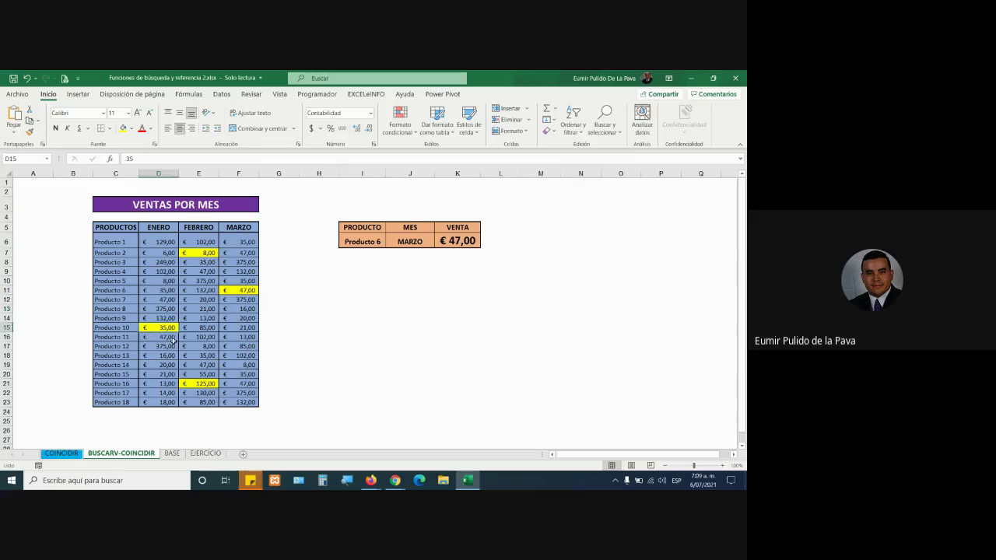
- Switch the lookup to Producto 10 in ENERO, returning € 35,00, and select the month columns
click(381, 241)
click(389, 243)
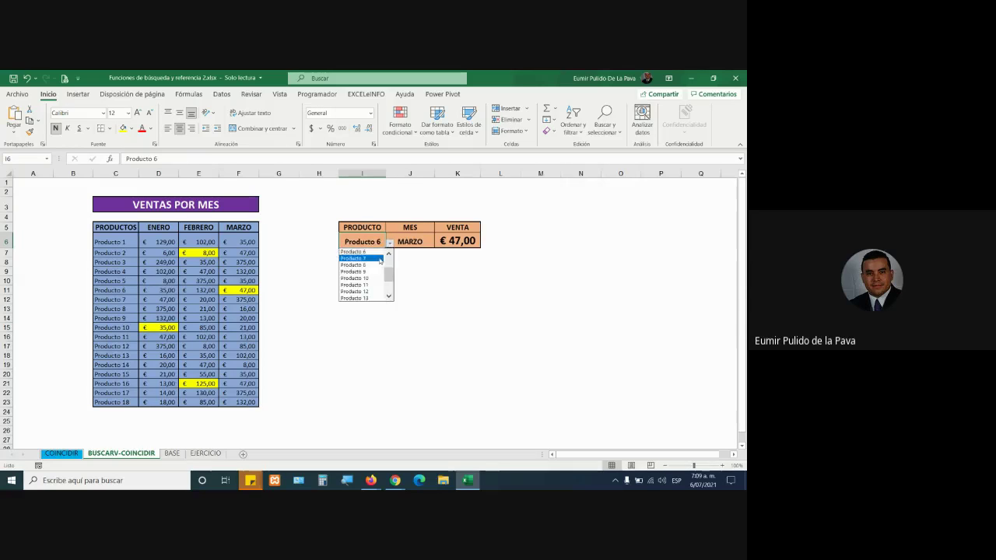
scroll(364, 272, down, 2)
click(364, 284)
click(417, 243)
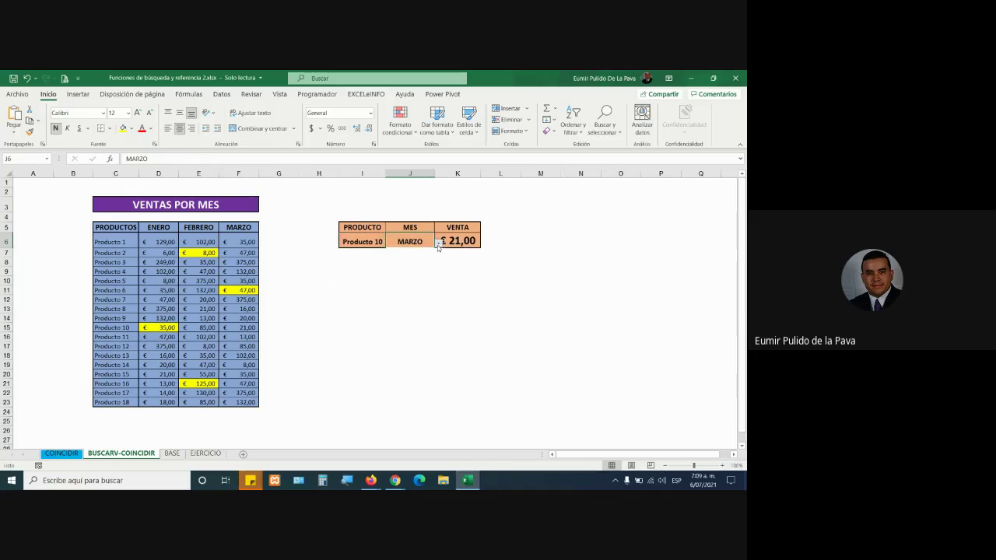
click(438, 243)
click(404, 250)
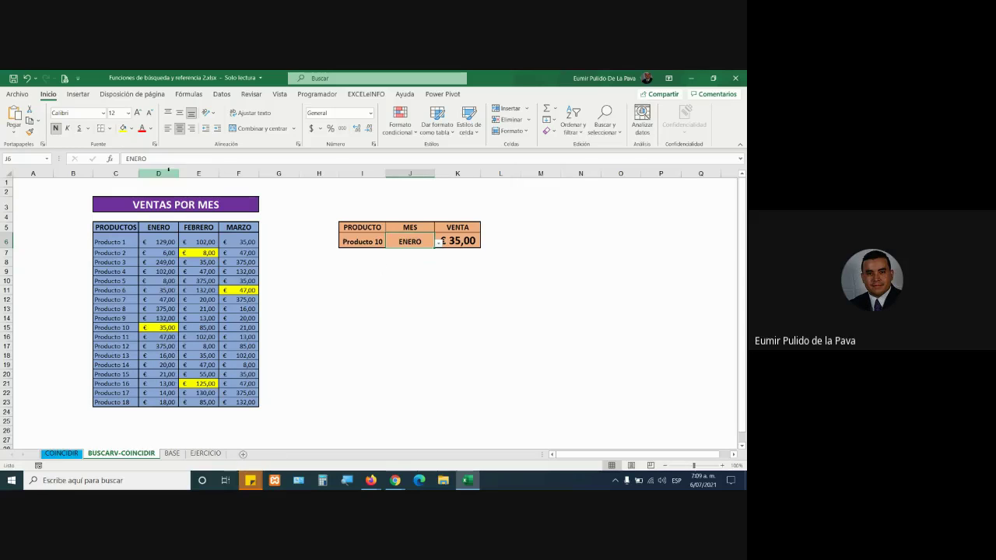
click(159, 173)
click(203, 173)
click(219, 173)
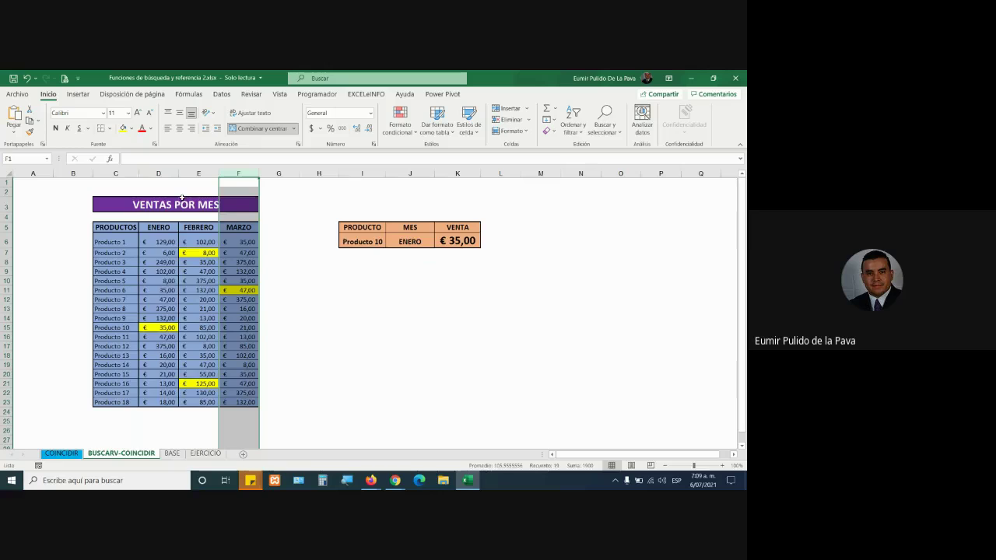
- Select columns C:D, E and F, then the chosen product and month cells I6 and J6
drag(115, 173, 158, 173)
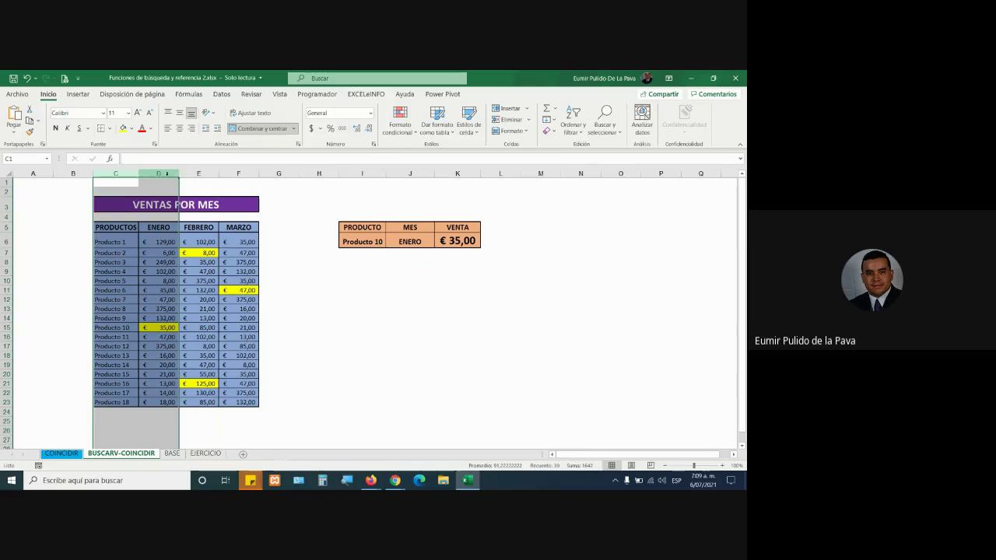
click(201, 171)
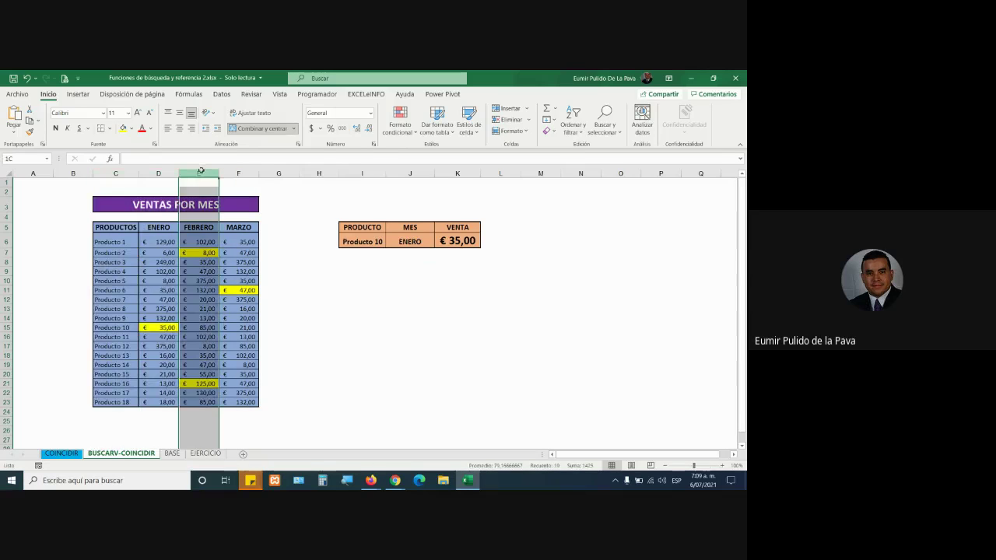
click(229, 172)
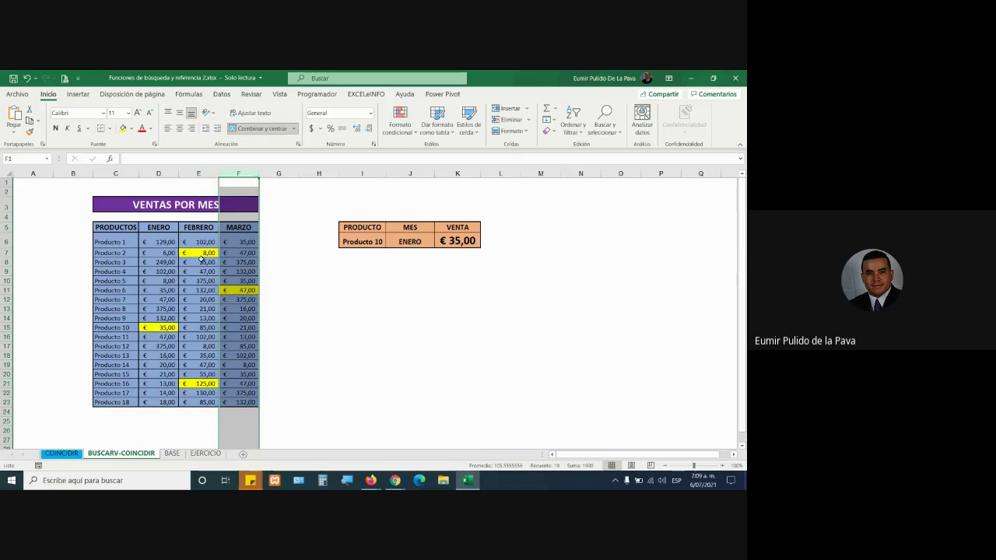
click(366, 246)
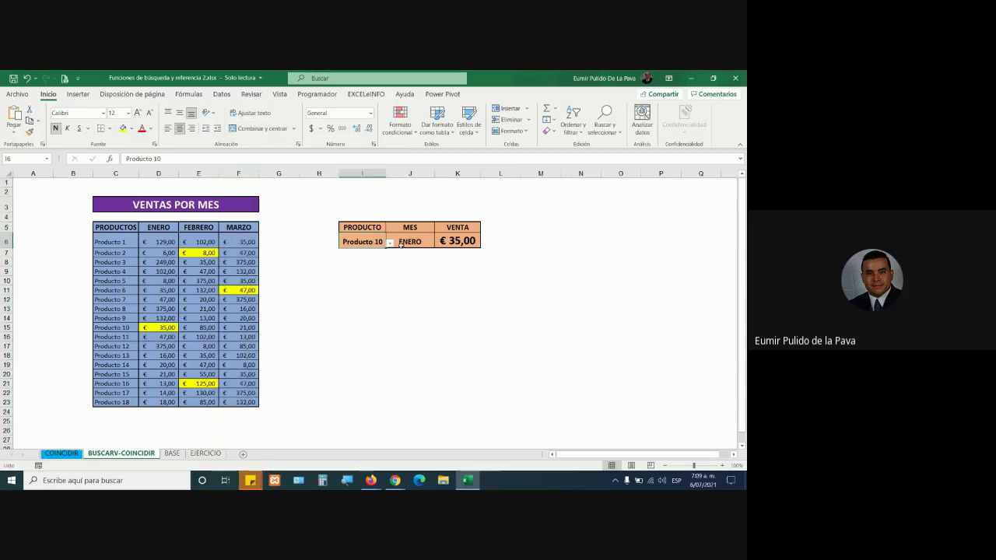
click(399, 244)
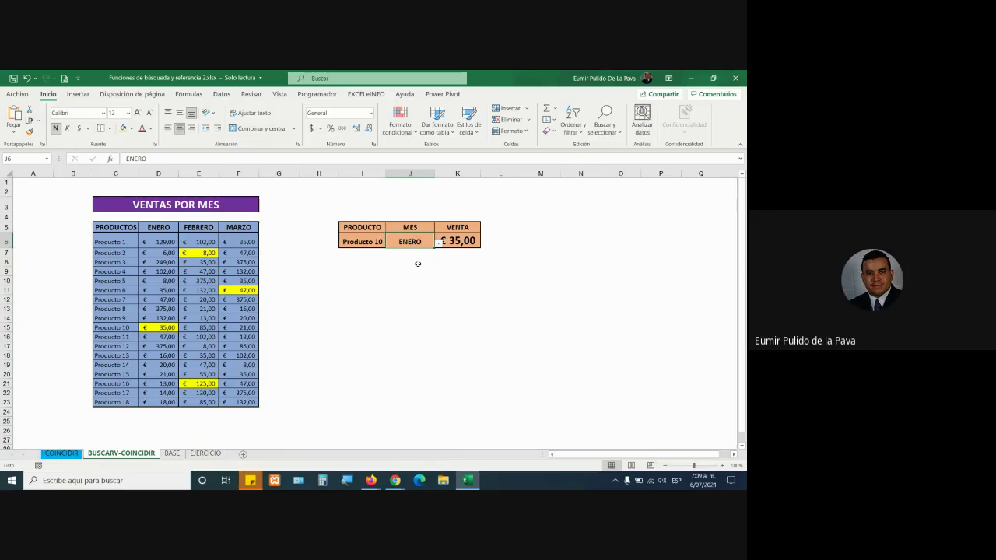
mouse_move(395, 480)
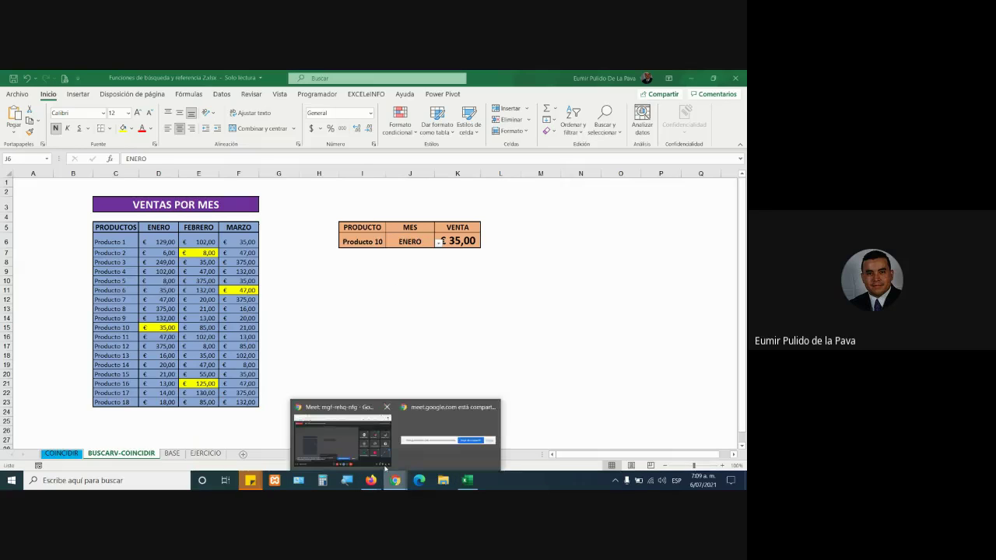
- Open K6's formula for editing and select its COINCIDIR part
click(464, 243)
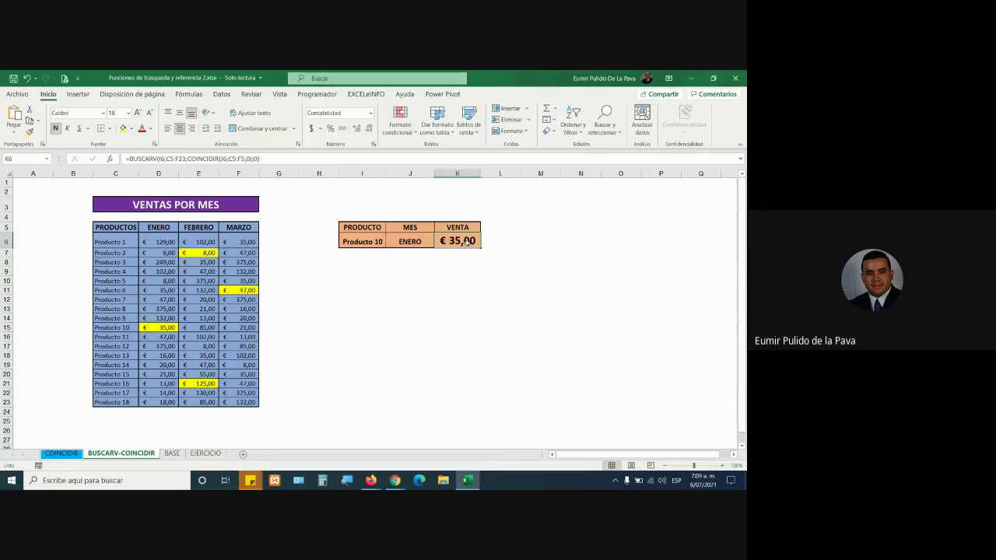
double_click(465, 243)
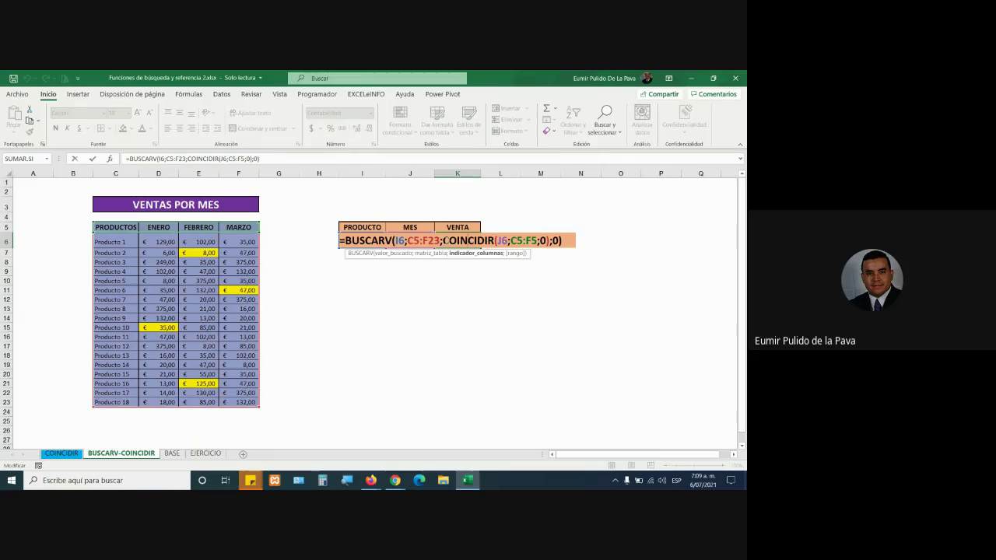
drag(445, 240, 533, 240)
- Admit the waiting guest in Google Meet, open the call chat, and return to Excel
mouse_move(395, 480)
click(354, 433)
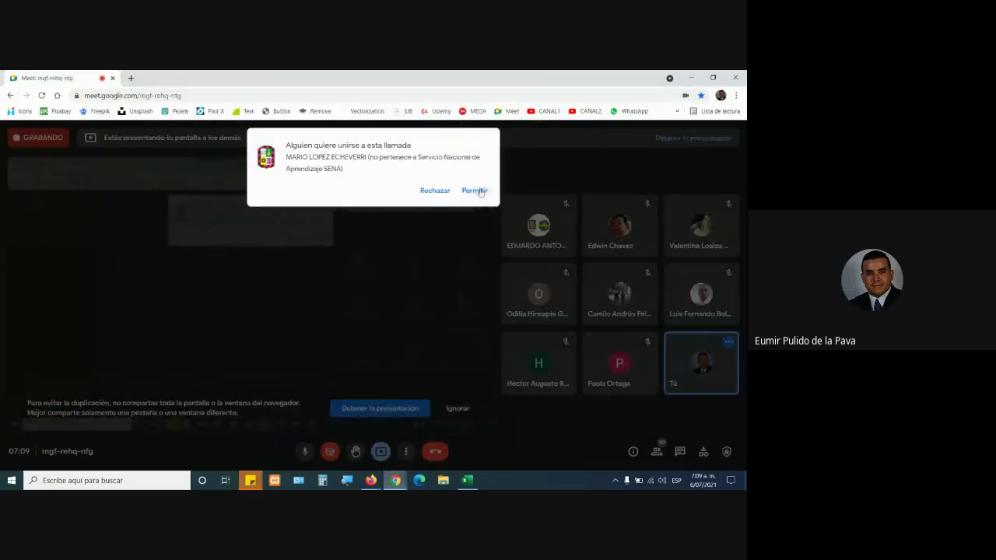
click(474, 190)
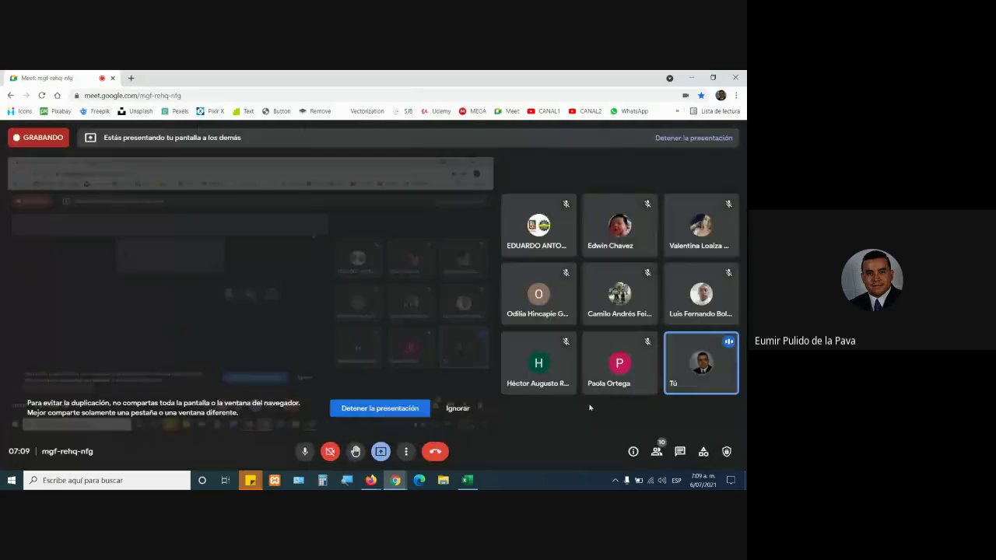
click(679, 451)
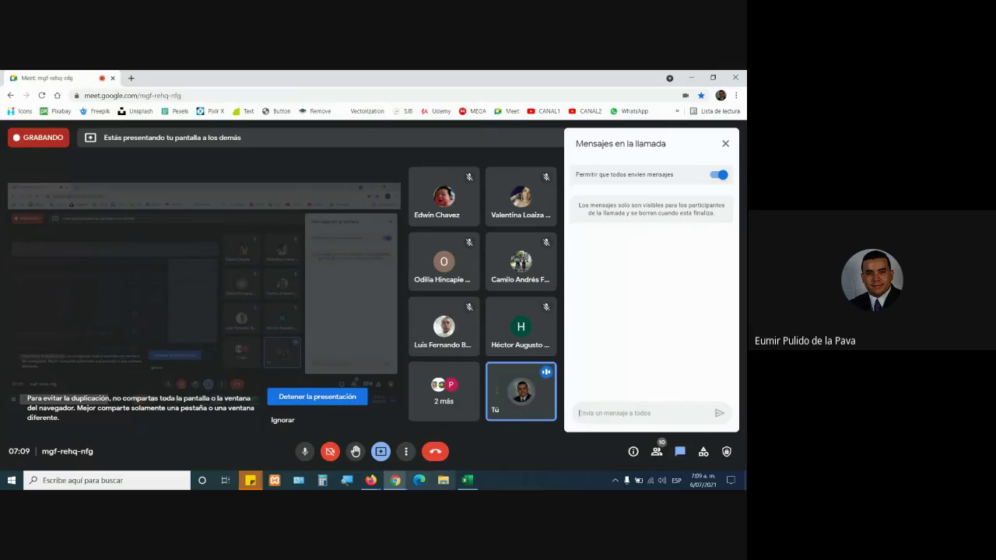
click(466, 480)
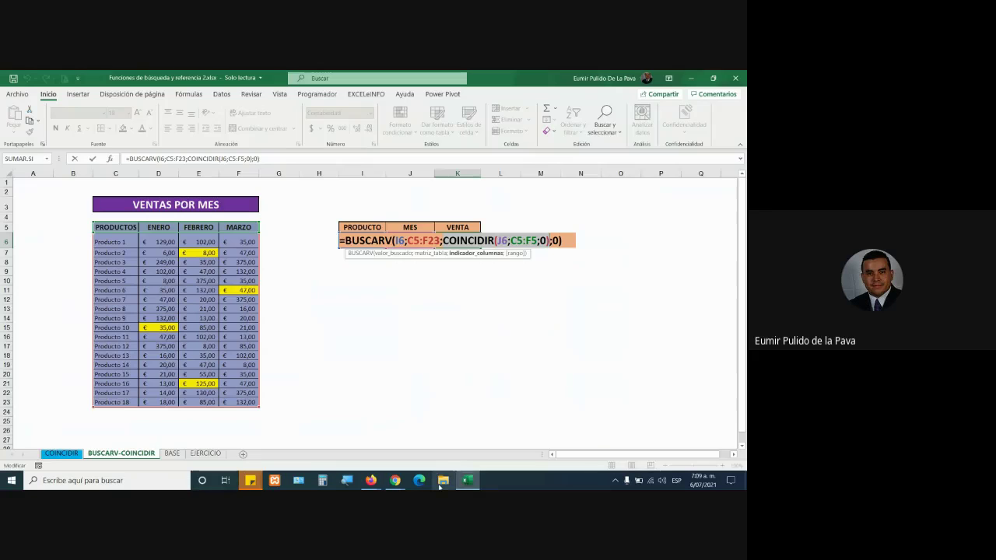
- Commit K6's unchanged formula (€ 35,00), check the Meet call, then select C6:F11
key(Return)
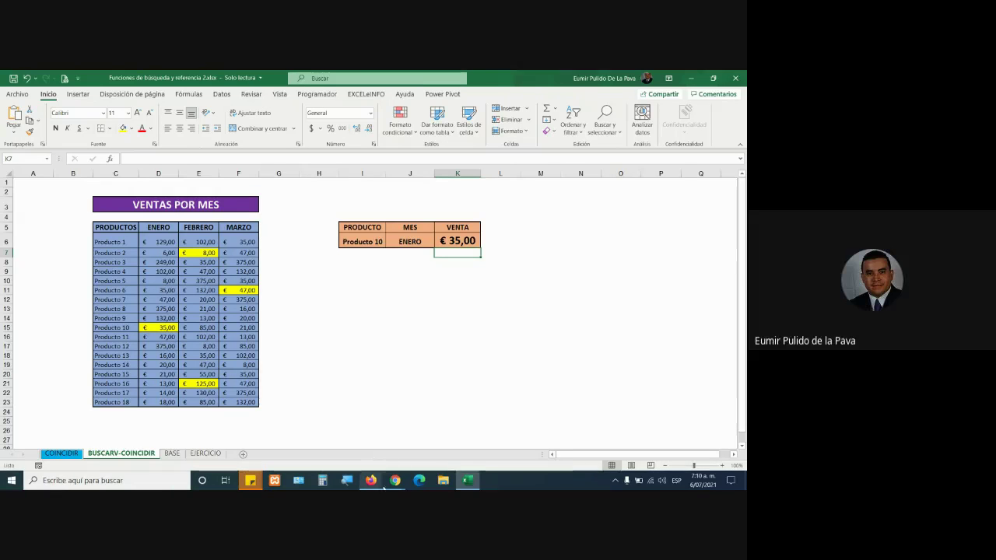
click(395, 480)
click(370, 446)
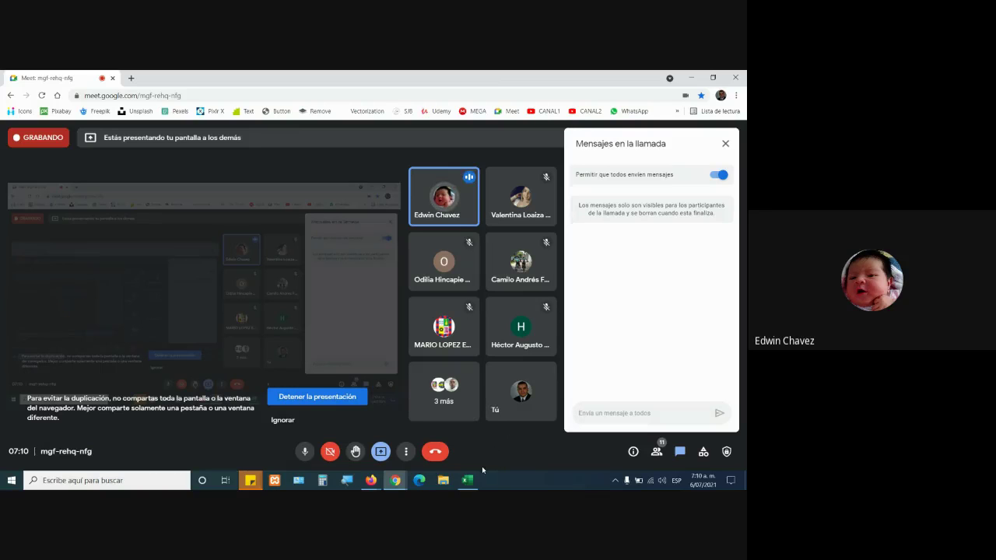
click(468, 481)
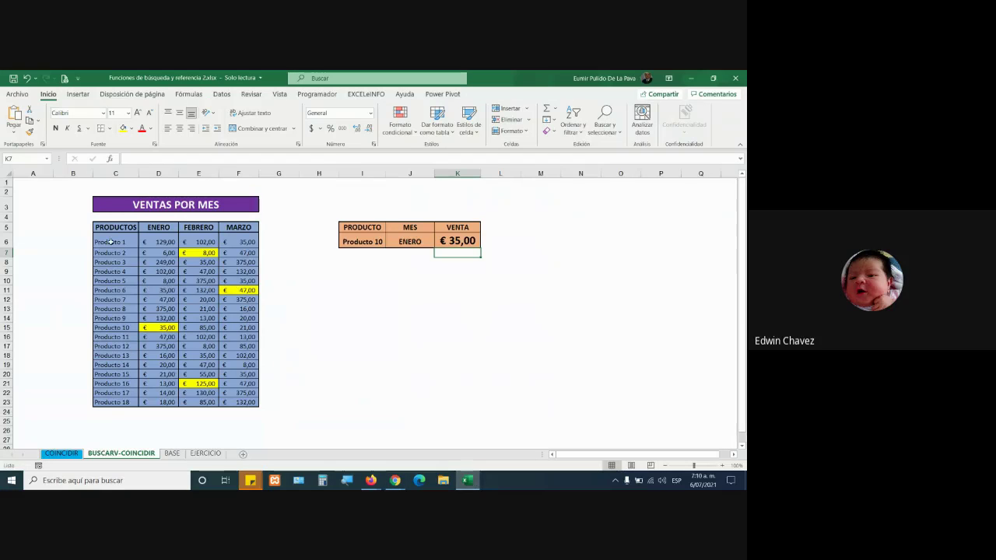
mouse_move(111, 241)
mouse_down()
mouse_move(242, 294)
mouse_move(243, 280)
mouse_up()
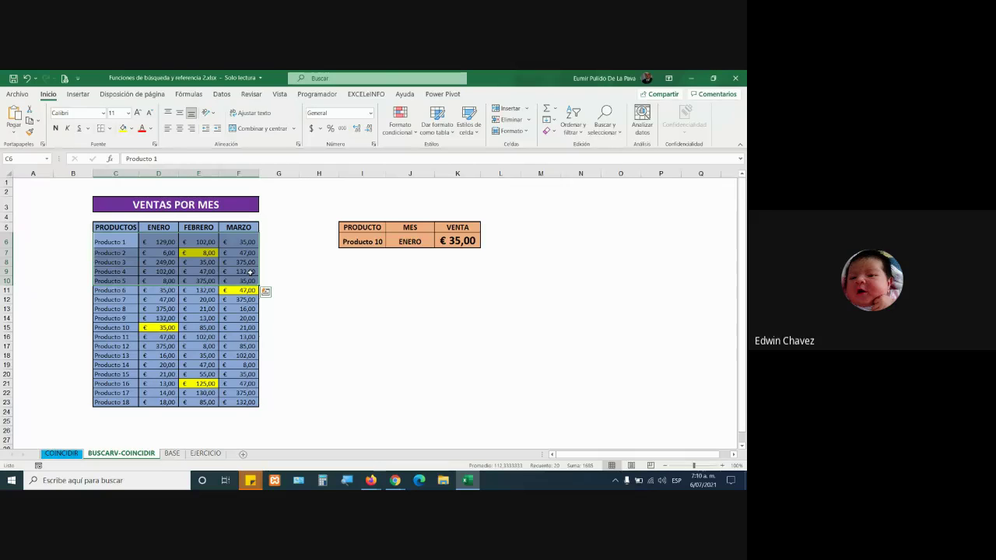
click(113, 172)
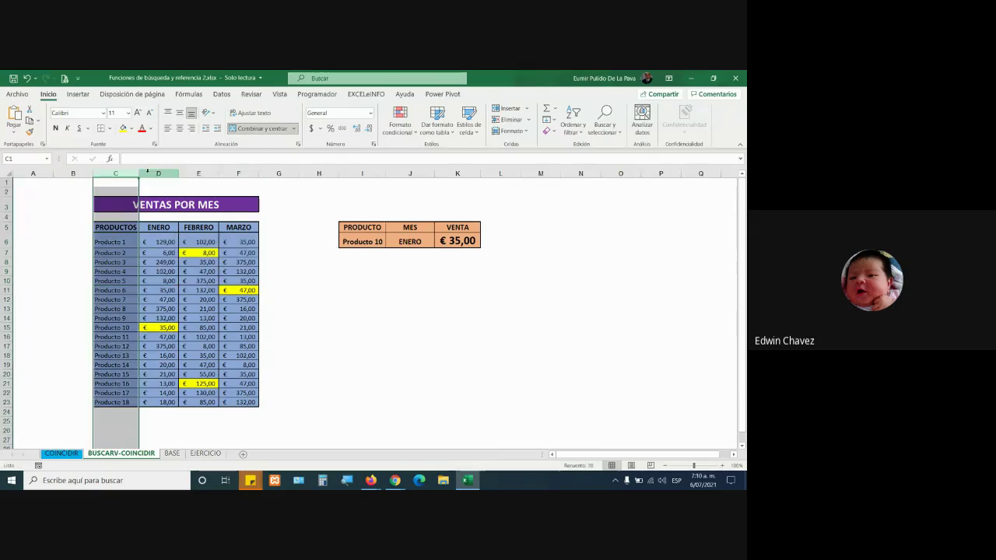
click(123, 242)
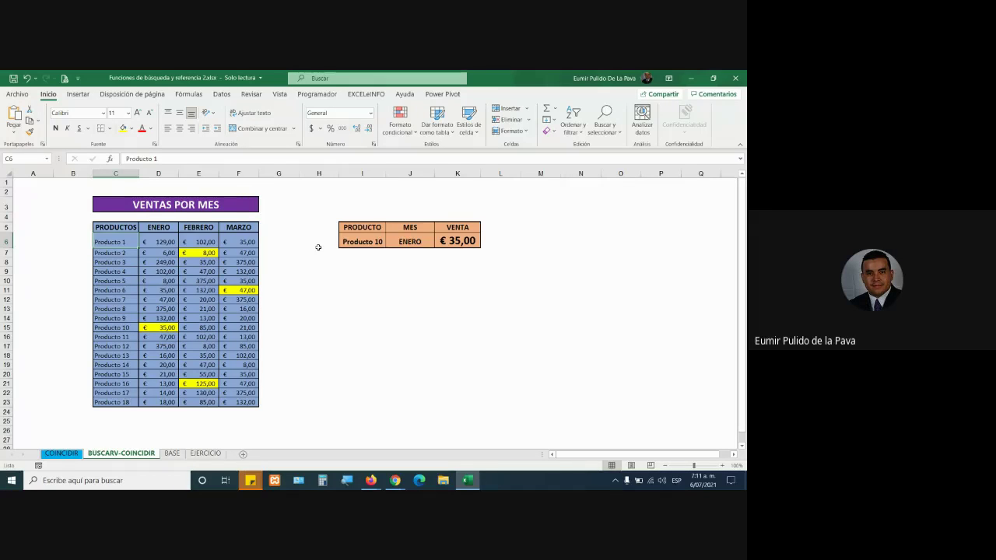
click(361, 241)
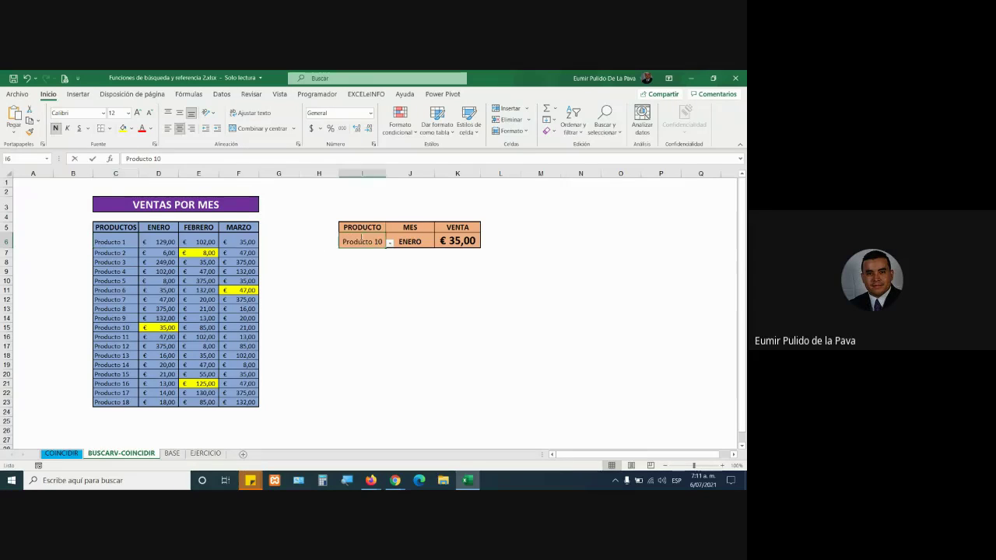
key(F2)
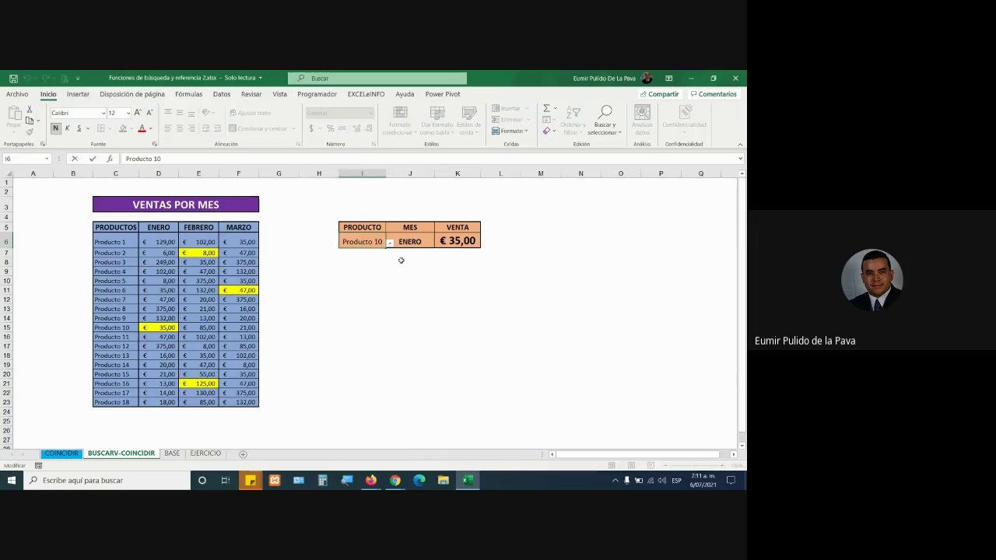
key(Escape)
click(465, 241)
key(F2)
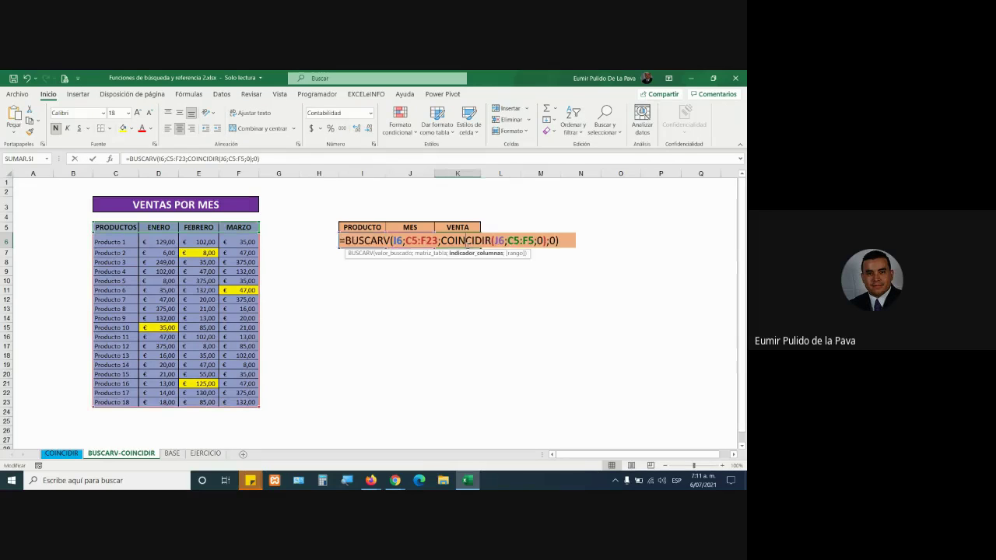
key(Home)
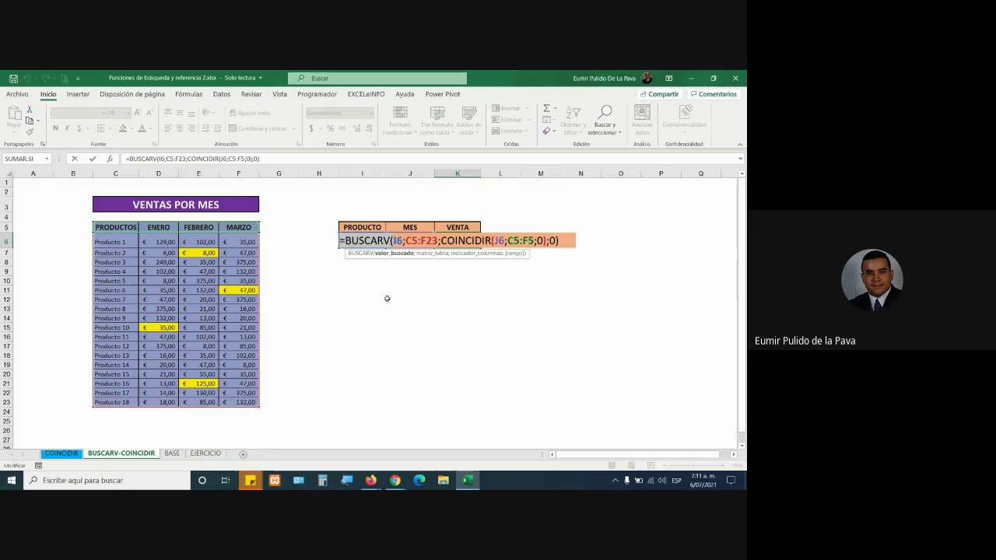
key(ctrl+Return)
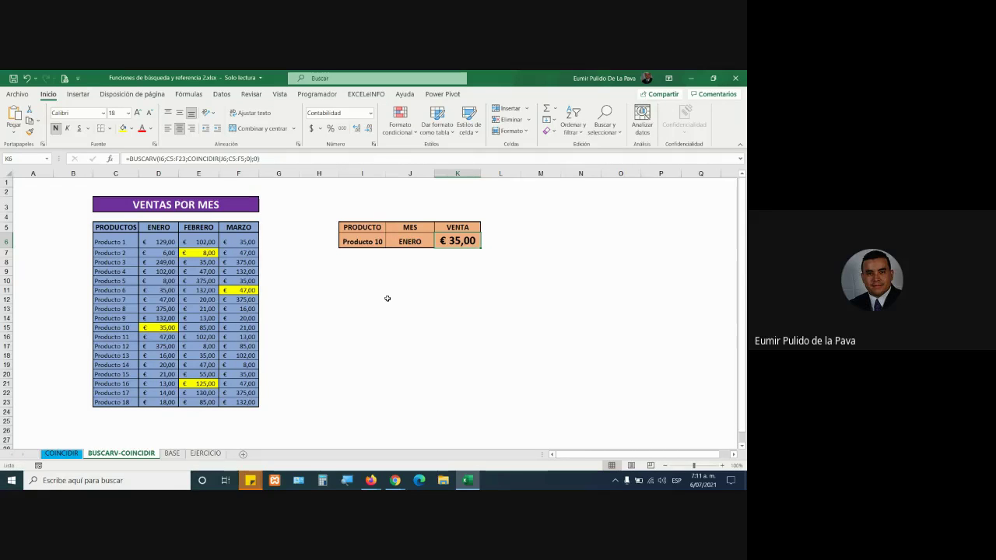
drag(354, 242, 459, 242)
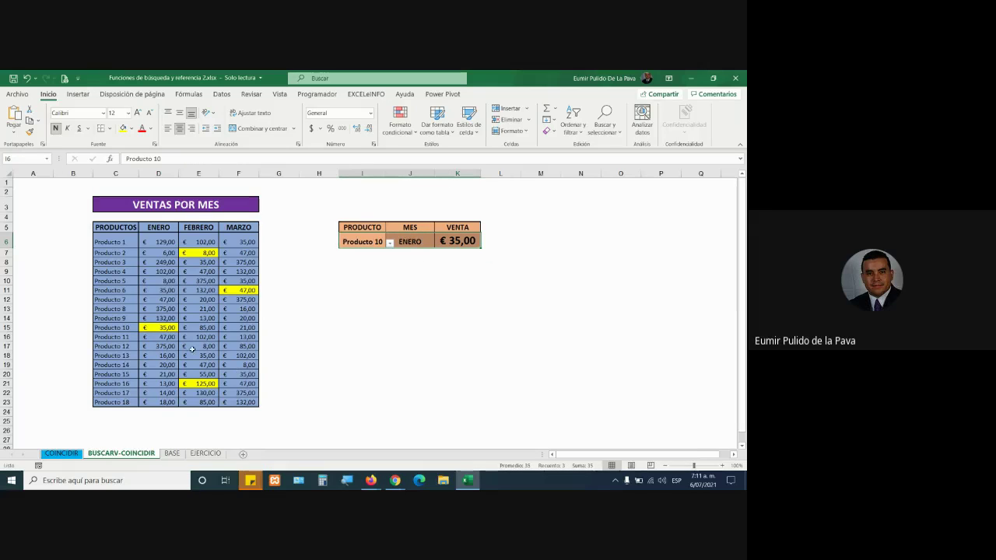
- Edit C7 so the label reads Producto 1 instead of Producto 2
click(126, 241)
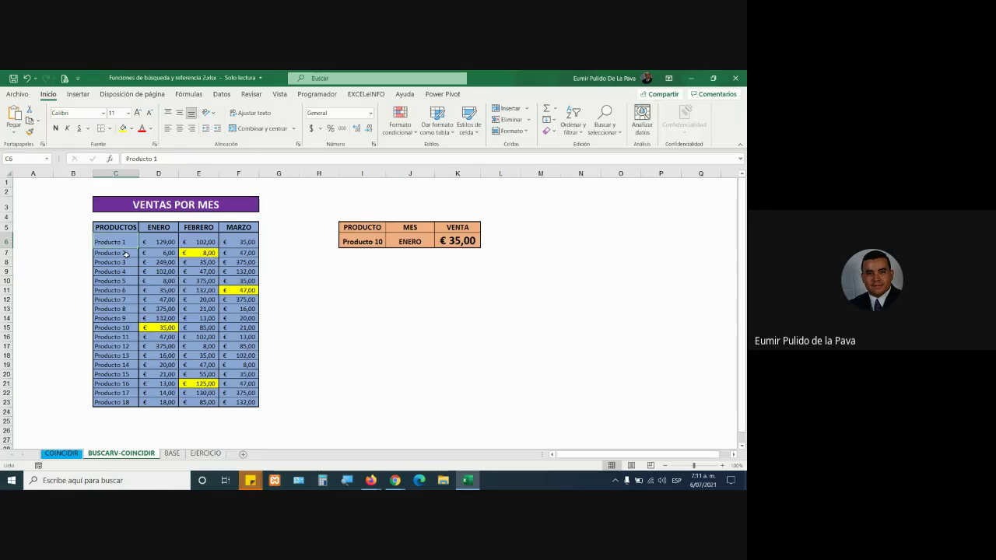
click(126, 254)
key(F2)
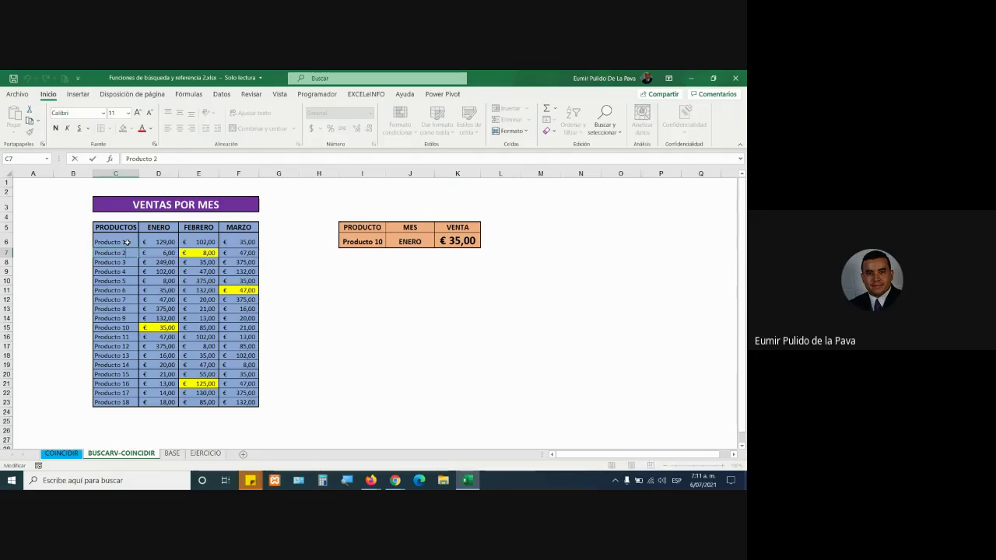
key(BackSpace)
text(1)
key(Return)
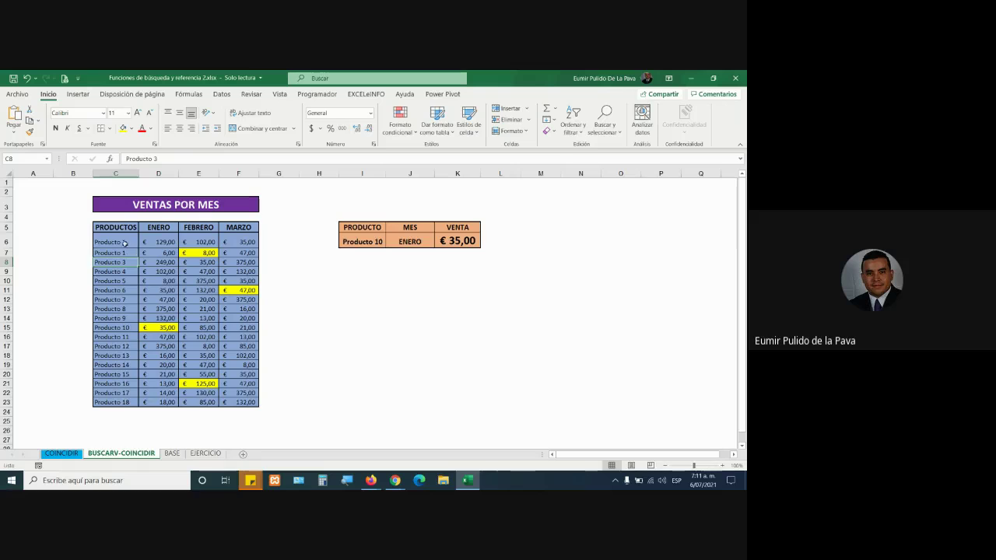
- Fill the two Producto 1 rows, C6:F7, with yellow
drag(124, 243, 229, 255)
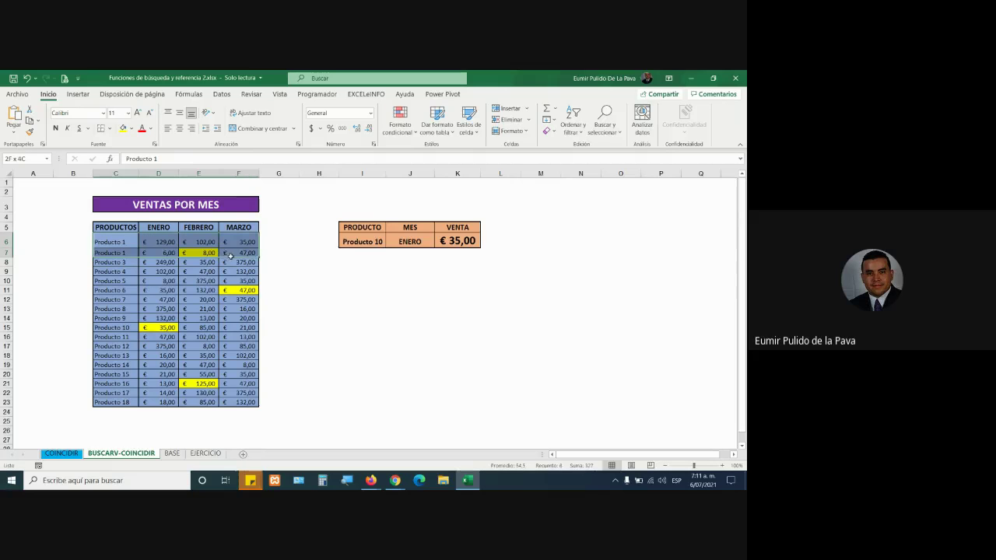
click(133, 129)
click(145, 219)
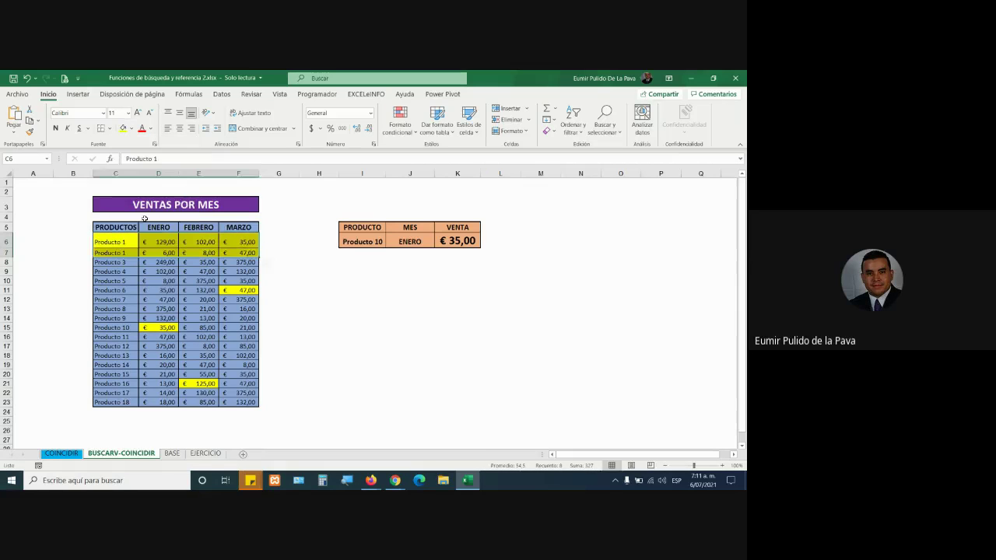
click(319, 308)
drag(123, 244, 238, 253)
drag(39, 239, 91, 403)
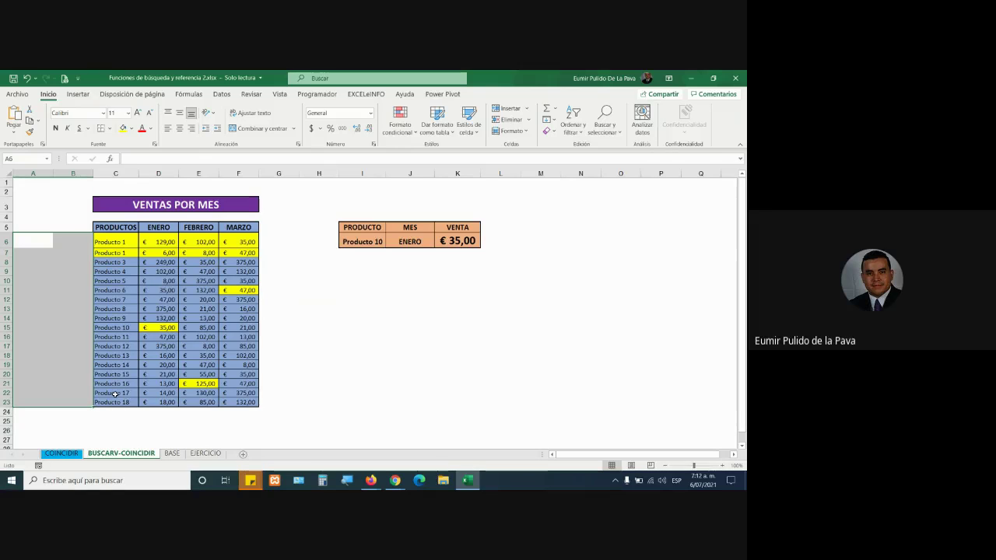
- Copy row 6's orange formatting from I6:K6 onto I7:K7 with Format Painter
click(376, 242)
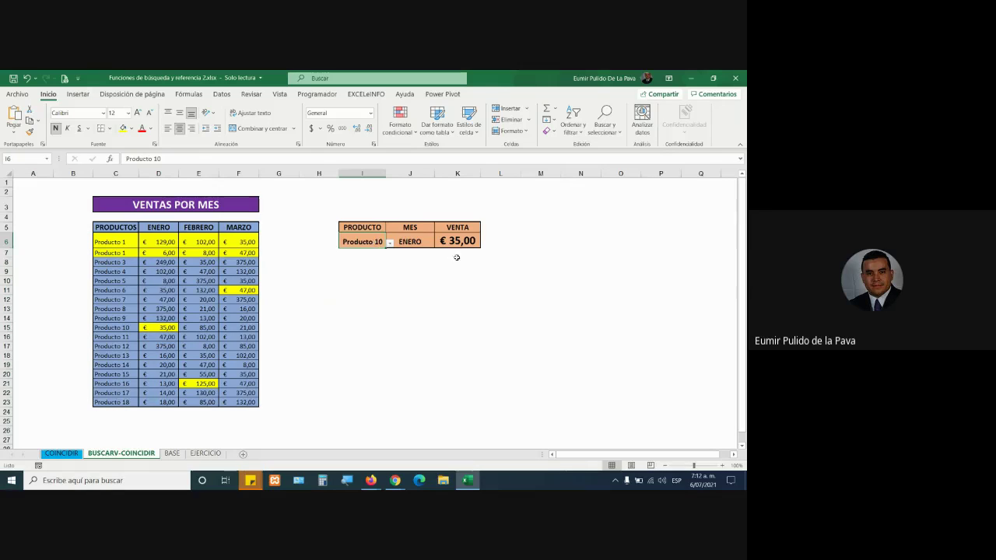
drag(456, 257, 458, 378)
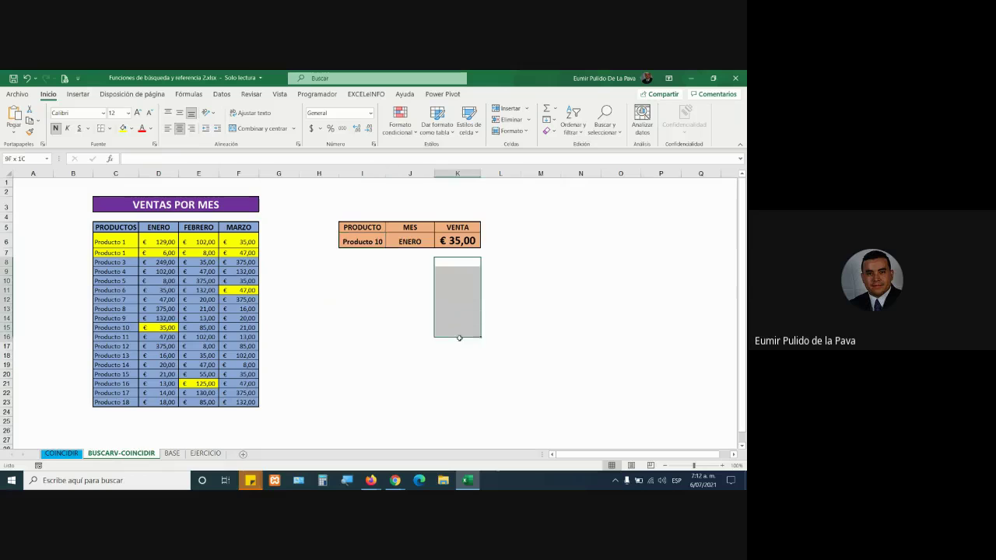
click(457, 392)
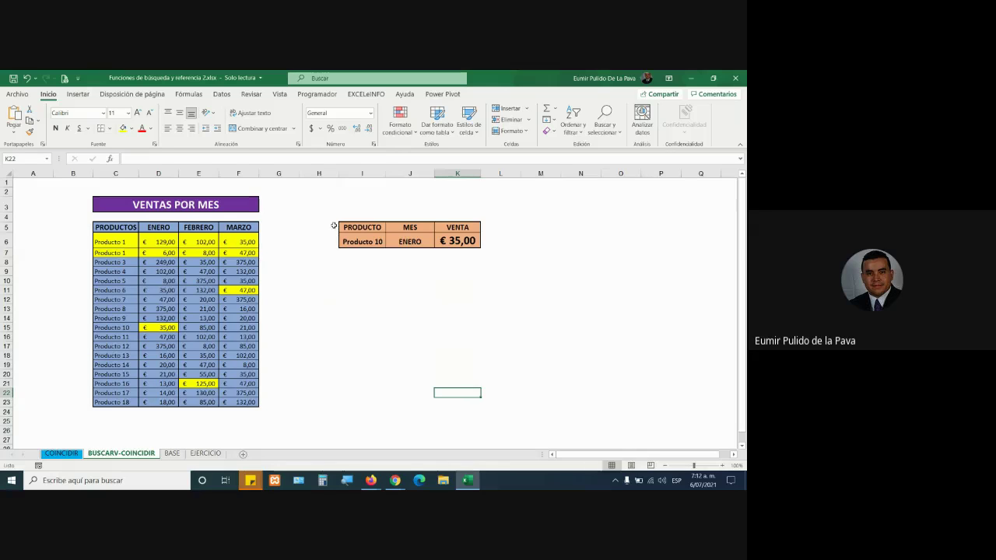
click(372, 242)
drag(372, 242, 467, 242)
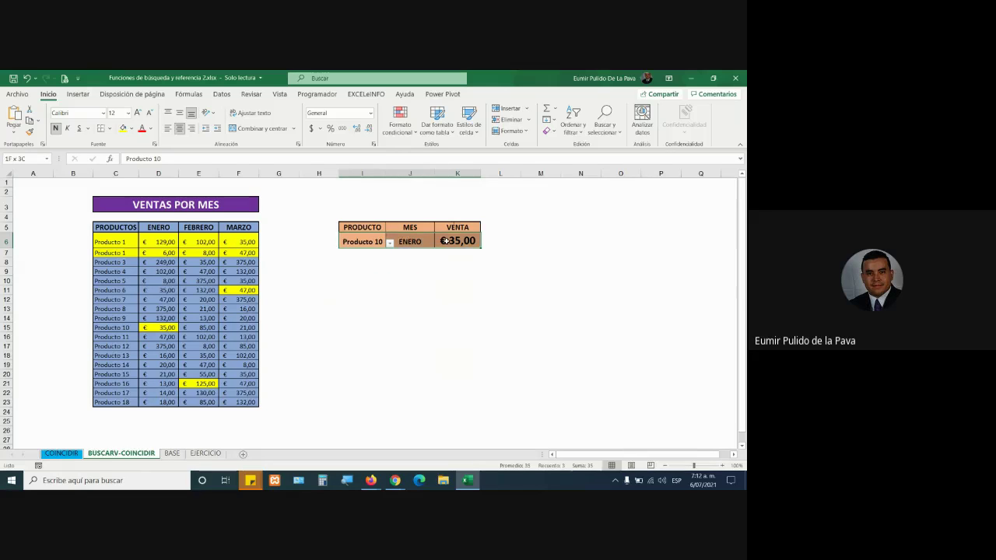
click(30, 133)
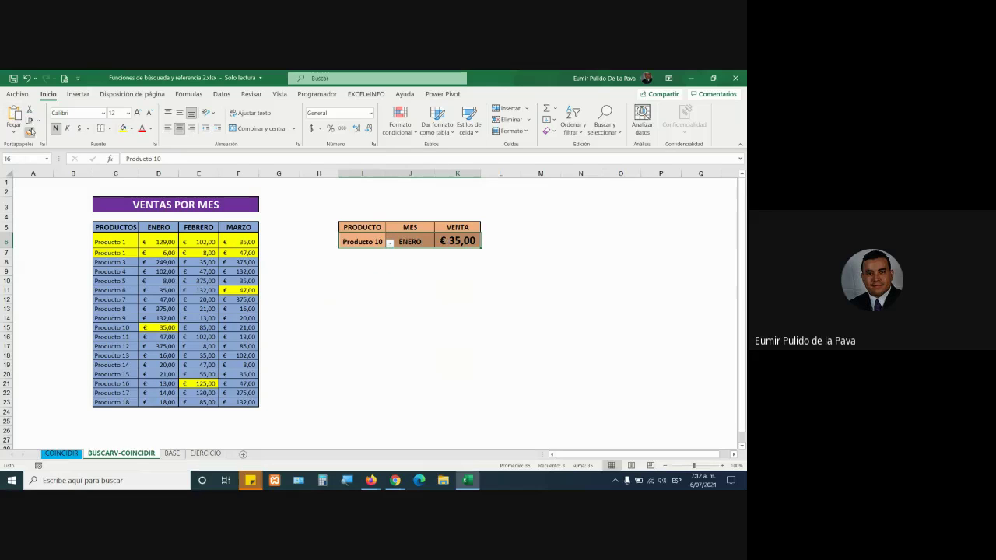
drag(347, 253, 457, 254)
- Add a Data Validation list to I7 with source $C$6:$C$23 (product names)
click(368, 258)
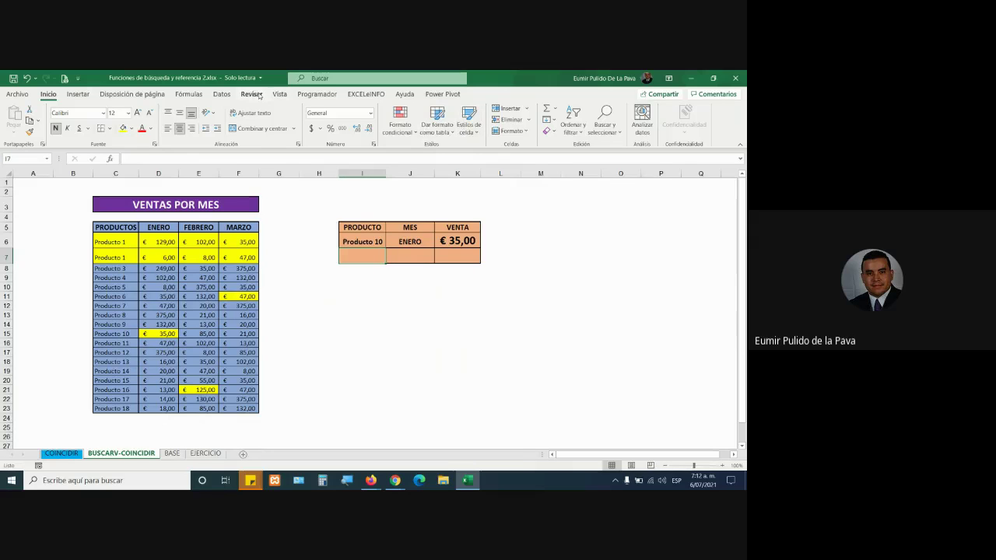
click(221, 94)
click(525, 131)
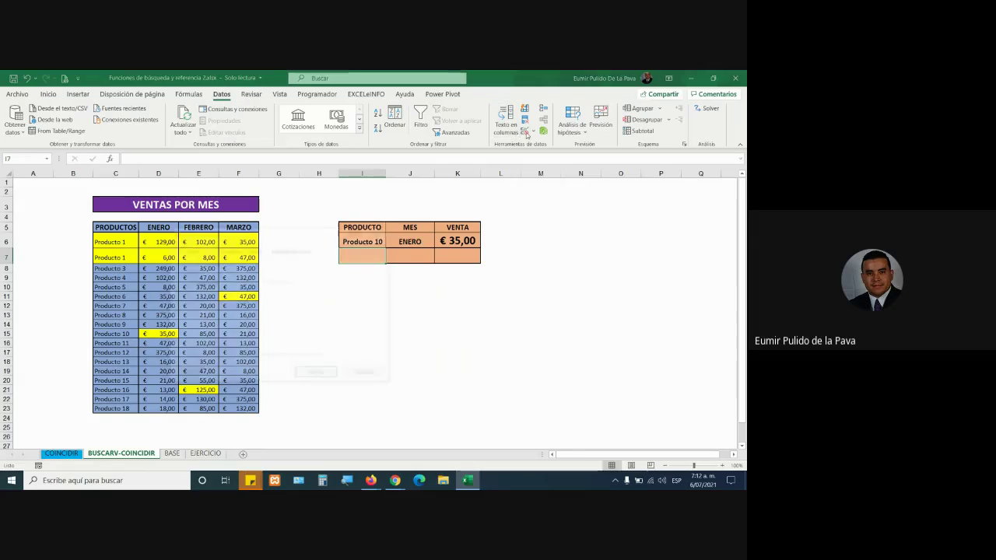
click(234, 282)
click(204, 311)
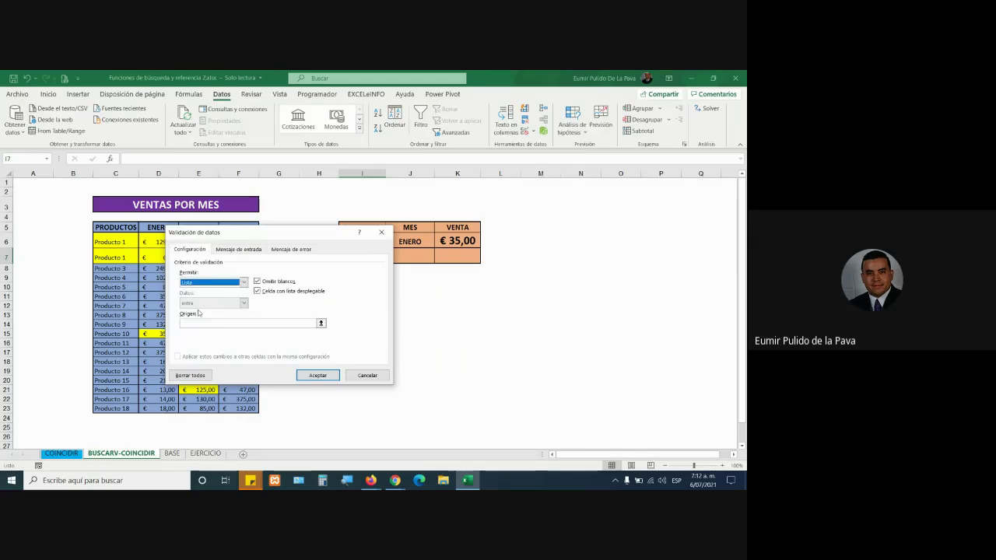
click(234, 323)
drag(115, 241, 113, 405)
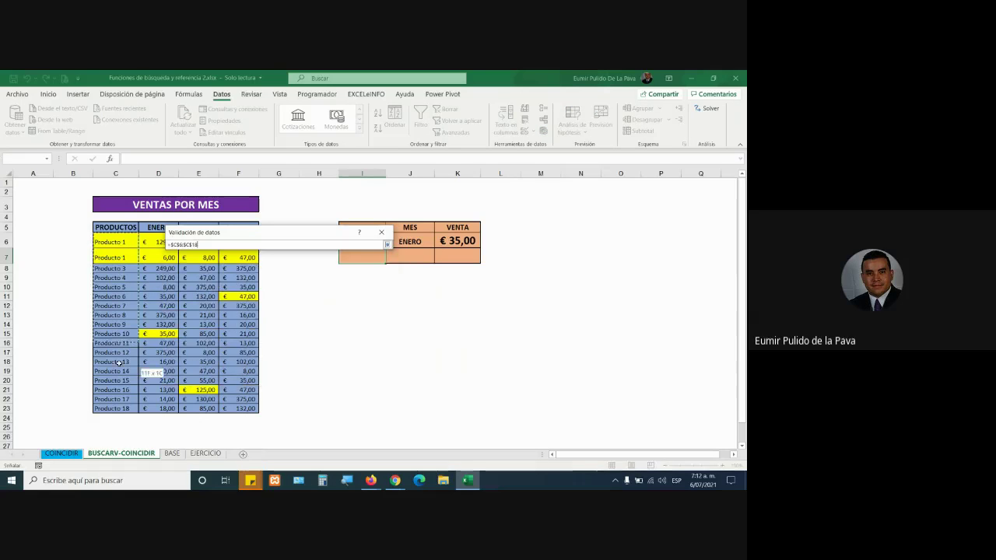
click(318, 376)
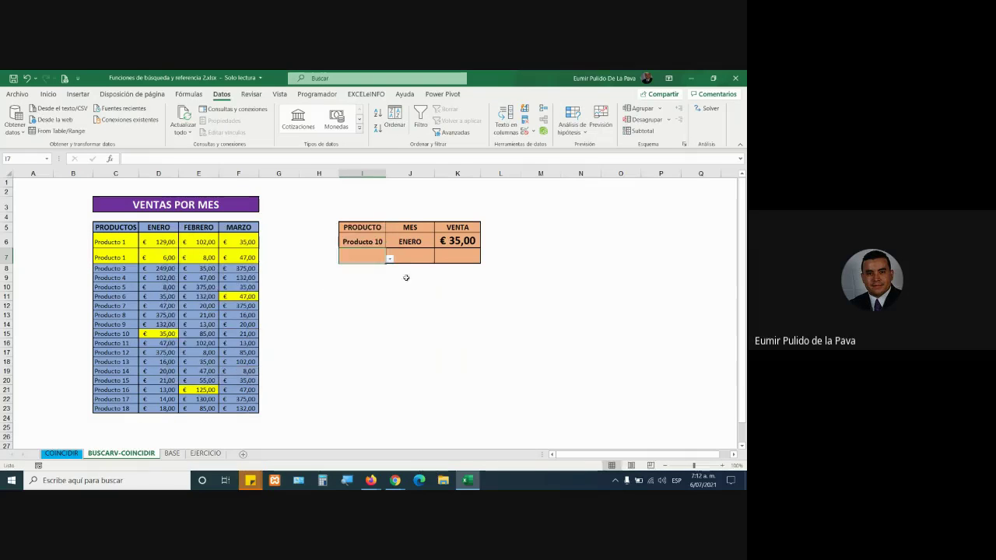
- Add a Data Validation list to J7 with source $D$5:$F$5 (month headers)
click(413, 258)
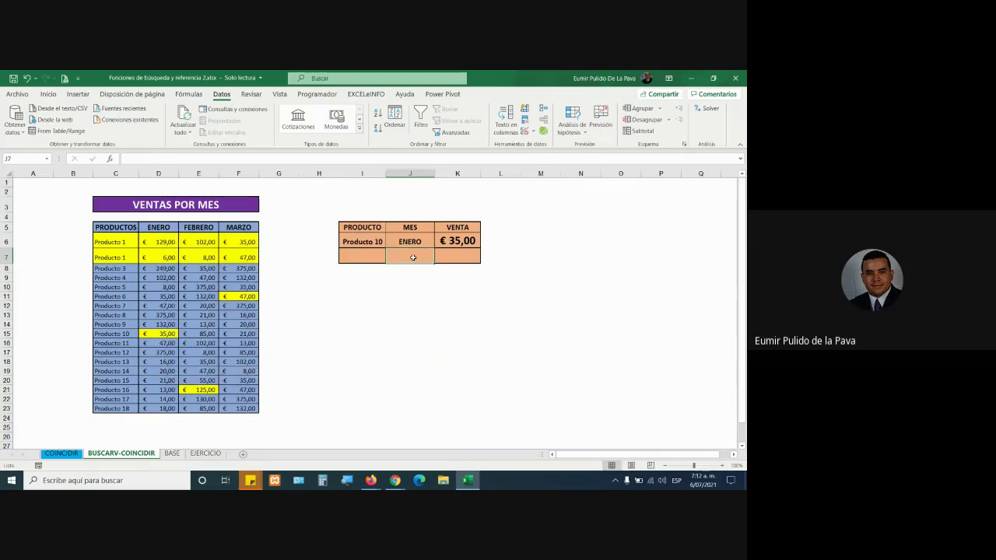
click(524, 131)
click(219, 283)
click(203, 312)
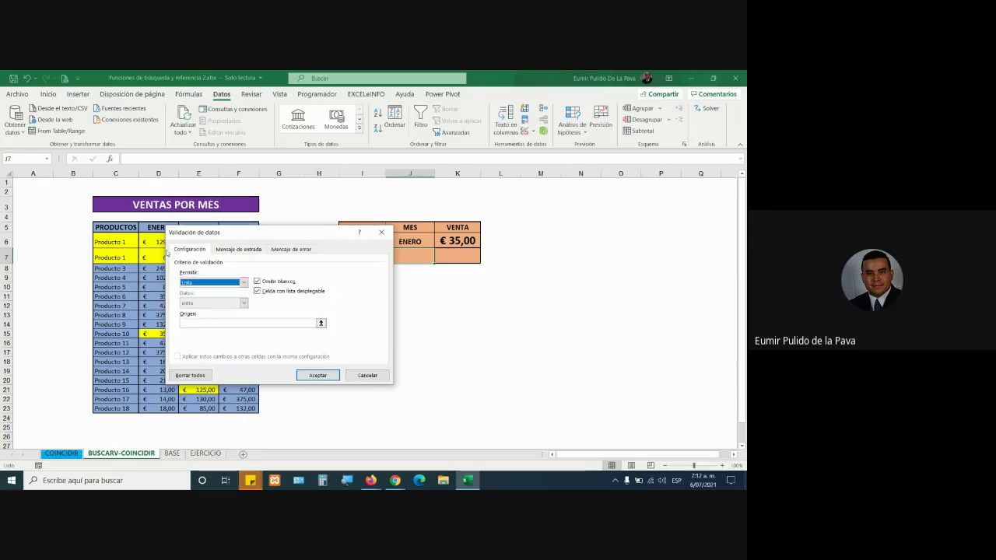
click(256, 323)
drag(154, 227, 241, 227)
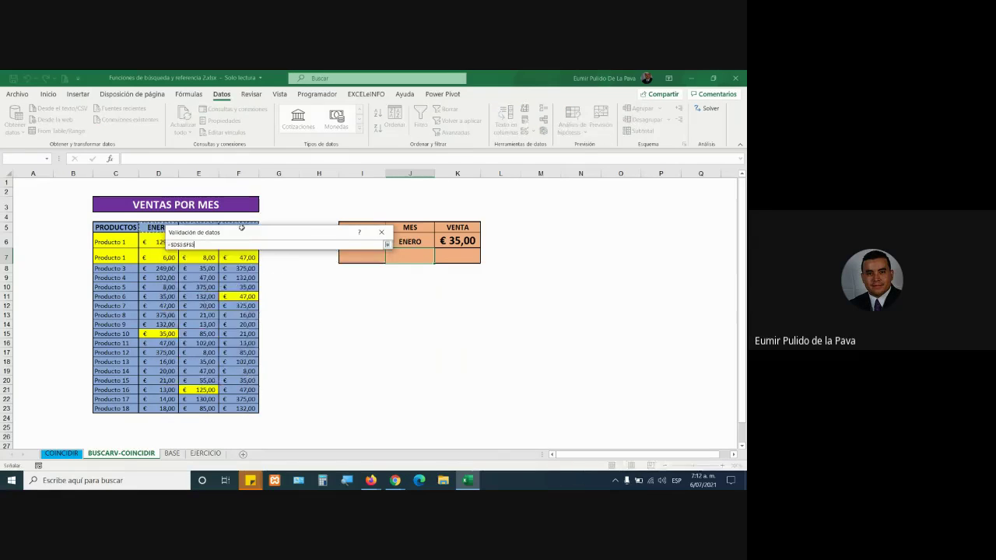
click(317, 374)
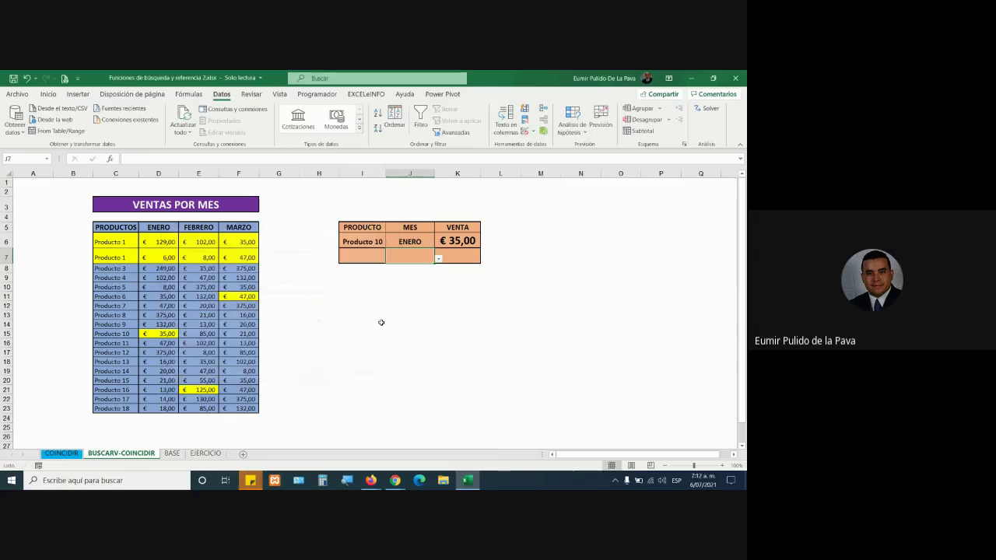
- Copy K6's lookup formula text and paste it into K7
click(457, 241)
key(F2)
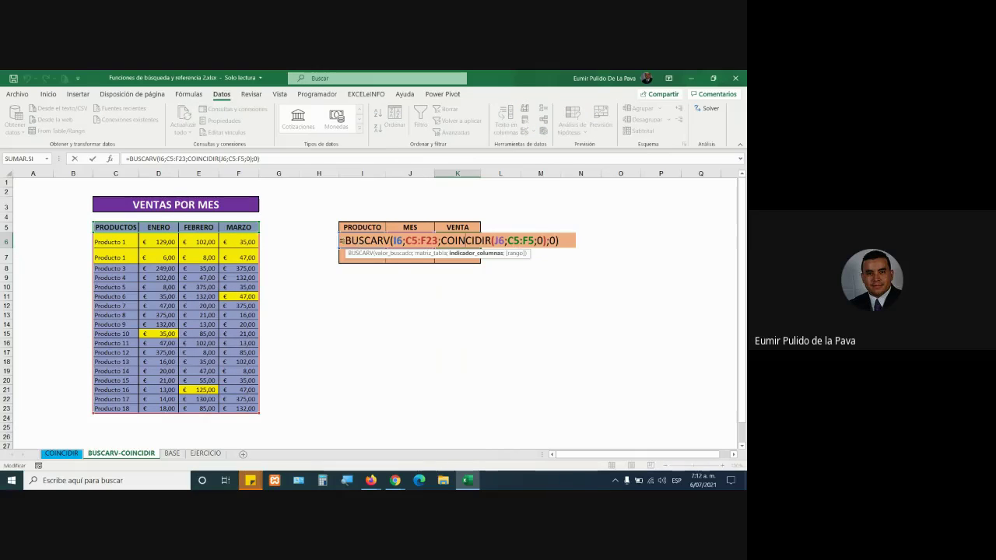
drag(482, 241, 572, 250)
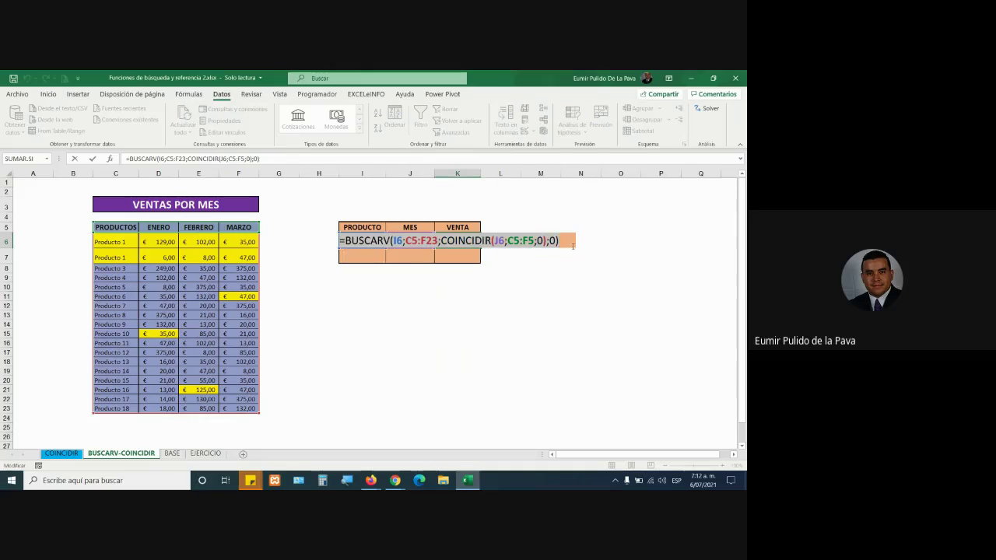
key(ctrl+c)
key(Return)
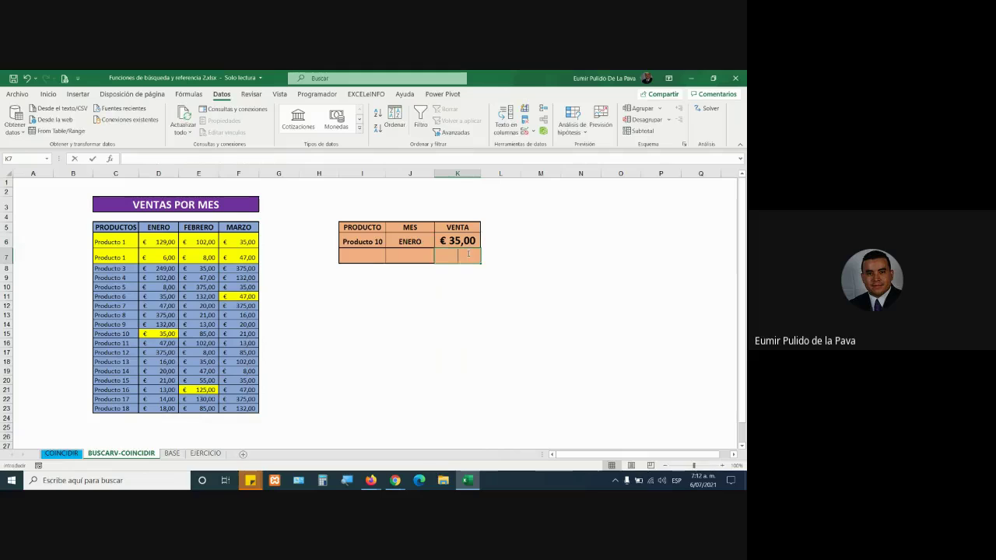
key(ctrl+v)
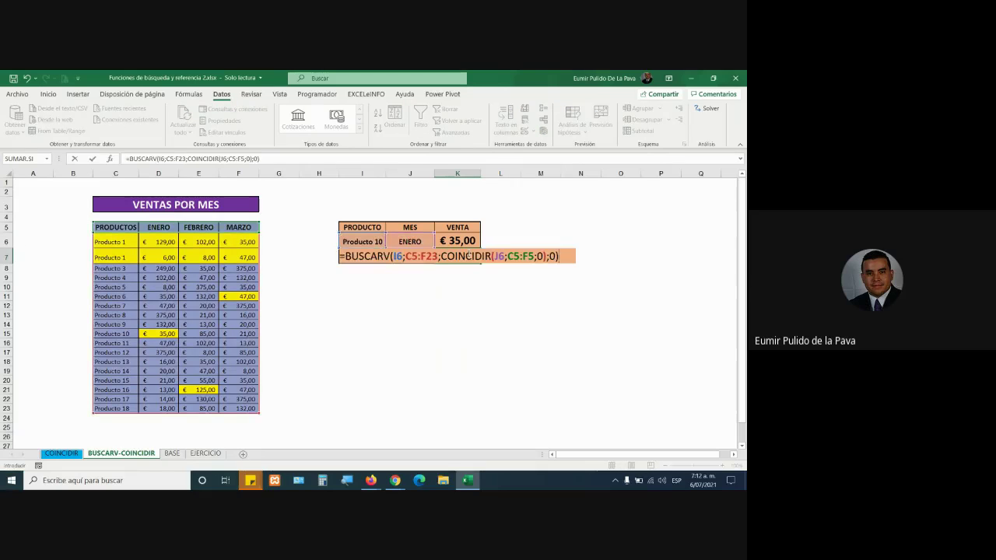
key(Return)
- Edit K7's formula so I6 and J6 become I7 and J7
click(378, 258)
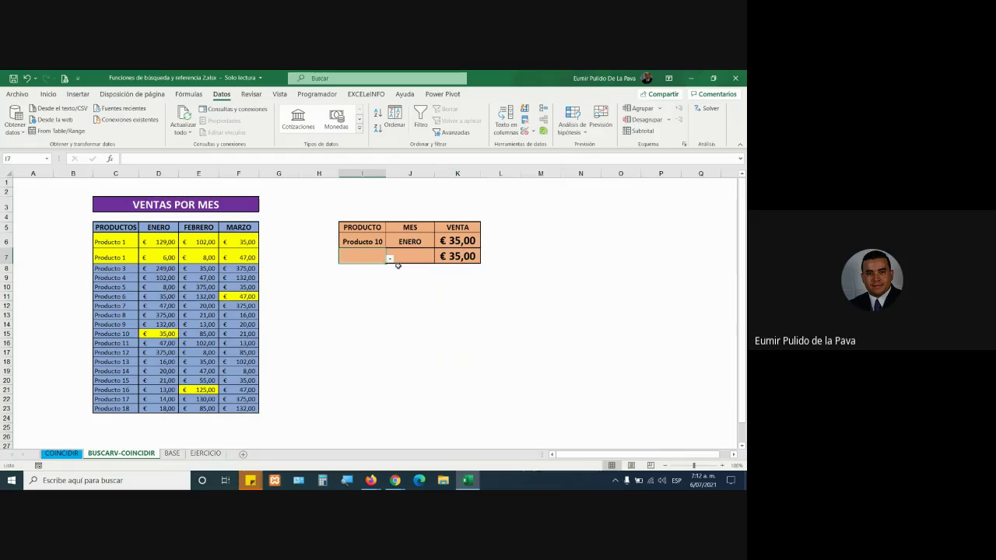
click(390, 259)
click(447, 257)
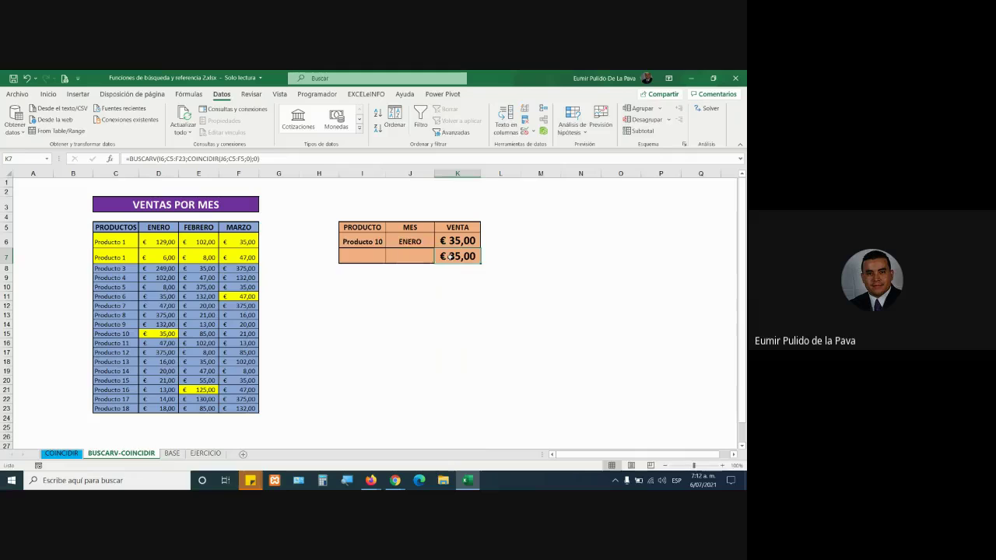
double_click(447, 257)
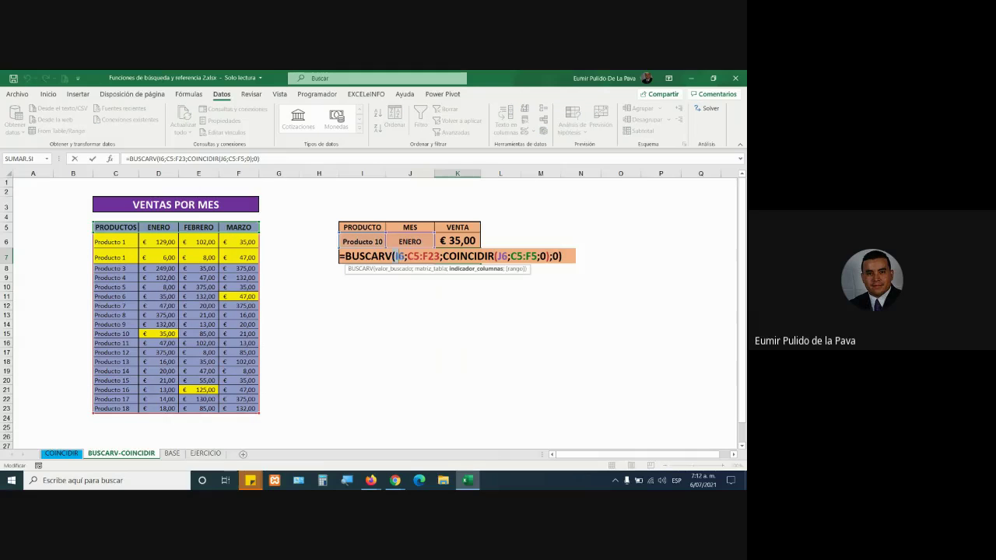
drag(398, 256, 405, 256)
text(7)
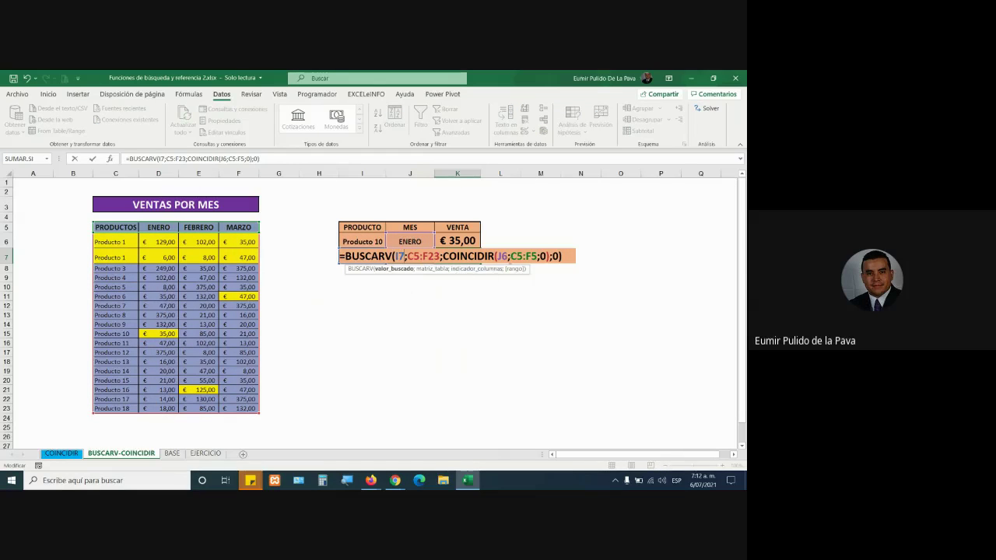
double_click(502, 256)
text(7)
key(Return)
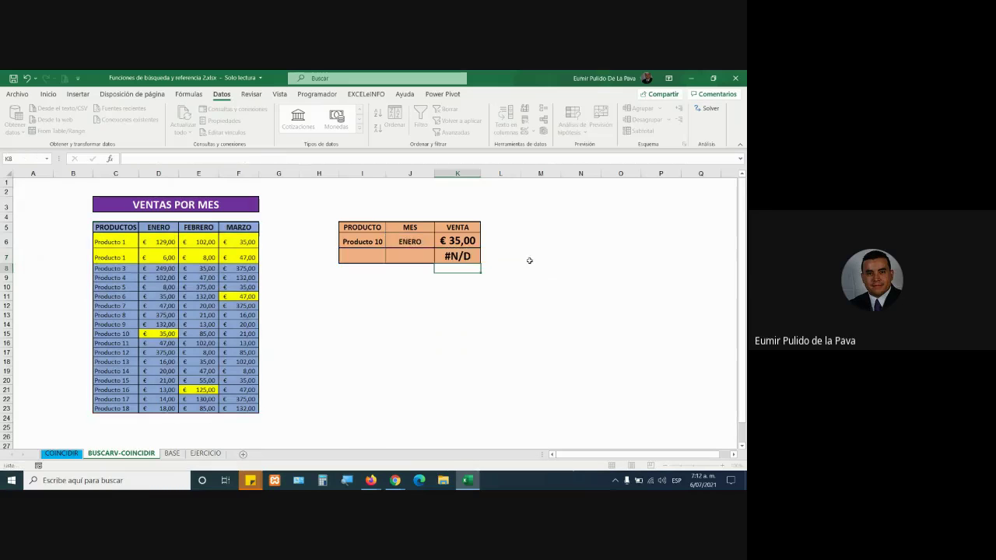
click(374, 259)
- Choose Producto 1 in I6 and autofit column K so the sale value fits
click(373, 242)
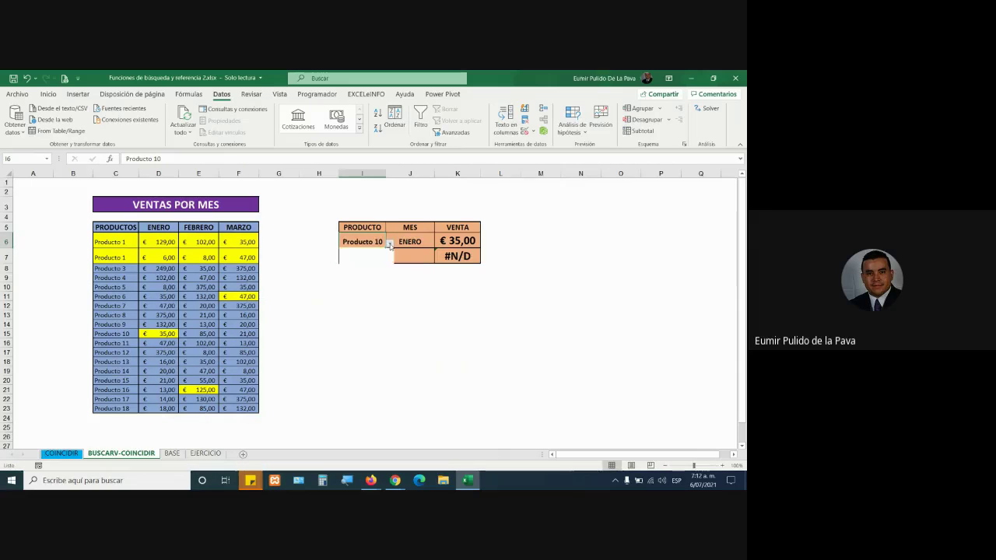
click(390, 243)
click(389, 255)
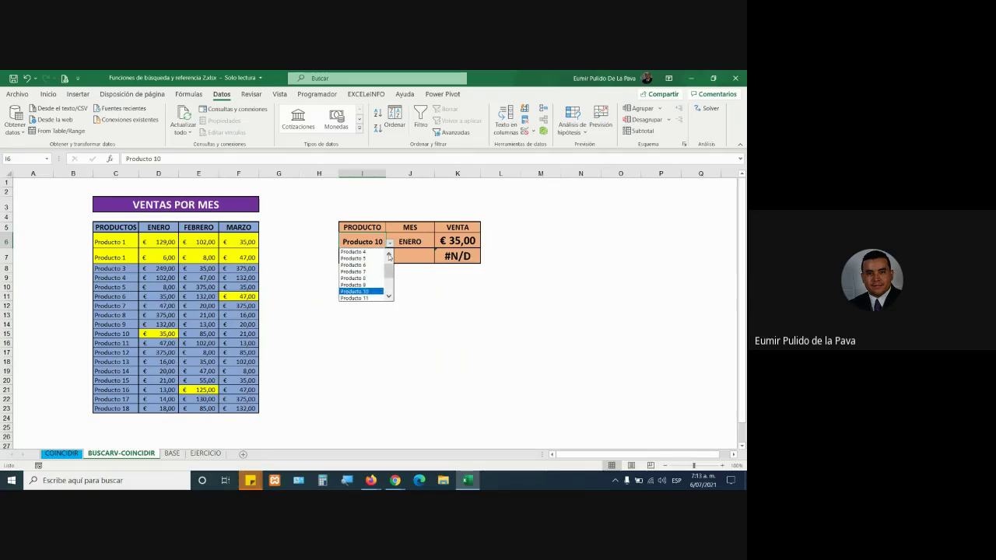
click(365, 251)
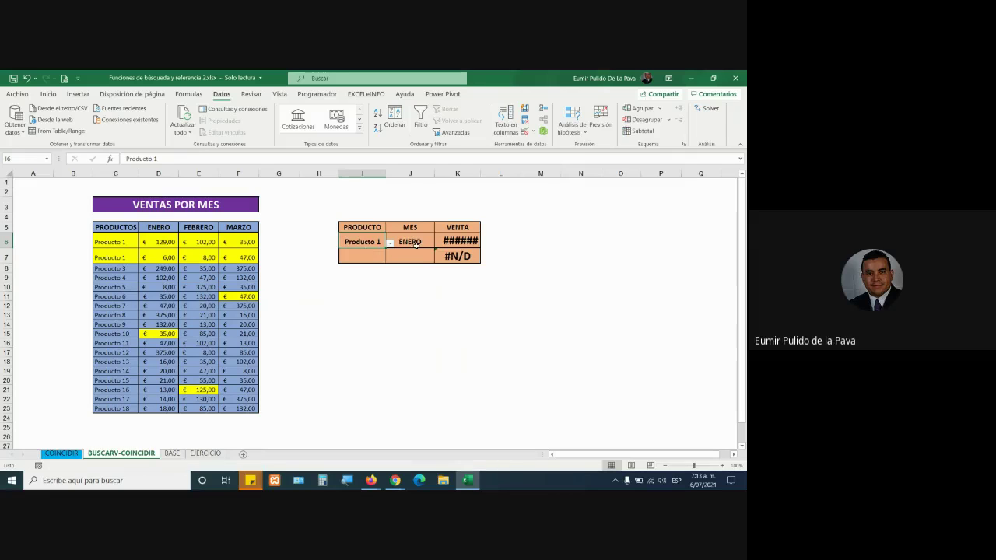
double_click(479, 171)
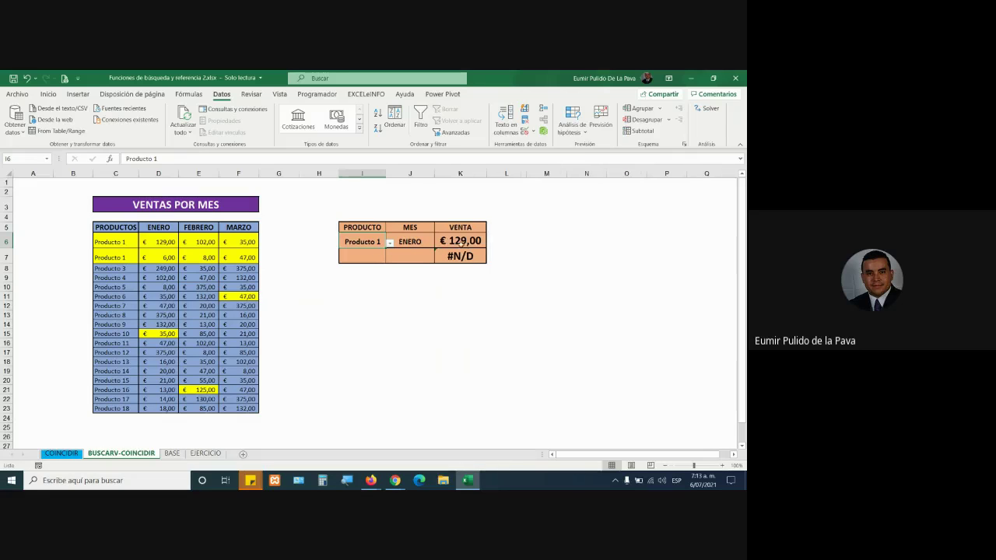
click(460, 241)
drag(156, 242, 125, 241)
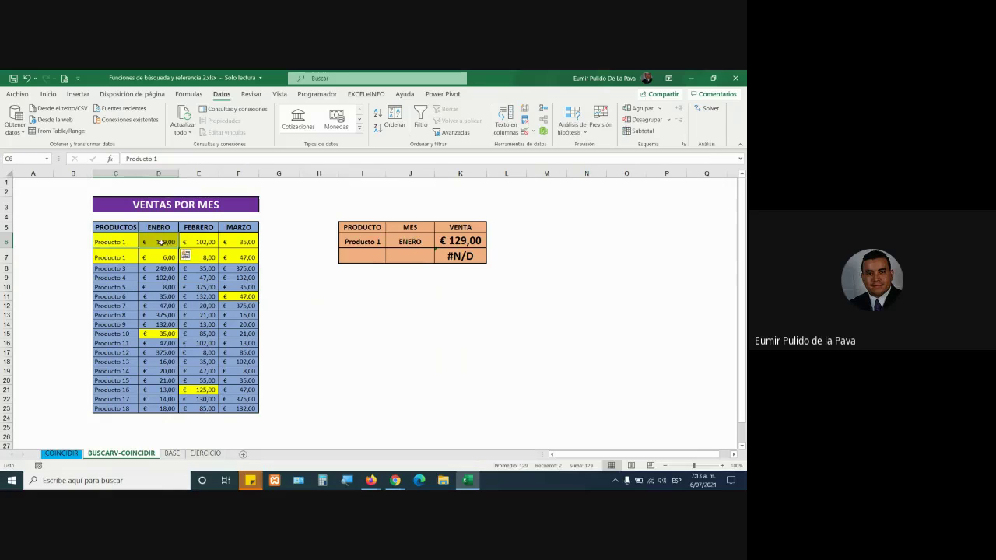
- Set the second lookup row to Producto 1 in I7 and ENERO in J7
click(346, 257)
click(389, 260)
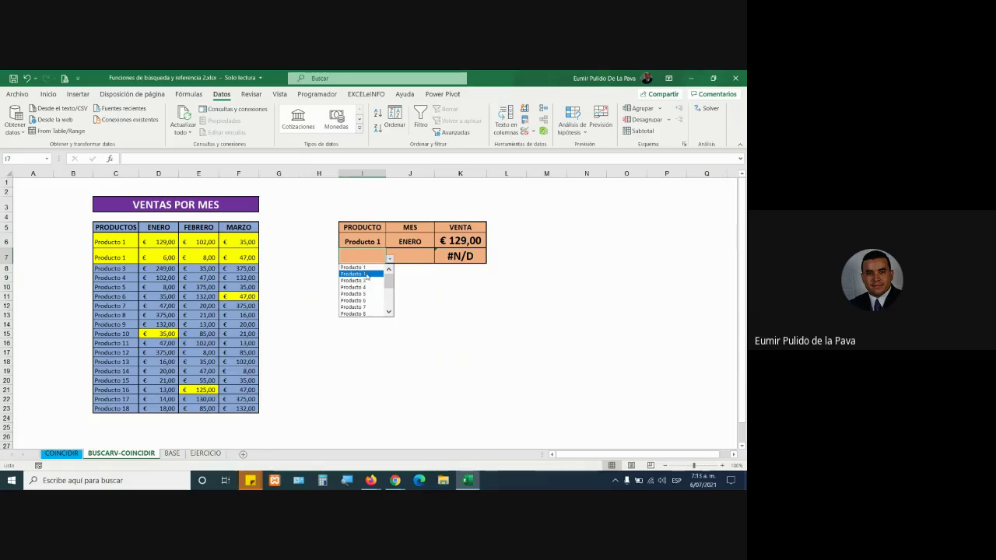
click(366, 274)
click(412, 257)
click(438, 258)
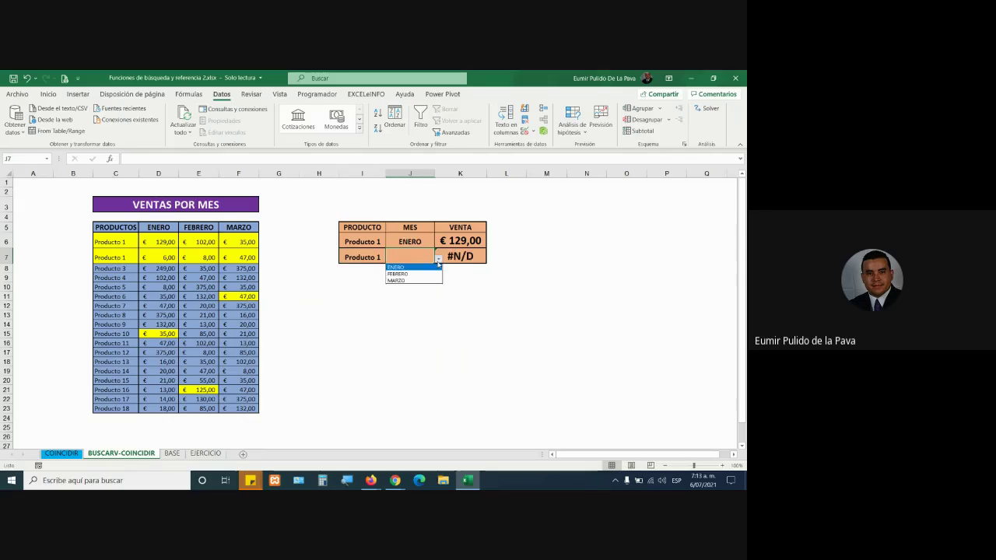
click(413, 268)
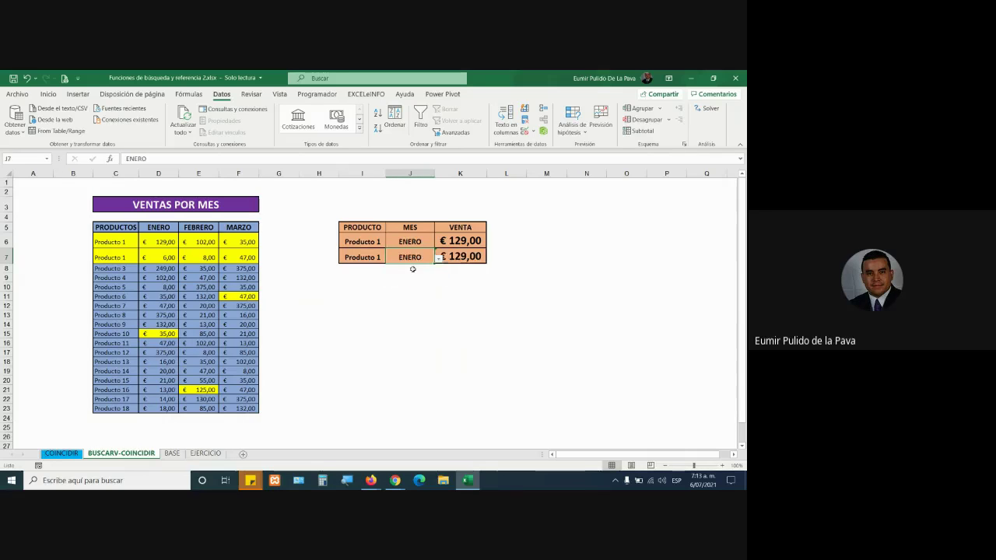
- Check that K7's lookup returns € 129,00, matching Producto 1's January value in D7
click(458, 257)
click(161, 257)
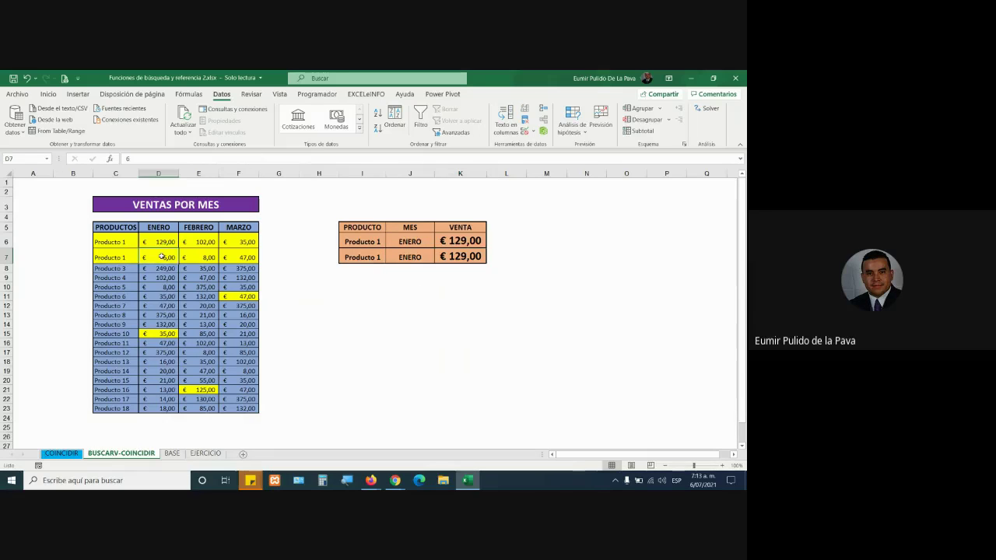
click(460, 257)
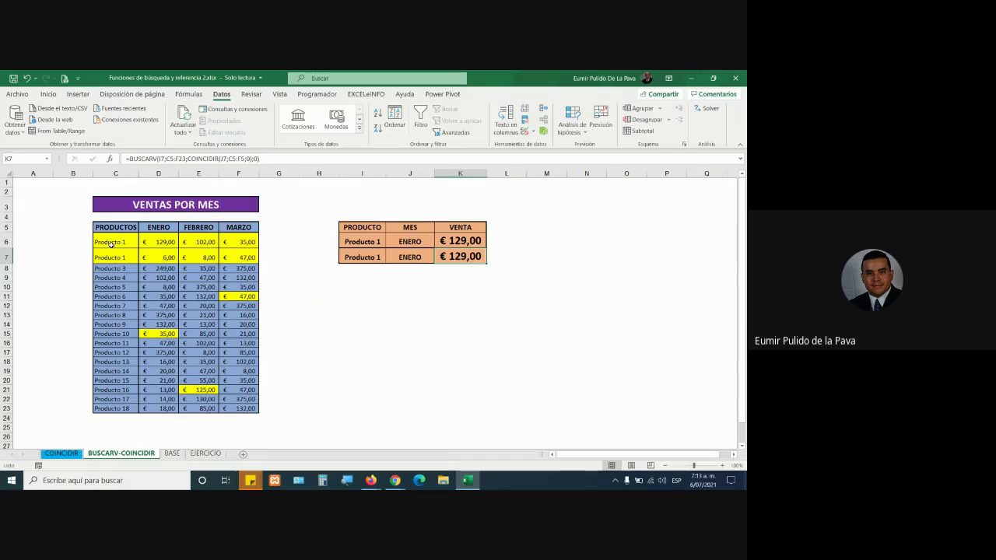
drag(111, 243, 163, 243)
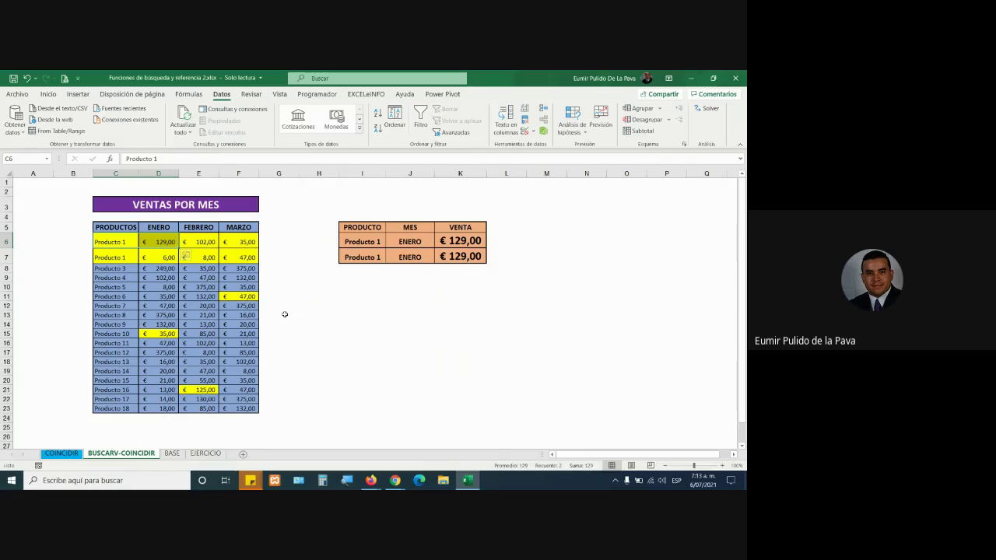
mouse_move(367, 269)
mouse_down()
mouse_move(474, 407)
mouse_move(462, 423)
mouse_up()
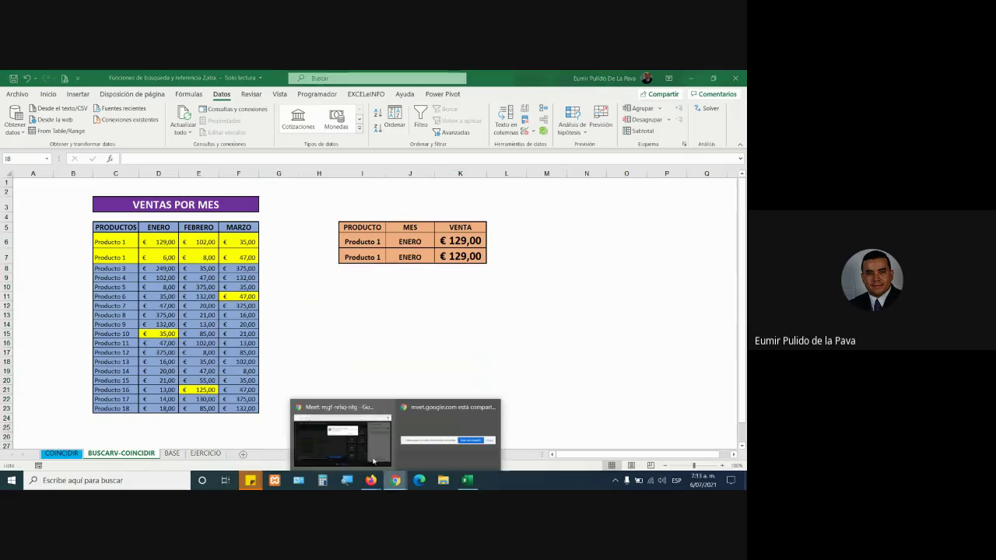
- Answer the Google Meet join request, then return to the Excel workbook
click(371, 456)
click(472, 191)
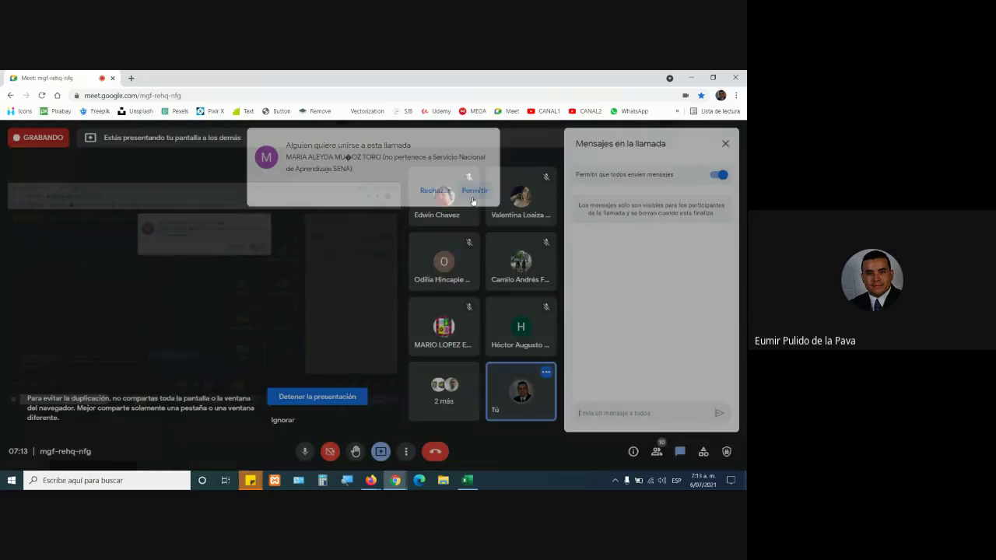
click(467, 480)
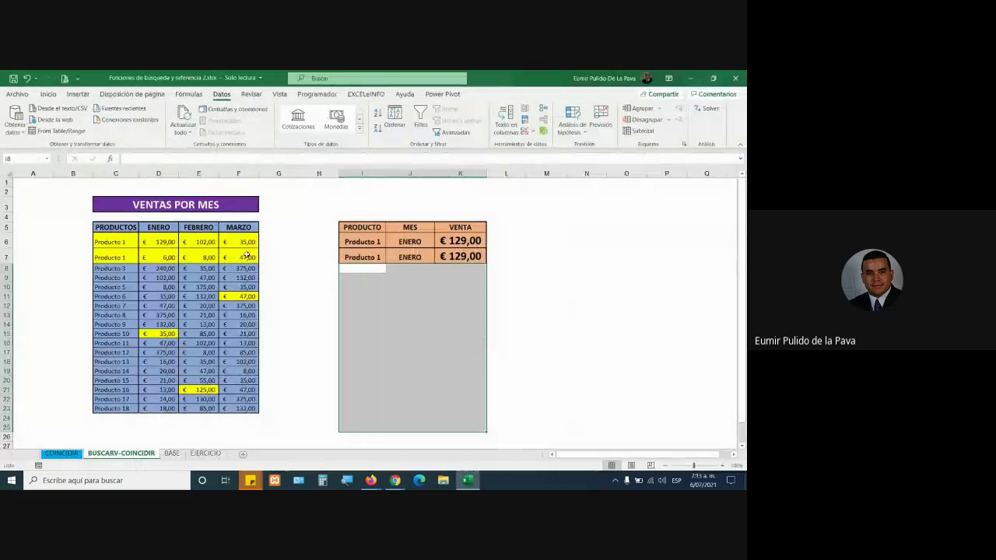
drag(94, 241, 250, 242)
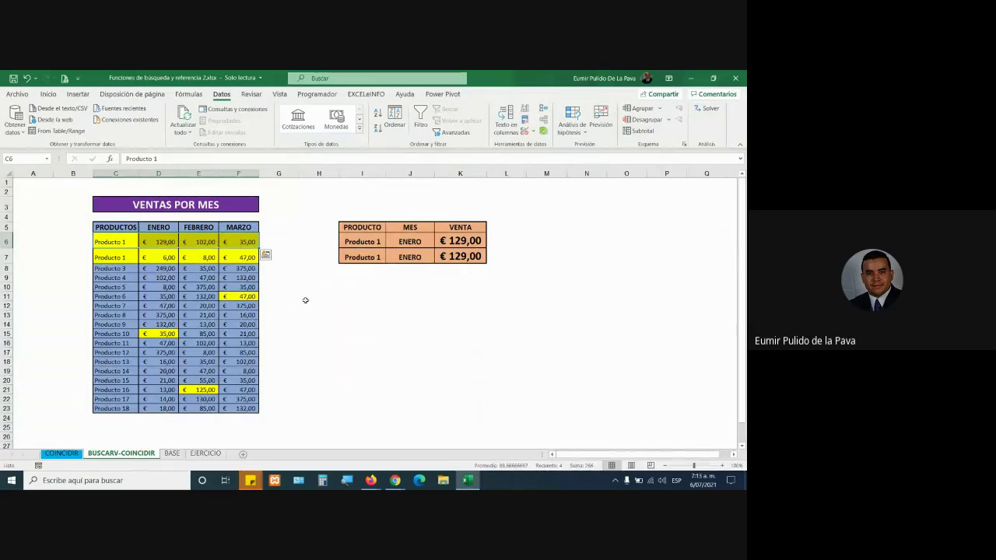
click(410, 241)
key(F2)
double_click(450, 252)
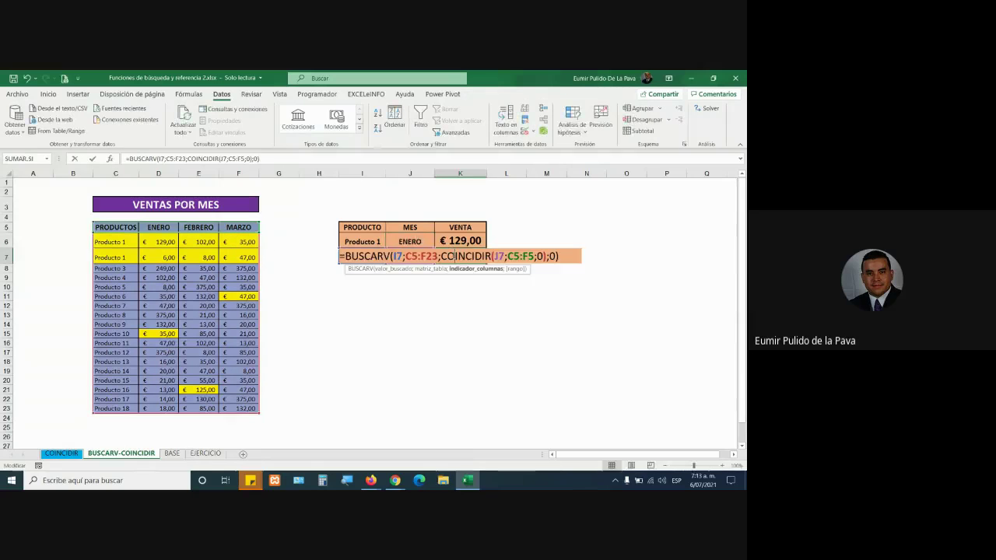
drag(340, 256, 388, 256)
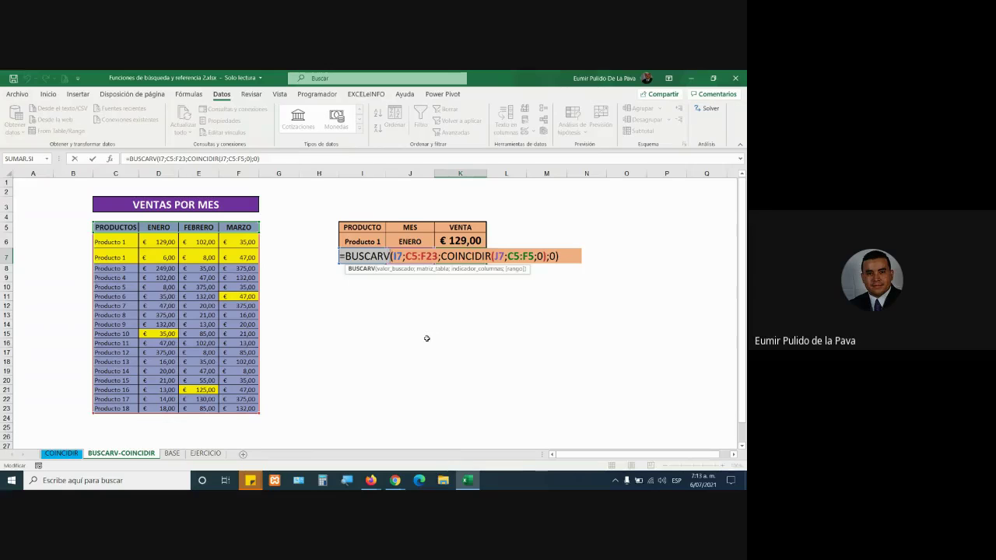
key(Escape)
drag(116, 244, 241, 242)
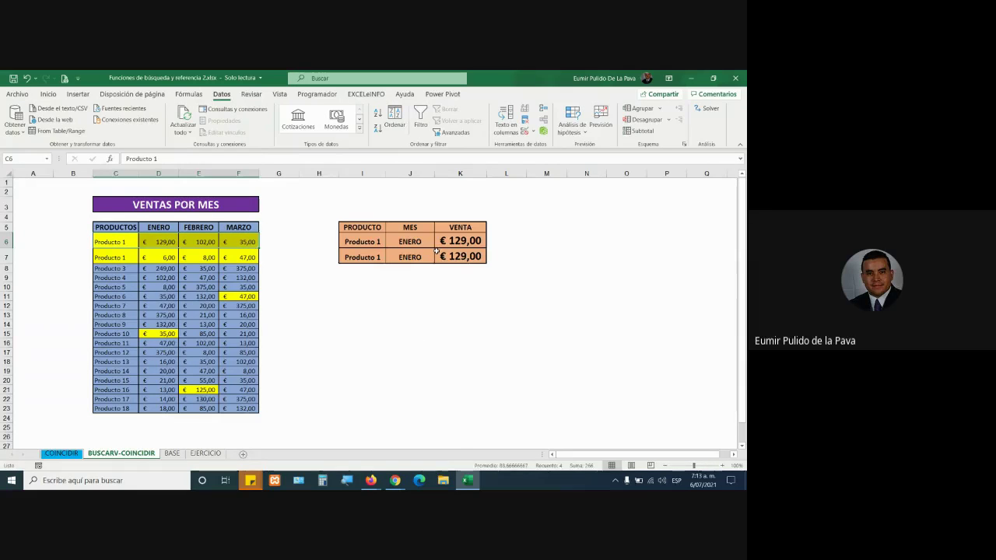
drag(459, 241, 460, 256)
drag(364, 267, 452, 368)
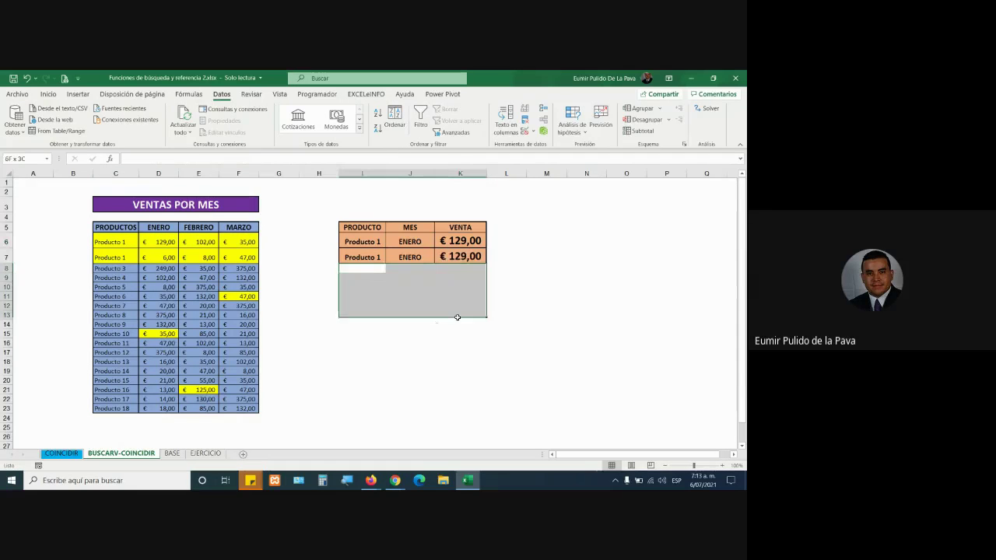
drag(364, 269, 454, 410)
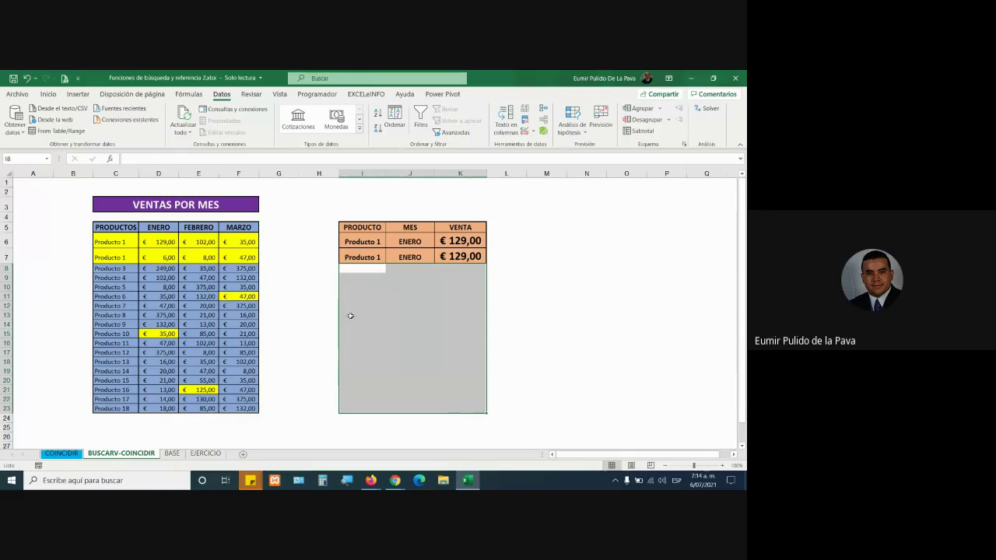
drag(125, 243, 224, 244)
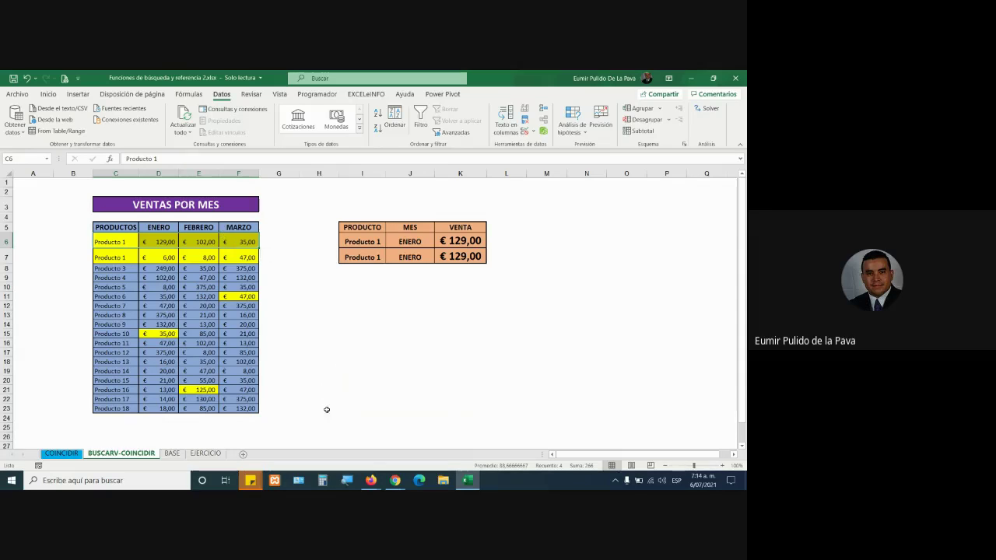
- Browse Documentos > MEMORIA > EXCEL MATERIAL > MANEJO AVANZADO > RA-01 and open 5_Función BUSCARV datos repetidos.xlsx
click(440, 480)
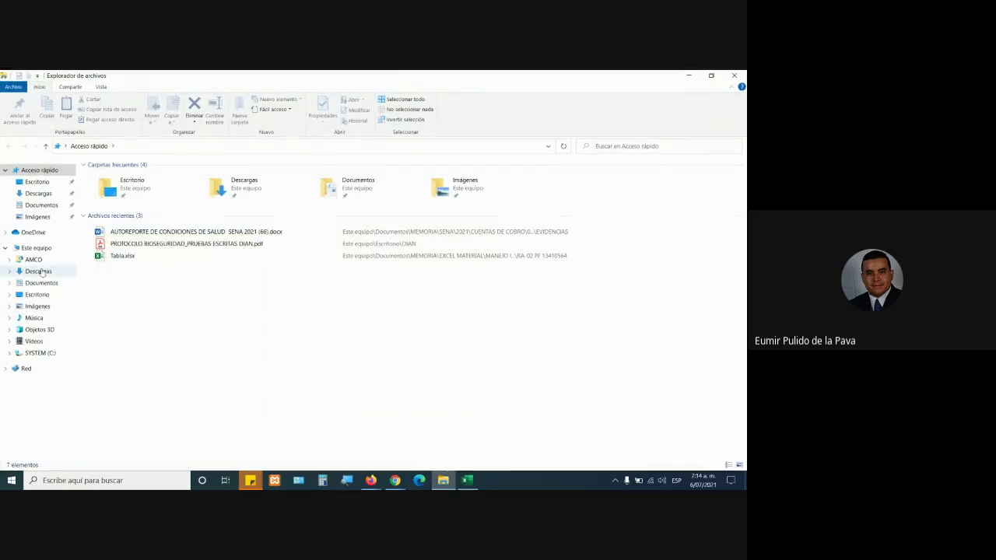
click(41, 282)
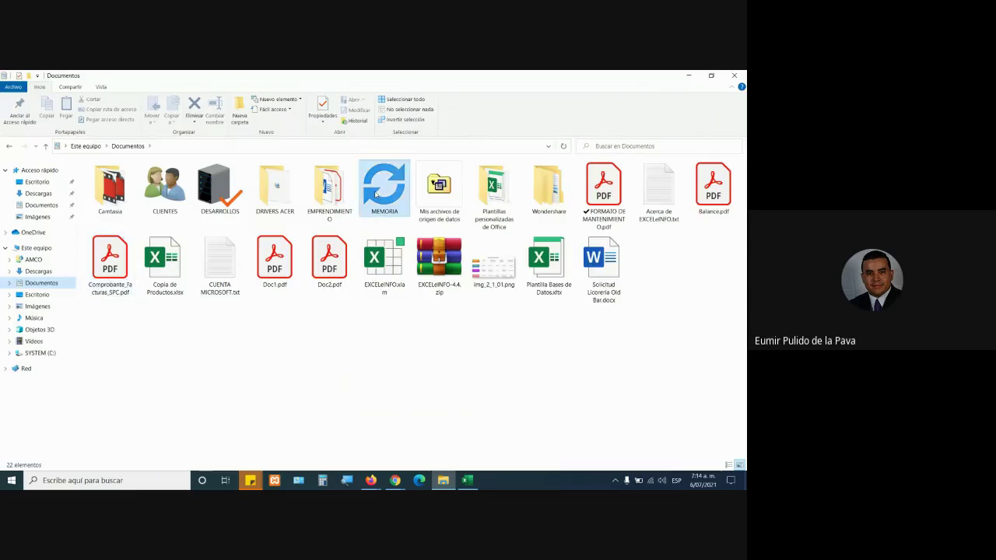
double_click(374, 195)
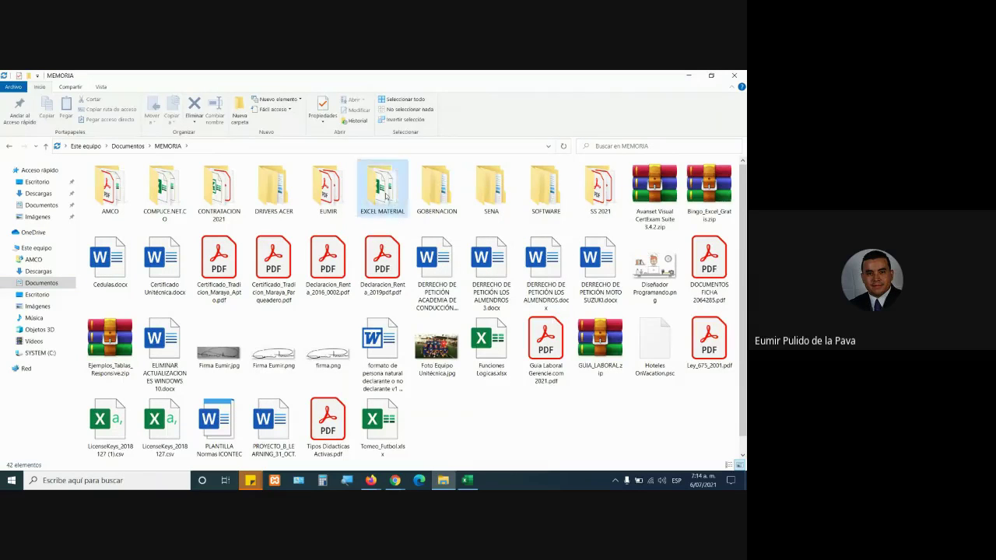
double_click(385, 193)
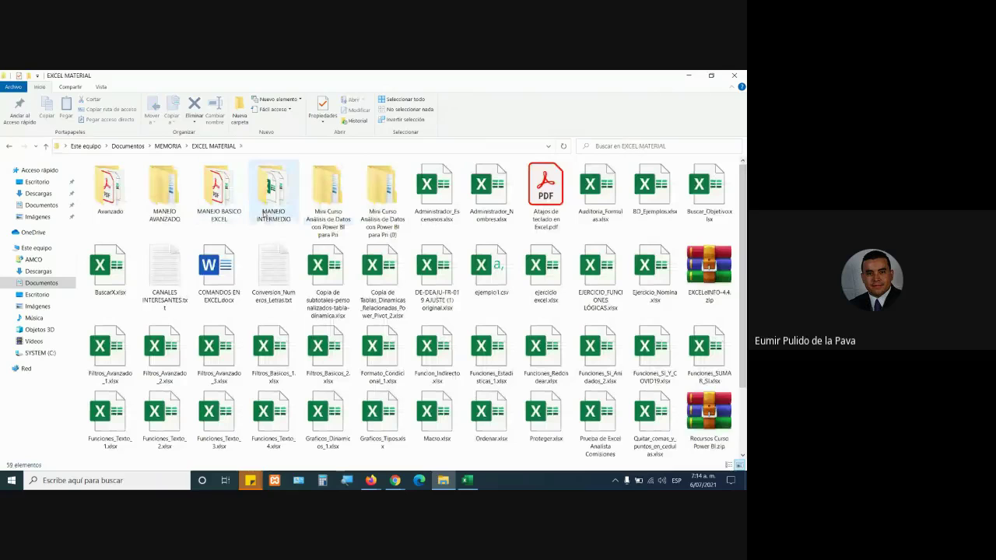
double_click(164, 191)
double_click(108, 194)
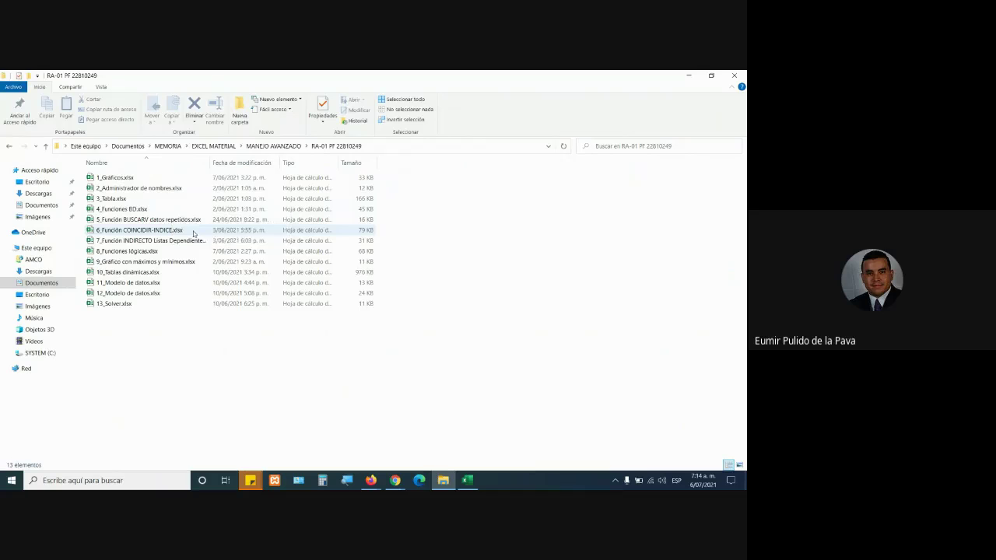
double_click(140, 218)
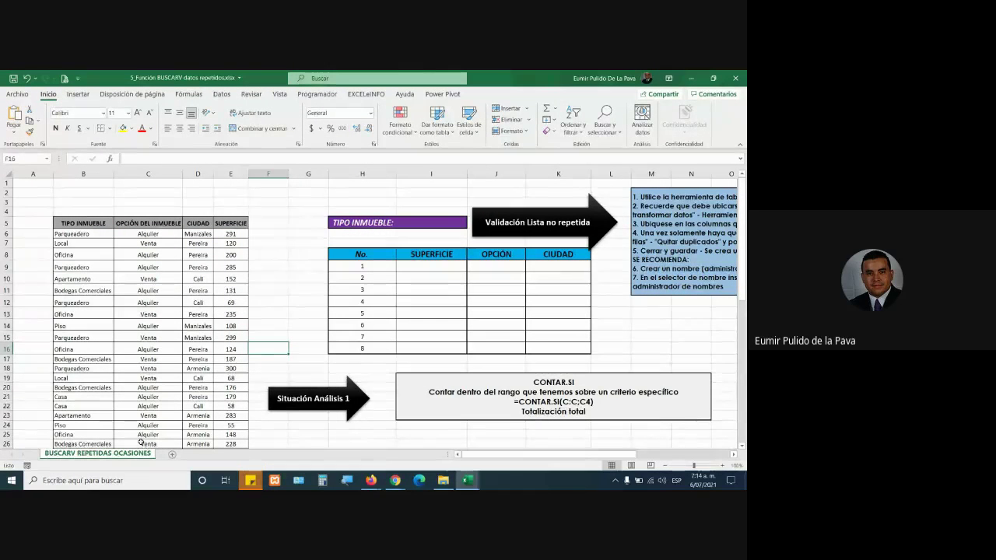
scroll(304, 310, down, 1)
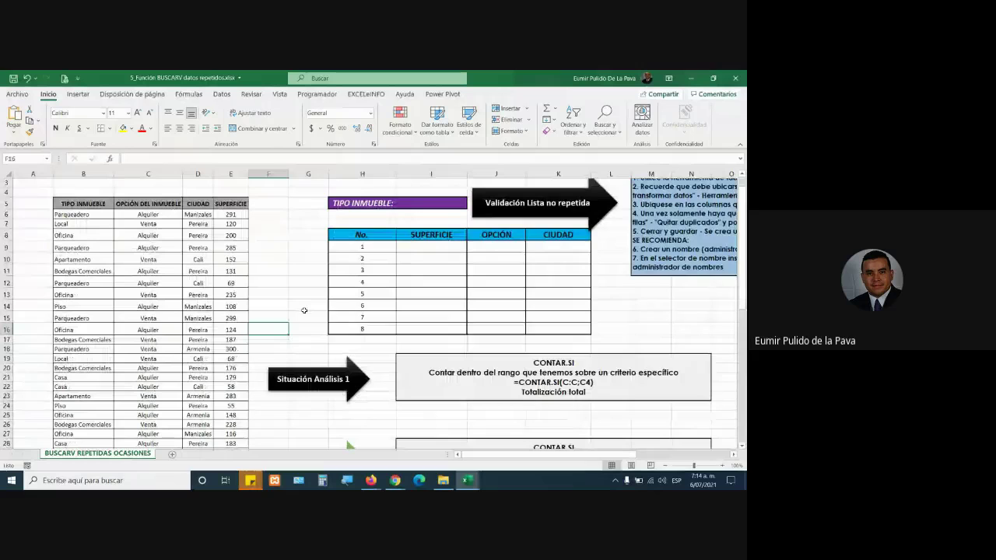
scroll(304, 310, down, 1)
click(89, 206)
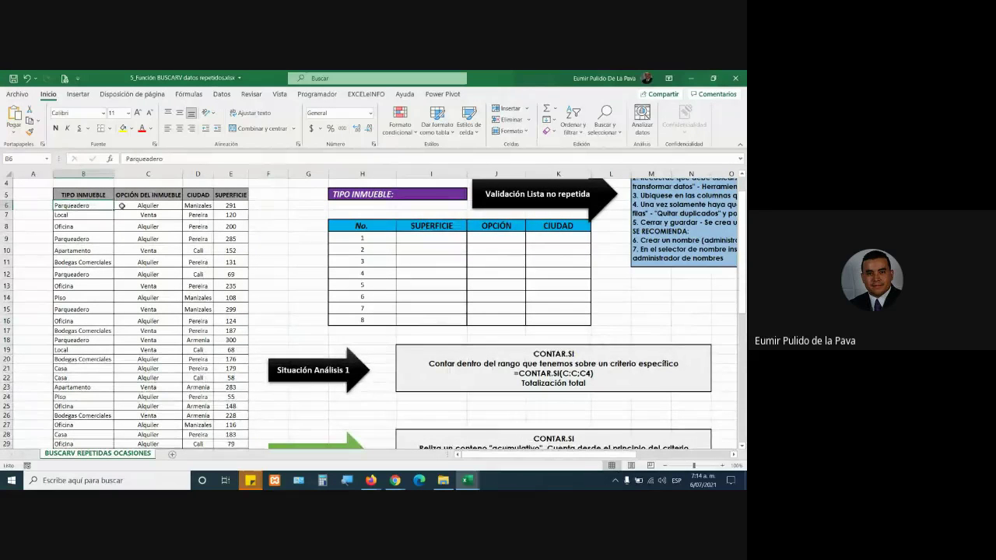
drag(121, 205, 239, 206)
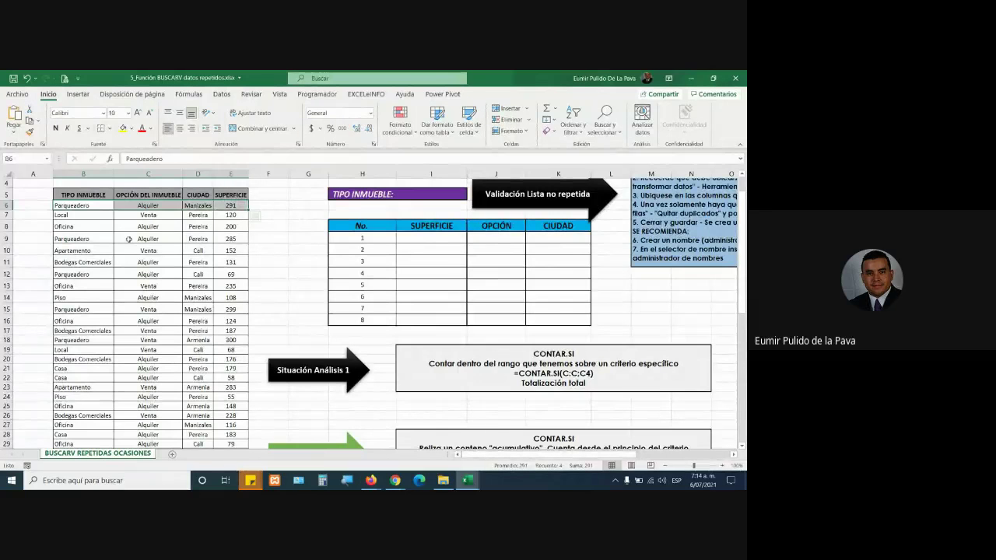
drag(94, 240, 233, 239)
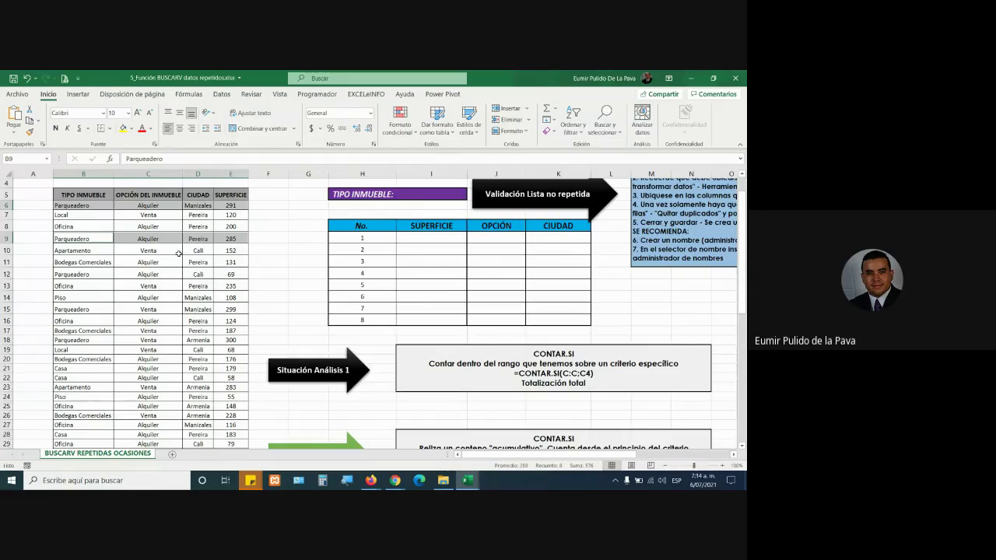
drag(78, 270, 235, 269)
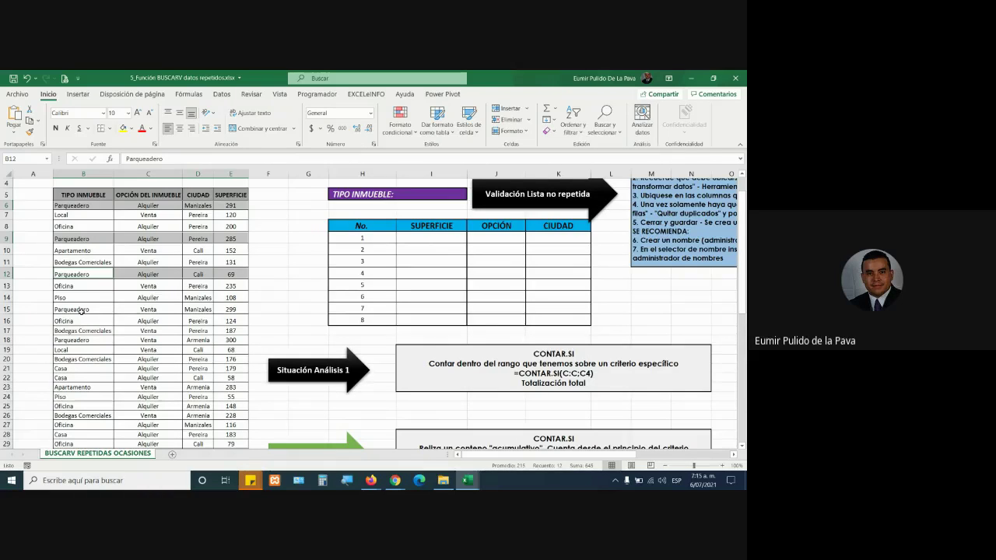
drag(80, 309, 234, 310)
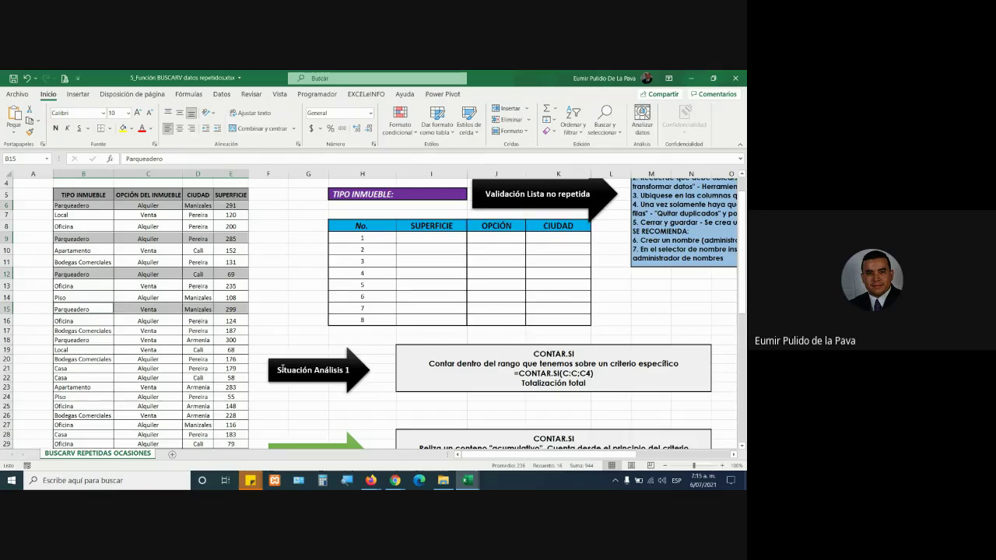
scroll(362, 196, up, 1)
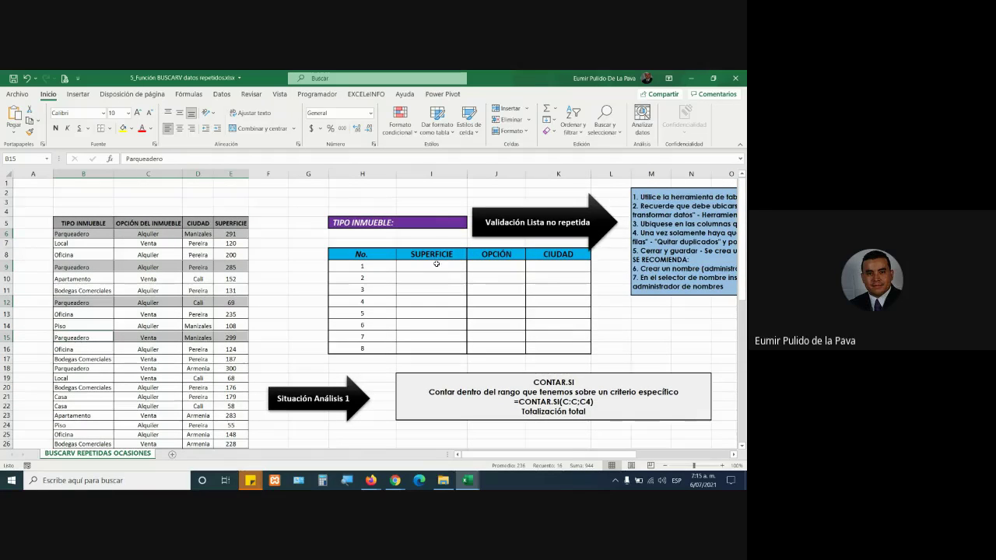
mouse_move(412, 266)
mouse_down()
mouse_move(501, 271)
mouse_move(558, 349)
mouse_up()
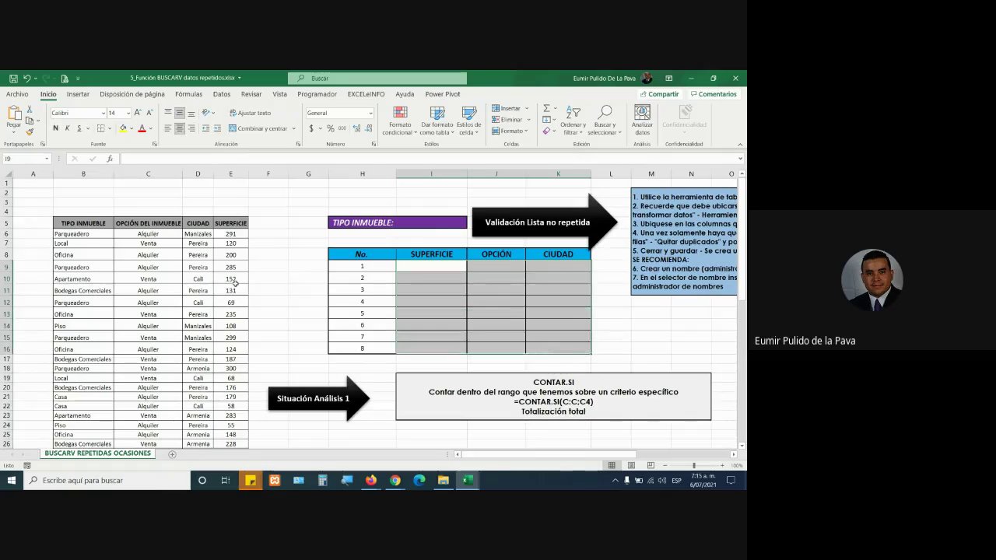
drag(70, 233, 220, 234)
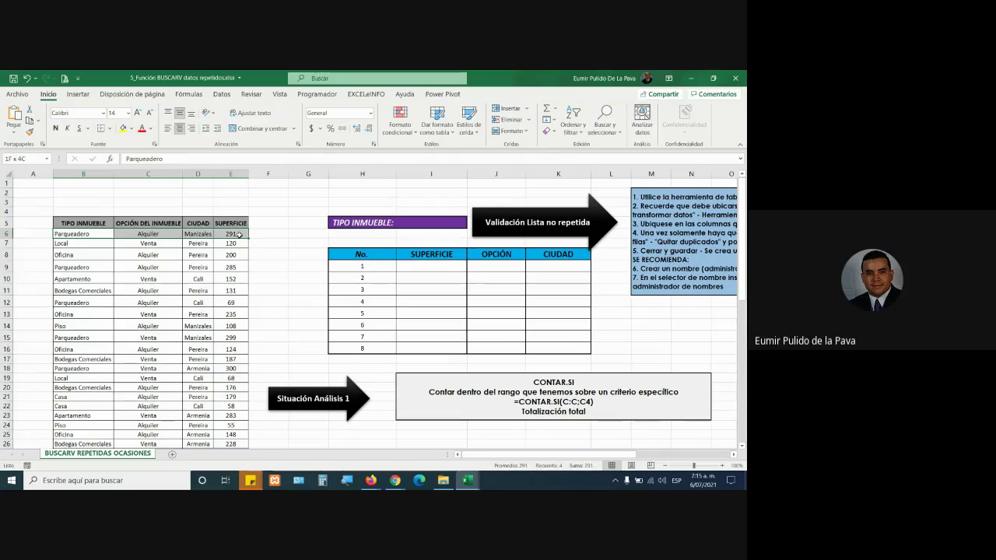
drag(70, 267, 225, 267)
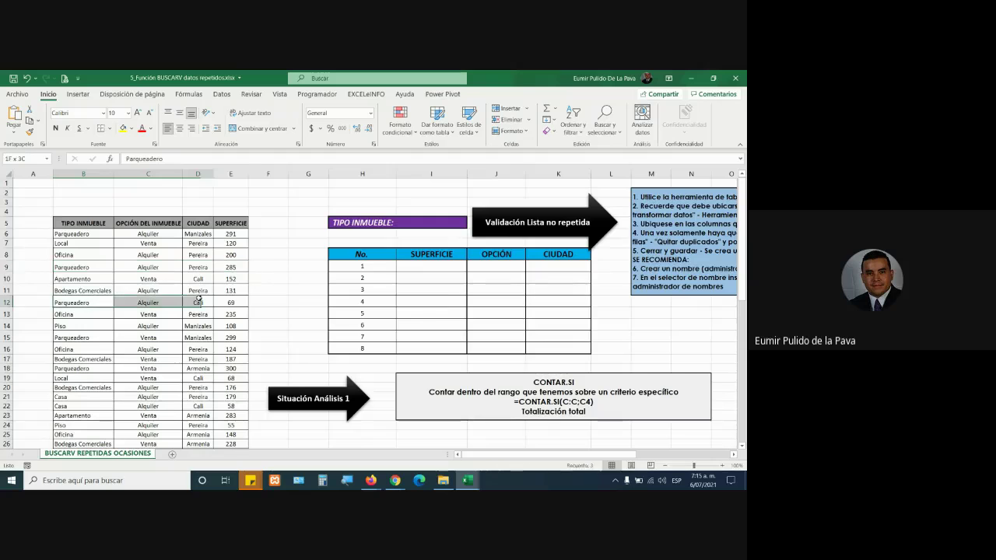
drag(70, 303, 225, 303)
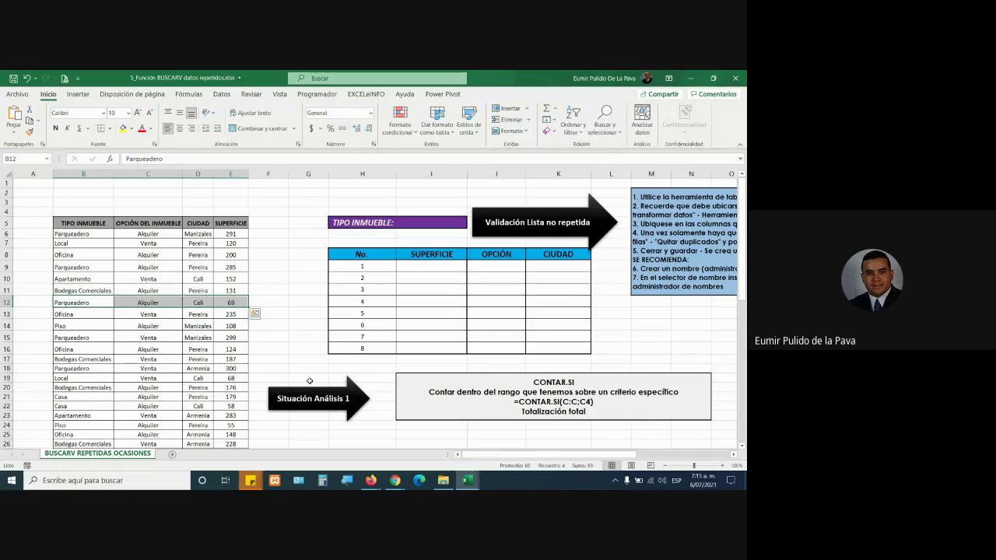
- Review the solution boxes, then close the datos repetidos workbook
scroll(308, 380, down, 2)
scroll(428, 365, down, 4)
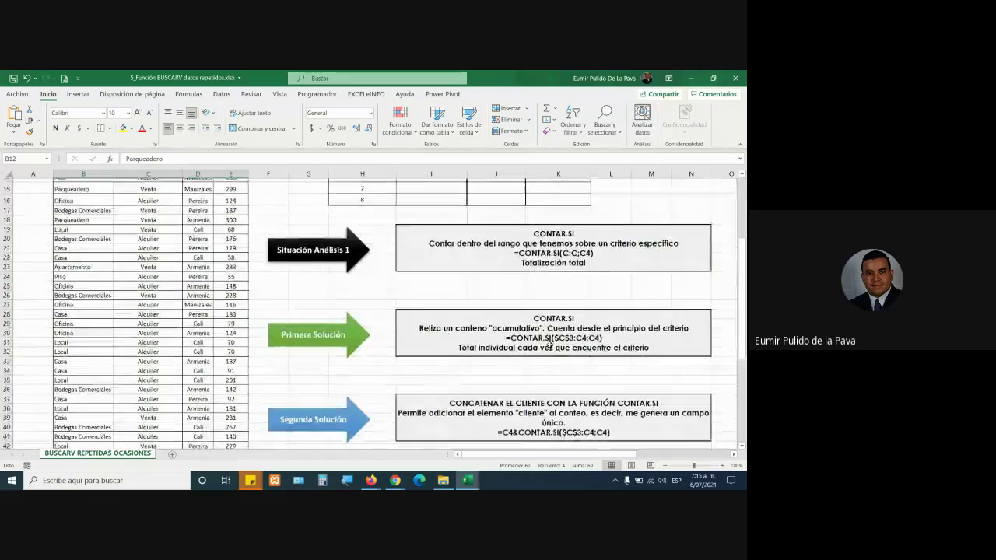
scroll(555, 354, down, 3)
scroll(555, 354, down, 1)
scroll(558, 365, down, 2)
scroll(563, 381, up, 5)
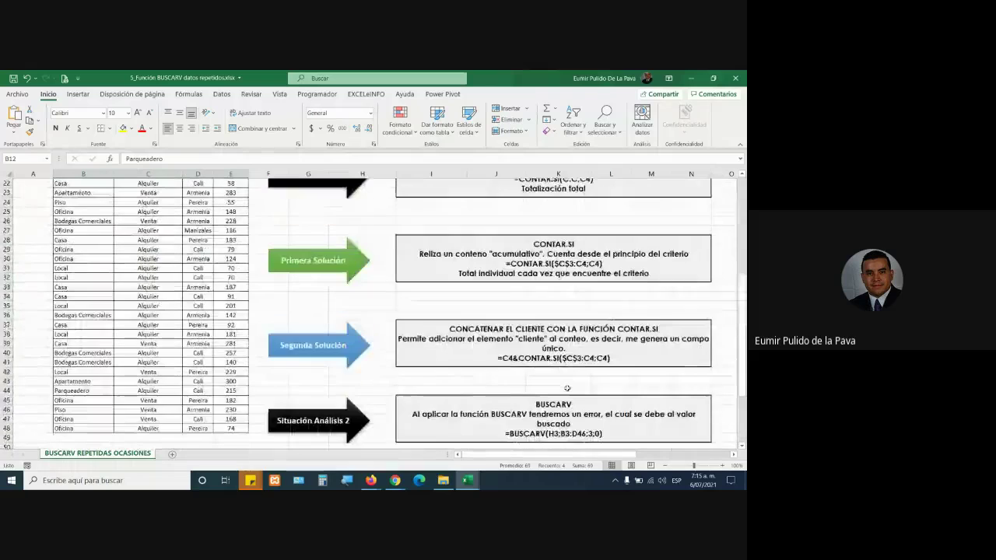
scroll(566, 386, up, 1)
scroll(565, 386, up, 5)
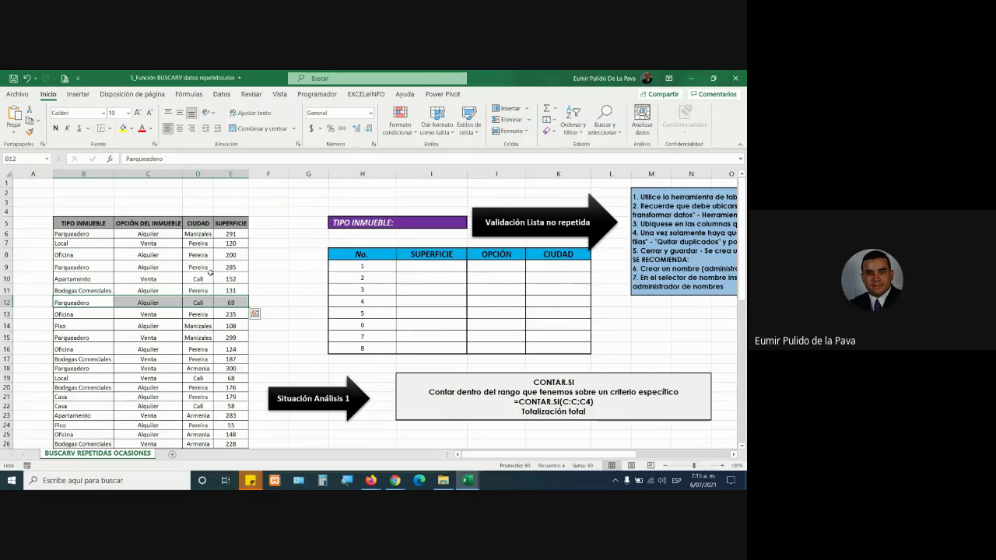
click(740, 78)
click(425, 305)
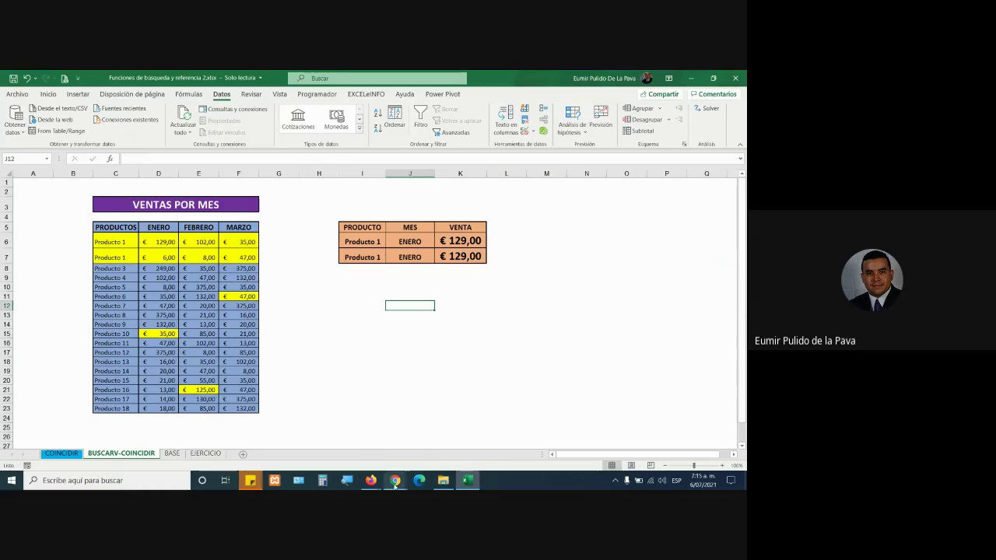
mouse_move(395, 480)
click(438, 450)
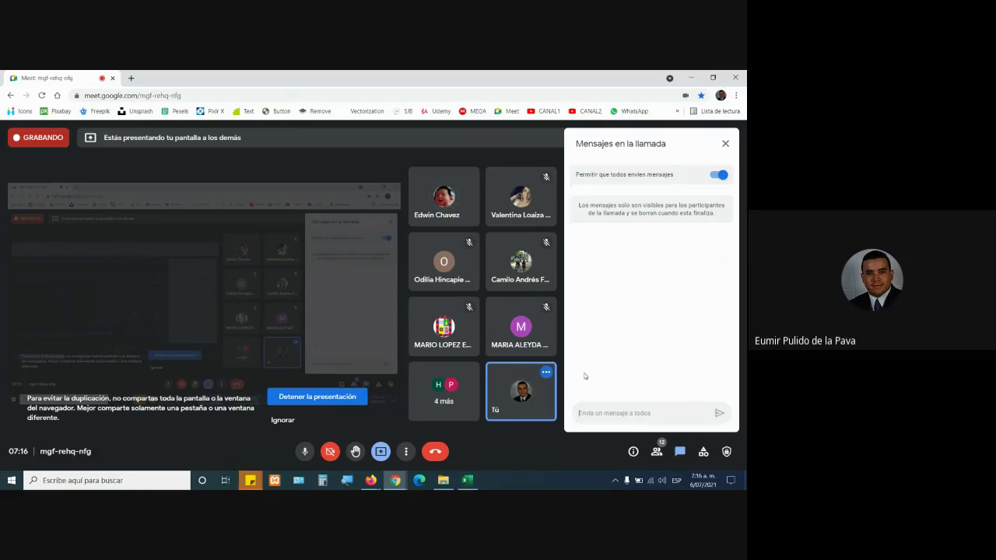
click(655, 452)
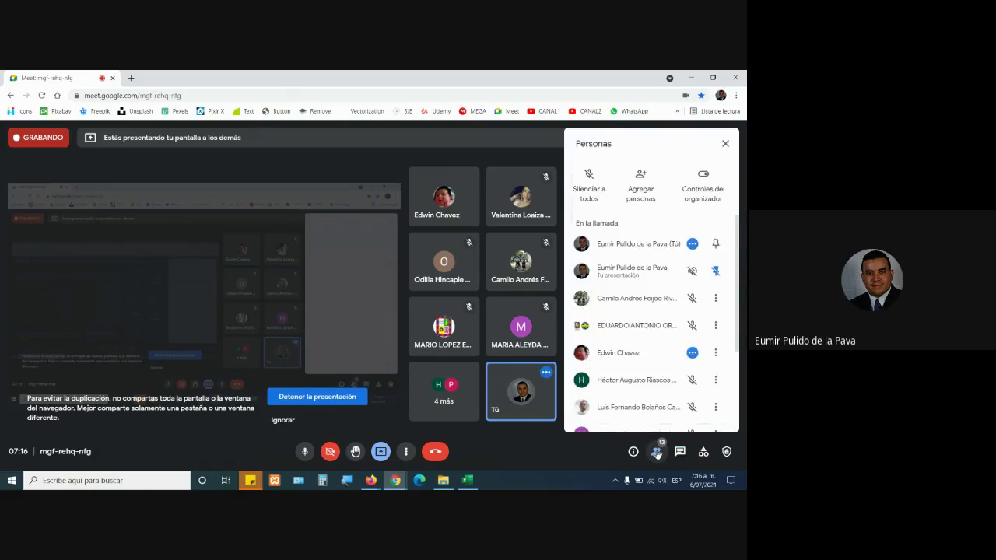
click(676, 451)
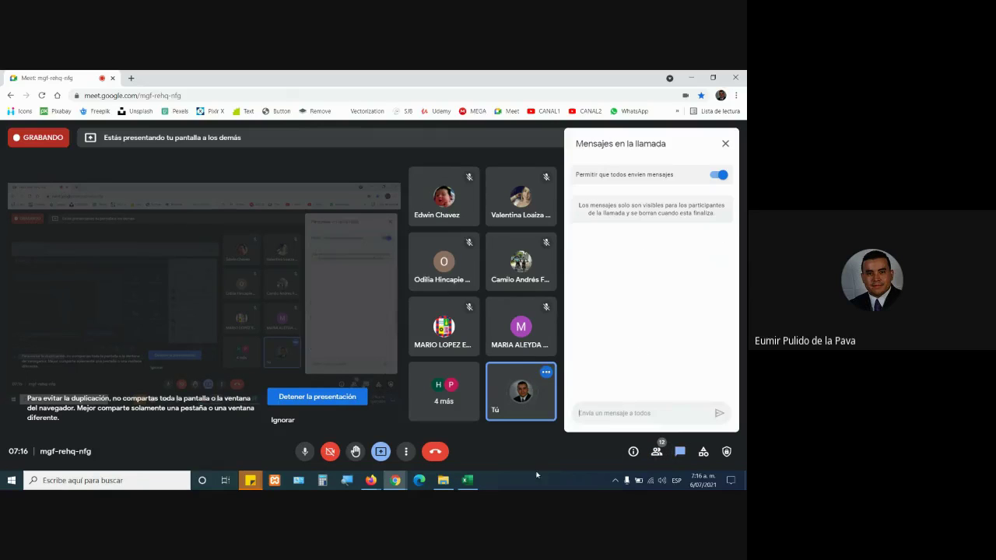
click(467, 481)
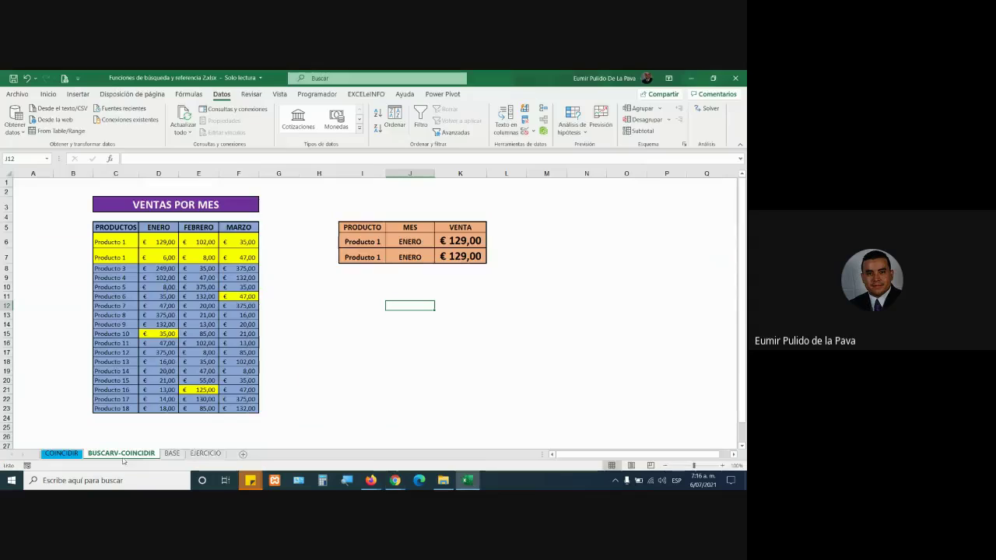
- Switch back and forth between the BASE and EJERCICIO sheets to compare them
click(172, 453)
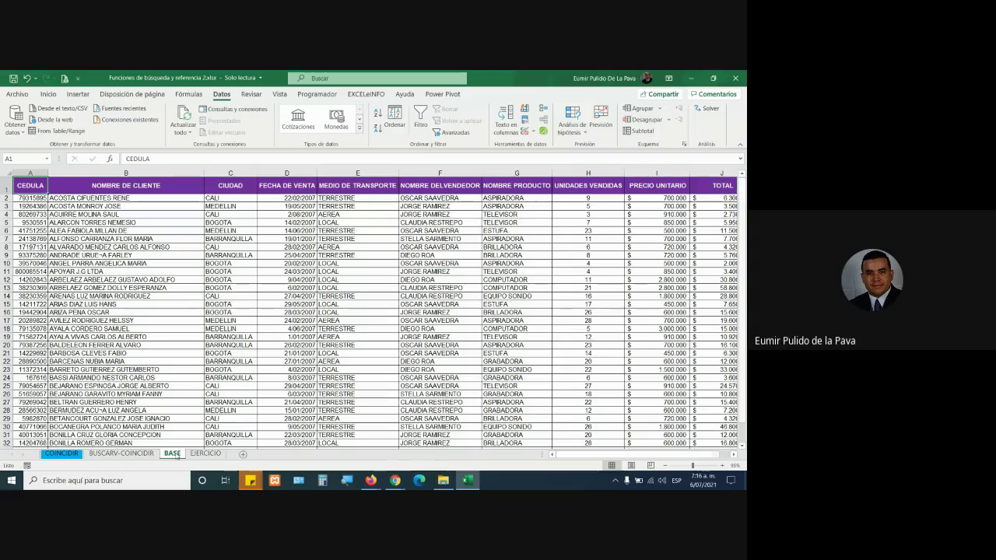
click(205, 453)
click(172, 454)
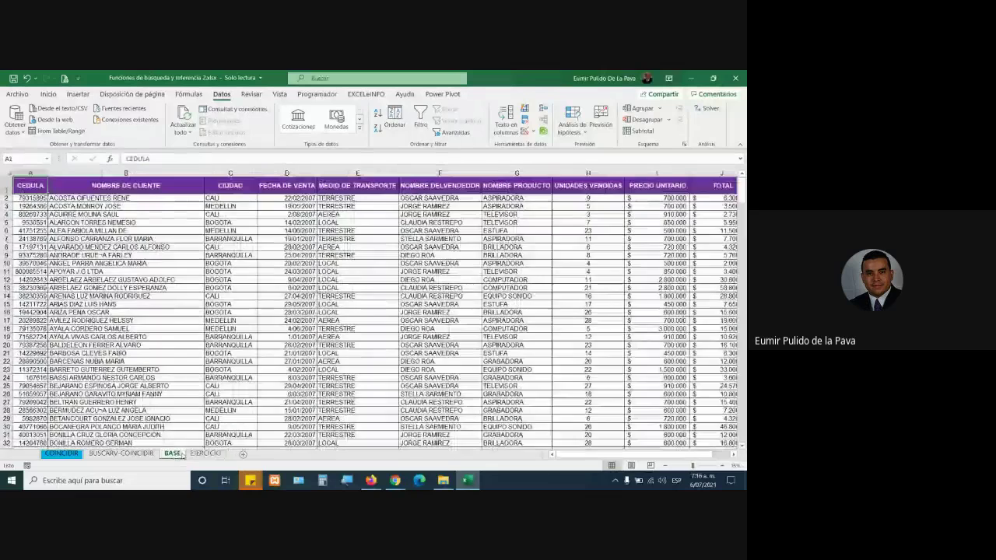
click(202, 454)
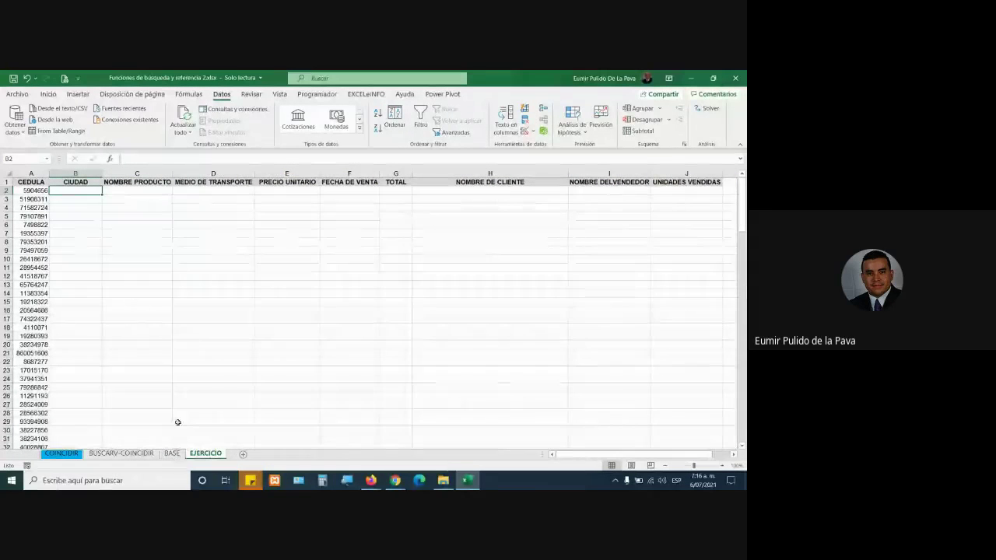
click(171, 453)
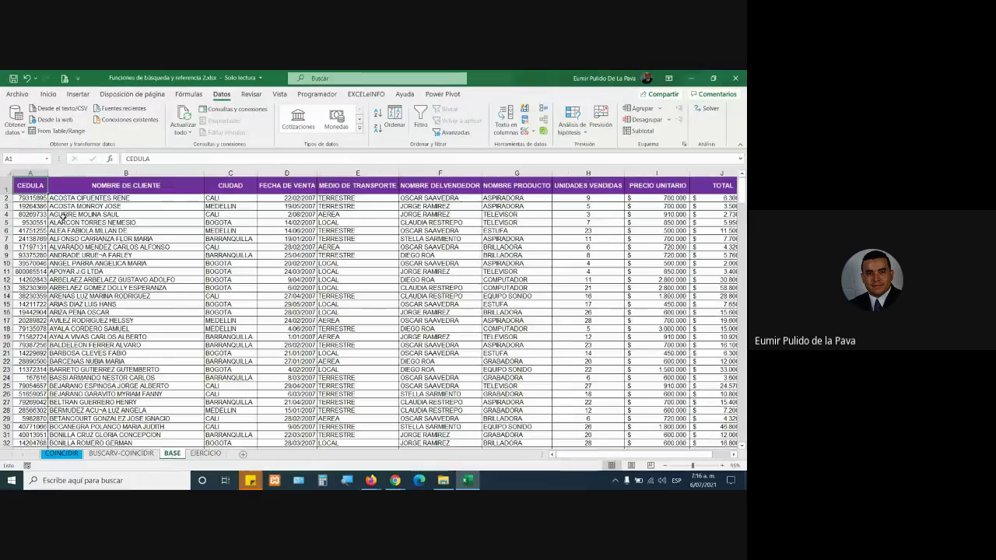
click(196, 454)
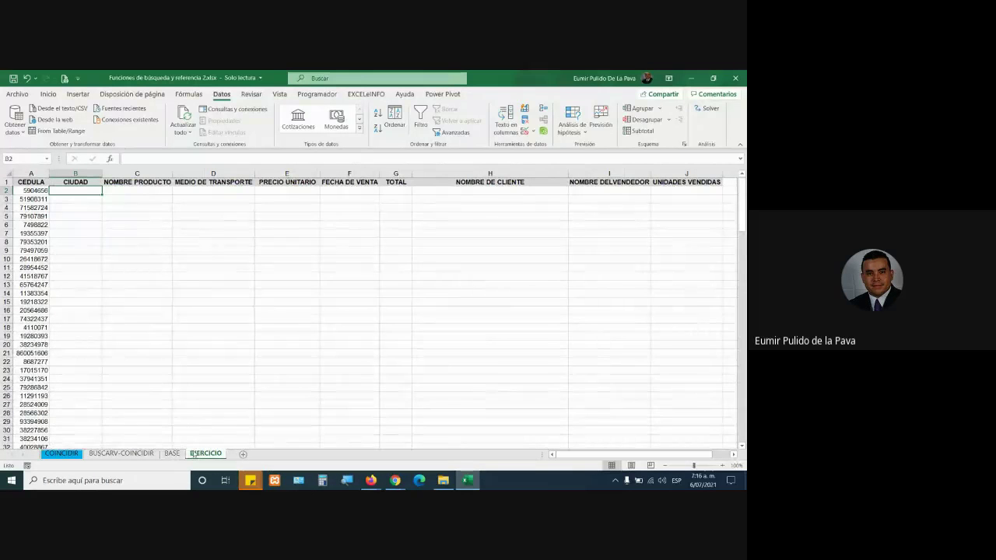
- On EJERCICIO, point out the NOMBRE PRODUCTO, MEDIO DE TRANSPORTE and PRECIO UNITARIO columns and CEDULA values
click(137, 173)
click(213, 172)
click(287, 182)
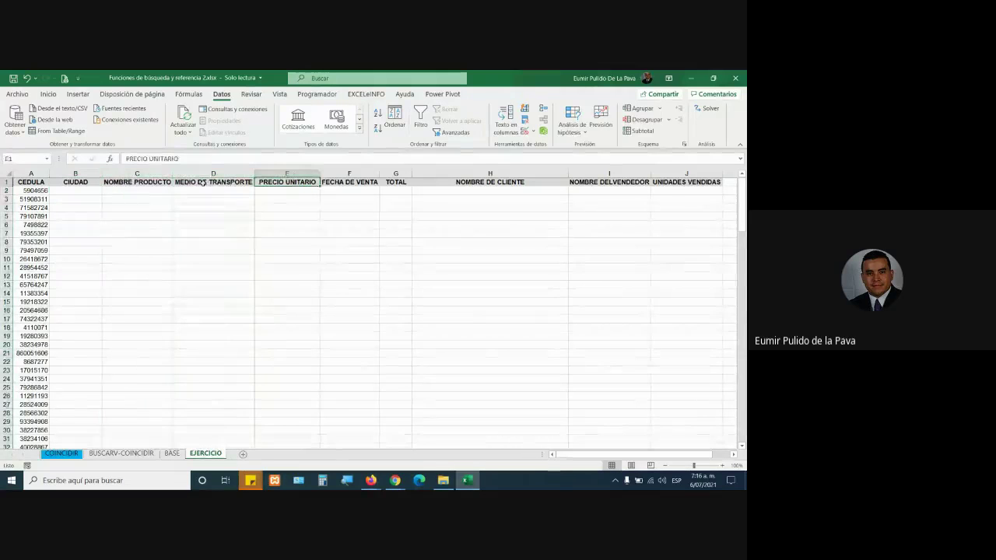
drag(39, 192, 40, 385)
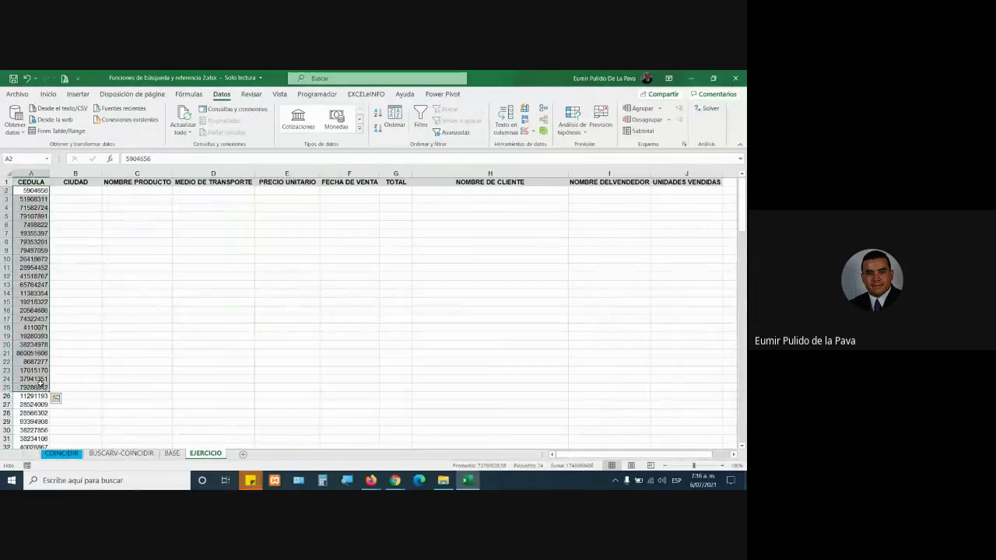
- On BASE, review the CEDULA through CIUDAD columns, then return to EJERCICIO cell B2
click(172, 453)
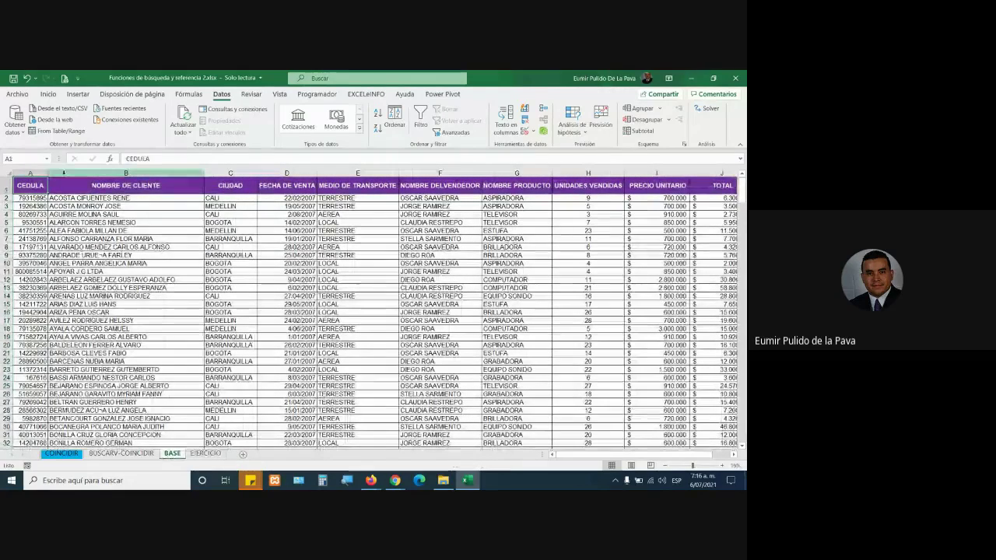
click(125, 173)
click(228, 172)
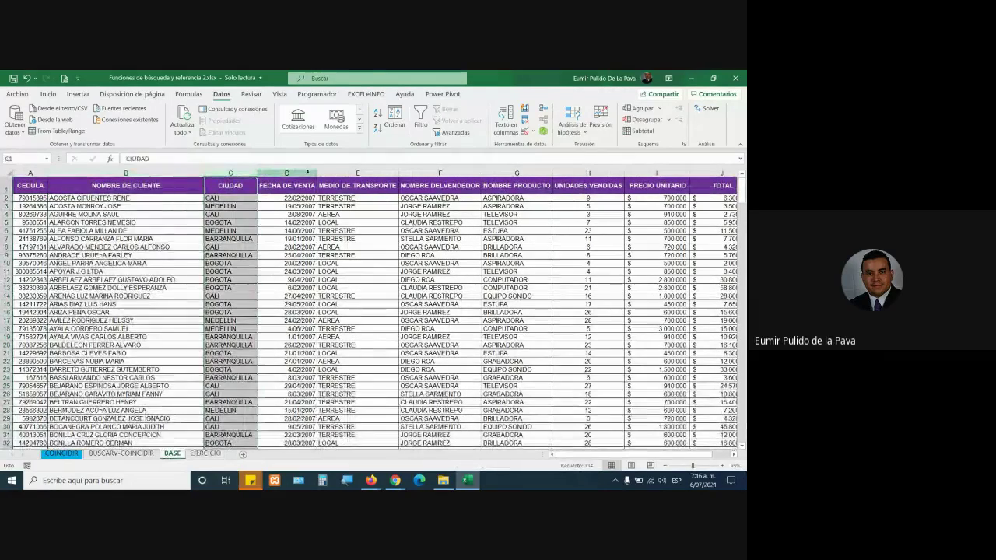
click(286, 173)
click(339, 173)
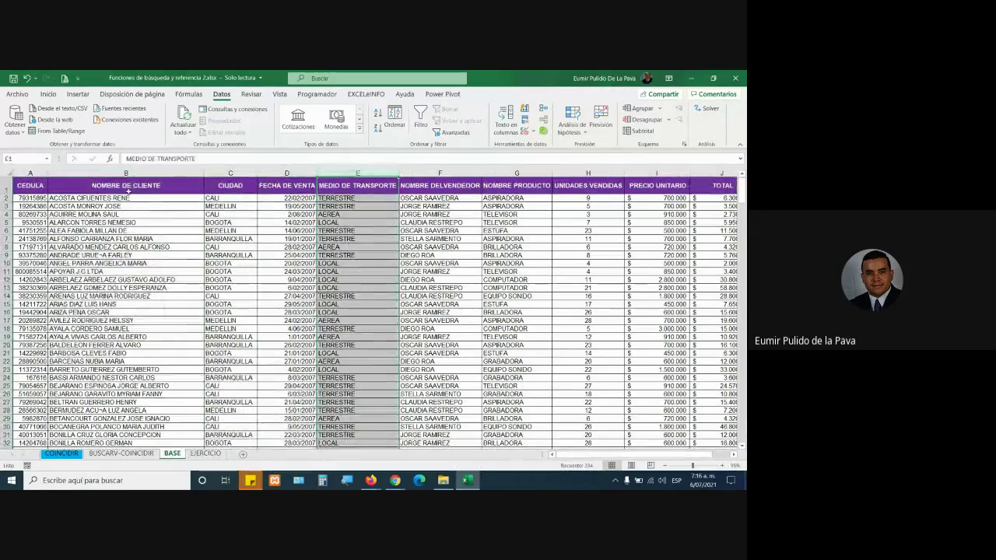
click(221, 172)
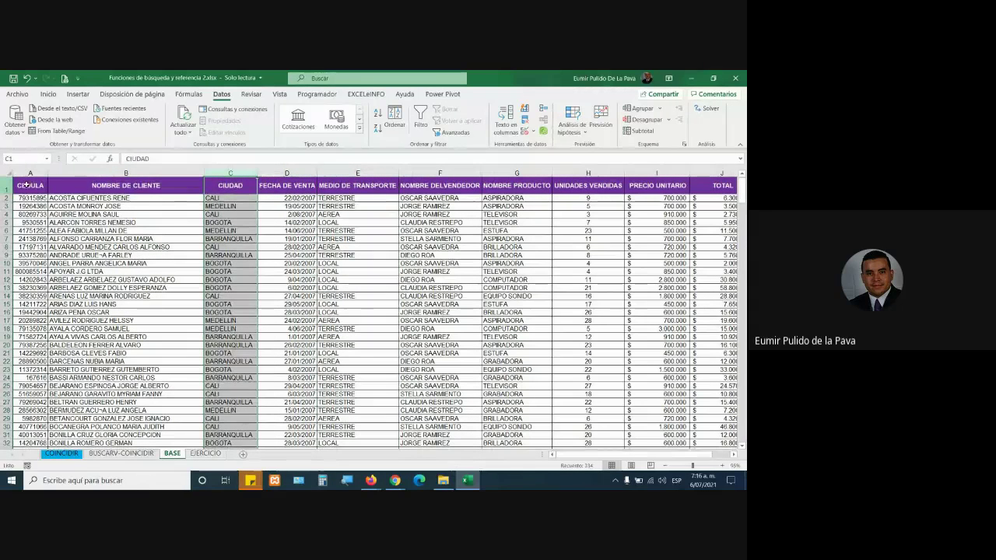
drag(30, 185, 222, 244)
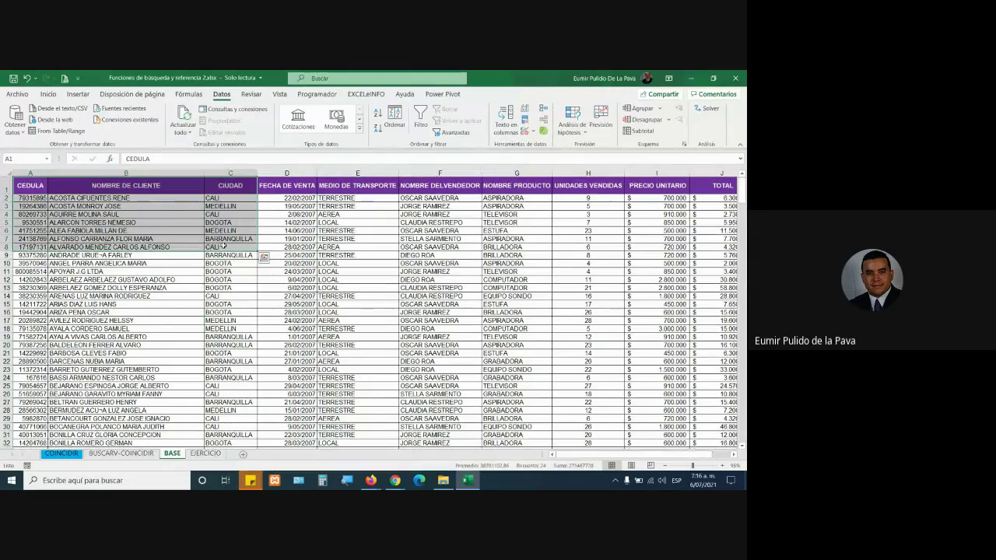
click(206, 453)
click(75, 189)
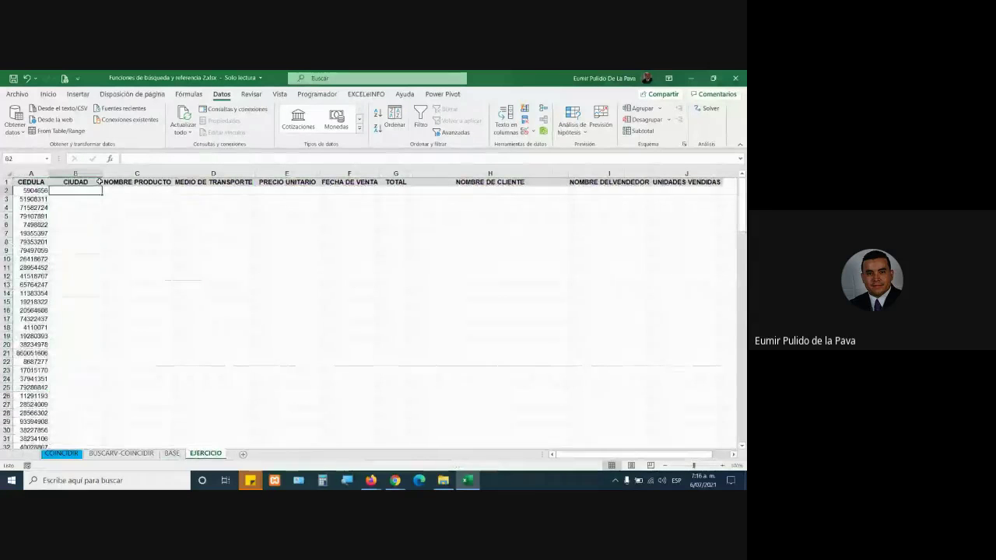
- Widen the CIUDAD column and give B2 font size 18
drag(102, 172, 262, 176)
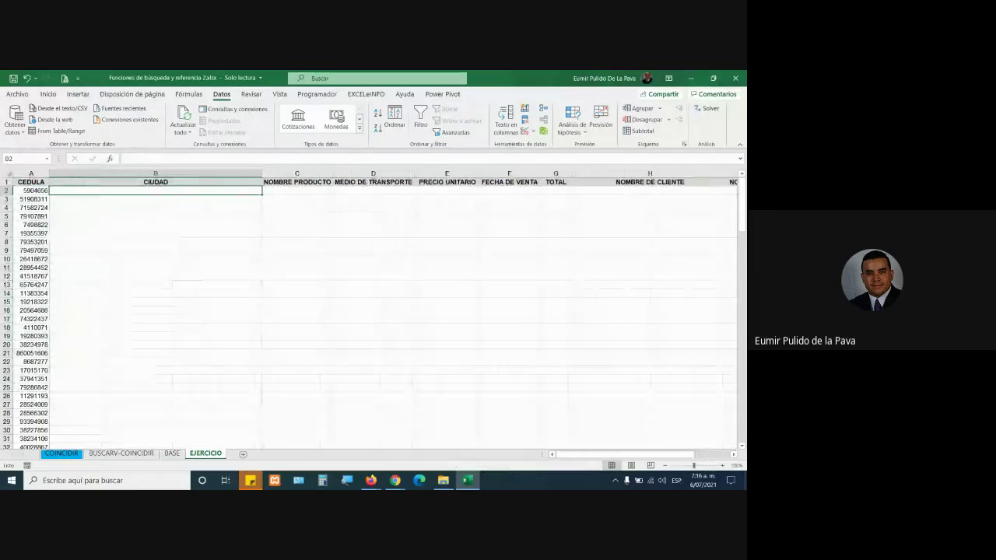
click(47, 94)
text(8)
key(Return)
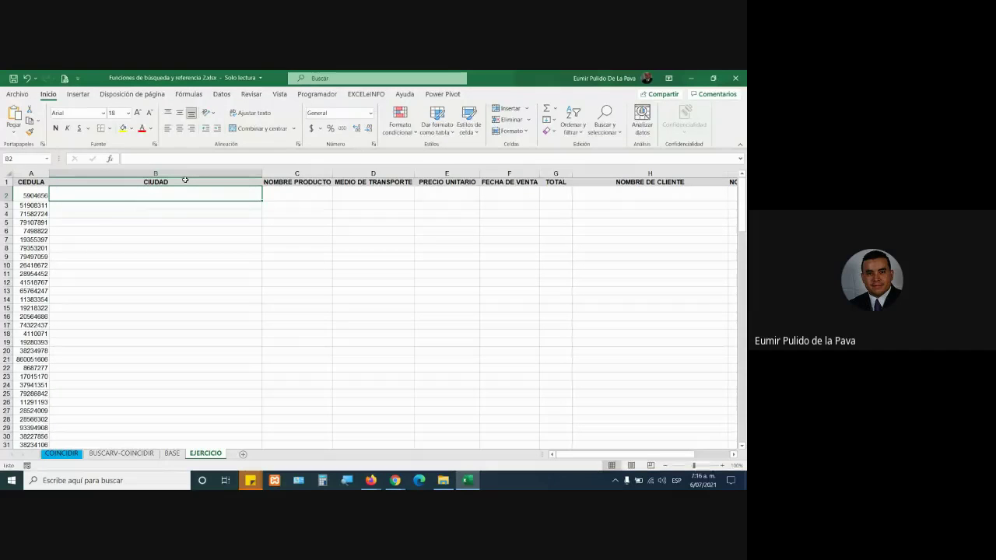
- Begin a BUSCARV formula in B2 using A2 and the BASE table, then cancel it
text(=BI)
key(BackSpace)
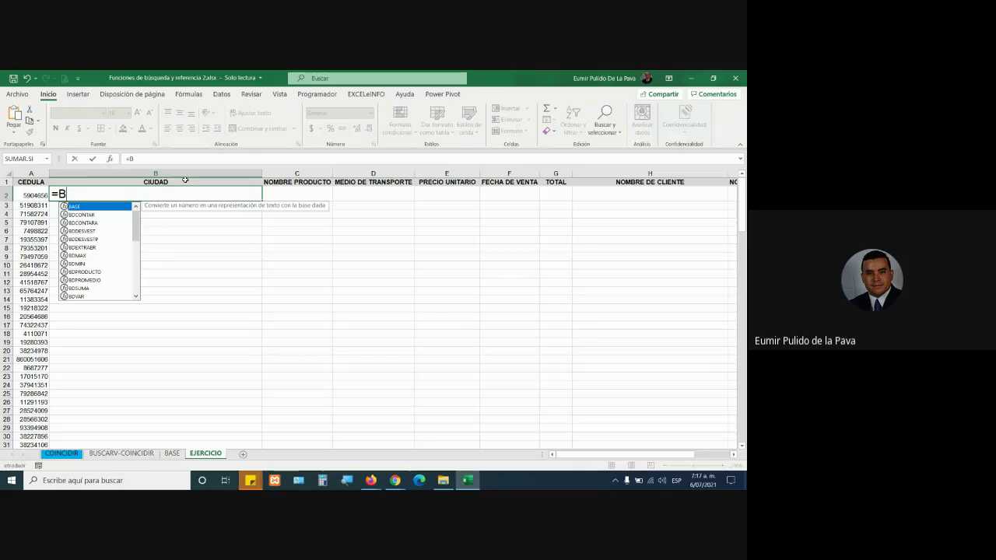
key(Down)
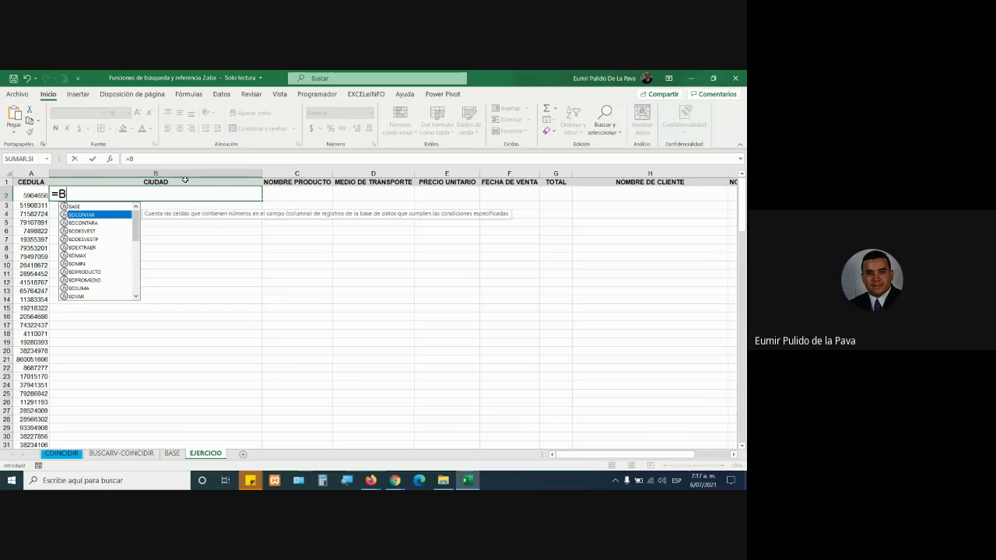
text(US)
key(Down)
key(Down)
key(Tab)
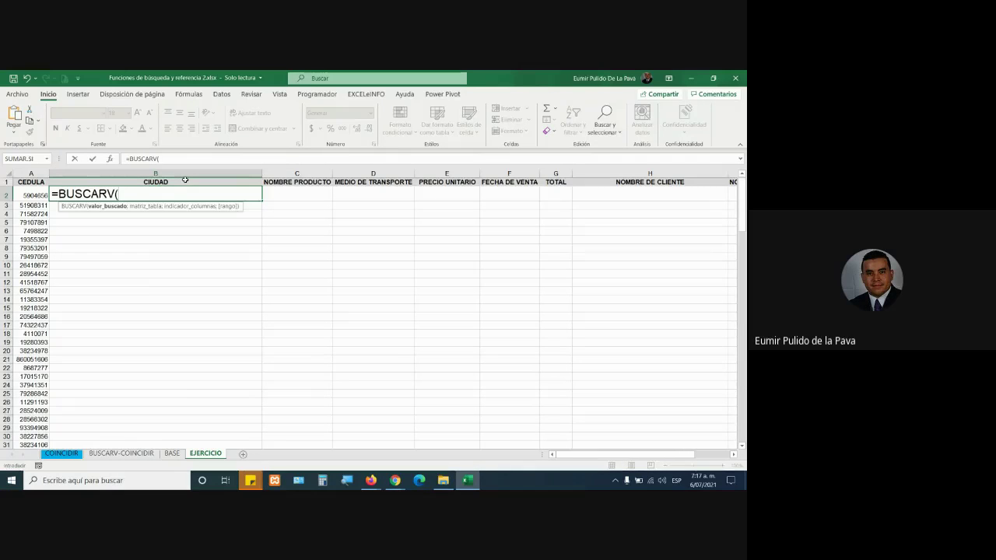
click(31, 195)
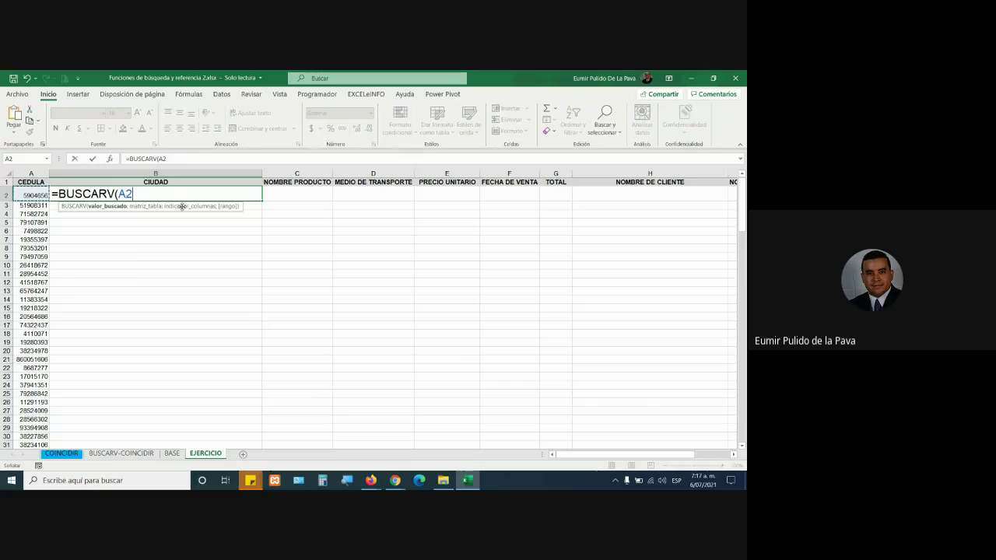
text(;)
click(173, 454)
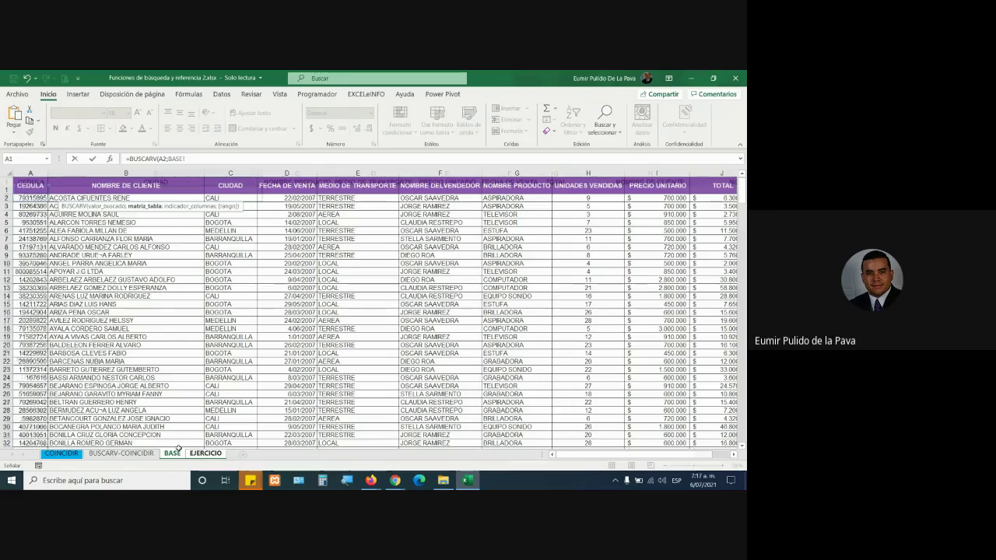
drag(31, 187, 69, 192)
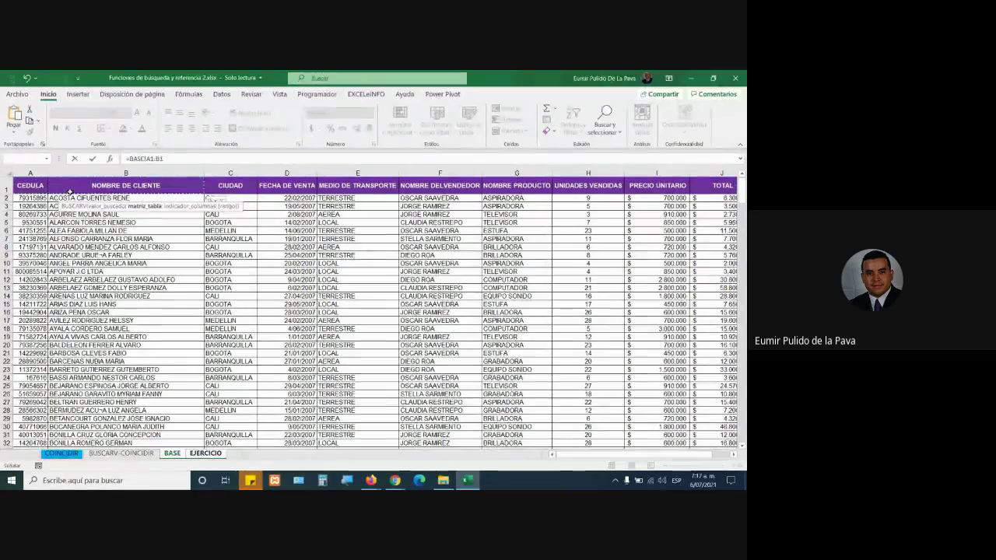
key(Escape)
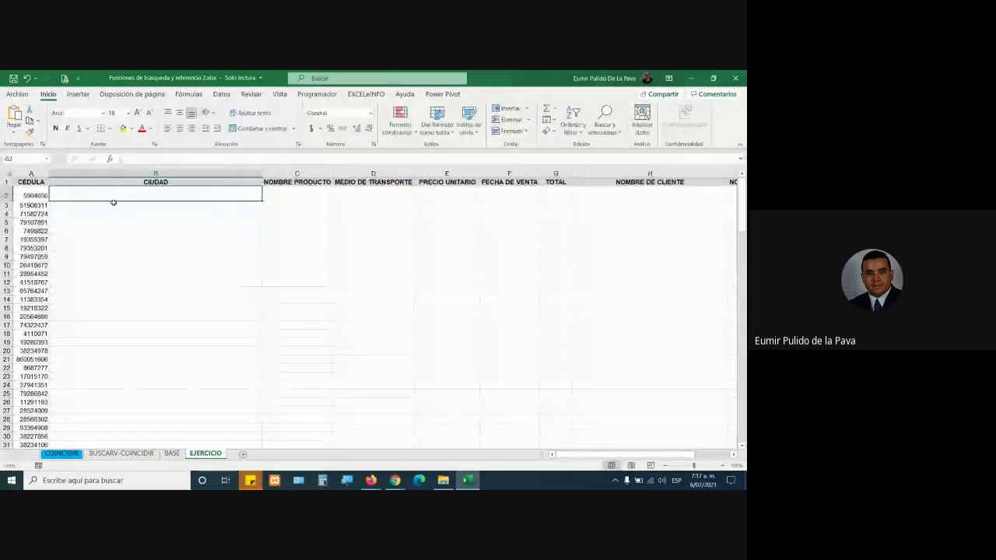
- Start =BUSCARV in B2 with A2 as lookup value and BASE!A1:J334 as the table
text(=BUS)
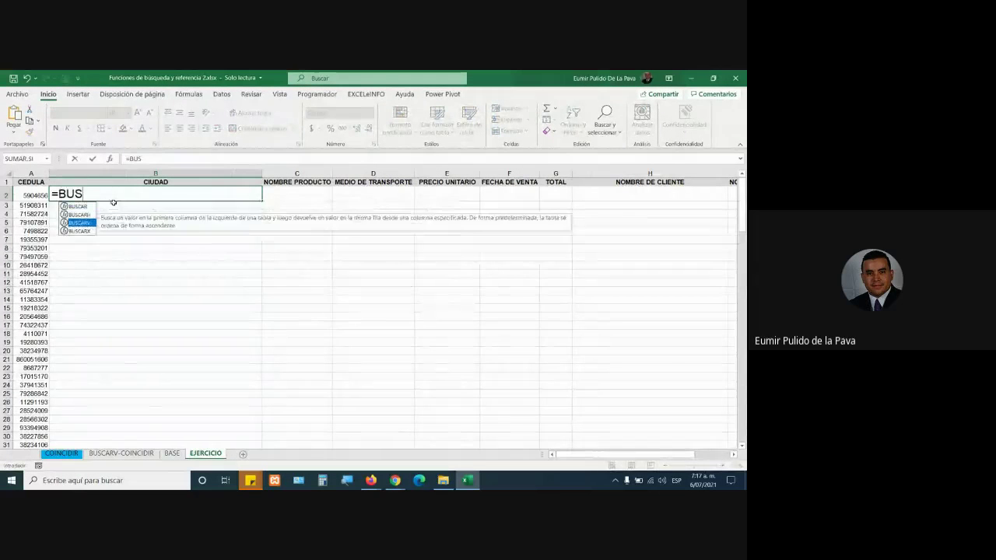
key(Tab)
click(24, 193)
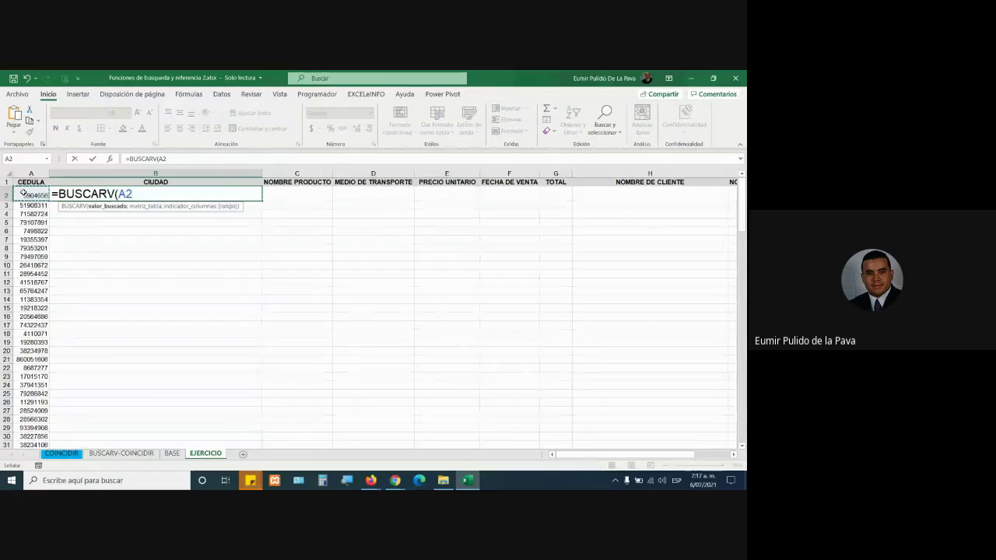
text(;)
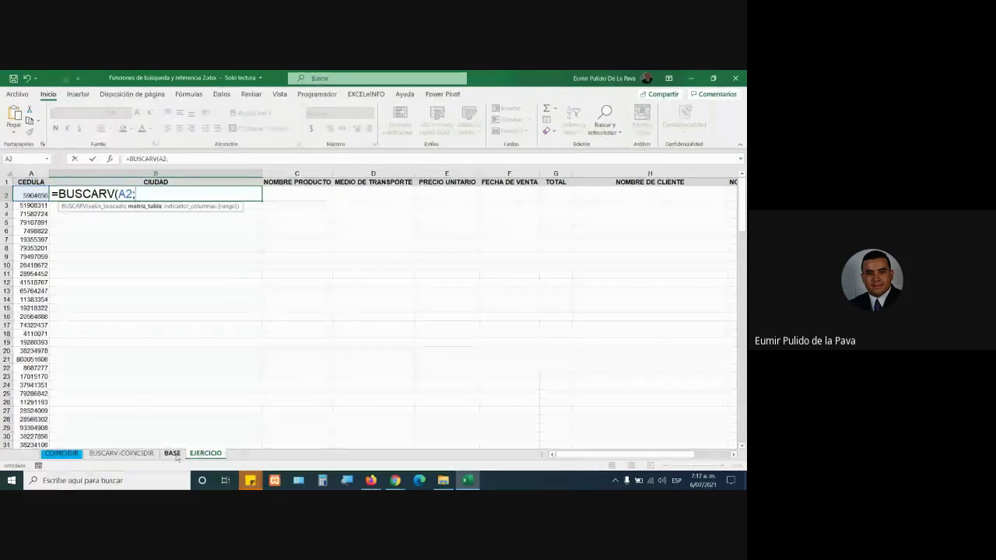
click(173, 453)
drag(34, 191, 513, 489)
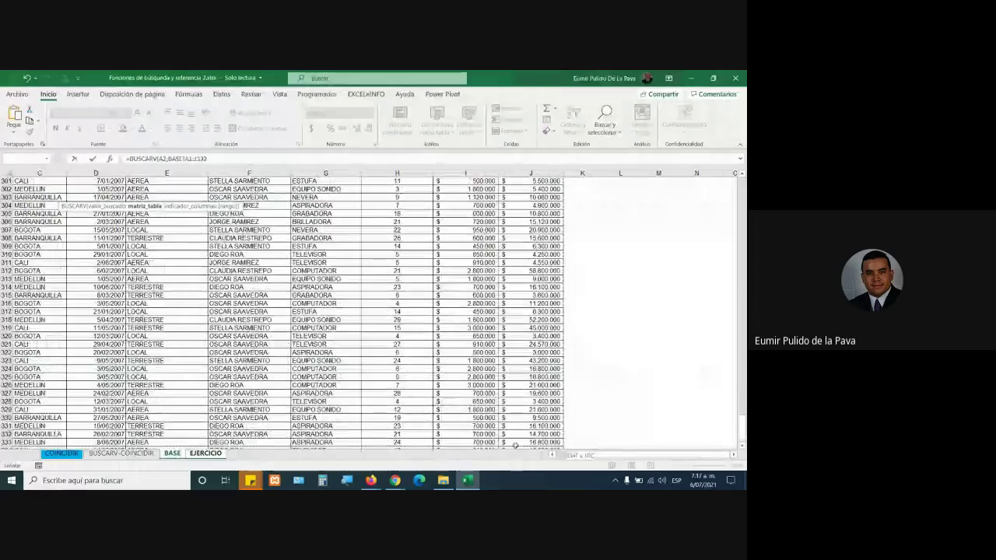
drag(513, 489, 524, 426)
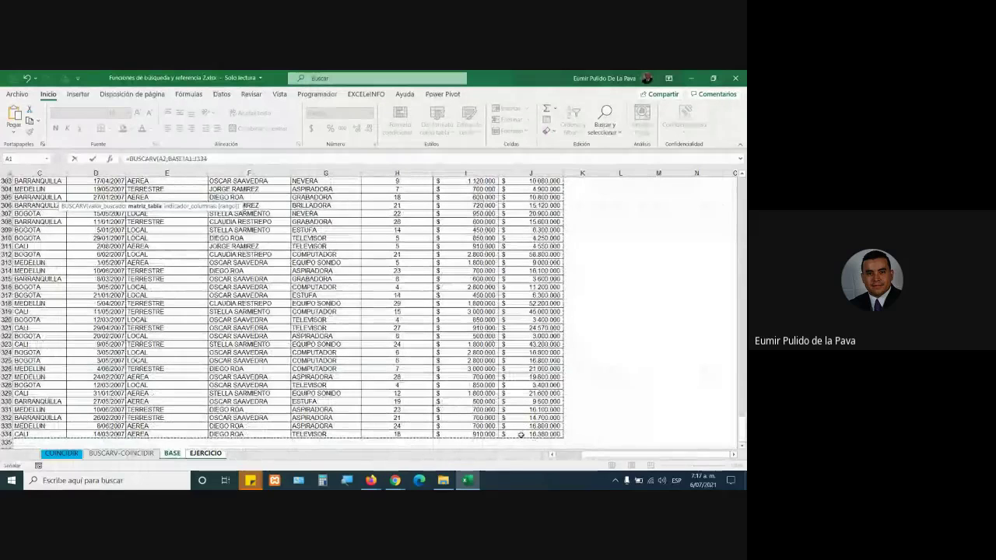
text(;)
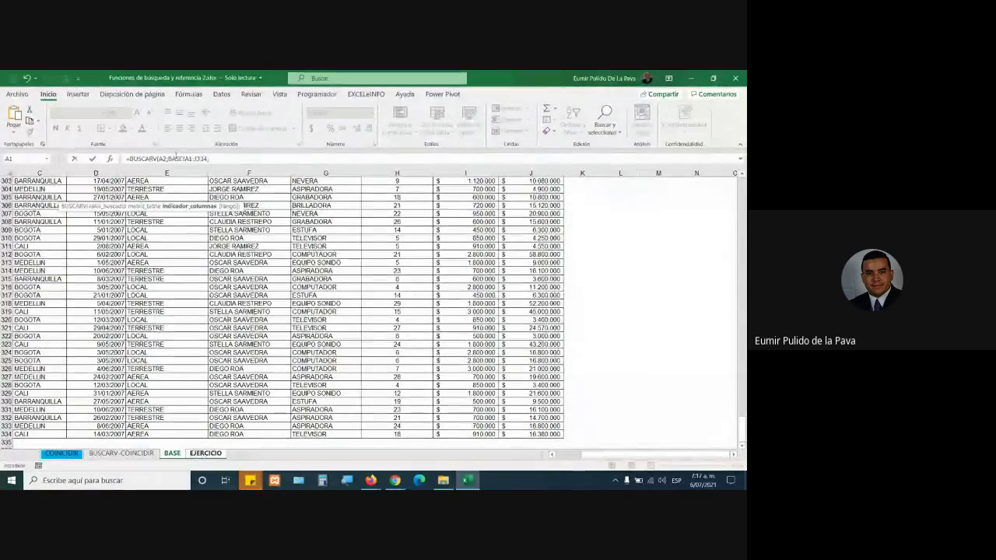
- Magnify the screen, then finish the formula with column 3 and exact match 0
click(346, 480)
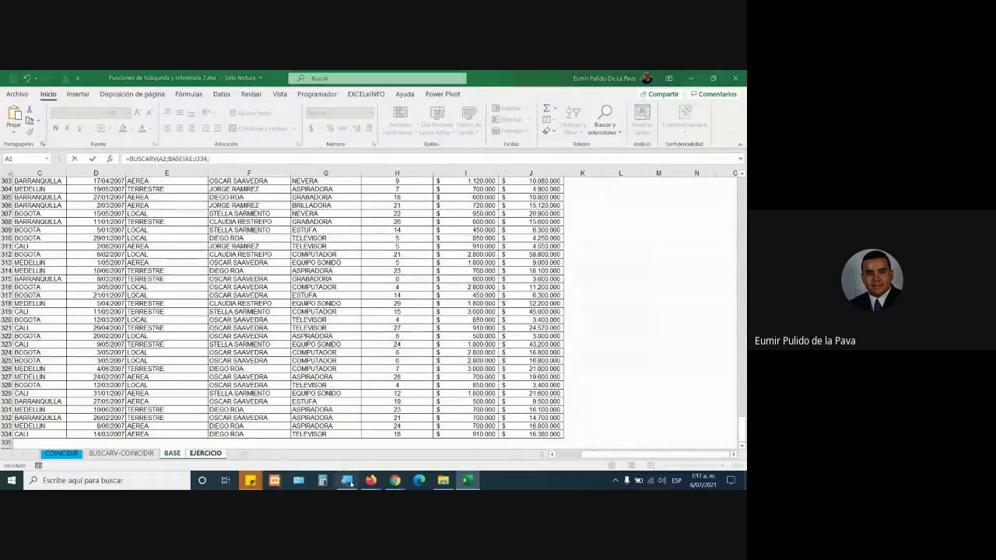
click(343, 443)
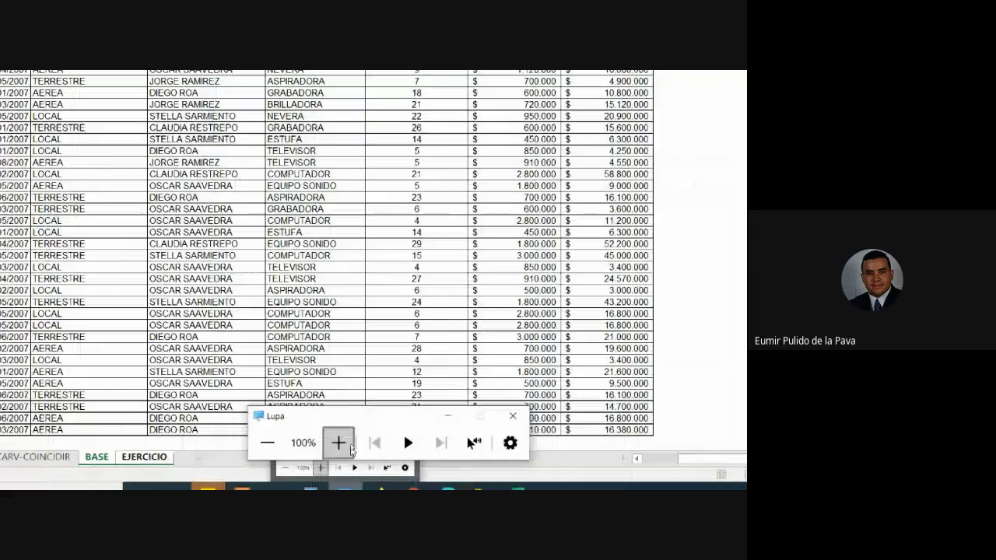
click(350, 443)
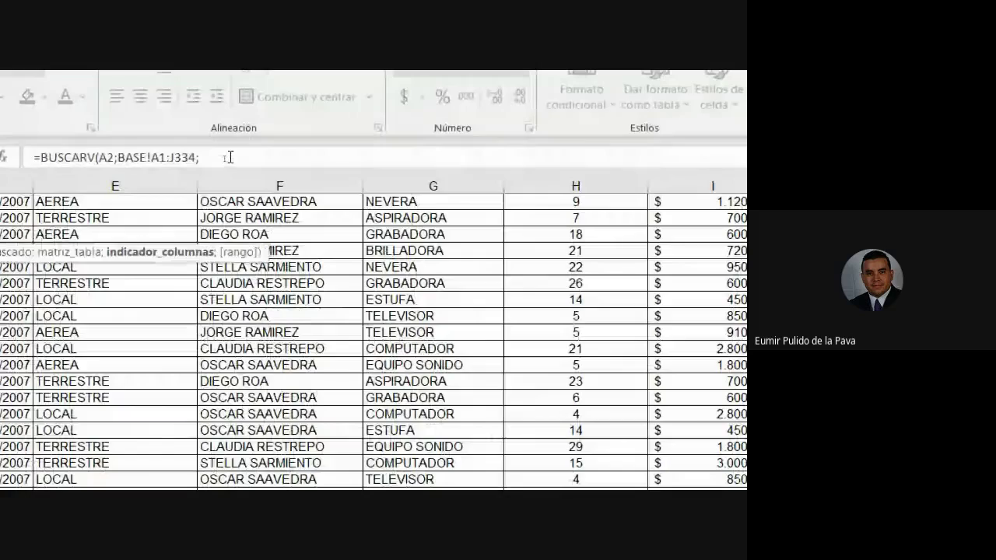
scroll(53, 291, up, 6)
scroll(53, 292, up, 17)
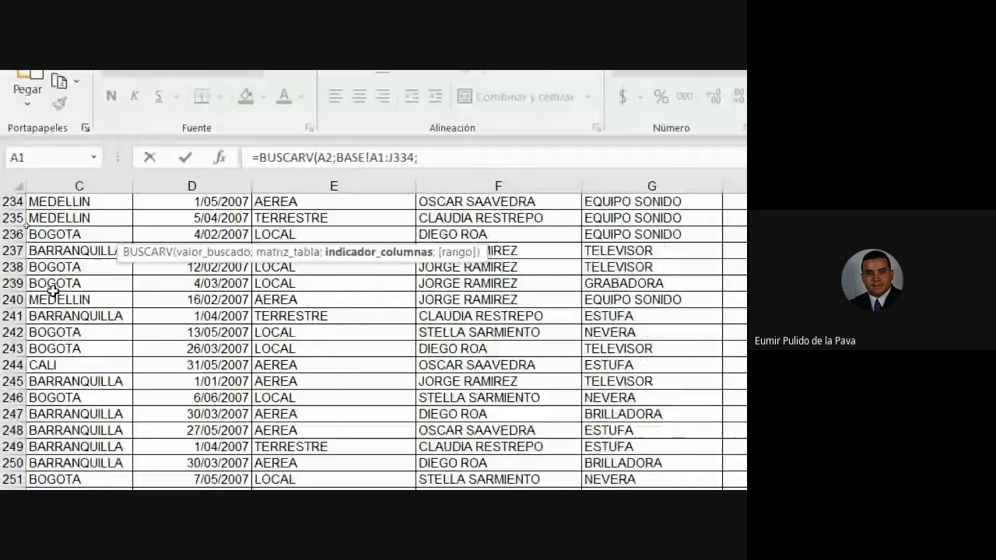
scroll(52, 291, up, 17)
scroll(53, 292, up, 8)
scroll(53, 292, up, 18)
scroll(53, 290, up, 9)
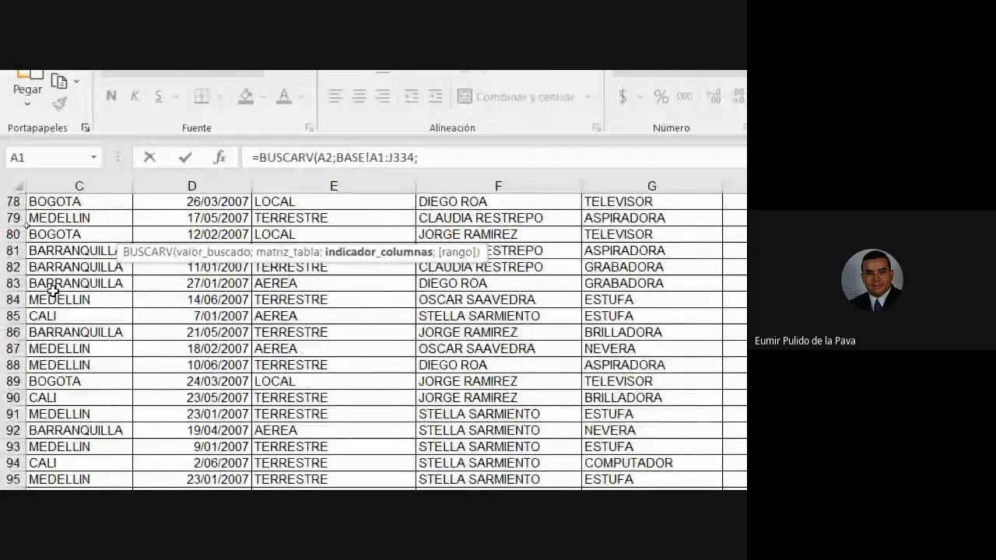
scroll(53, 291, up, 18)
scroll(53, 290, up, 8)
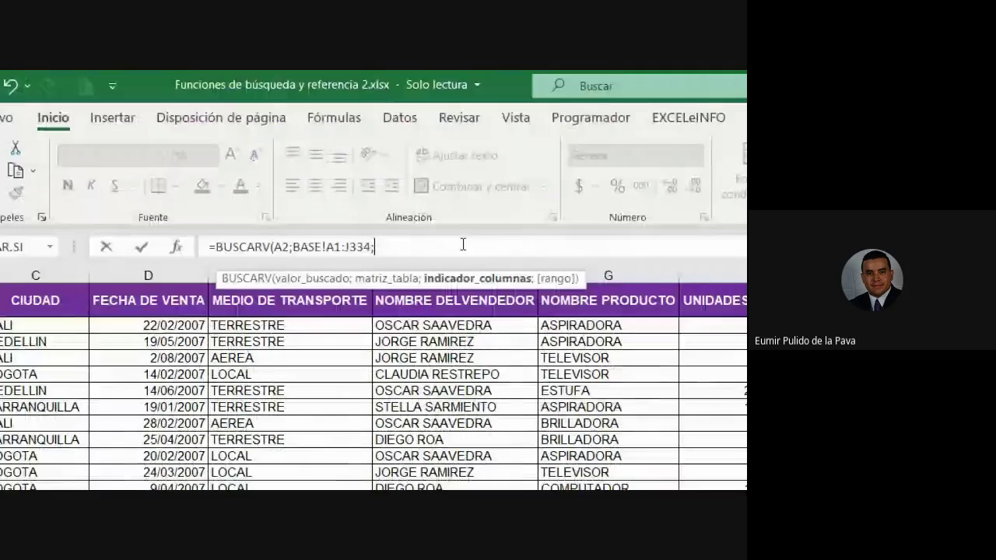
text(3;)
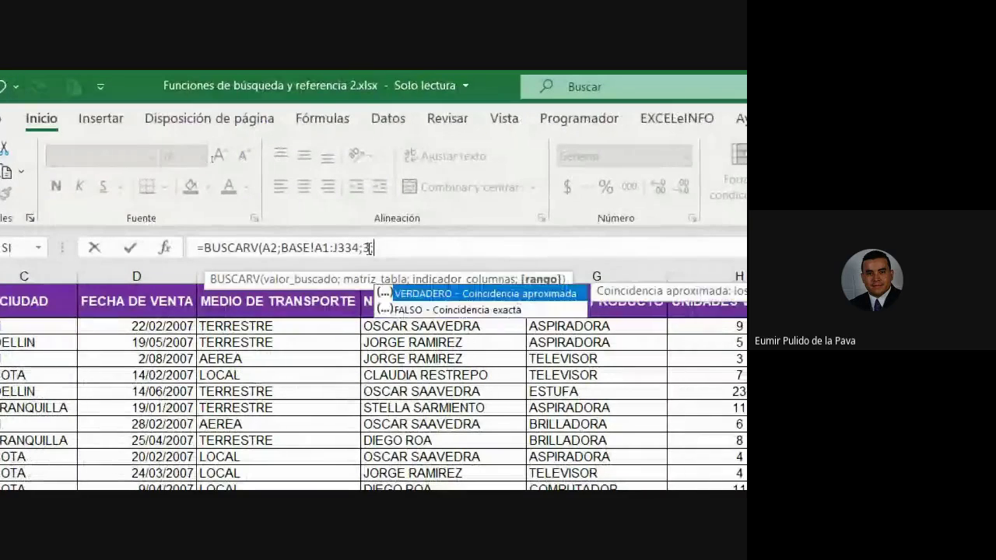
text(0)
key(Return)
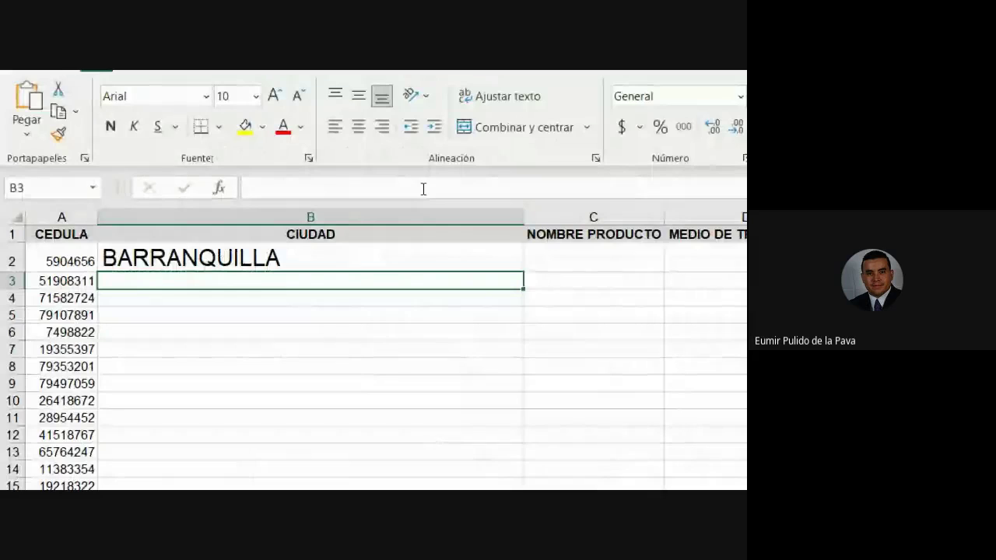
- Lock B2's references as $A2 and BASE!$A$1:$J$334, then select B2 through G2
click(226, 234)
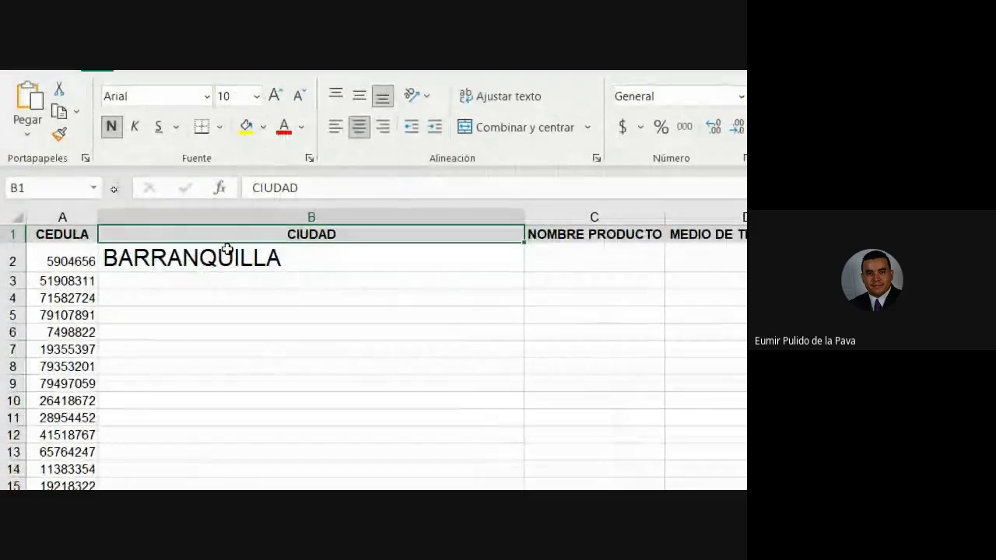
double_click(226, 250)
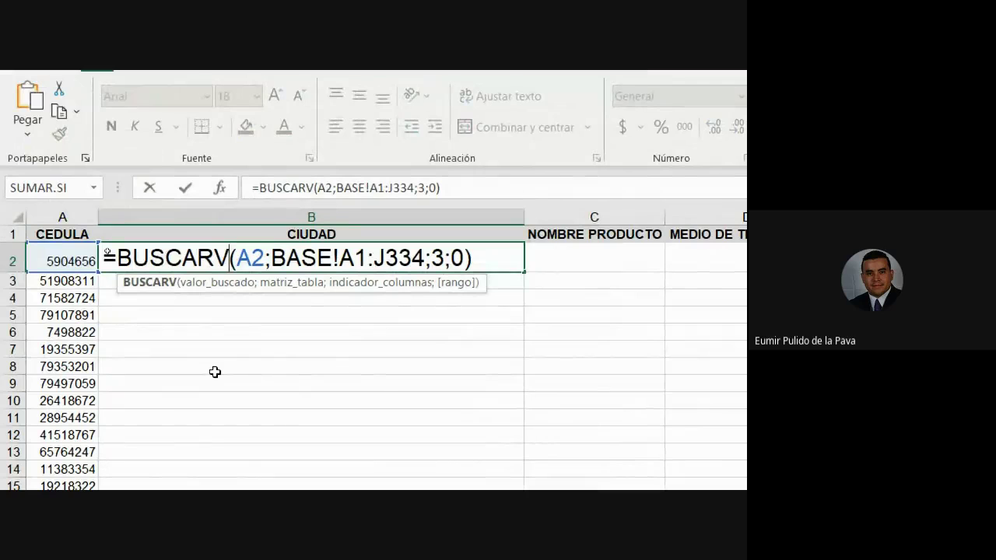
click(250, 257)
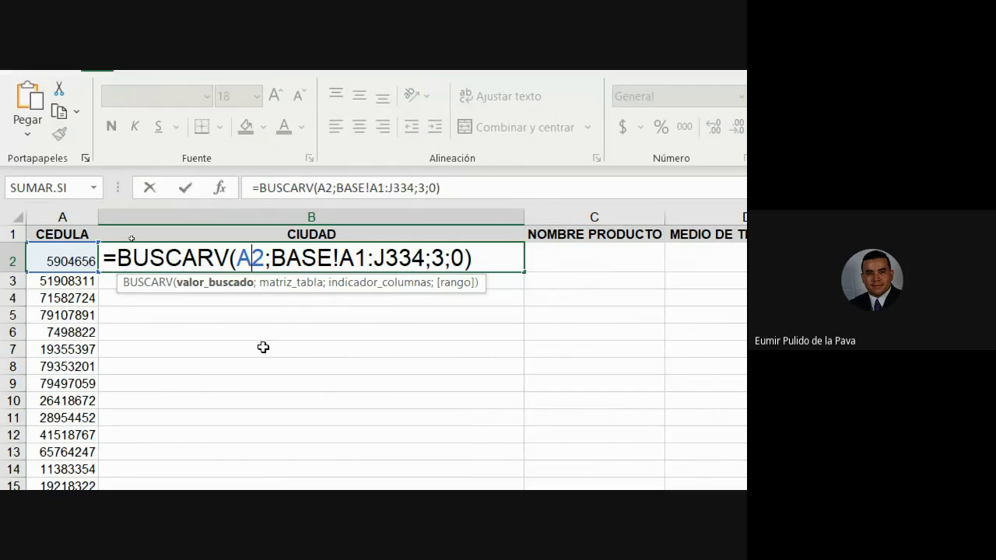
key(F4)
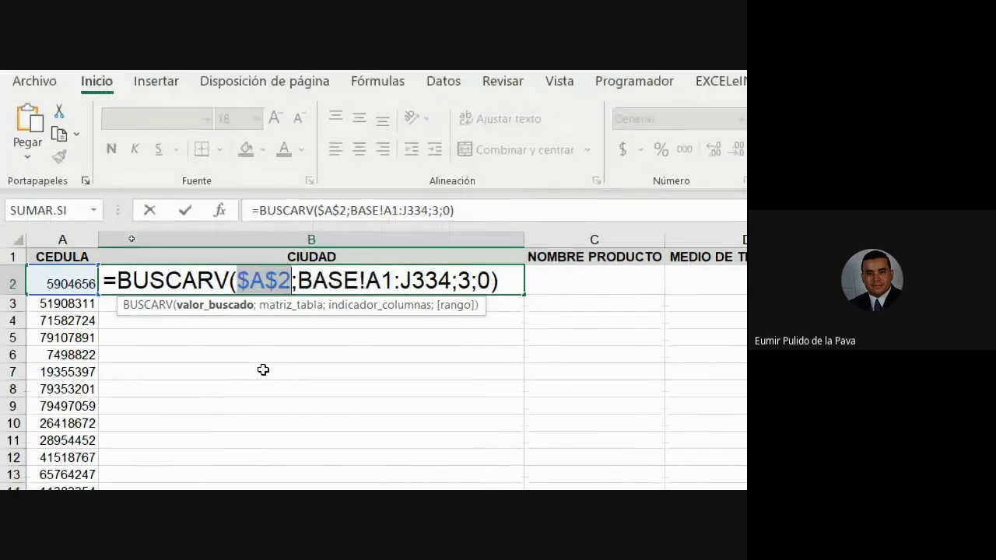
key(F4)
key(F4)
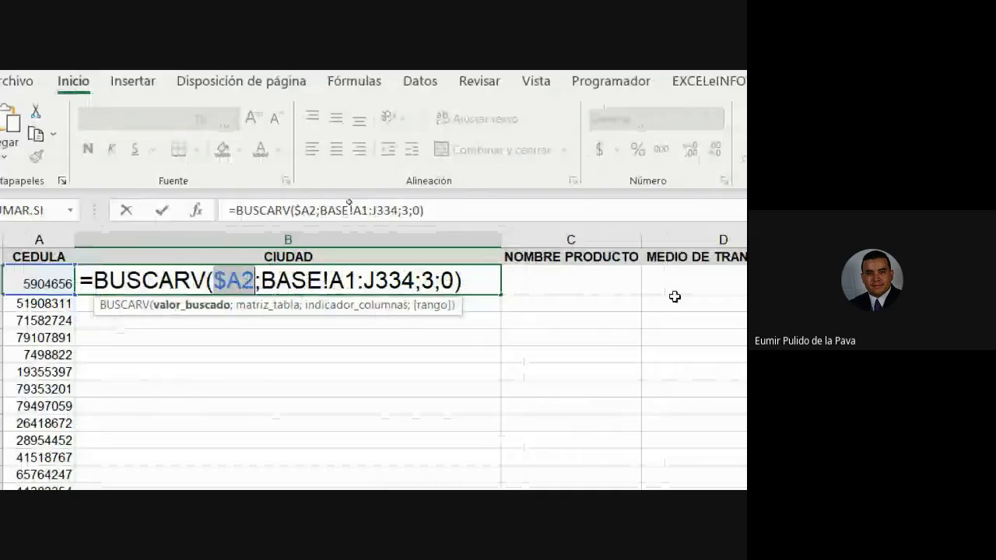
drag(327, 280, 413, 280)
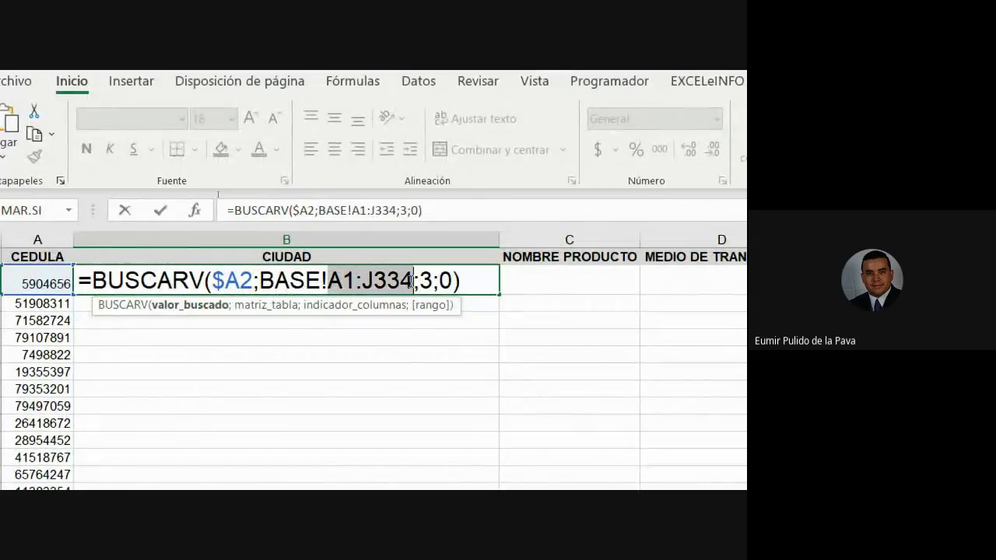
key(F4)
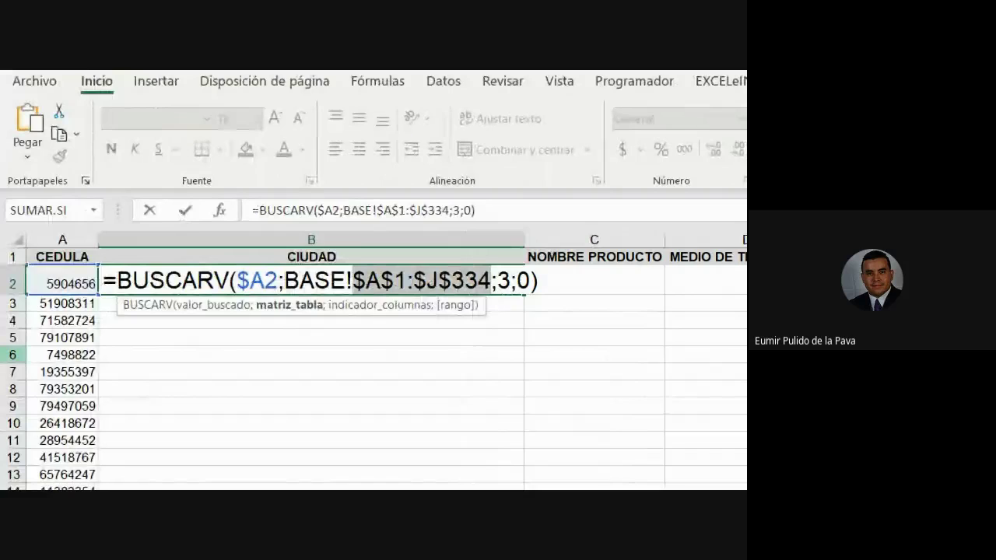
key(Return)
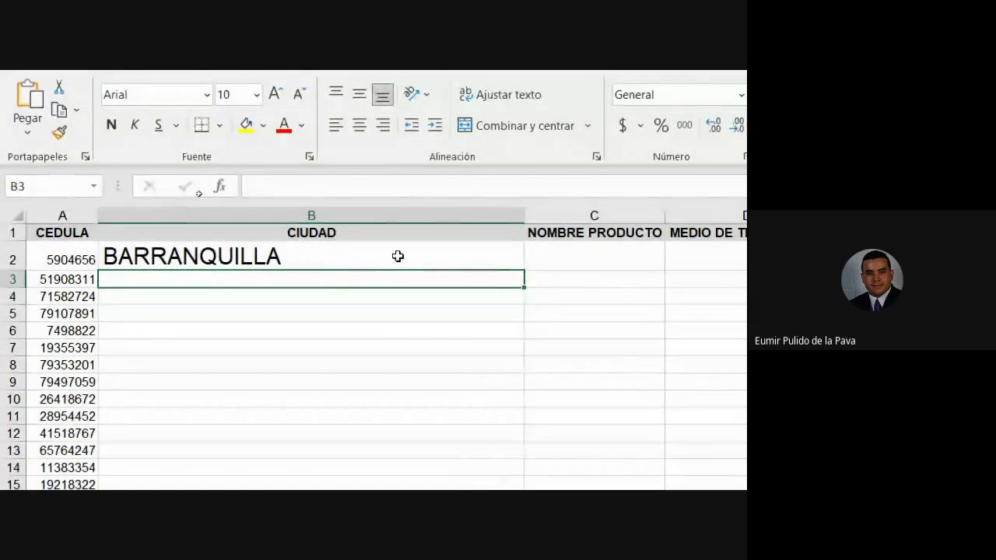
click(397, 256)
key(shift+Right)
key(shift+Right)
key(shift+Right)
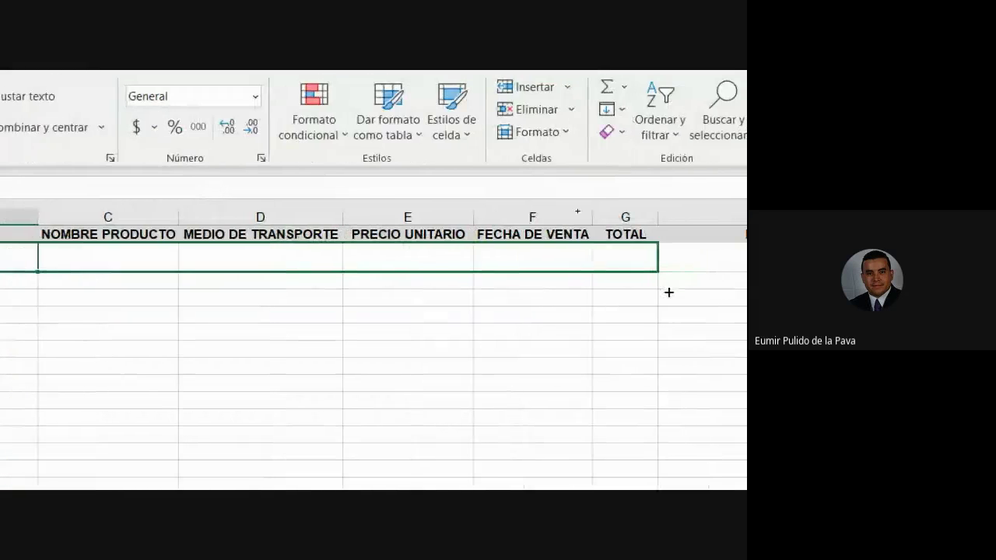
- Fill the B2 lookup across row 2 to G2 and widen column C
key(ctrl+d)
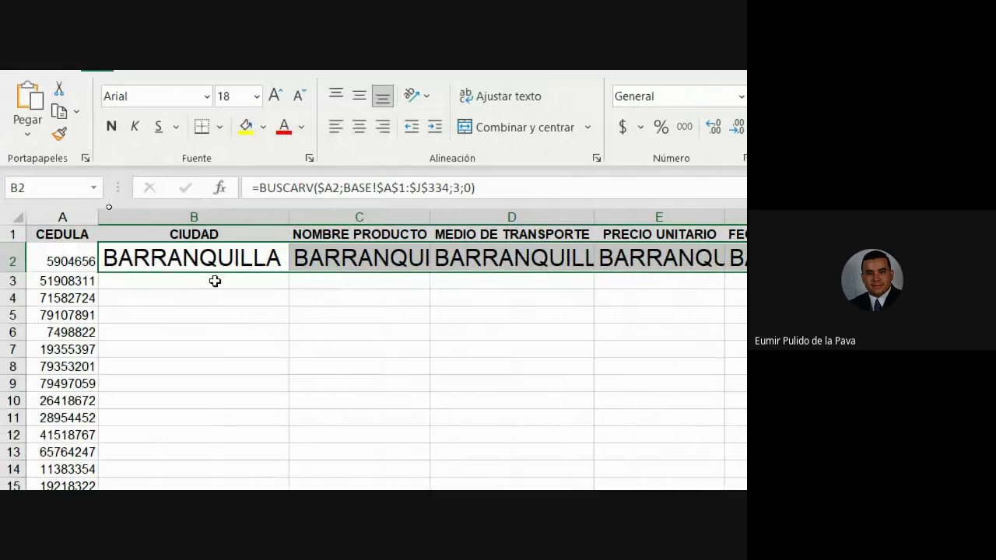
double_click(366, 256)
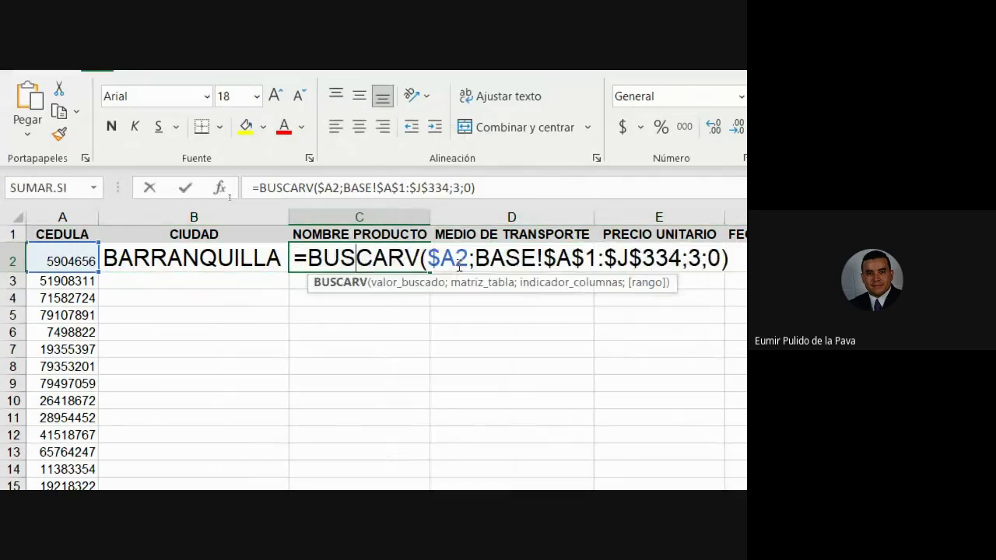
double_click(685, 257)
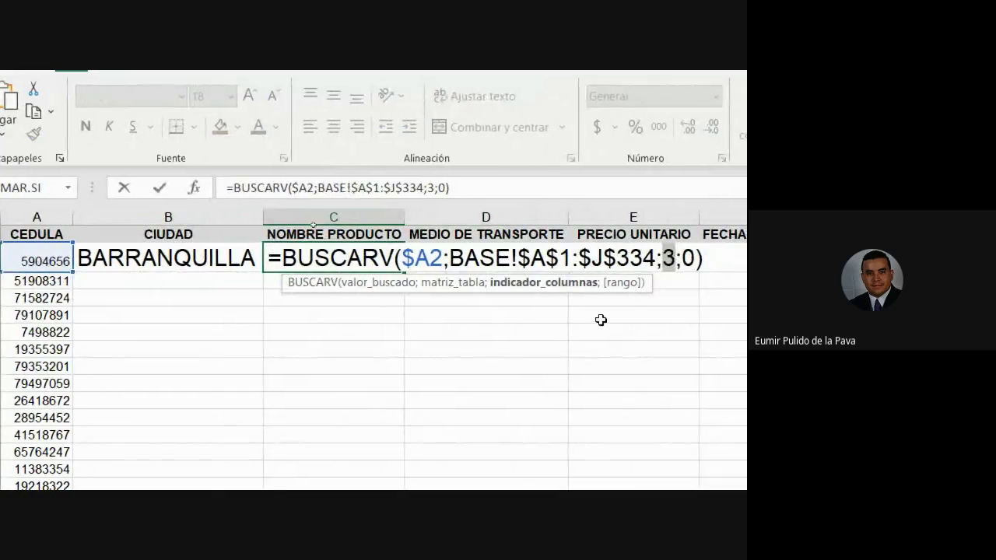
key(Escape)
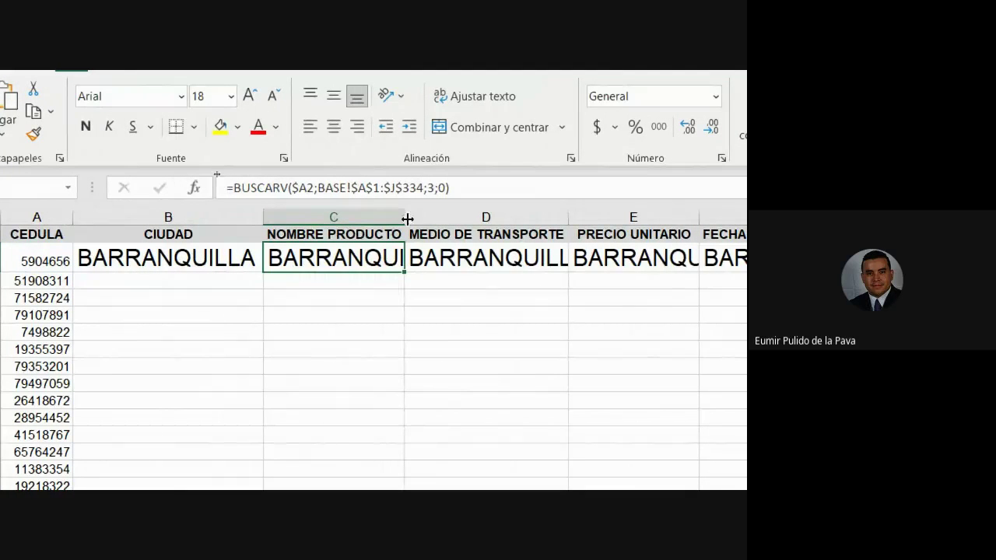
double_click(408, 215)
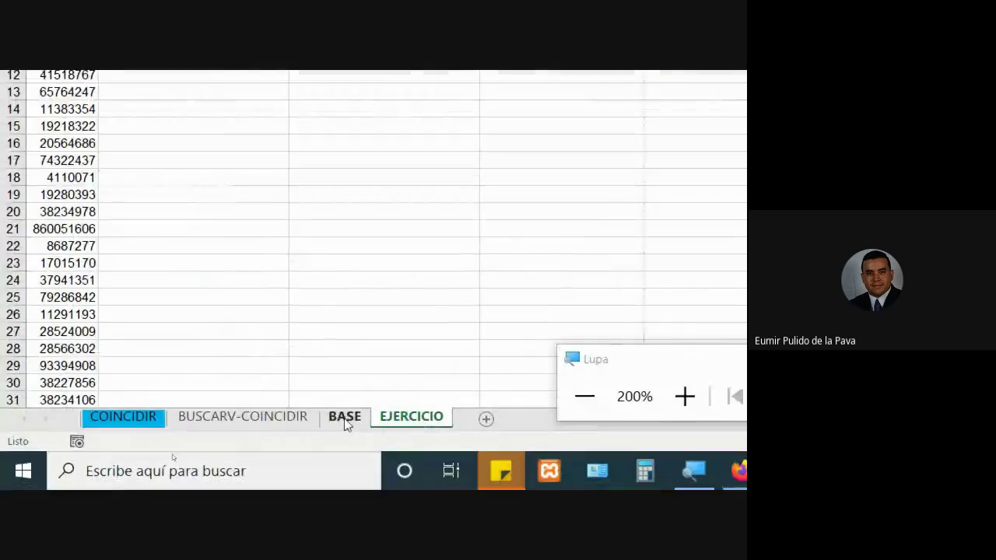
- On BASE, count columns from CEDULA to find NOMBRE PRODUCTO's position
click(345, 418)
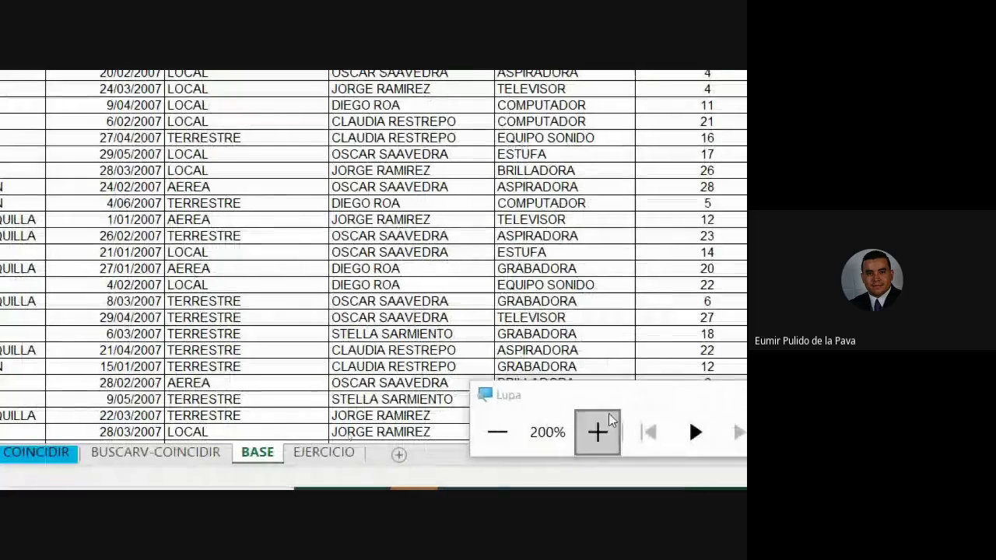
click(501, 431)
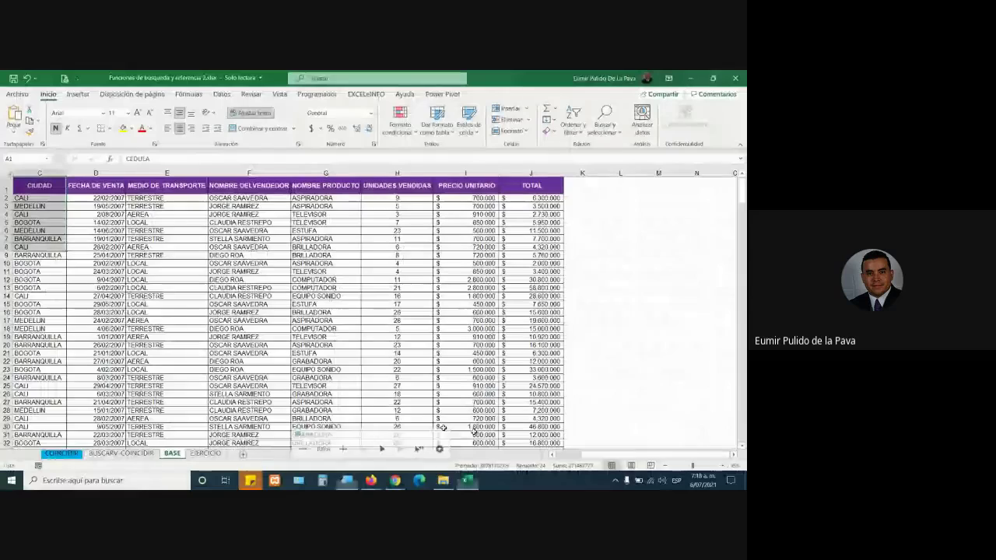
scroll(234, 311, left, 2)
click(33, 171)
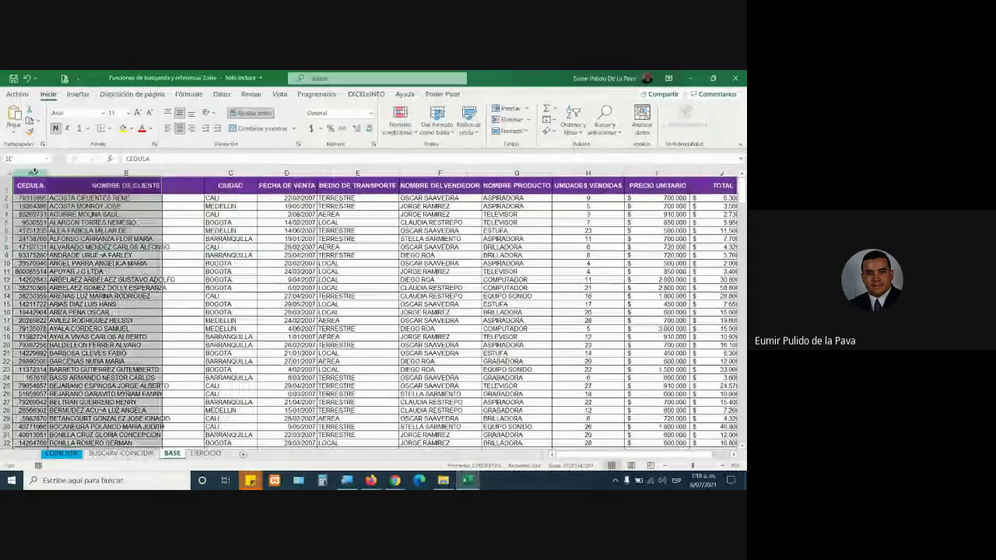
click(308, 172)
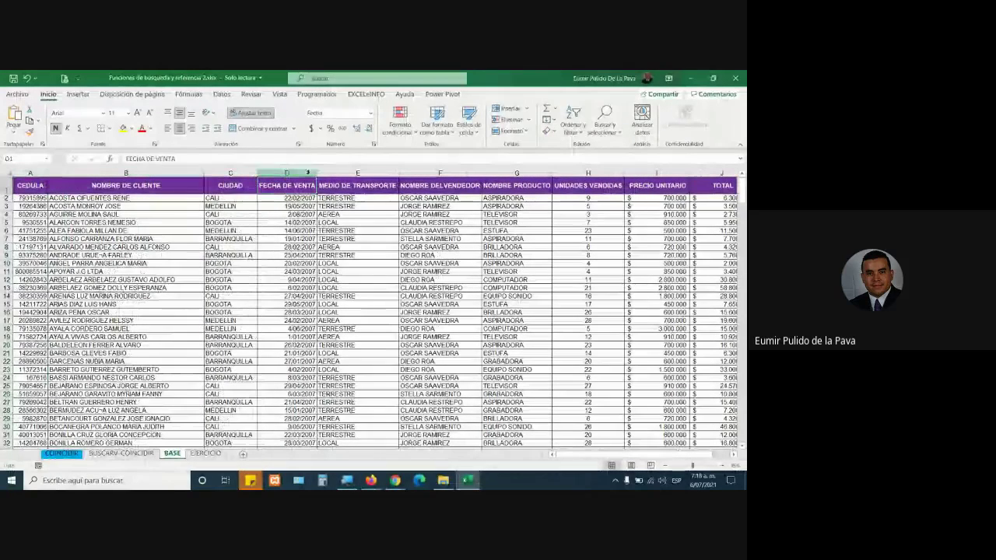
click(353, 173)
click(458, 173)
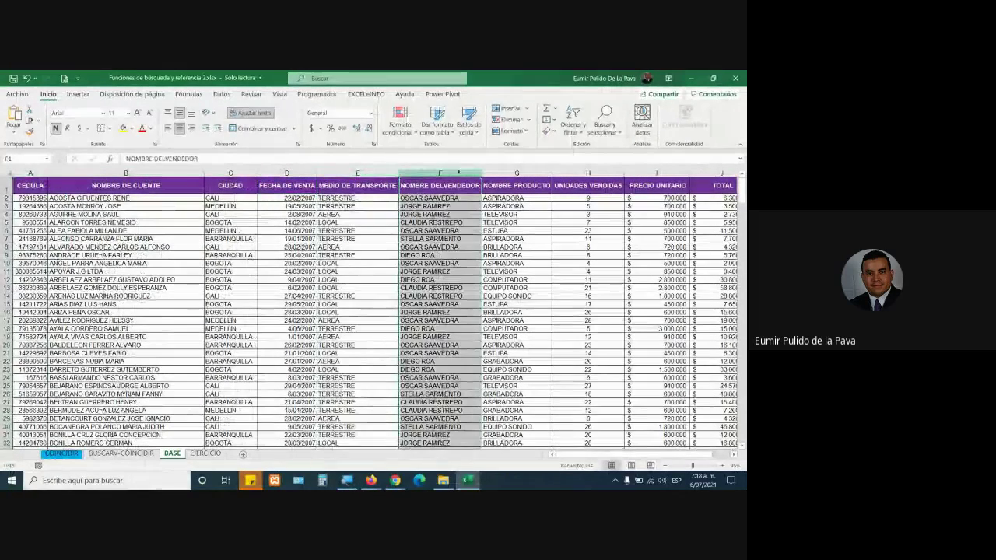
click(517, 173)
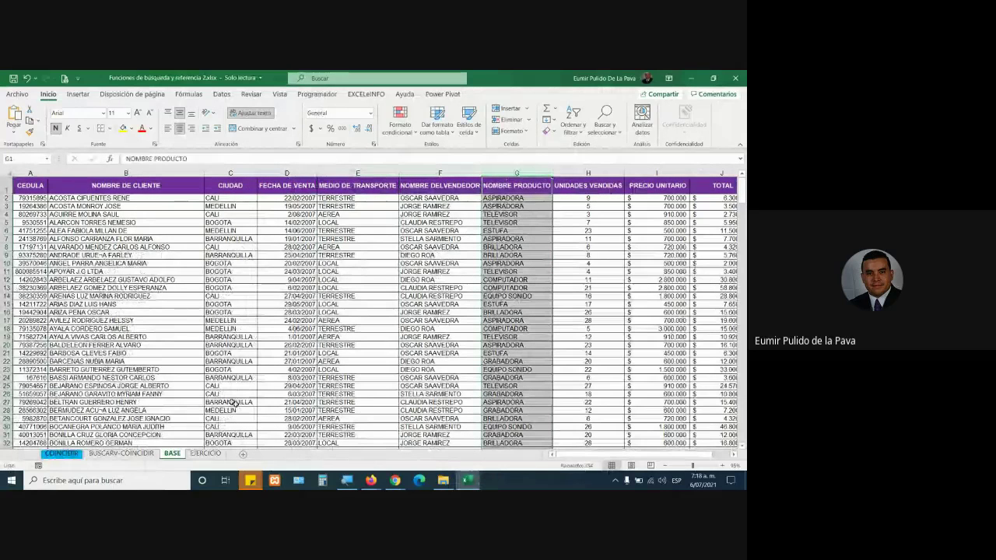
- Change C2's BUSCARV column index from 3 to 7 so it returns TELEVISOR
click(206, 453)
double_click(227, 193)
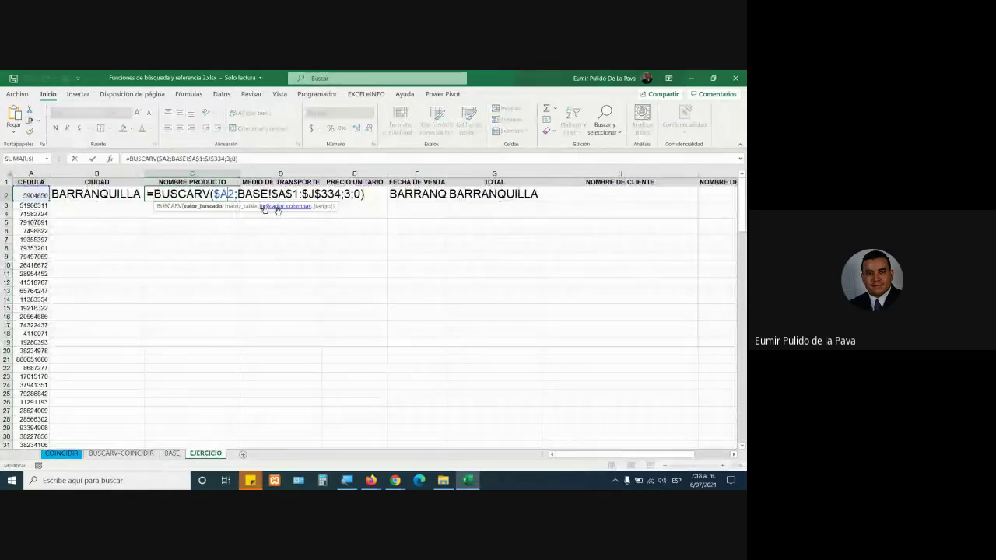
click(351, 193)
key(BackSpace)
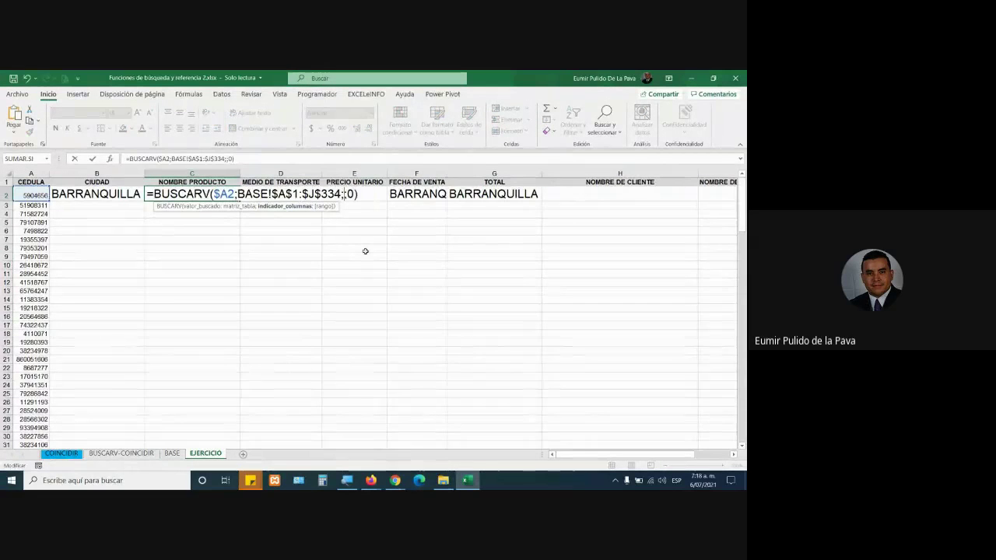
text(7)
key(Return)
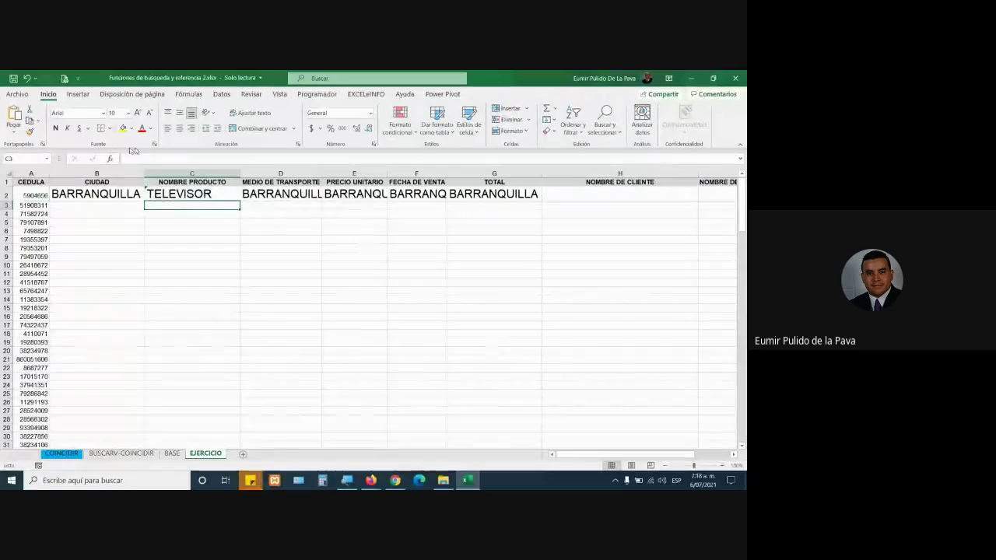
- Check where the CIUDAD column sits in BASE, then inspect D2's lookup formula
click(171, 453)
click(230, 173)
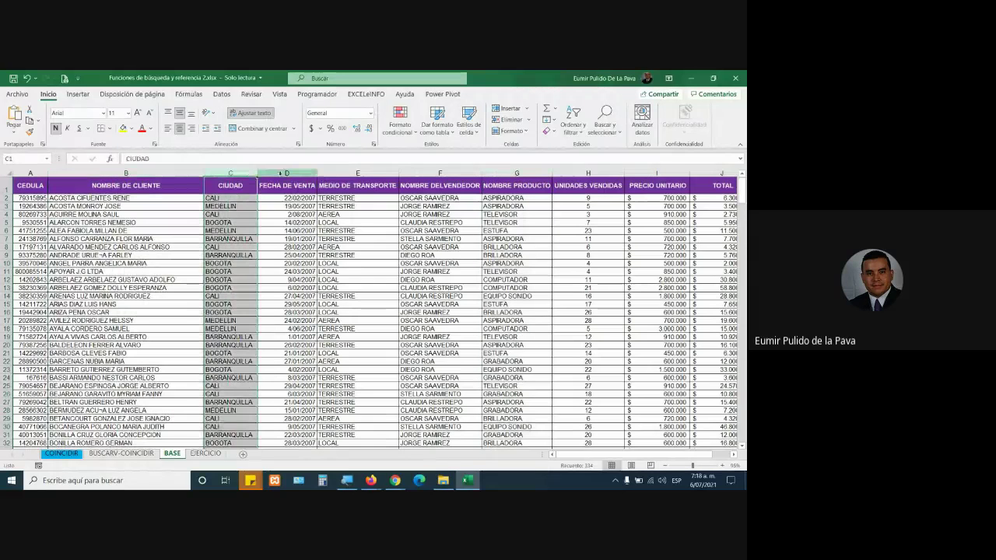
drag(280, 173, 358, 173)
key(ctrl+Page_Down)
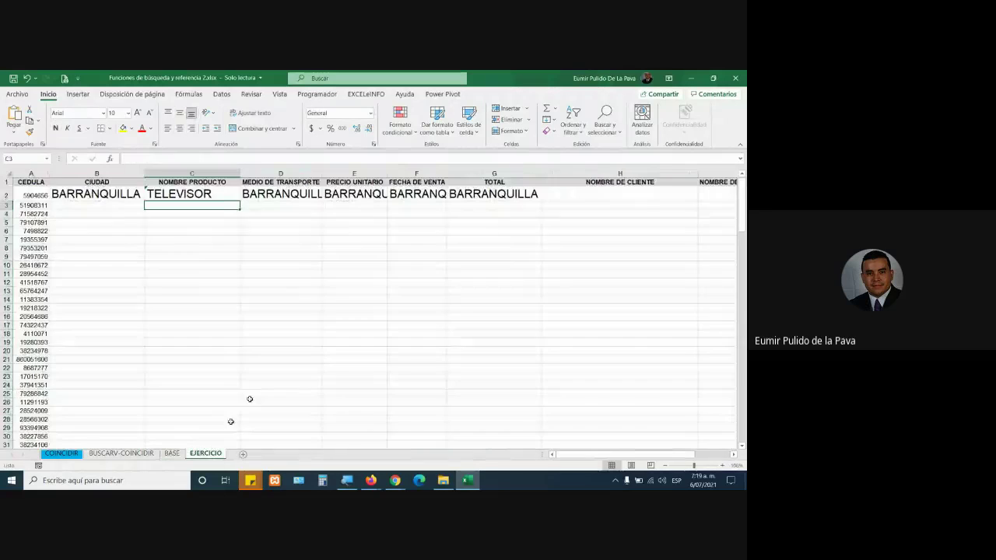
click(298, 201)
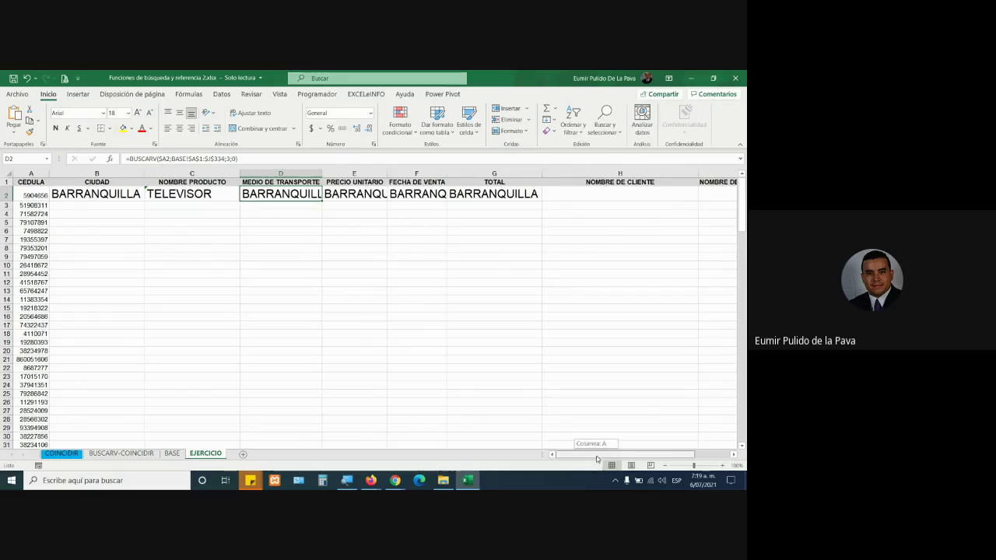
- Autofit columns E, D and F so BARRANQUILLA fits
mouse_move(665, 455)
mouse_down()
mouse_move(700, 455)
mouse_move(665, 455)
mouse_up()
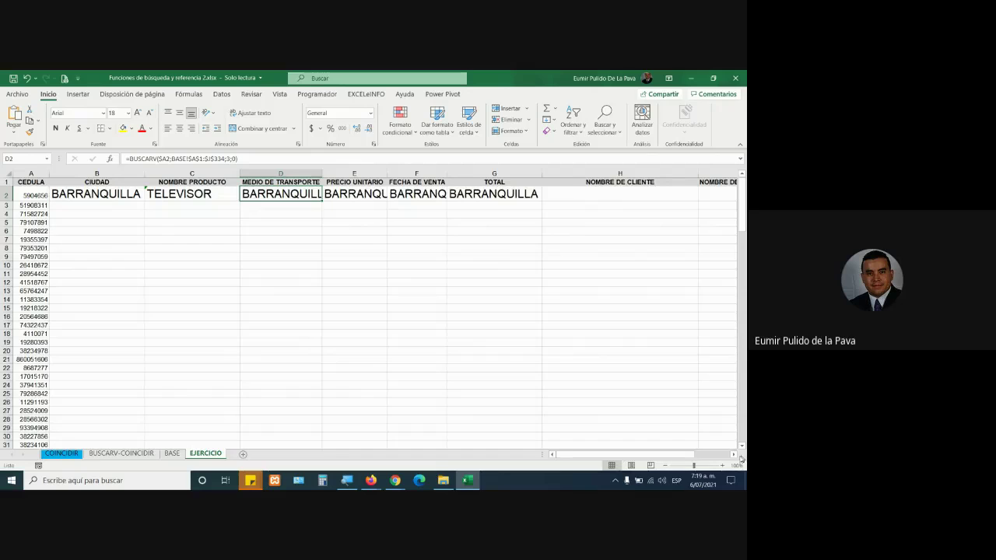
click(733, 455)
click(734, 455)
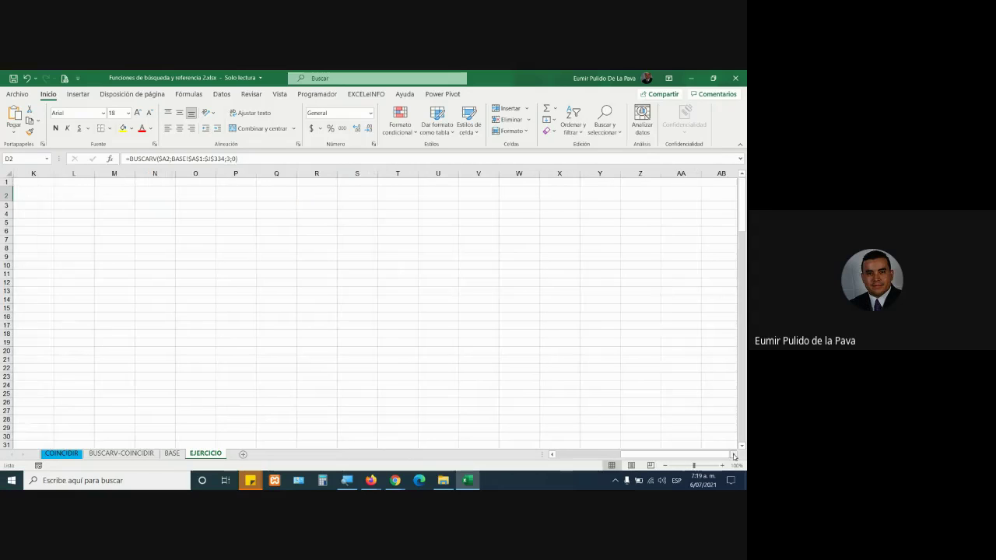
drag(678, 461, 613, 459)
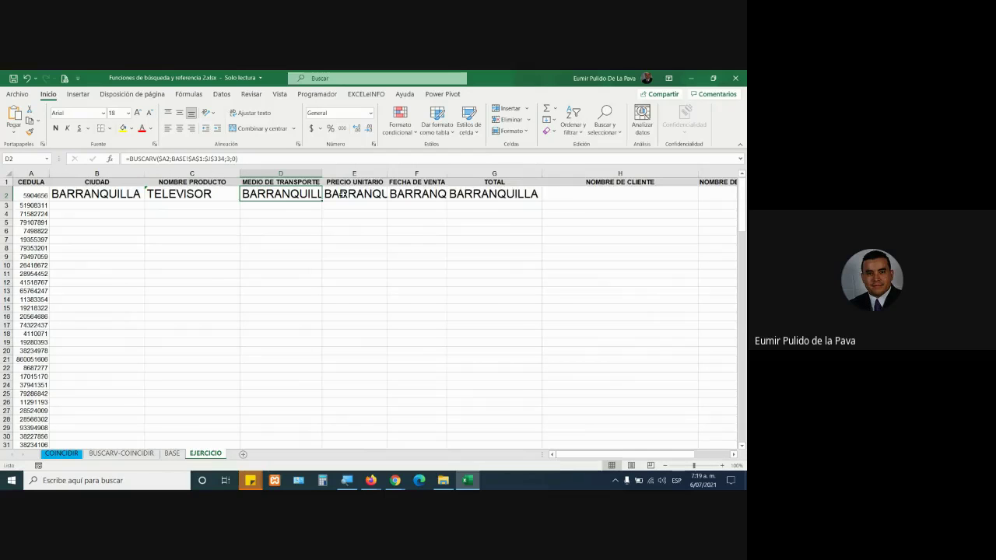
double_click(388, 178)
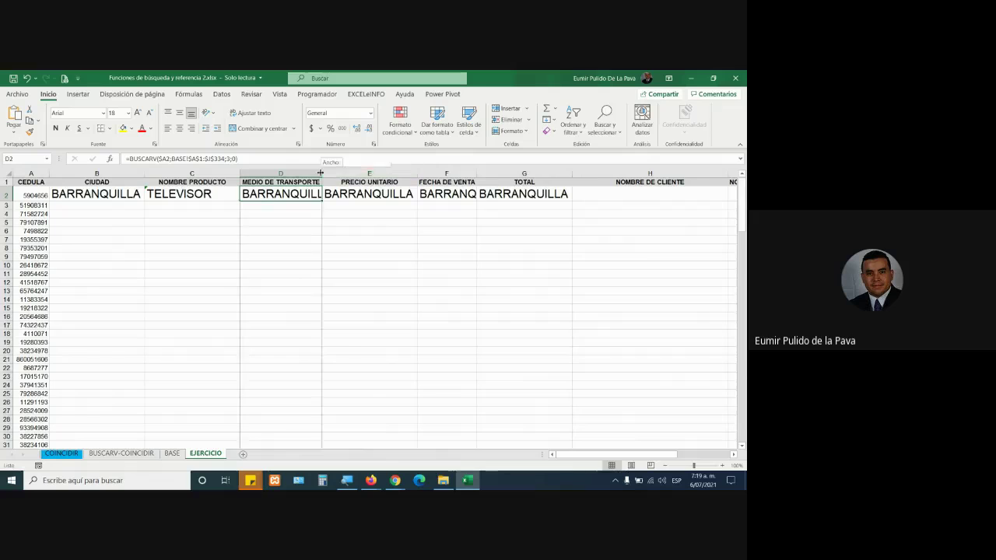
double_click(322, 178)
double_click(490, 172)
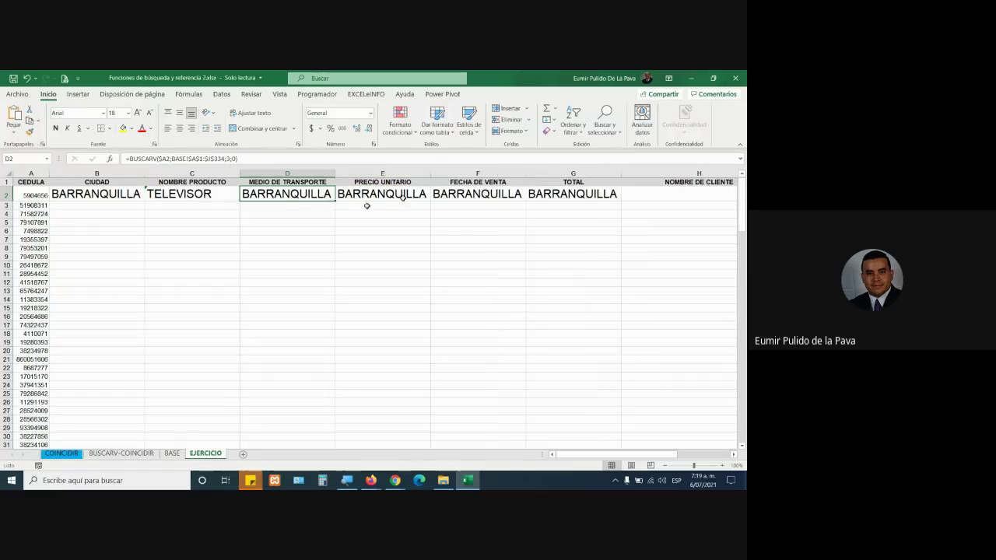
- Review D2's BUSCARV column index 3 and confirm the formula
double_click(286, 196)
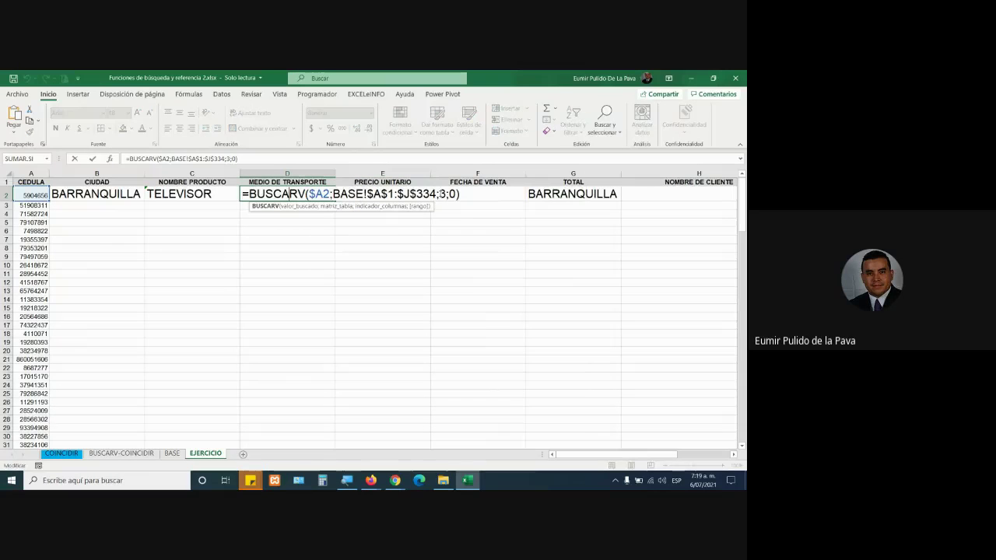
double_click(442, 194)
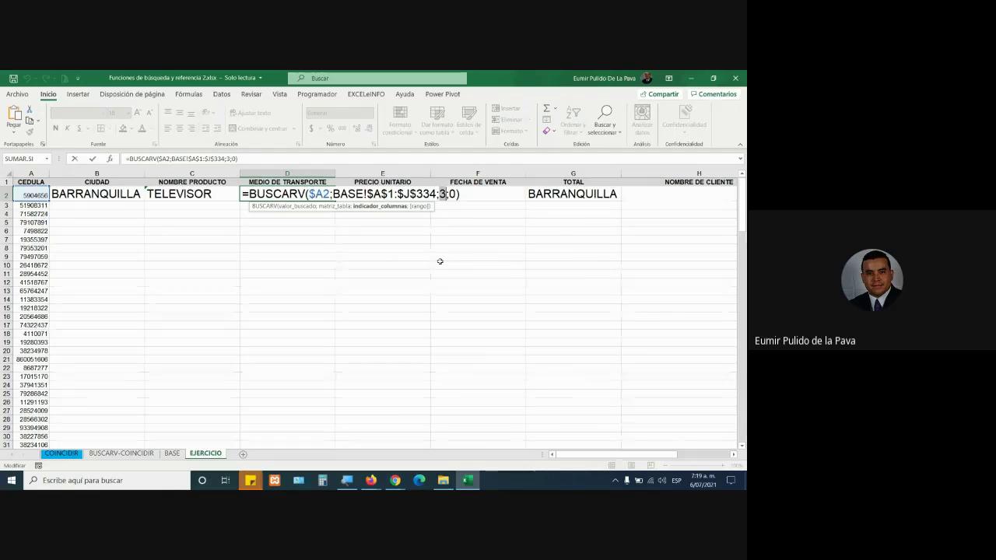
key(ctrl+Return)
- Count the BASE columns from CEDULA across to PRECIO UNITARIO for E2's lookup
click(96, 194)
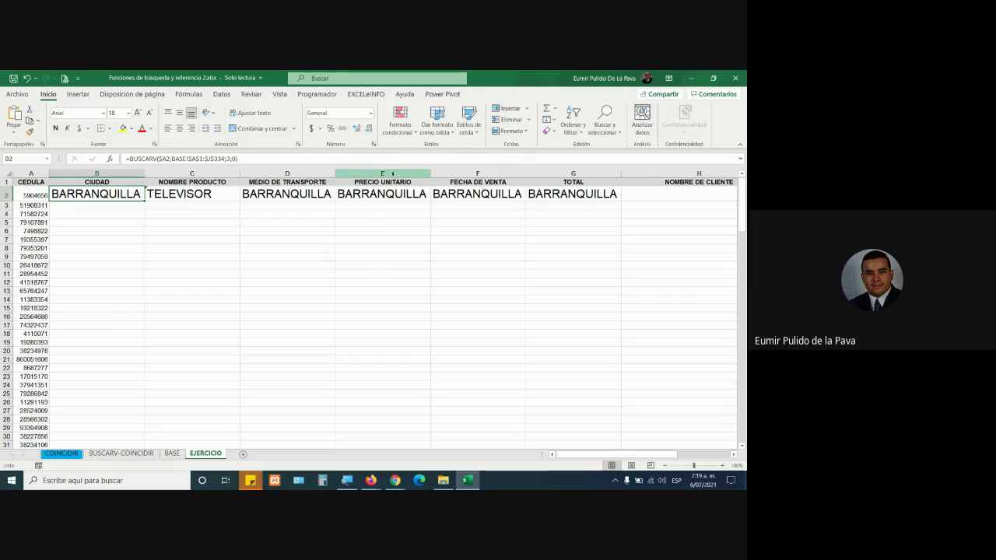
click(382, 173)
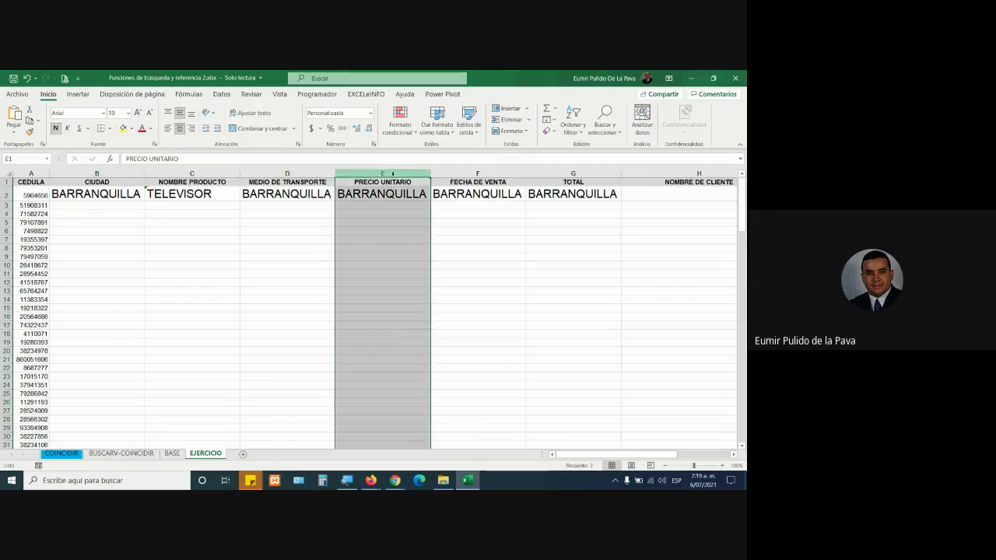
click(171, 454)
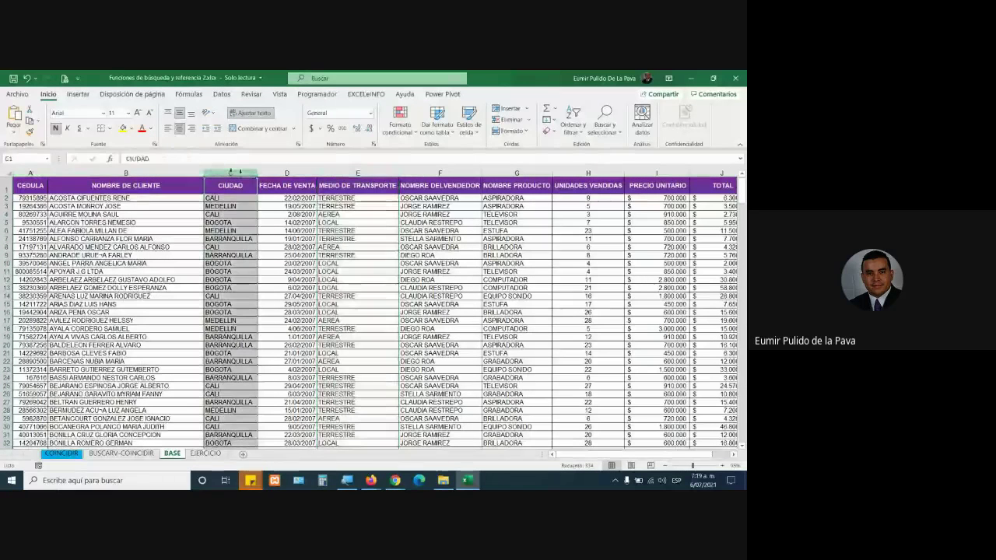
click(286, 172)
click(346, 173)
click(437, 173)
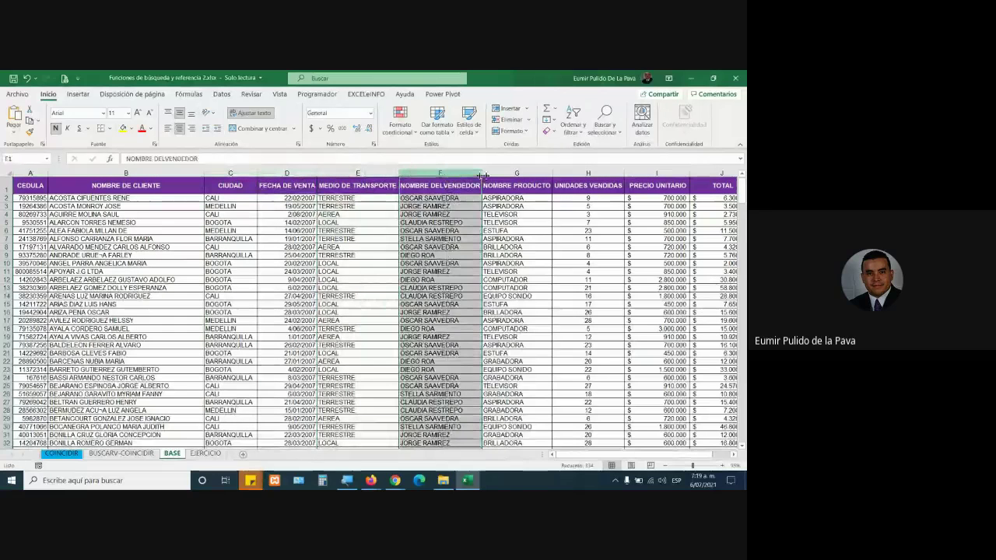
click(515, 173)
click(588, 172)
click(656, 173)
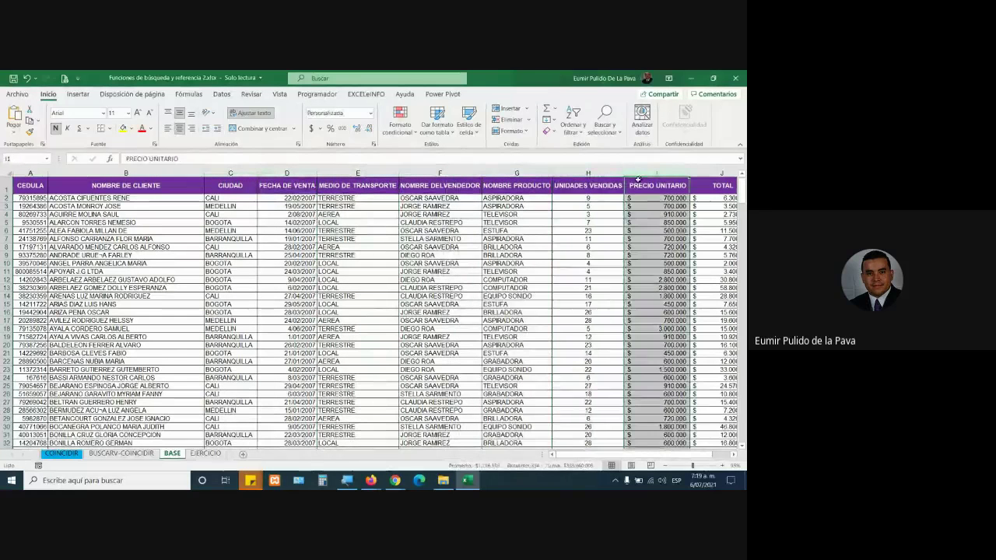
click(207, 453)
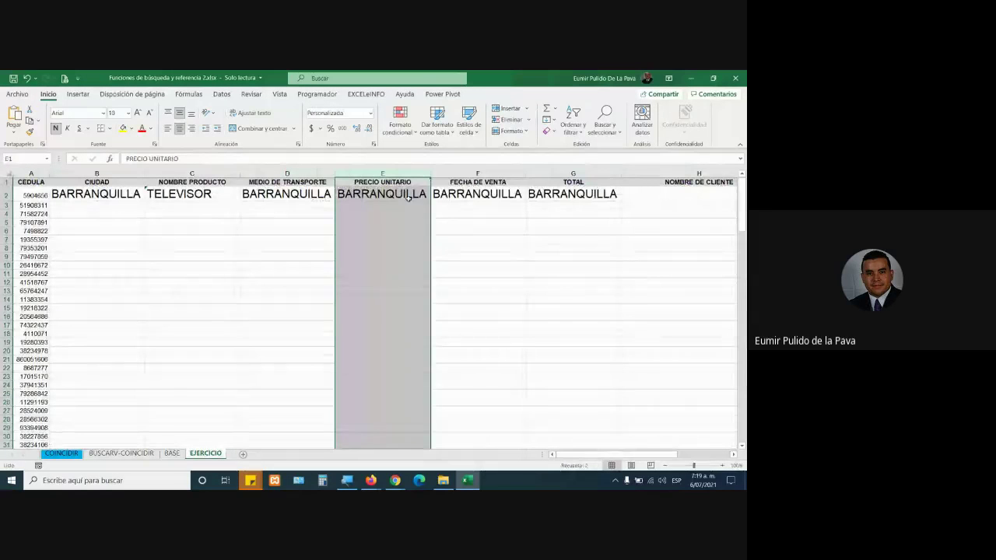
- Change E2's BUSCARV column index to PRECIO UNITARIO so it returns 910000
double_click(381, 194)
click(536, 193)
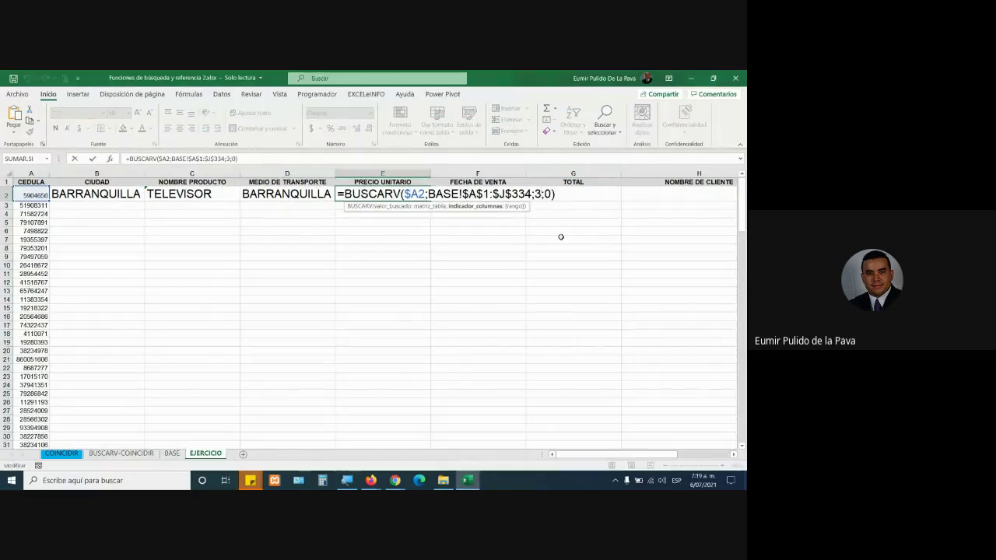
key(Return)
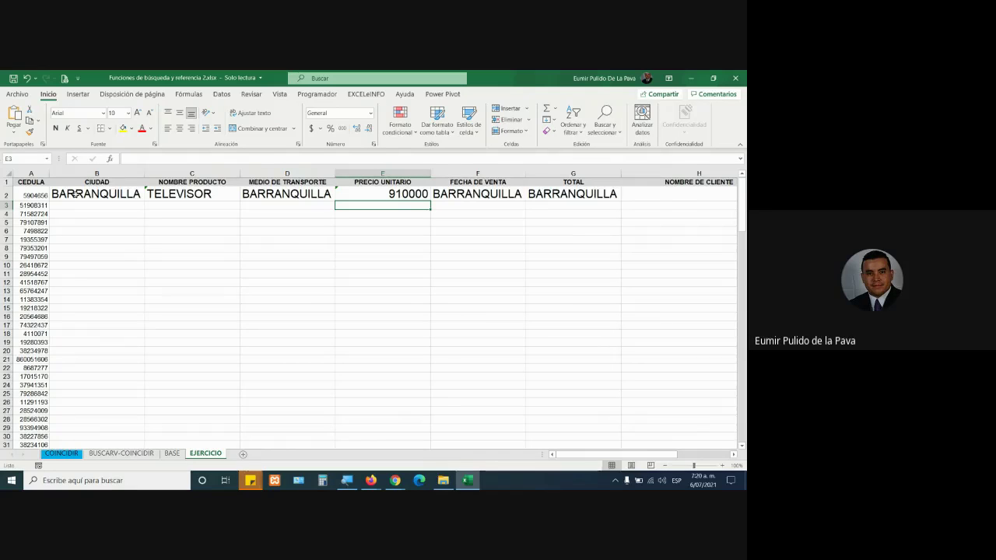
- Revise the column-number argument in the EJERCICIO lookup formulas of B2 and G2
double_click(120, 195)
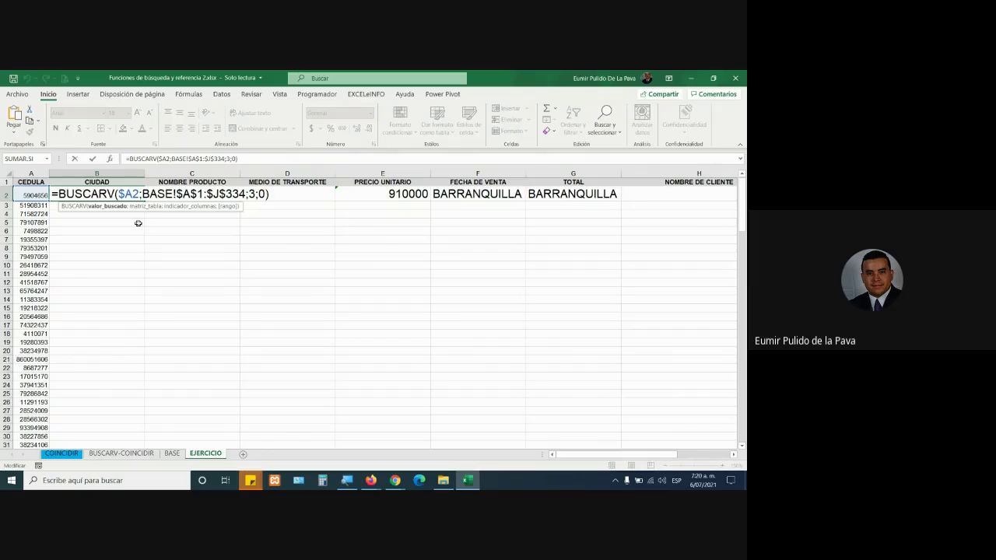
double_click(252, 193)
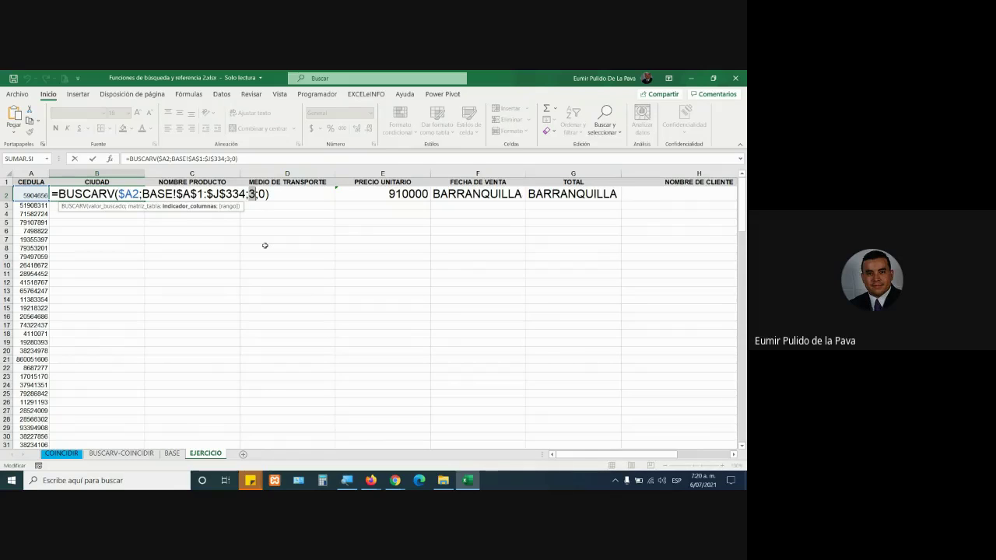
key(ctrl+Return)
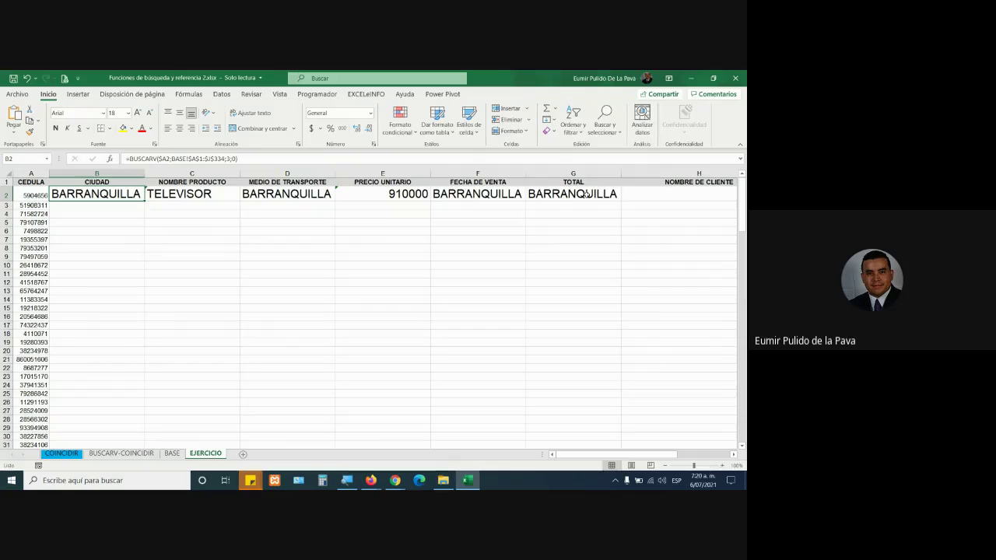
double_click(586, 193)
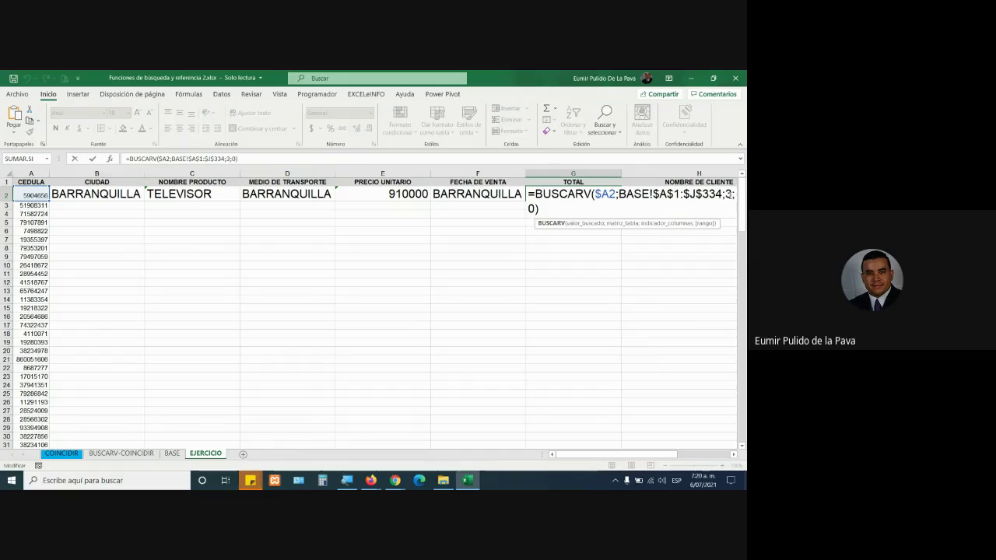
double_click(728, 193)
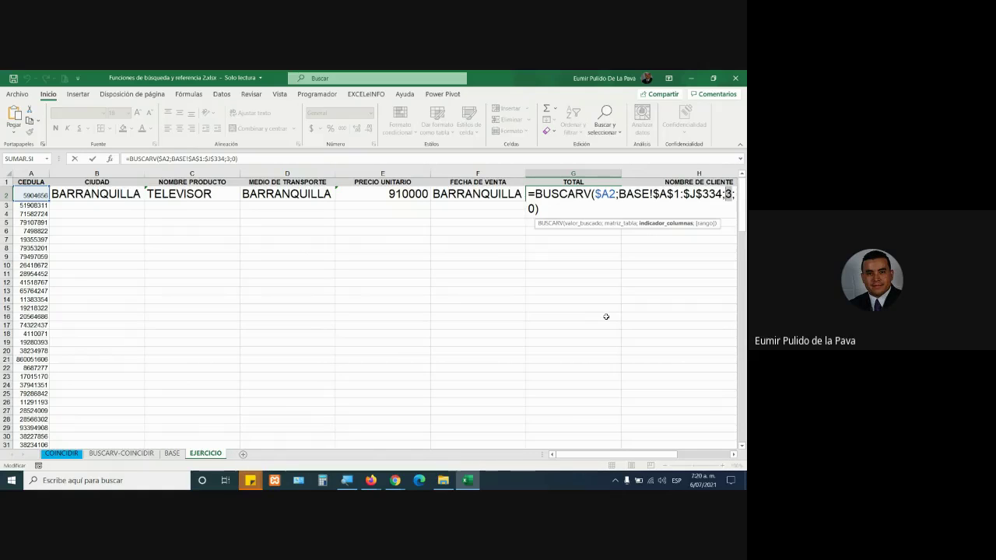
key(ctrl+Return)
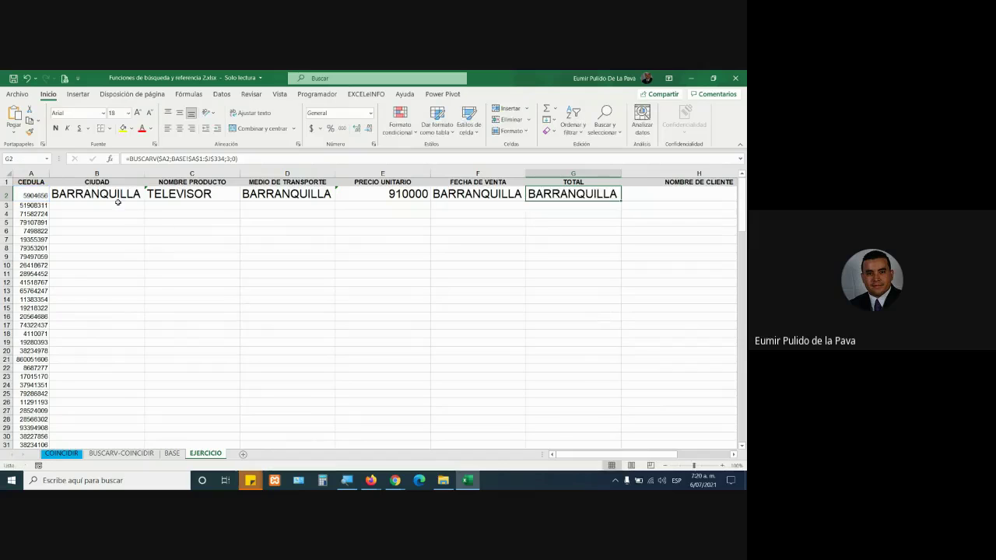
double_click(116, 195)
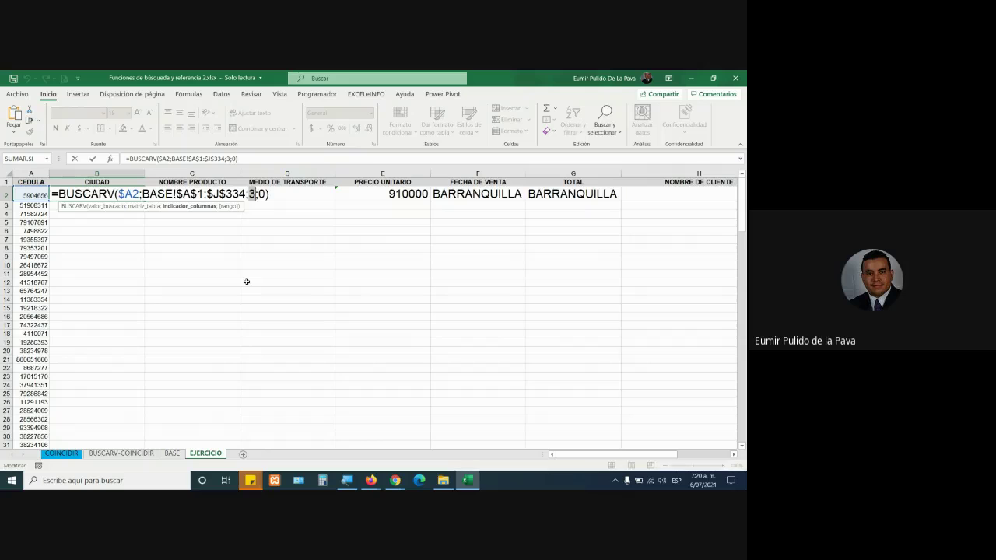
key(Return)
- Check the BASE header row, then point B2's column argument at the BUSCARV-COINCIDIR sheet
click(172, 453)
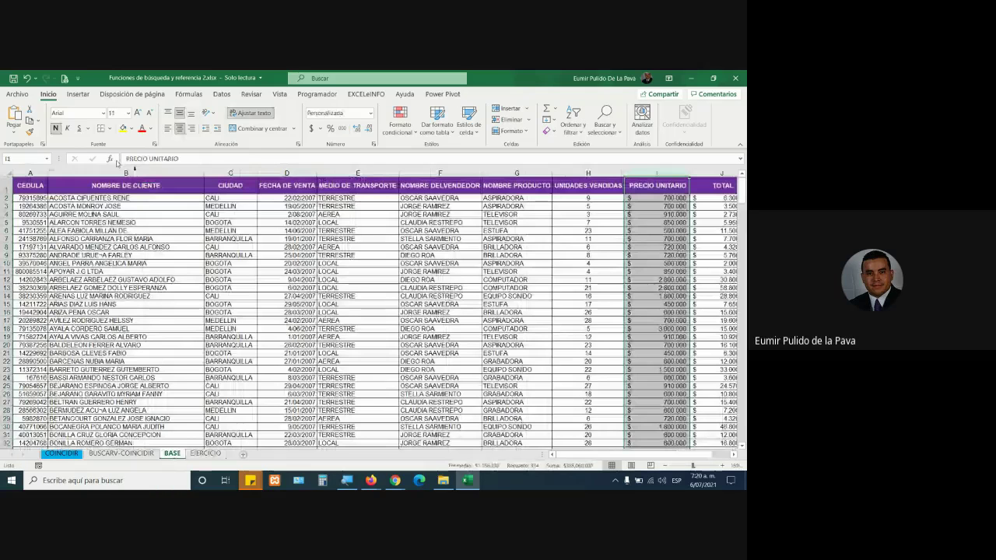
drag(31, 185, 556, 189)
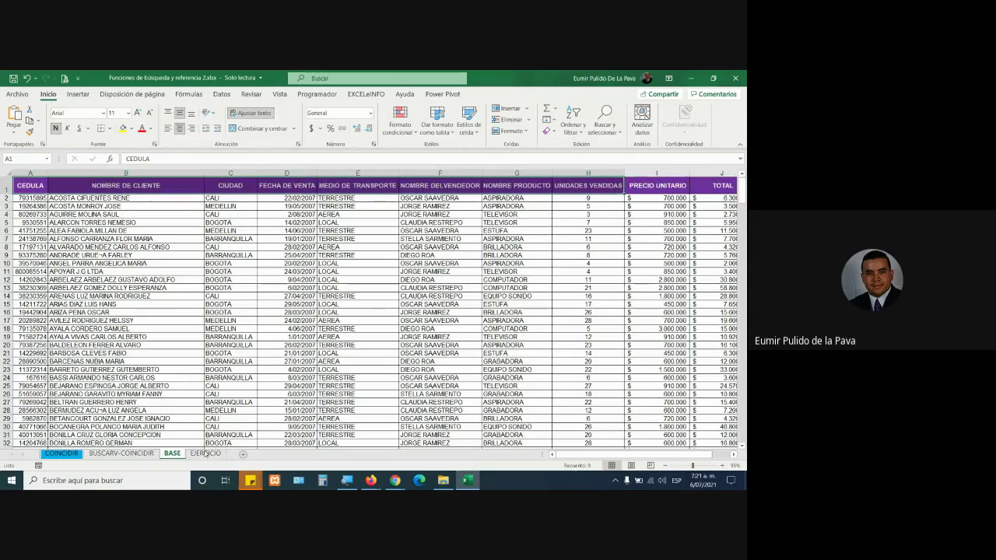
click(206, 453)
double_click(125, 192)
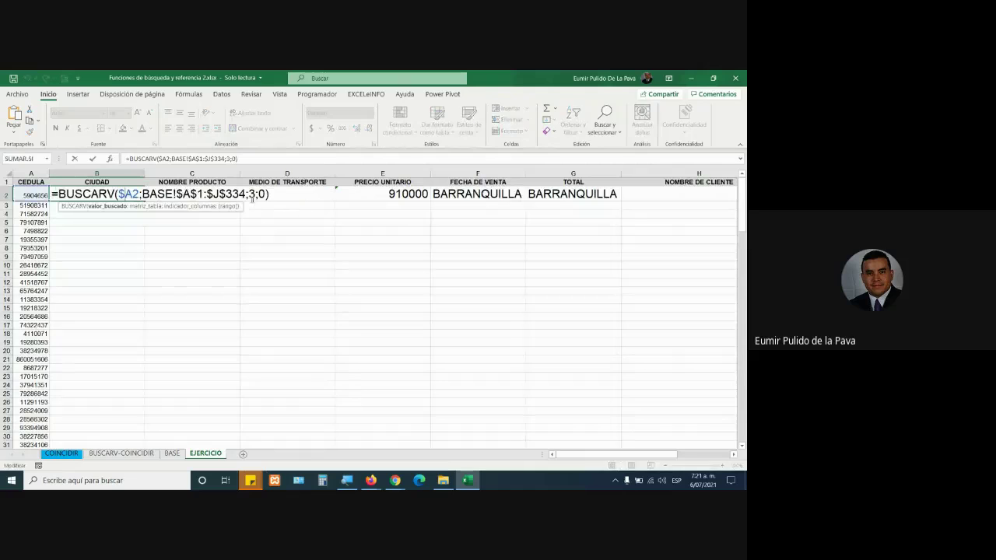
double_click(251, 194)
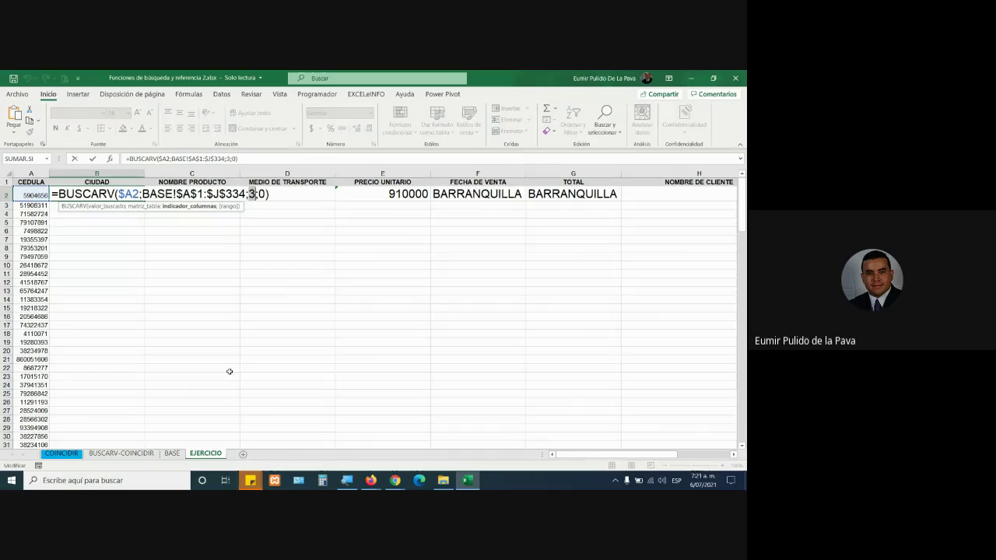
click(134, 452)
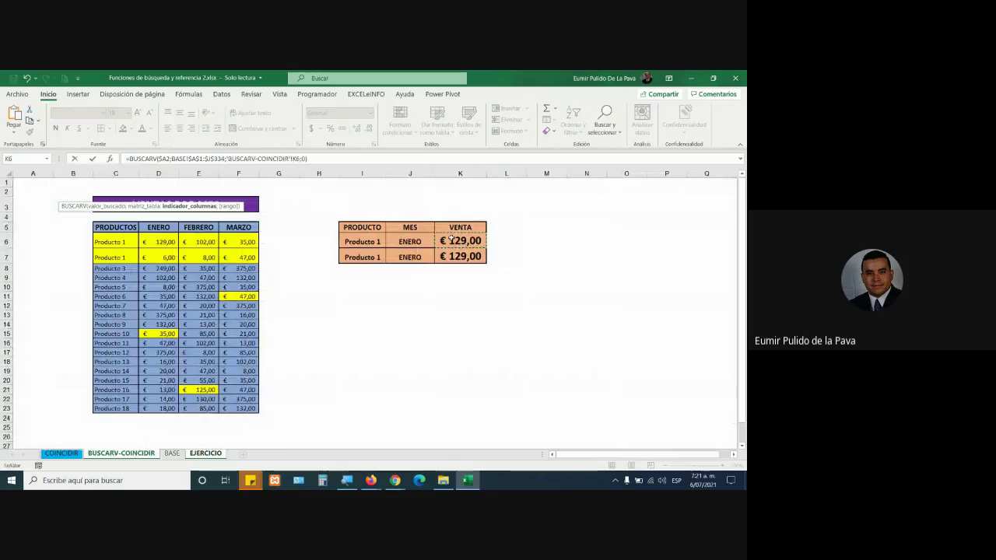
- Commit the K6 lookup formula and set Producto 1's month in J6 to FEBRERO (€ 102,00)
key(Escape)
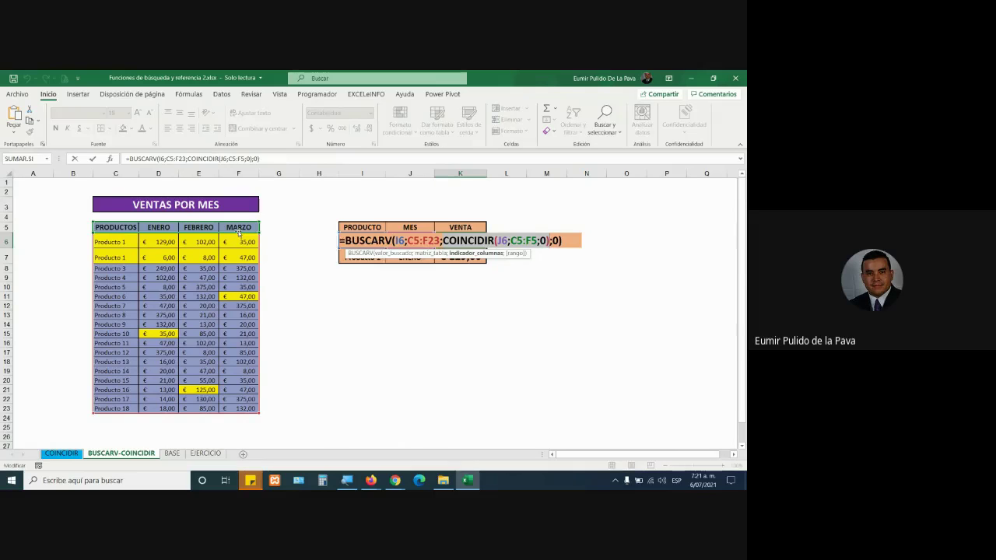
key(Return)
click(409, 243)
click(439, 242)
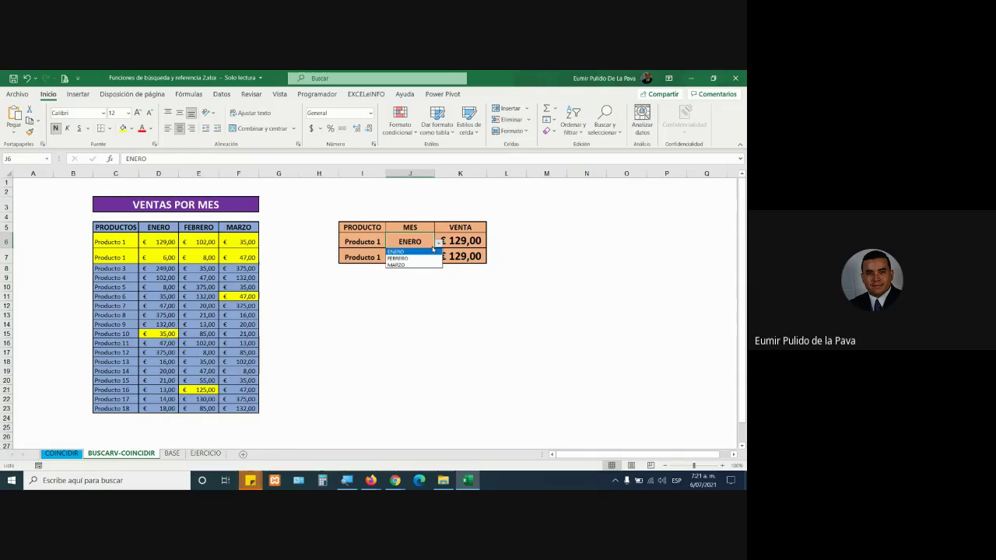
click(411, 266)
click(439, 243)
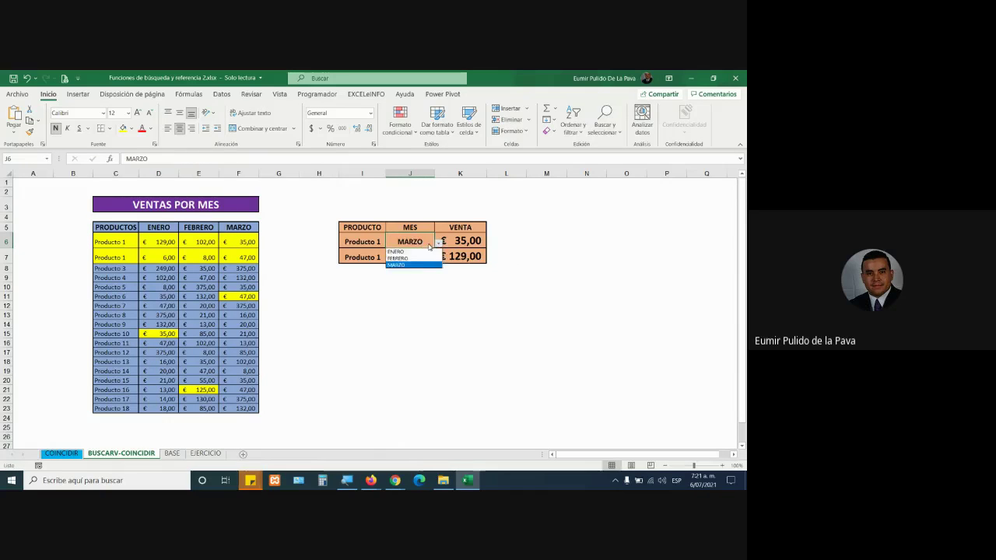
click(419, 258)
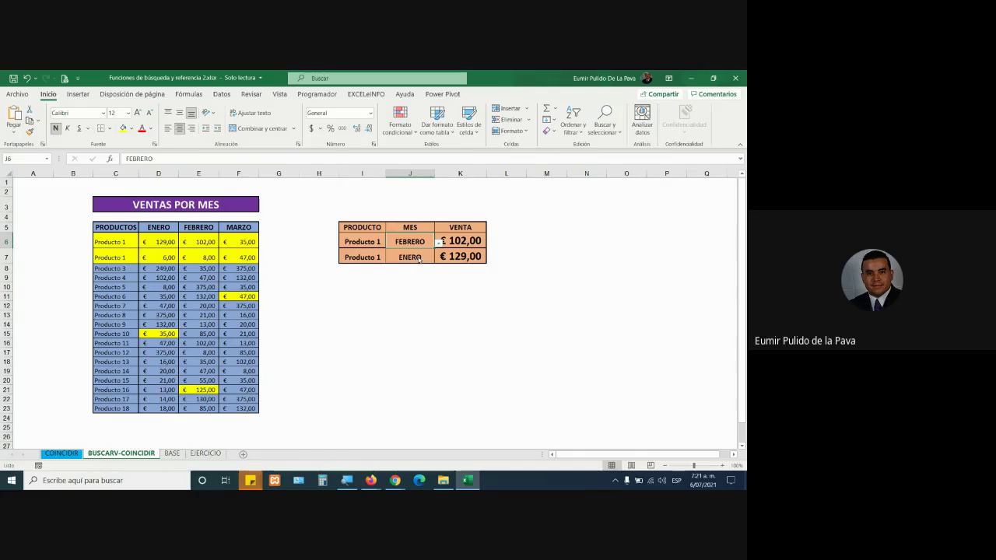
mouse_move(395, 480)
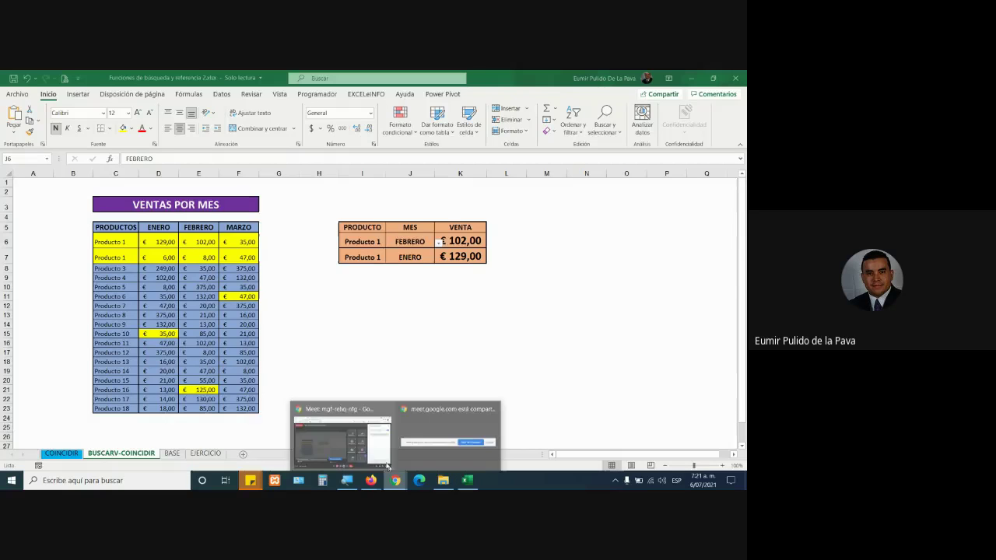
click(338, 435)
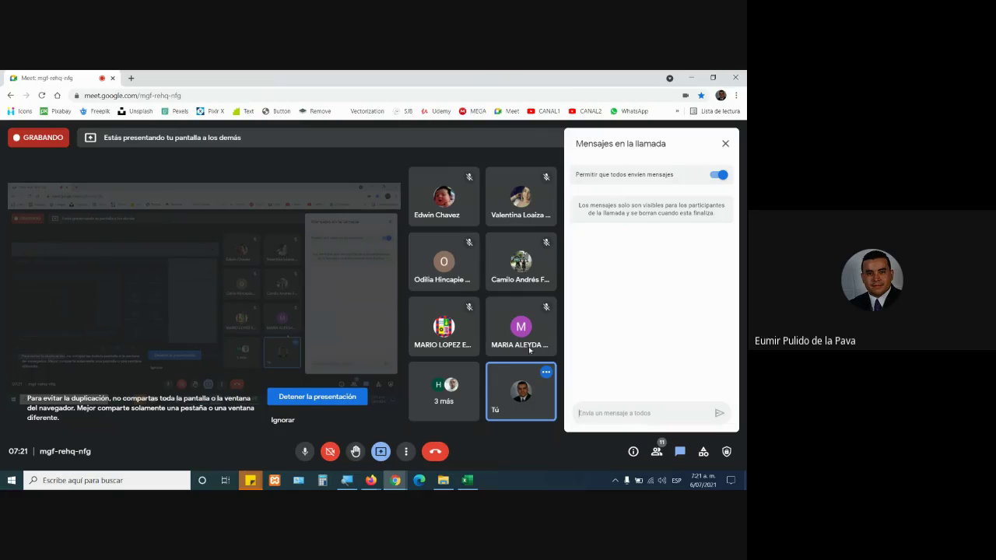
click(467, 480)
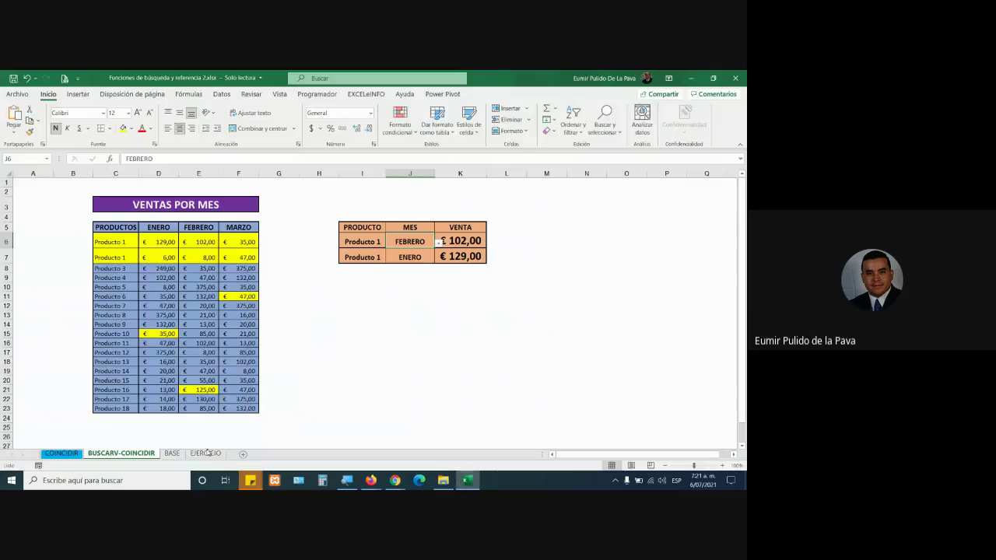
- Review the BASE!$A$1:$J$334 table range in EJERCICIO B2's lookup formula
click(205, 453)
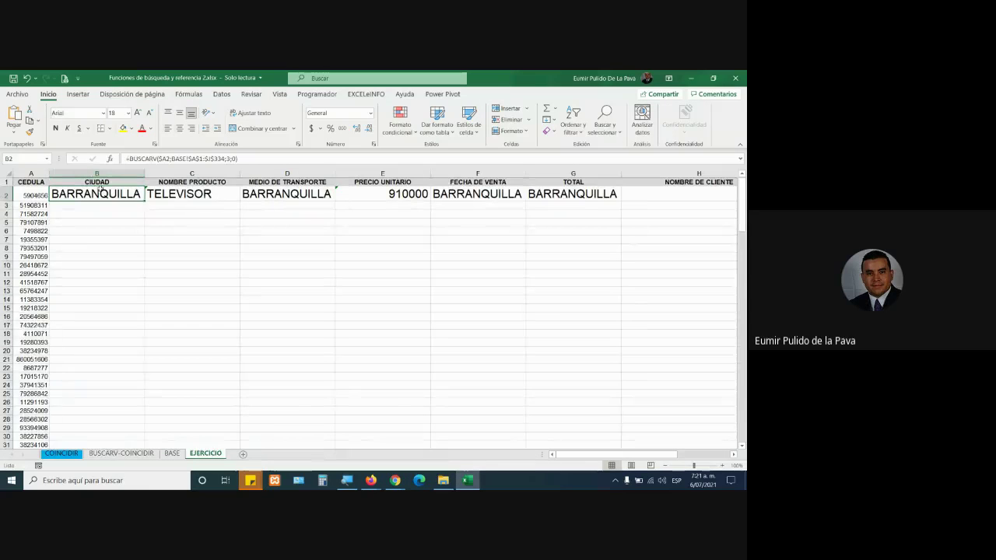
double_click(142, 193)
drag(142, 194, 247, 193)
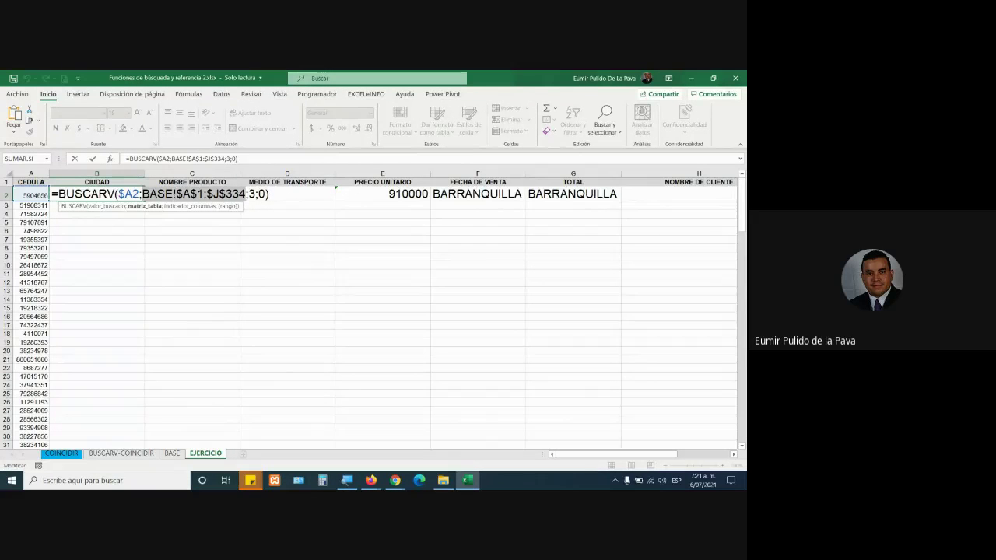
key(ctrl+Return)
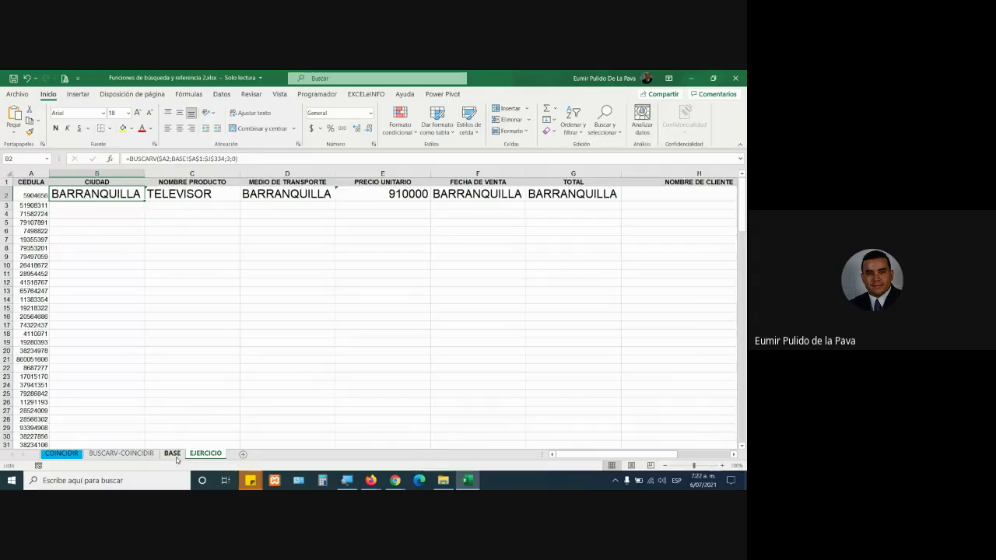
- Select the BASE sheet's table from A1 down to J334
click(172, 454)
drag(29, 186, 529, 488)
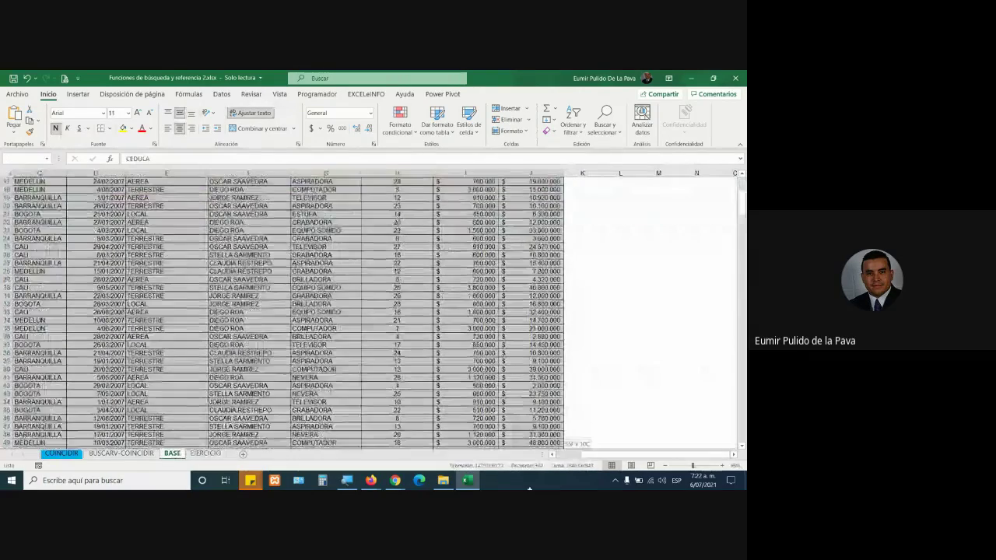
drag(529, 488, 542, 434)
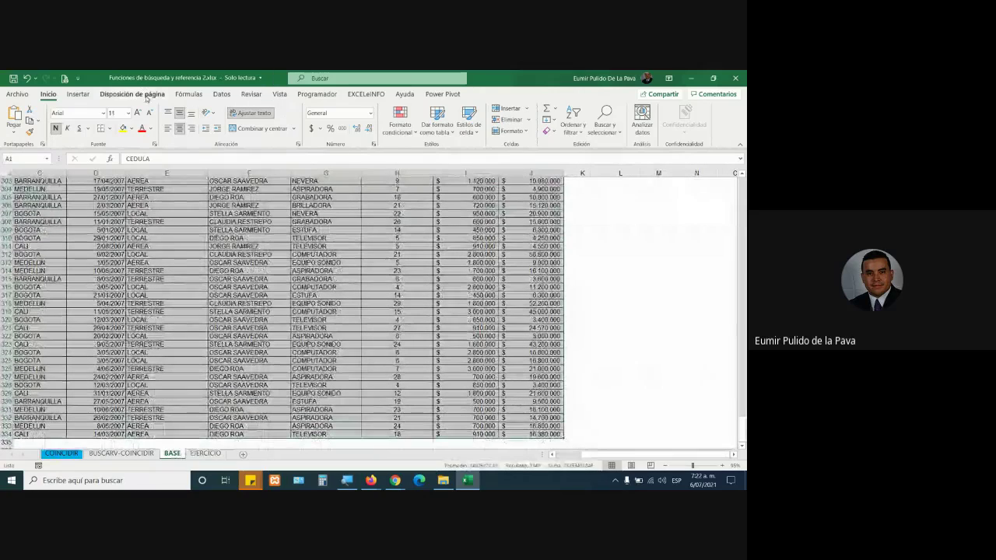
- Create the named range BD for the BASE data table A1:J334
click(189, 94)
click(342, 125)
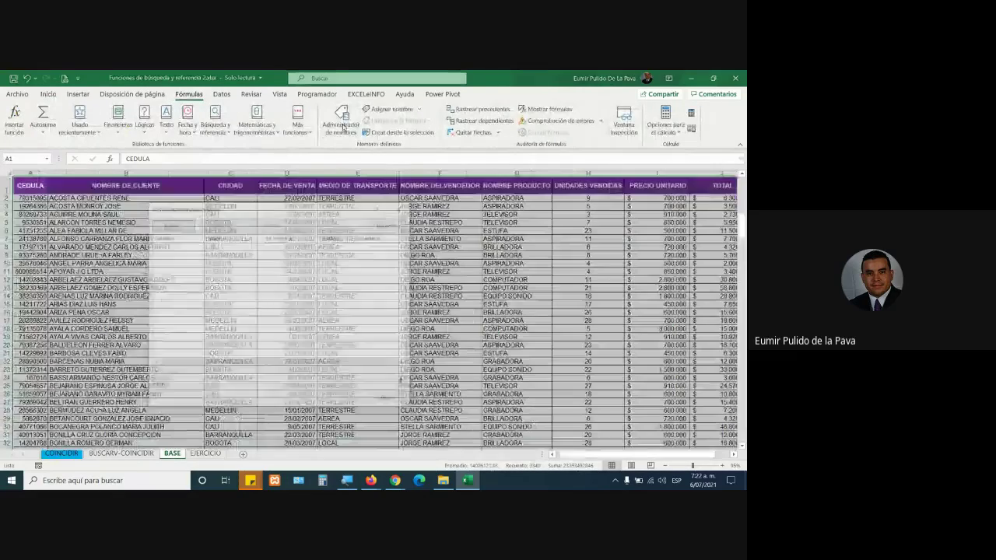
click(169, 225)
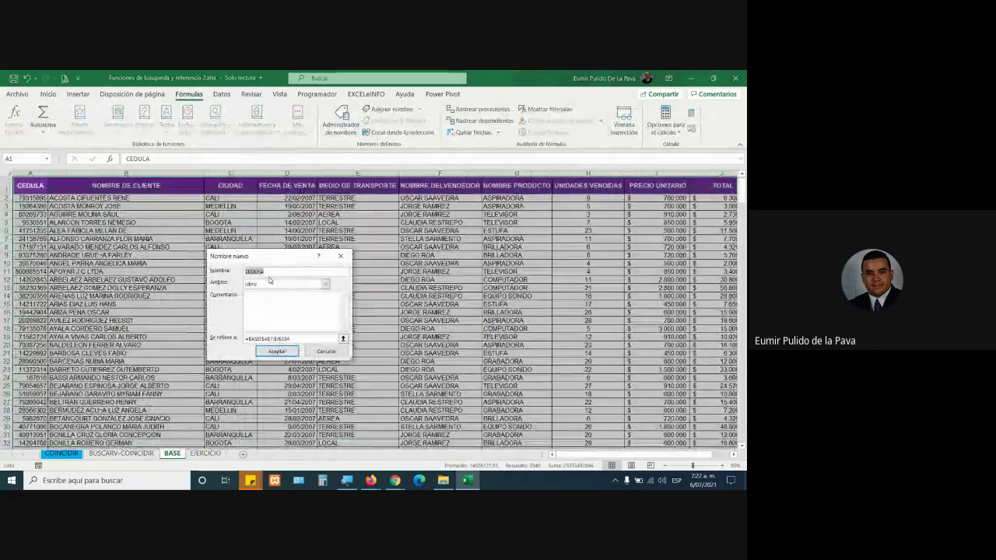
text(BD)
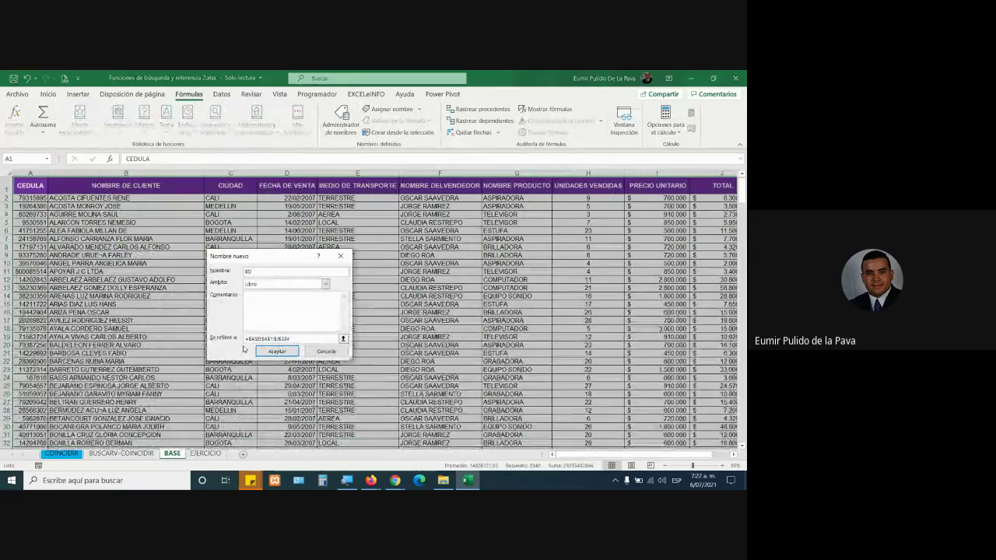
click(277, 351)
- Define ENCABEZADOS as BASE!$A$1:$J$1, then return to the EJERCICIO sheet
click(178, 222)
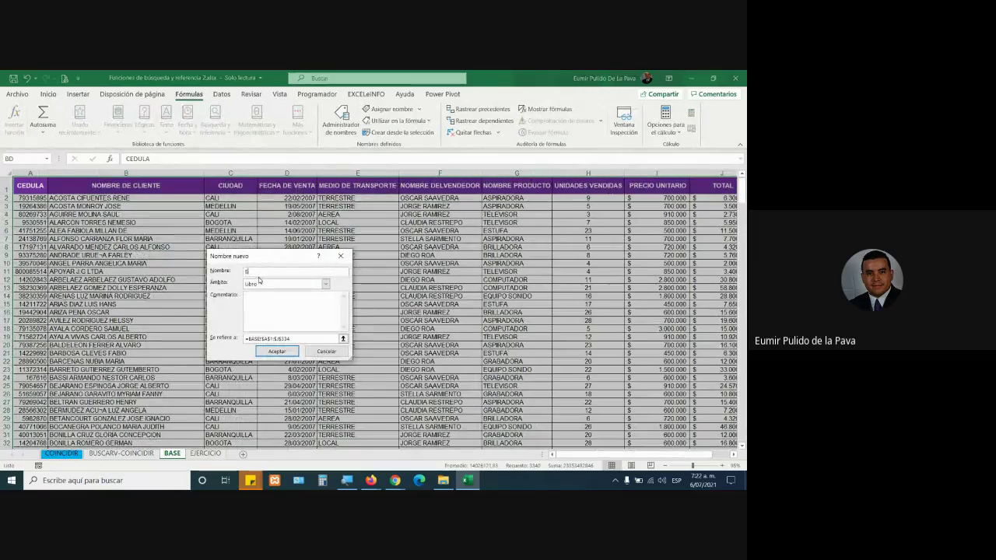
text(NCABEZADOS)
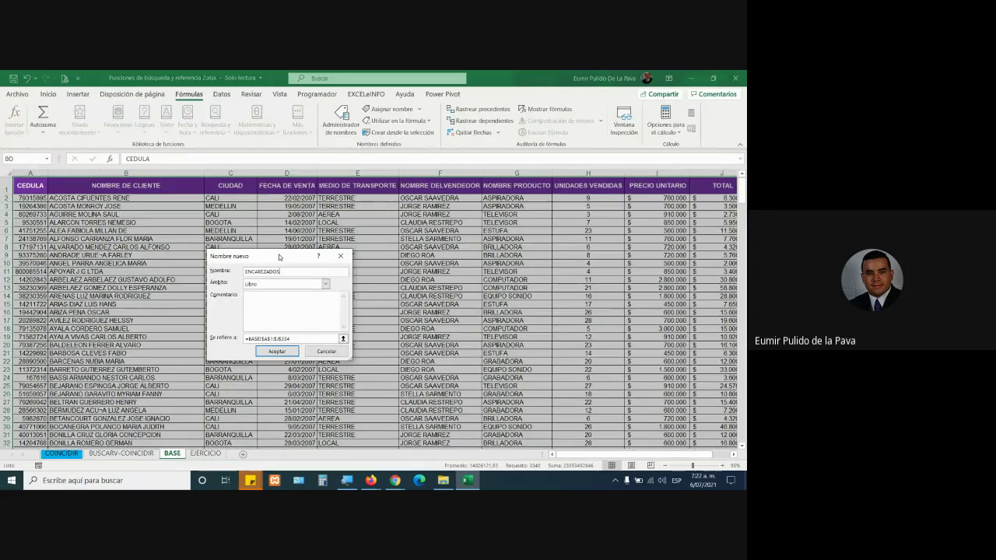
click(292, 339)
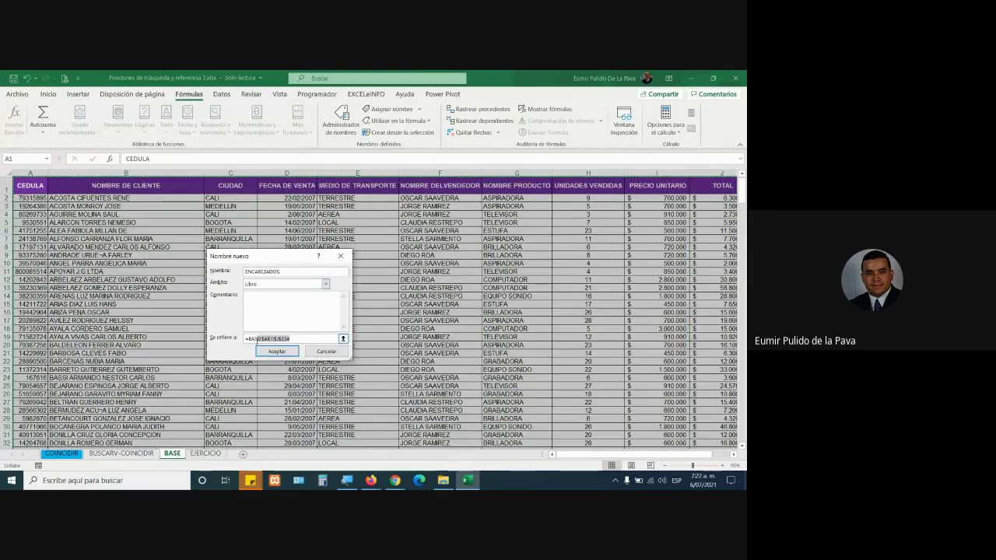
click(27, 185)
drag(26, 185, 581, 201)
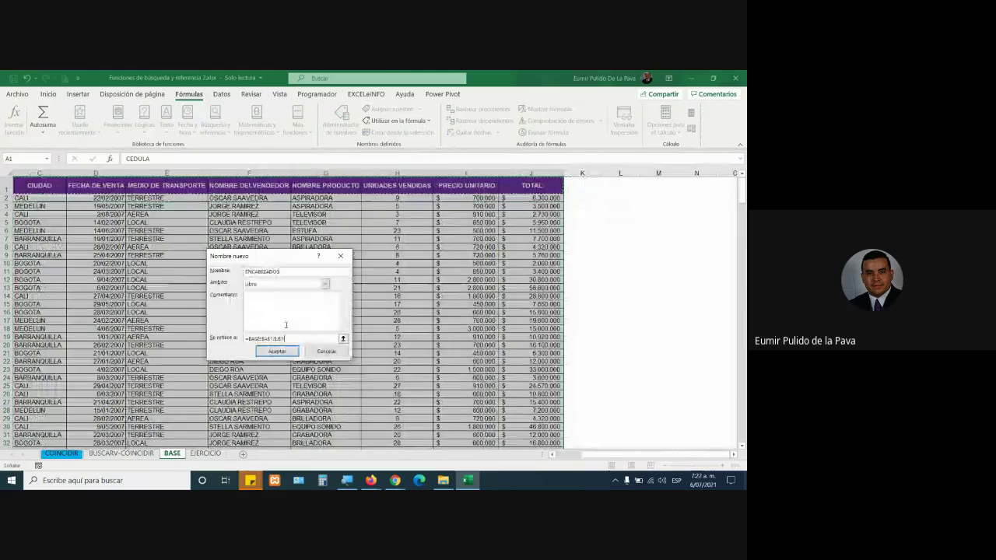
click(276, 351)
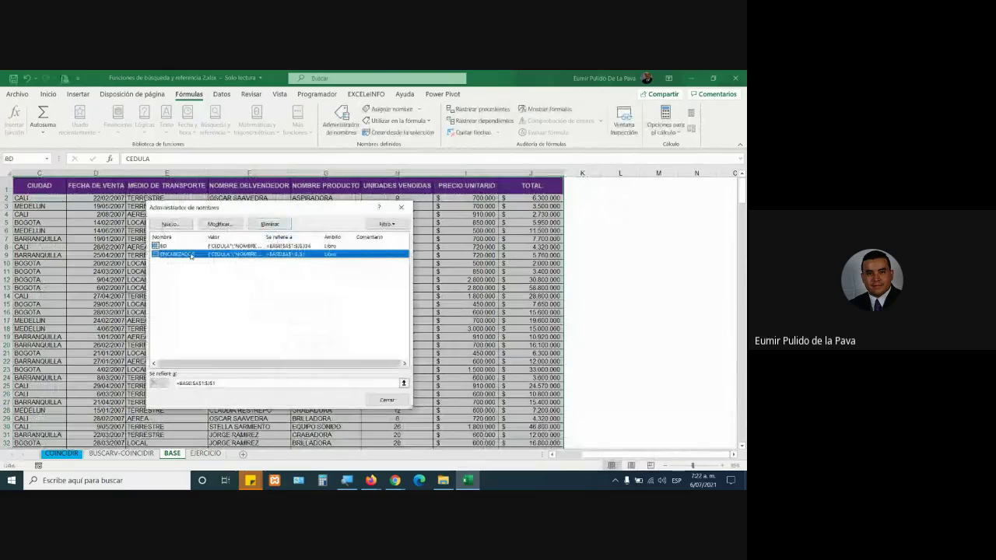
click(386, 400)
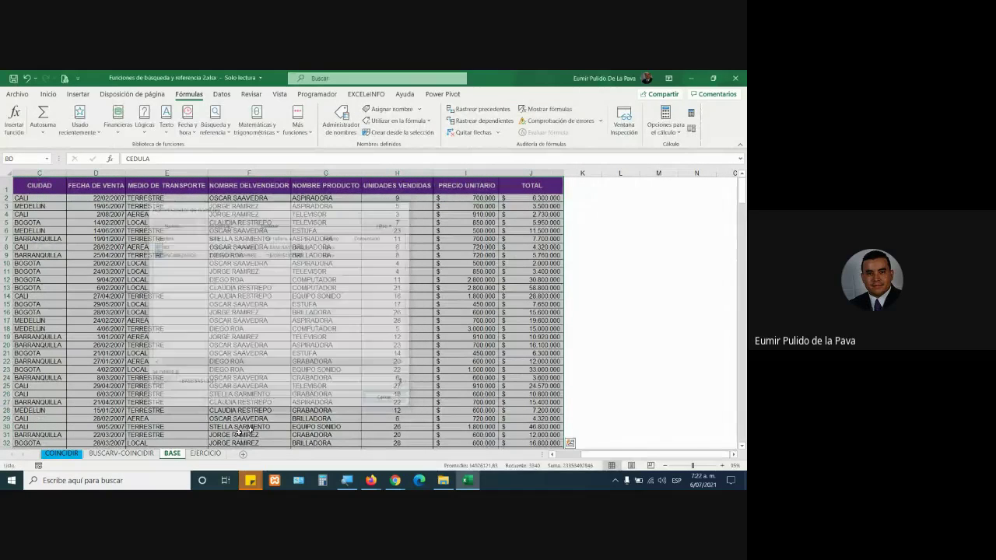
click(204, 454)
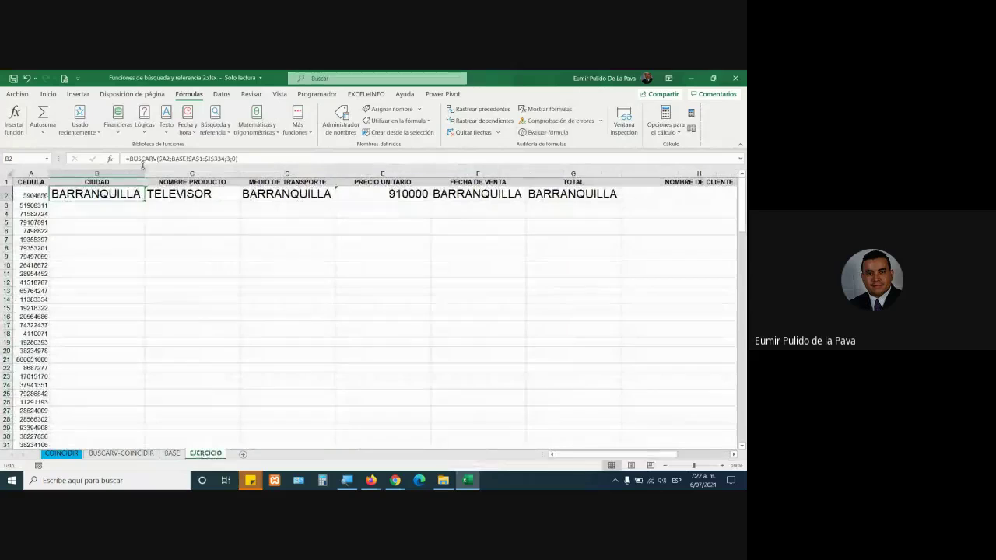
- Clear C2:G2, widen column B, and replace B2's table range with BD
drag(179, 194, 609, 193)
key(Delete)
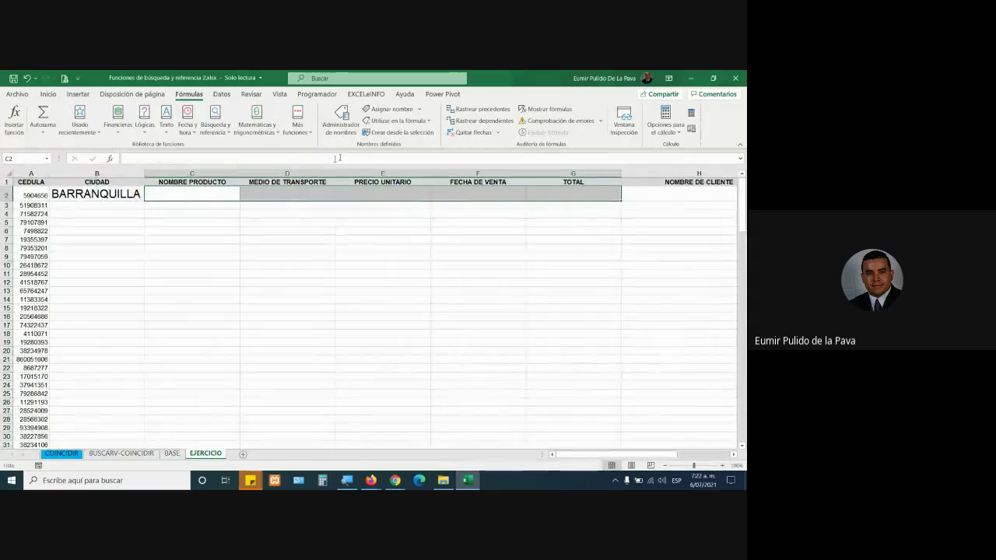
drag(144, 175, 448, 176)
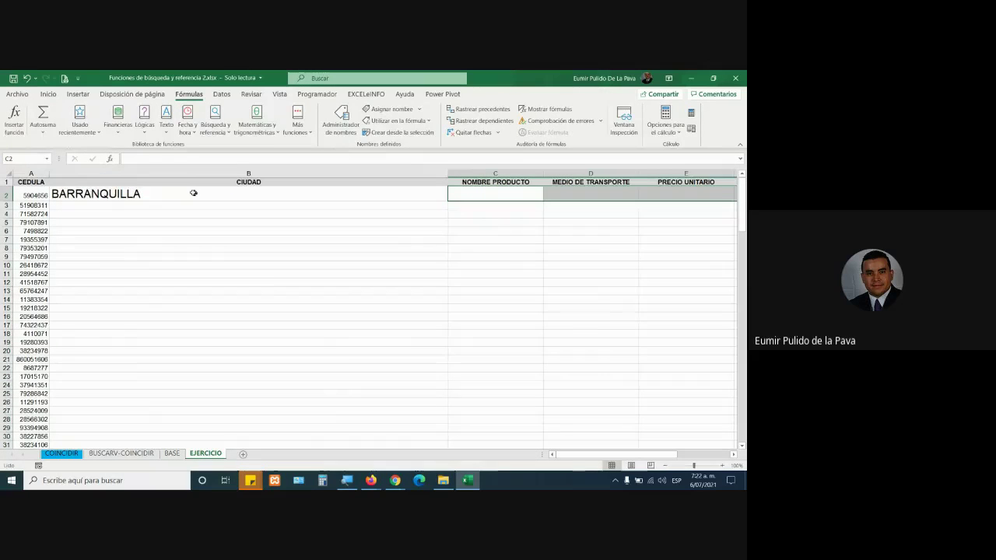
double_click(191, 193)
drag(141, 194, 243, 194)
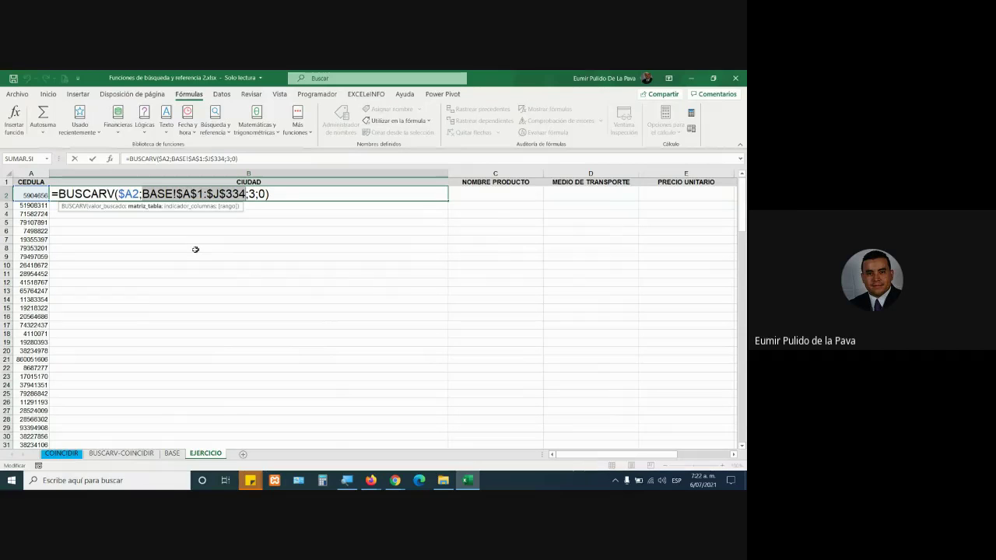
text(BD)
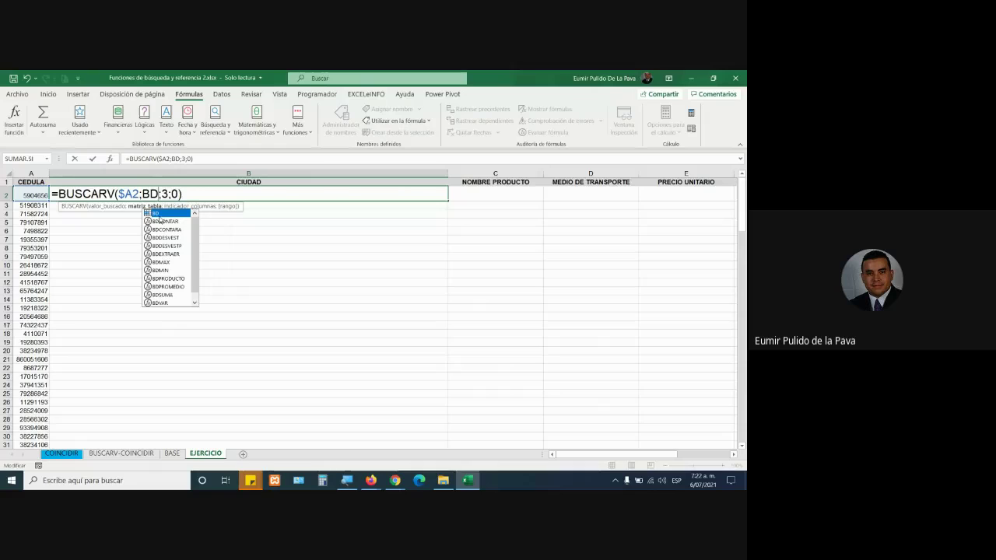
key(Escape)
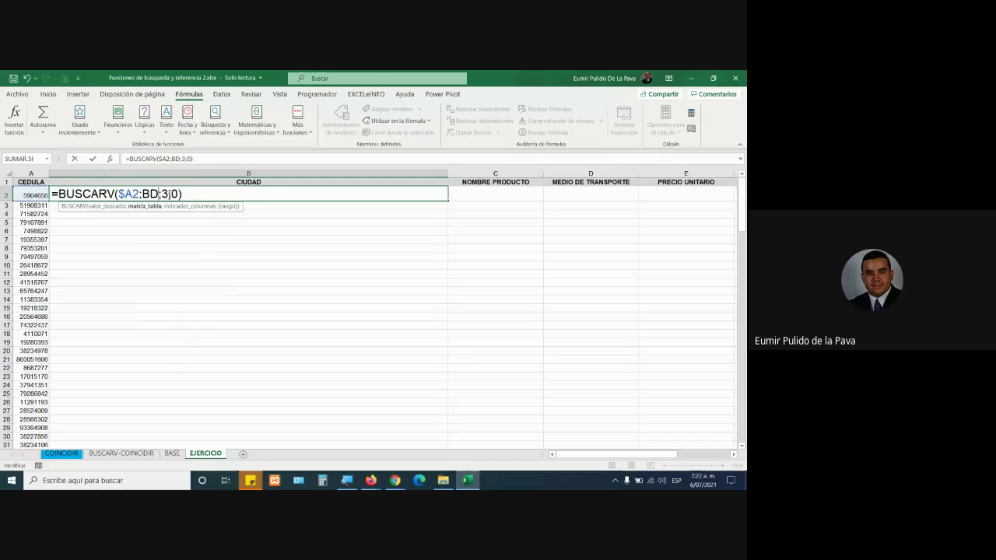
key(Right)
key(Right)
- Make B2's column argument COINCIDIR(B$1;ENCABEZADOS;0), completing =BUSCARV($A2;BD;COINCIDIR(B$1;ENCABEZADOS;0);0)
text(COINC)
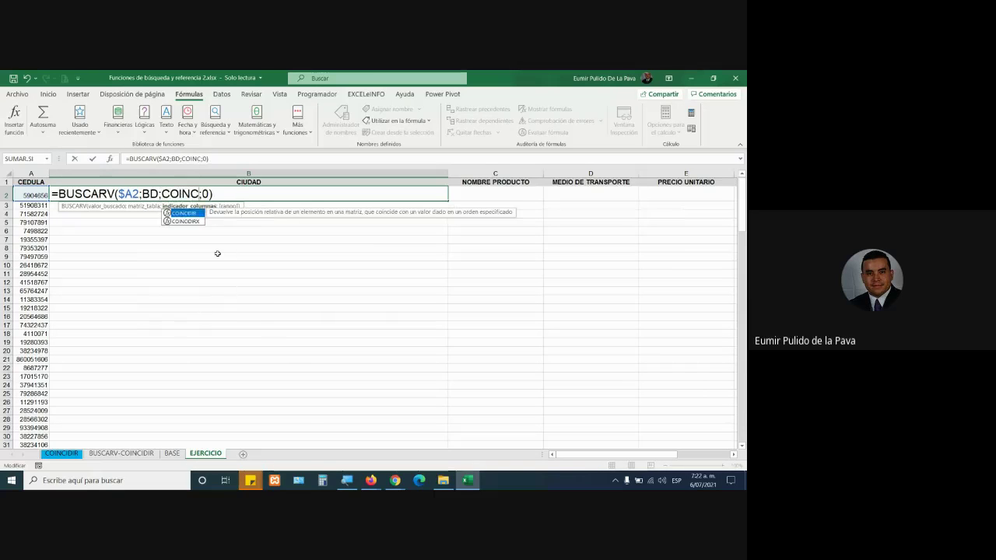
text(I)
key(Tab)
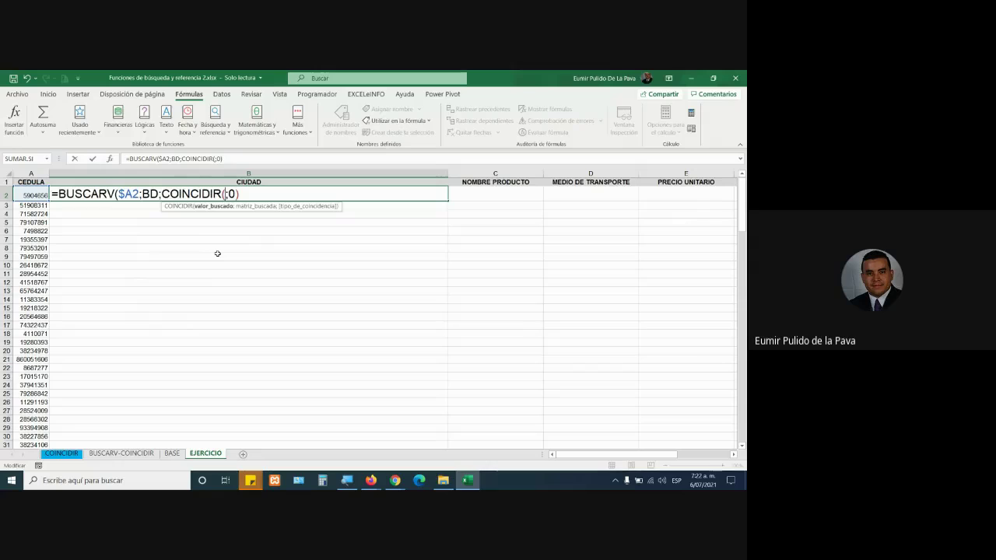
click(246, 182)
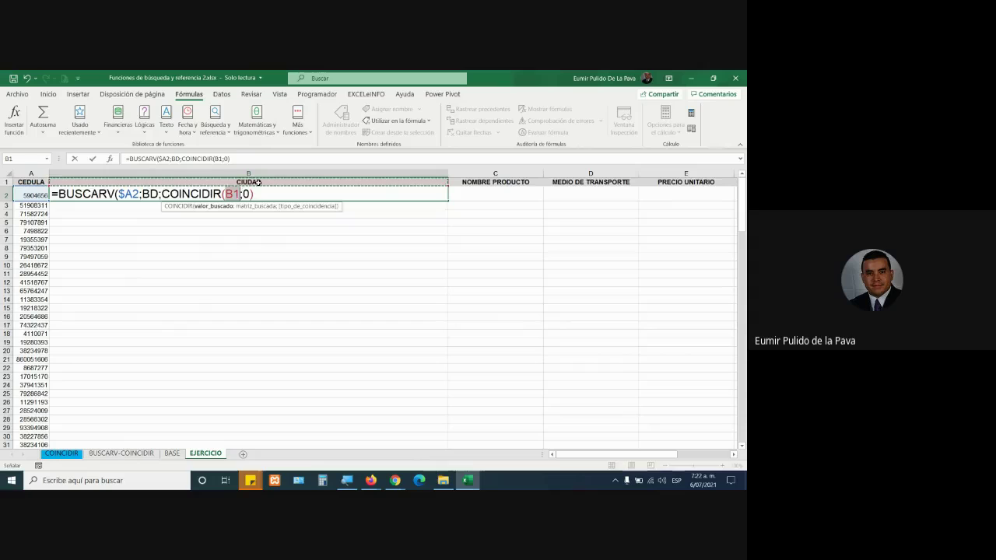
key(F4)
key(F4)
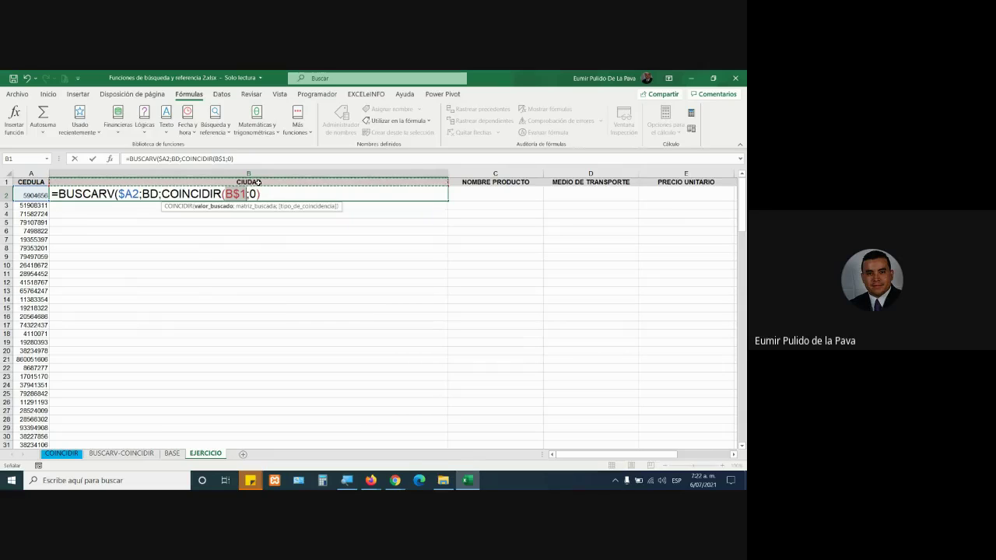
click(277, 198)
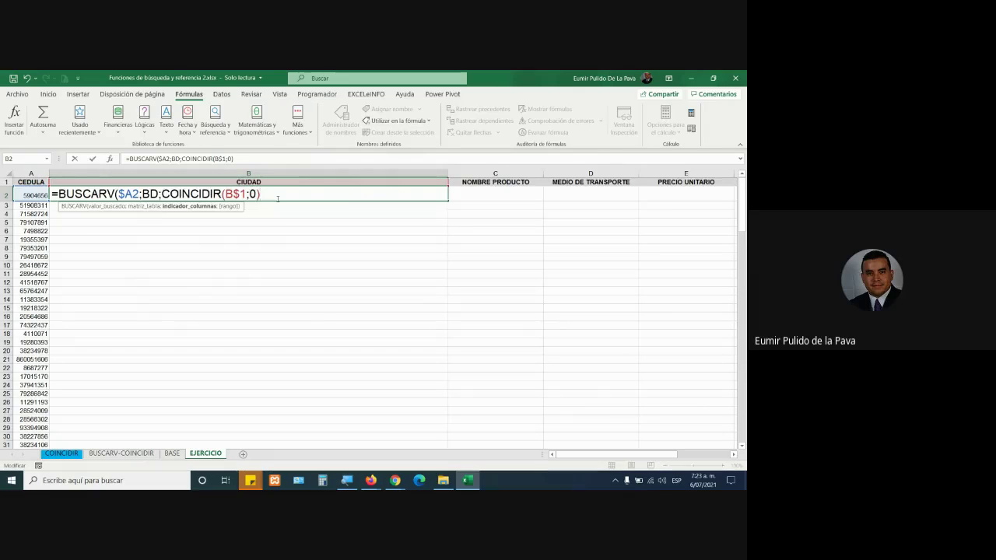
key(BackSpace)
key(BackSpace)
text(ENCA)
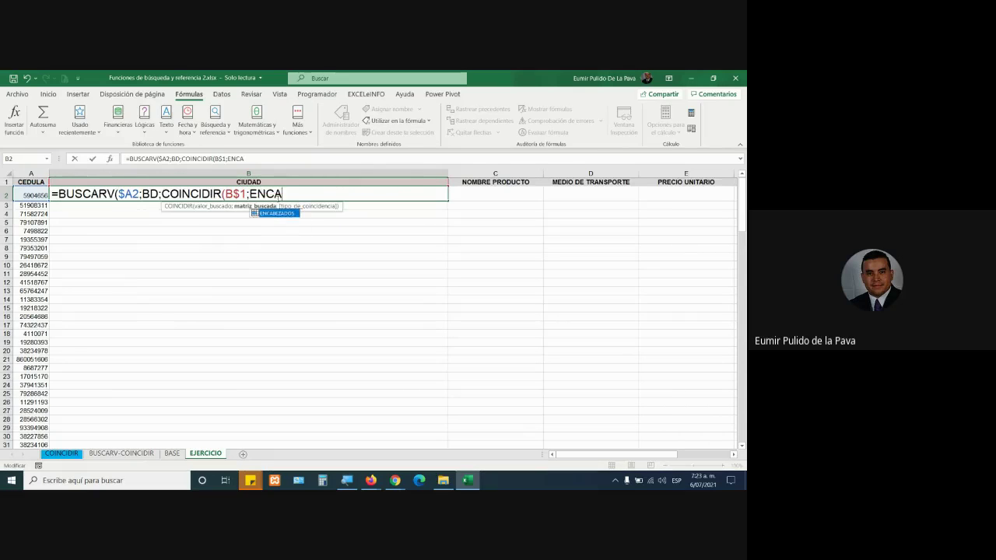
key(Tab)
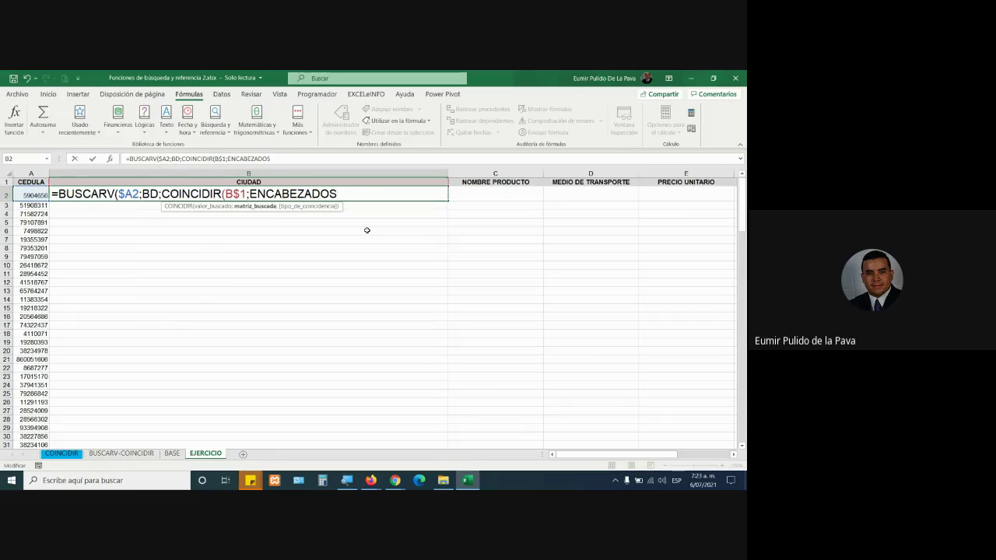
text(;0)
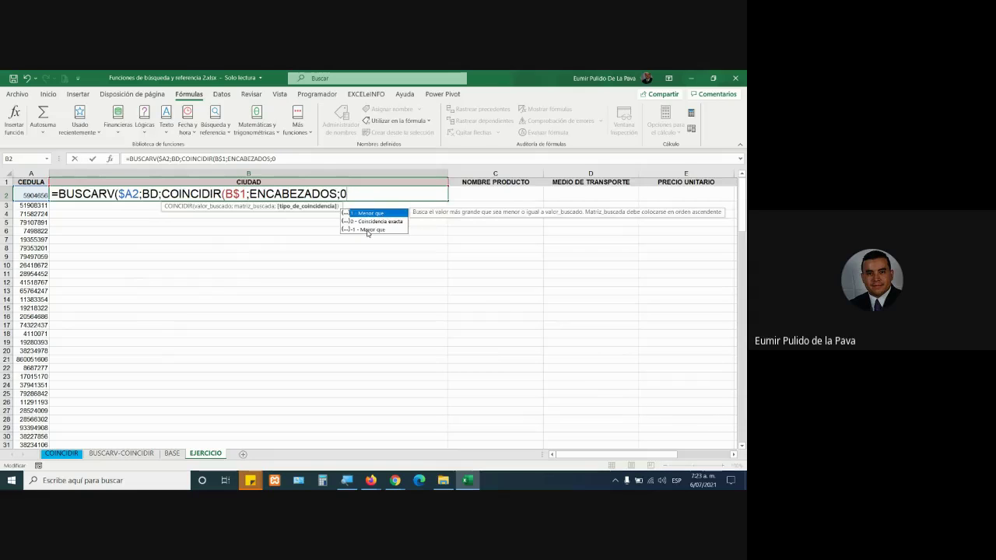
text();0)
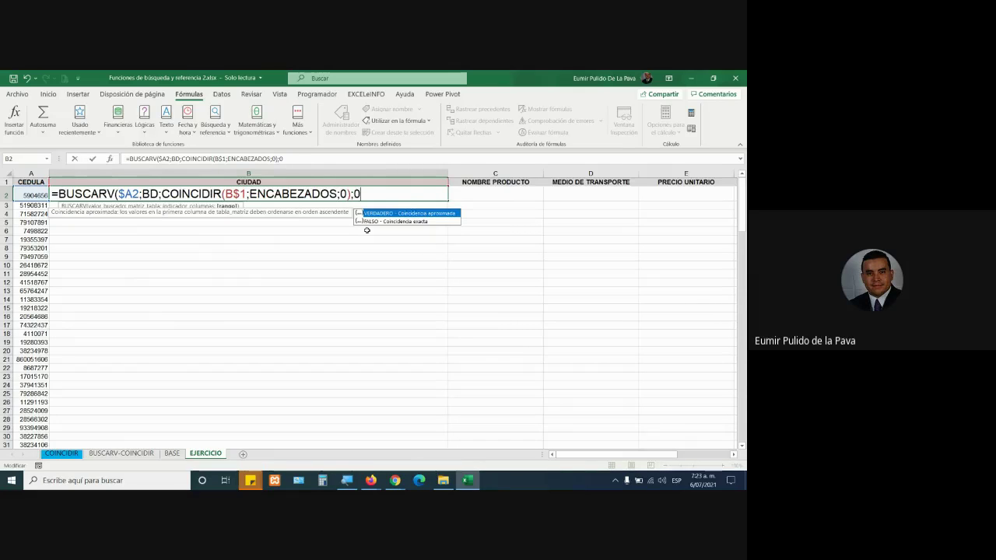
text())
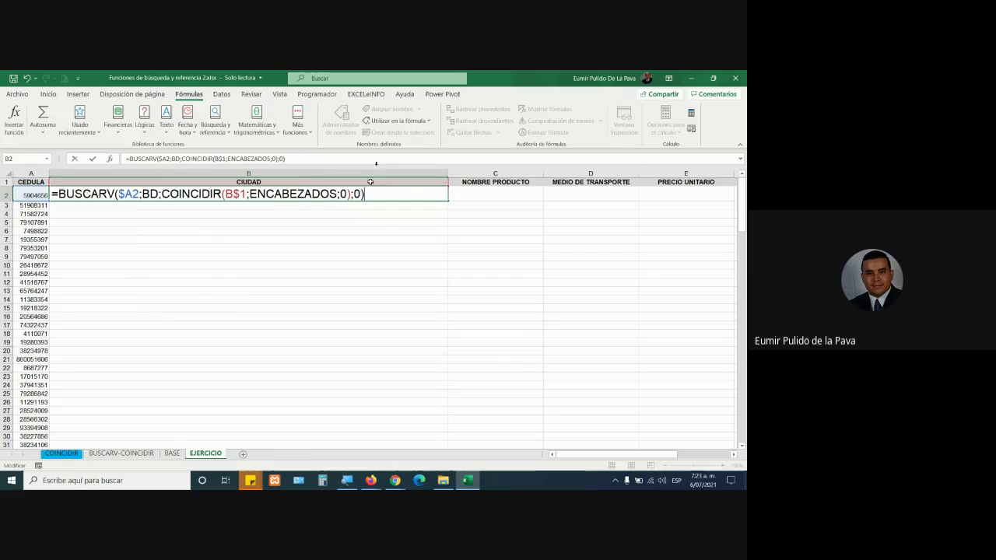
drag(163, 194, 348, 193)
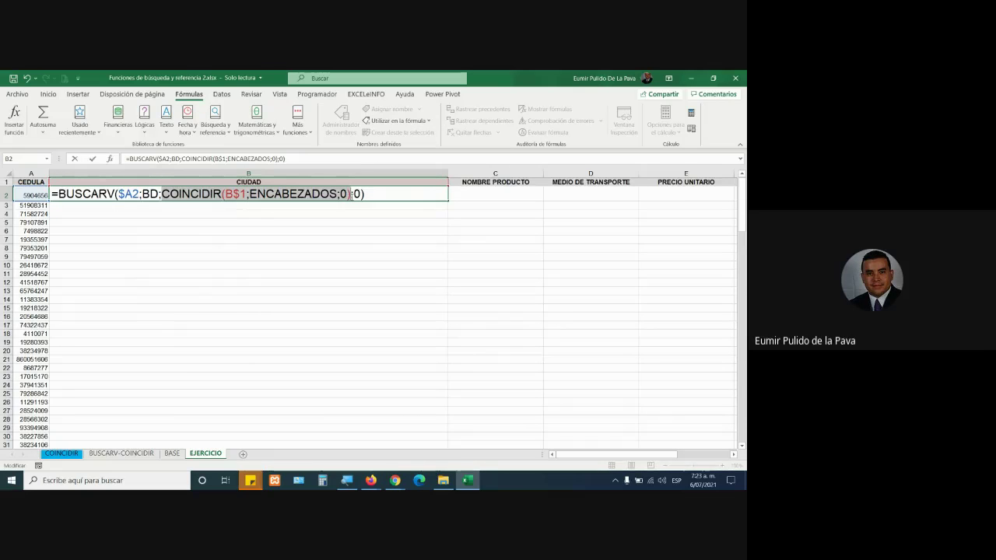
click(346, 479)
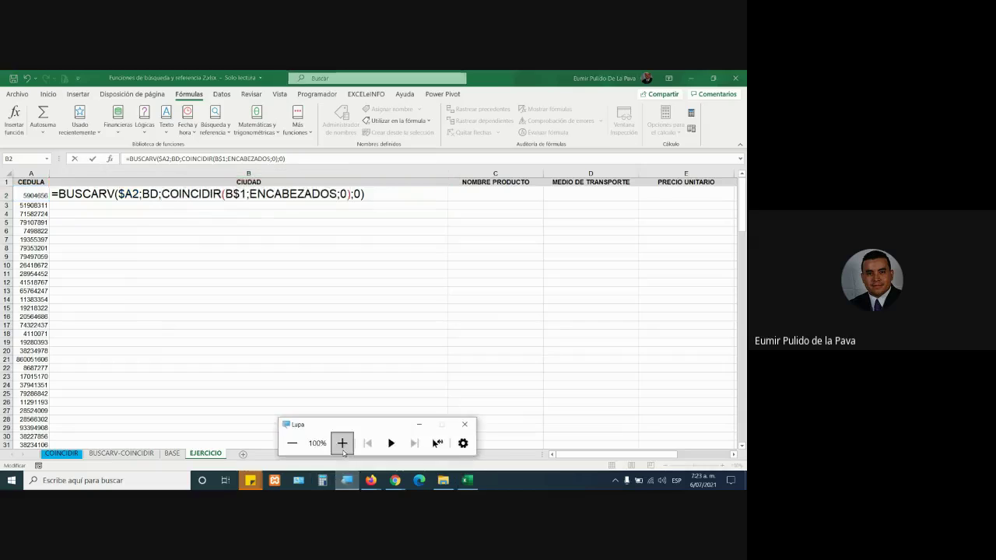
click(344, 443)
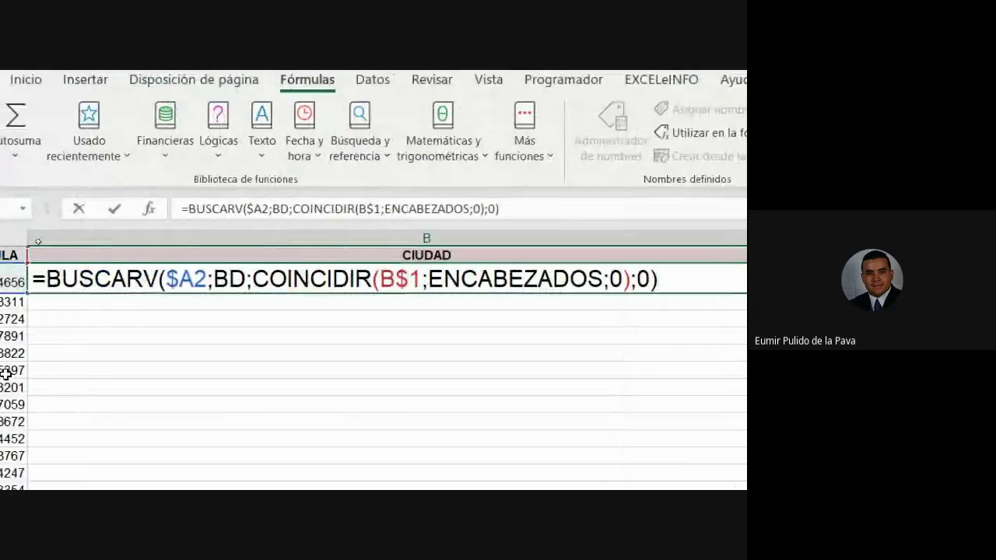
drag(256, 278, 631, 279)
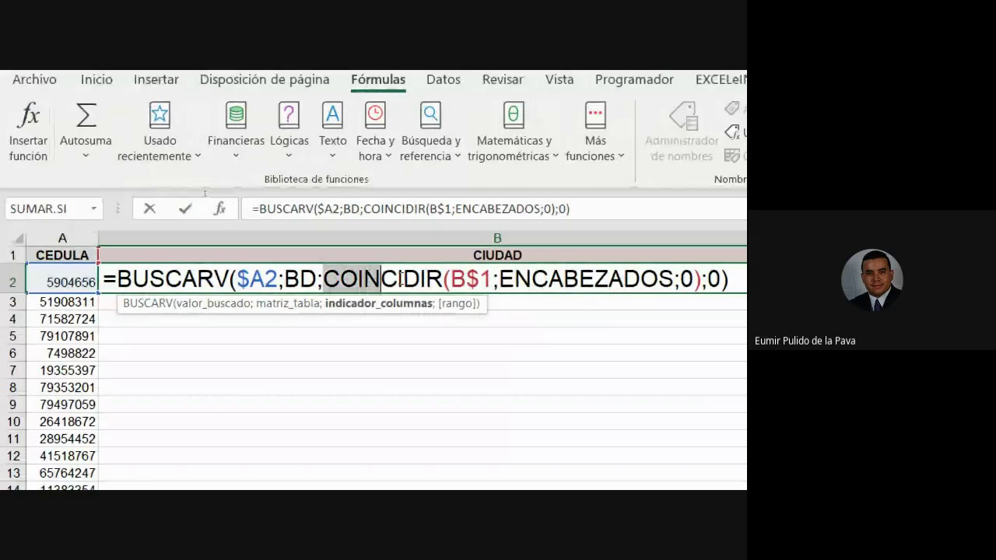
drag(322, 279, 686, 280)
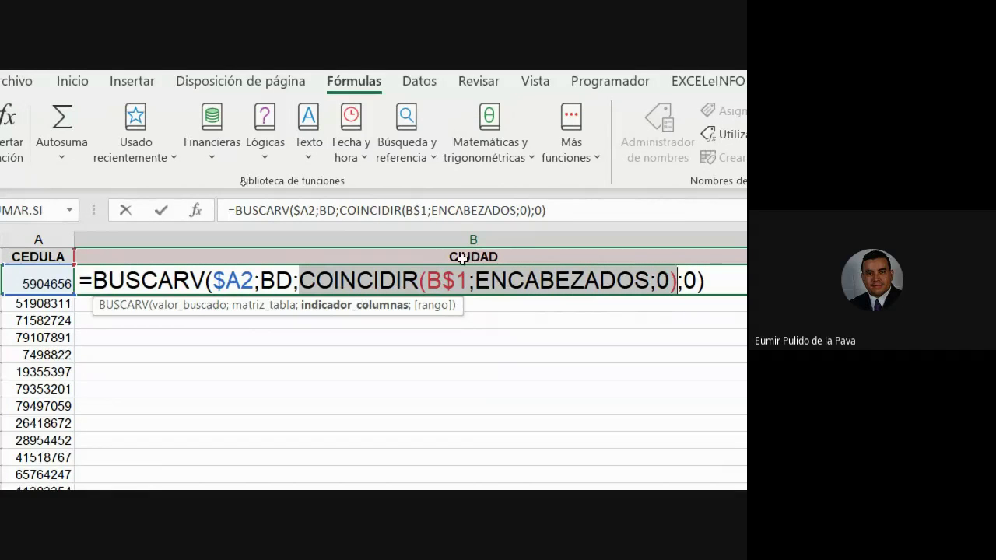
drag(476, 281, 652, 282)
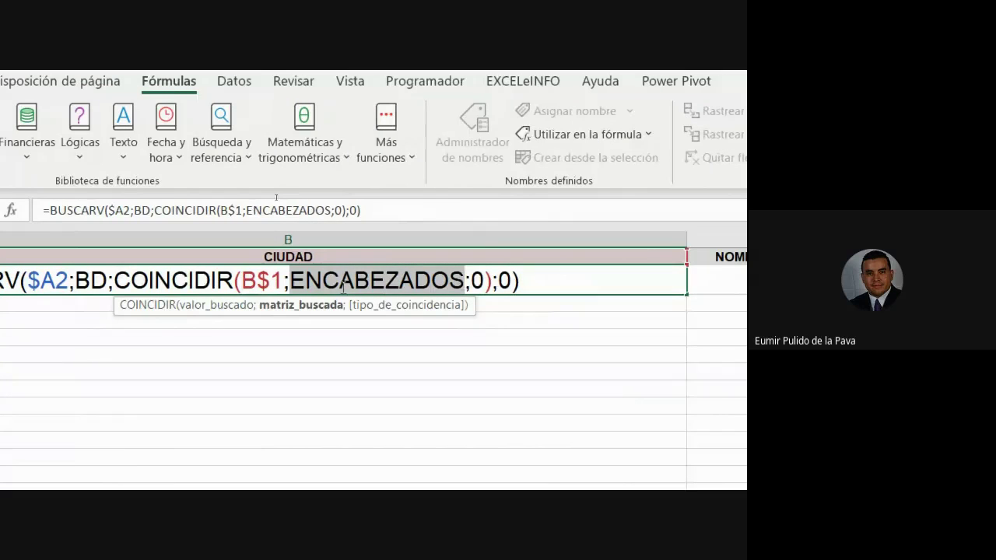
key(Return)
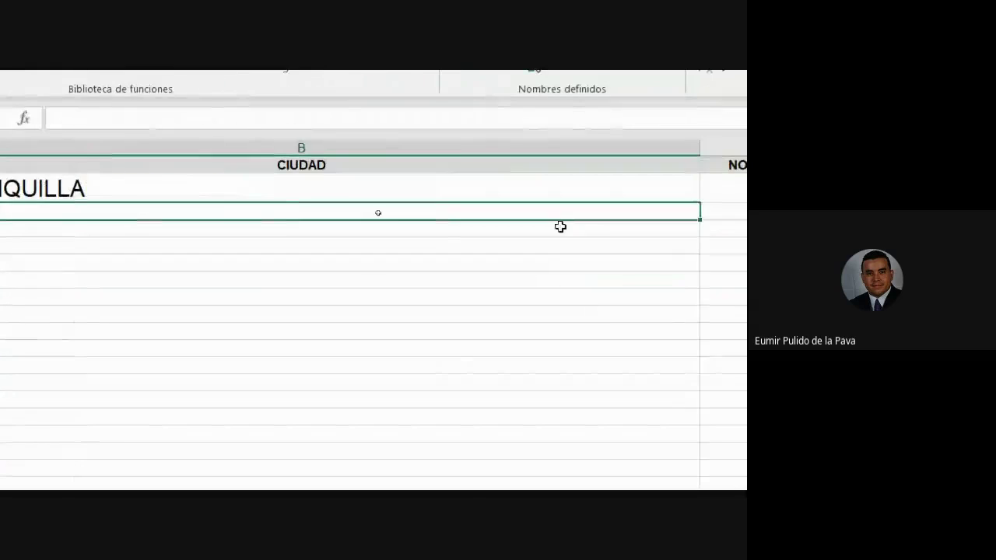
drag(677, 146, 62, 147)
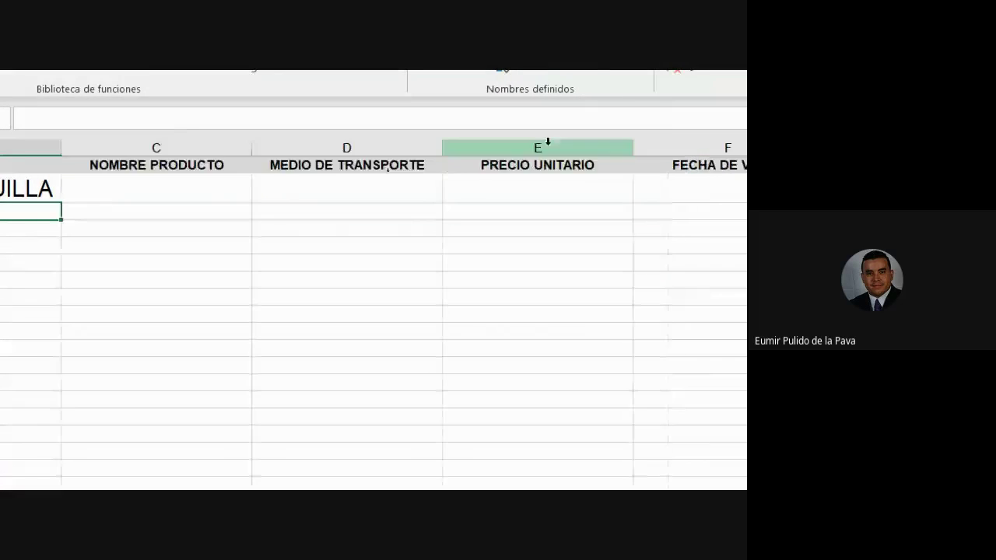
key(Up)
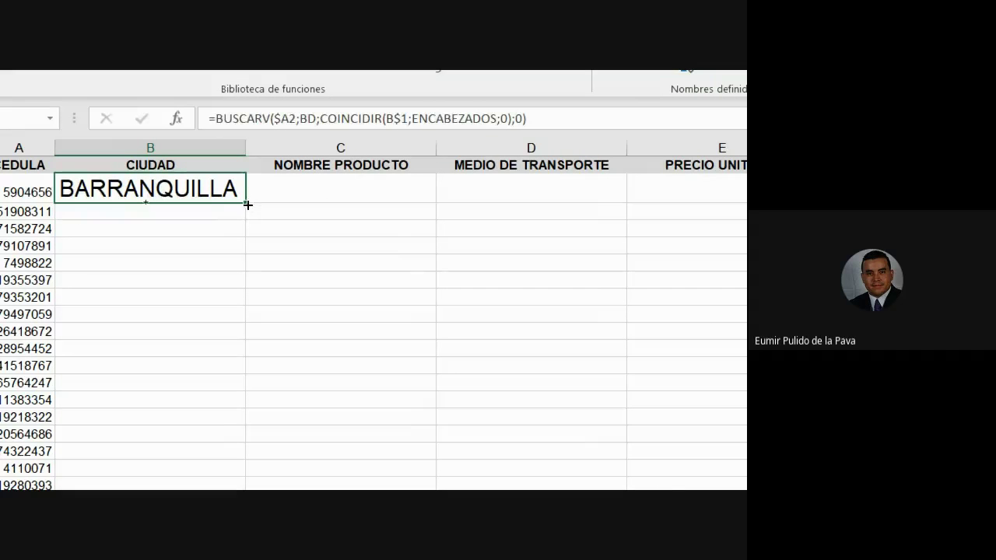
drag(247, 205, 424, 205)
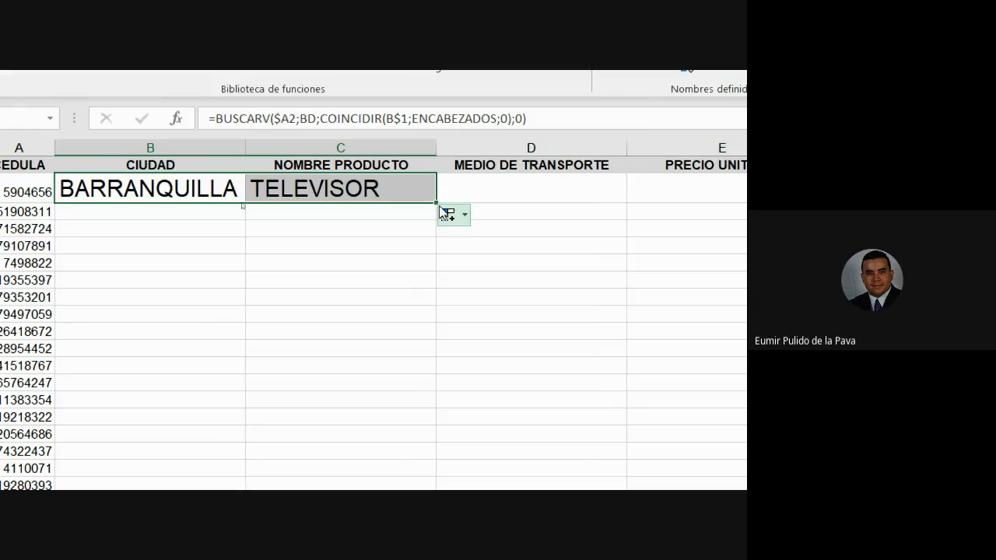
drag(436, 202, 684, 206)
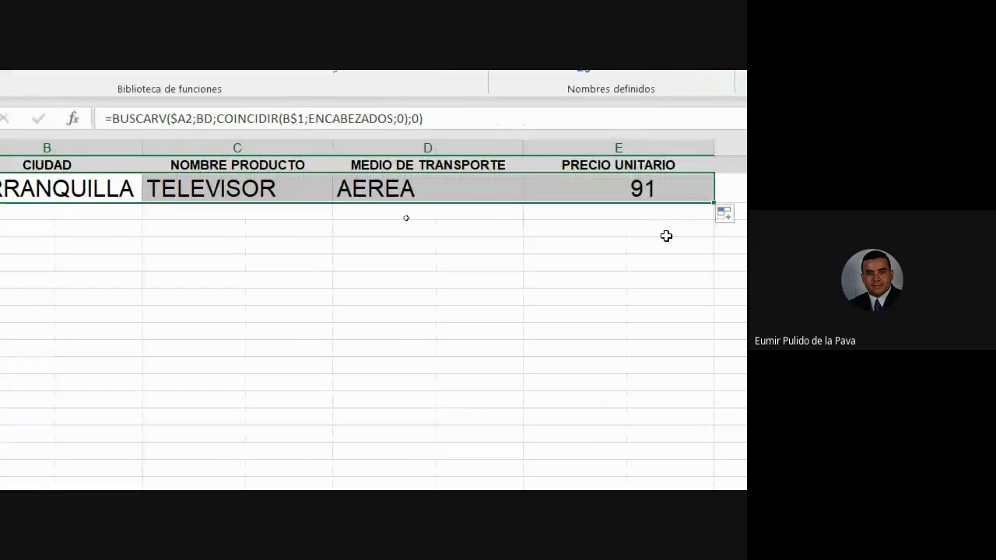
double_click(206, 189)
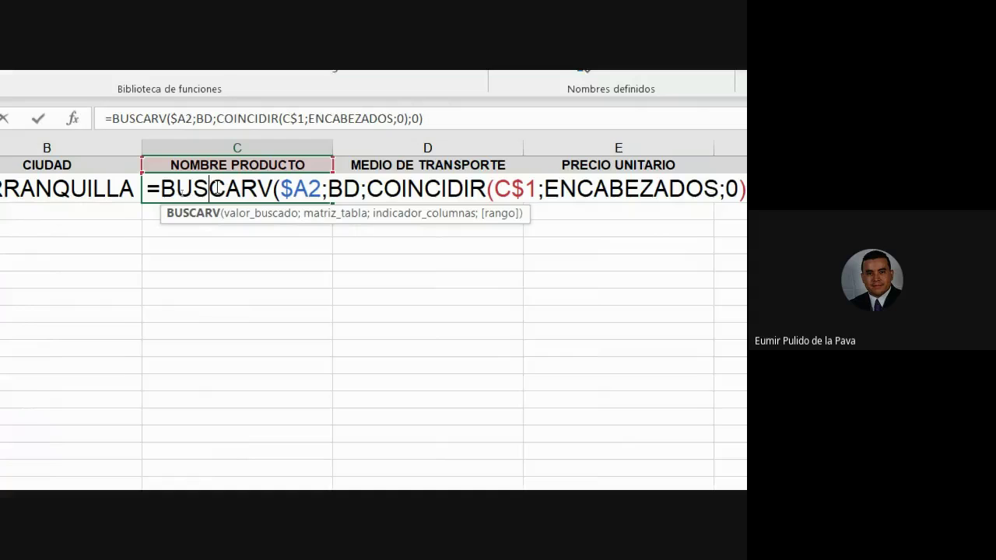
click(677, 197)
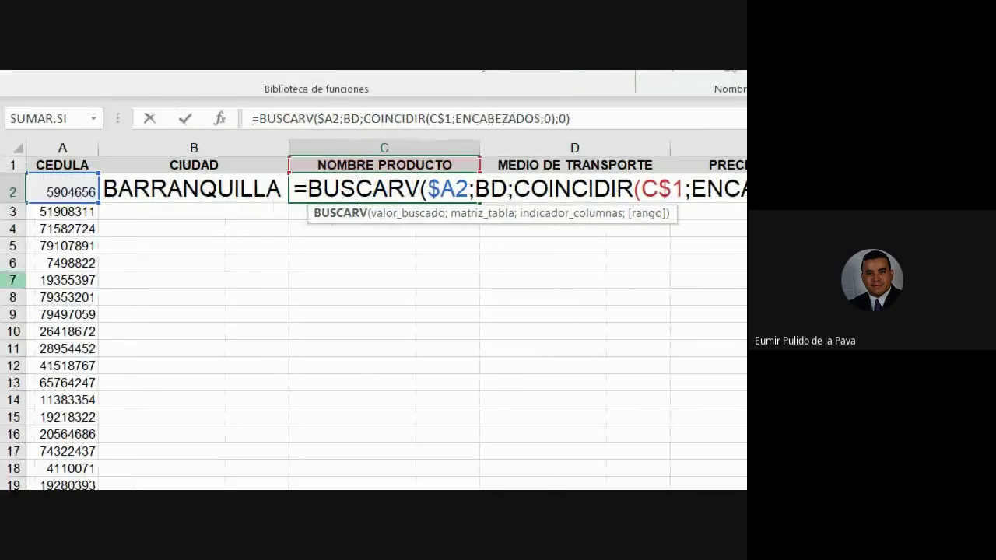
key(Return)
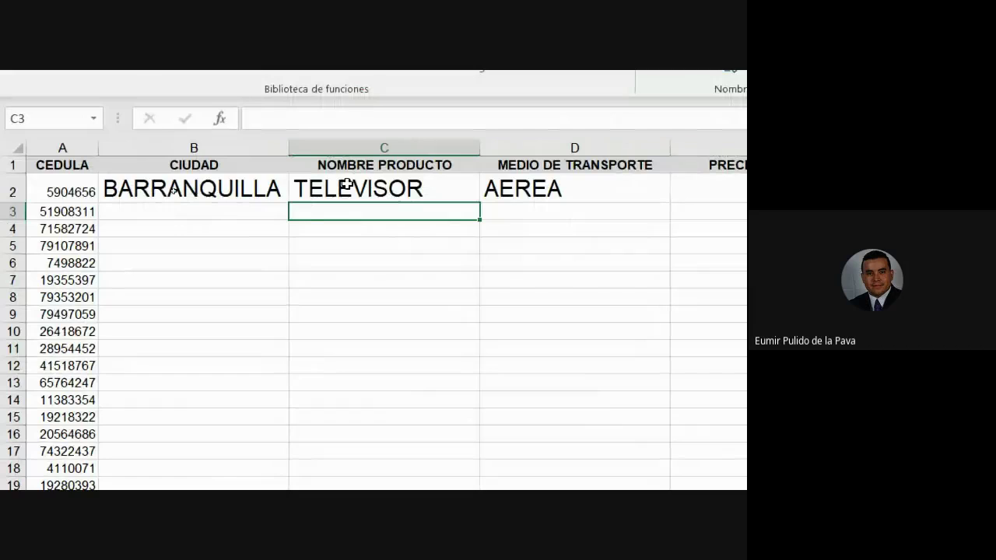
double_click(340, 190)
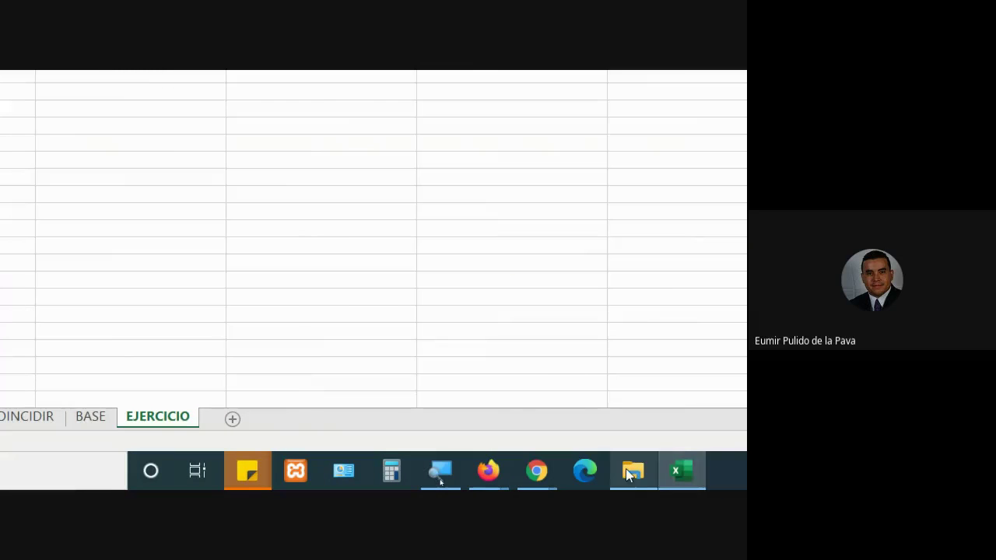
- Go back to the EXCEL MATERIAL folder and open Funciones_Si_Y_COVID19.xlsx
click(631, 467)
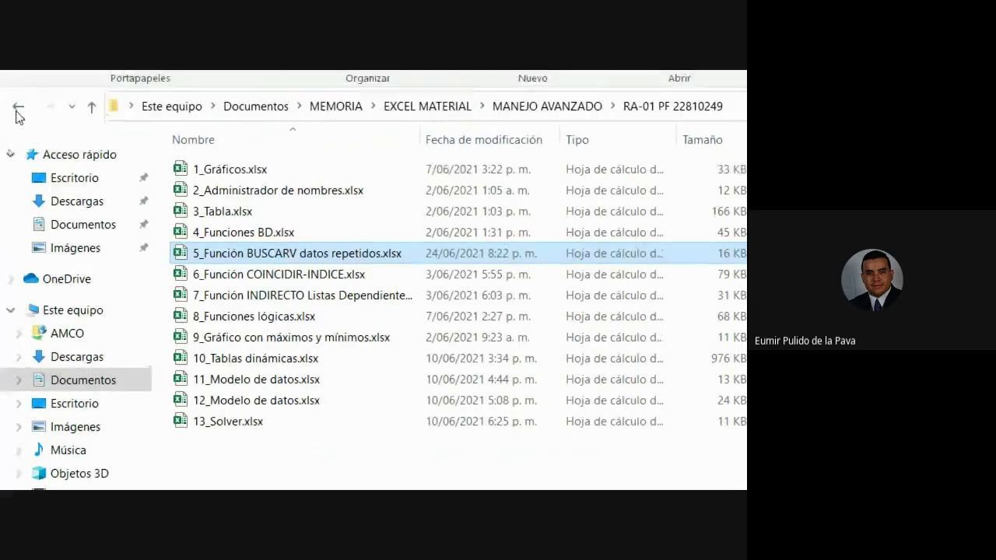
click(18, 108)
click(19, 107)
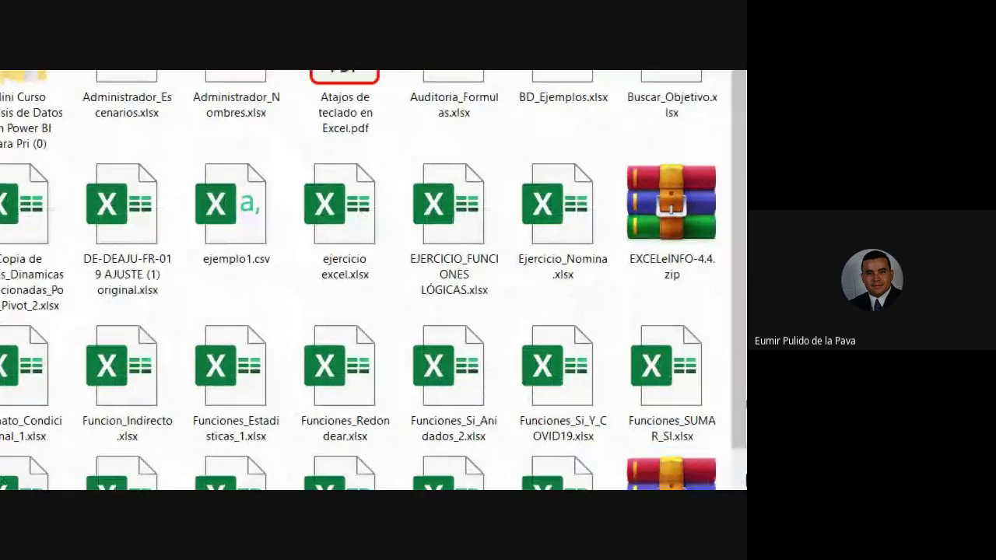
scroll(580, 480, down, 1)
double_click(559, 330)
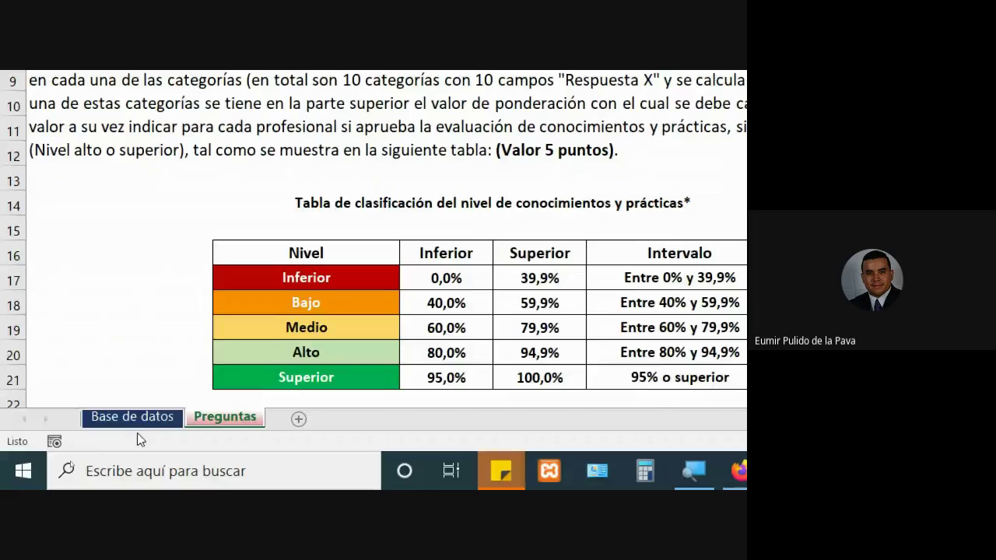
- Browse the Base de datos sheet out to scoring column CQ and jump back to column AL
click(131, 418)
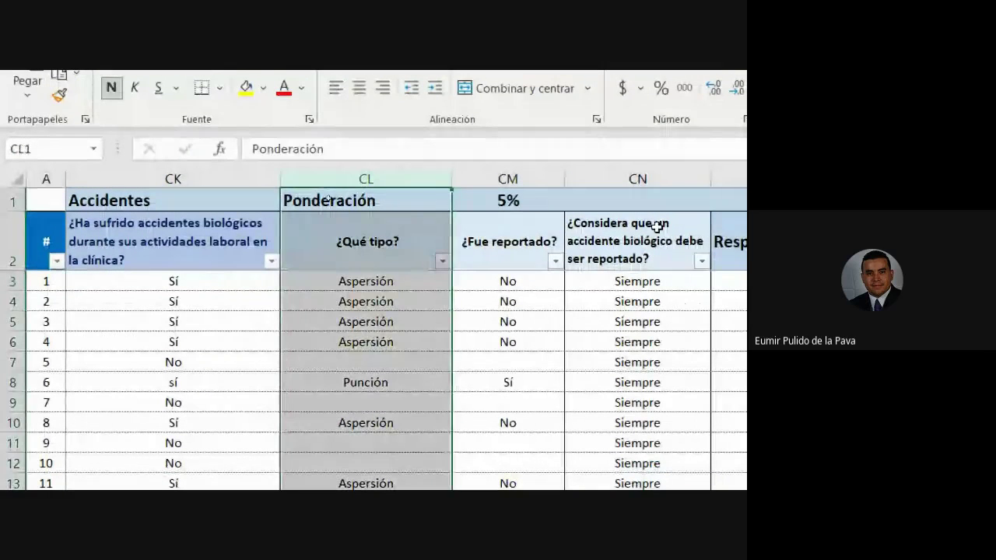
key(Right)
key(Right)
key(Right)
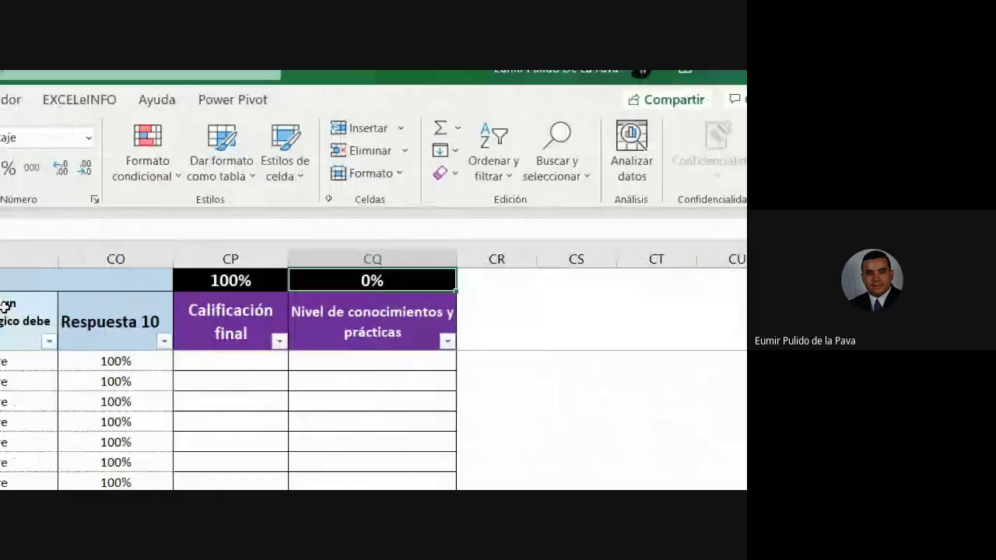
click(387, 249)
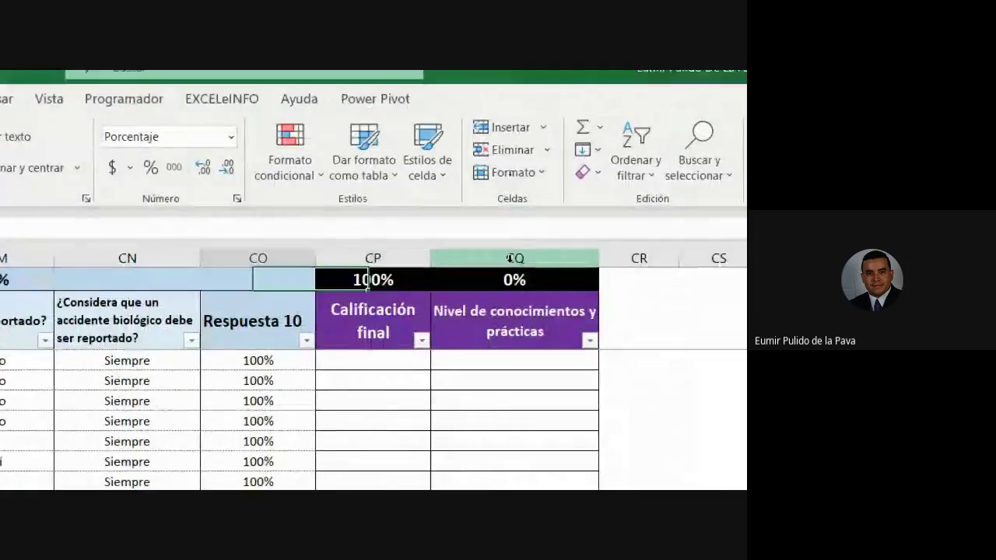
key(ctrl+Left)
key(ctrl+Left)
key(ctrl+Left)
key(ctrl+Left)
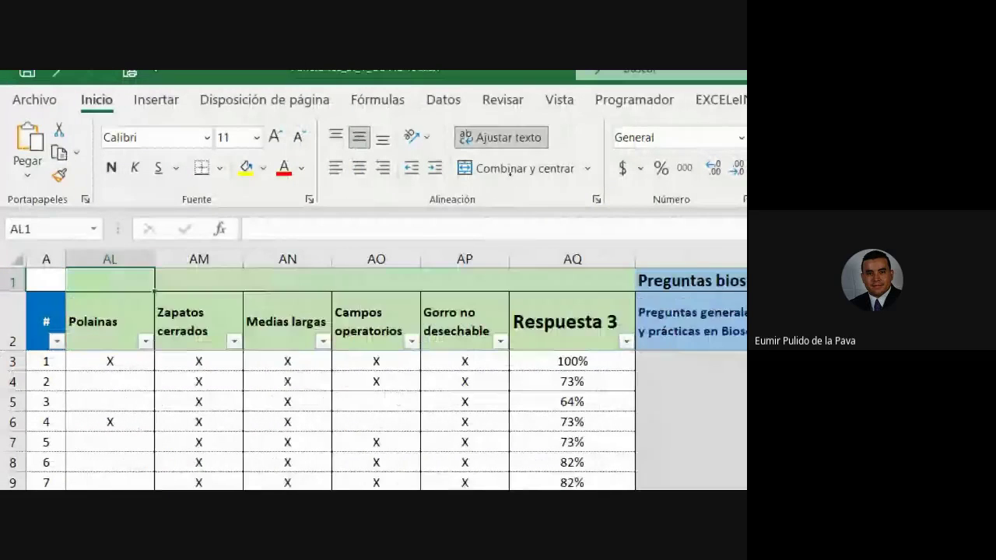
key(ctrl+Left)
key(ctrl+Left)
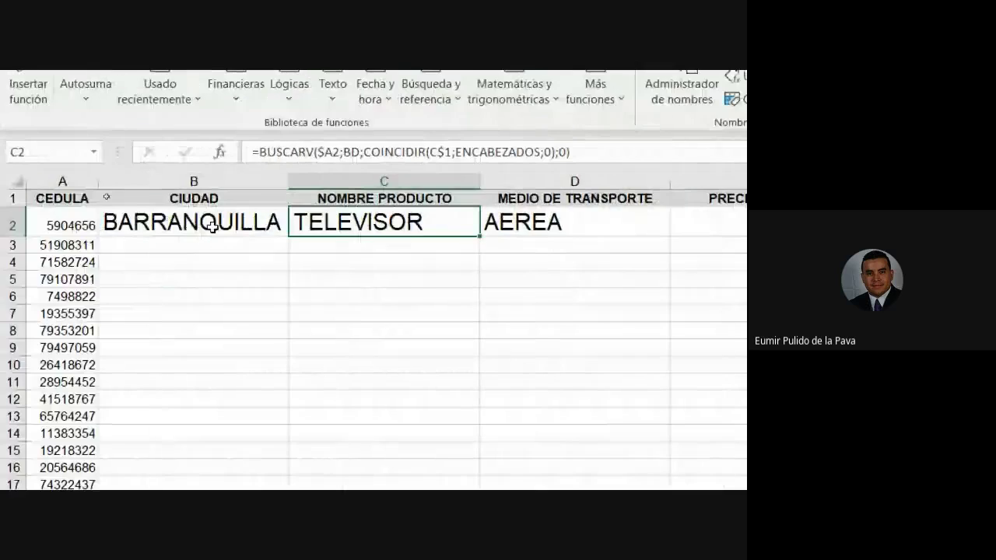
double_click(211, 226)
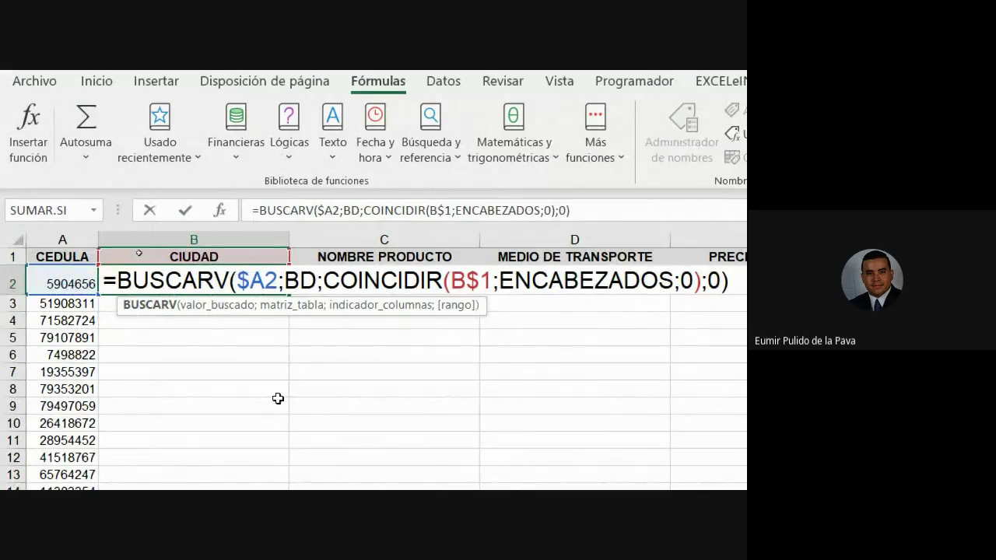
drag(286, 281, 320, 282)
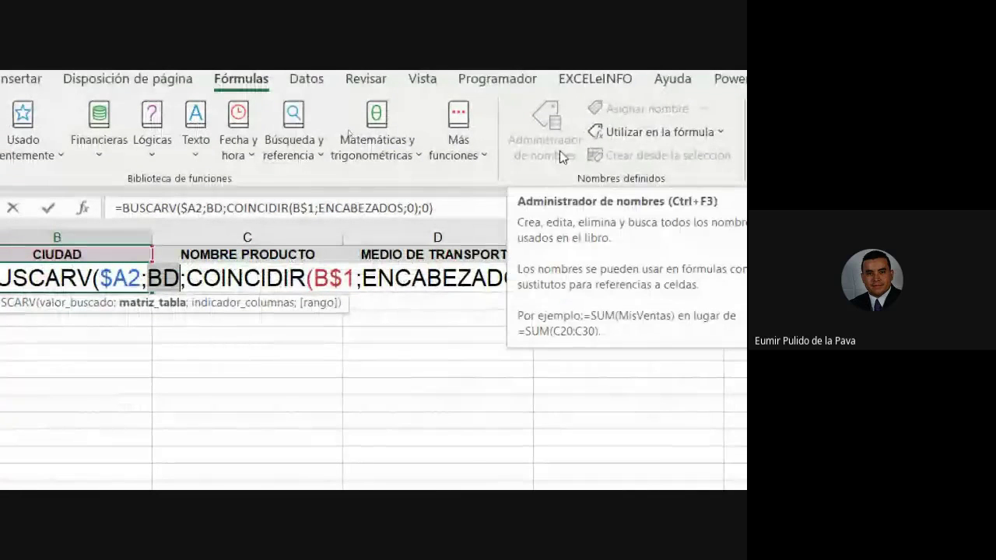
drag(364, 281, 535, 280)
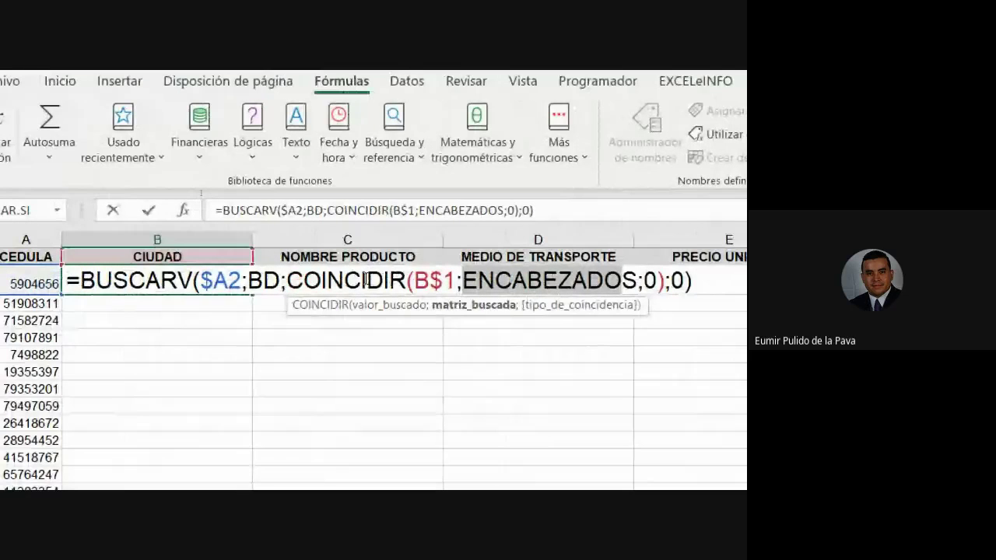
key(Return)
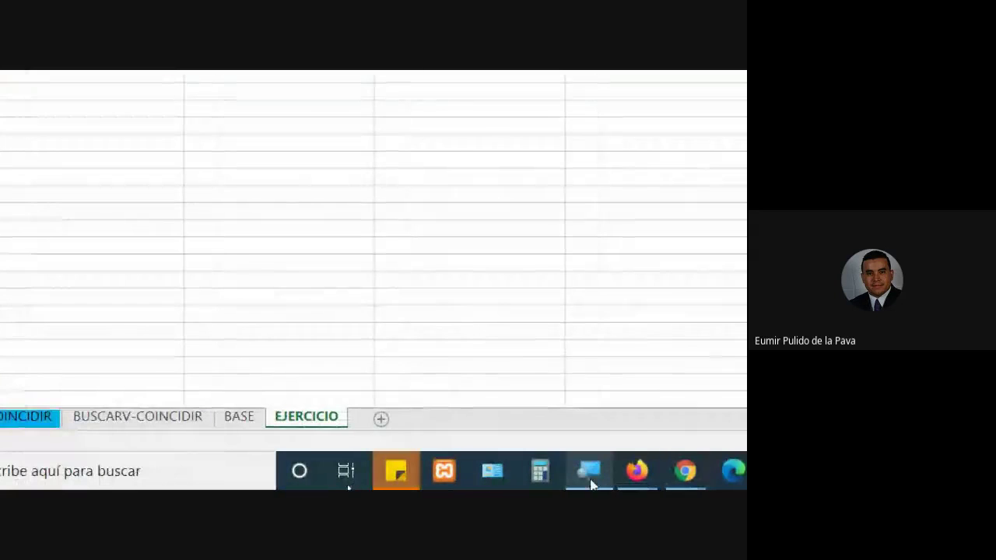
- Reset the Magnifier to 100%, close it, and bring up the Google Meet window
click(591, 484)
click(478, 396)
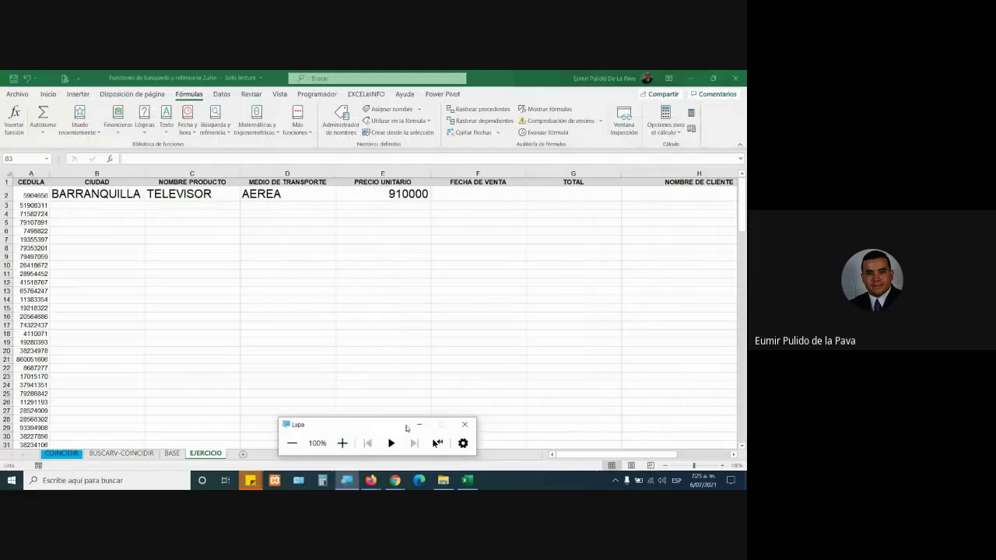
click(418, 424)
click(374, 457)
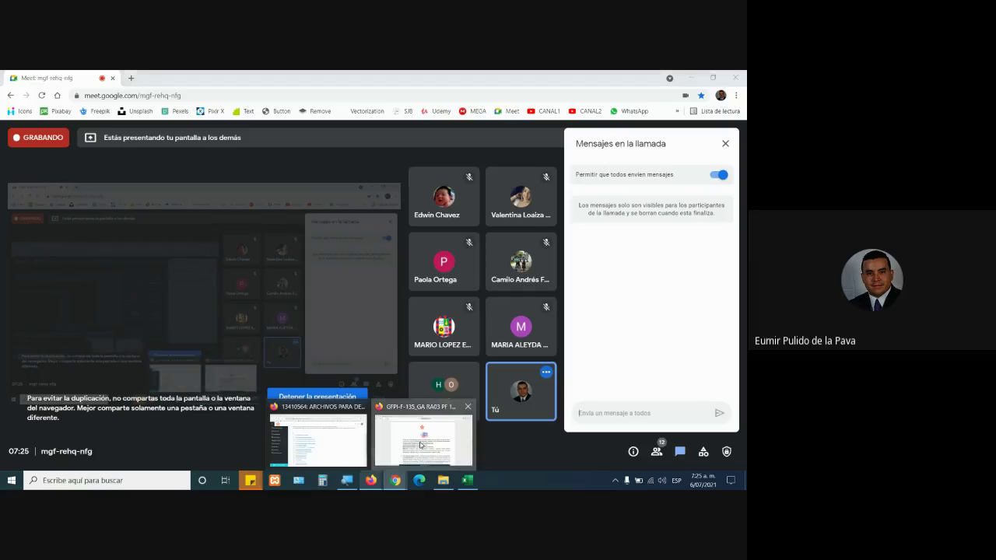
- Open Funciones de búsqueda y referencia 3.xlsx from the course folder and view its COINCIDIR sheet
click(374, 483)
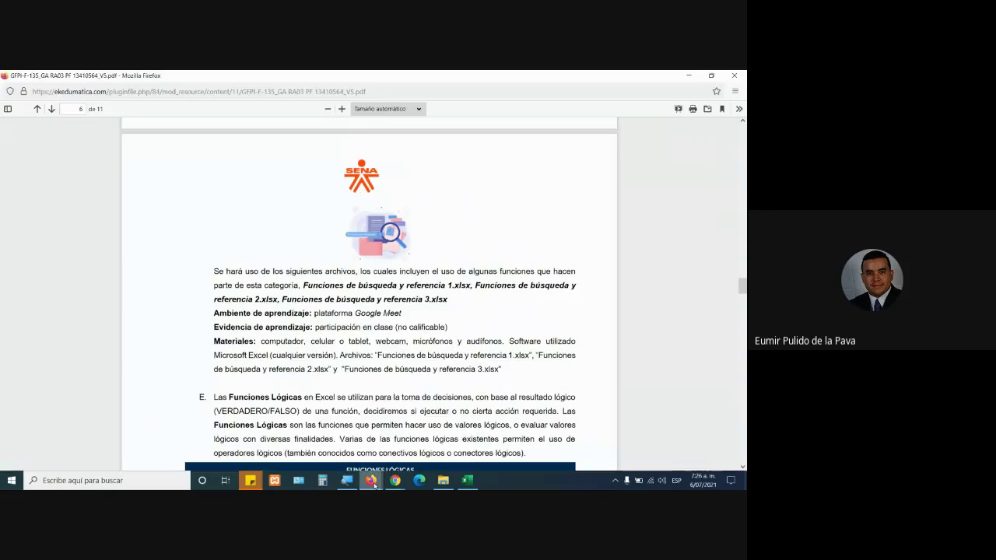
click(319, 436)
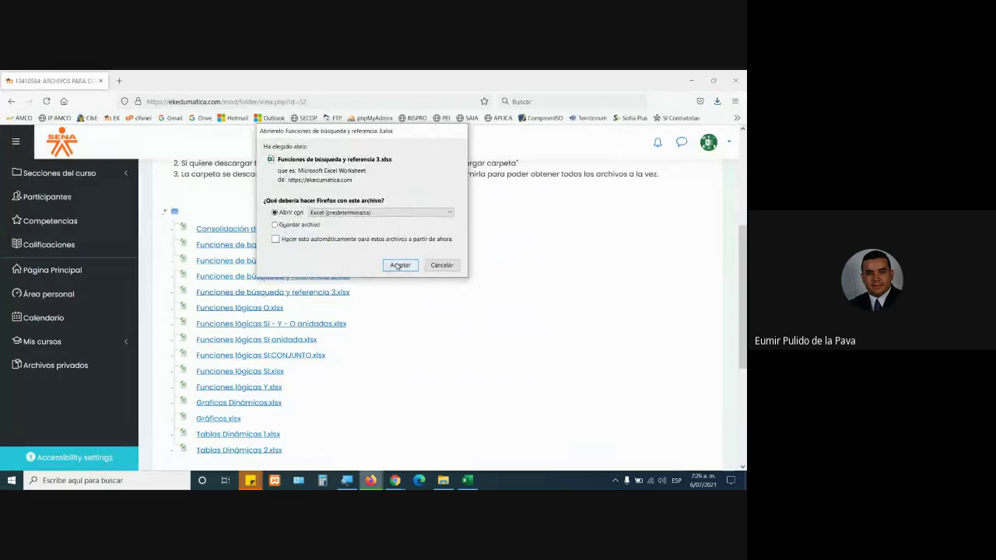
click(398, 265)
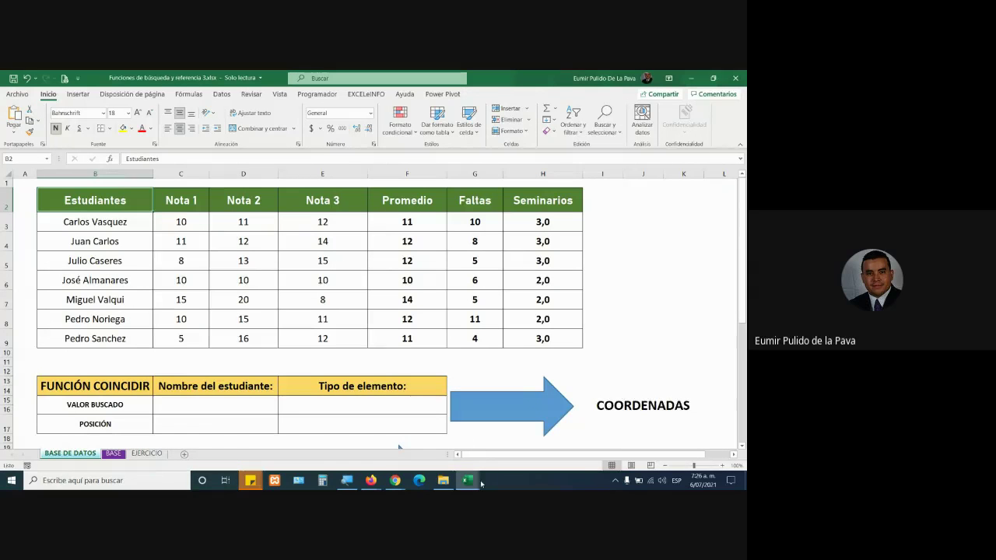
mouse_move(466, 480)
click(444, 448)
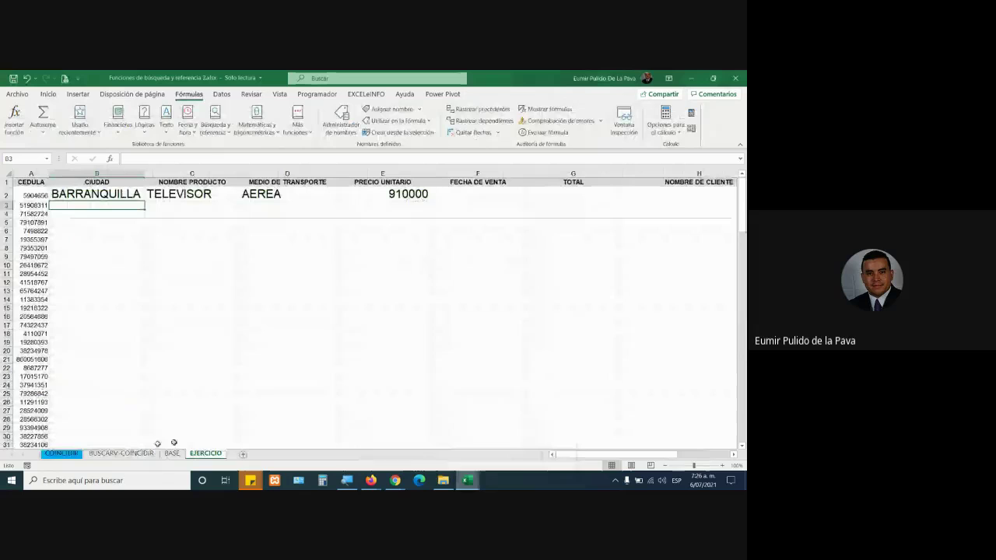
click(61, 452)
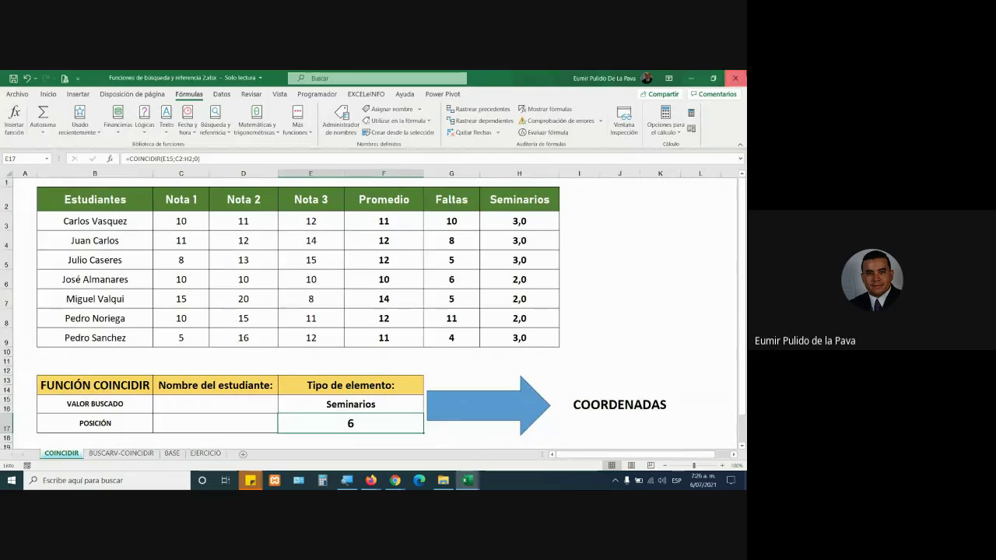
- Close workbook 2 without saving, then inspect cells B20, C17 and C15 on BASE DE DATOS
key(ctrl+w)
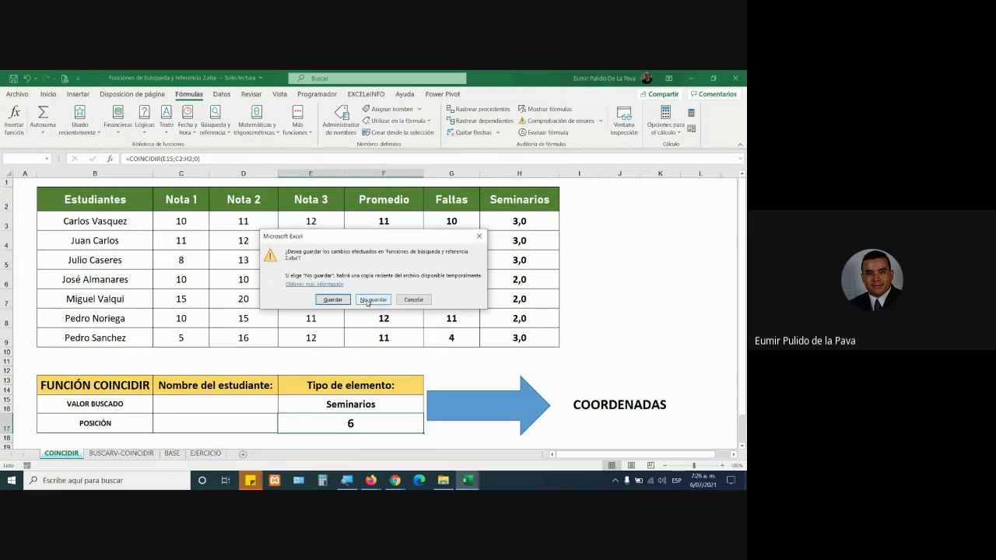
click(372, 300)
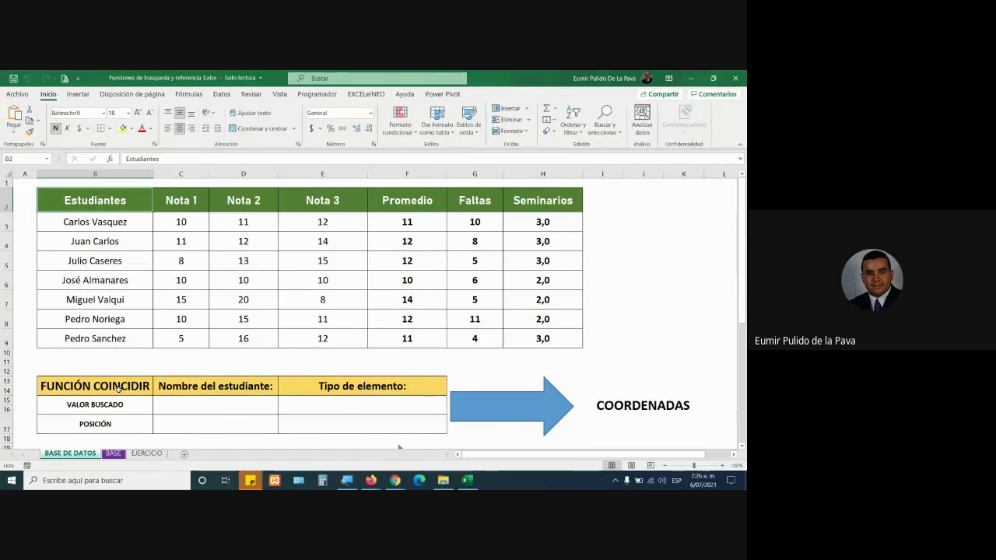
scroll(118, 387, down, 4)
click(234, 266)
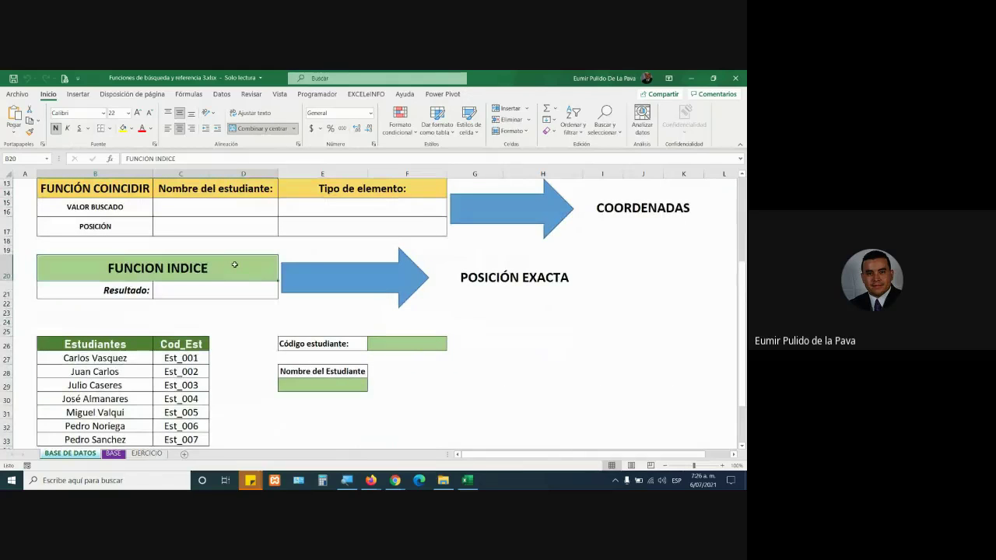
scroll(357, 349, up, 4)
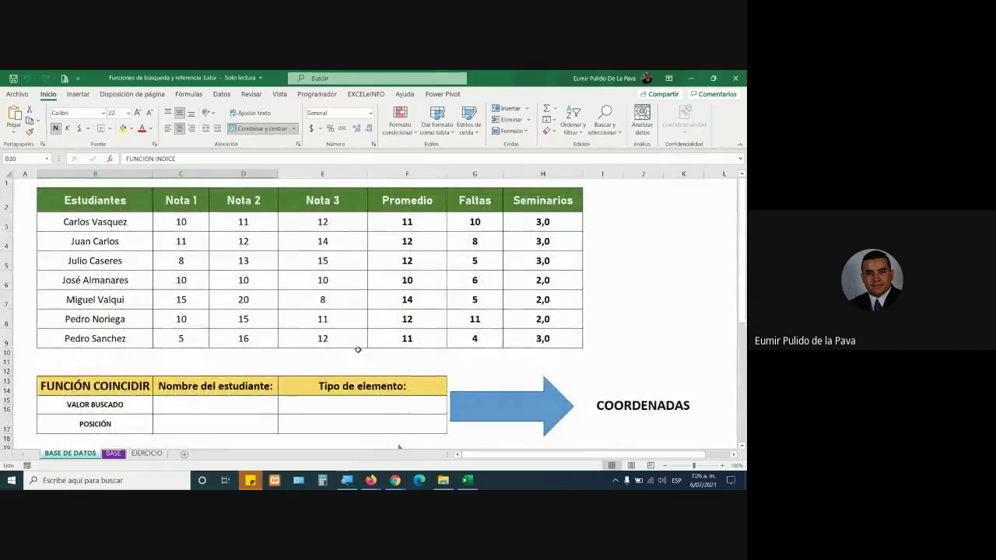
click(237, 422)
click(228, 405)
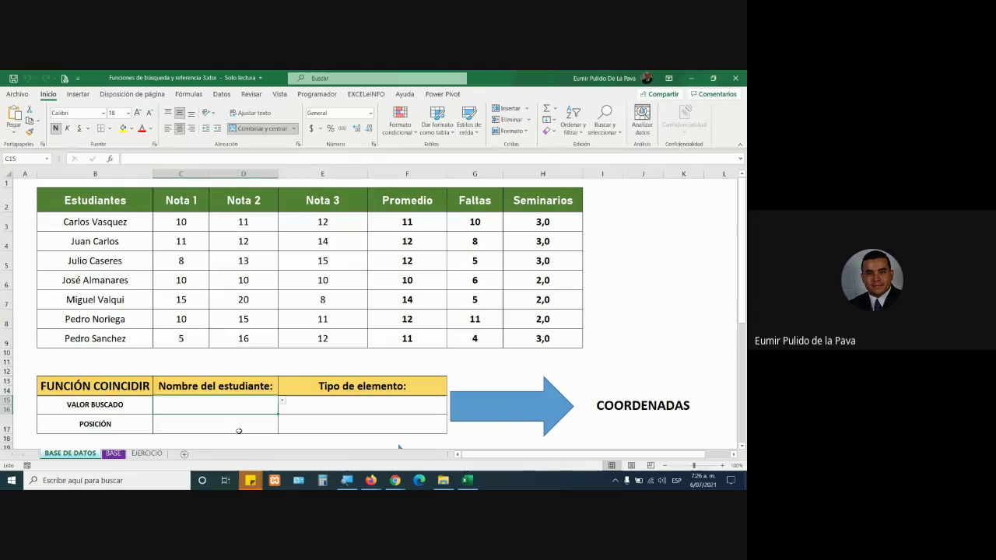
scroll(238, 422, down, 1)
scroll(241, 426, down, 2)
- In C17, enter a COINCIDIR formula matching the student name in C15 with exact match 0
click(242, 372)
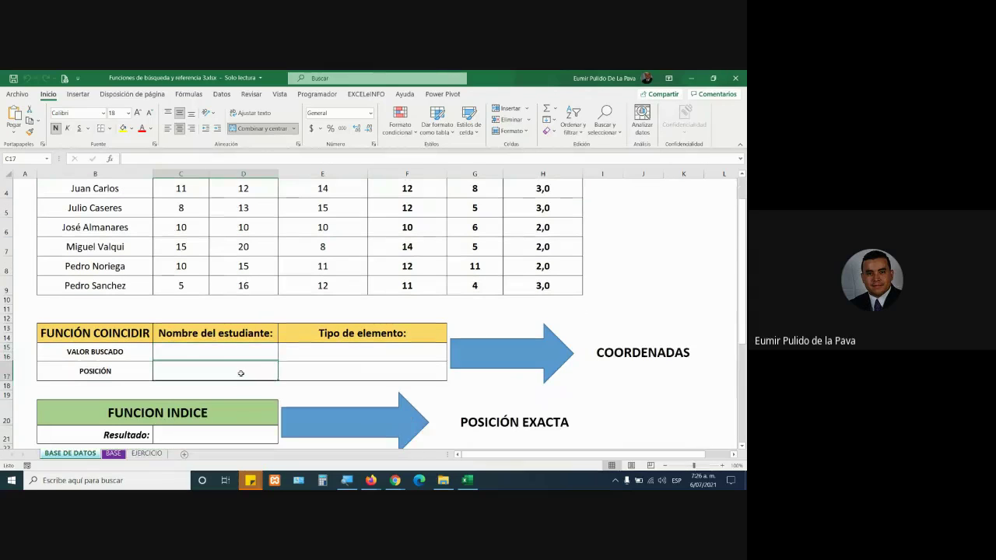
text(=COINCI)
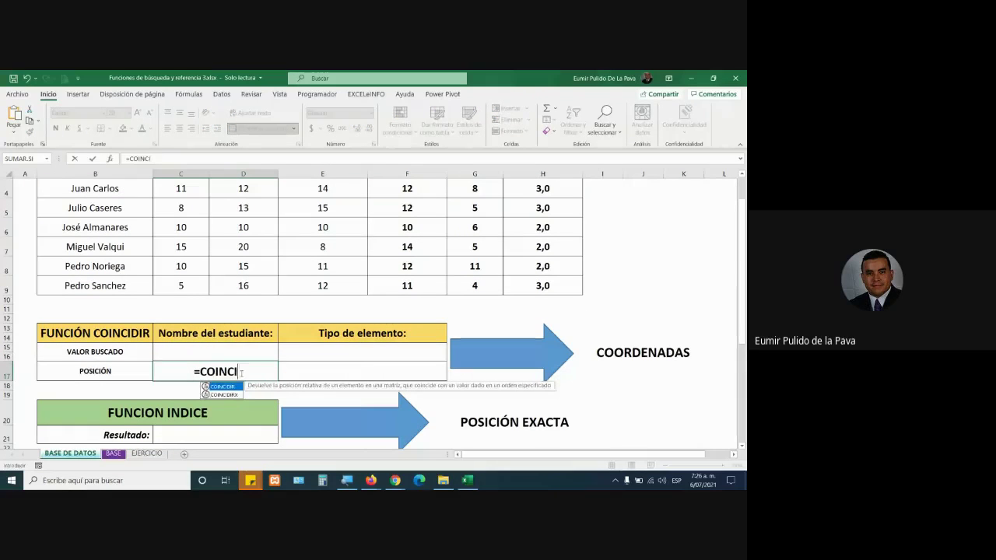
text(DIR()
click(232, 351)
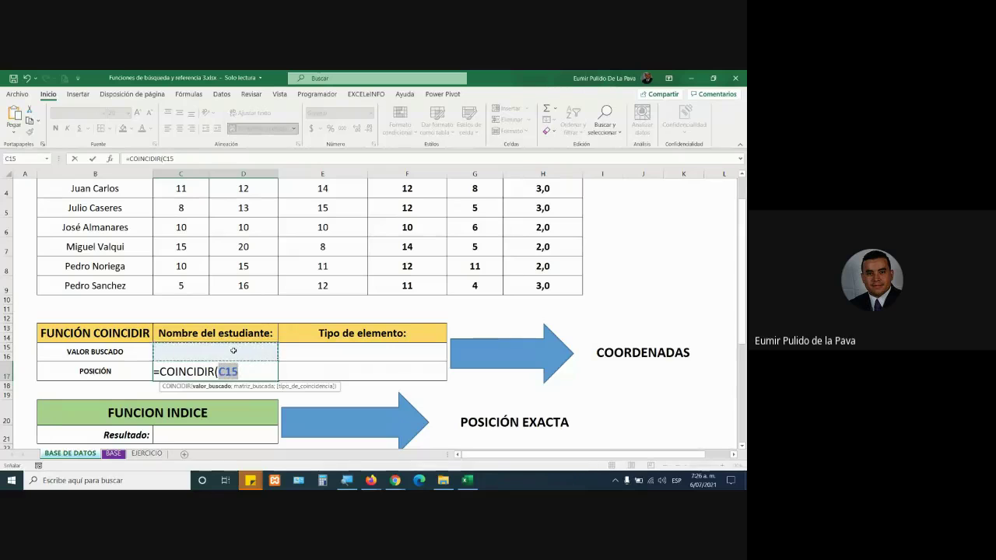
text(;)
scroll(165, 375, up, 1)
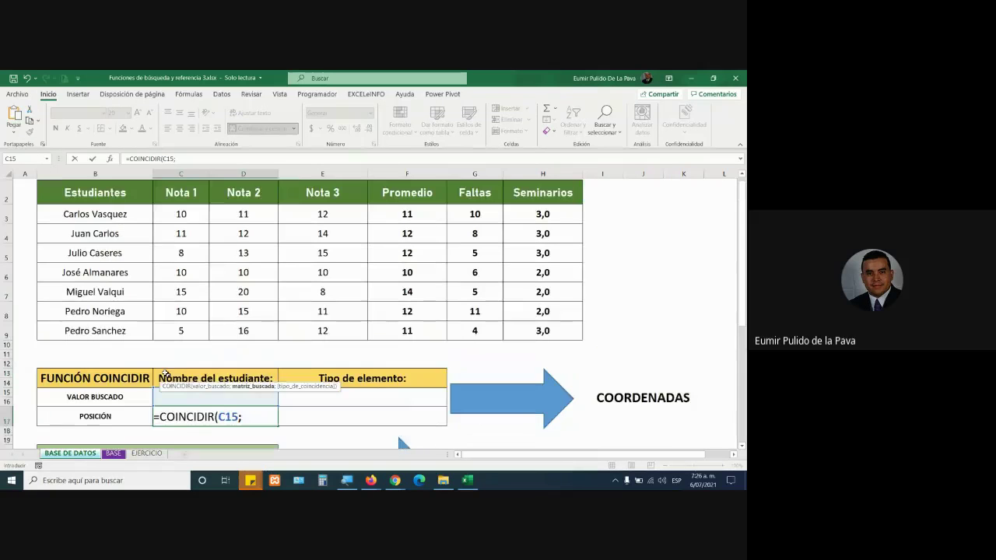
scroll(165, 375, up, 1)
drag(111, 224, 96, 340)
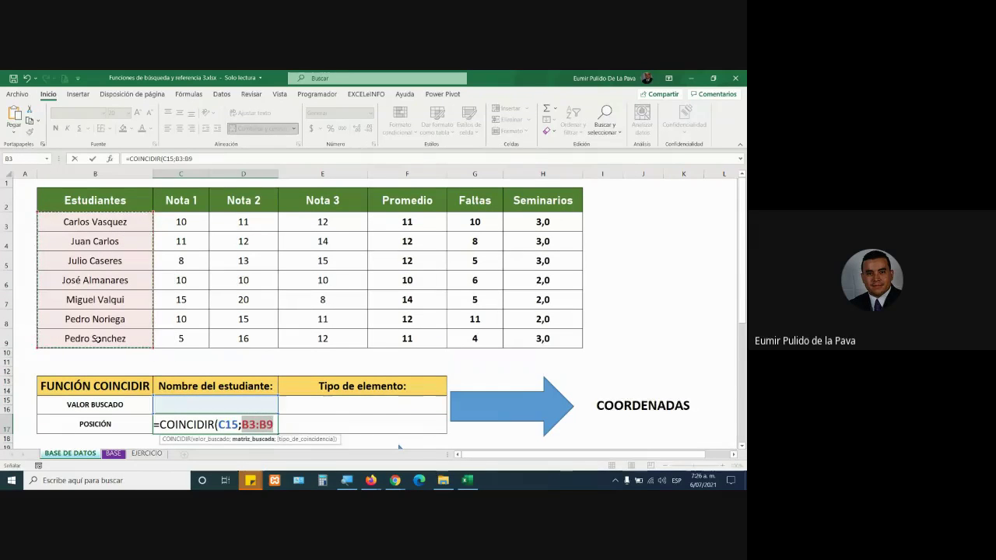
text(;0)
key(Return)
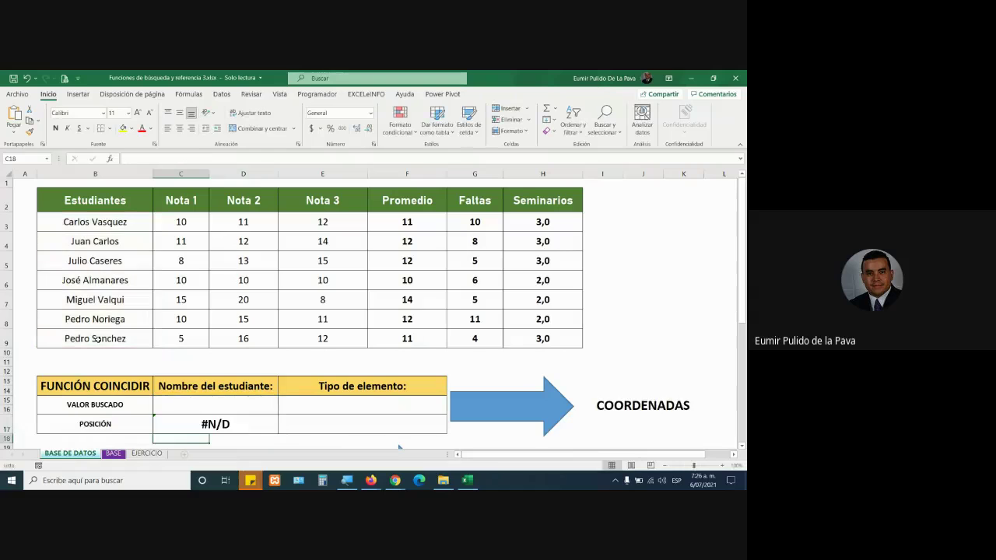
- In E17, enter =COINCIDIR(E15;C2:H2;0) to locate the element type in the header row
click(362, 425)
text(=)
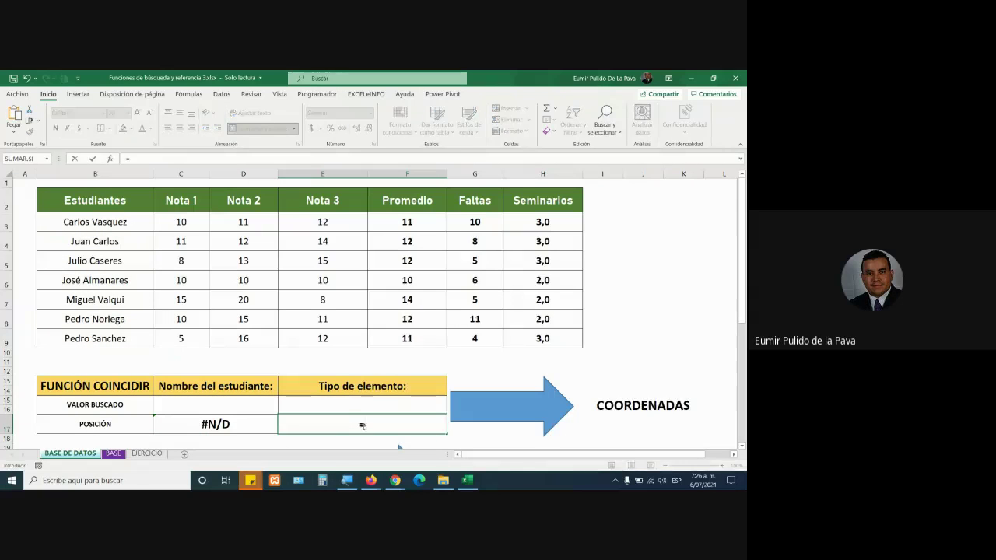
text(COI)
key(Tab)
click(353, 405)
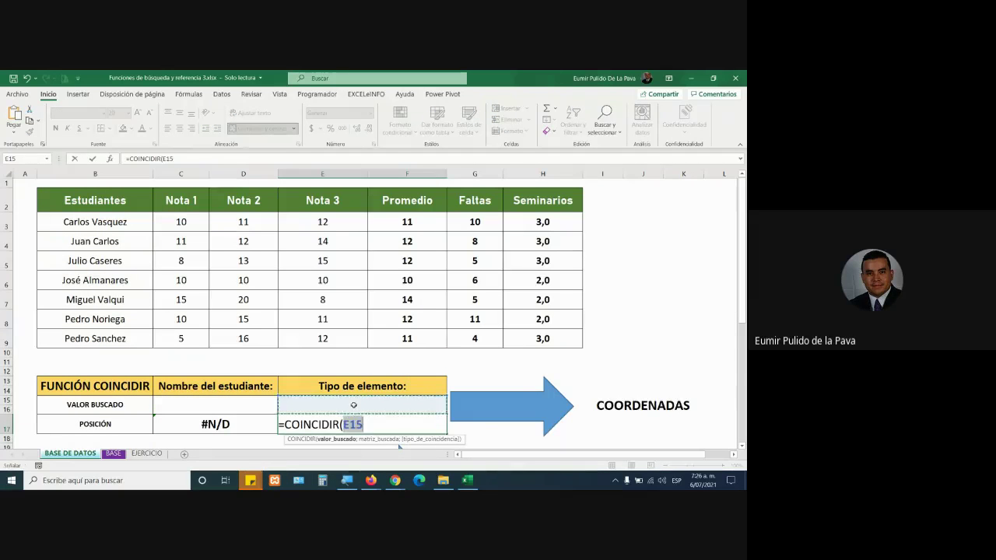
text(;)
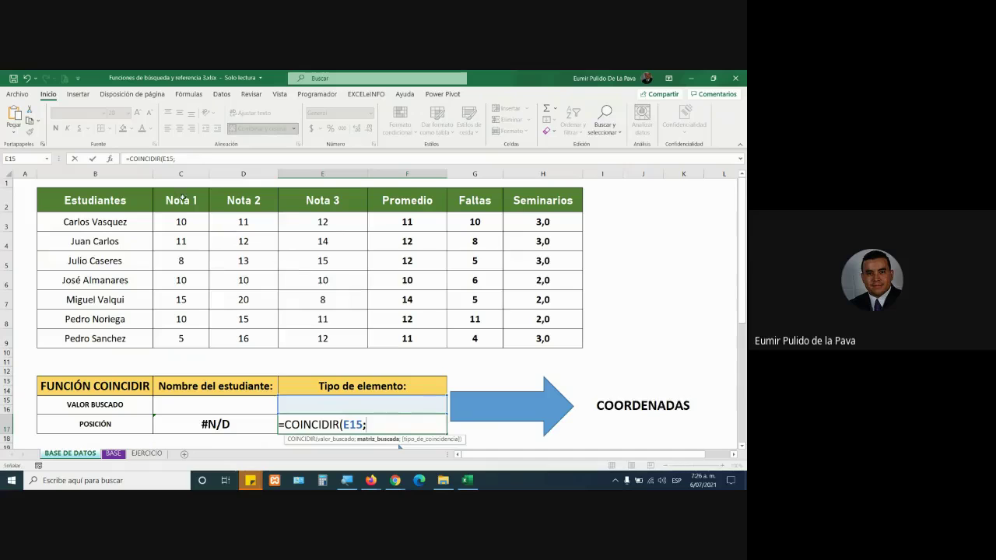
drag(181, 200, 522, 203)
text(;0)
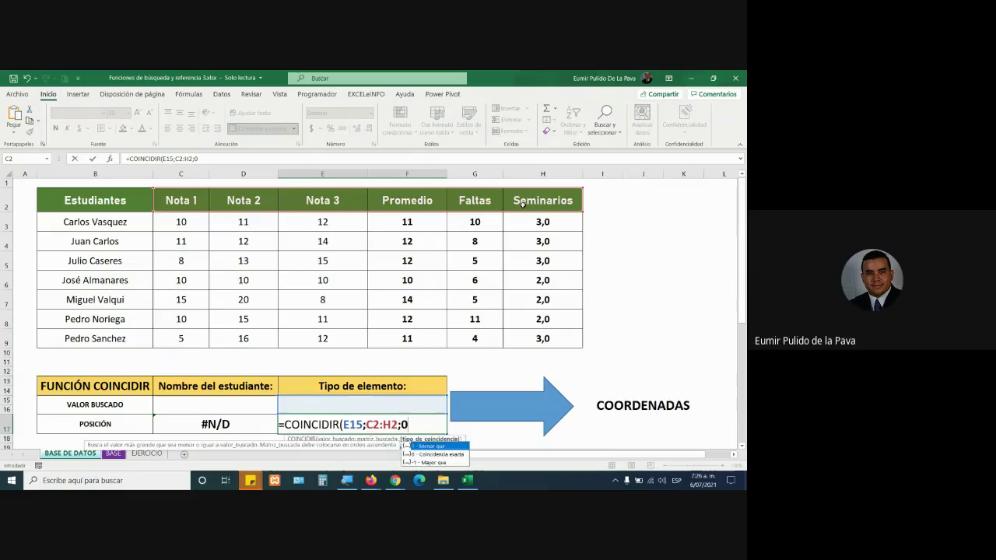
text())
key(Return)
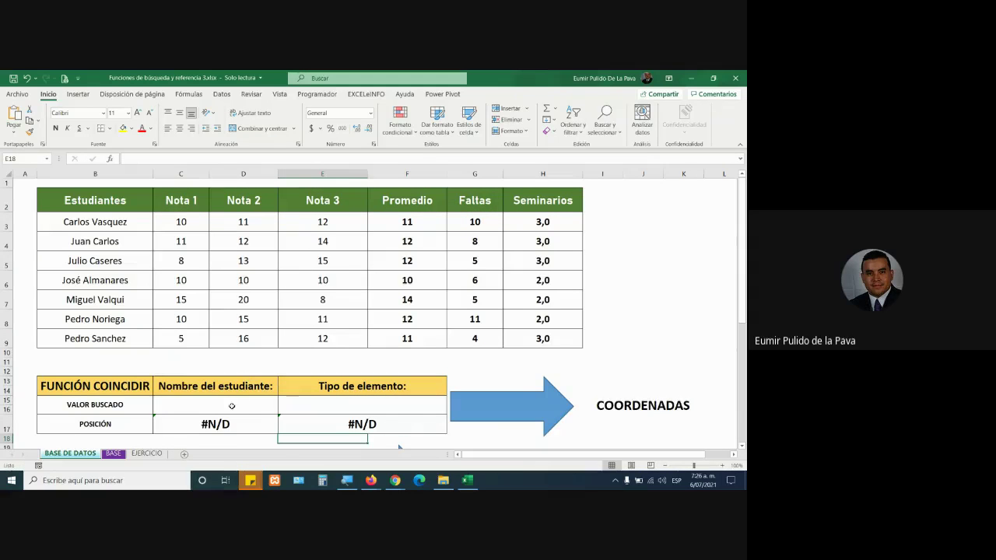
click(231, 406)
click(283, 404)
click(179, 420)
click(362, 402)
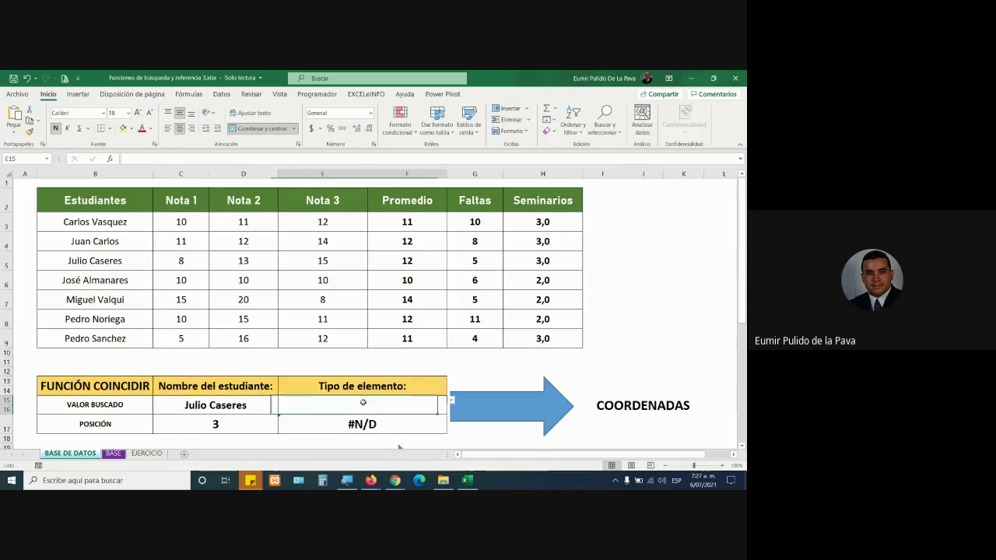
click(451, 401)
click(347, 428)
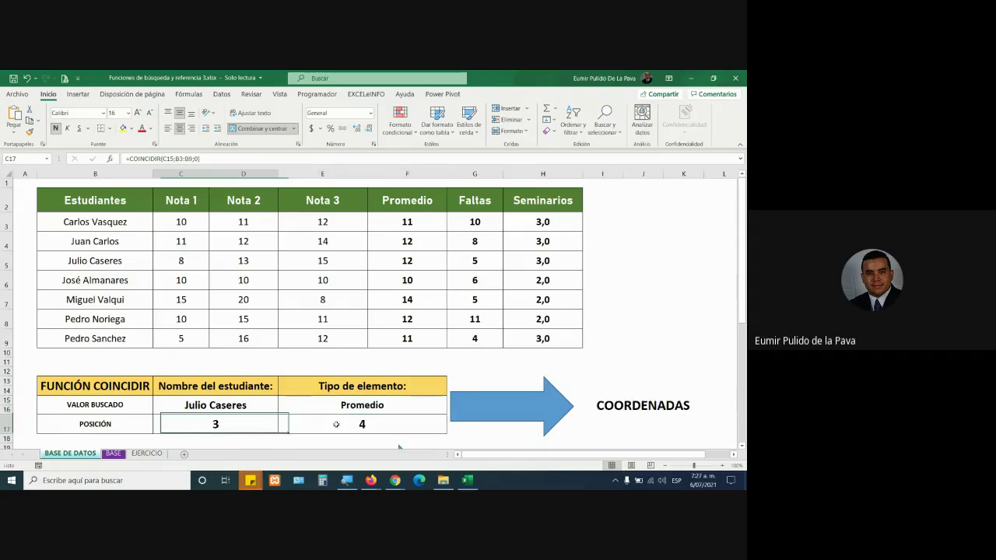
- Show why the positions are 3 and 4 using the table's columns and student names
drag(218, 424, 366, 424)
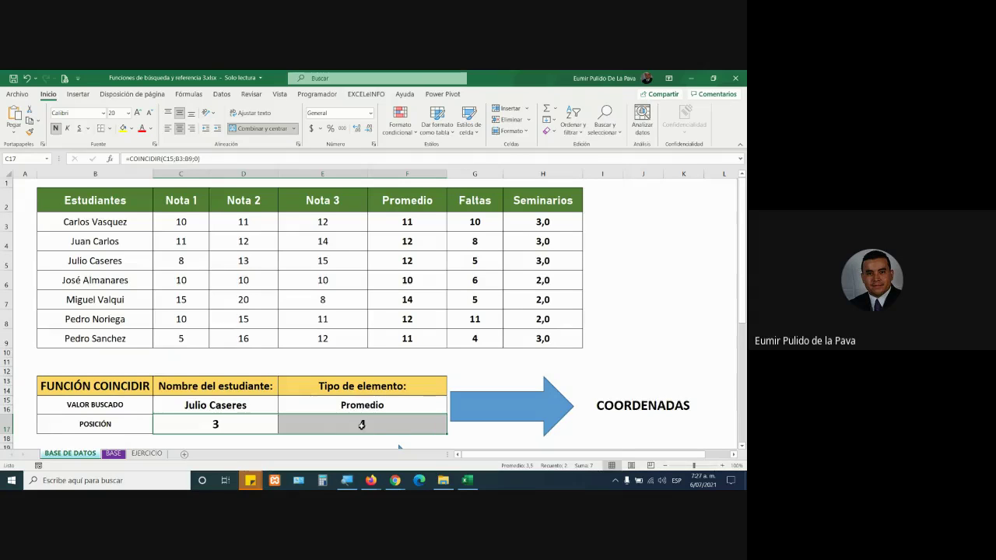
click(362, 409)
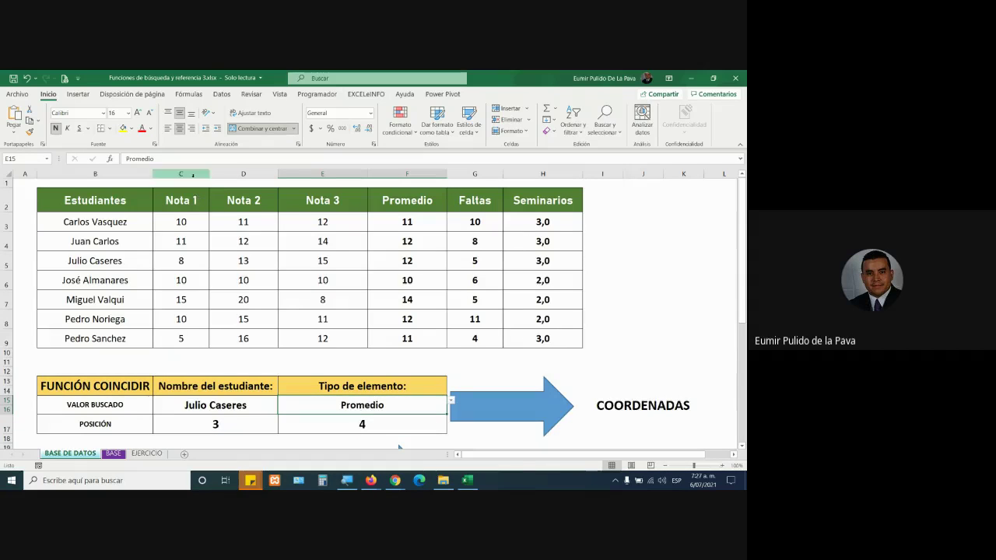
click(243, 174)
click(314, 174)
click(406, 173)
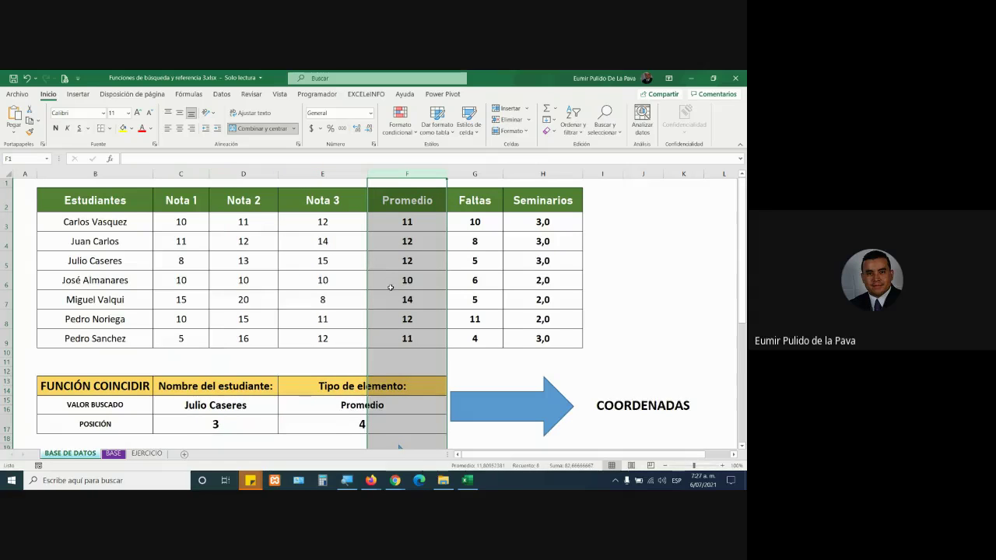
click(205, 424)
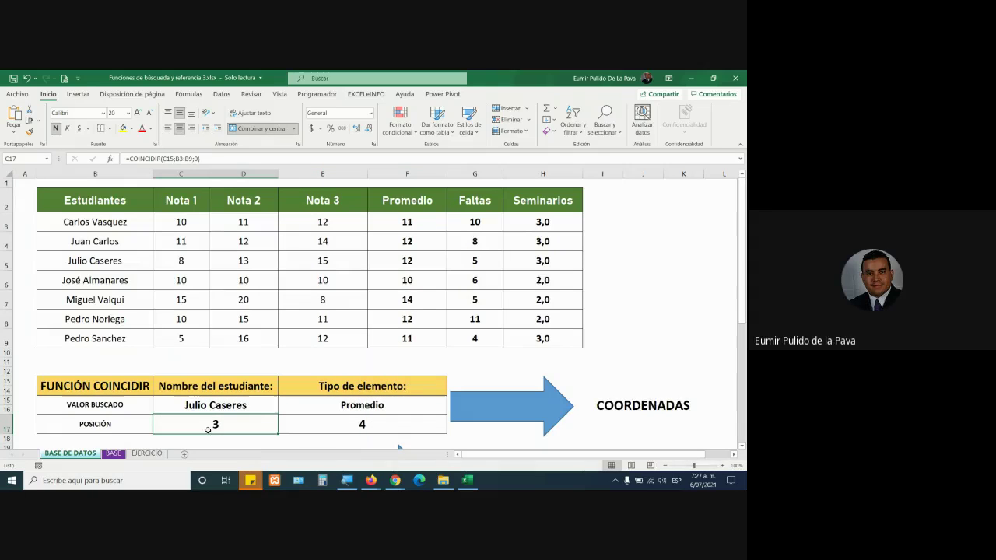
click(95, 222)
click(99, 242)
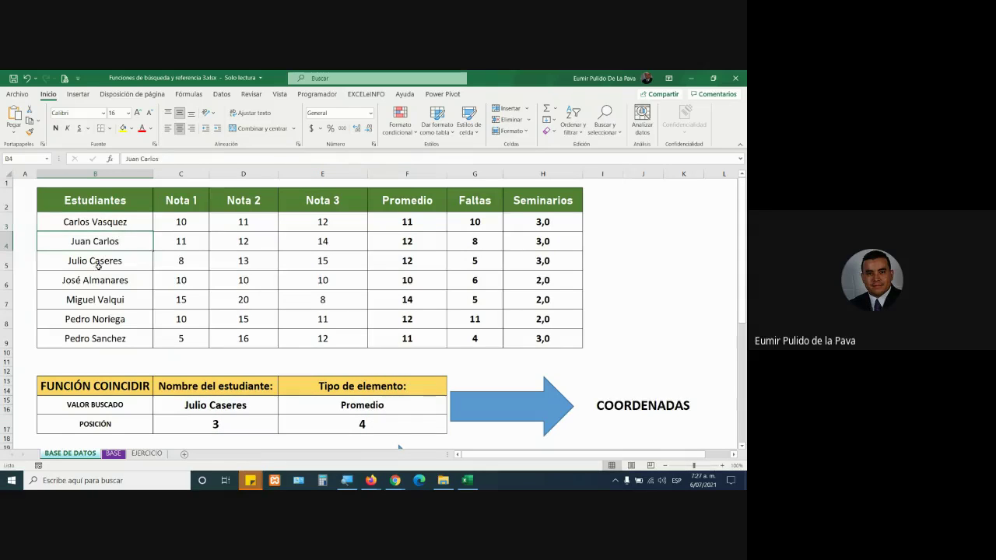
click(100, 259)
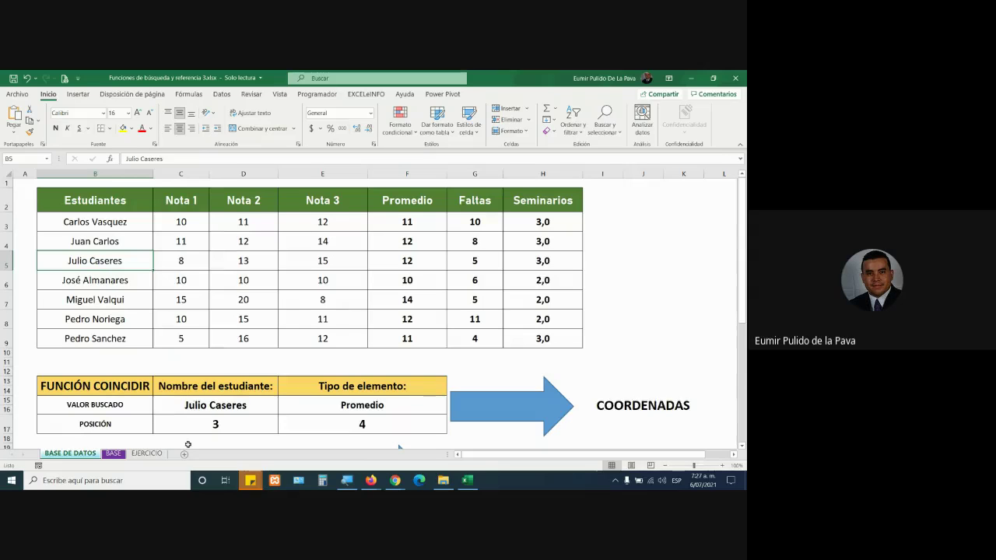
- Fill the position cells C17:F17 with yellow
drag(214, 423, 362, 424)
click(122, 129)
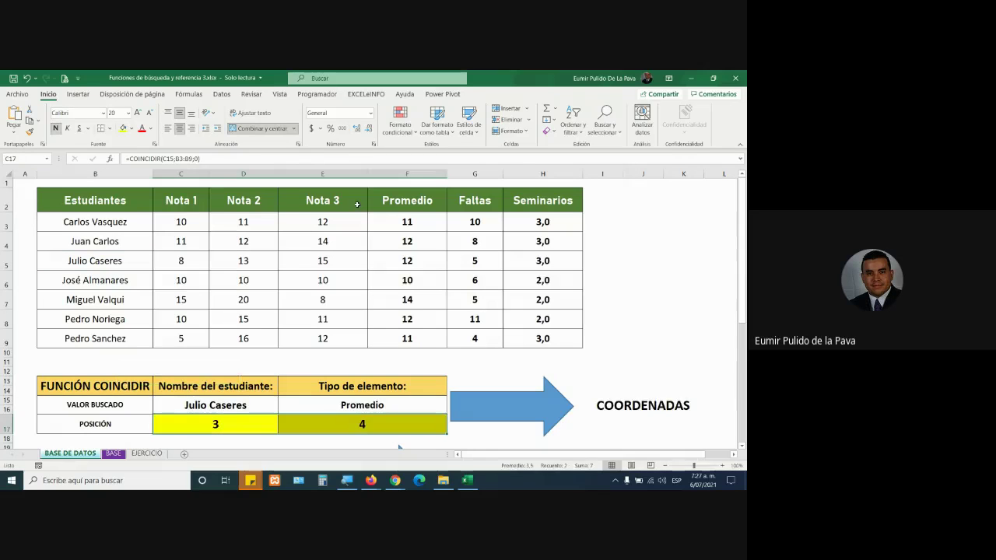
scroll(355, 260, down, 5)
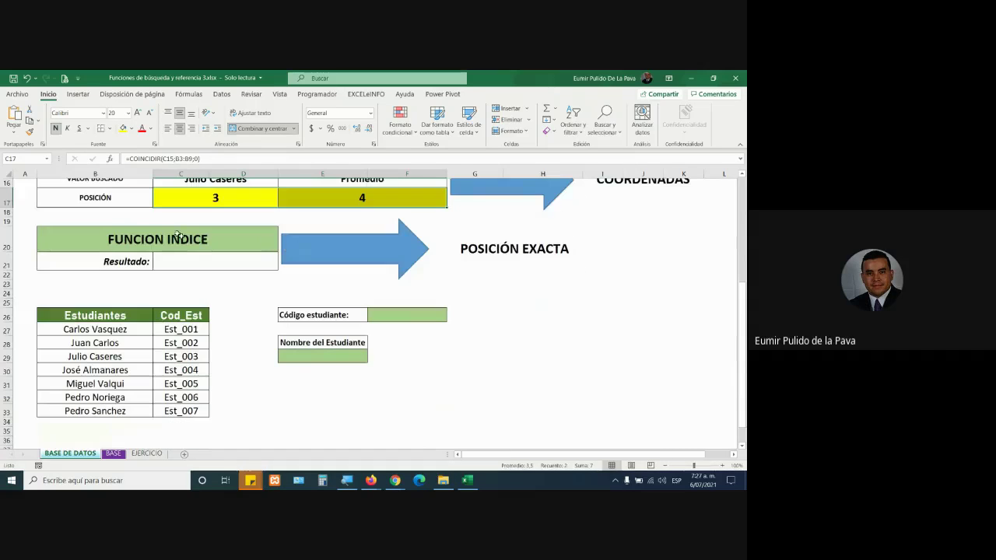
- Widen column D beside the FUNCION INDICE block
click(180, 235)
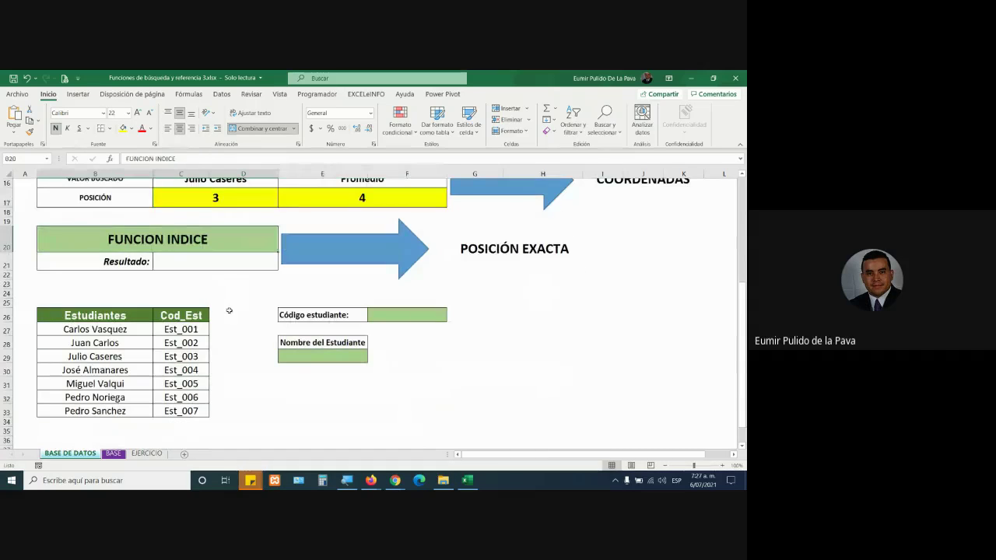
click(494, 257)
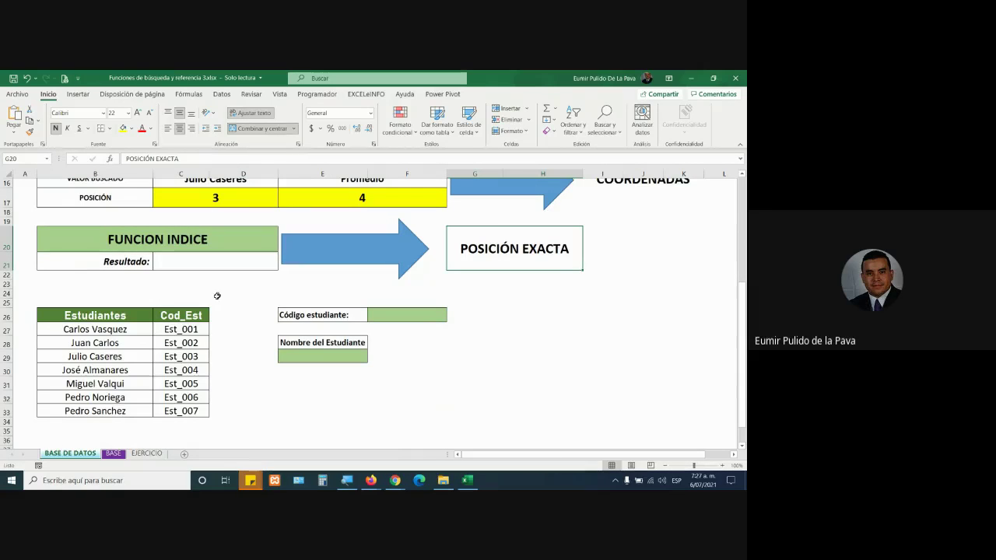
click(222, 261)
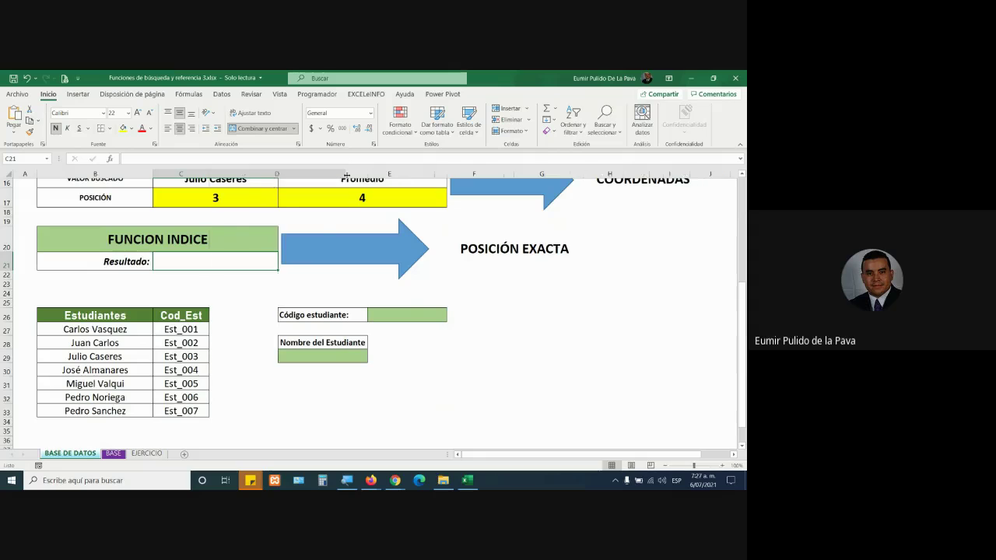
drag(277, 174, 346, 174)
- Begin an INDICE formula in the Resultado cell C21 under magnification, then cancel it
text(=IND)
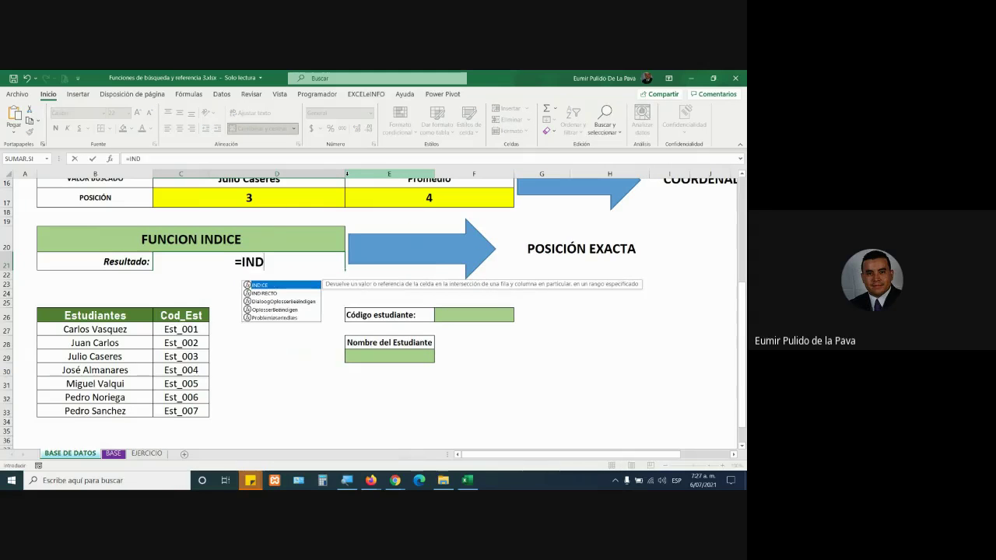
click(346, 480)
click(343, 442)
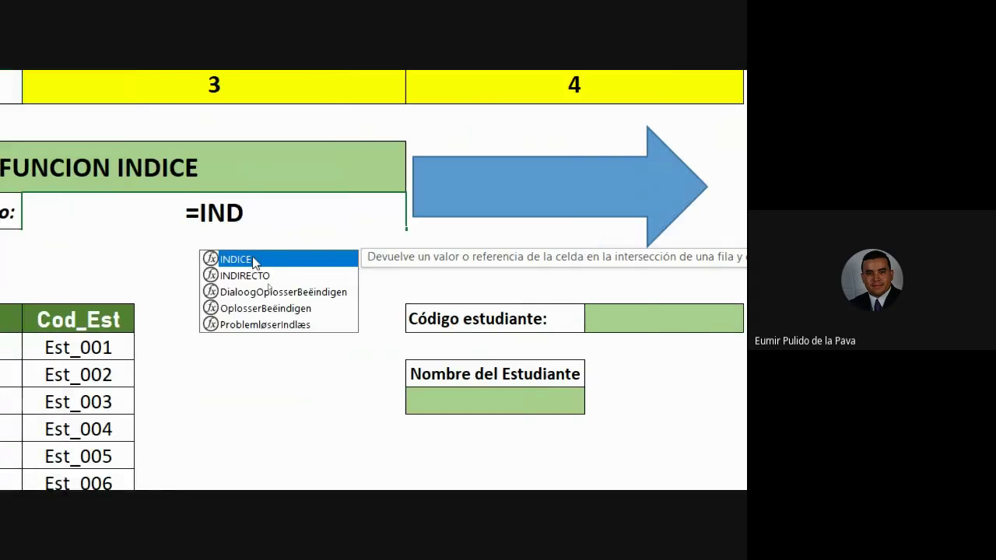
double_click(254, 261)
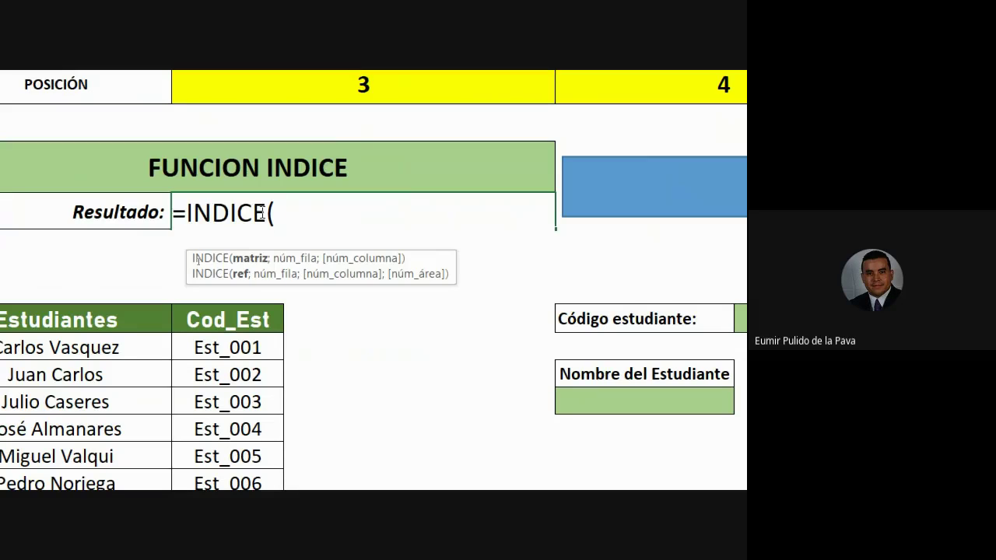
key(Escape)
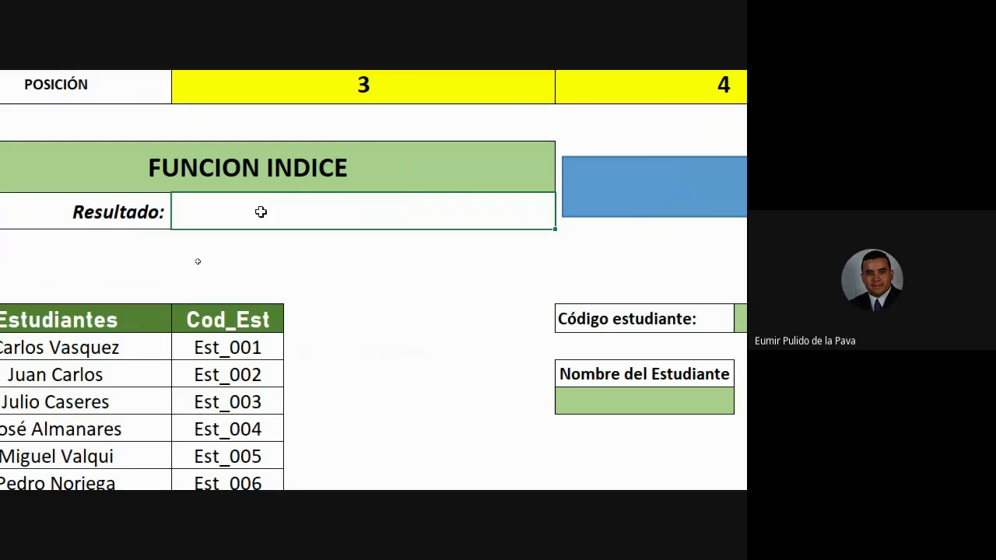
scroll(260, 212, up, 3)
scroll(198, 312, up, 2)
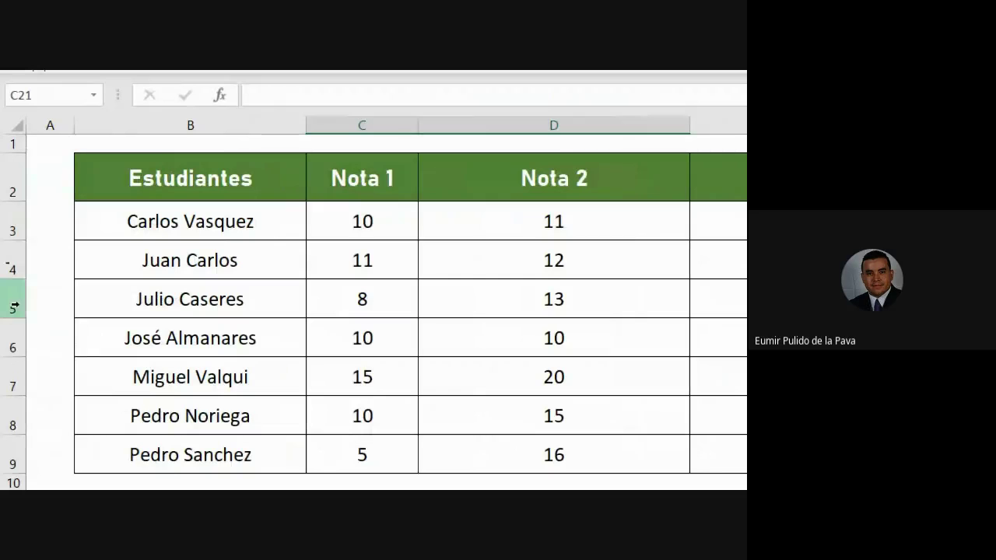
click(19, 301)
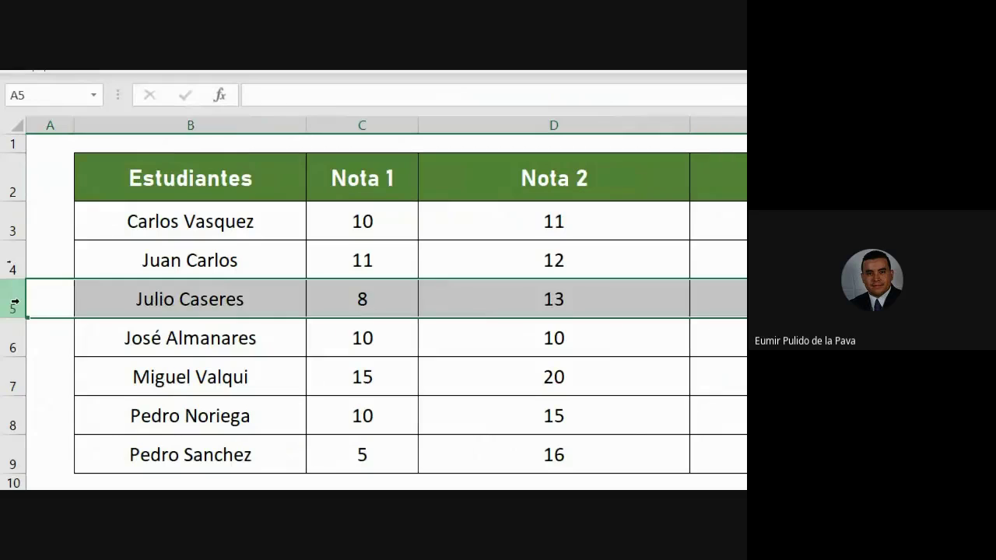
ctrl+click(596, 118)
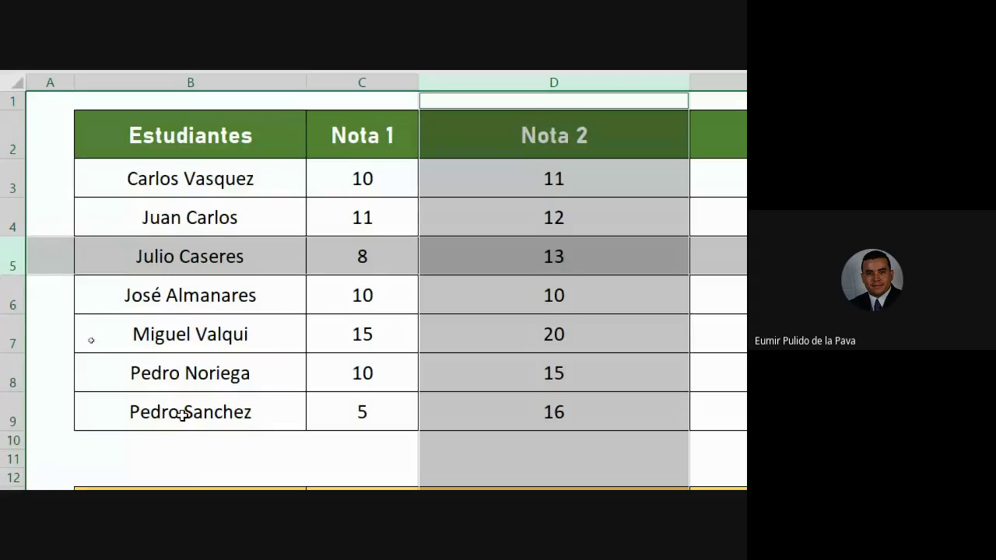
click(6, 295)
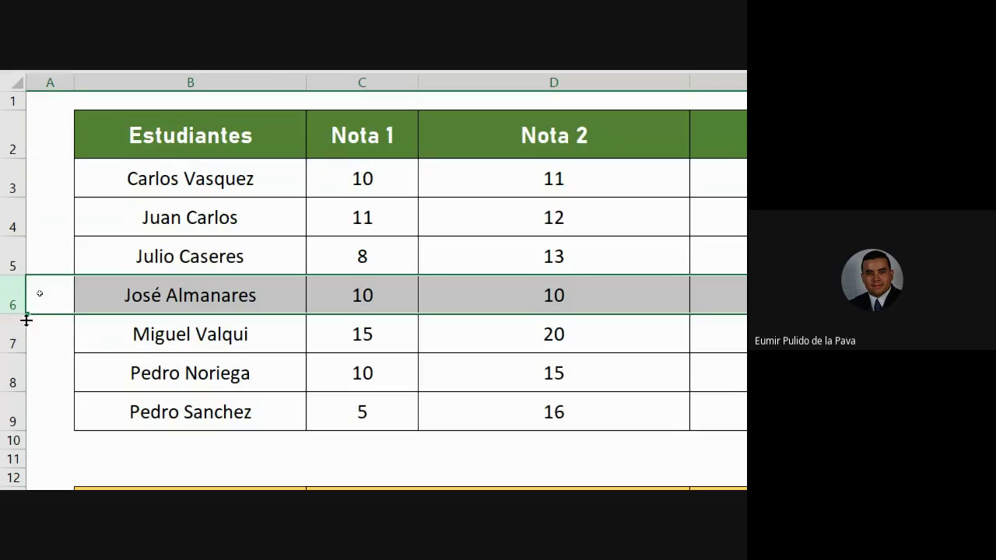
ctrl+click(618, 127)
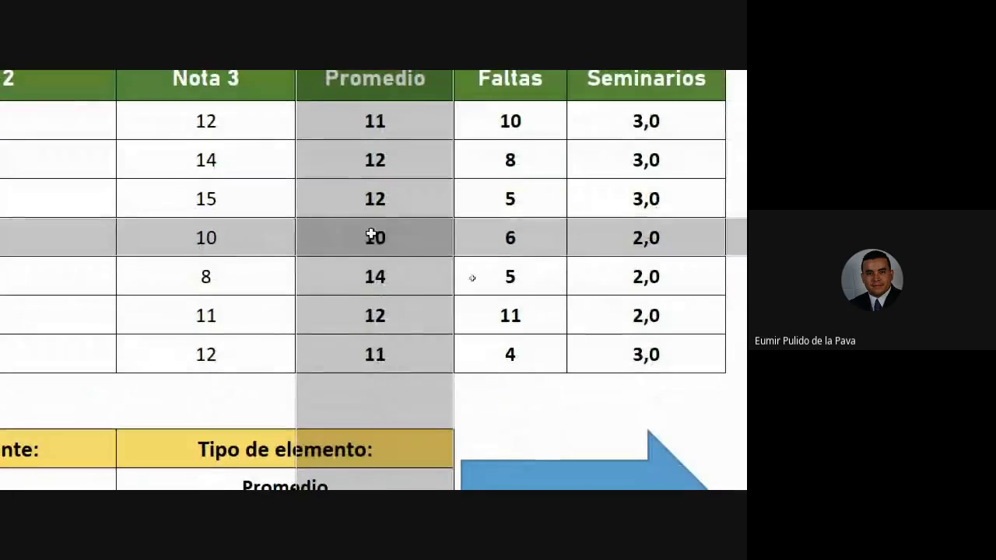
click(389, 248)
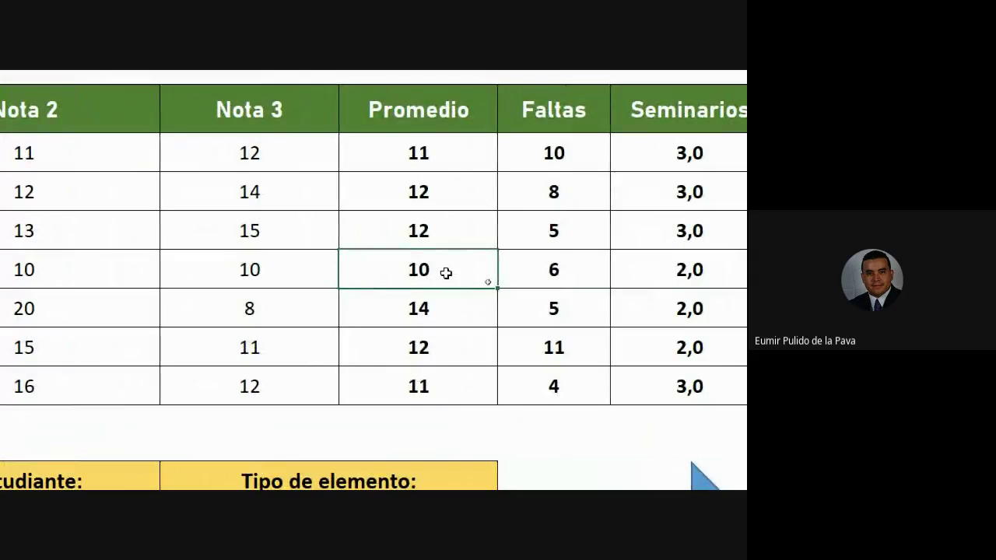
click(551, 344)
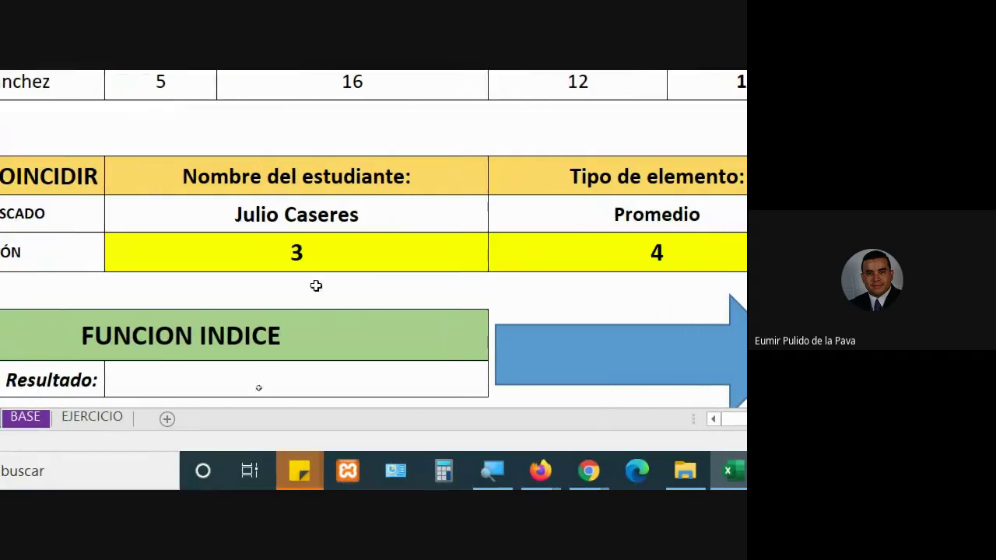
click(308, 251)
click(555, 244)
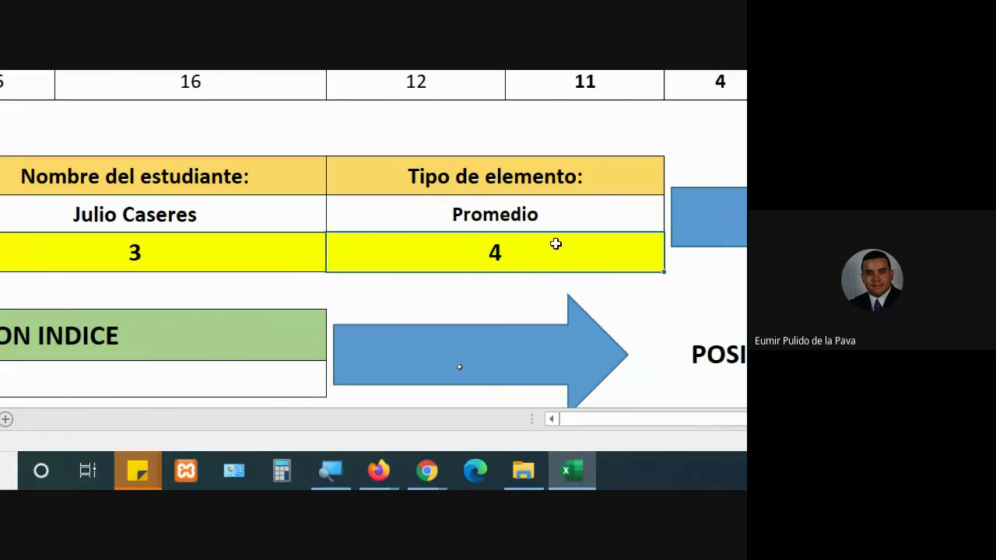
click(382, 378)
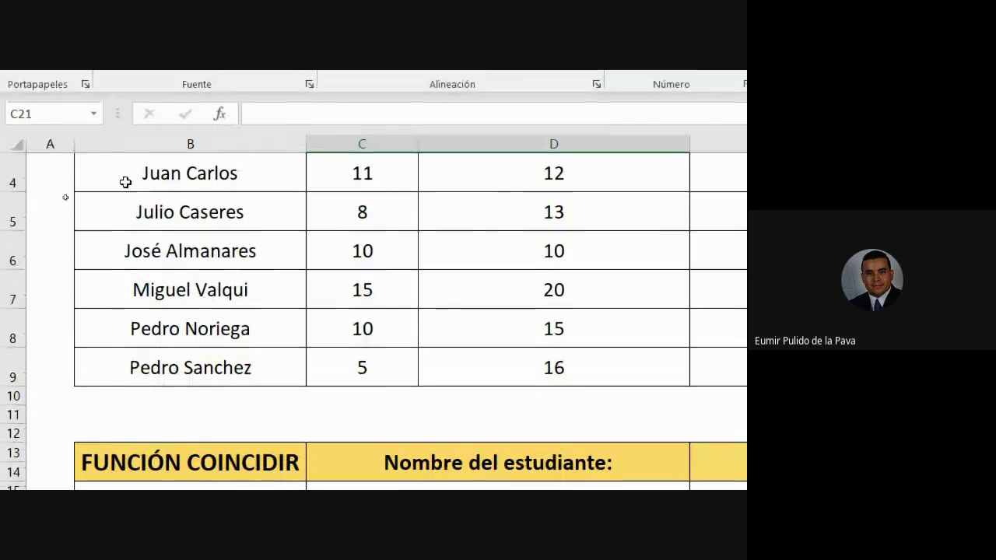
click(189, 209)
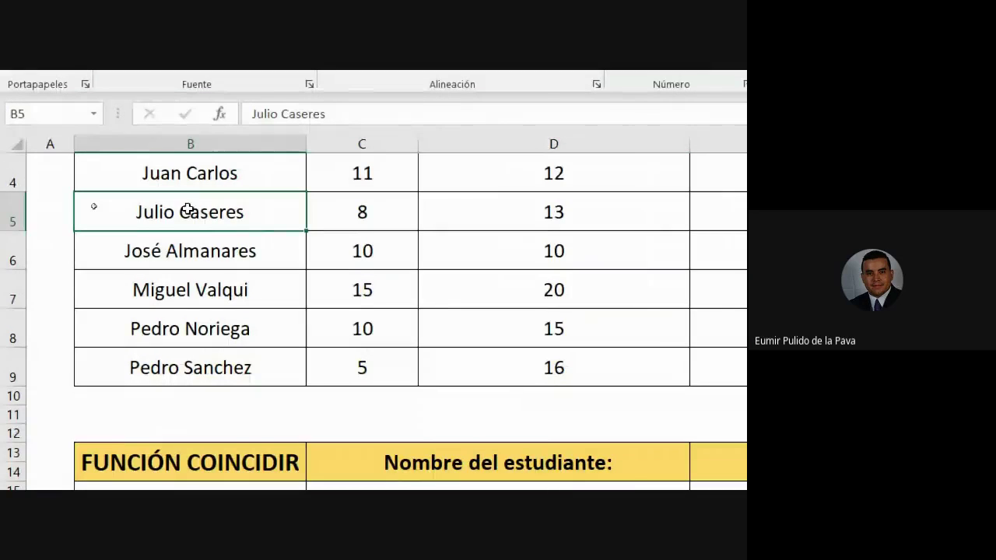
click(20, 214)
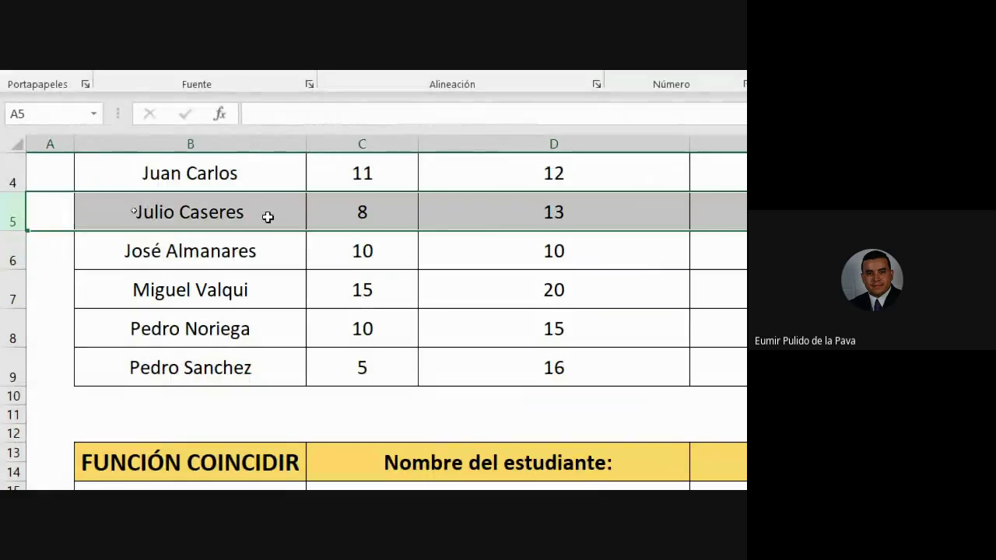
scroll(708, 237, up, 1)
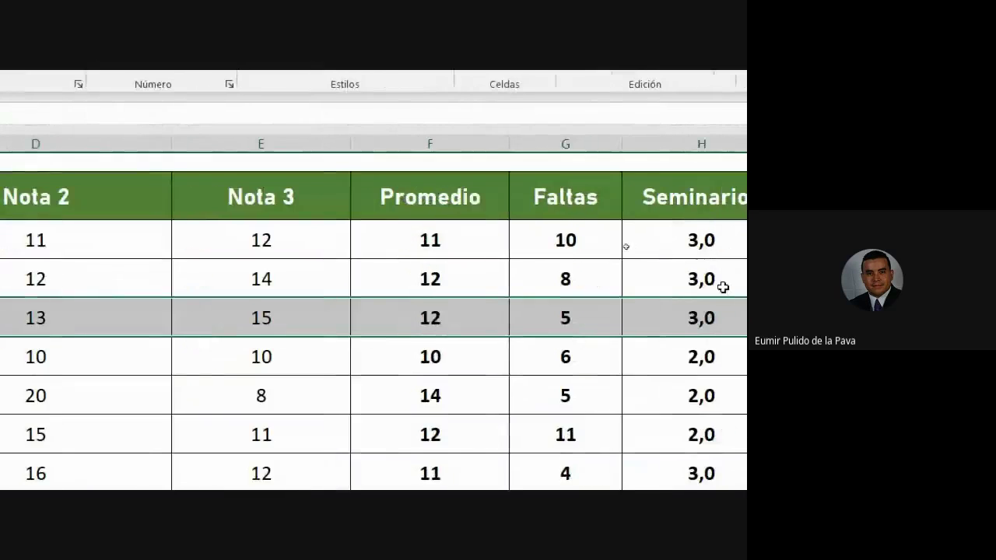
ctrl+click(426, 137)
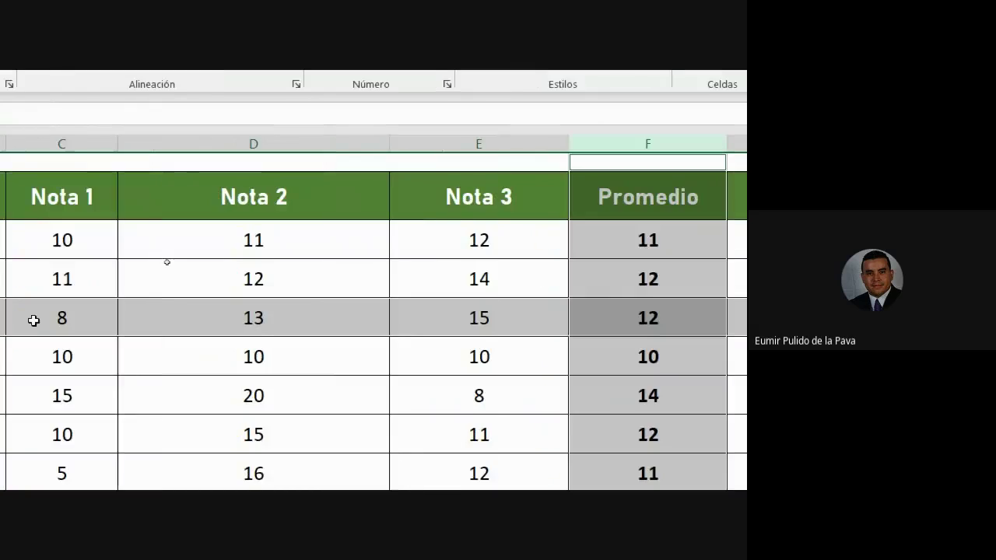
click(465, 316)
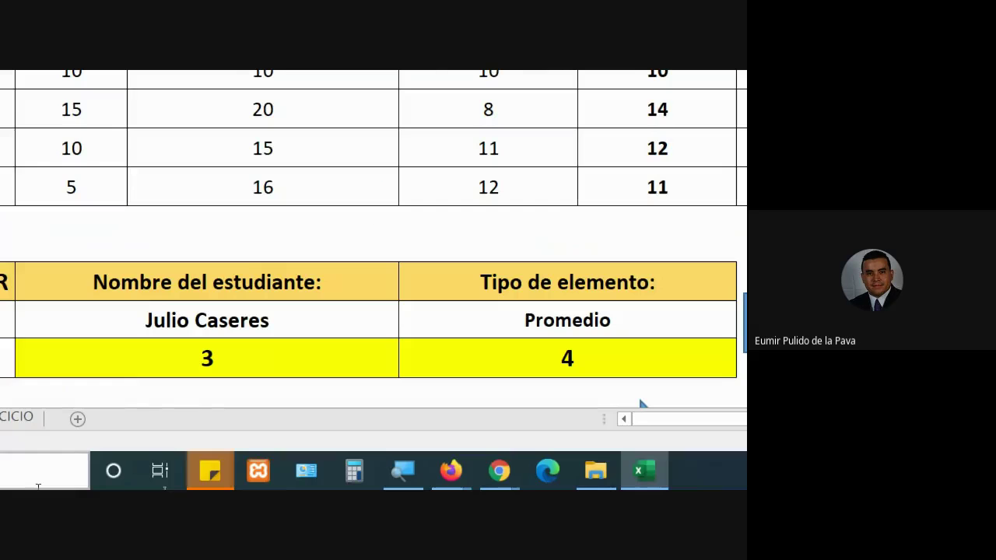
scroll(167, 294, down, 1)
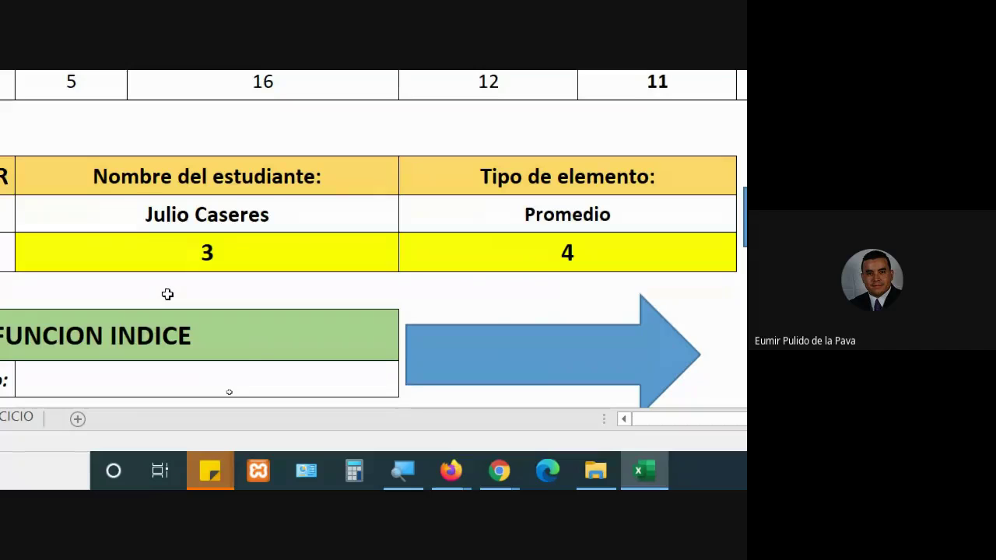
click(167, 379)
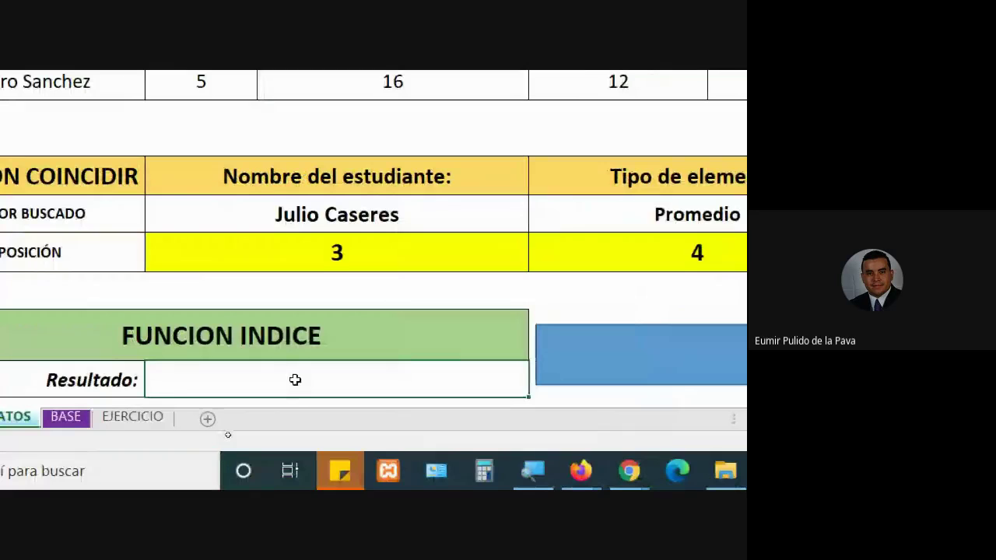
text(=INDI)
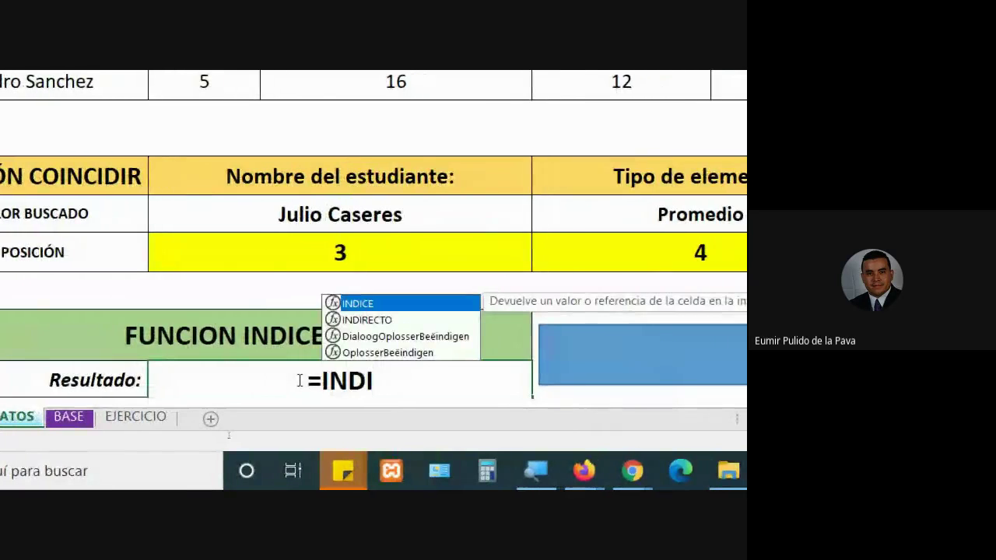
key(Tab)
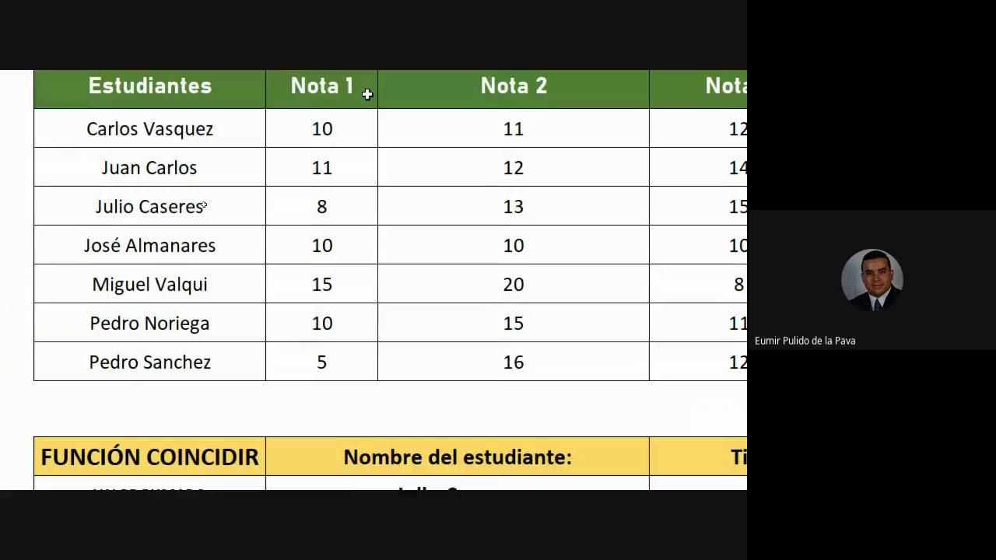
mouse_move(322, 129)
mouse_down()
mouse_move(711, 161)
mouse_move(658, 352)
mouse_up()
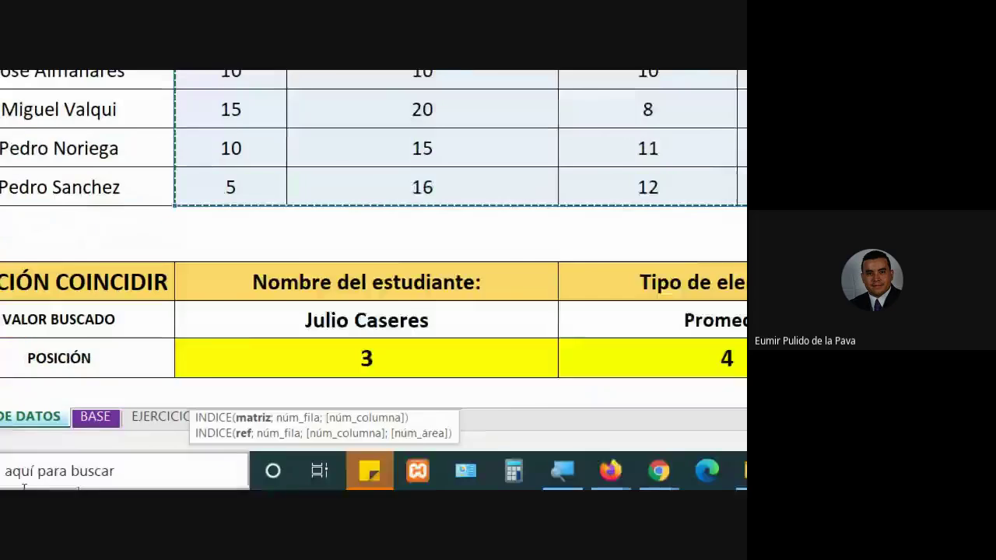
scroll(147, 337, down, 2)
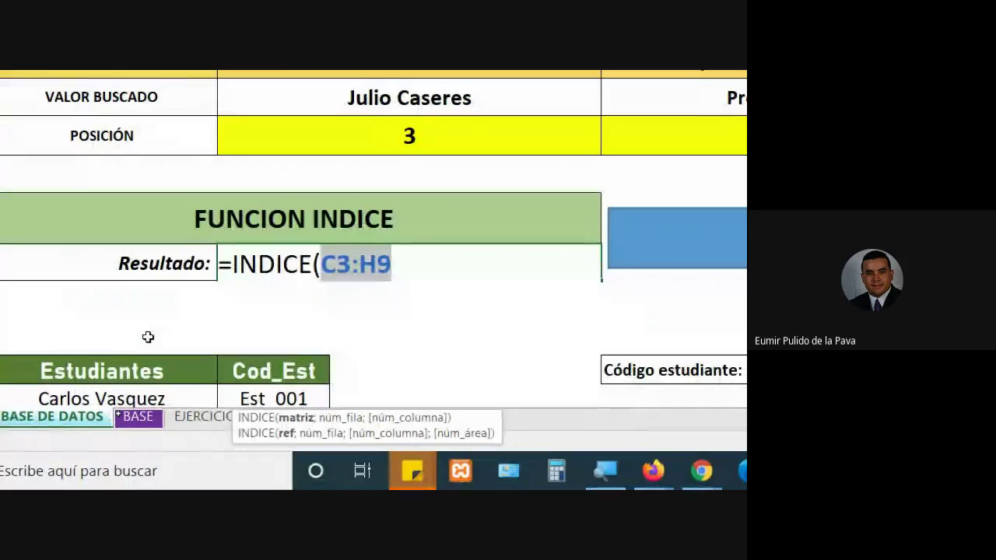
text(;)
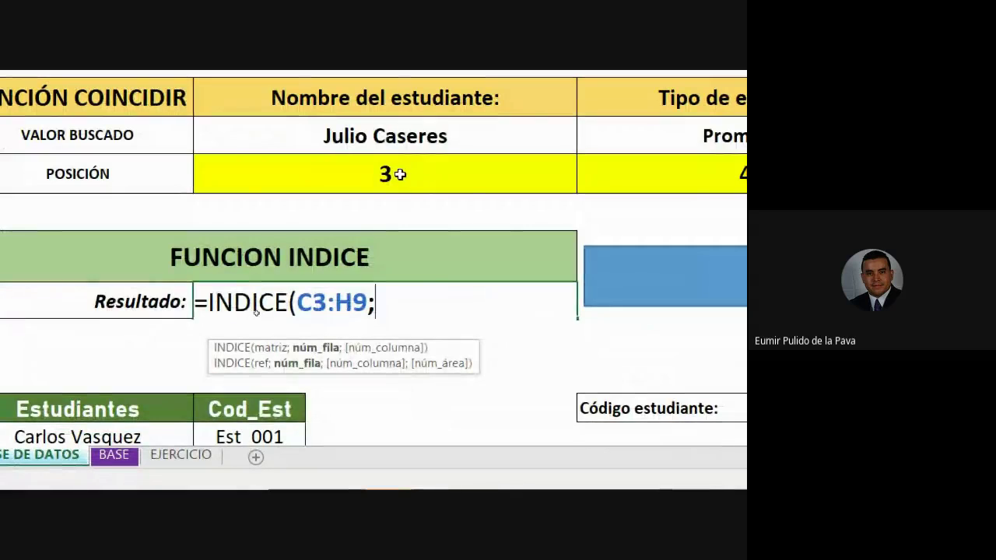
click(399, 174)
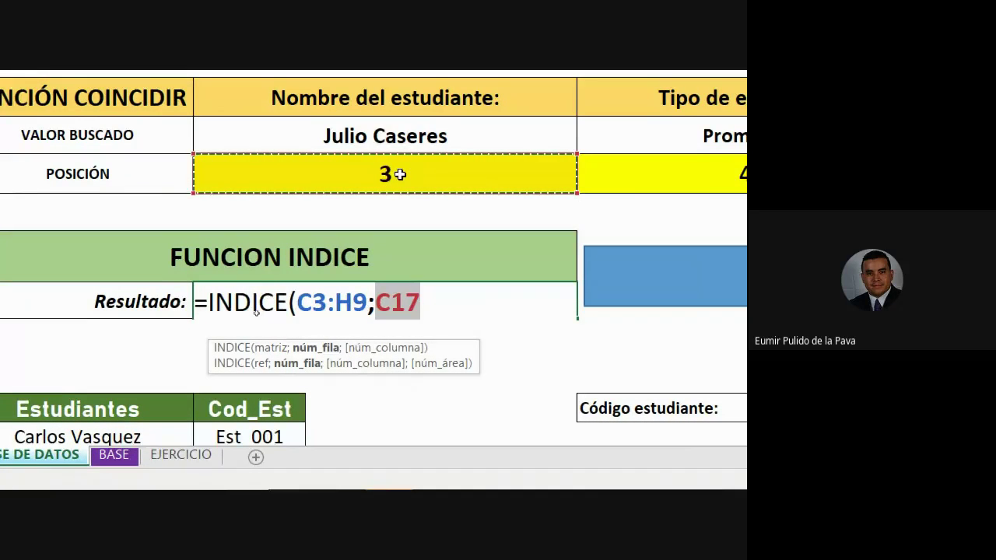
text(;)
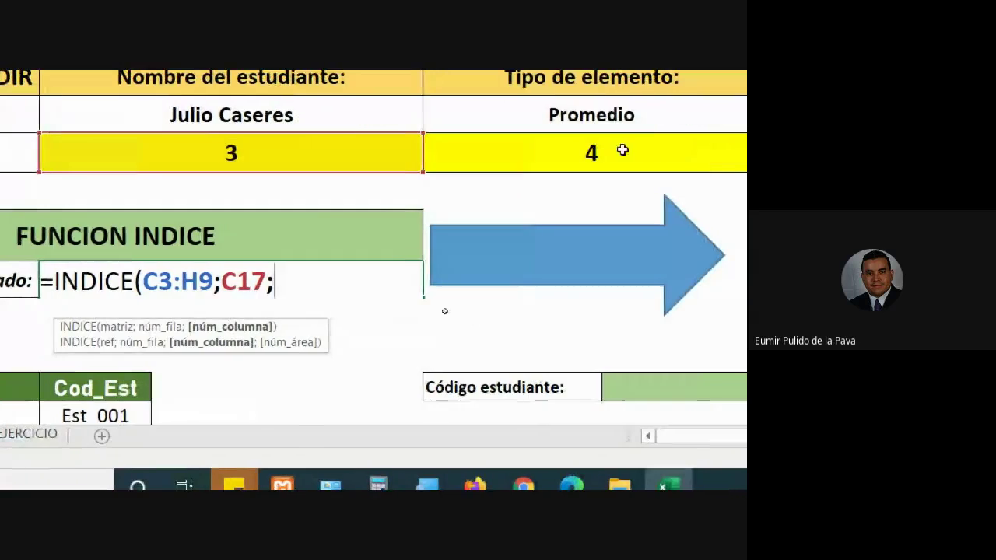
click(590, 151)
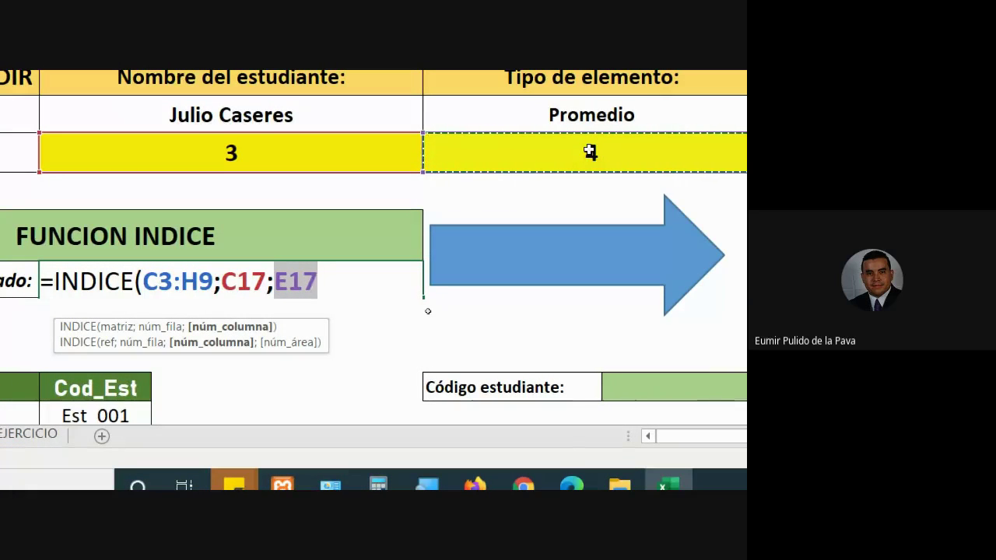
text())
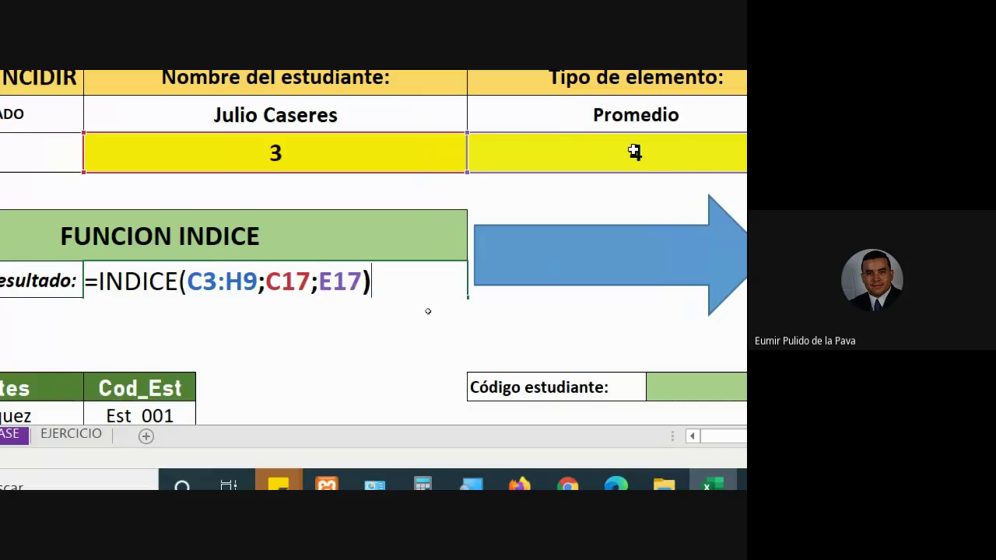
key(Return)
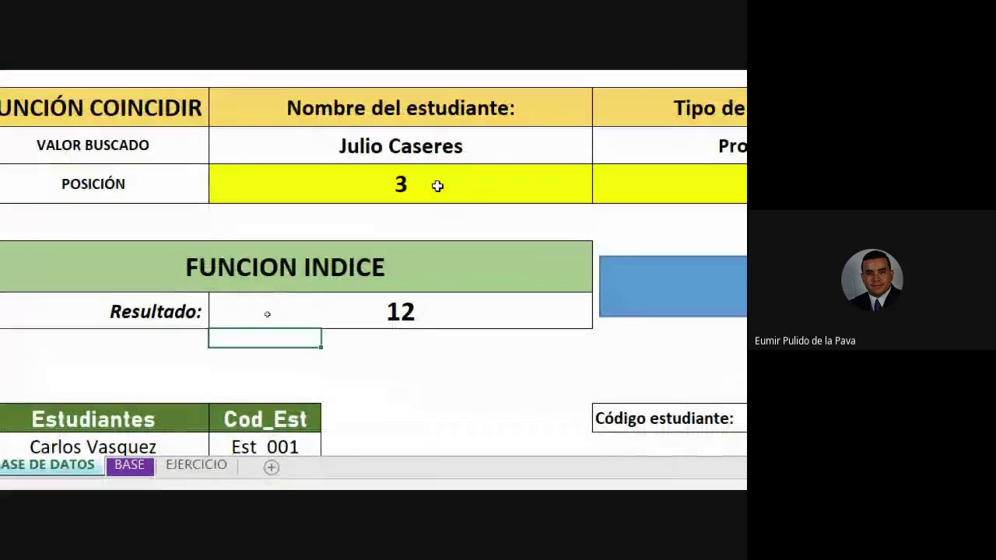
click(438, 187)
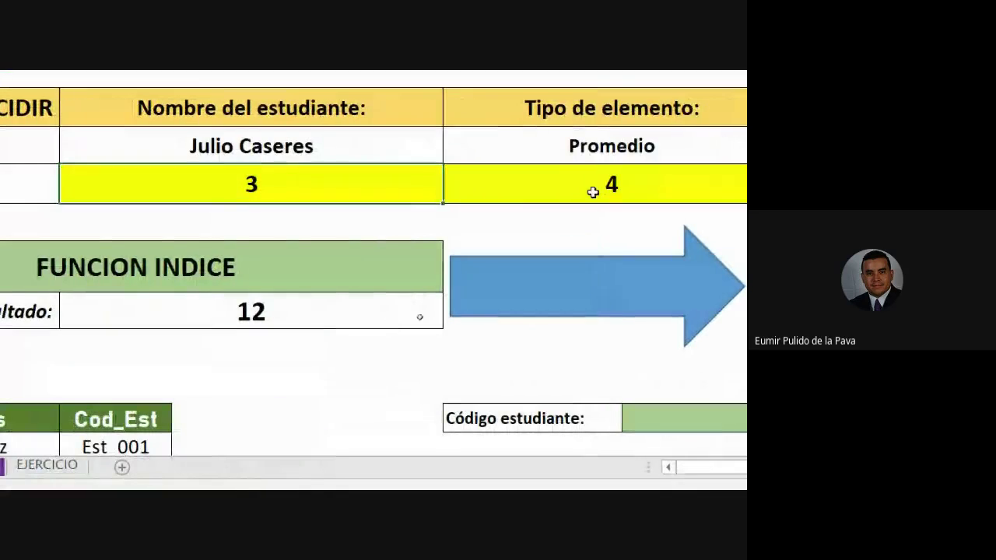
click(591, 191)
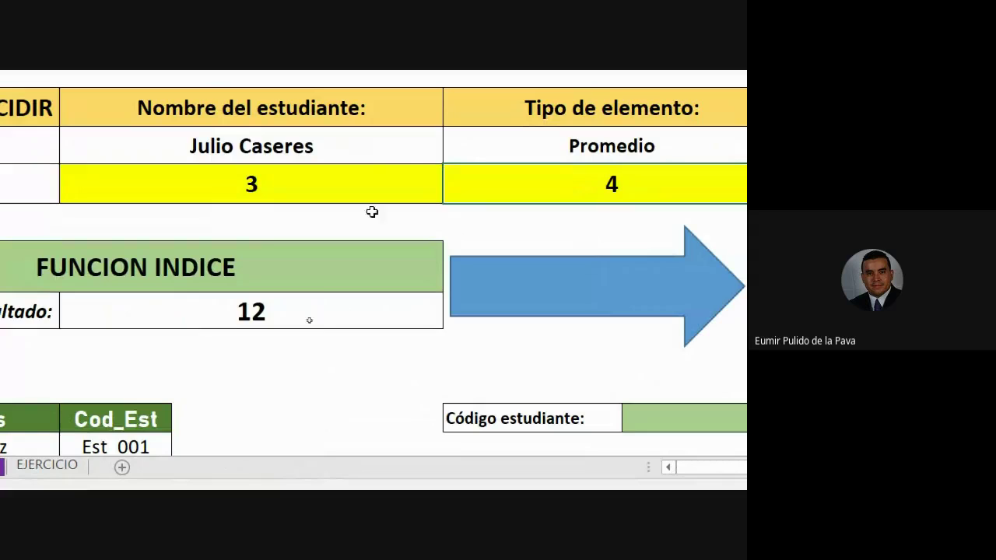
click(371, 158)
click(450, 136)
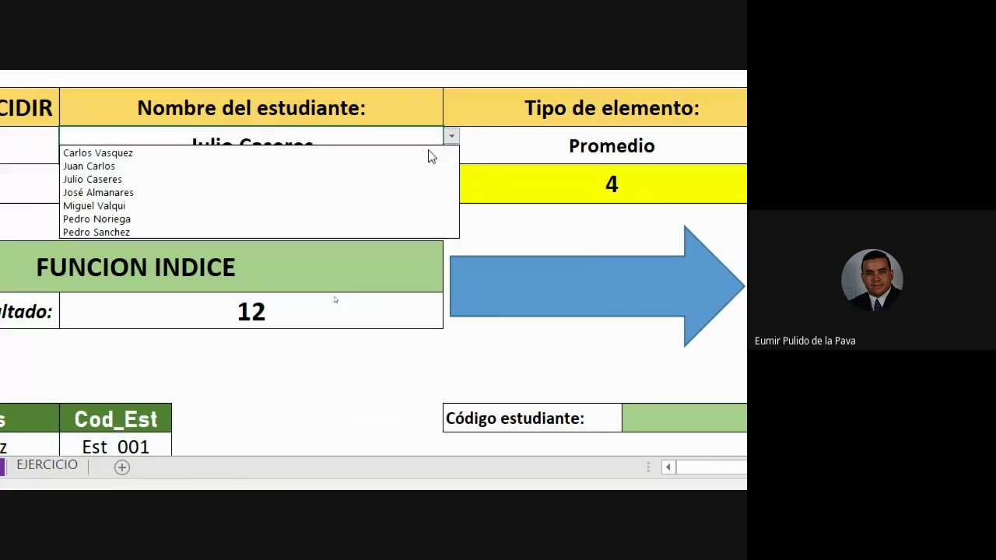
click(249, 221)
click(536, 151)
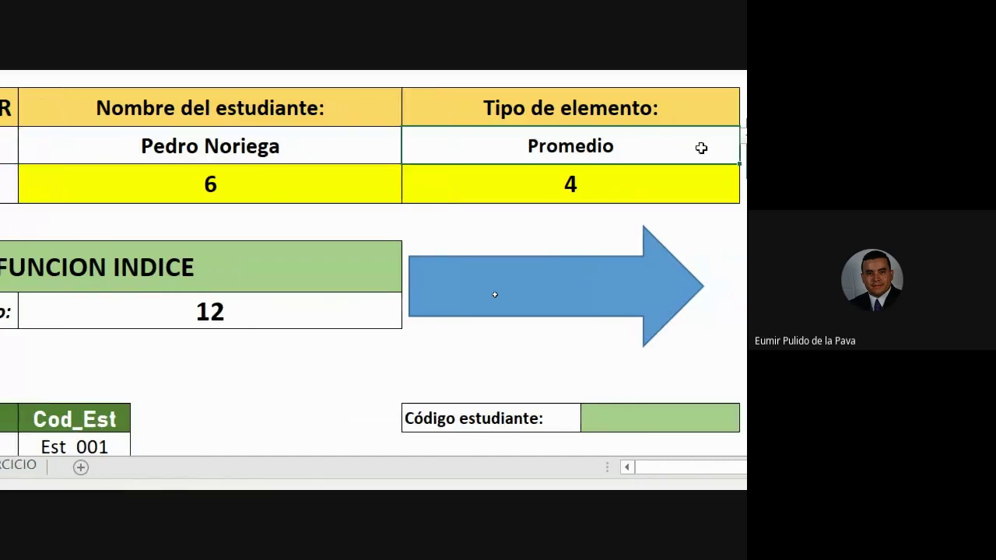
click(666, 137)
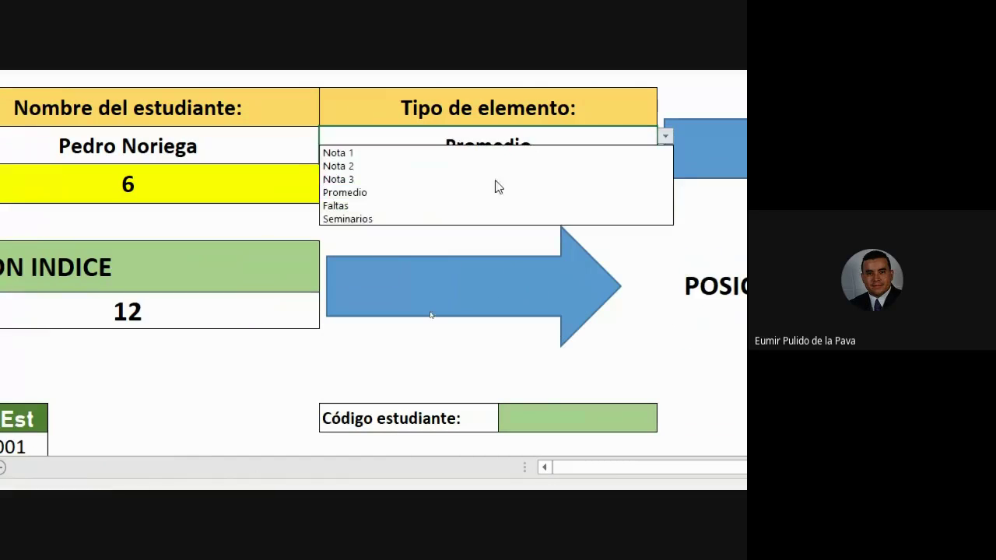
click(402, 220)
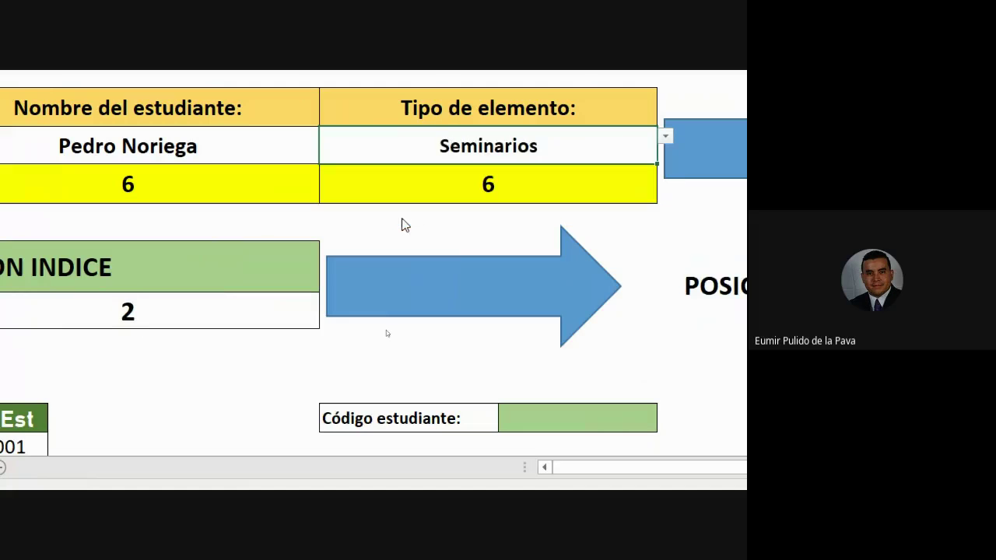
click(140, 312)
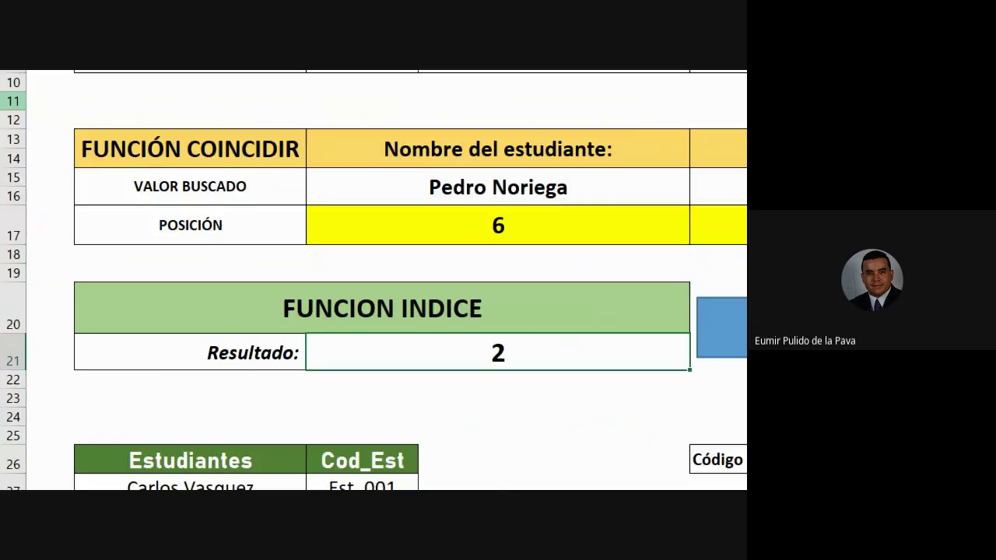
scroll(41, 144, up, 1)
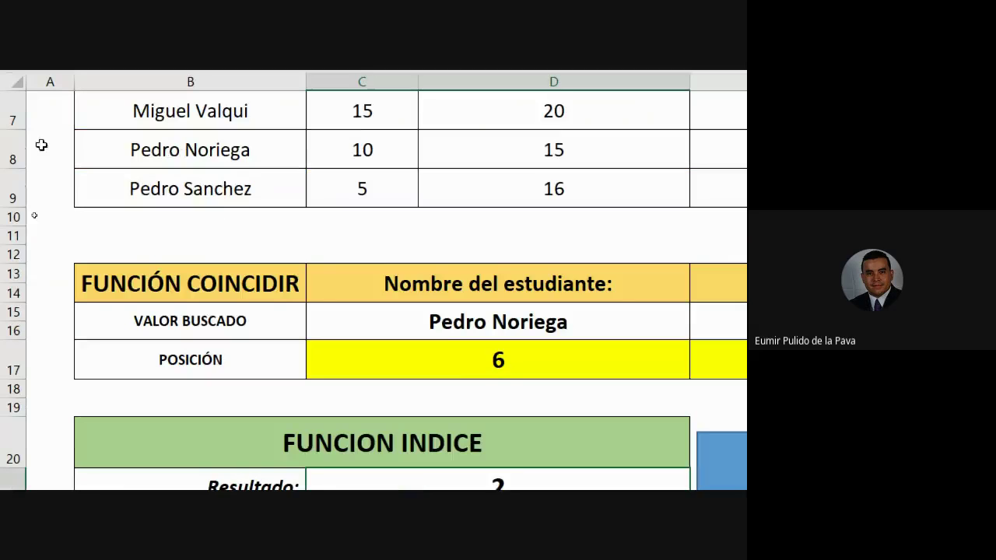
click(168, 155)
scroll(700, 179, right, 5)
scroll(731, 195, up, 3)
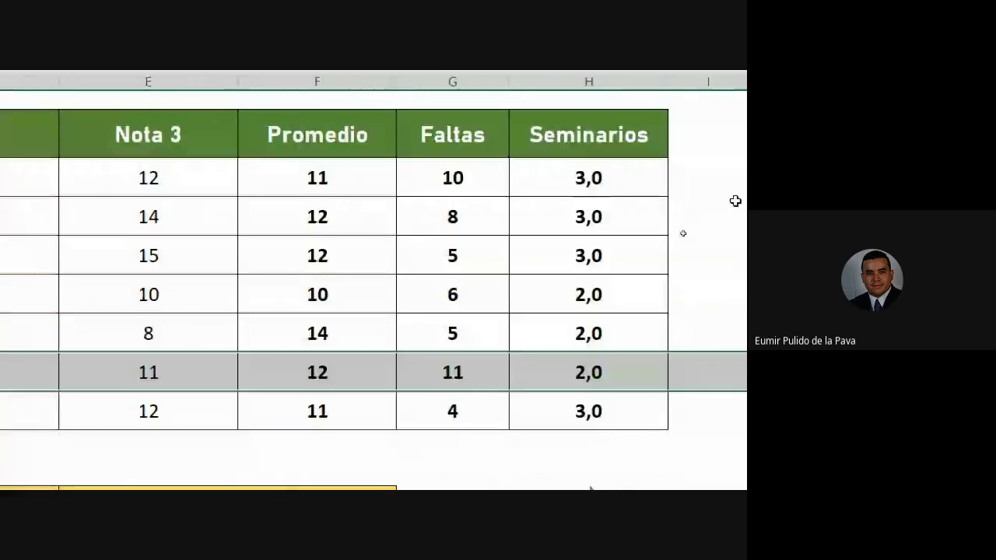
click(616, 87)
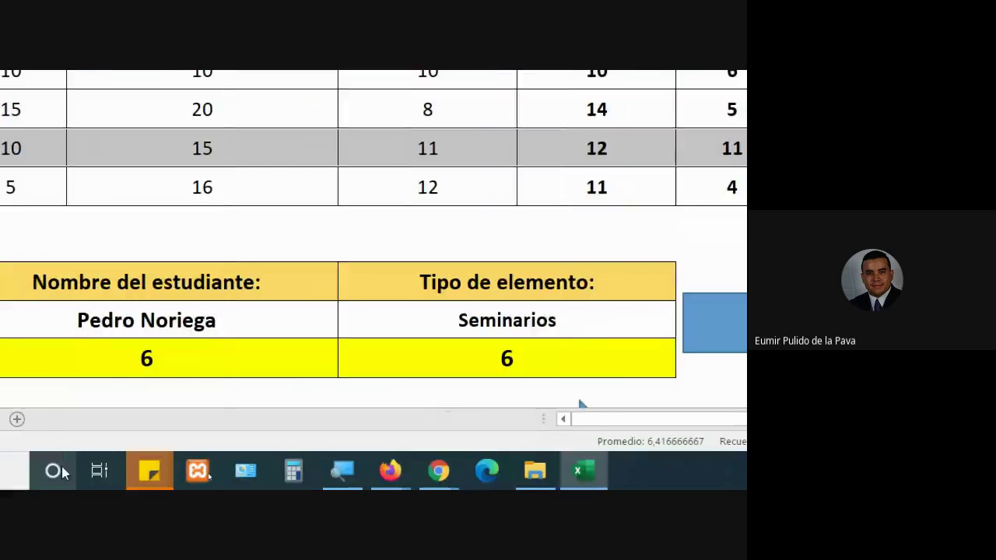
scroll(578, 407, down, 2)
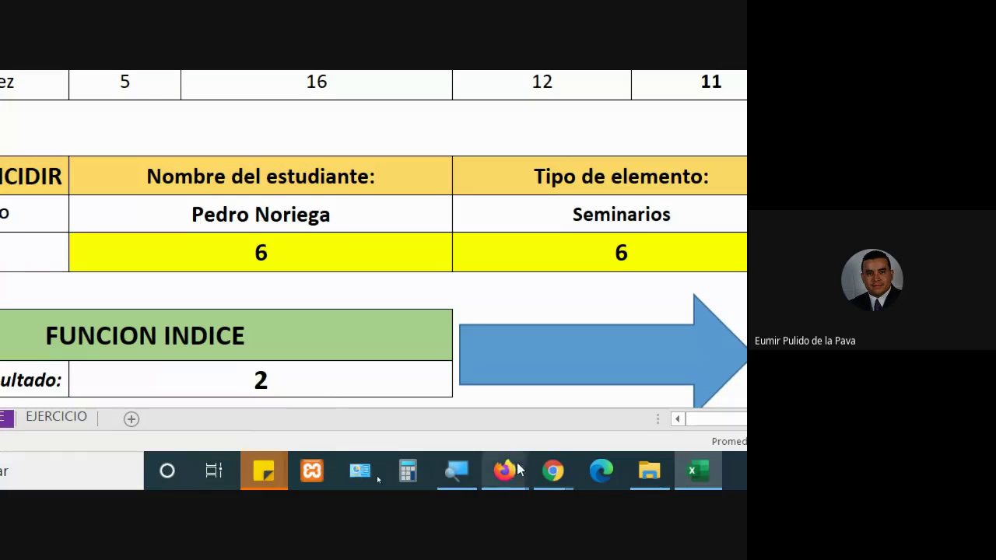
- Switch to the Google Meet call window and return the screen to normal magnification
click(545, 473)
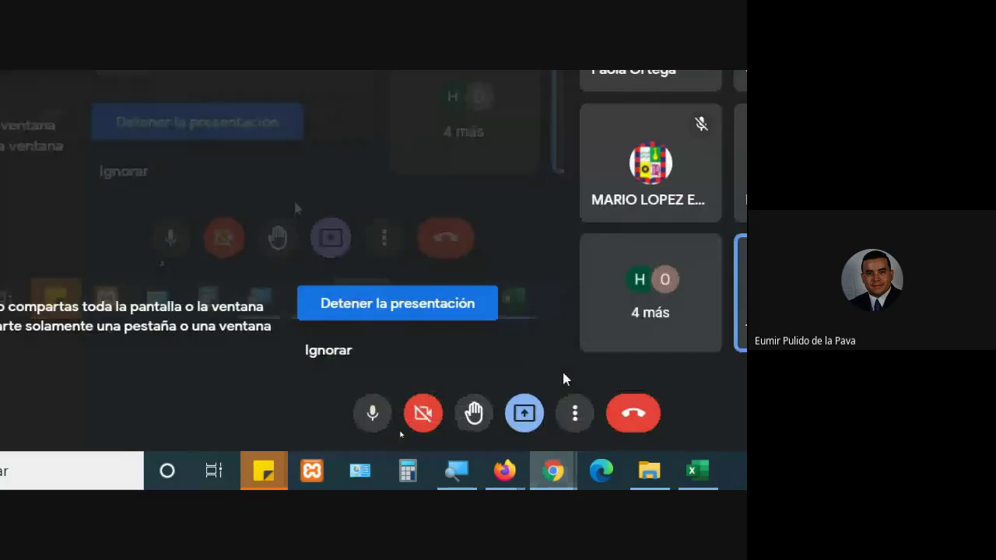
click(456, 469)
key(super+minus)
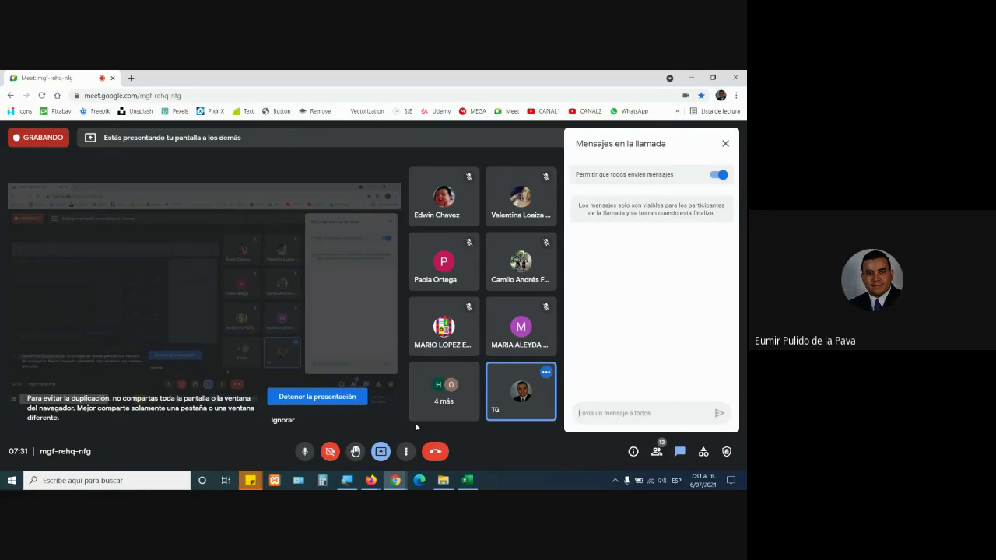
- Return to Excel and set the student code in F26 to Est_003
click(467, 479)
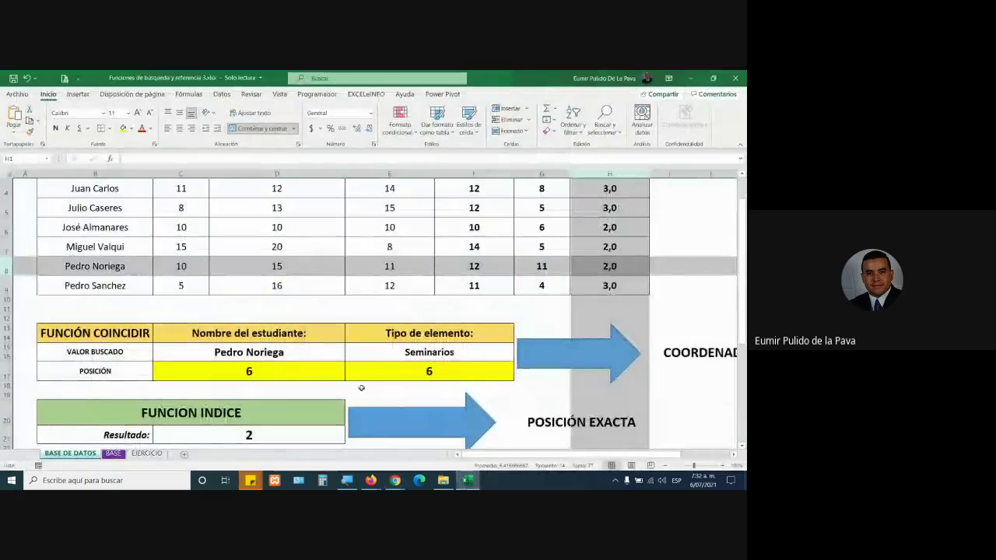
scroll(362, 387, down, 4)
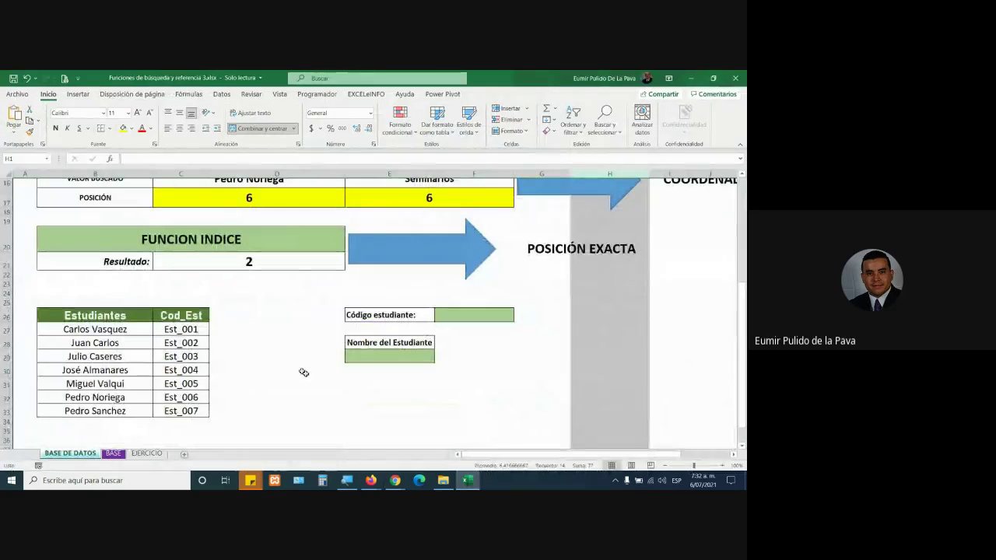
click(114, 316)
click(469, 313)
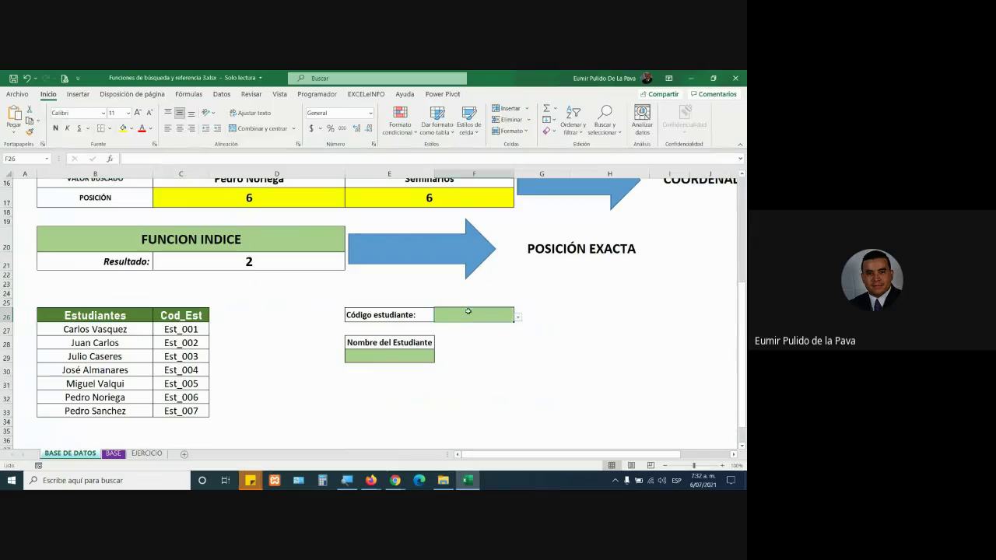
click(136, 113)
click(136, 113)
click(137, 113)
click(137, 113)
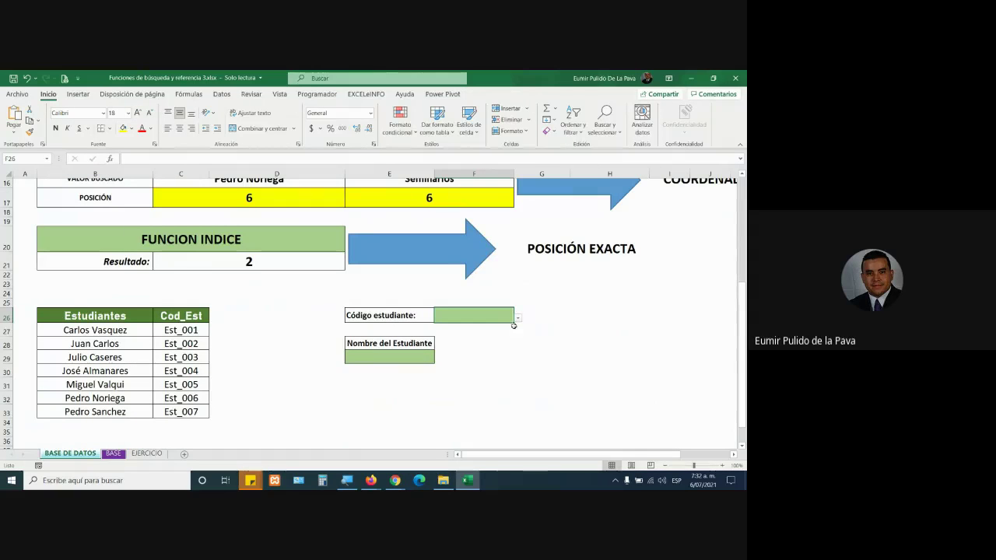
click(517, 318)
click(463, 340)
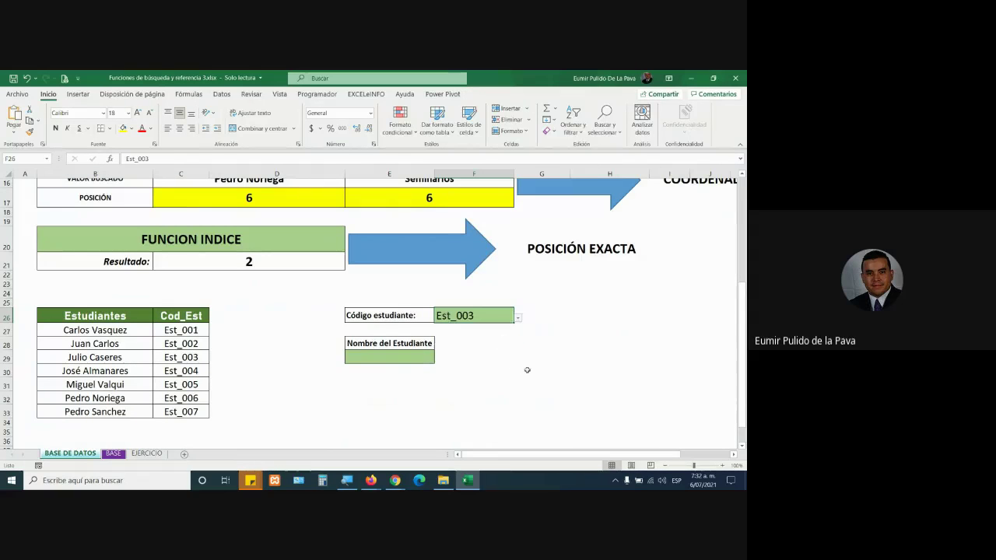
click(400, 357)
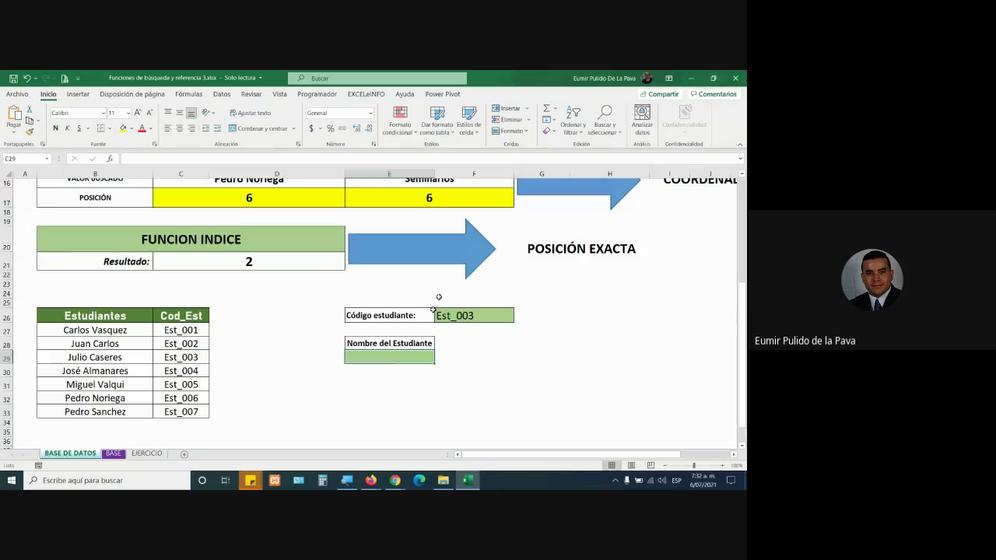
drag(434, 174, 522, 174)
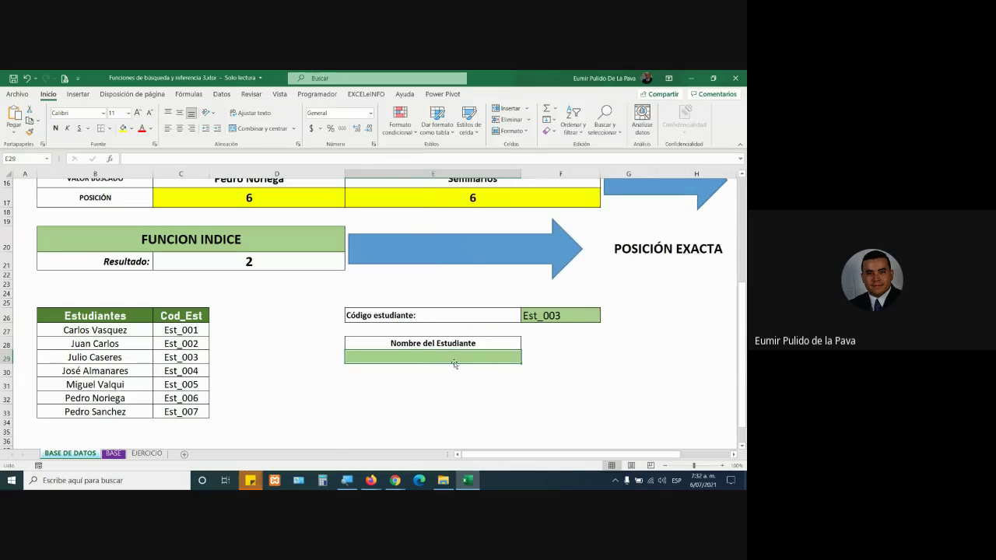
click(569, 315)
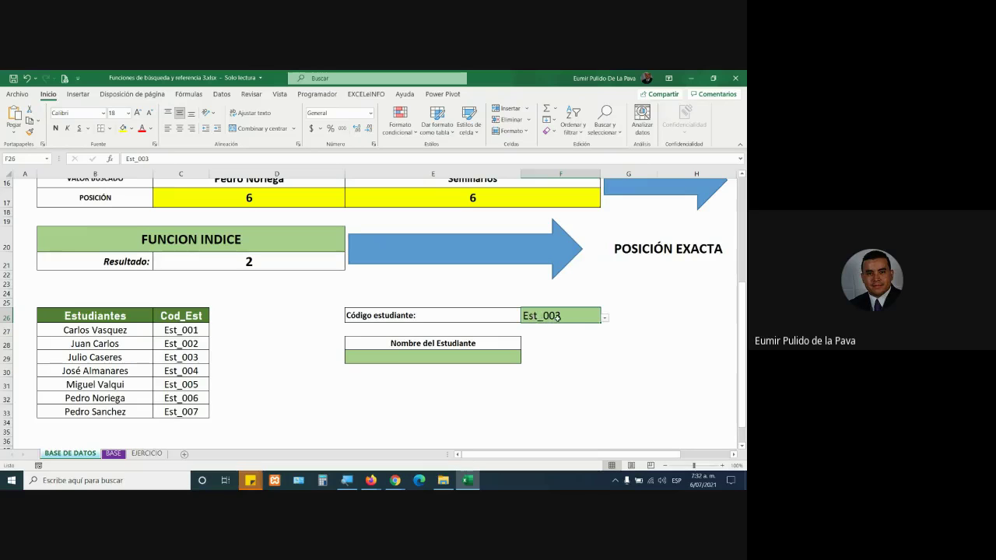
drag(192, 357, 109, 357)
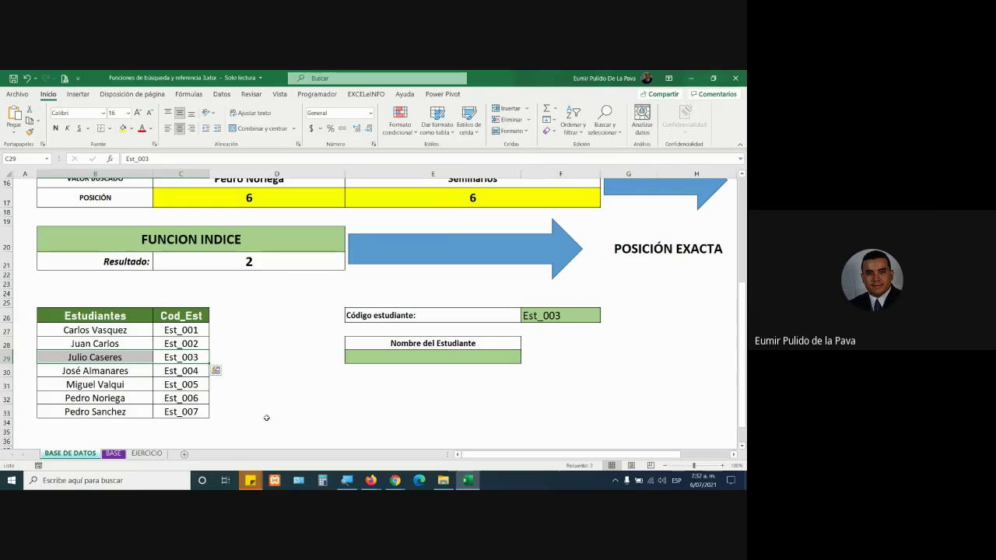
click(582, 314)
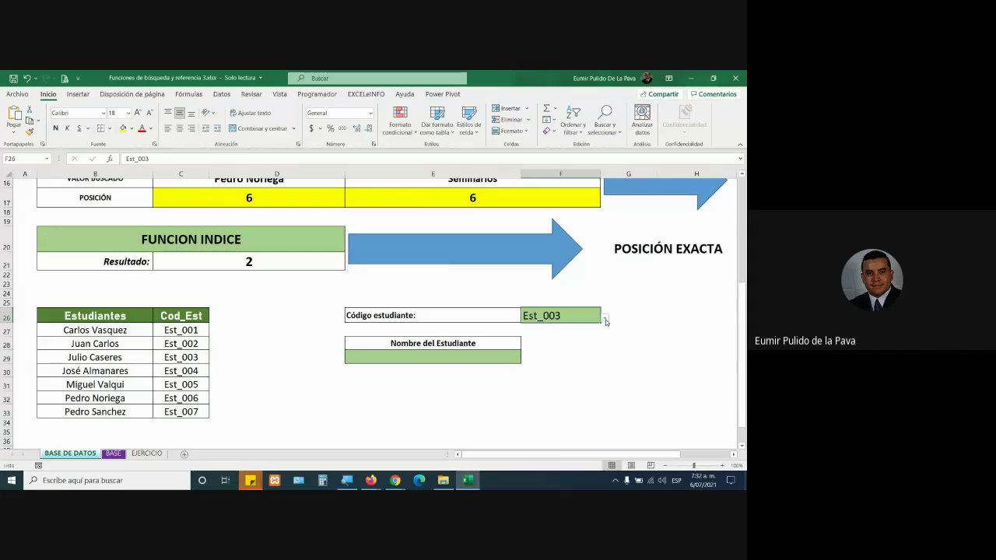
click(605, 318)
click(570, 360)
click(481, 356)
drag(113, 398, 181, 399)
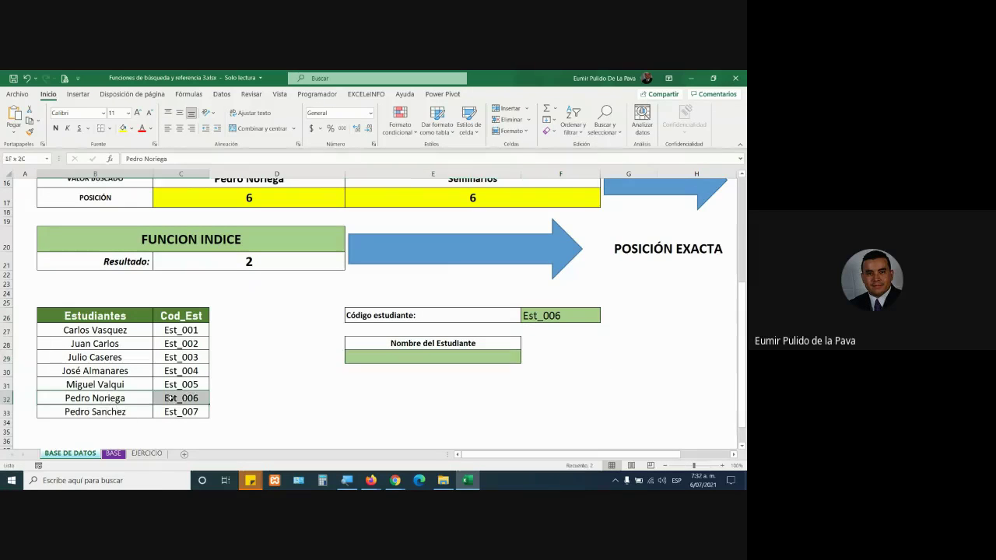
- Increase the font size of the Nombre del Estudiante result cell three times
click(476, 354)
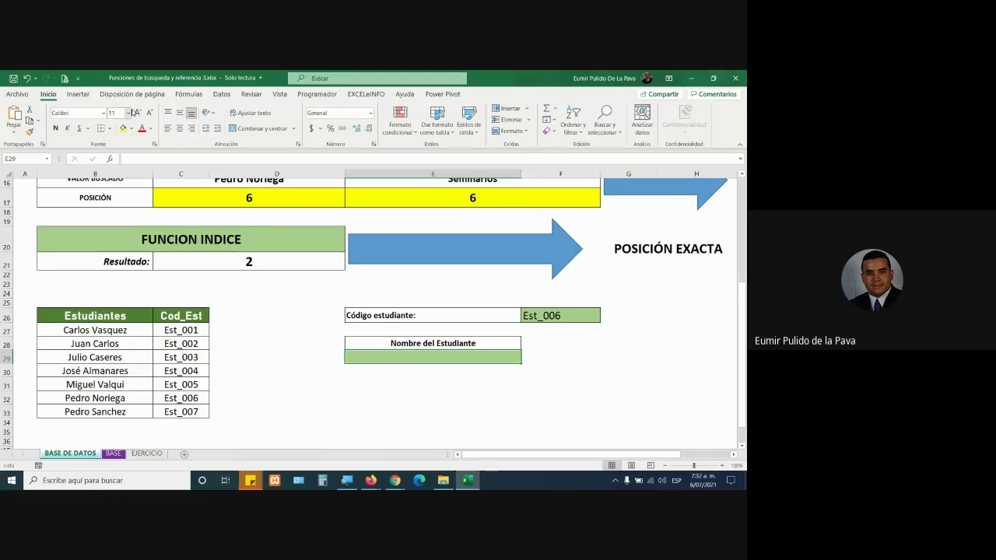
click(136, 112)
click(137, 112)
click(136, 112)
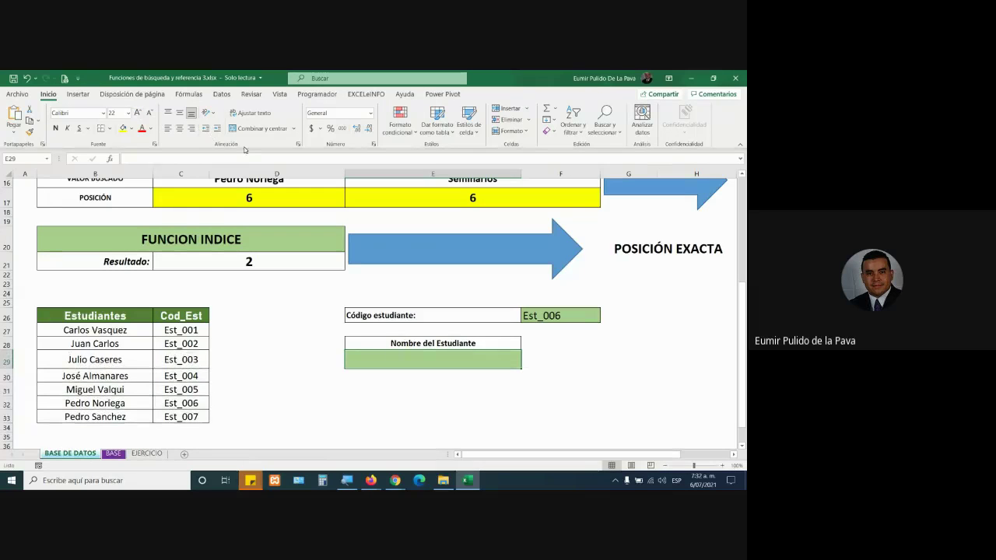
- Type =BUSCARV(F26;B26:C33;1;0) into the Nombre del Estudiante cell
text(=BUS)
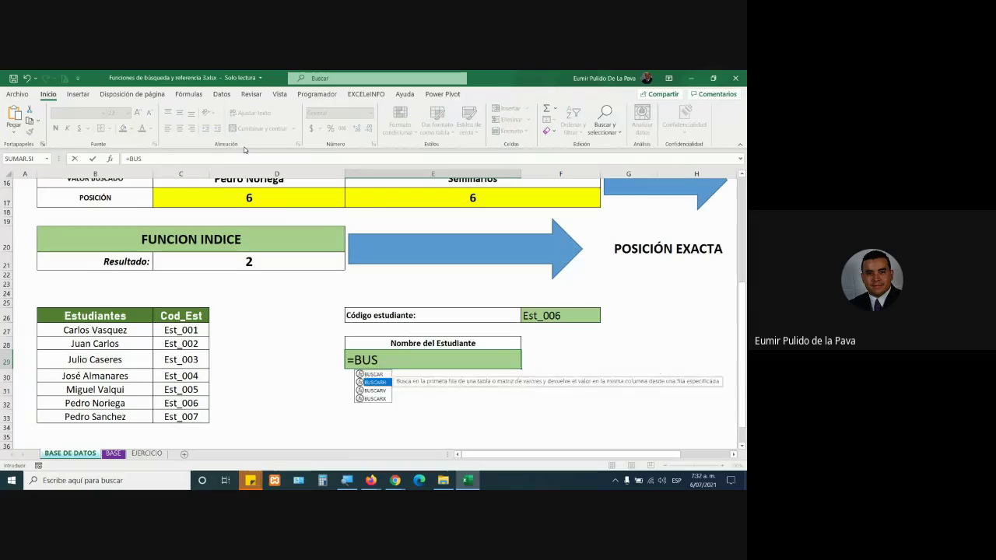
text(CARV()
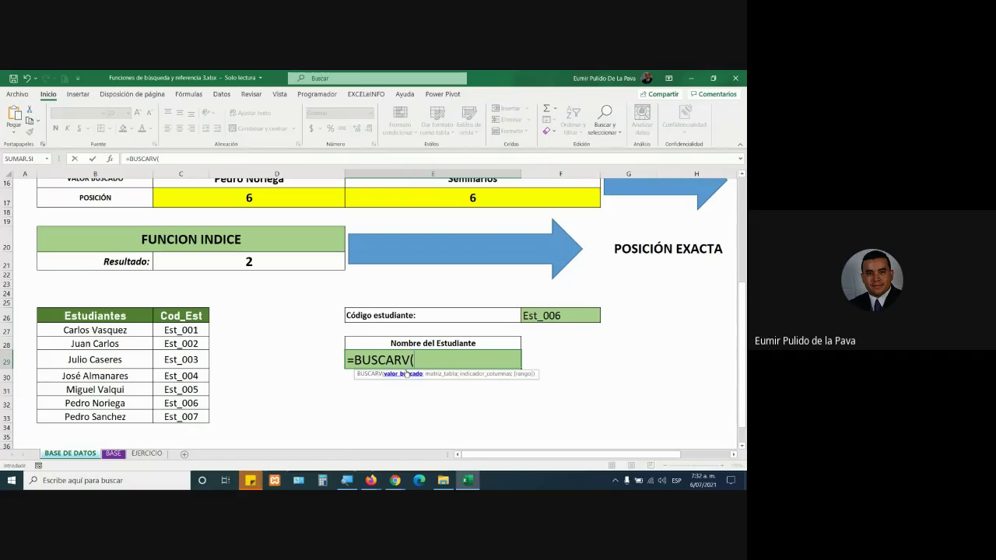
click(544, 319)
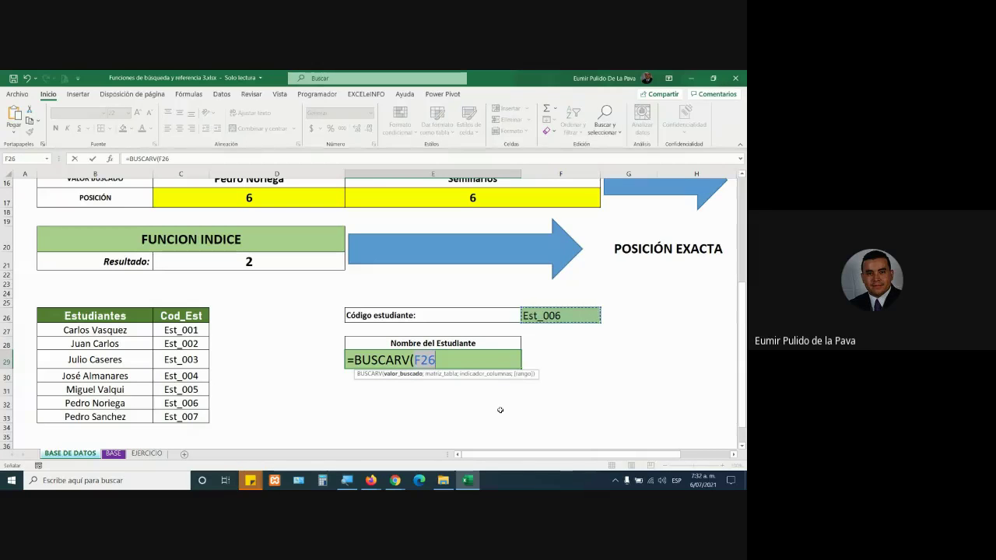
text(;)
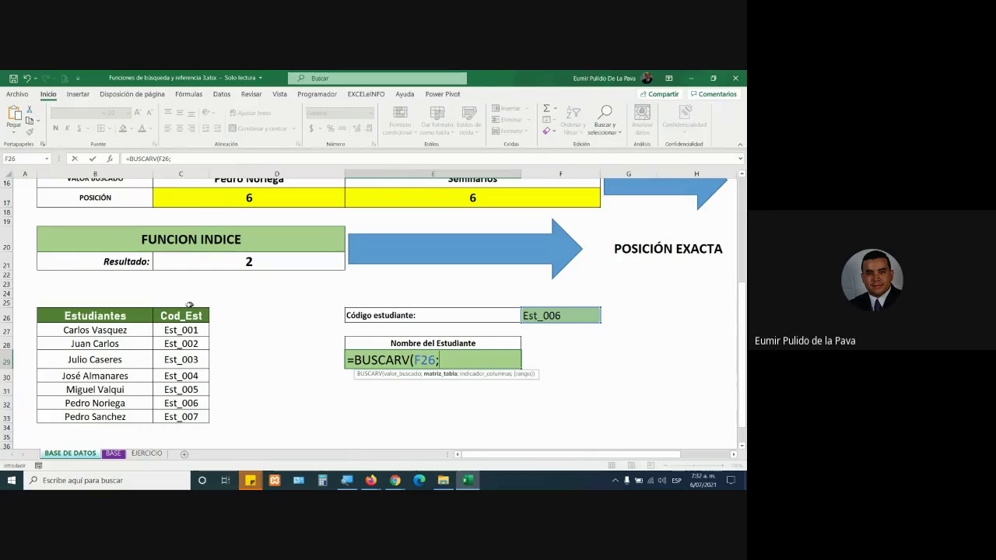
drag(138, 315, 186, 416)
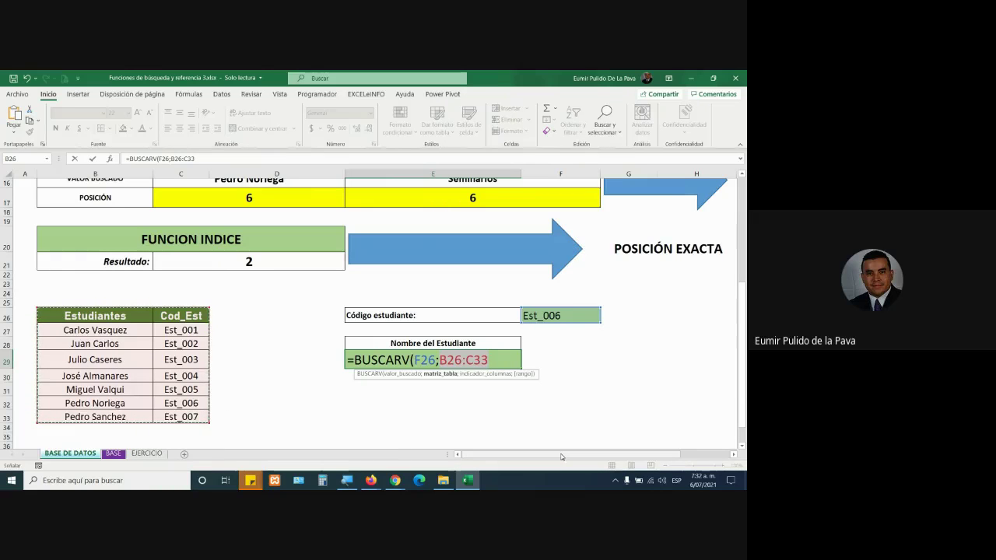
text(;)
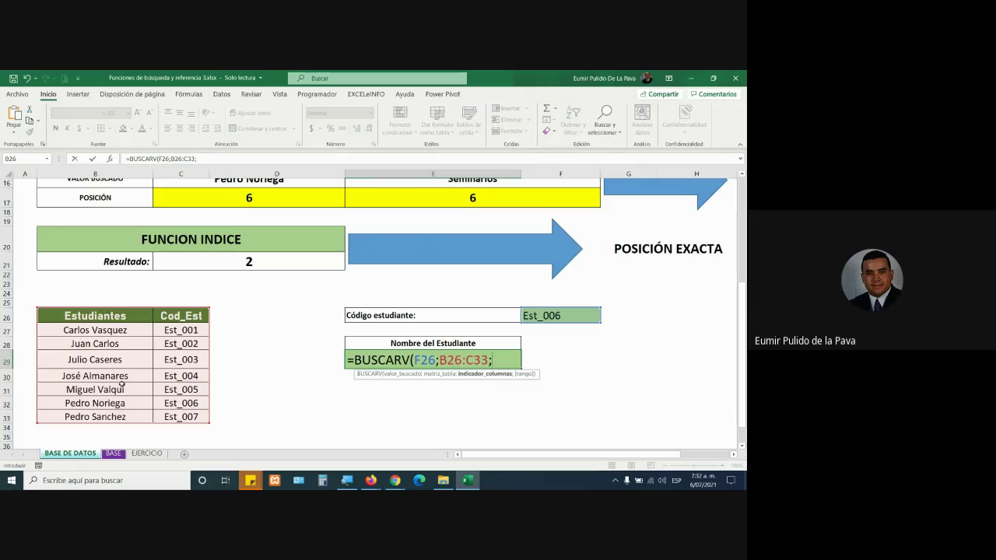
text(1;)
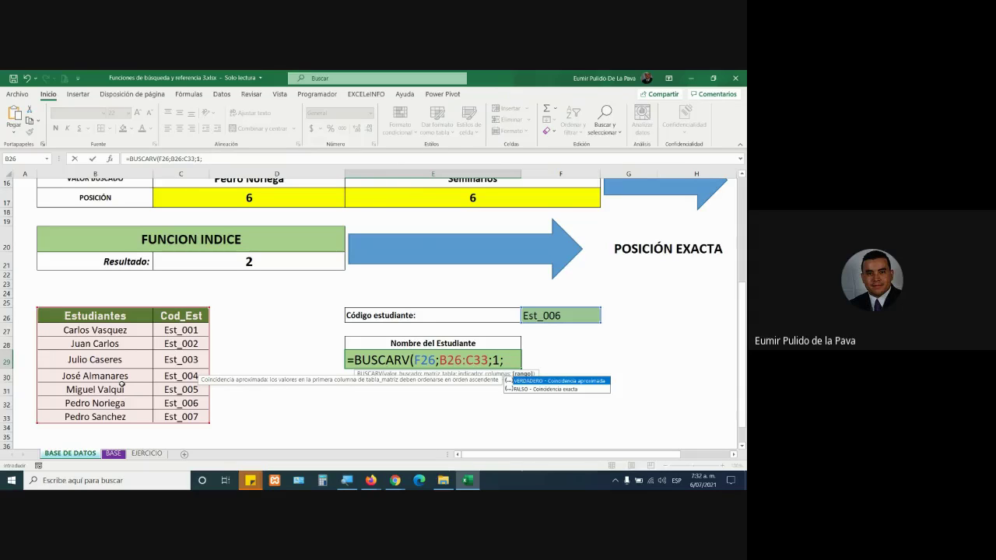
text(0)
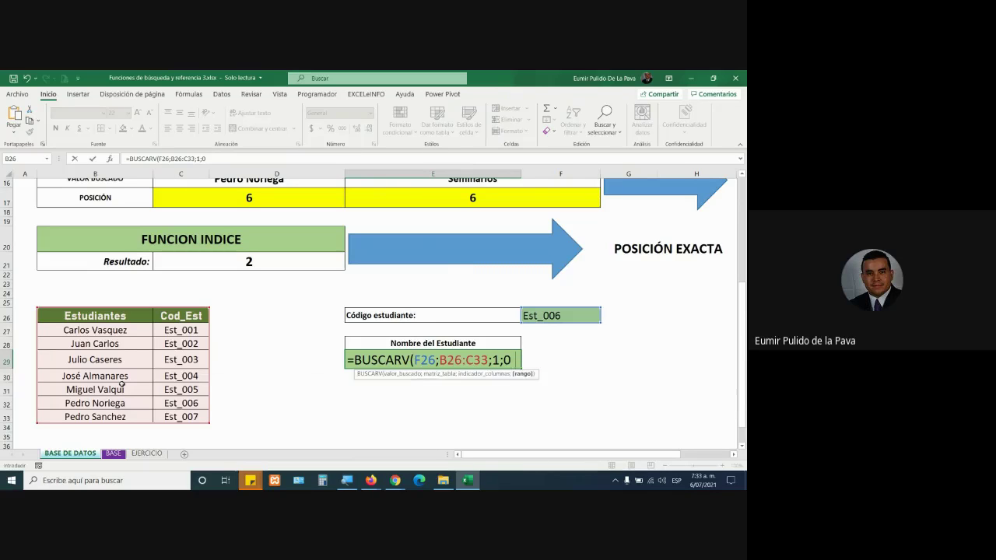
text())
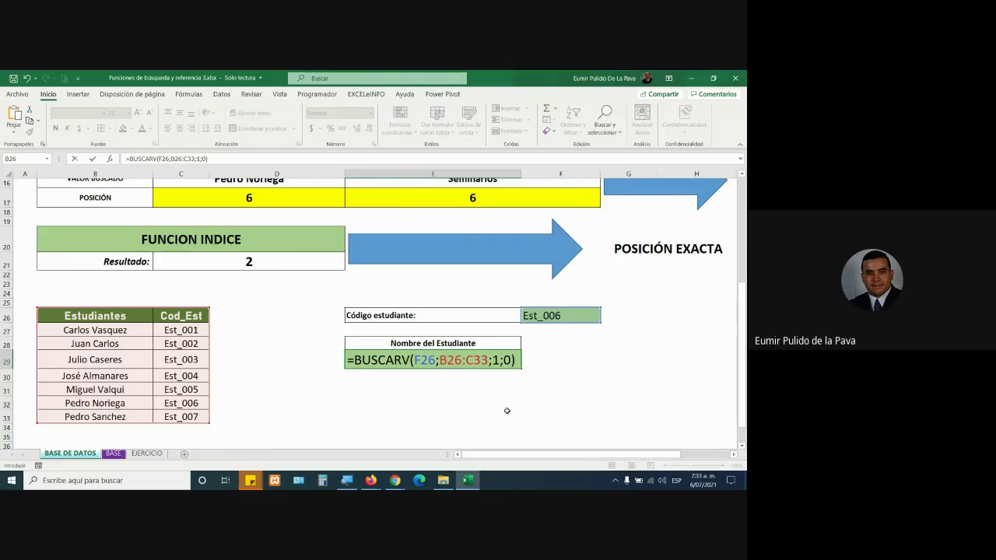
mouse_move(394, 480)
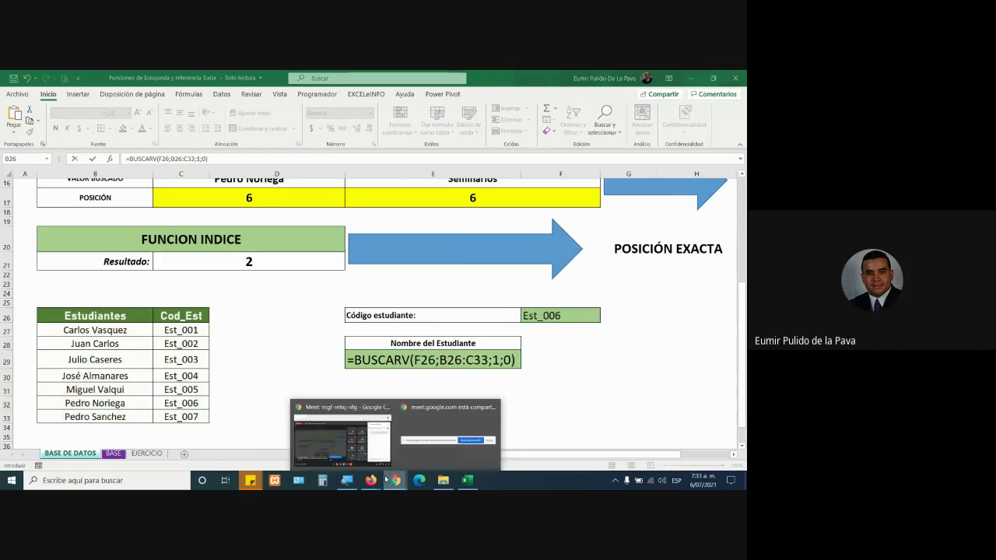
- Glance at the Meet call, return to Excel and commit the BUSCARV formula, showing #N/D
click(342, 435)
click(468, 481)
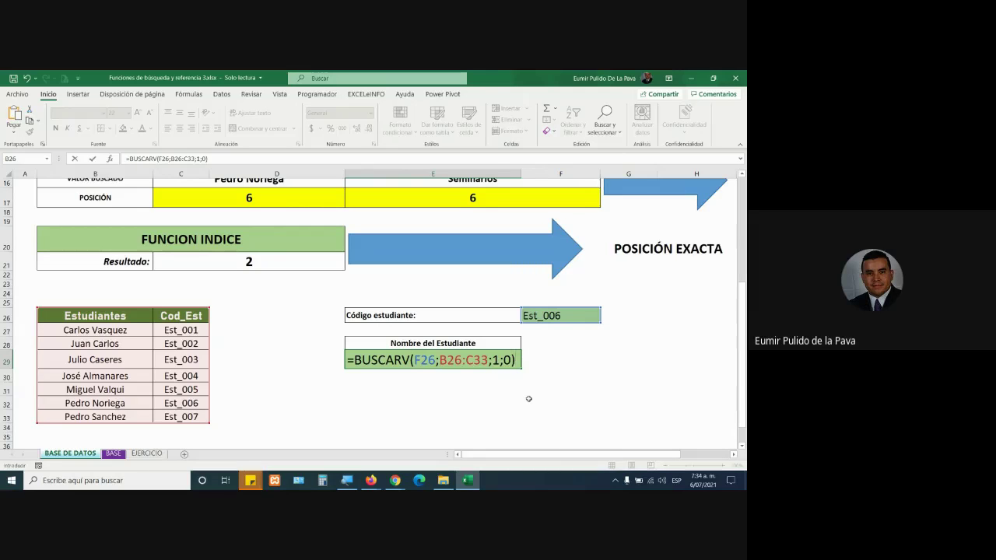
key(Return)
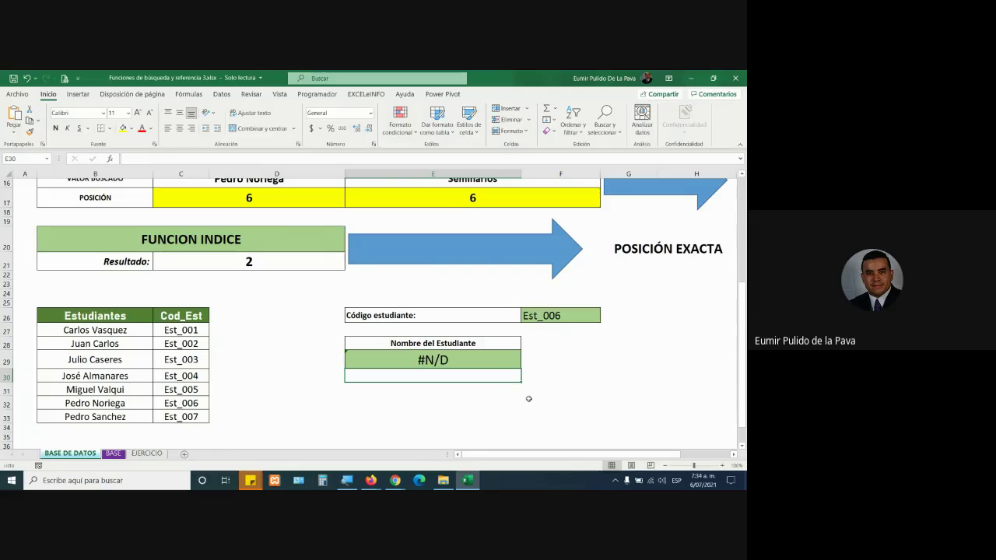
- Review the F26 reference and column argument 1 in E29's BUSCARV formula
click(443, 363)
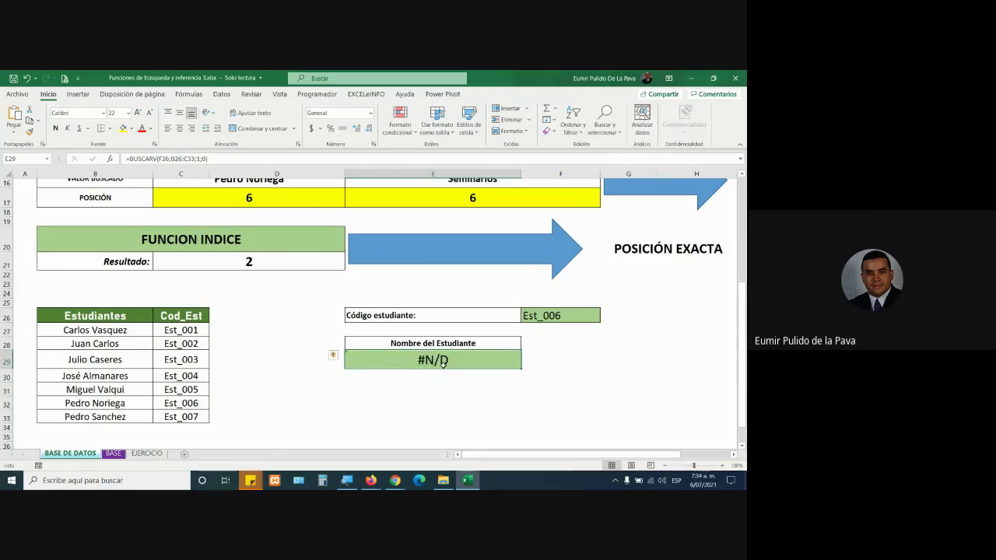
double_click(443, 362)
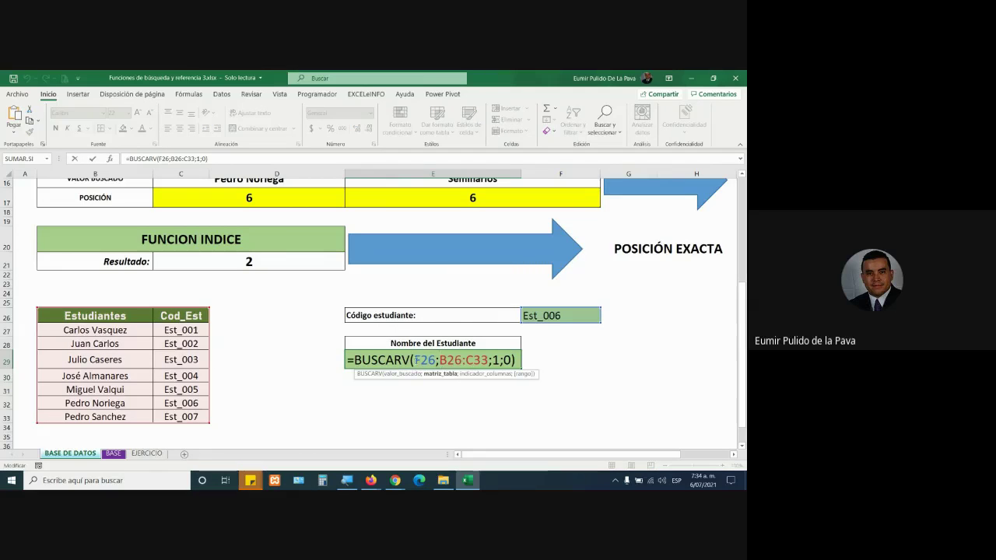
drag(417, 359, 488, 359)
double_click(495, 359)
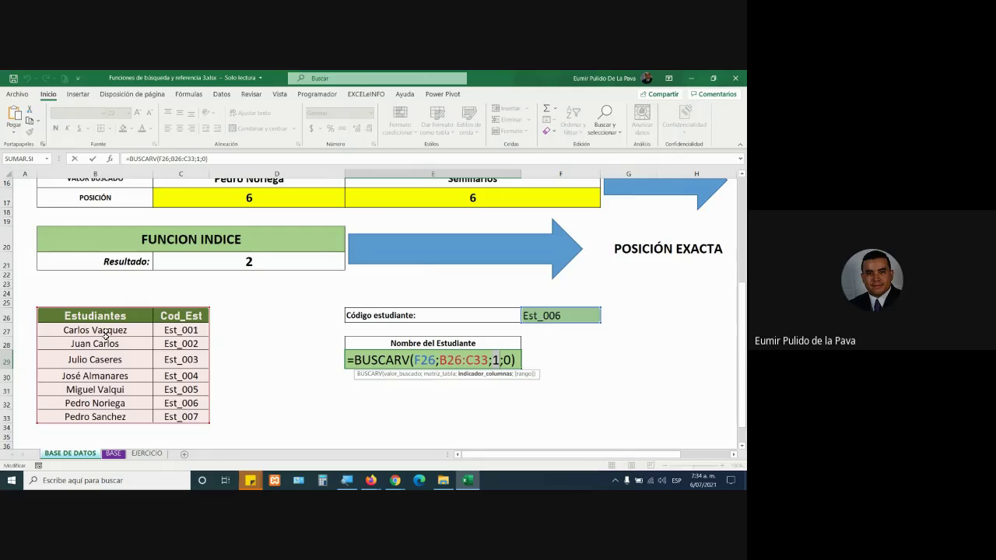
click(516, 360)
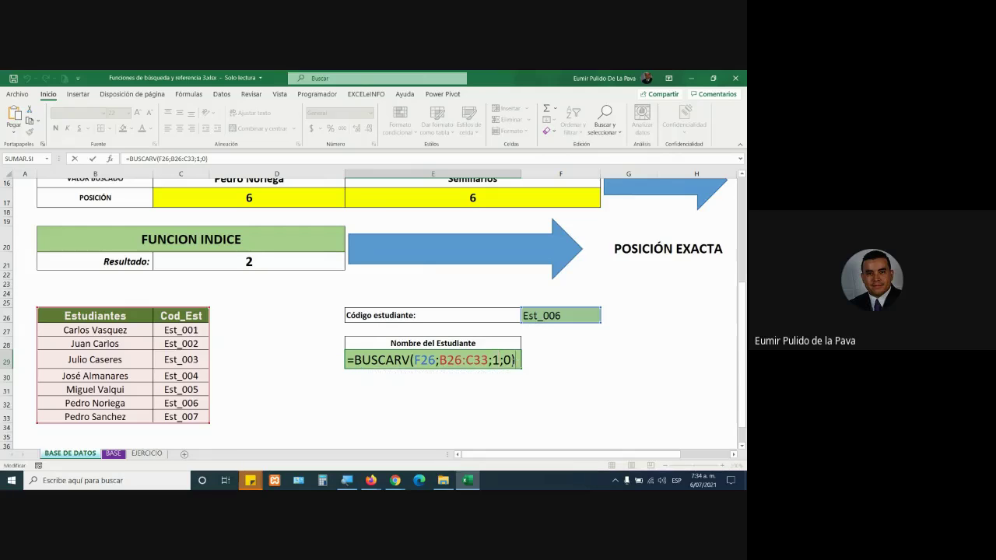
key(Return)
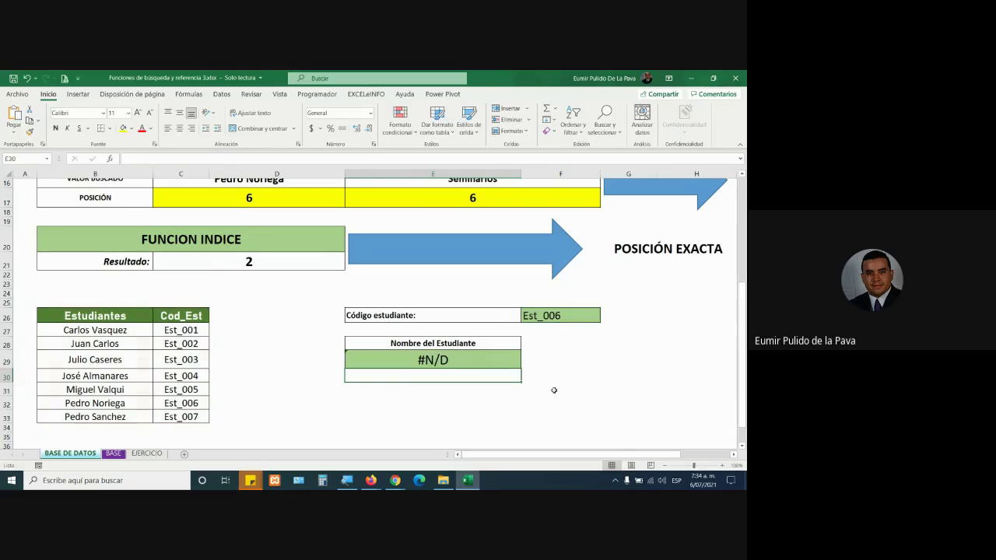
- Reopen E29 and delete its arguments back to =BUSCARV, magnifying the view
key(Up)
key(F2)
key(BackSpace)
key(BackSpace)
key(BackSpace)
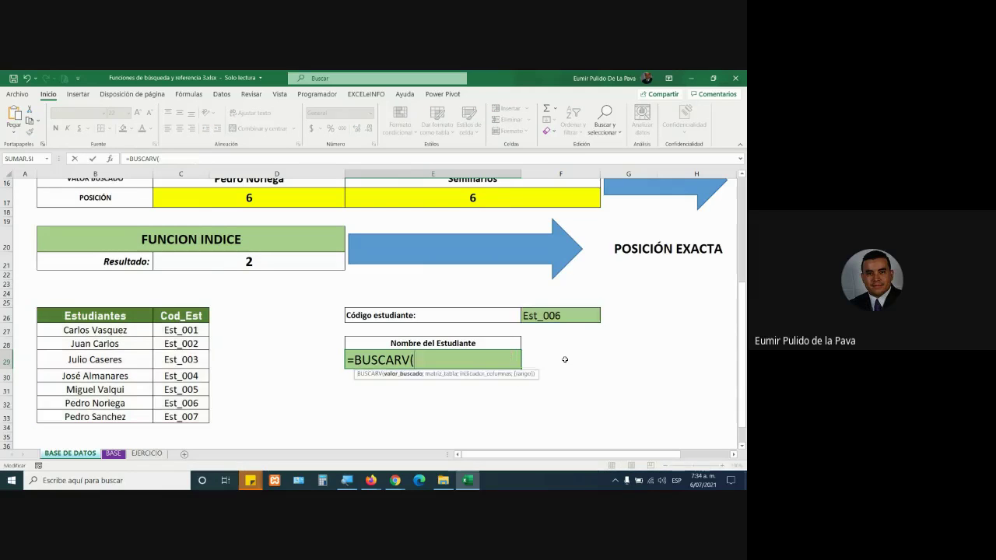
key(BackSpace)
key(super+plus)
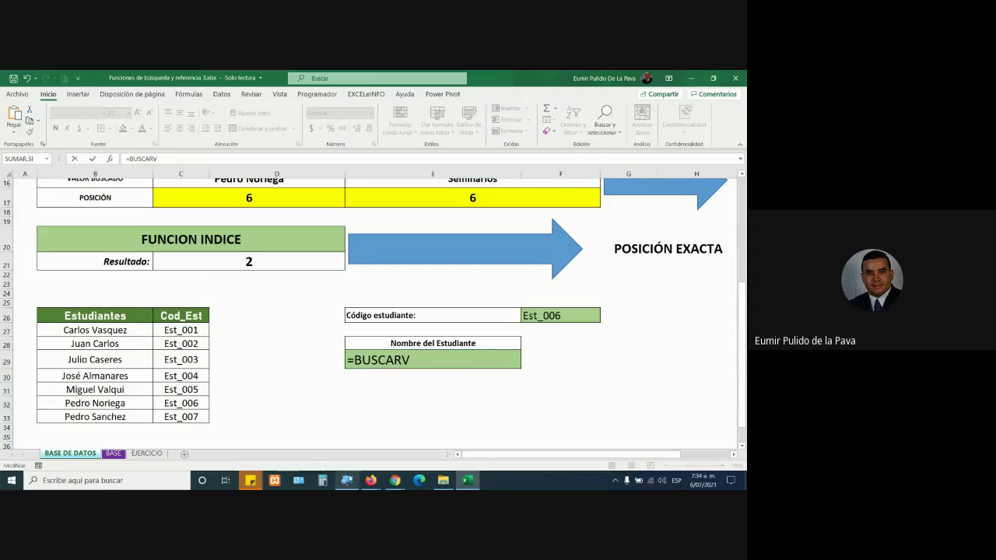
key(super+plus)
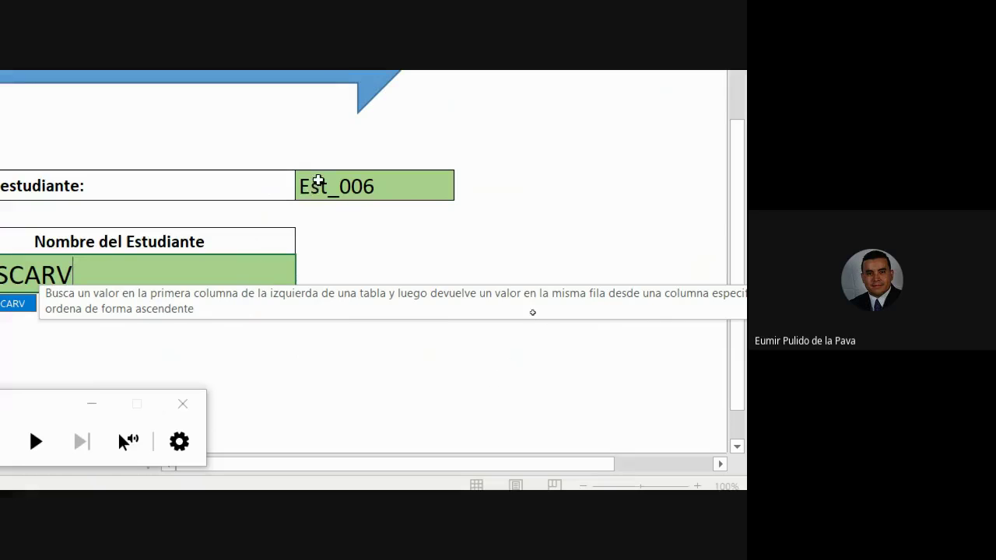
- Dismiss the function suggestion list, leaving =BUSCARV in the Nombre del Estudiante cell
key(Escape)
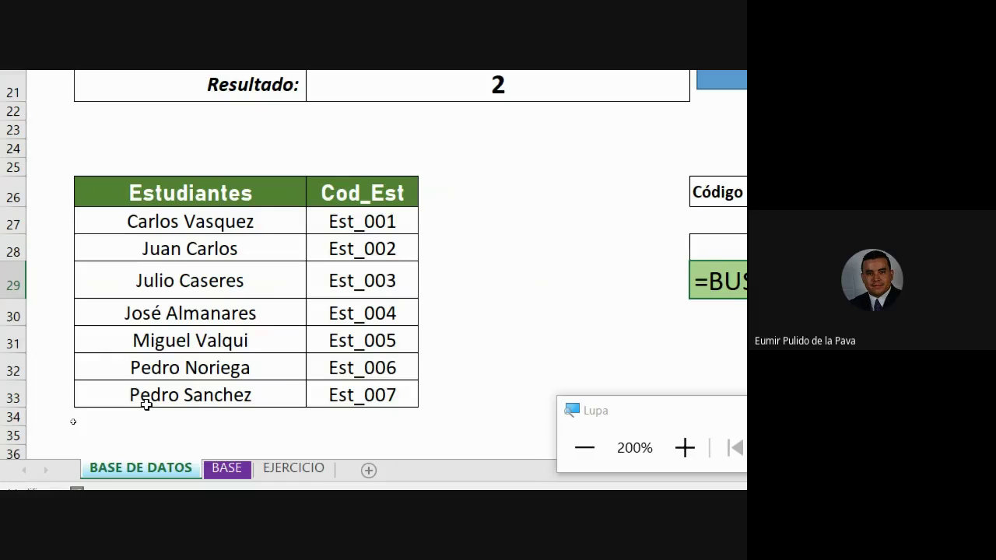
- Commit the BUSCARV lookup (#N/D), move the Estudiantes column right of Cod_Est, and reopen the formula
key(Return)
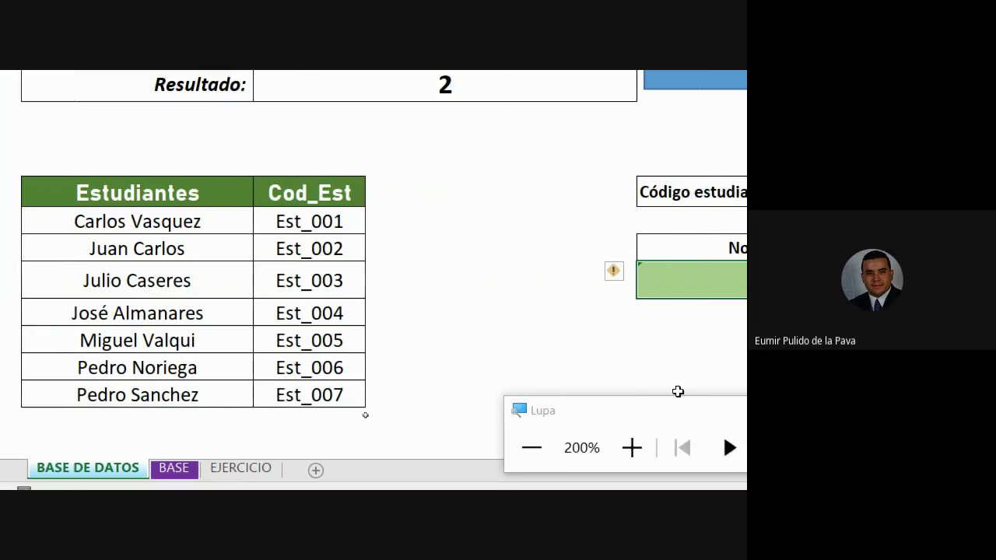
click(620, 408)
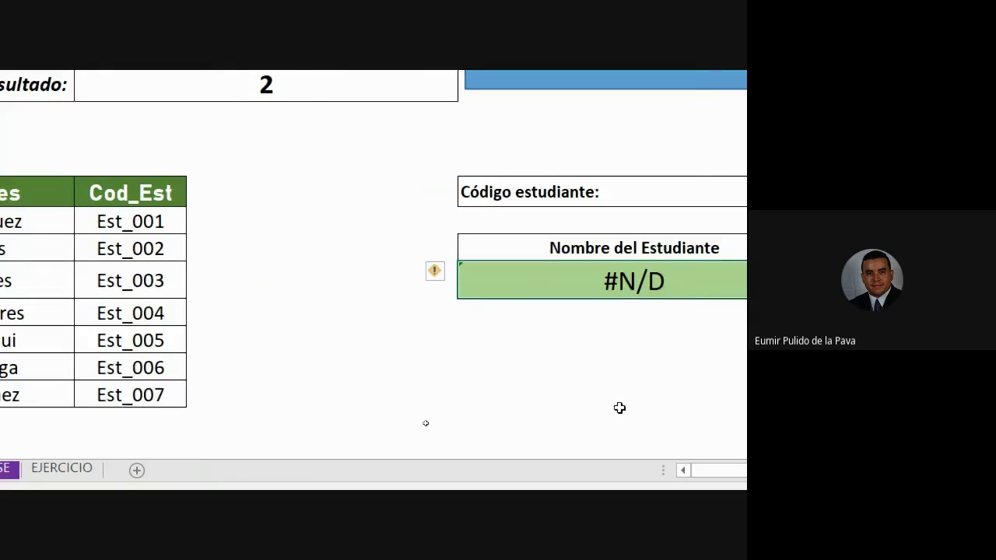
drag(218, 194, 196, 393)
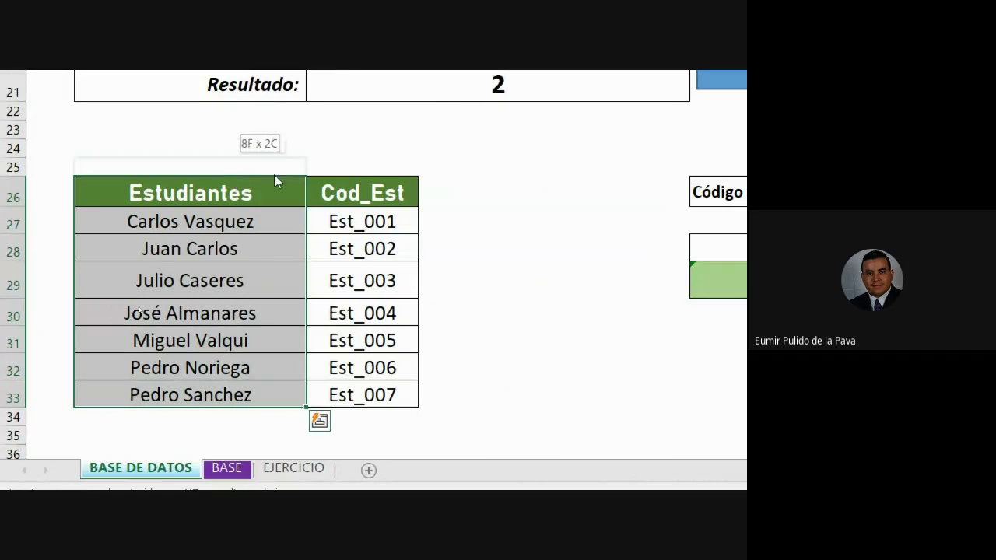
drag(274, 174, 477, 189)
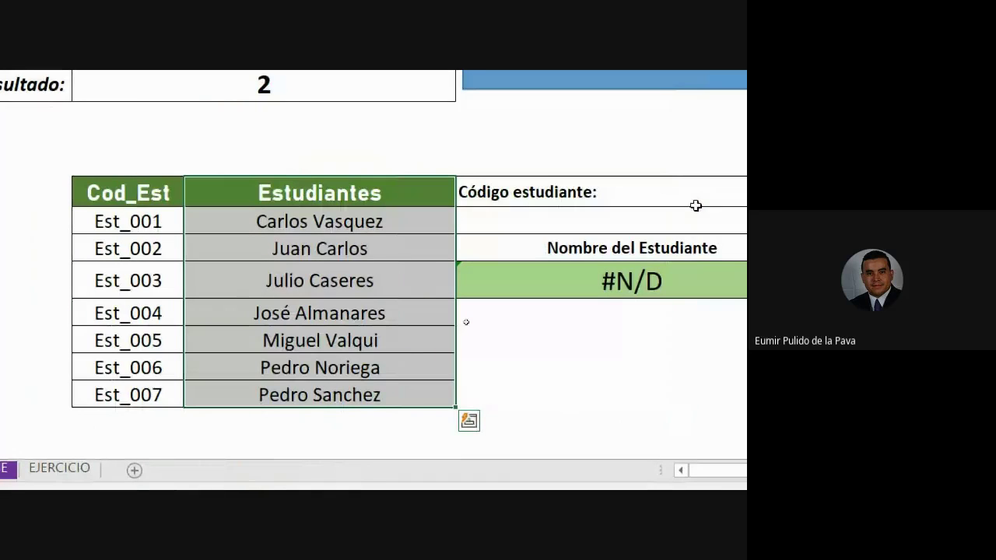
double_click(530, 274)
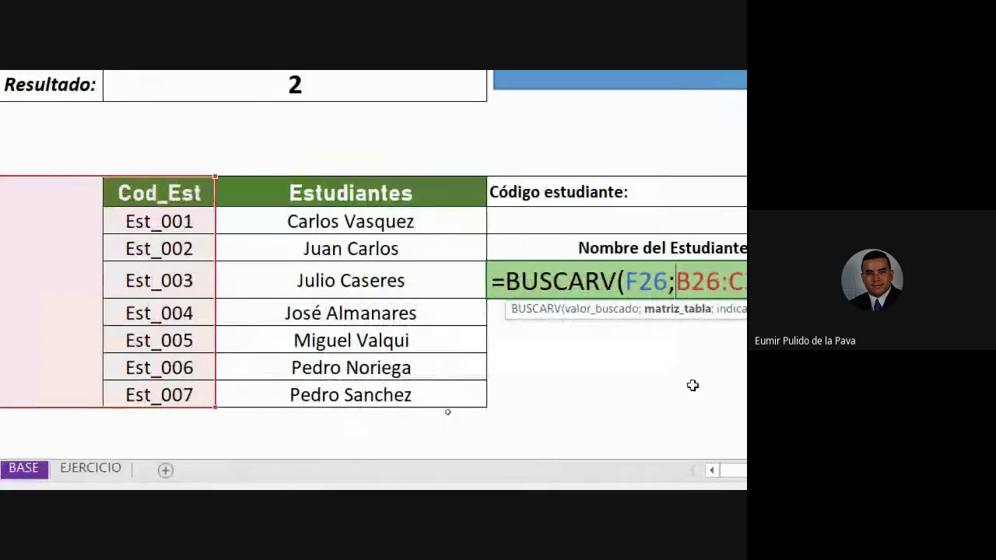
key(Left)
key(Left)
key(Left)
key(shift+Right)
key(shift+Right)
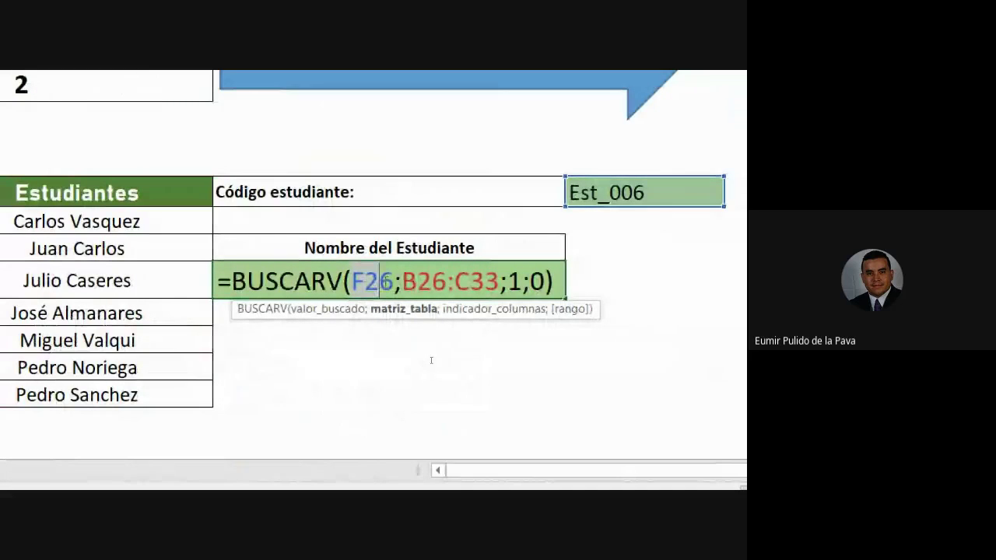
key(shift+Right)
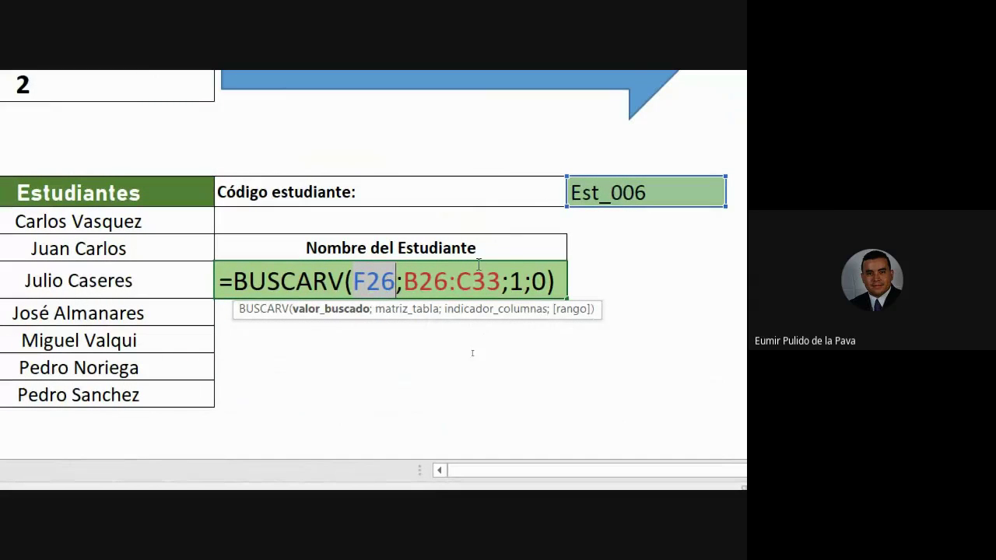
key(Right)
key(Right)
key(shift+Right)
key(shift+Right)
key(shift+Right)
key(shift+Right)
key(shift+Right)
key(shift+Right)
key(shift+Right)
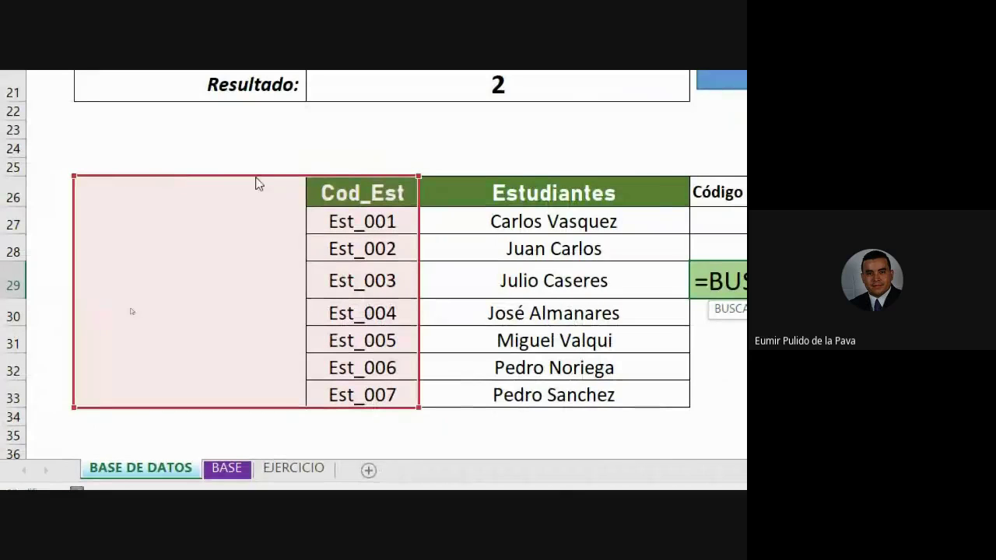
drag(259, 184, 399, 176)
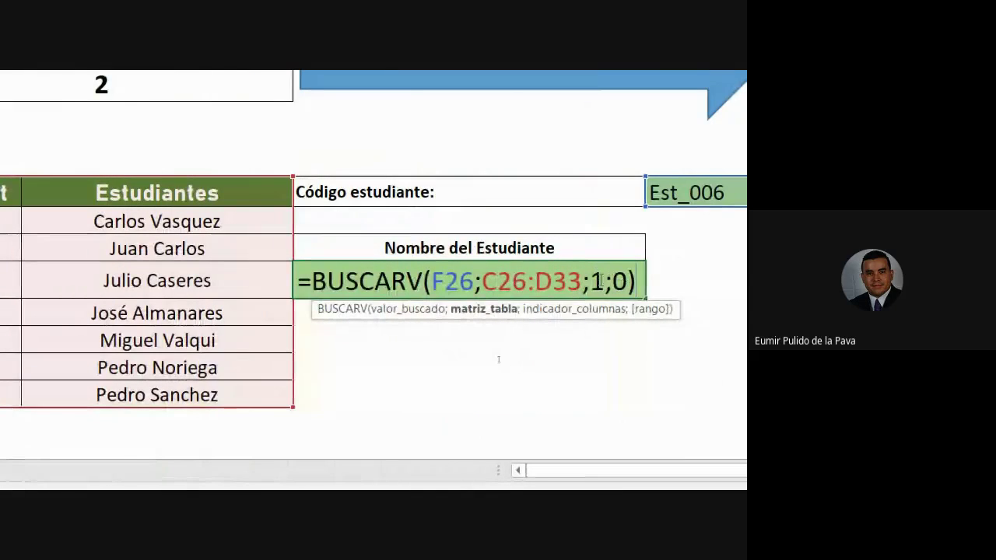
click(564, 309)
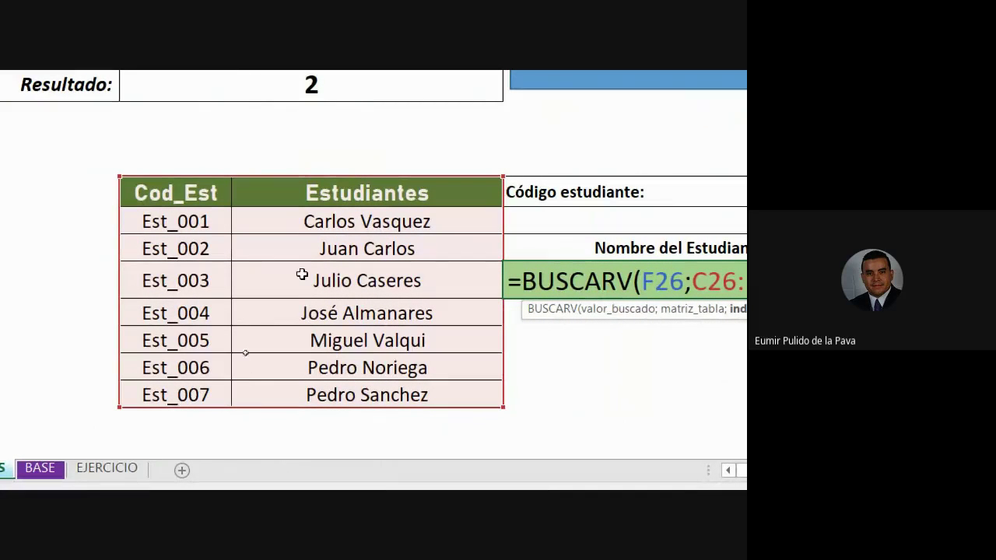
key(BackSpace)
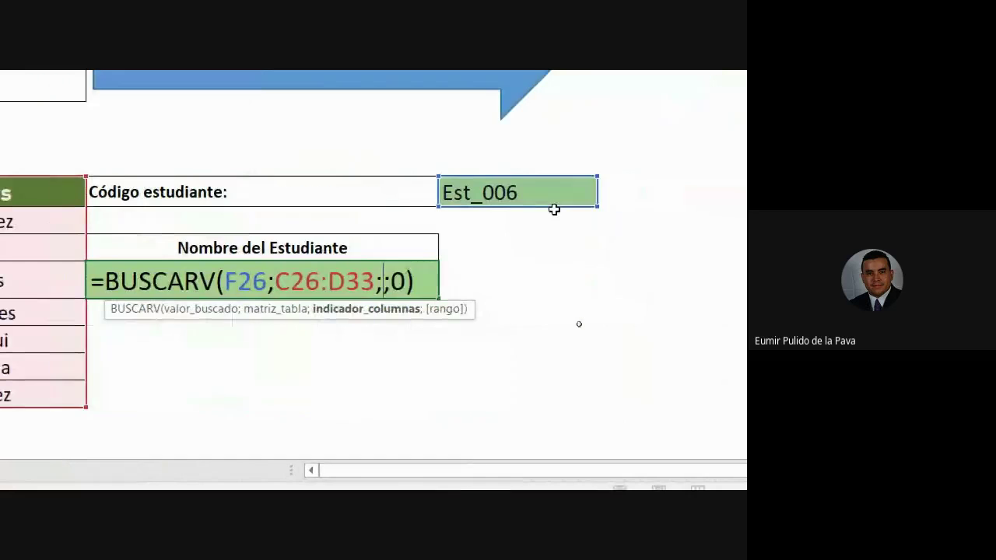
text(2)
key(Return)
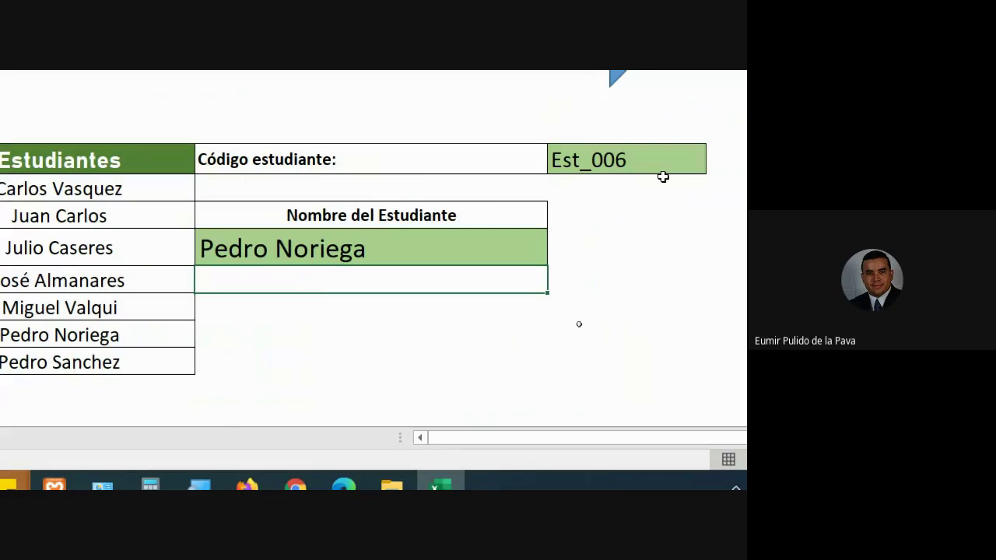
- Pick Est_002 from the Código estudiante dropdown so the name reads Juan Carlos
click(630, 150)
drag(4, 160, 117, 368)
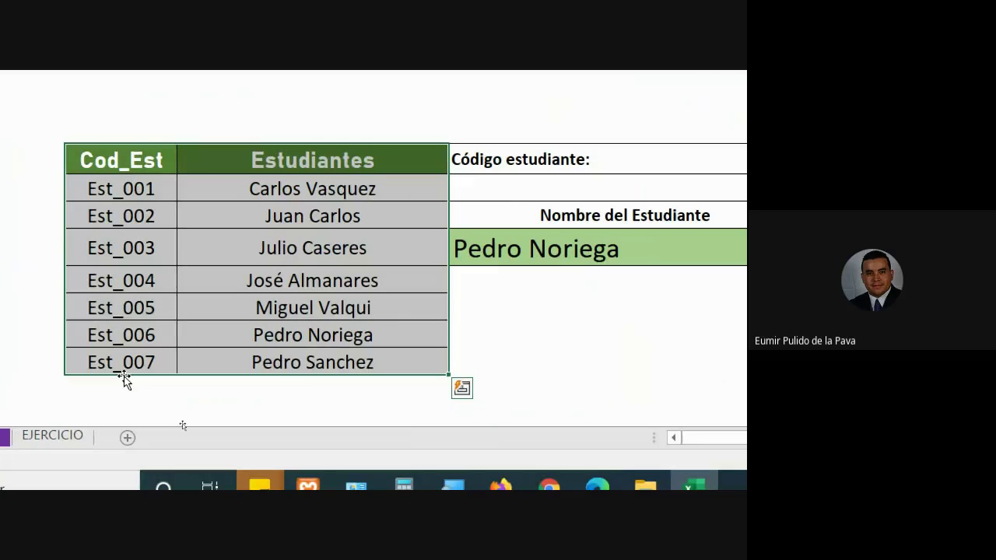
click(711, 350)
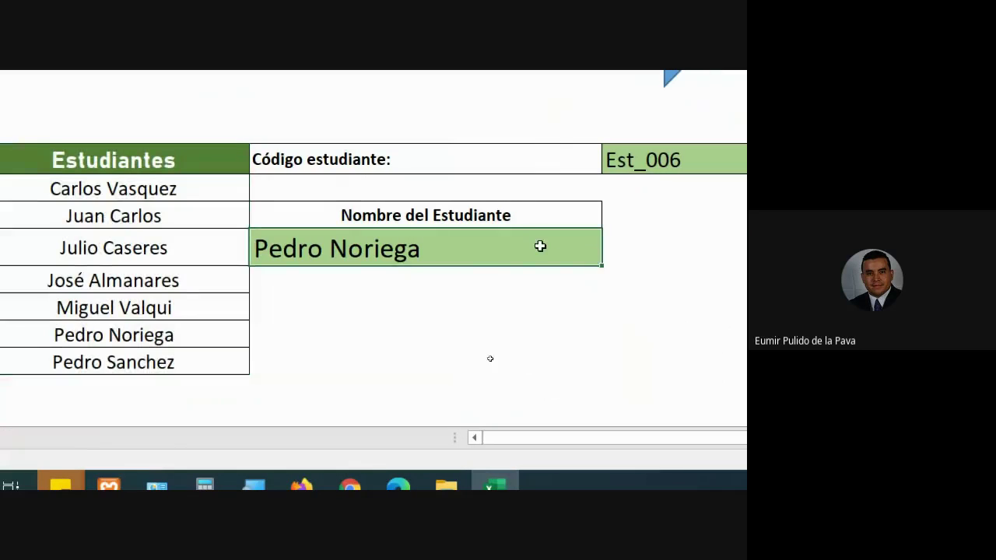
scroll(539, 245, right, 1)
click(711, 160)
click(721, 164)
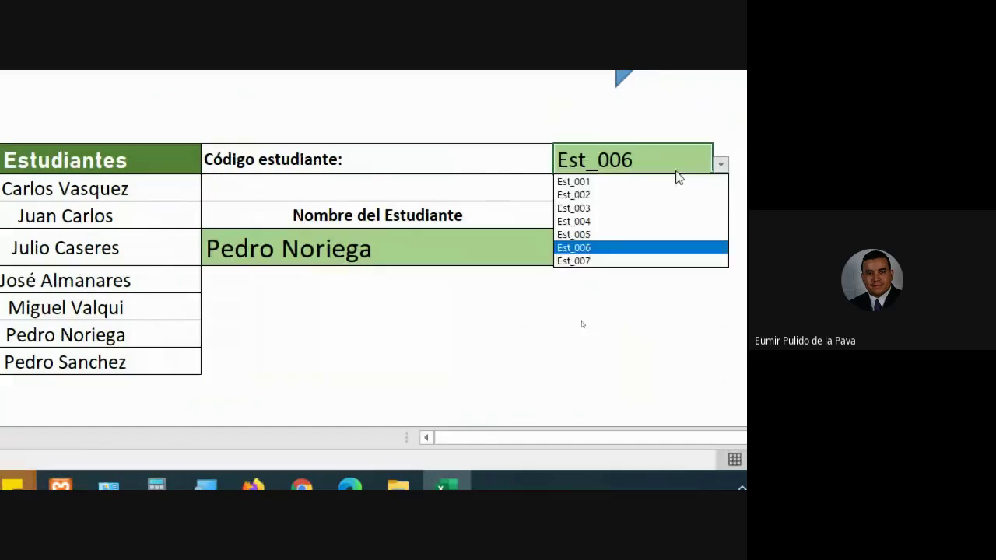
click(642, 194)
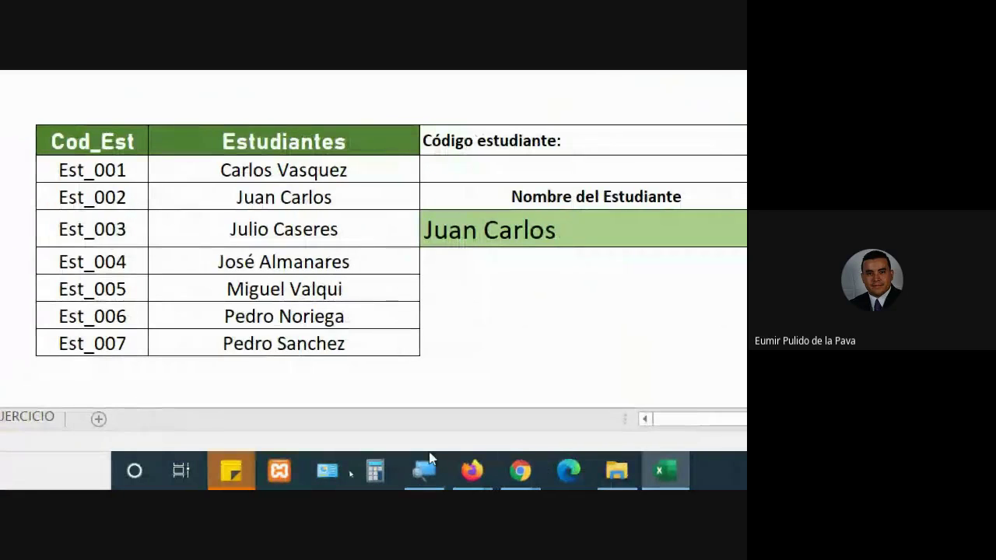
- Admit the person waiting to join the browser video call, then return to the Excel workbook
click(424, 471)
key(super+minus)
click(418, 426)
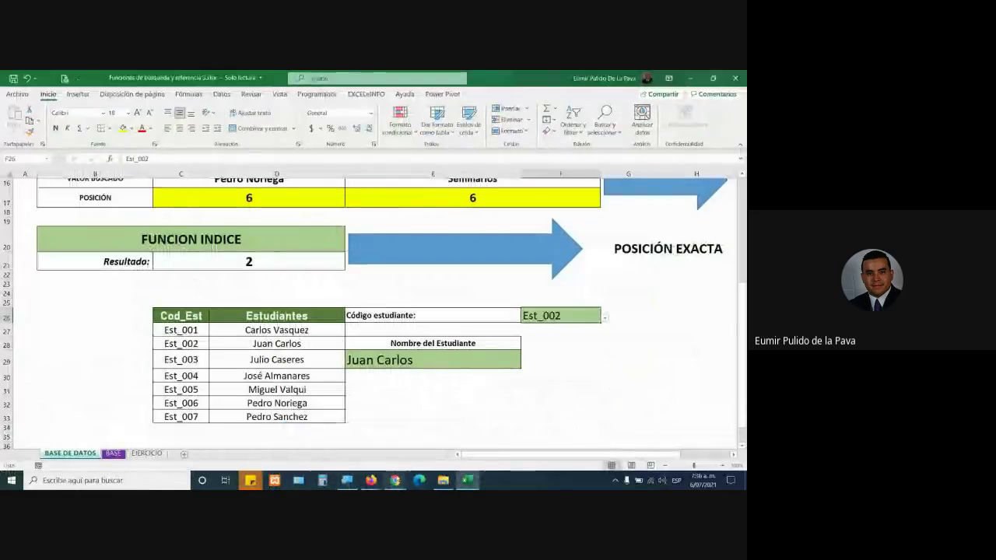
click(423, 435)
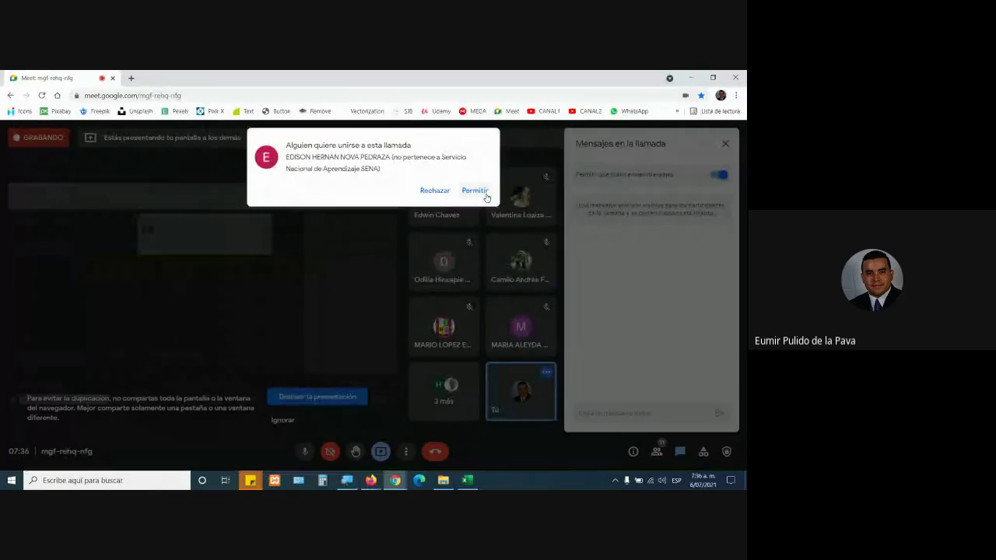
click(487, 197)
click(466, 480)
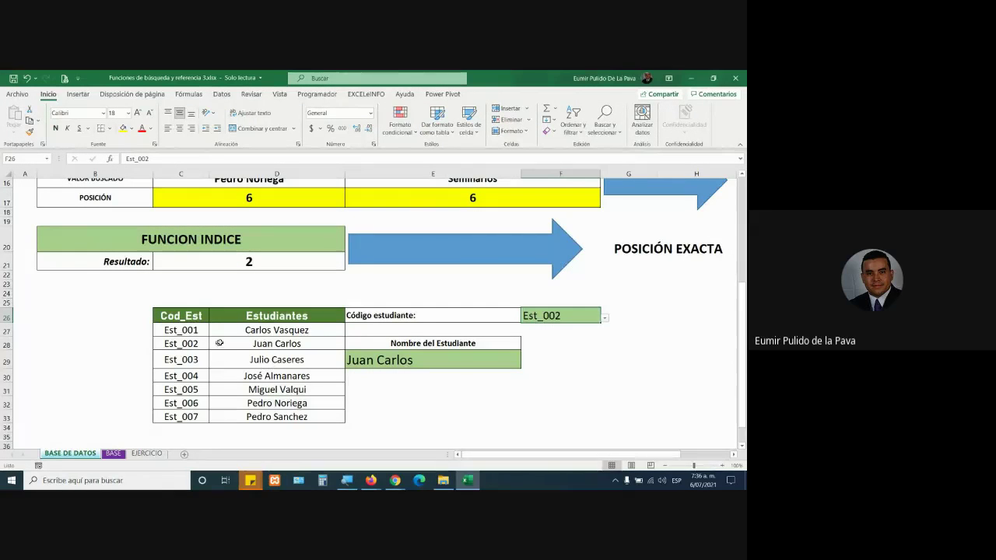
- Undo the column swap so Estudiantes precedes Cod_Est again, making the lookup show #N/D
drag(180, 315, 181, 417)
click(577, 314)
mouse_move(168, 315)
mouse_down()
mouse_move(245, 399)
mouse_move(238, 412)
mouse_up()
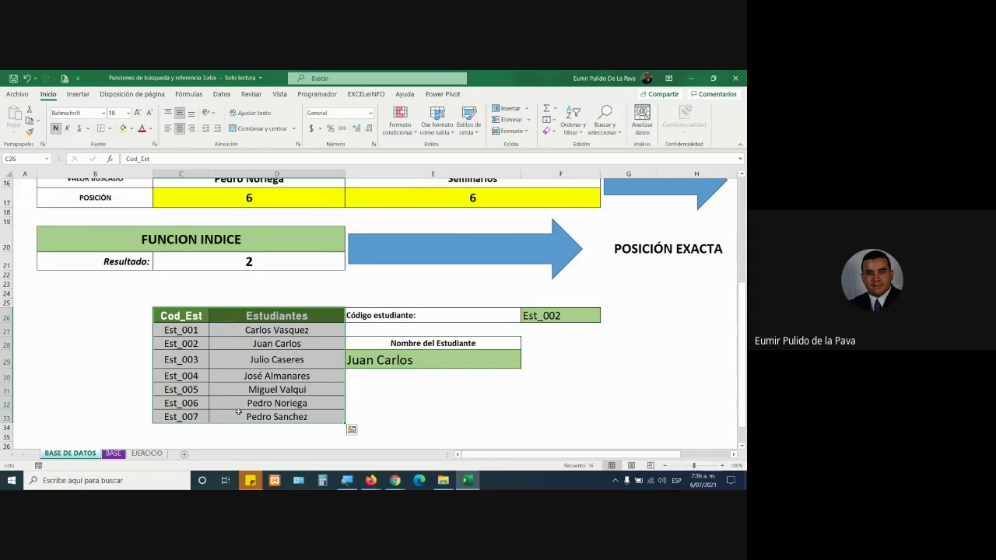
key(ctrl+z)
key(ctrl+z)
key(ctrl+z)
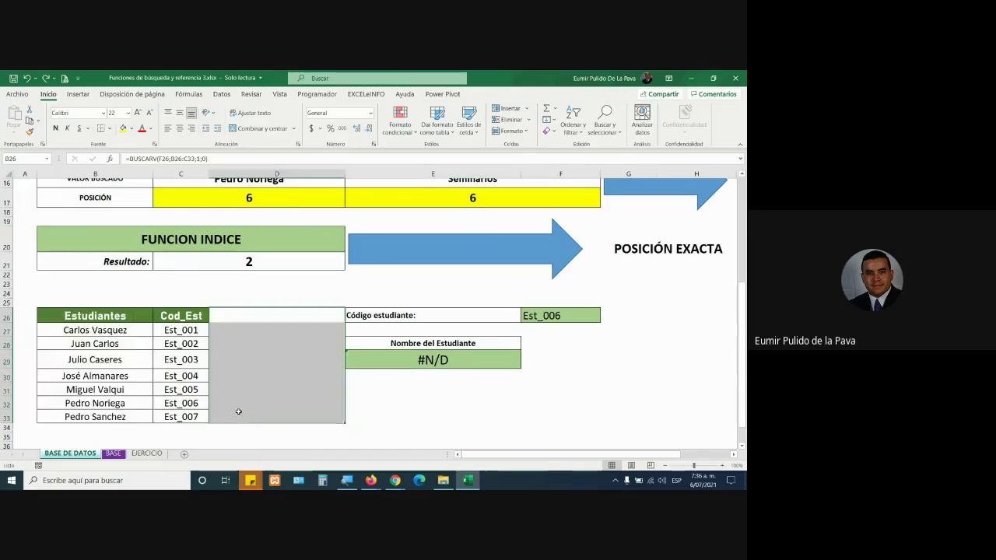
- Select the Cod_Est codes and the whole student table, scrolling to review the sheet
drag(181, 315, 180, 416)
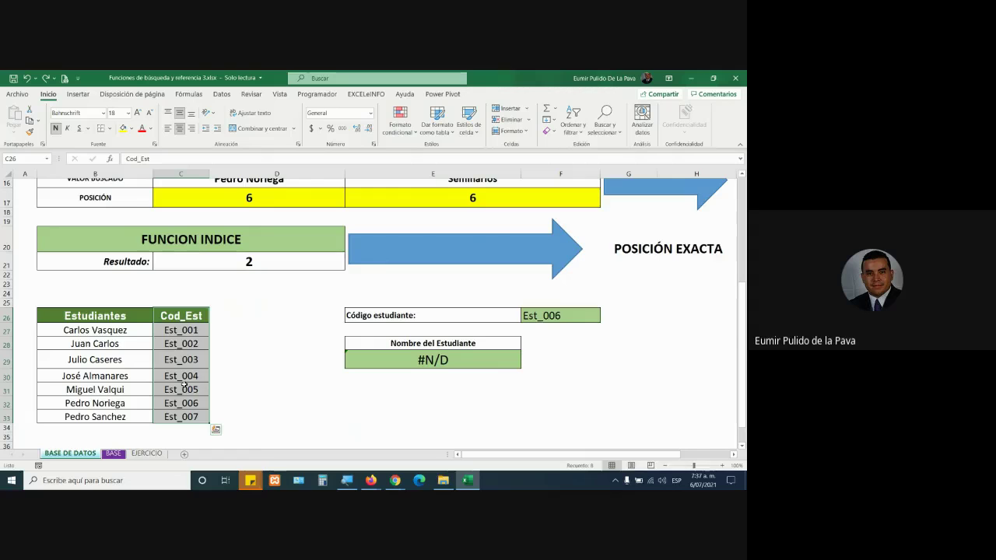
drag(95, 316, 181, 424)
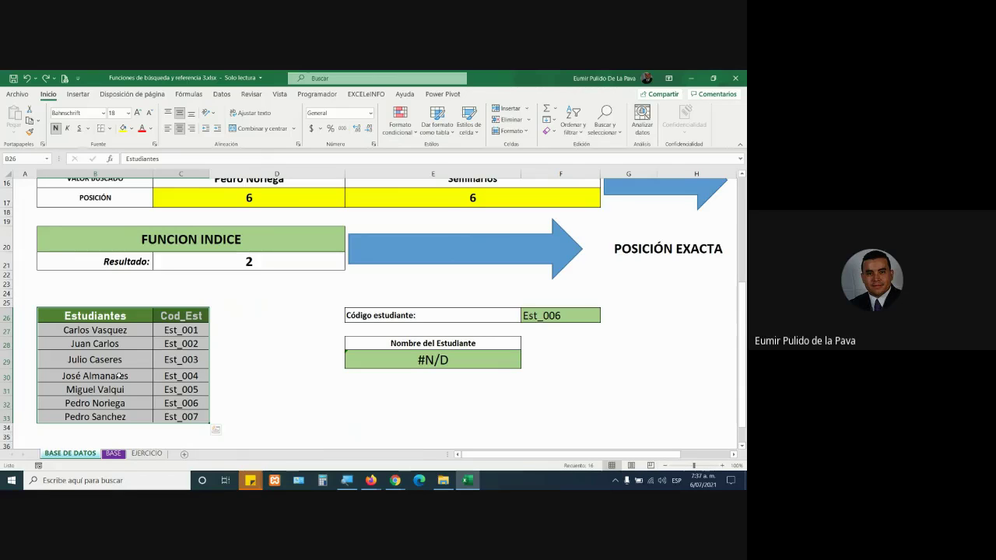
scroll(122, 361, down, 5)
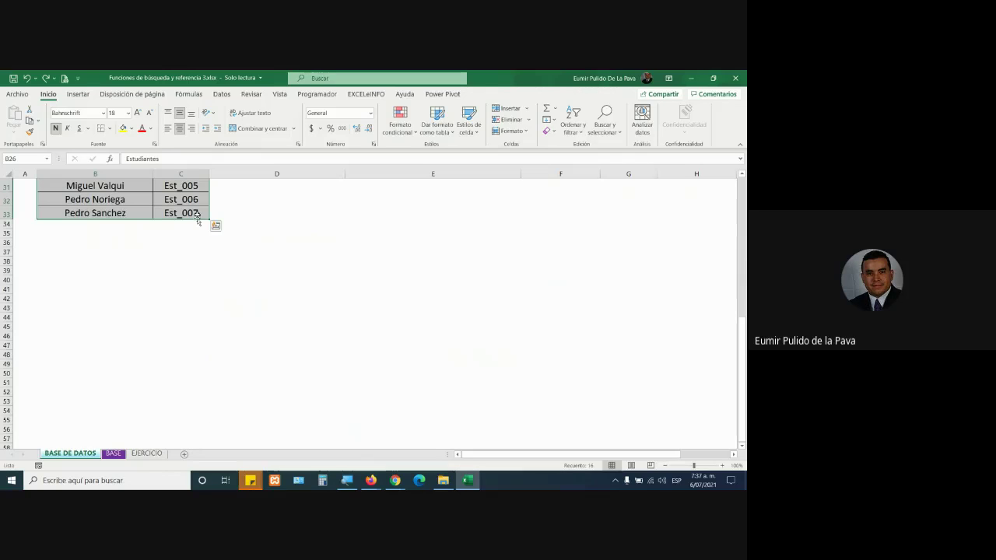
scroll(210, 226, up, 4)
scroll(176, 402, down, 4)
scroll(186, 409, down, 3)
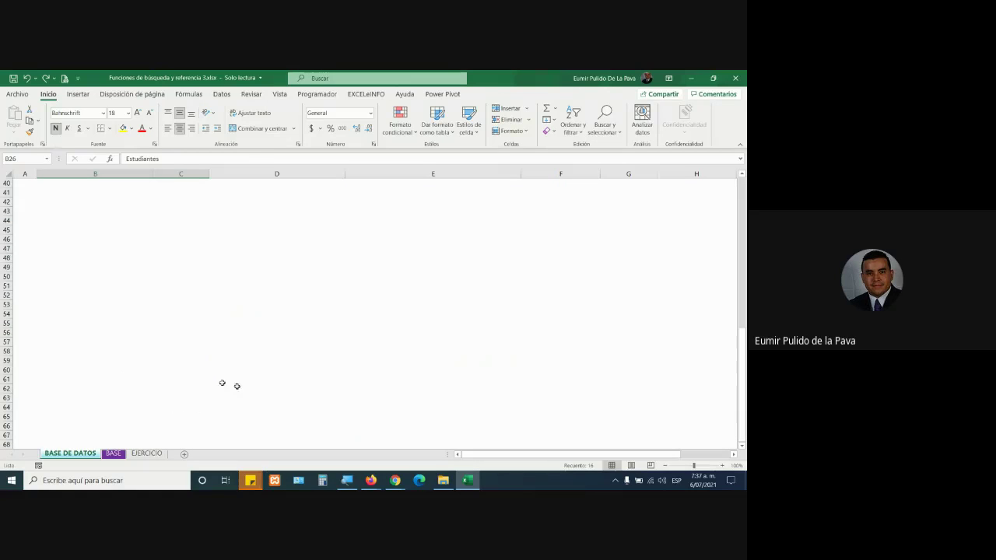
scroll(299, 402, up, 7)
scroll(300, 403, up, 1)
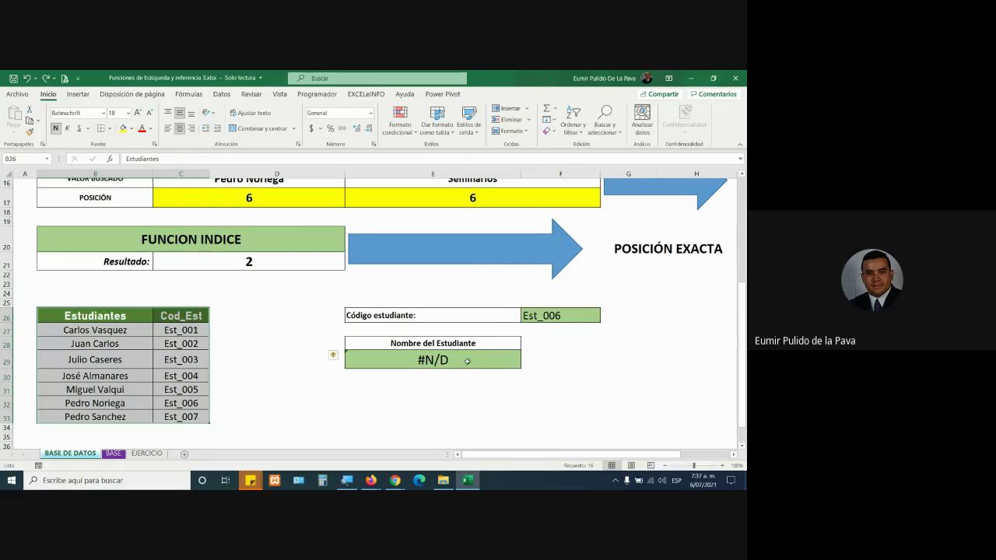
- Replace E29's old lookup by starting =INDICE(B27:C33; over the student table
click(346, 359)
key(Delete)
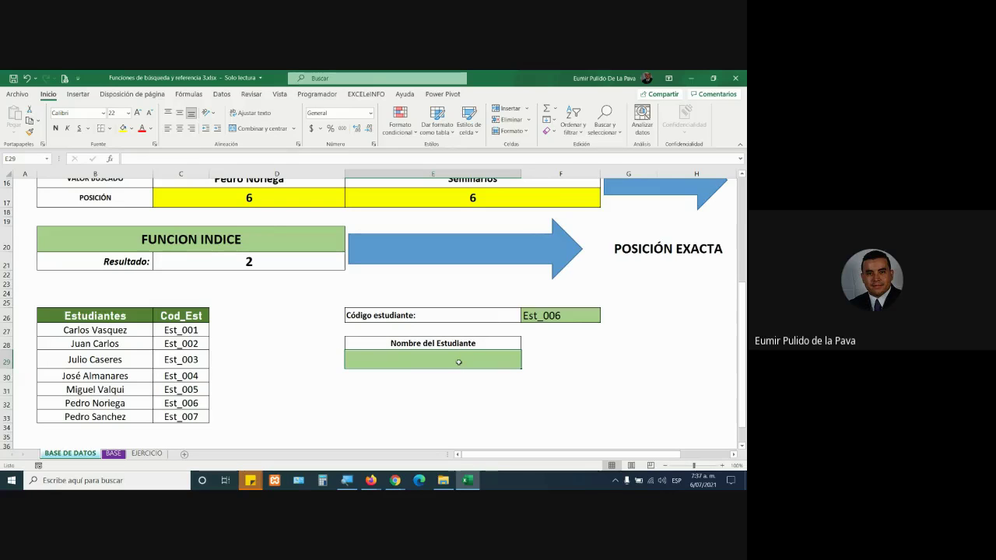
text(=)
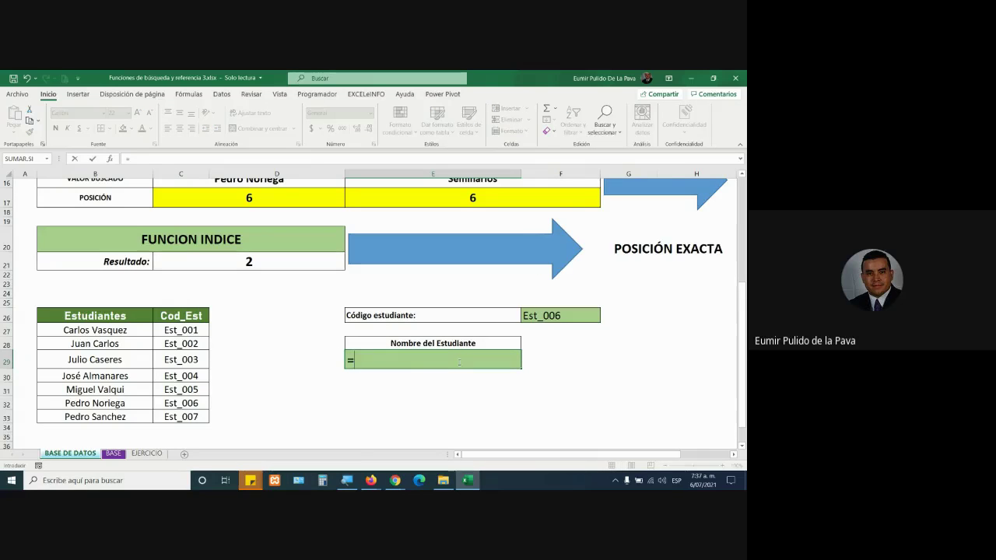
text(INDI)
key(Tab)
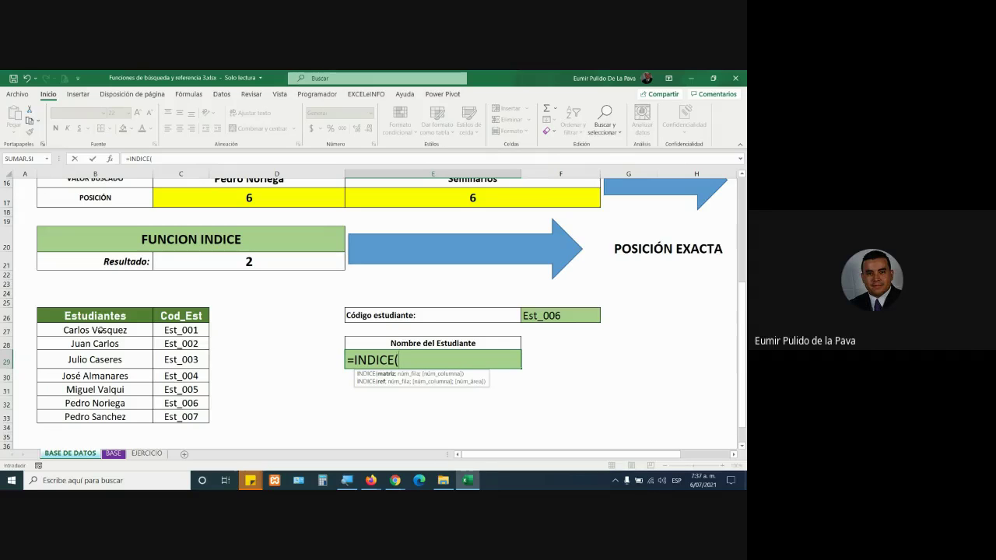
drag(89, 330, 168, 414)
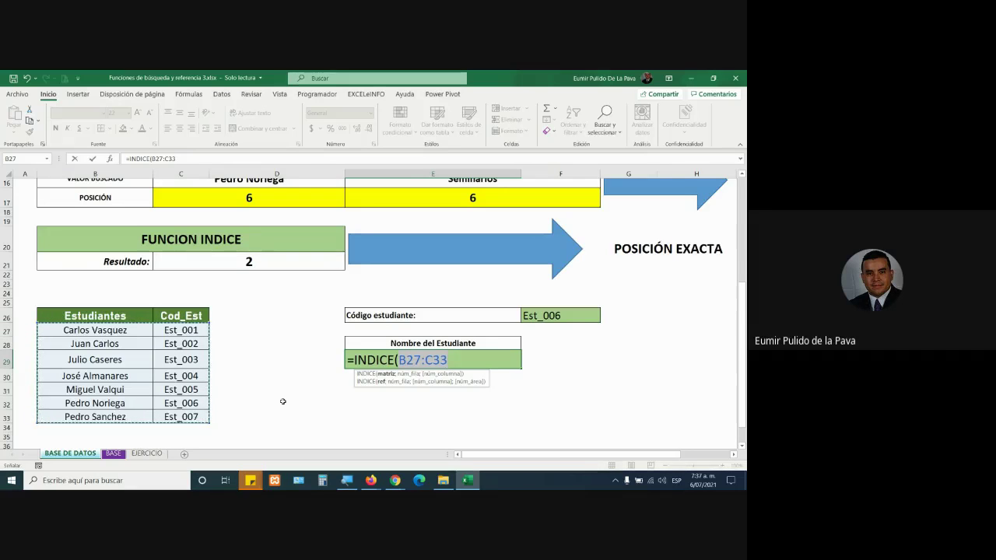
text(;)
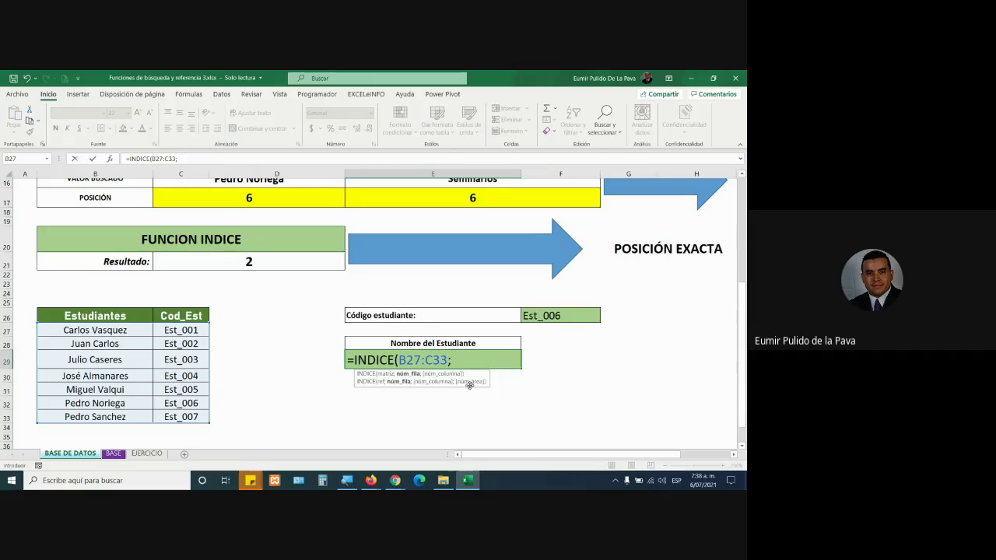
text(COIN)
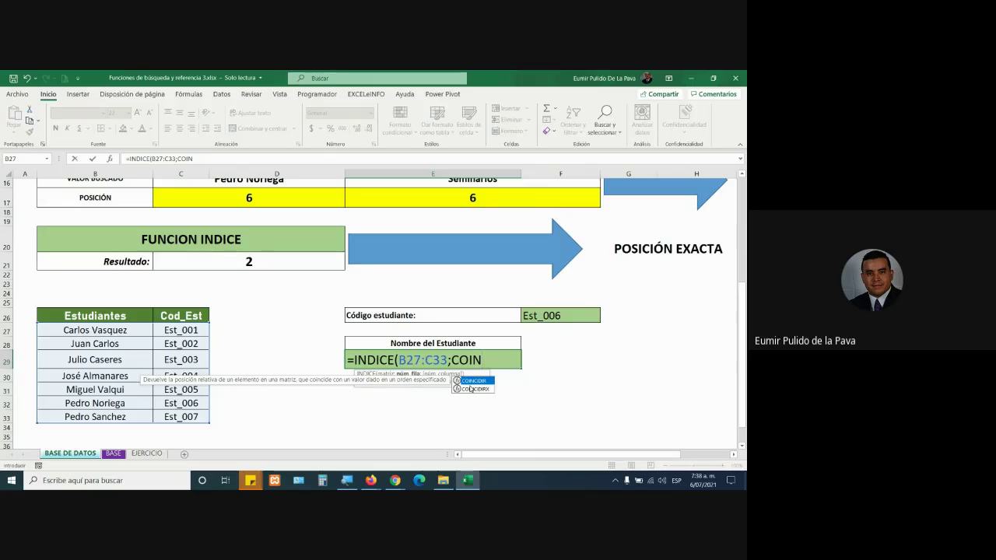
key(Tab)
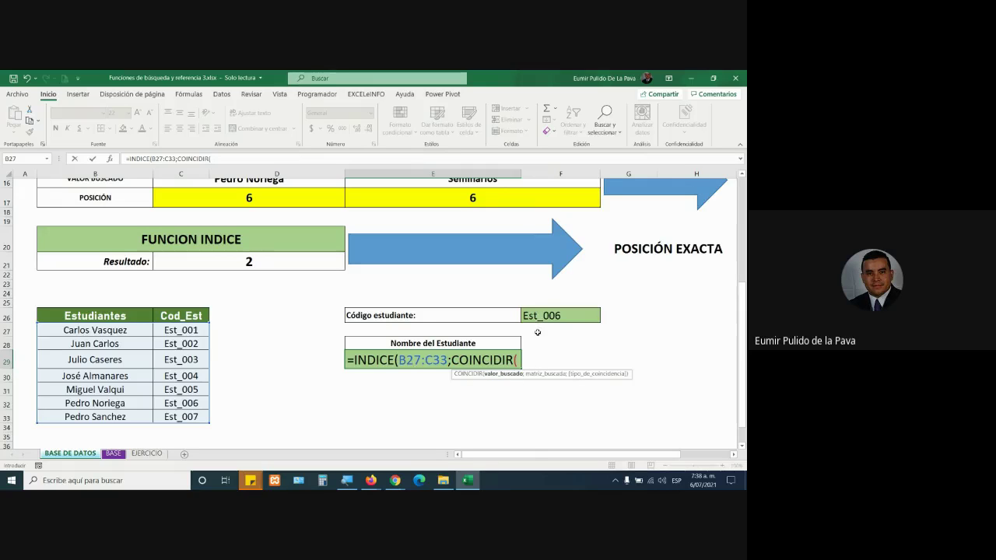
click(542, 319)
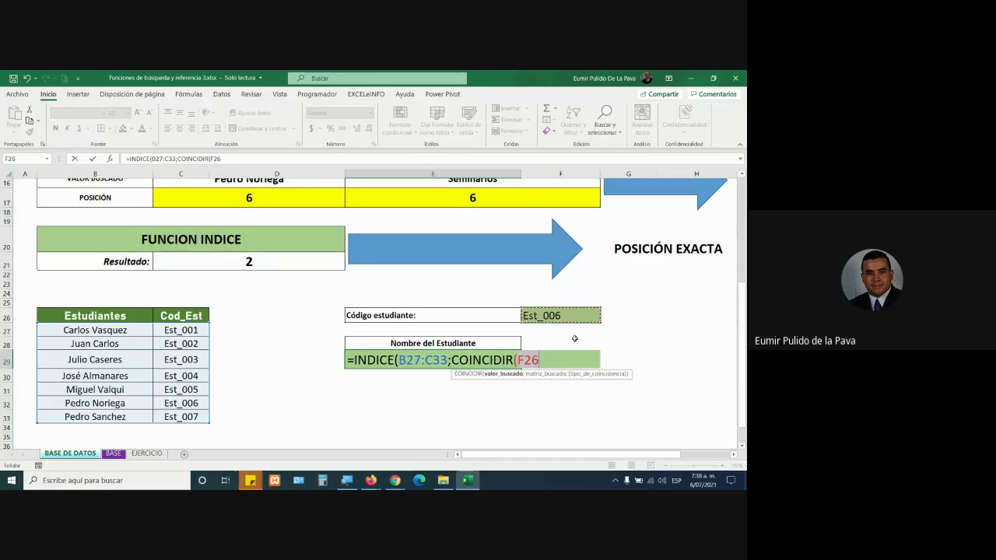
text(;)
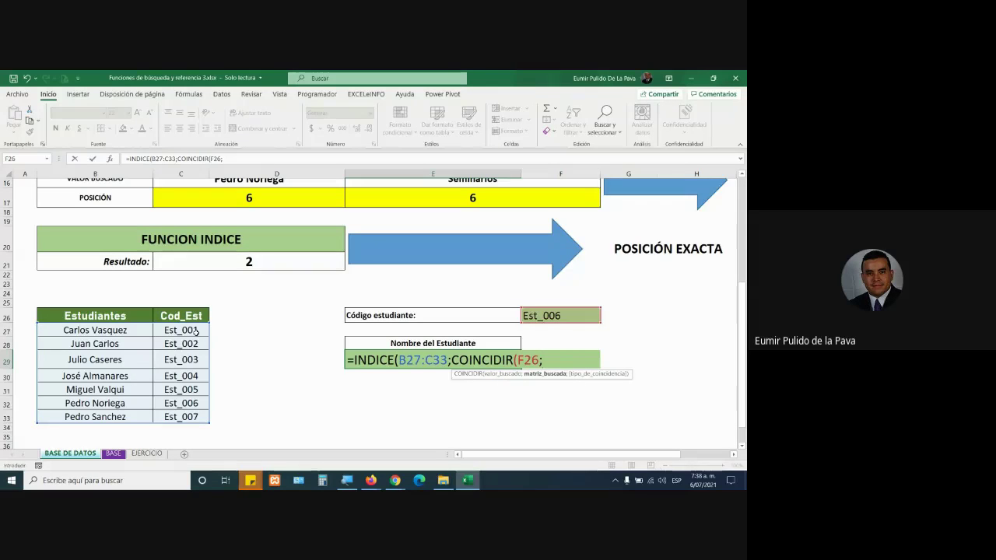
drag(196, 332, 193, 413)
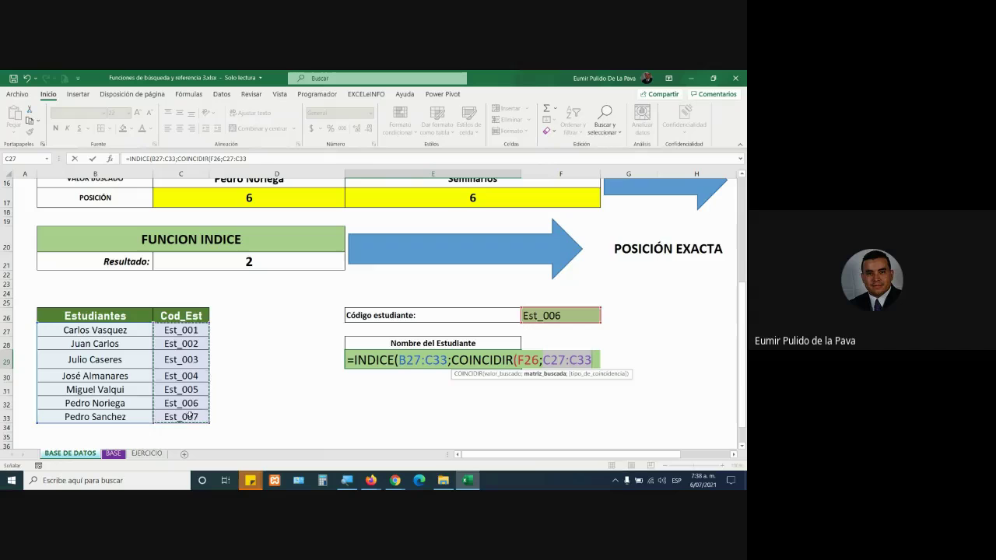
text(;0))
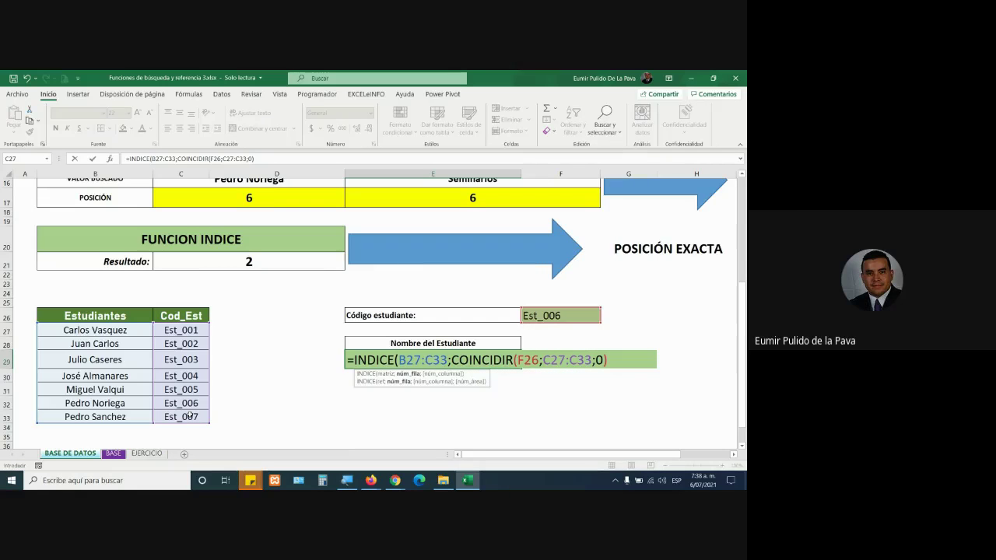
text(;)
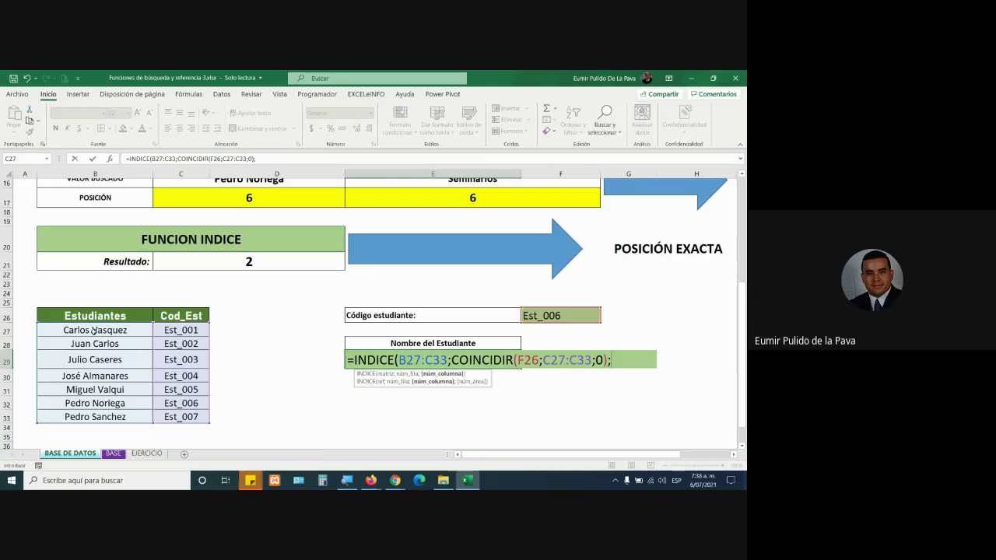
text(1)
text())
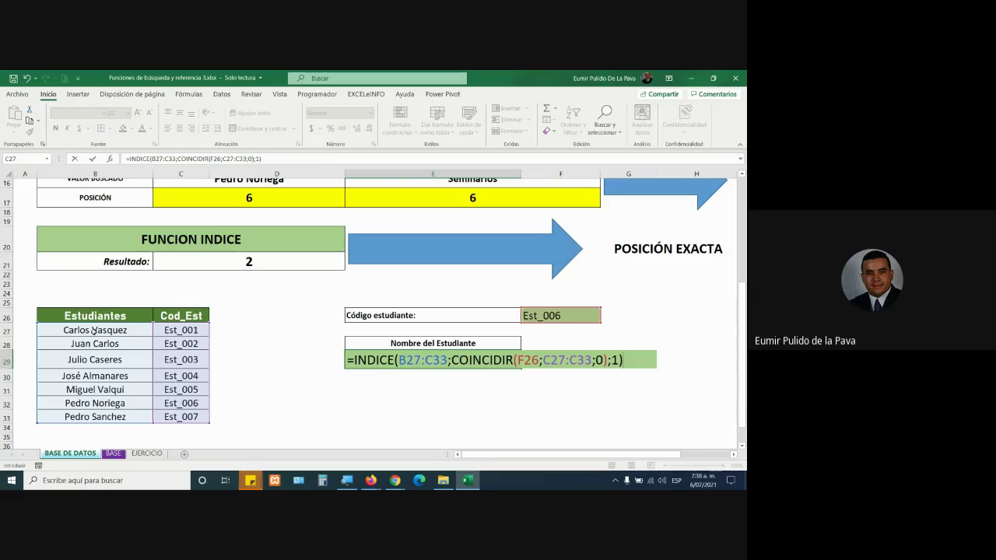
key(Return)
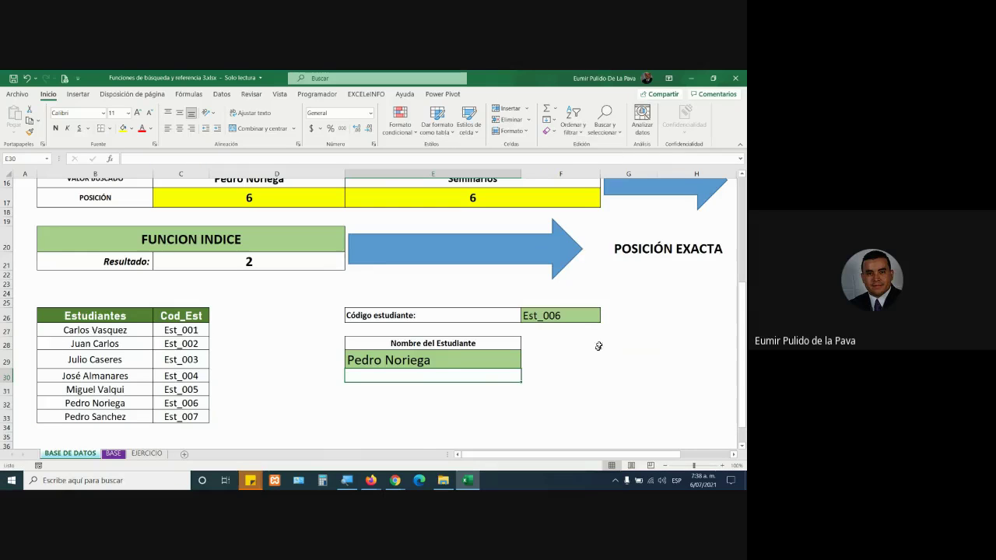
- Choose Est_002 then Est_007 in the code dropdown, mark the Cod_Est column, and reopen the E29 formula
click(584, 315)
click(604, 317)
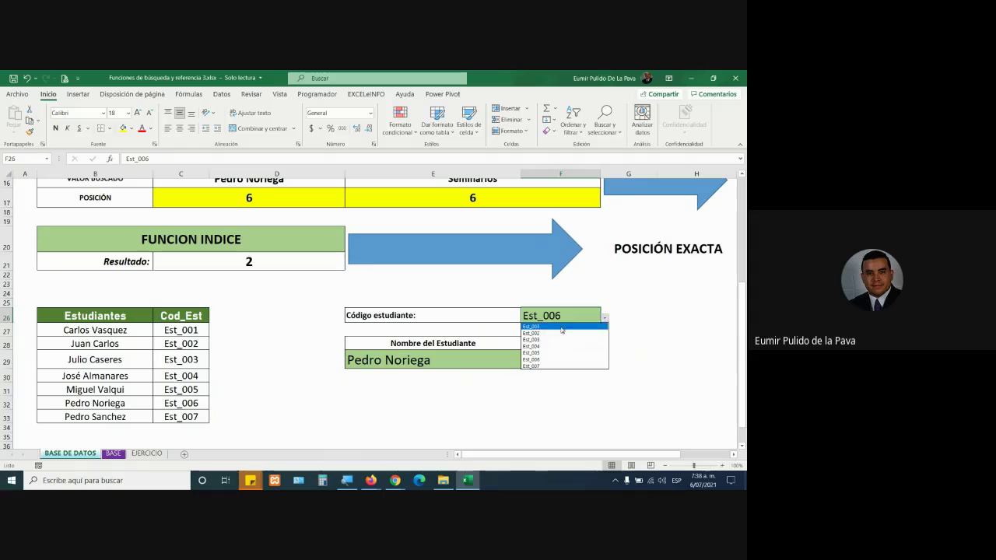
click(572, 333)
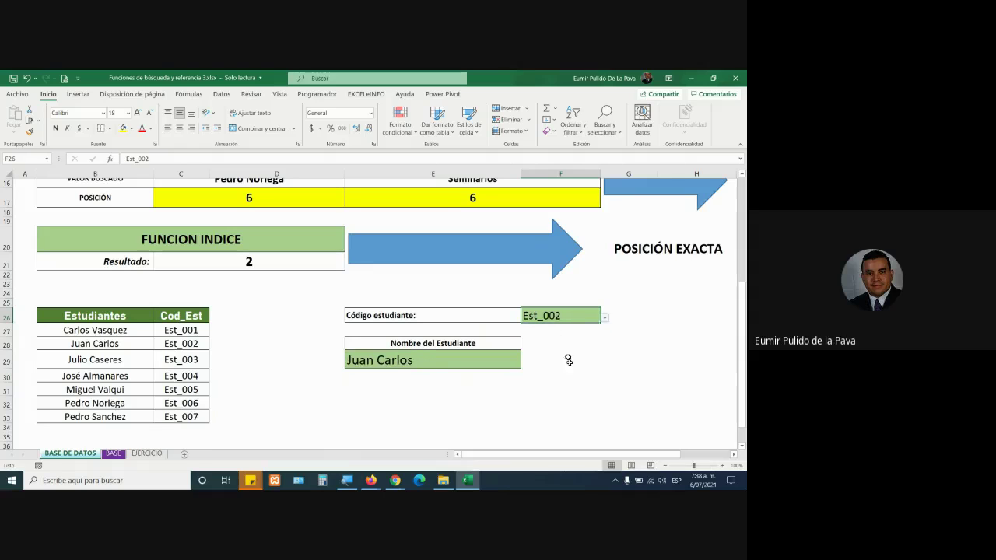
click(605, 317)
click(558, 366)
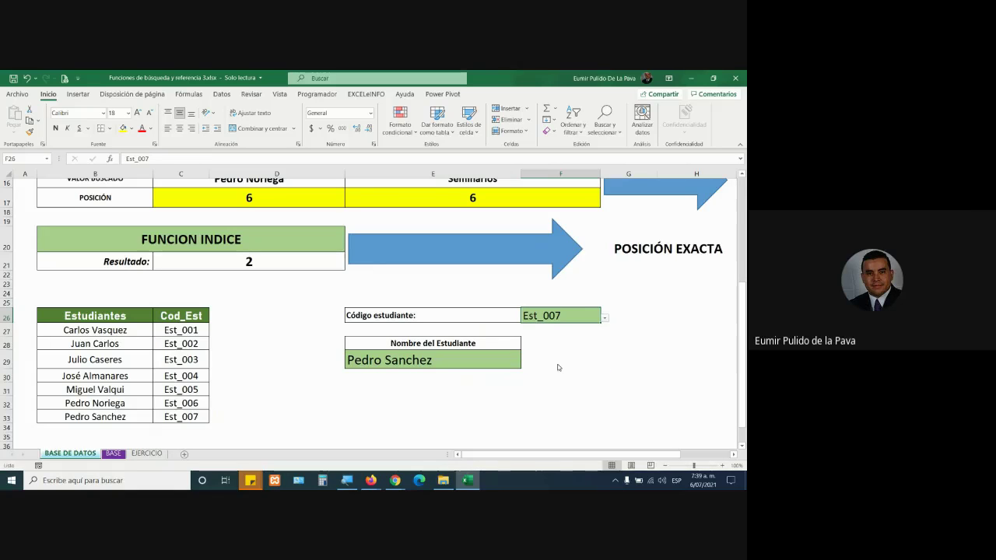
drag(187, 315, 186, 417)
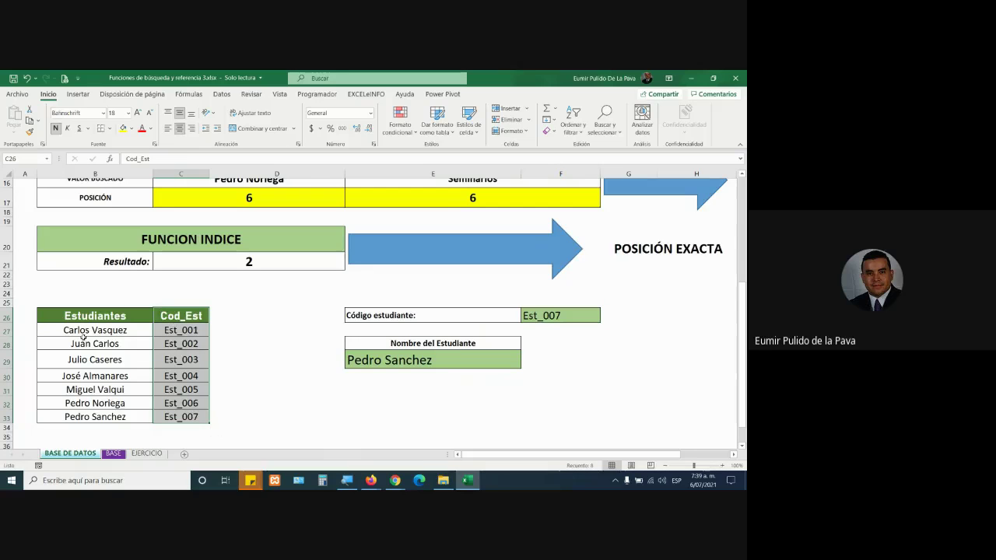
double_click(507, 362)
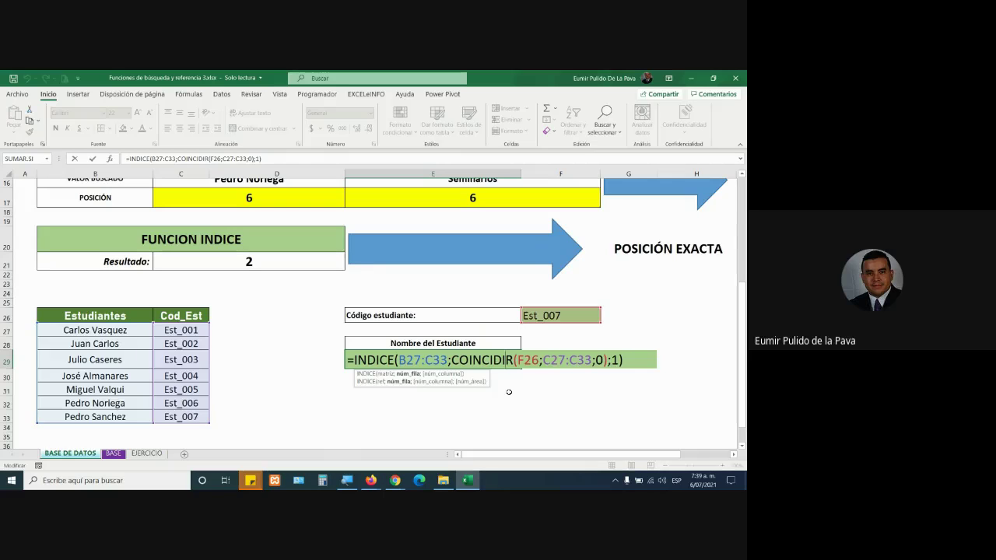
click(399, 360)
click(442, 358)
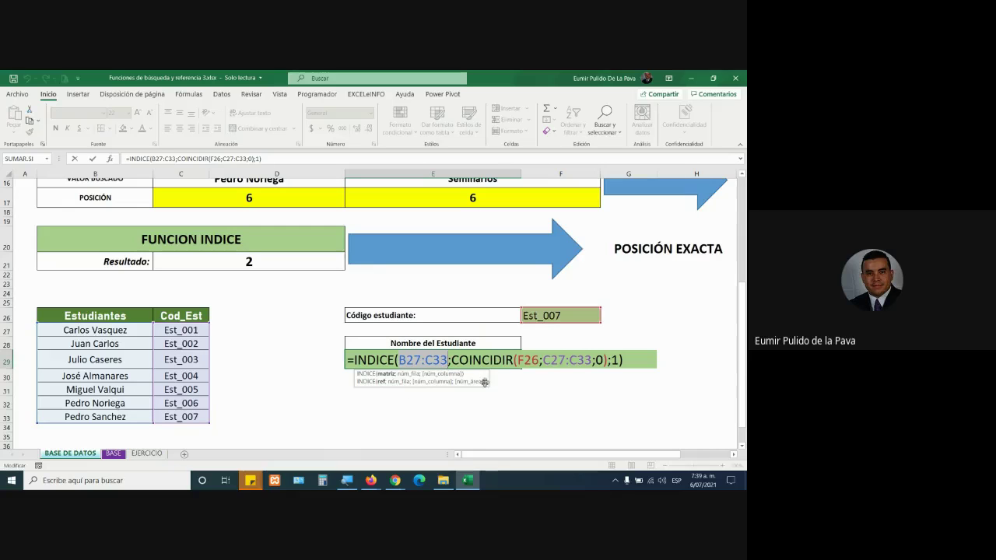
click(448, 359)
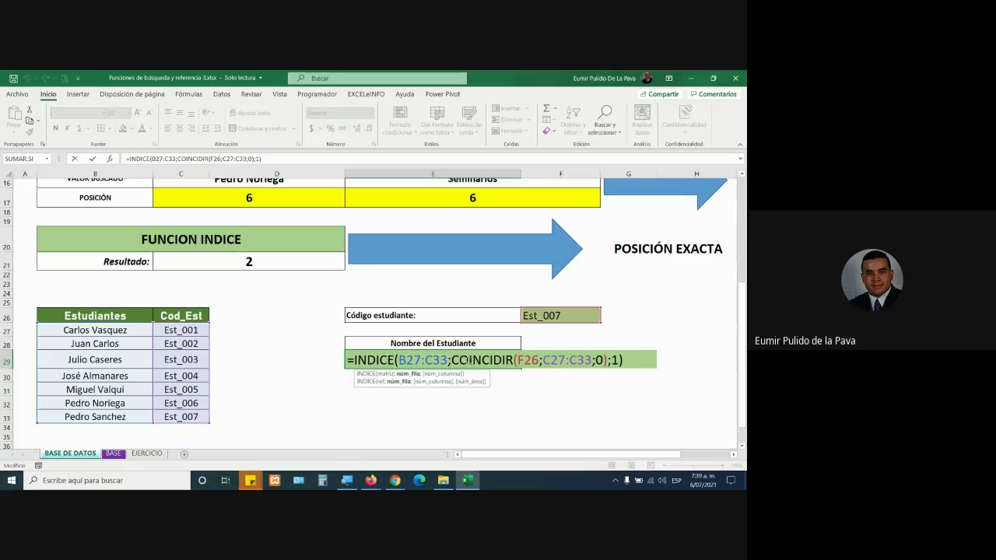
click(605, 360)
drag(514, 359, 538, 360)
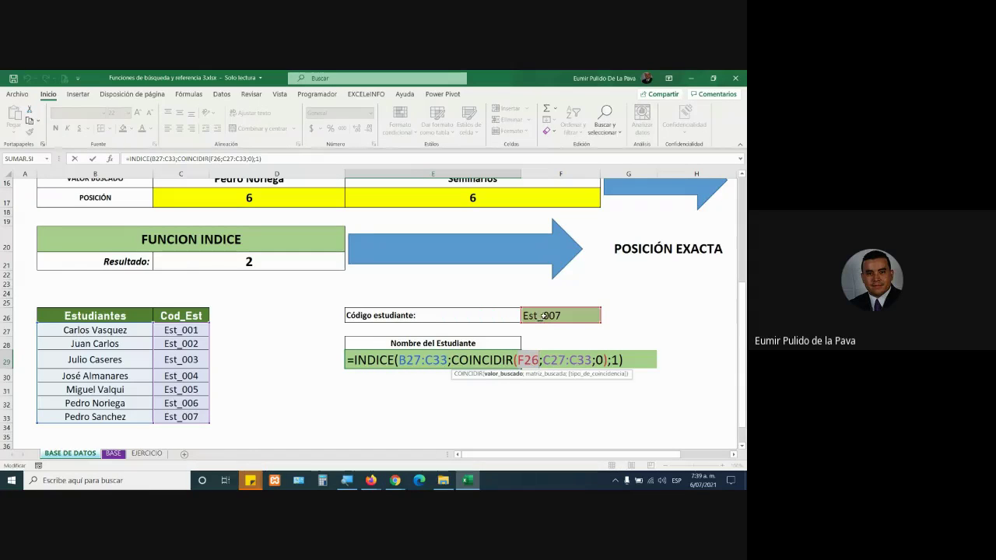
click(552, 362)
drag(579, 360, 592, 360)
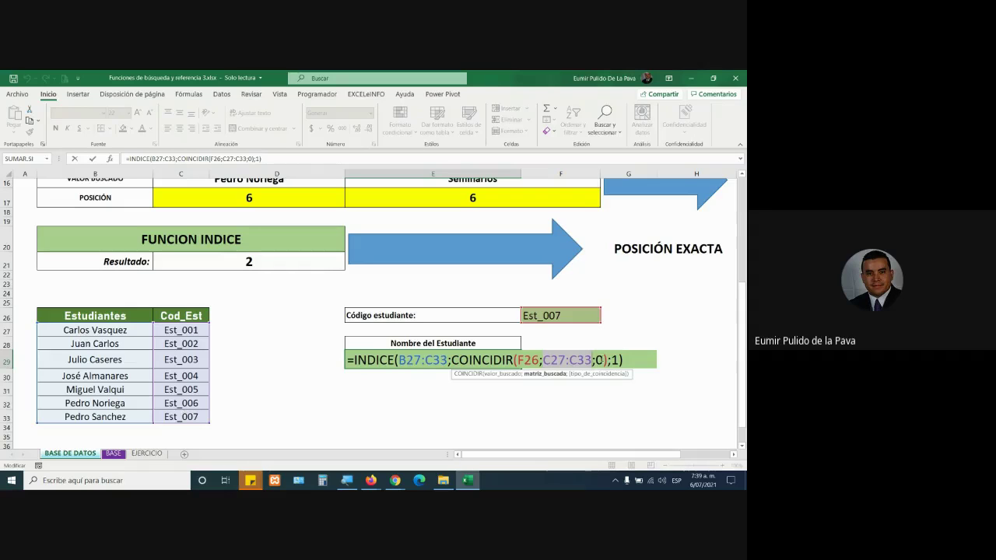
click(603, 360)
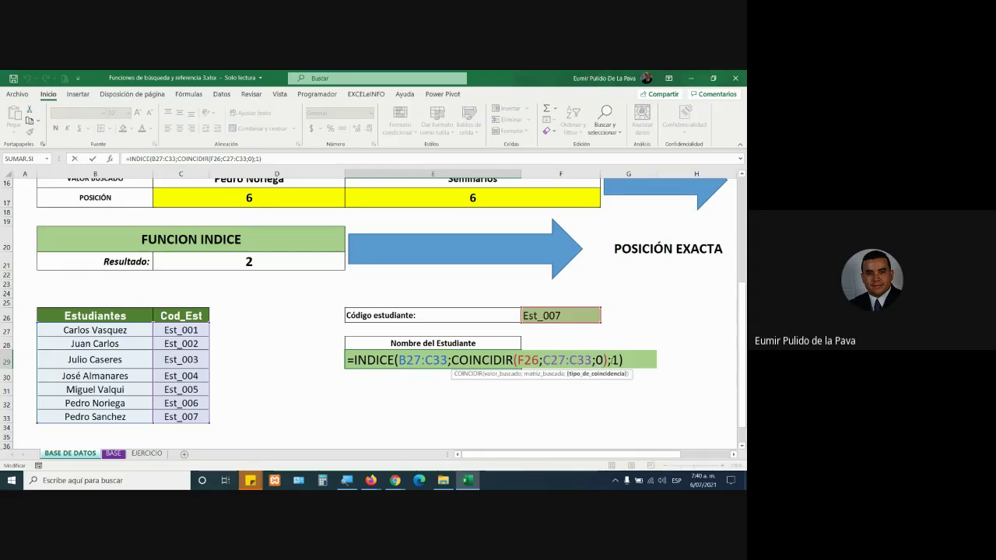
click(610, 359)
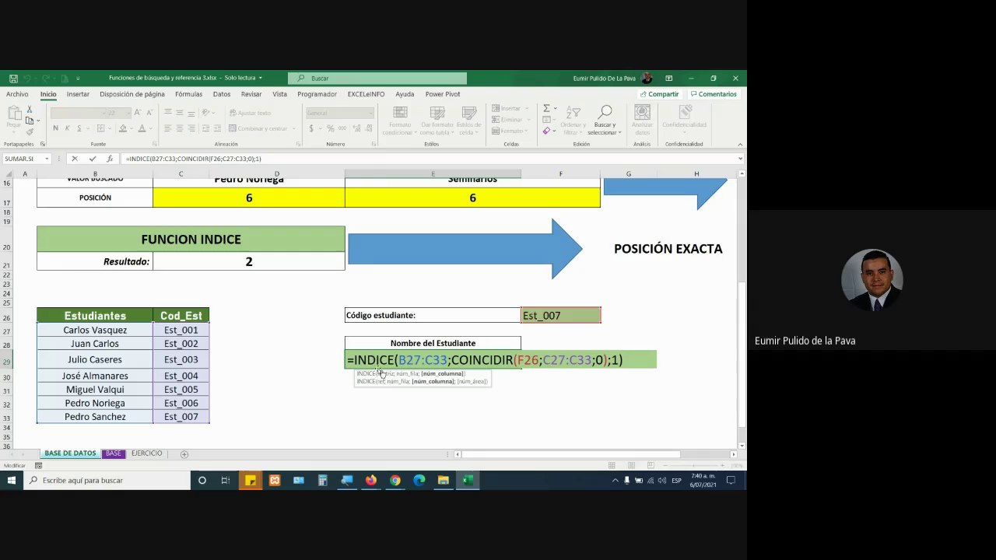
click(621, 359)
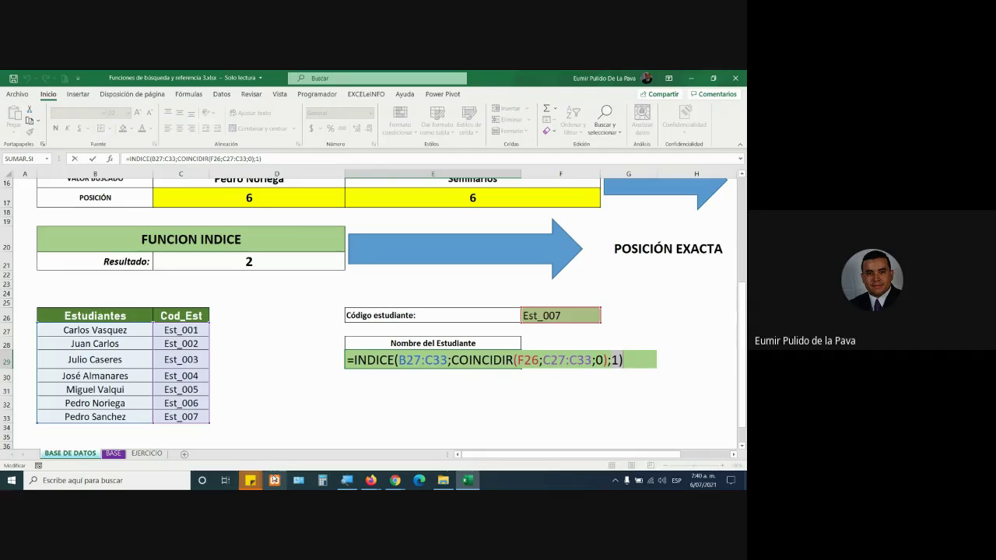
key(Return)
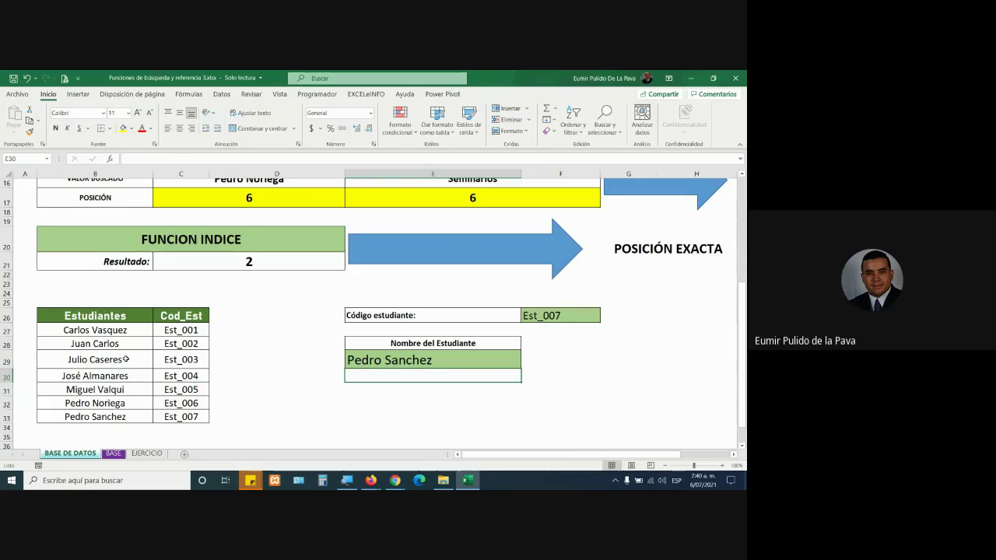
click(480, 360)
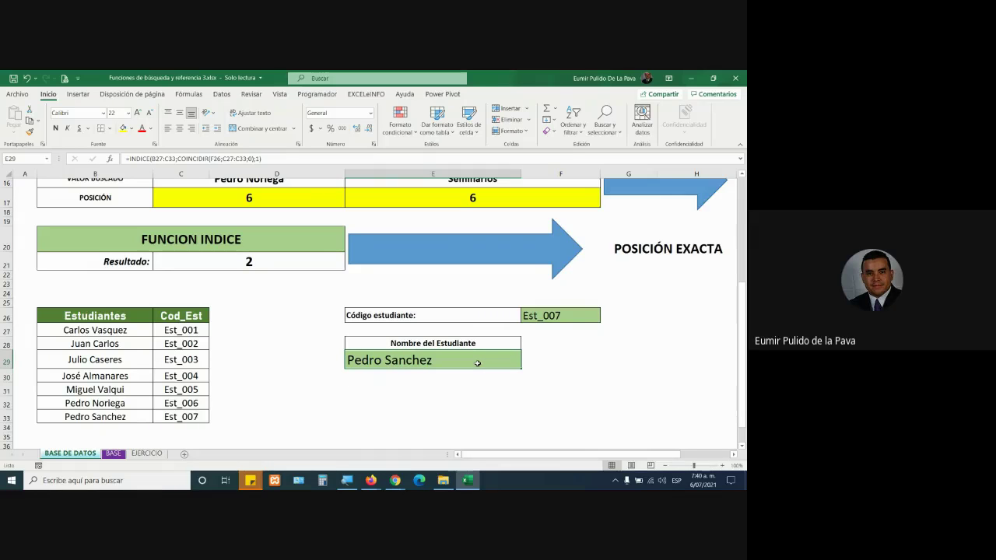
double_click(469, 363)
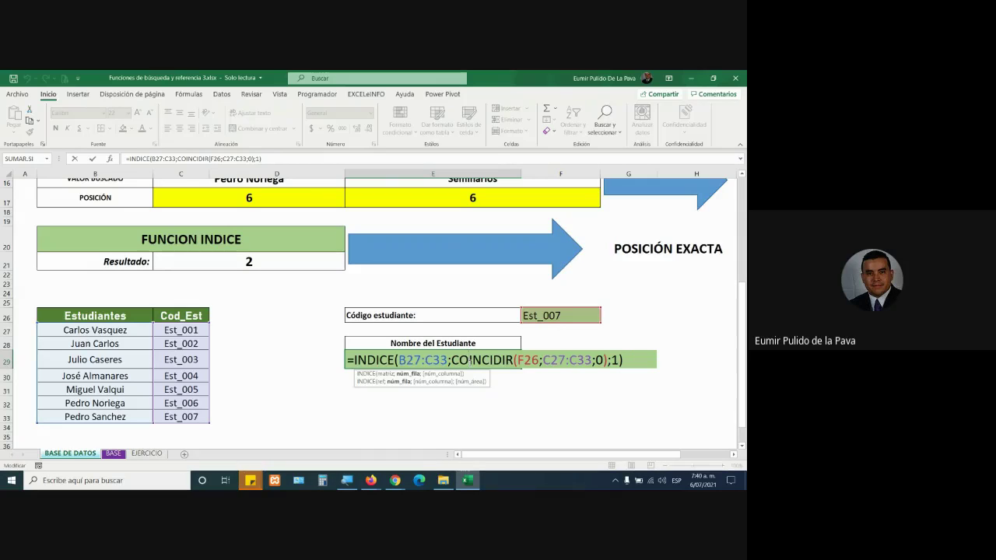
key(Return)
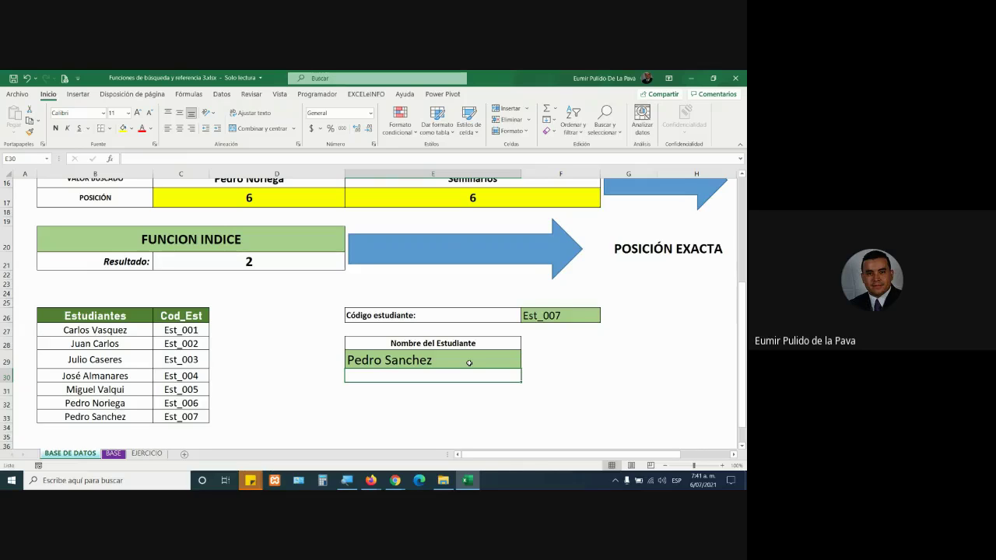
- Change the student code in F26 to EST_001 so the lookup returns the matching student's name
click(556, 315)
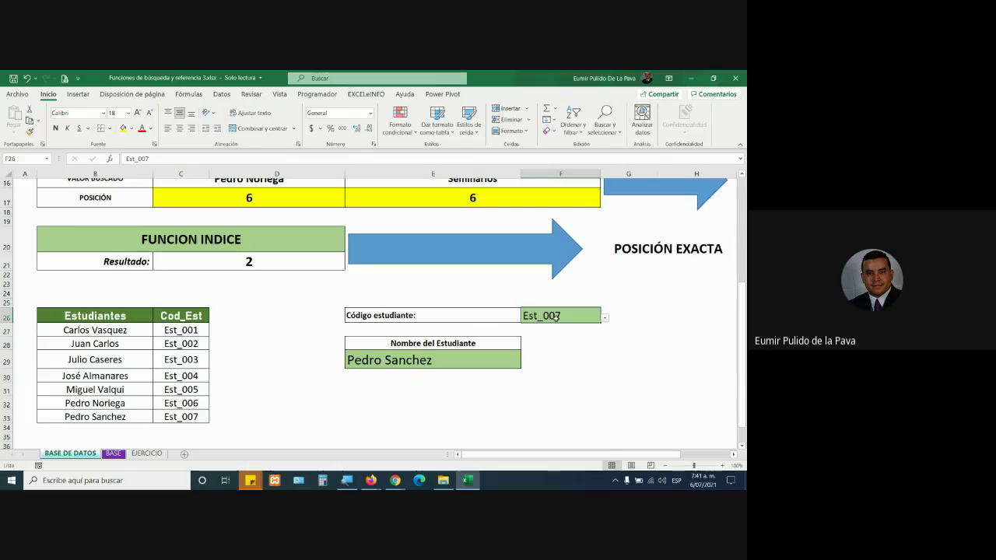
text(ES)
key(BackSpace)
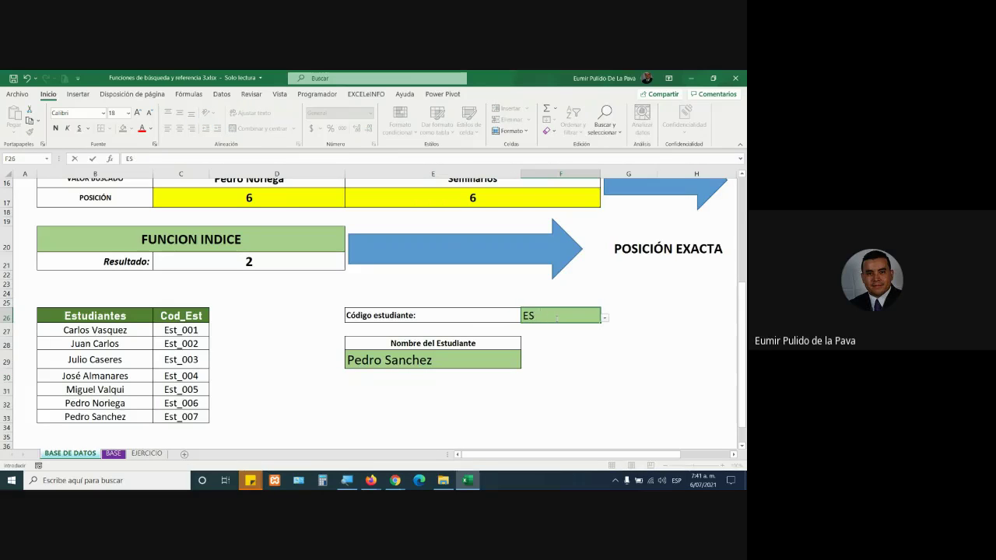
text(T_001)
key(Return)
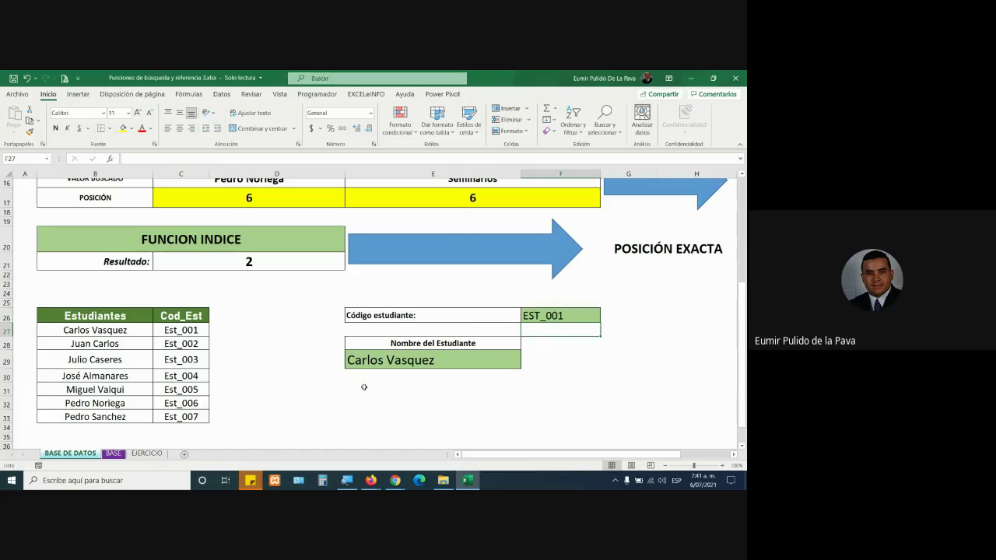
click(124, 454)
- Flip between the BASE and EJERCICIO sheets and select the top rows of the sales table
click(144, 454)
click(117, 453)
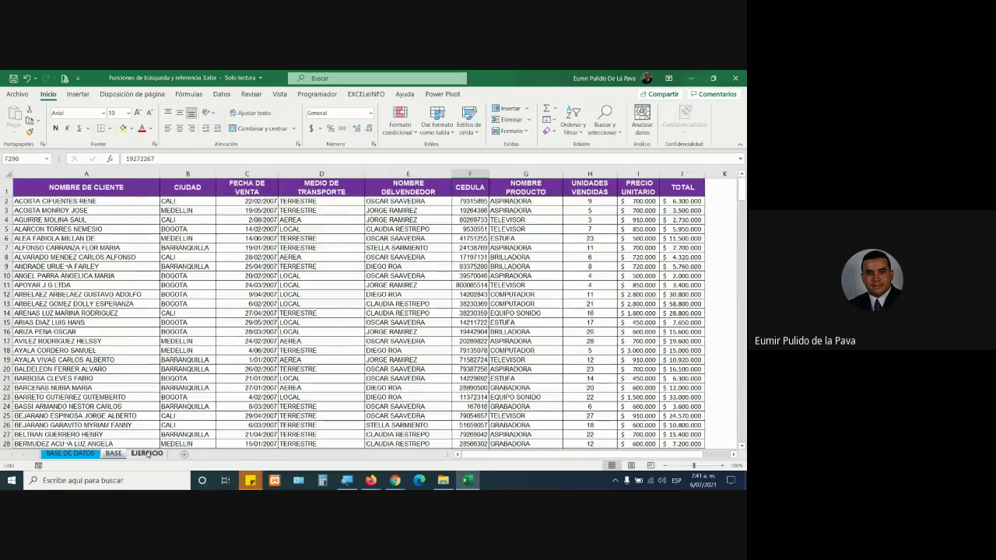
click(144, 454)
click(117, 454)
click(144, 453)
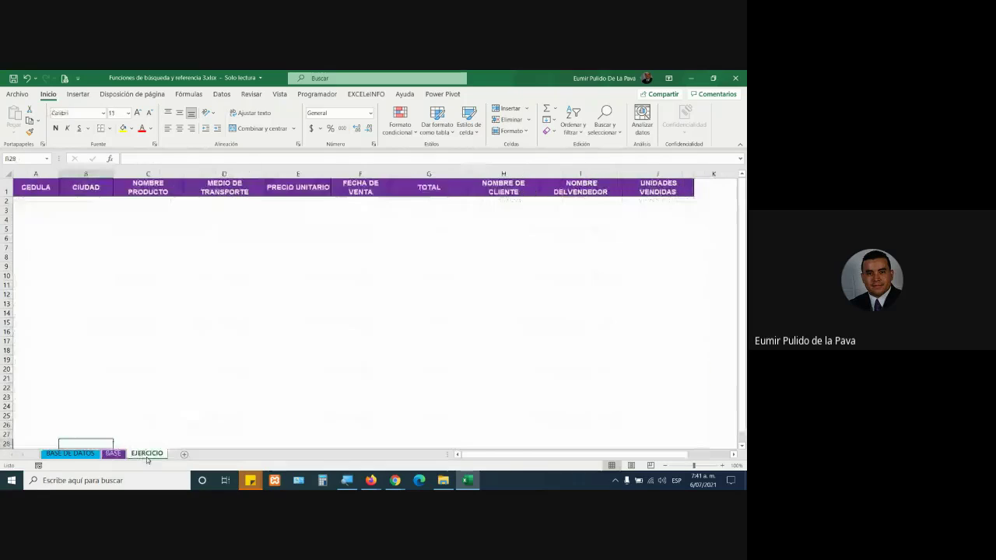
click(115, 454)
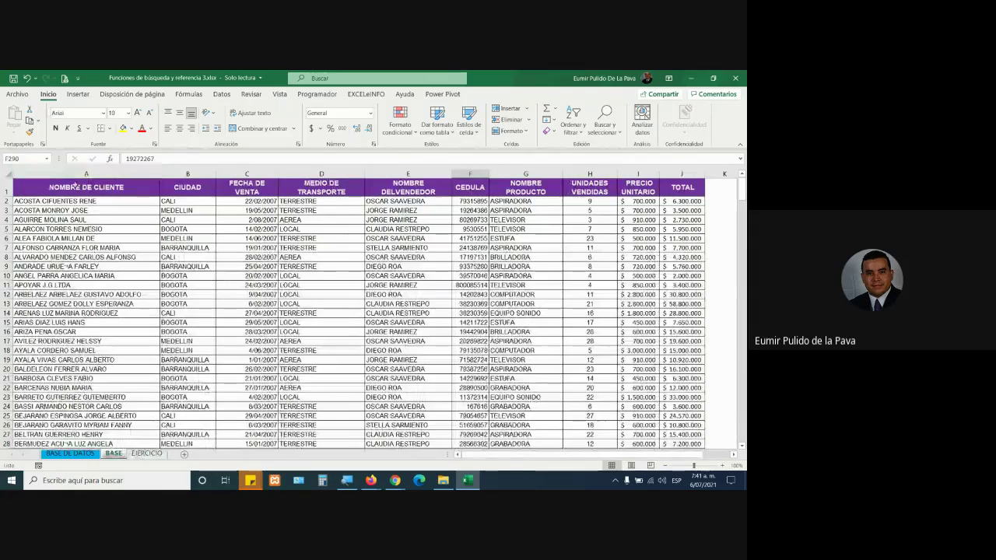
mouse_move(86, 188)
mouse_down()
mouse_move(620, 326)
mouse_move(638, 369)
mouse_up()
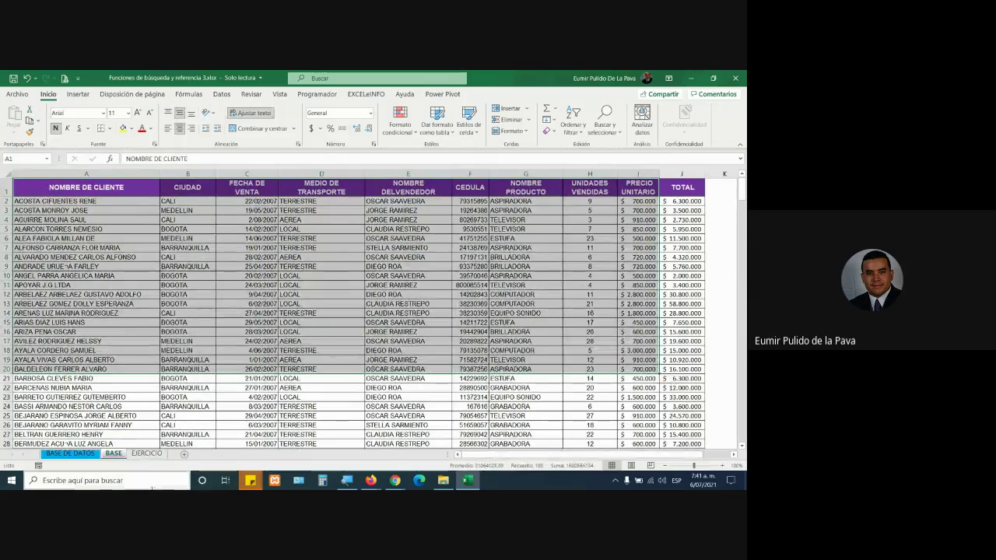
- Compare the EJERCICIO layout with BASE, select the CEDULA column, and finish on BASE
click(146, 454)
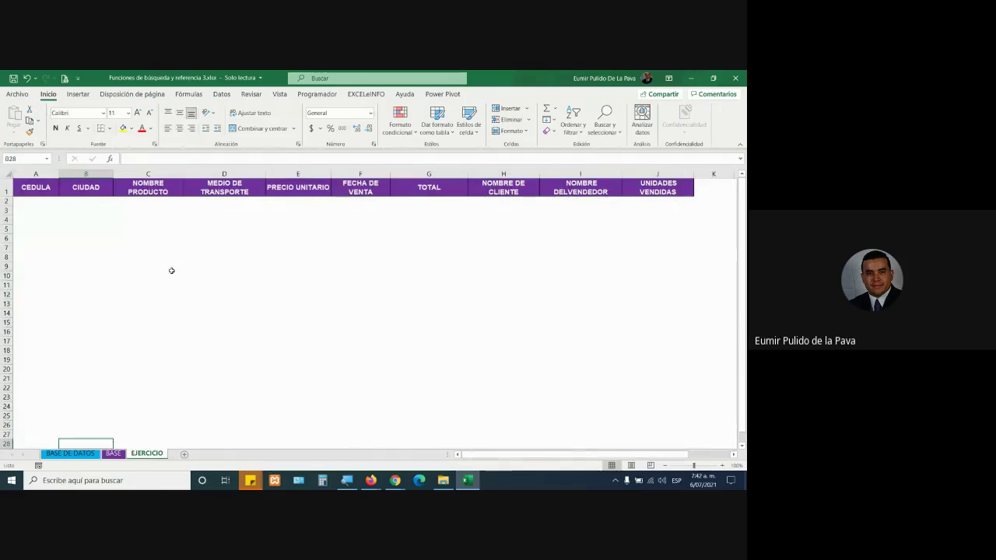
click(121, 457)
click(147, 453)
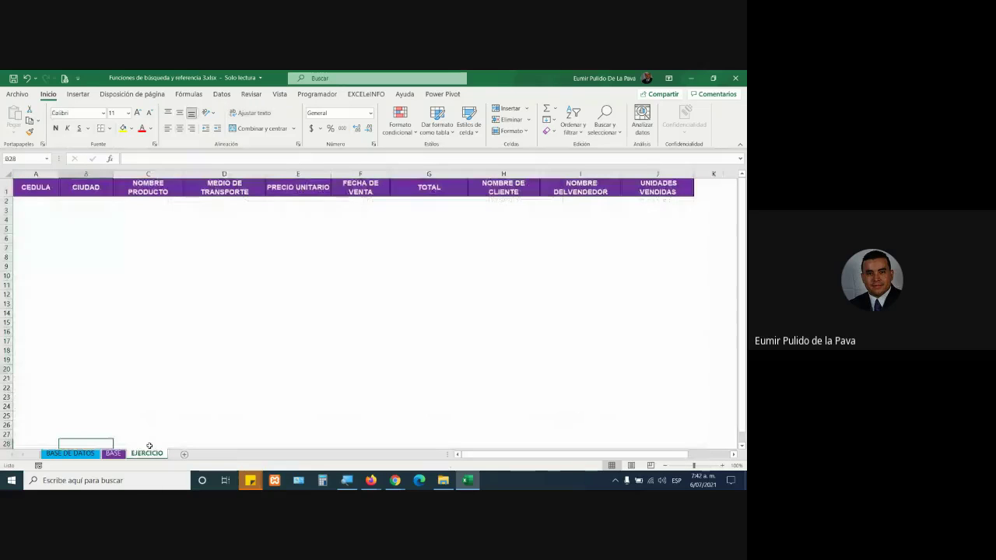
click(39, 173)
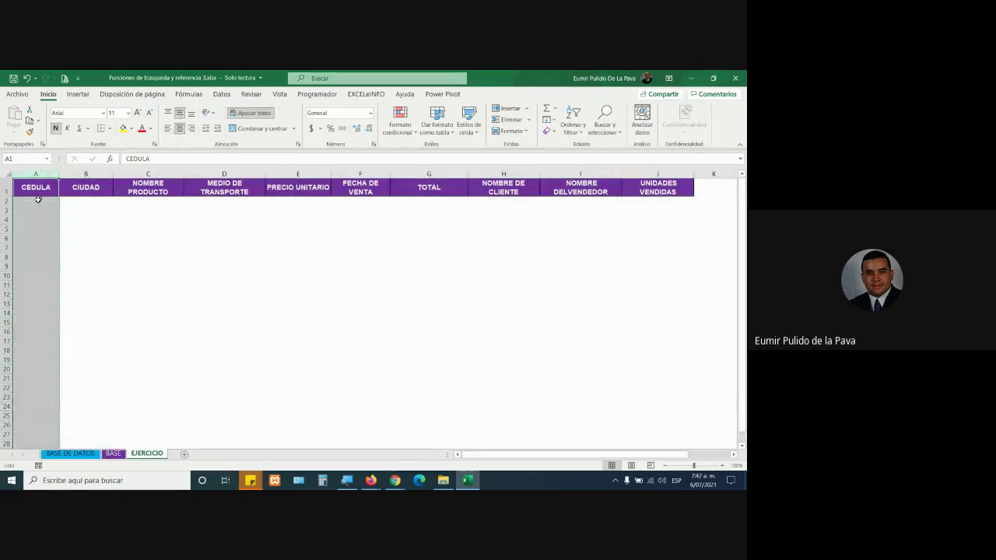
click(114, 454)
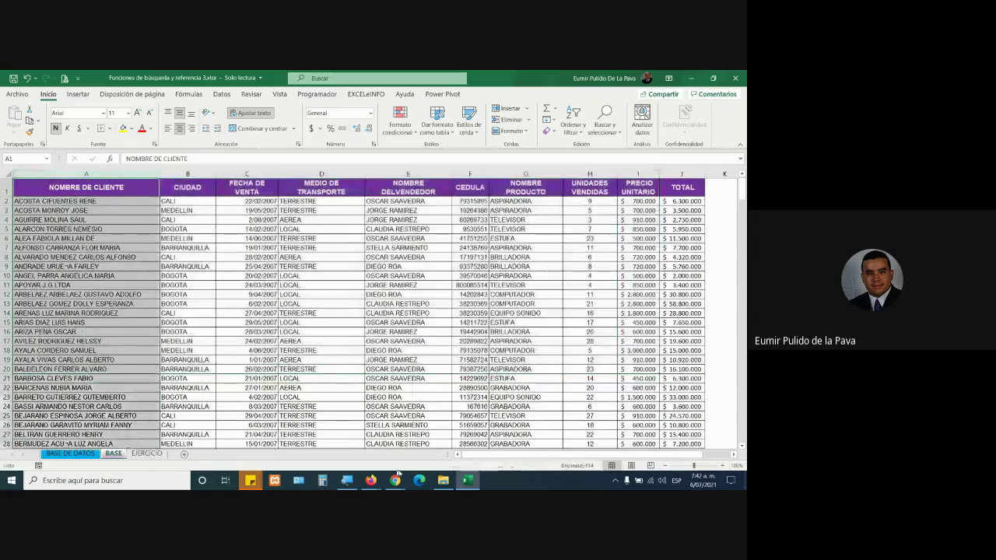
- Open Funciones de búsqueda y referencia 2.xlsx from the MANEJO INTERMEDIO lesson subfolder
click(442, 480)
double_click(280, 210)
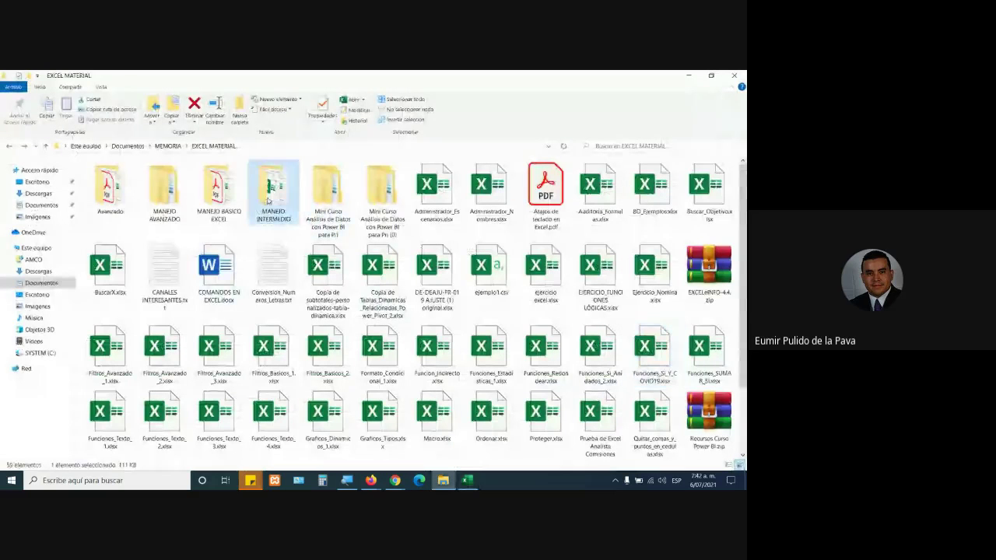
double_click(222, 195)
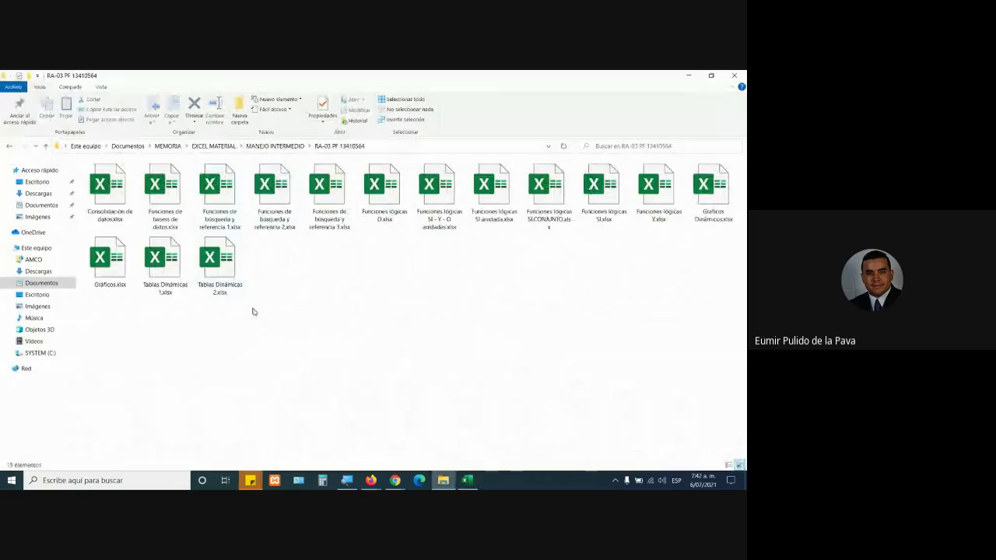
click(296, 214)
double_click(296, 214)
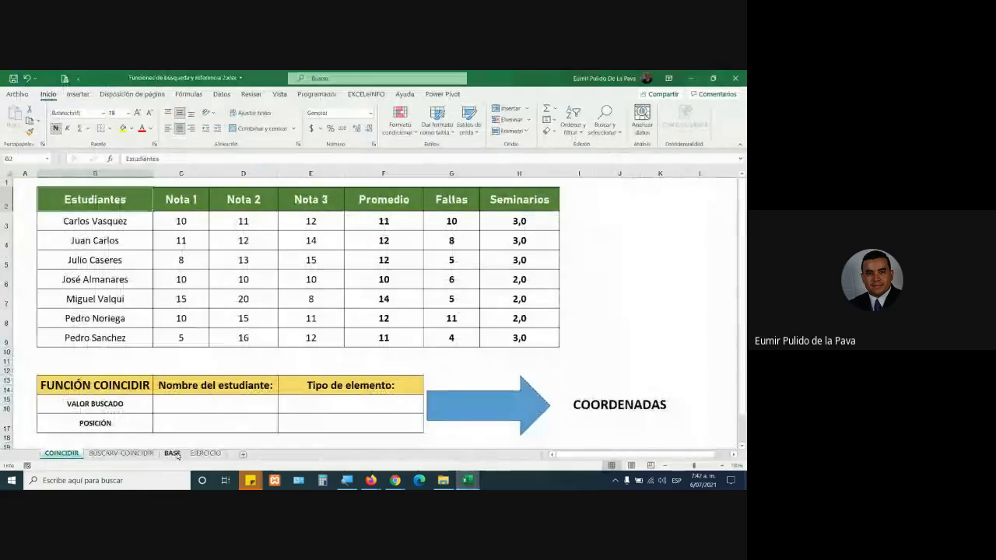
- Check column A of the 2.xlsx BASE data, close that workbook, and select CEDULA (column F) in the sales table
click(29, 172)
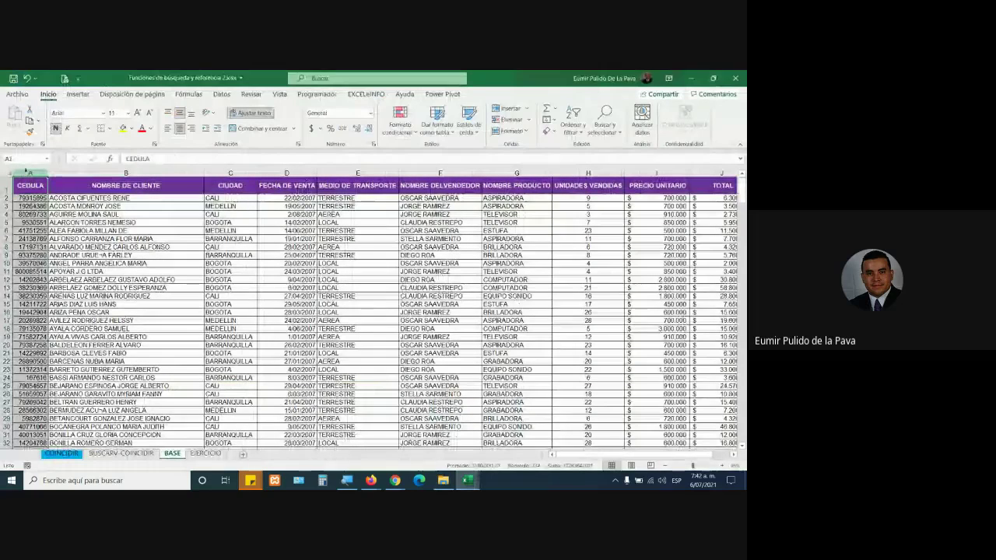
click(467, 480)
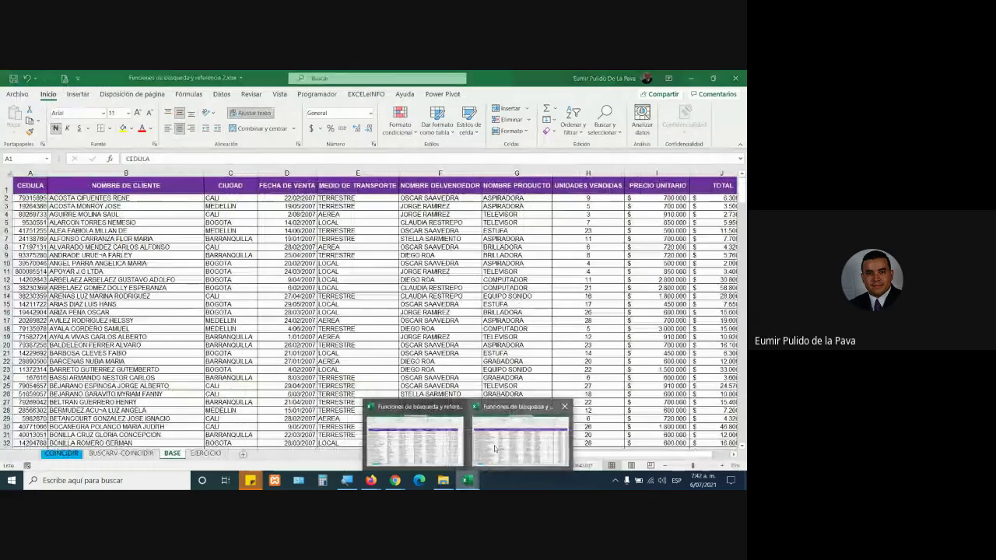
click(412, 432)
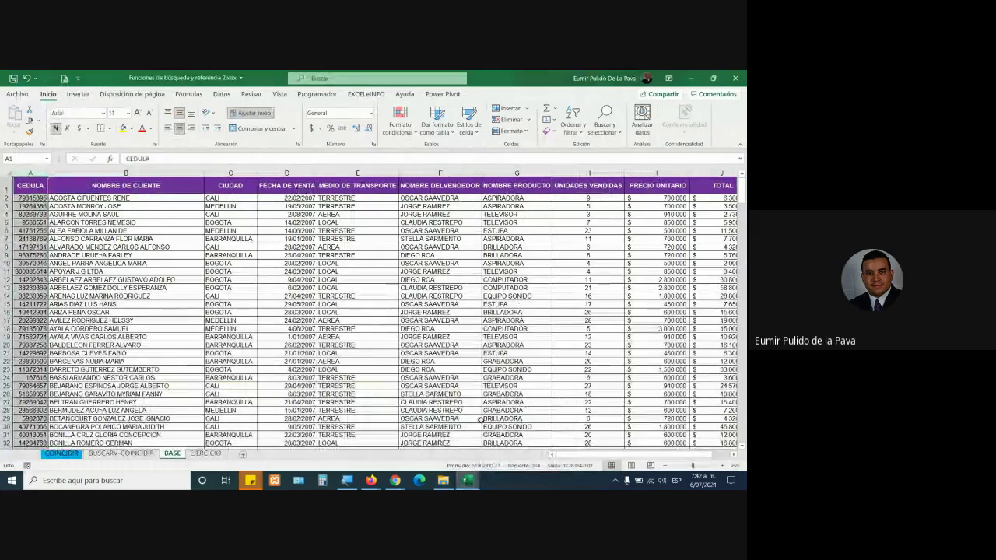
click(735, 78)
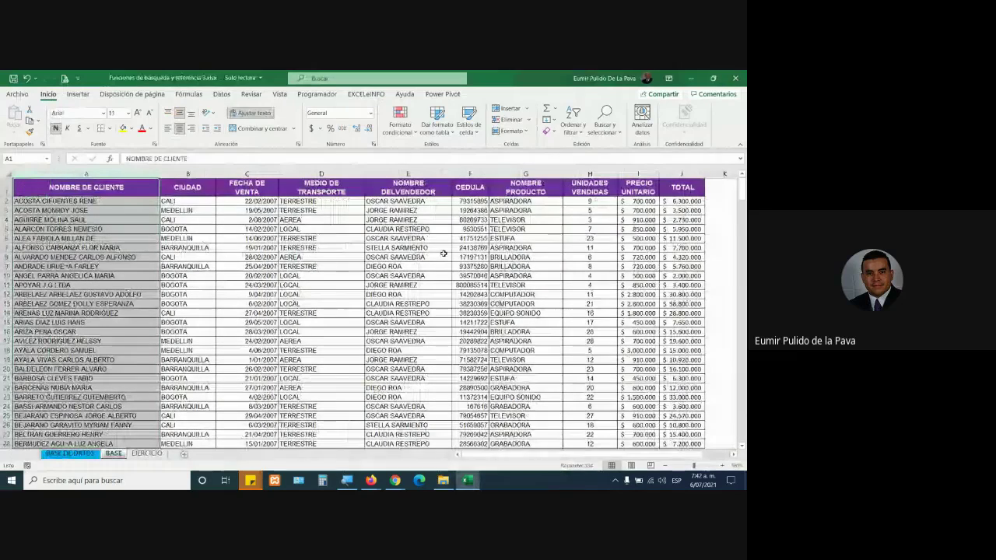
click(465, 172)
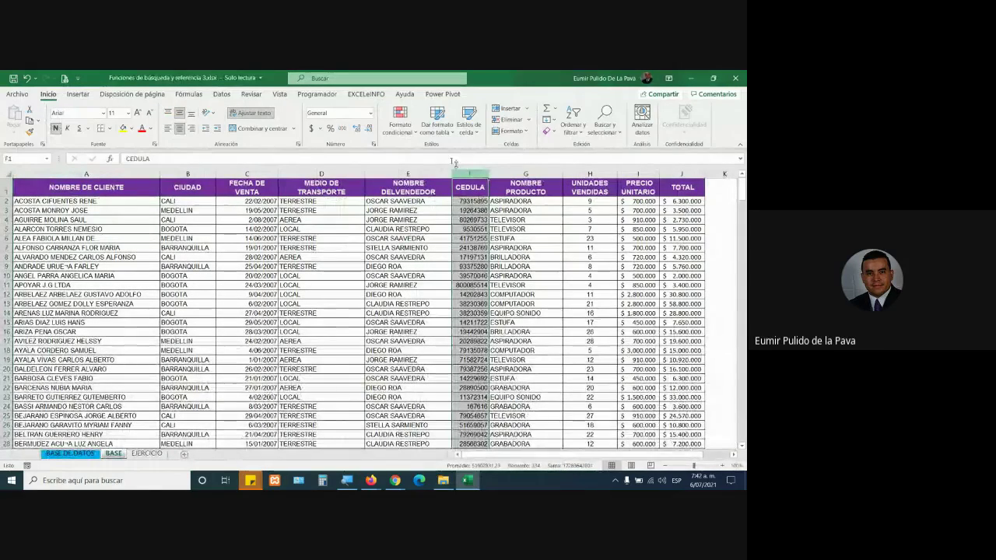
- Review the EJERCICIO header labels from CIUDAD through TOTAL and NOMBRE DE CLIENTE
click(146, 452)
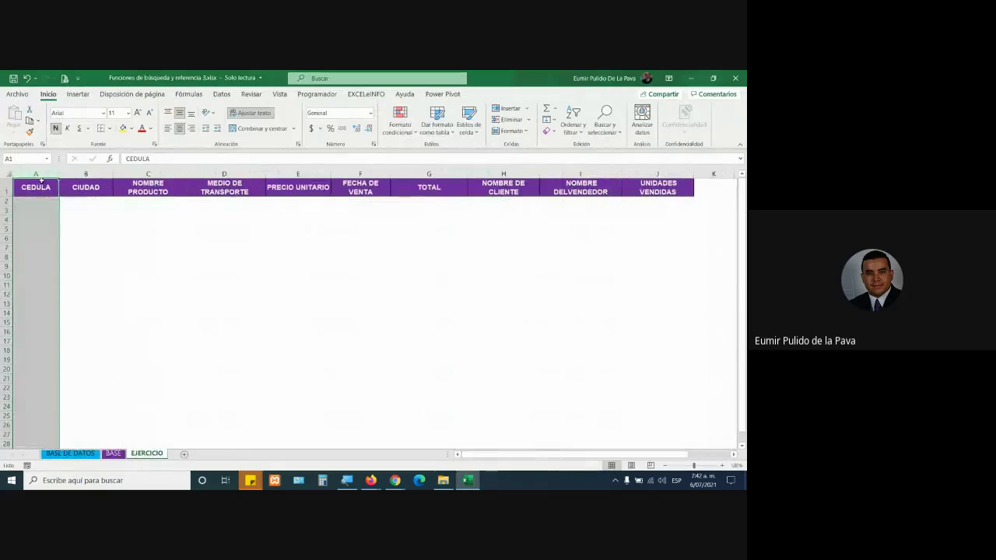
click(92, 203)
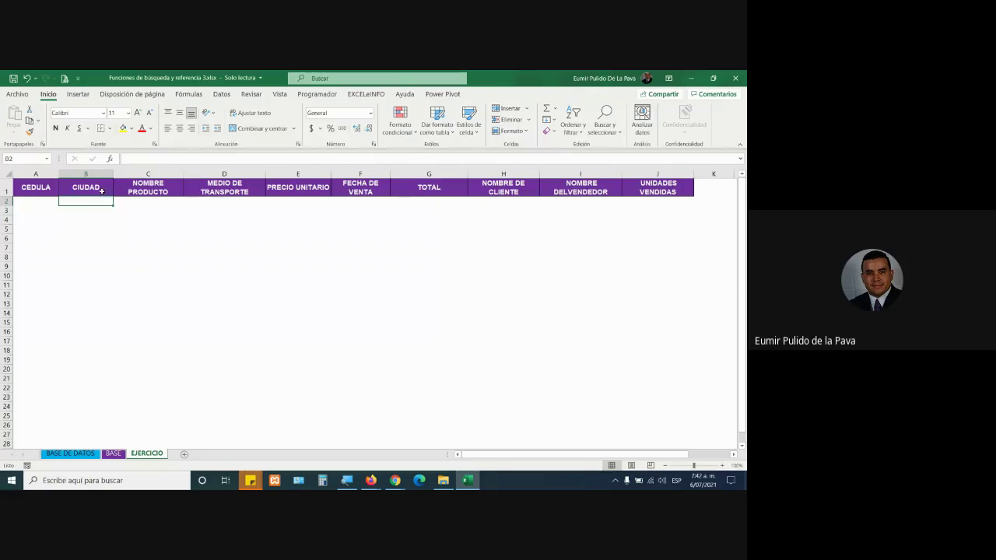
click(99, 190)
click(148, 189)
click(225, 189)
click(372, 191)
click(455, 189)
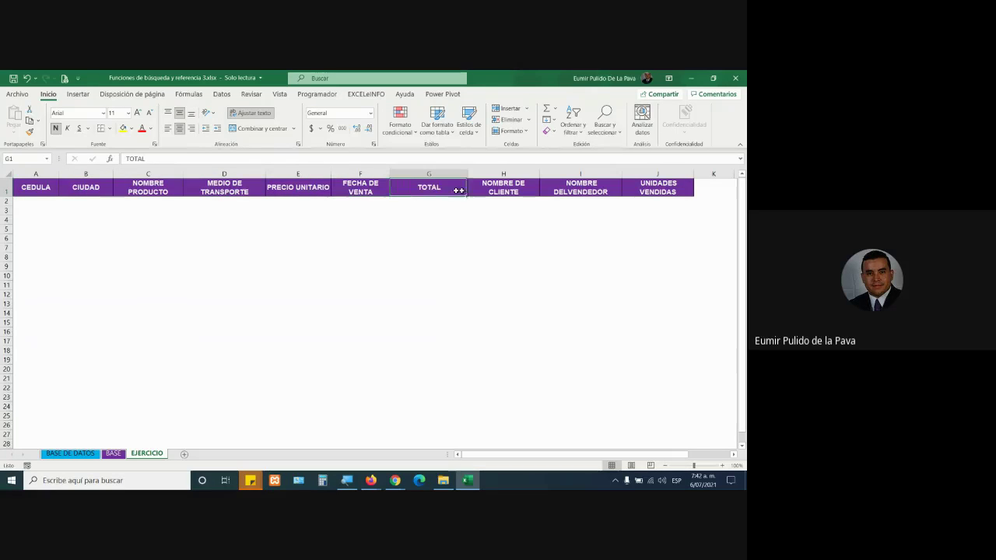
click(502, 192)
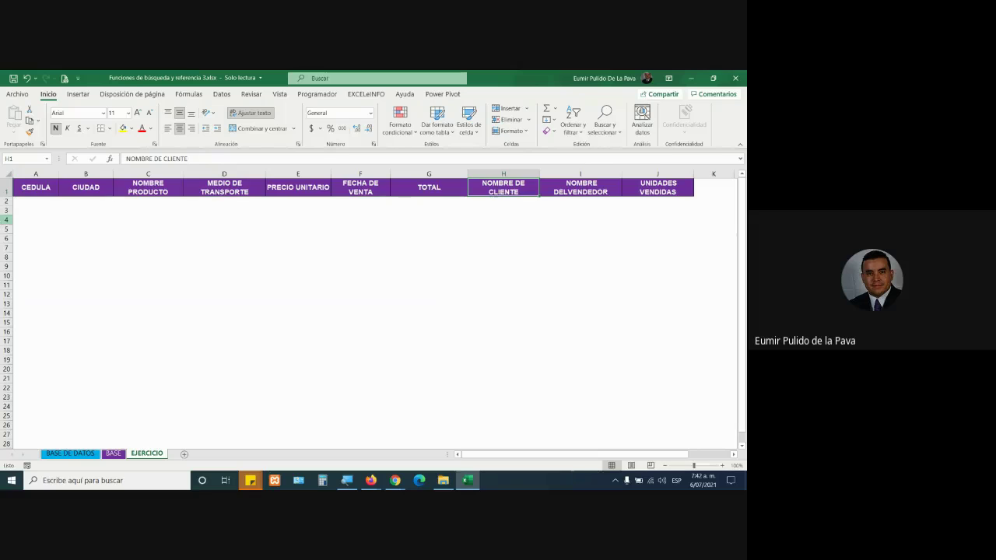
click(39, 201)
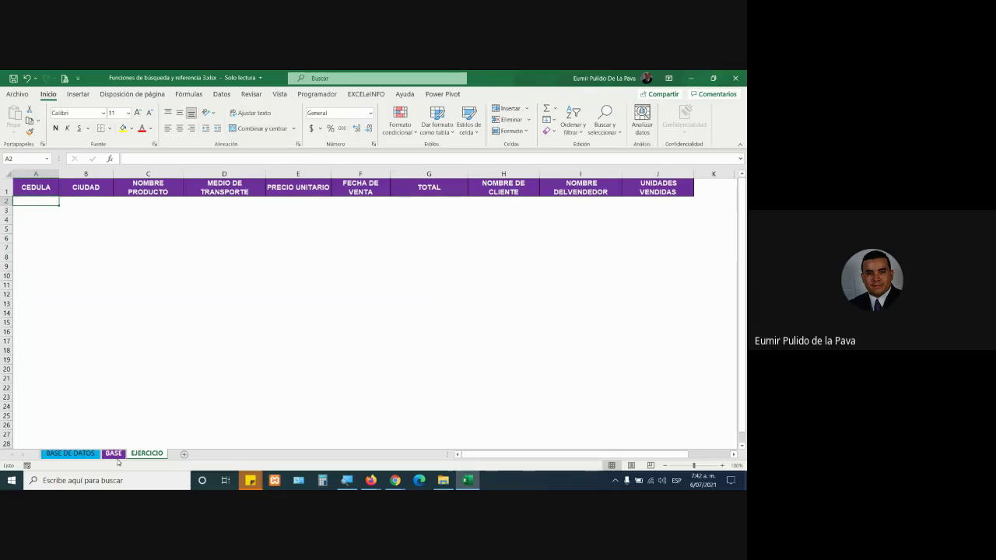
click(70, 454)
click(476, 416)
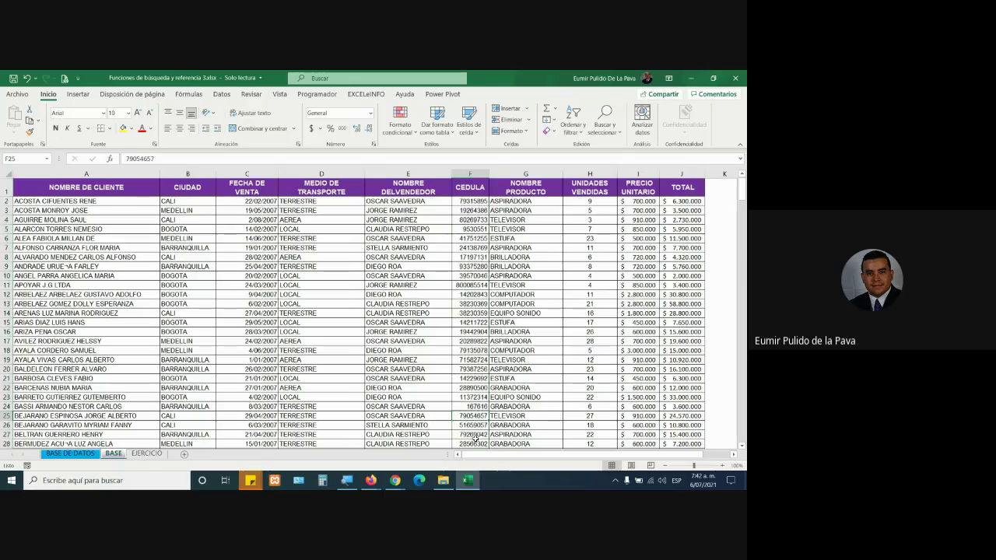
key(ctrl+c)
click(140, 453)
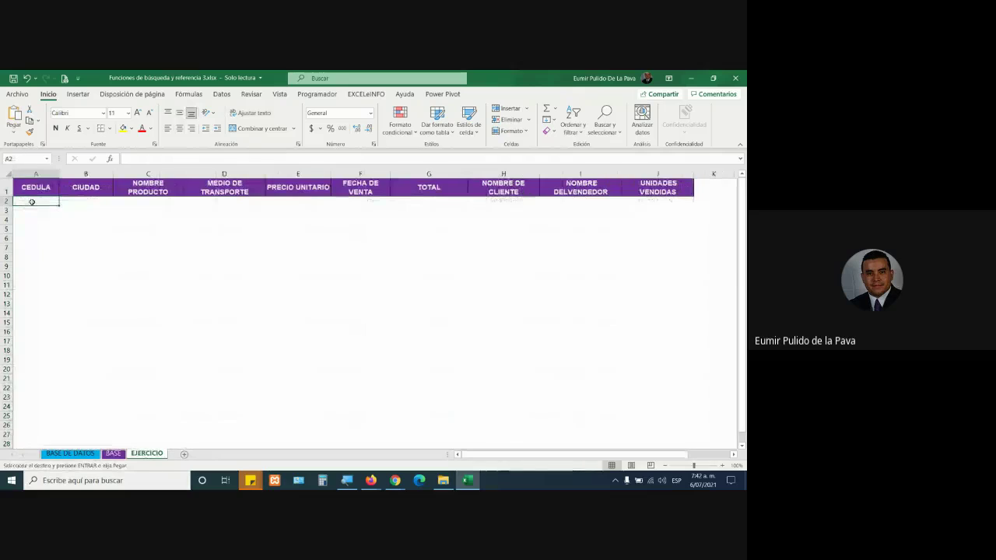
key(ctrl+v)
- Step along EJERCICIO row 2 from CIUDAD to UNIDADES VENDIDAS, checking against the BASE sheet
drag(94, 204, 689, 203)
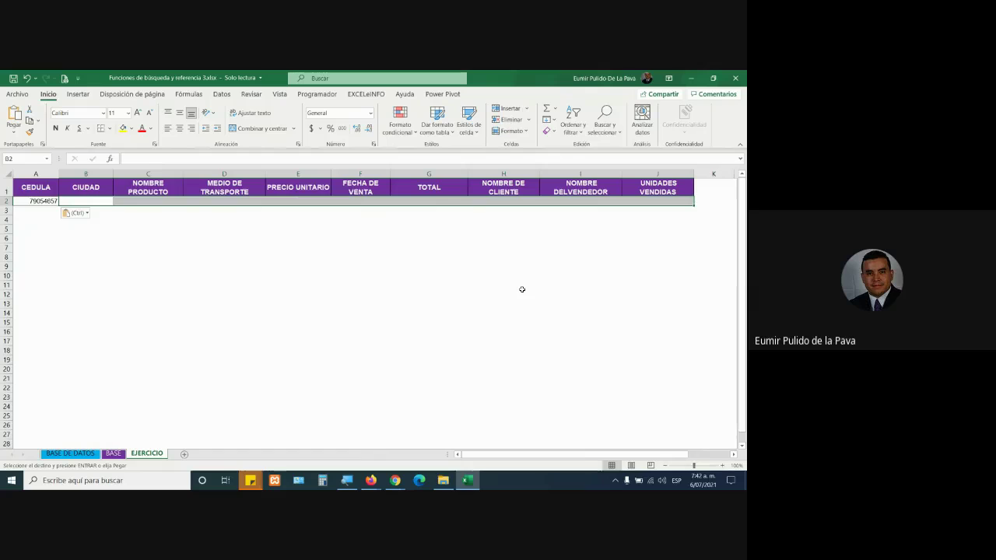
click(89, 201)
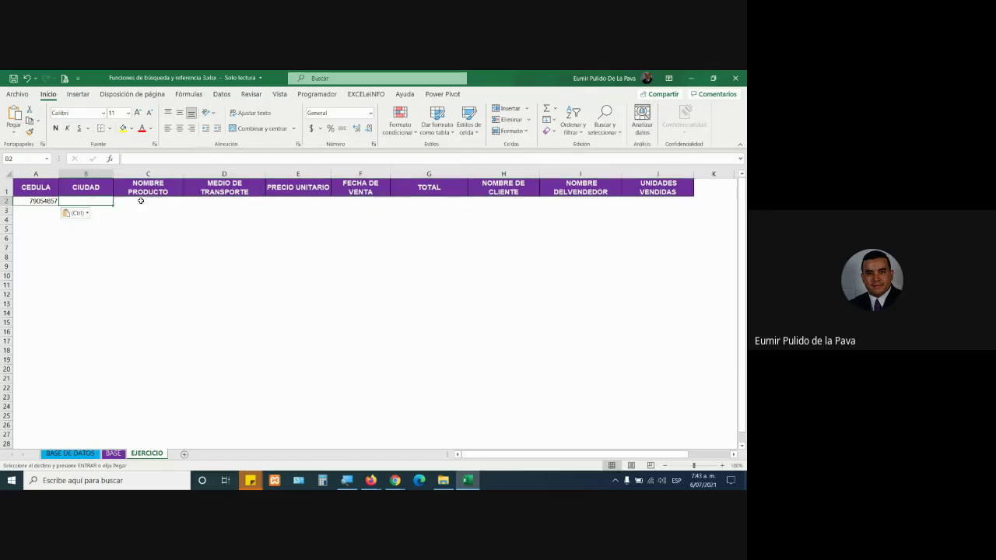
click(146, 201)
click(230, 203)
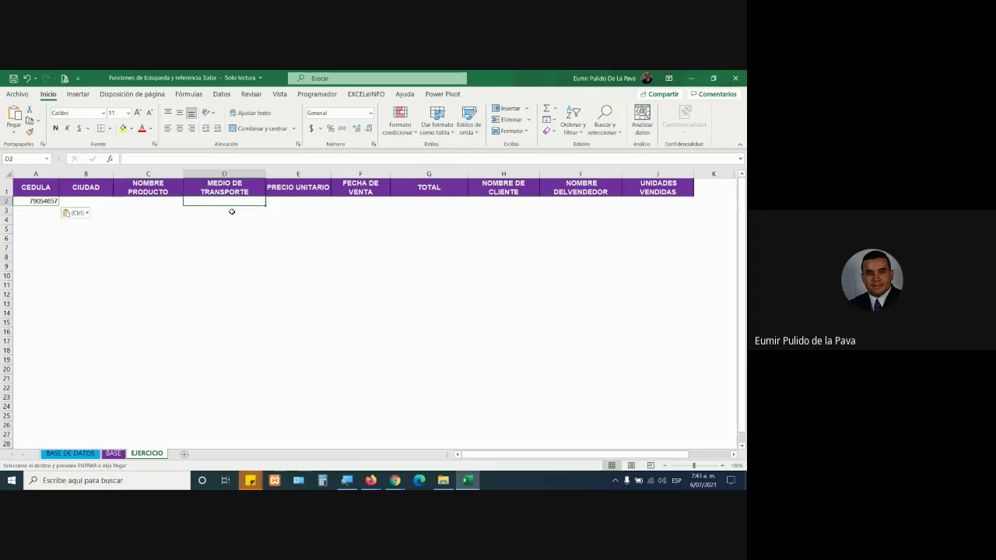
click(296, 202)
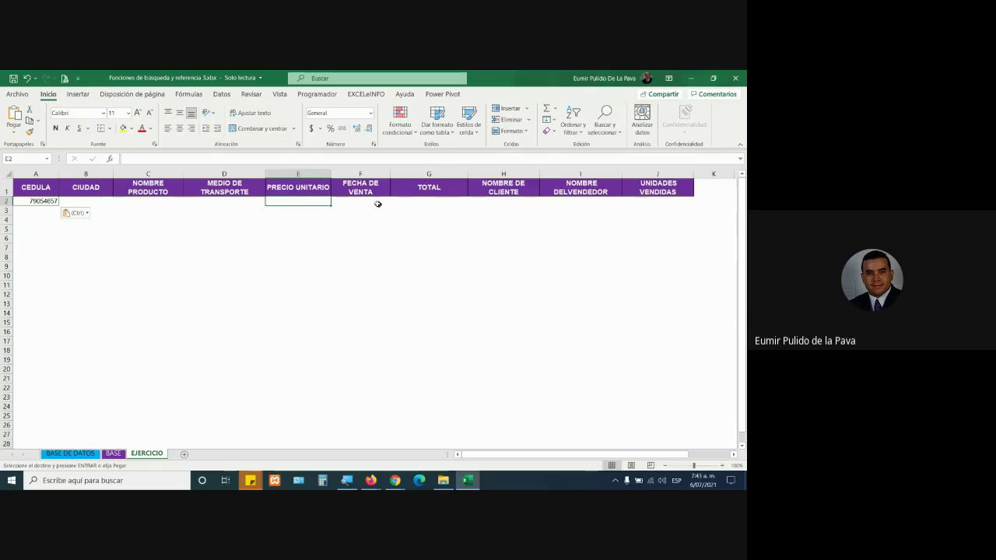
click(380, 203)
click(445, 203)
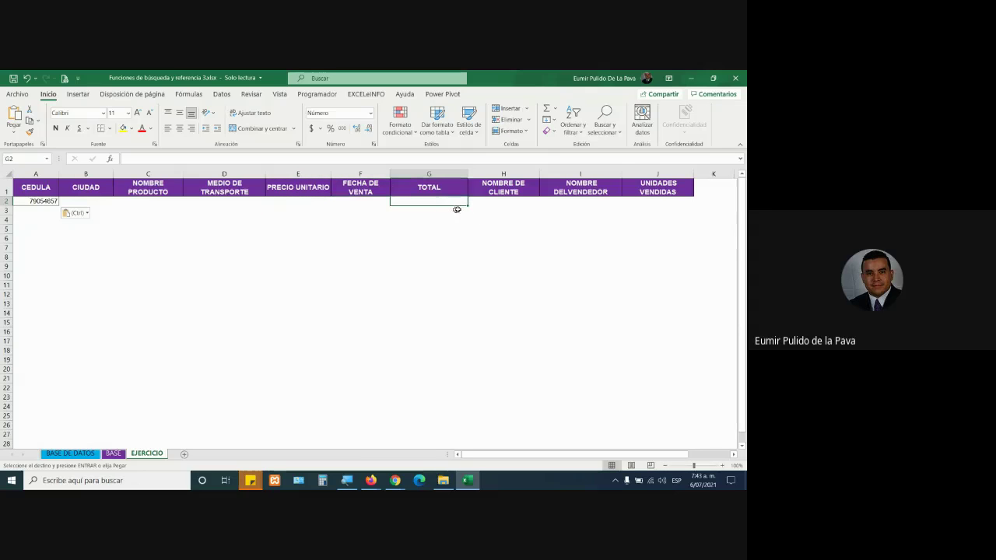
click(501, 204)
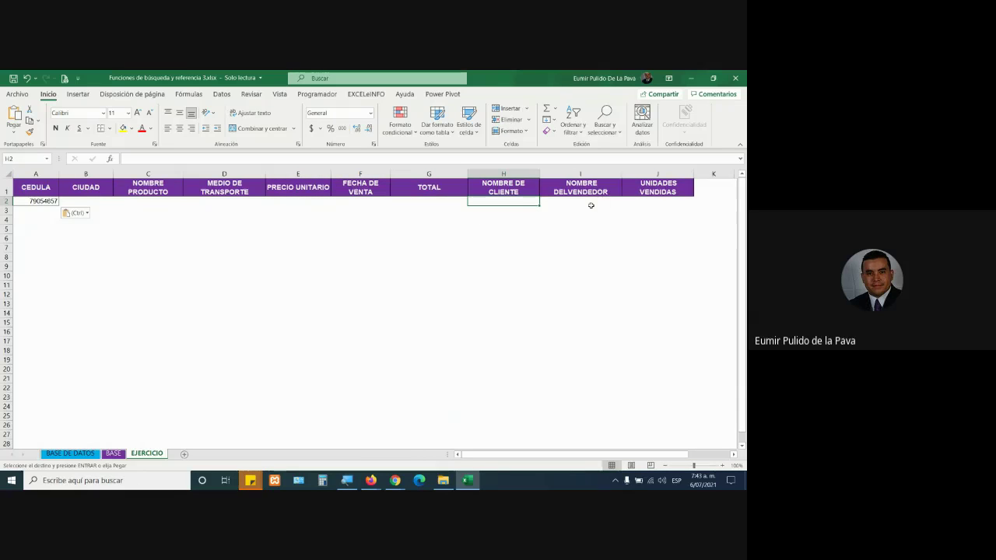
click(589, 204)
click(658, 204)
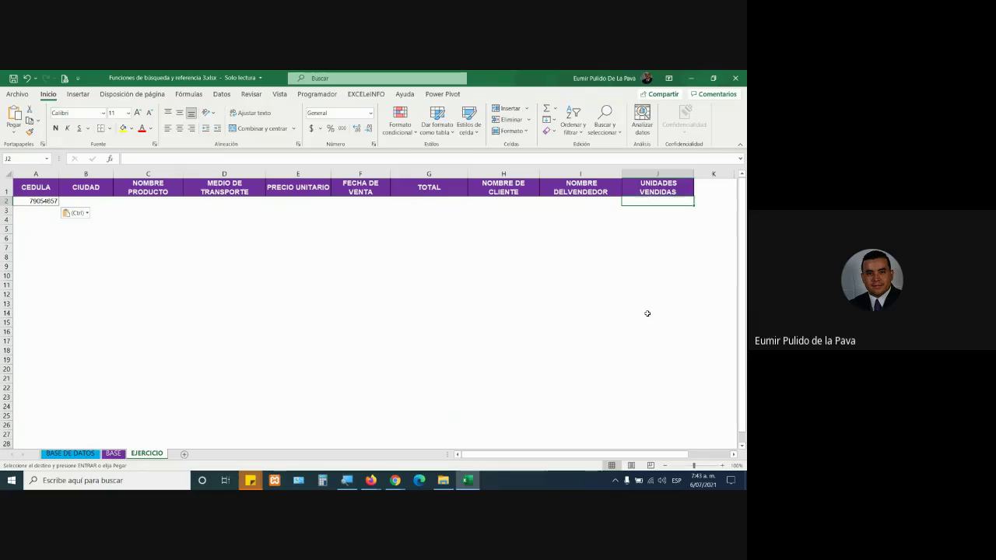
click(114, 454)
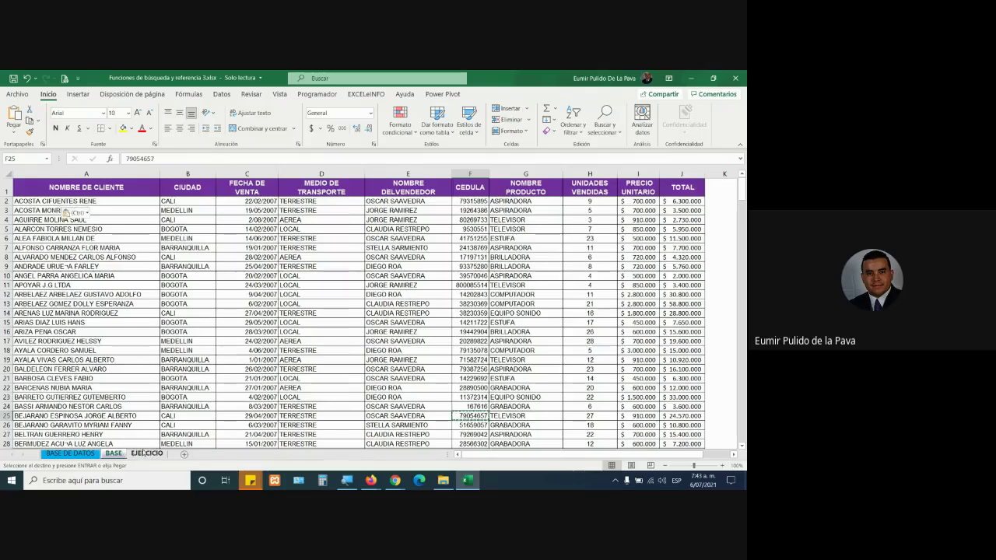
click(143, 454)
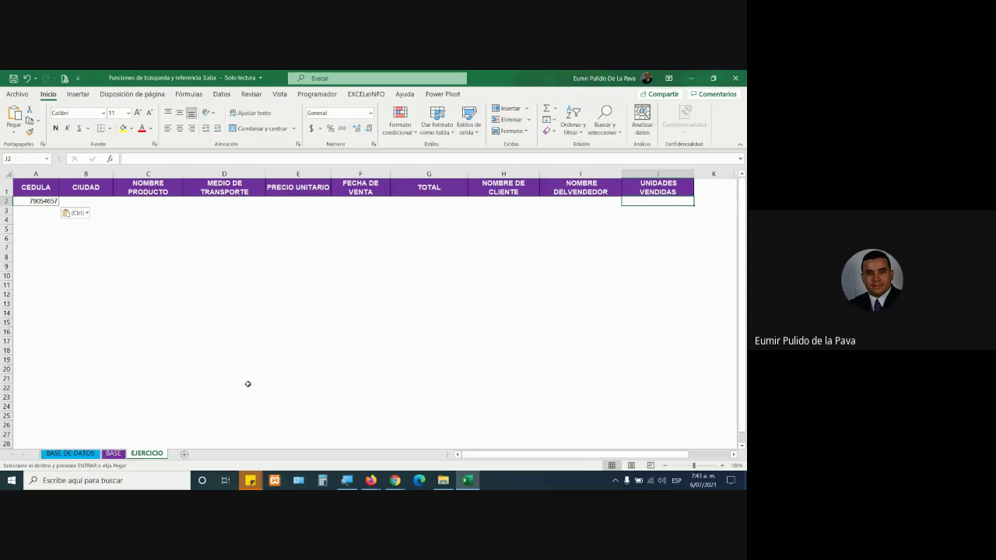
- Bring the course guide PDF in Firefox to the front after glancing at the Google Meet call
click(396, 480)
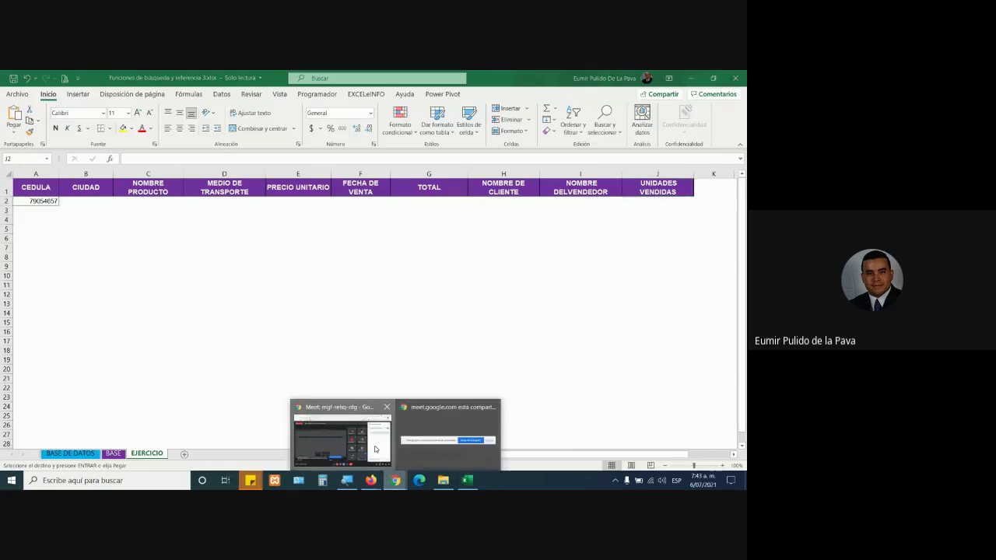
click(375, 448)
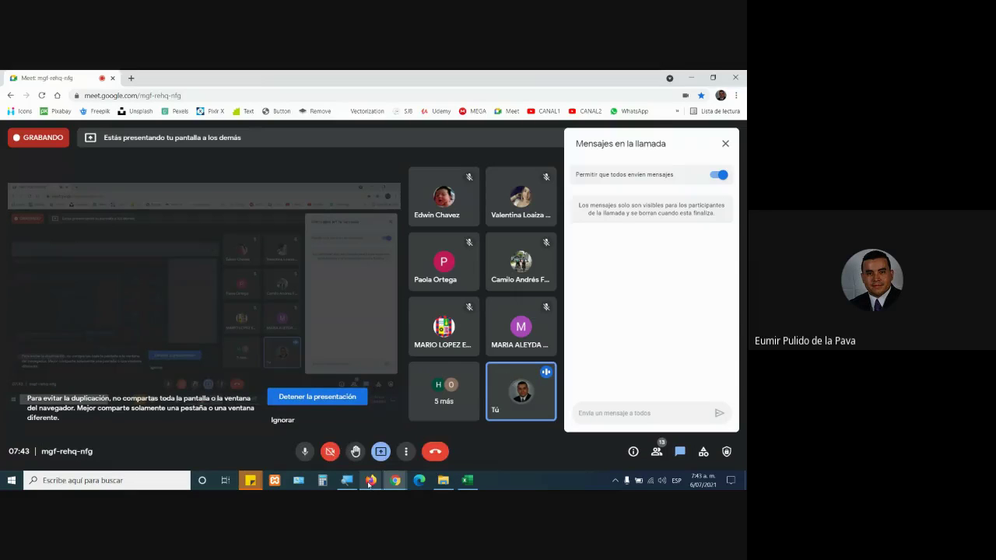
click(369, 481)
click(397, 452)
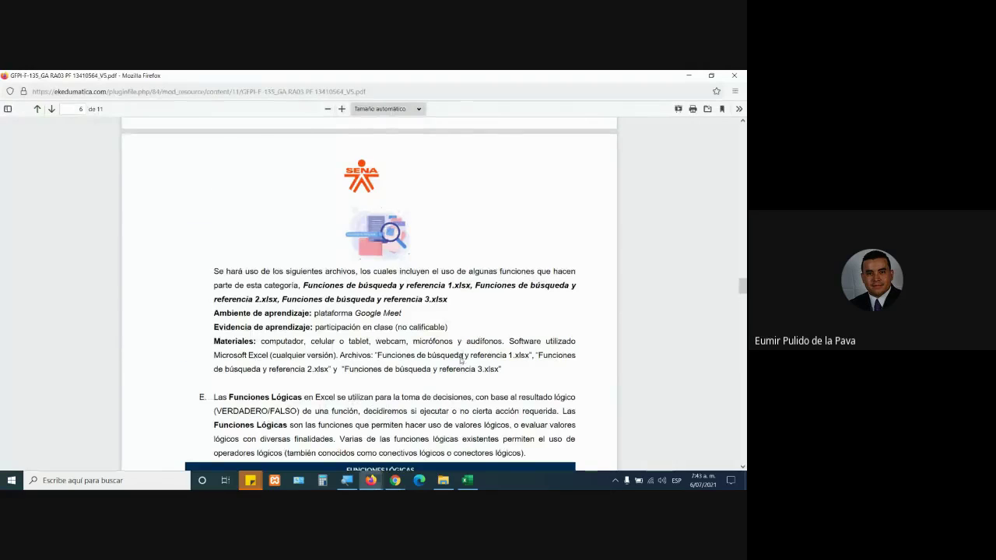
- Highlight 'Funciones Lógicas' and the VERDADERO/FALSO result sentence in the guide's section E
scroll(460, 360, down, 3)
scroll(467, 363, down, 1)
scroll(470, 364, up, 1)
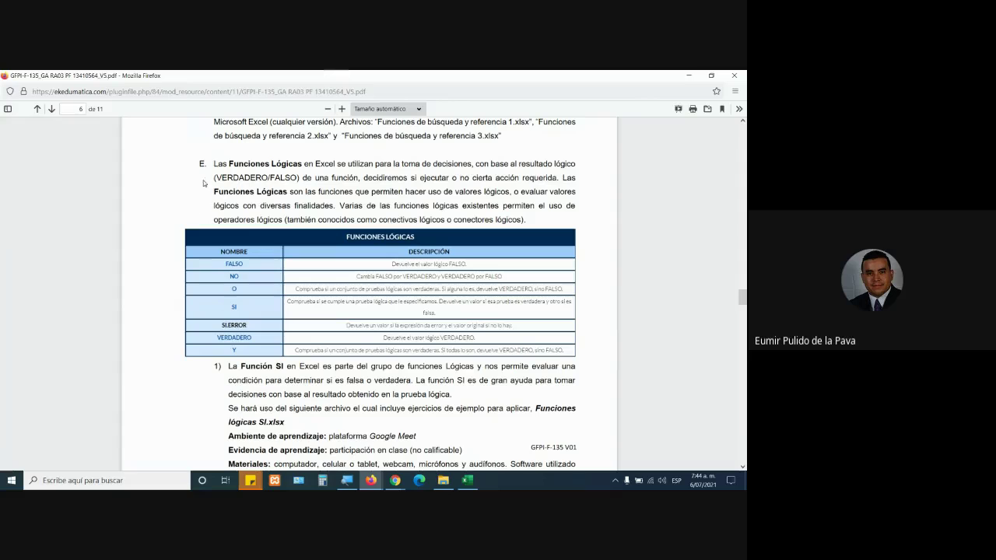
drag(217, 162, 304, 163)
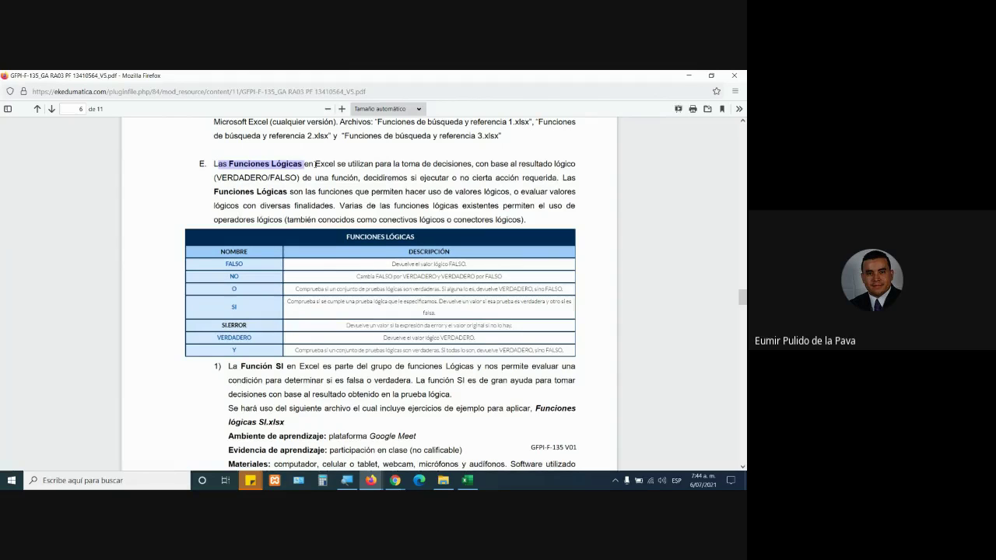
drag(315, 163, 472, 164)
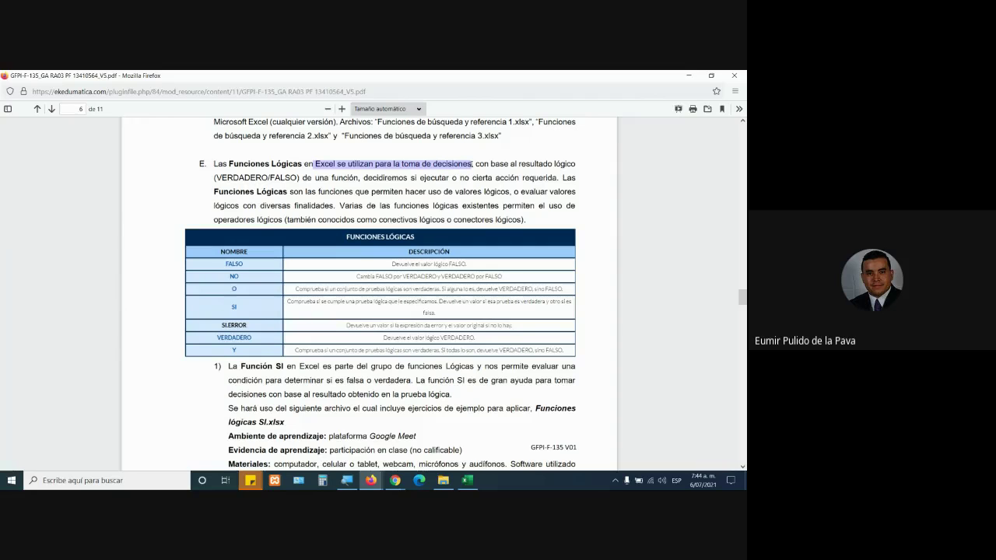
mouse_move(513, 164)
mouse_down()
mouse_move(270, 177)
mouse_move(298, 178)
mouse_up()
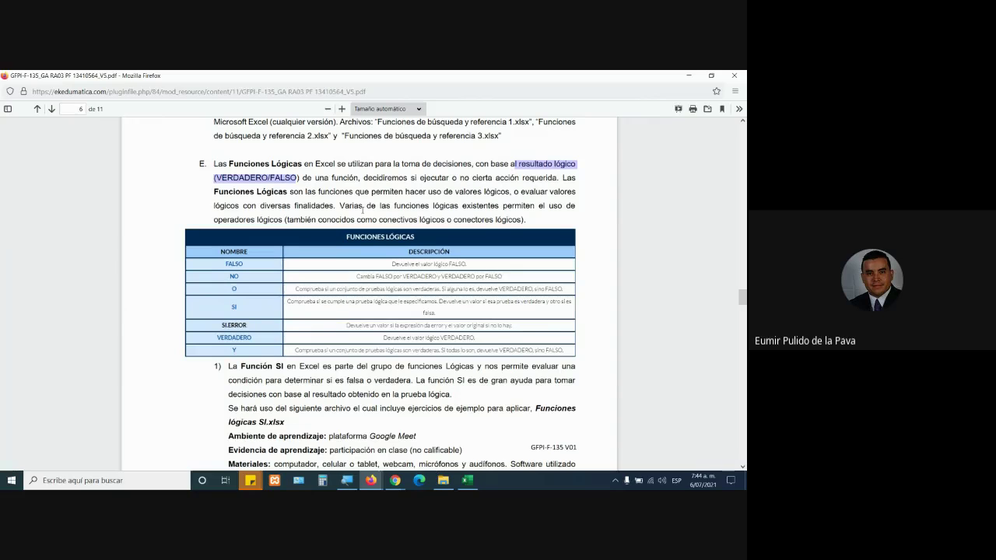
- Highlight the explanation of deciding whether to act and the heading 'La Función SI'
click(306, 179)
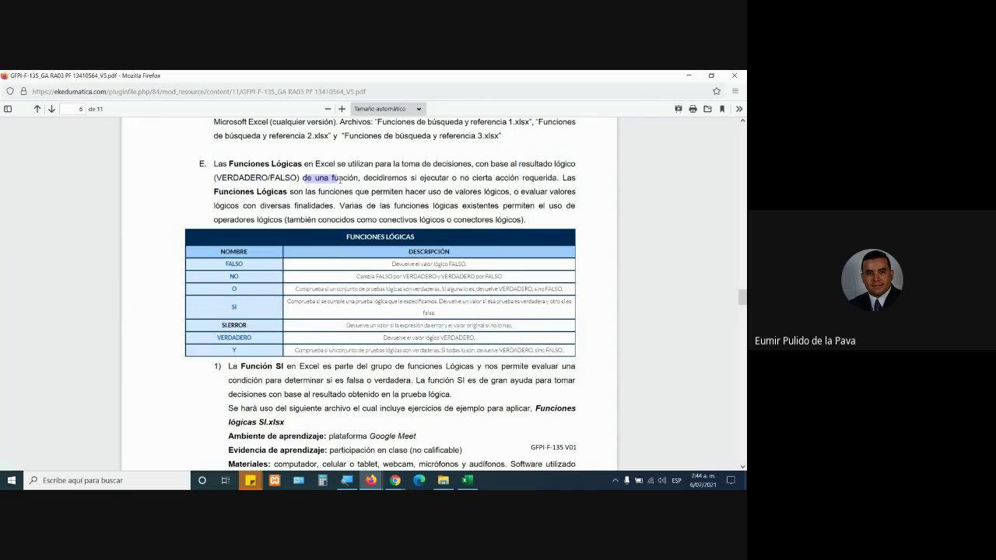
drag(363, 178, 517, 178)
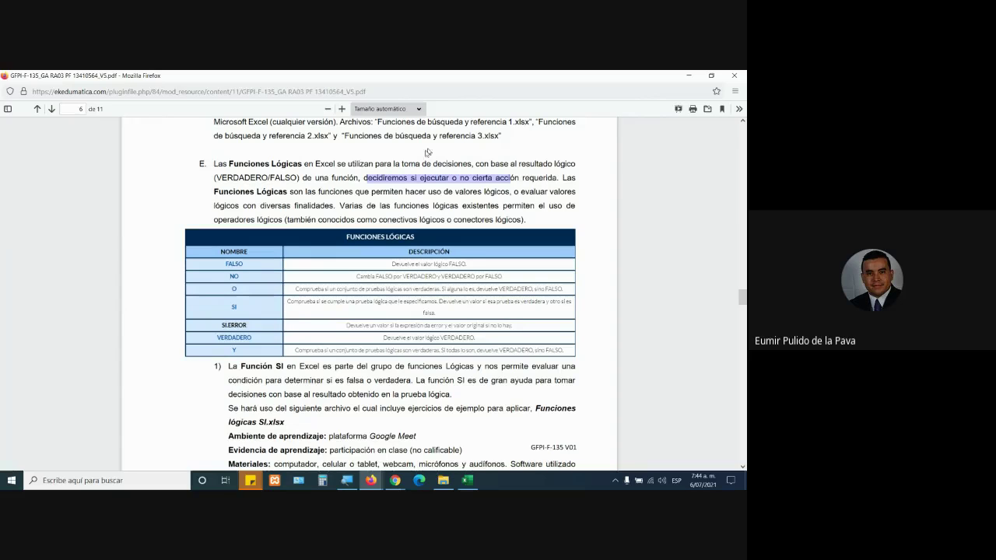
mouse_move(293, 192)
mouse_down()
mouse_move(571, 191)
mouse_move(264, 196)
mouse_move(241, 205)
mouse_move(336, 206)
mouse_up()
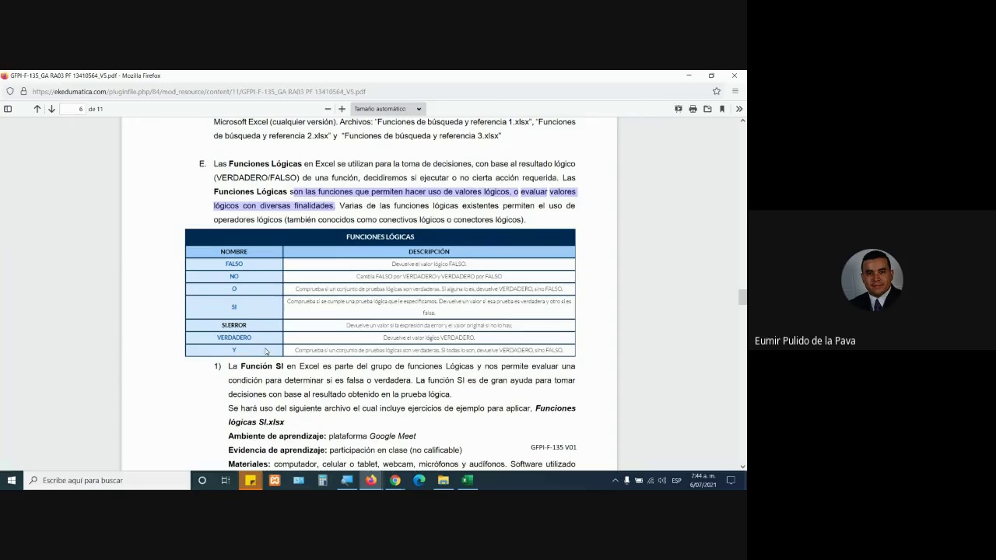
scroll(266, 352, down, 3)
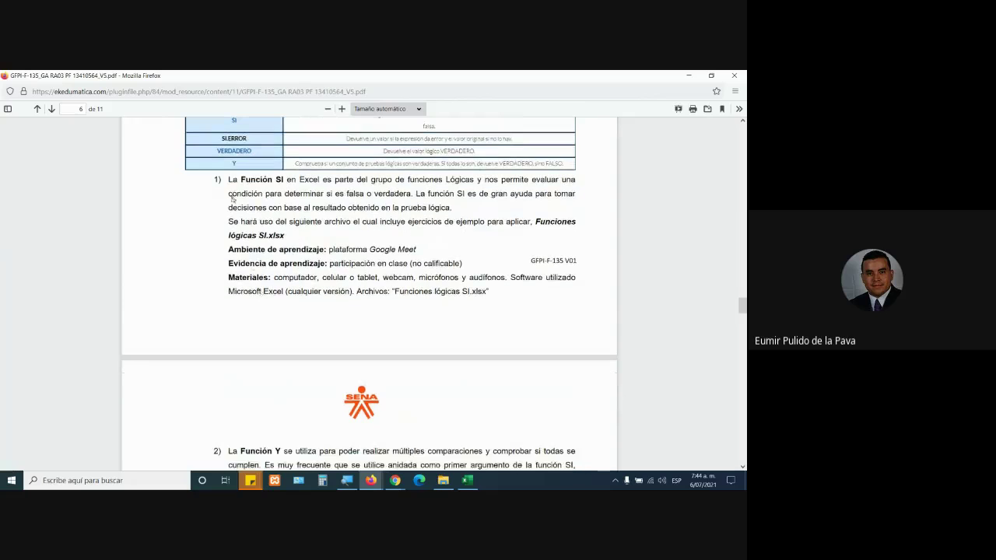
drag(229, 180, 286, 181)
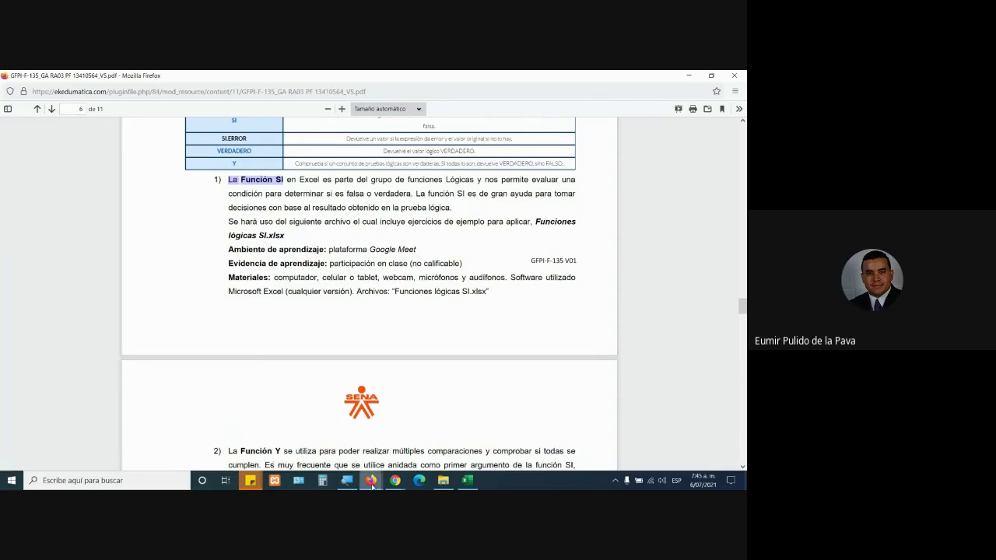
click(318, 443)
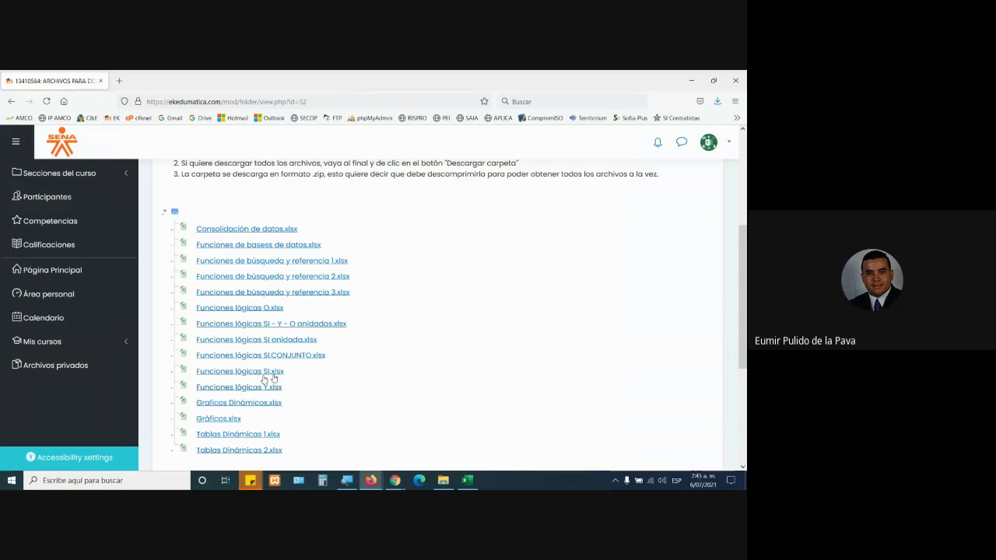
- Download Funciones lógicas SI.xlsx, close the old workbook with No guardar, and open the new file in Excel
click(256, 373)
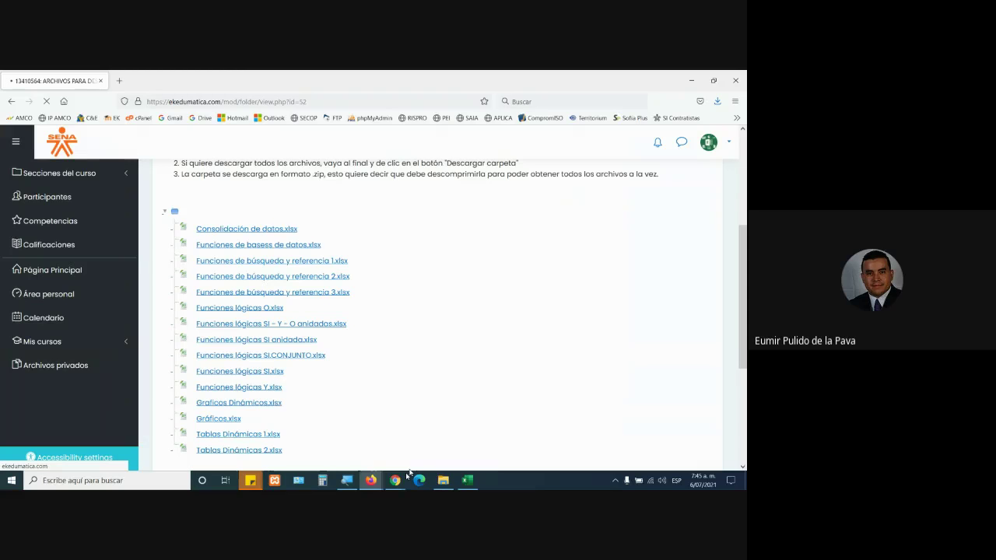
click(362, 441)
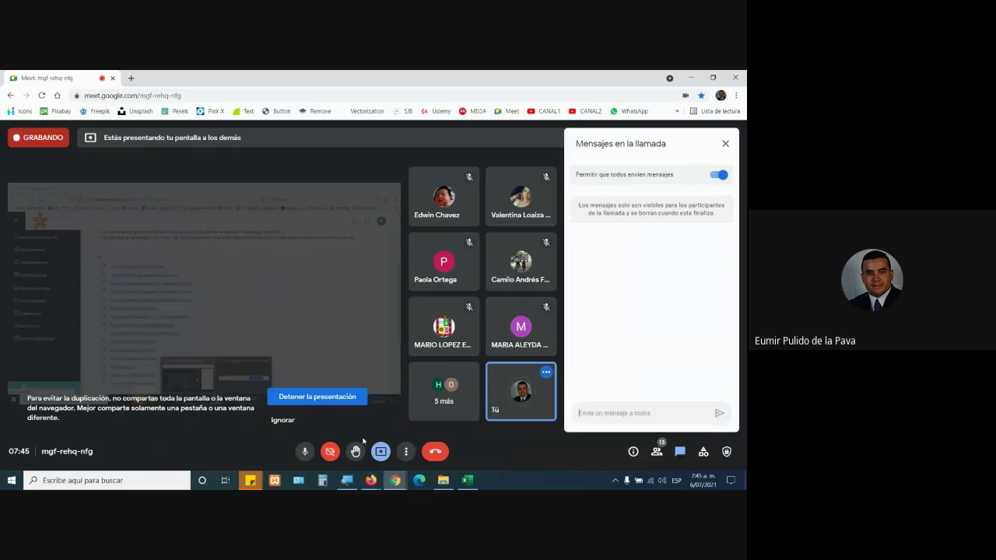
click(466, 479)
click(742, 77)
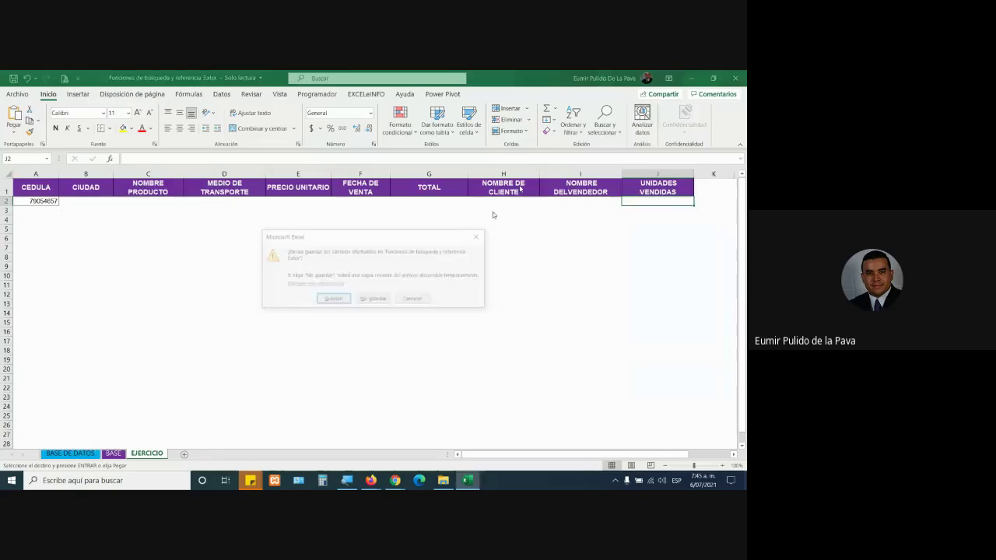
click(376, 300)
click(428, 432)
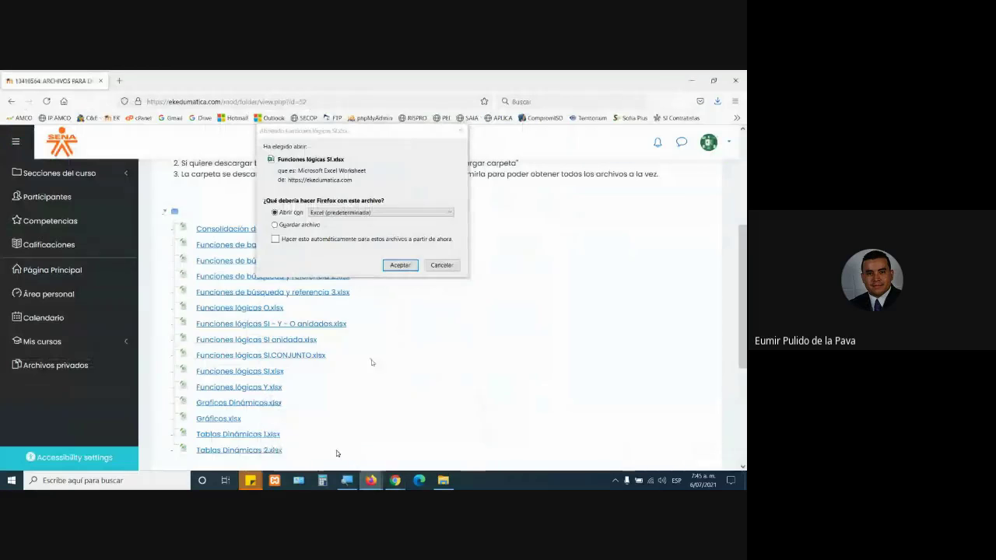
click(398, 265)
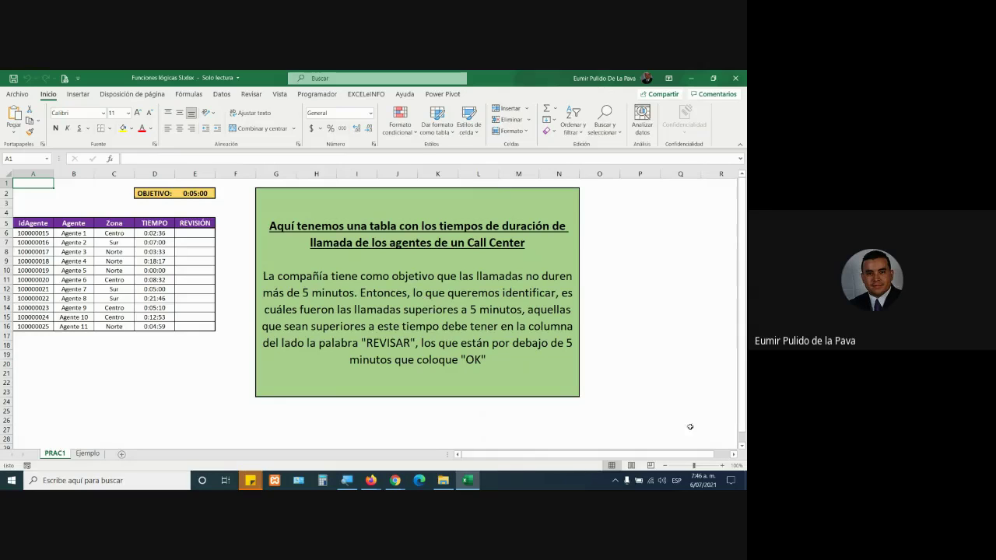
- Zoom the PRAC1 sheet to about 150% and select the 0:05:00 objective in E2
click(722, 465)
click(722, 465)
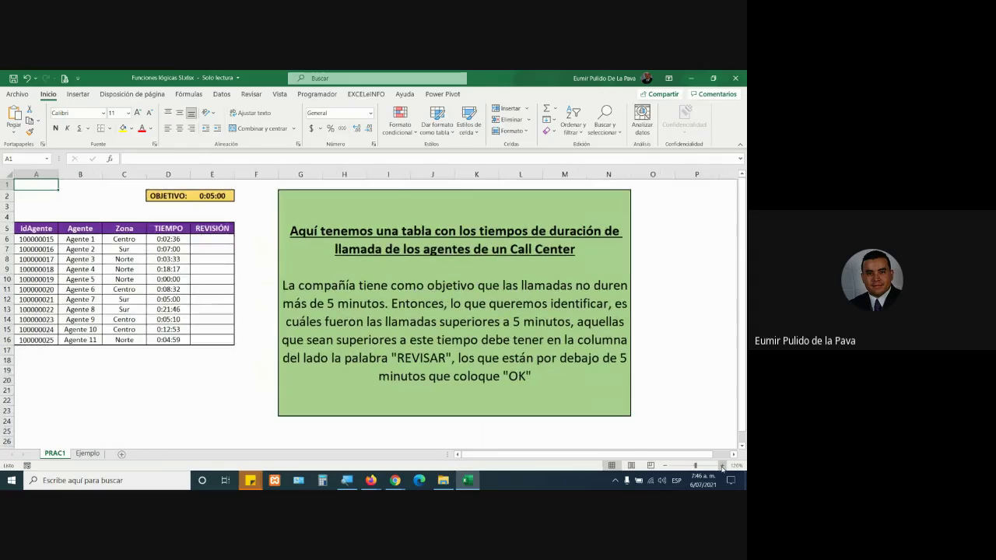
click(722, 465)
click(721, 465)
click(722, 465)
click(722, 465)
click(319, 208)
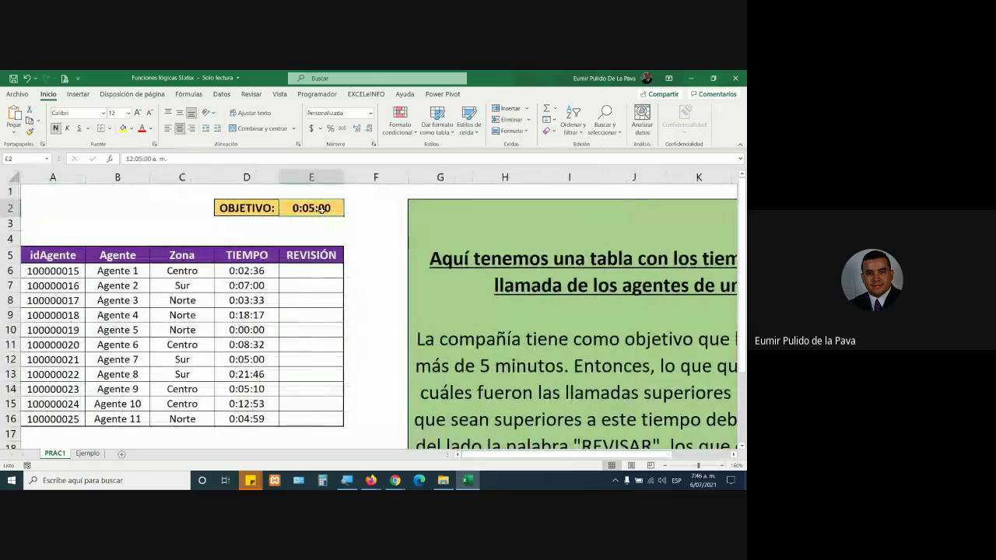
- Inspect the call data B6:D16 and the empty REVISIÓN cells E6:E16, ending on E6
click(308, 273)
drag(97, 269, 254, 426)
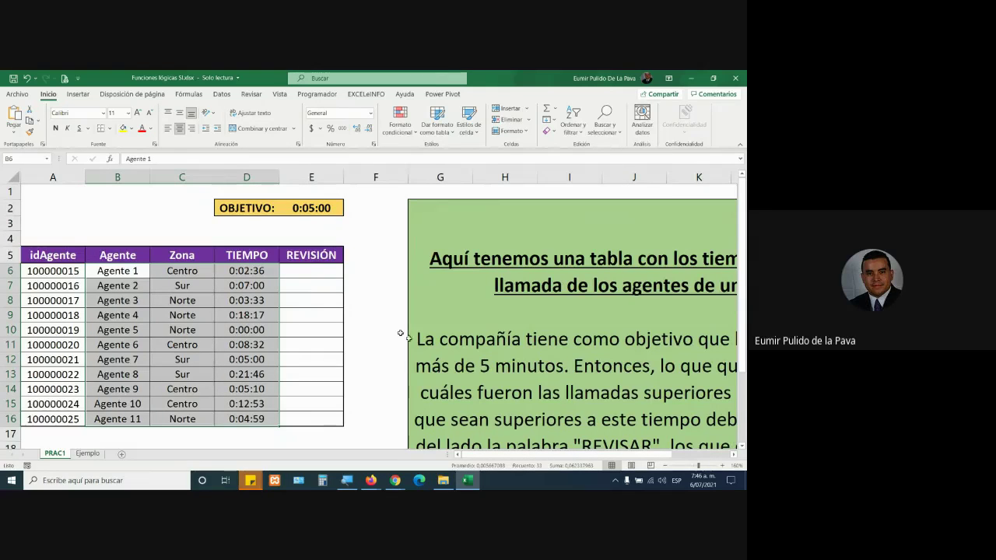
drag(315, 271, 319, 418)
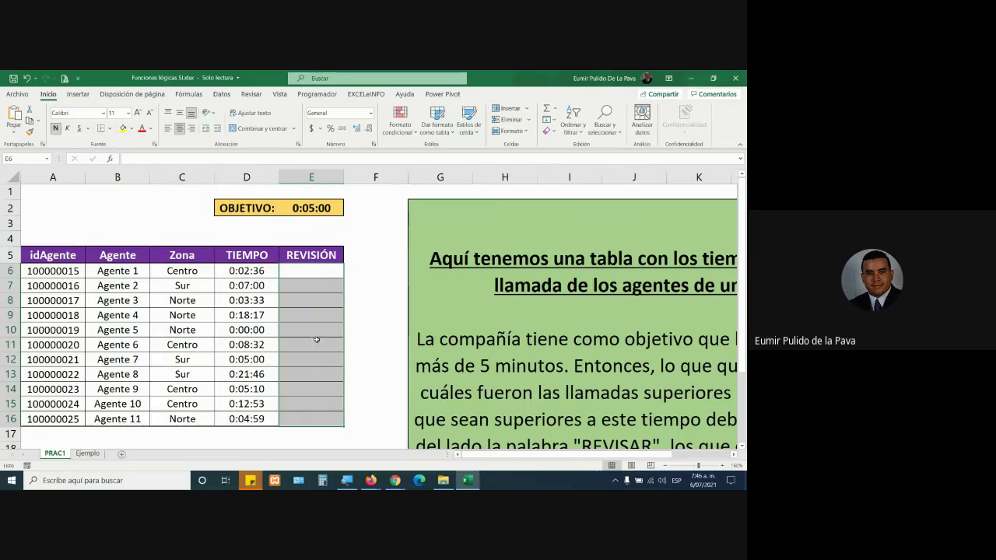
click(268, 274)
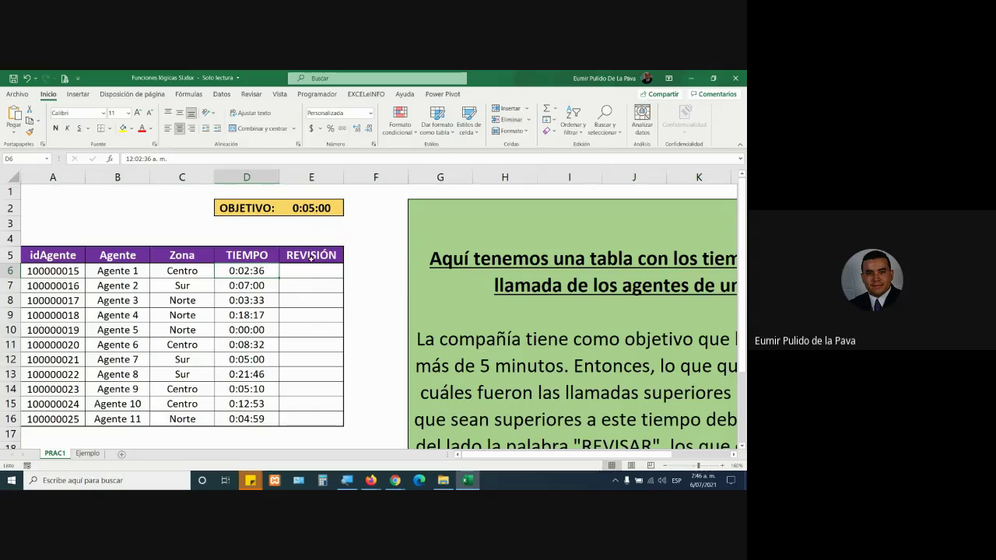
click(311, 270)
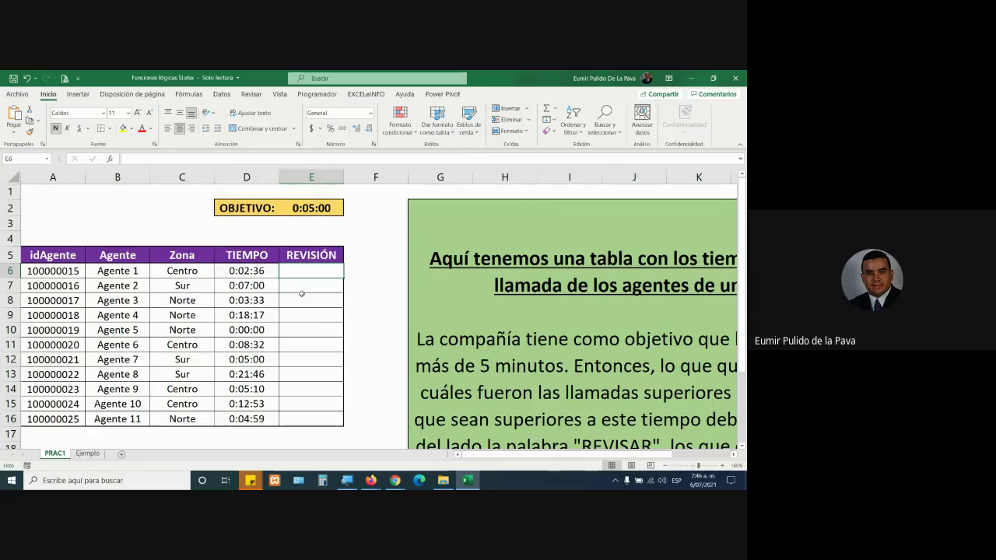
click(246, 290)
click(298, 289)
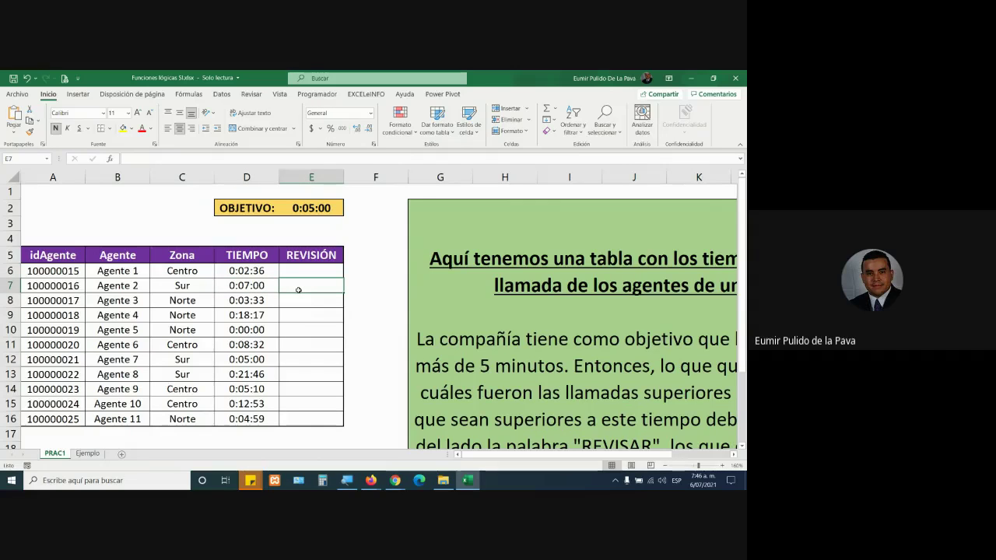
click(297, 317)
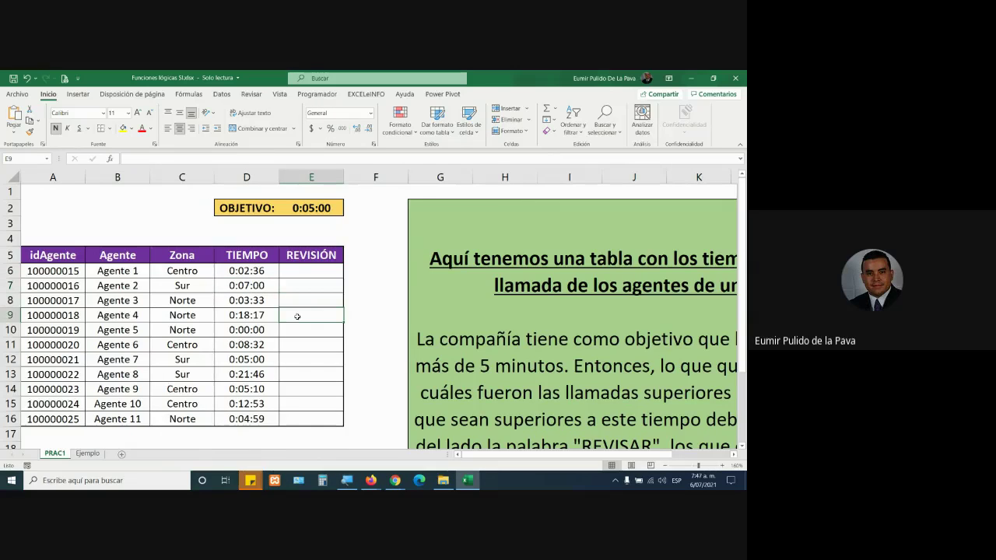
click(286, 376)
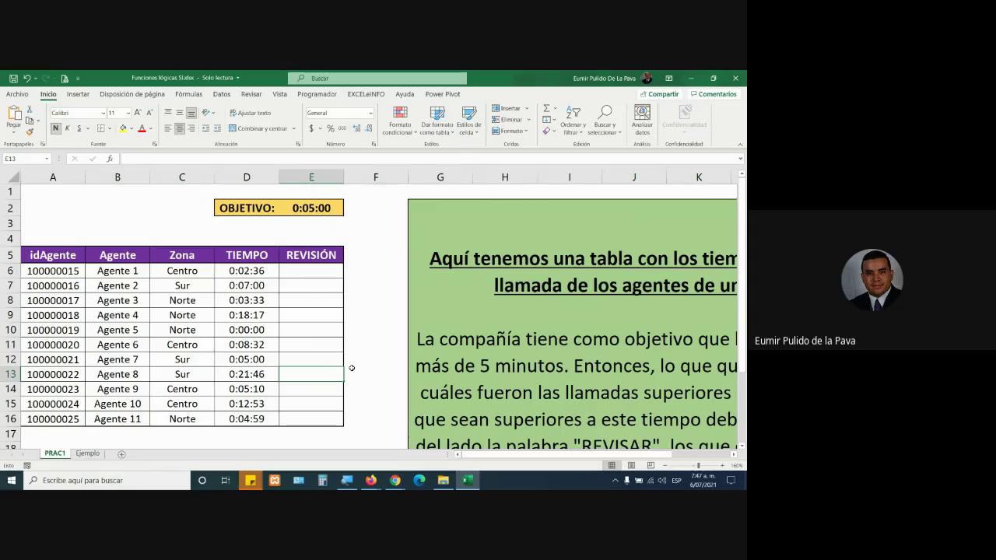
key(Left)
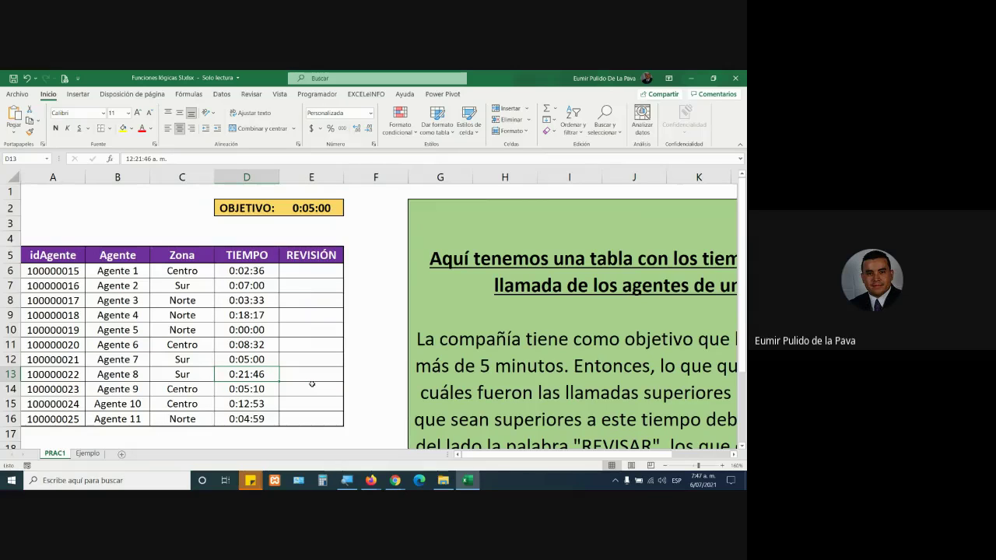
click(311, 272)
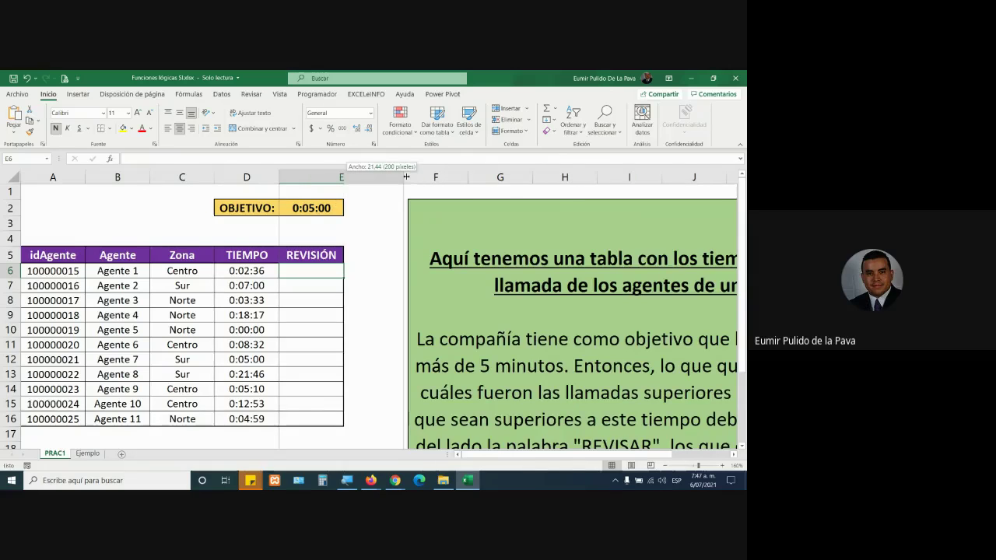
- Widen the REVISIÓN column E and scroll down to the instructions box
drag(343, 177, 406, 177)
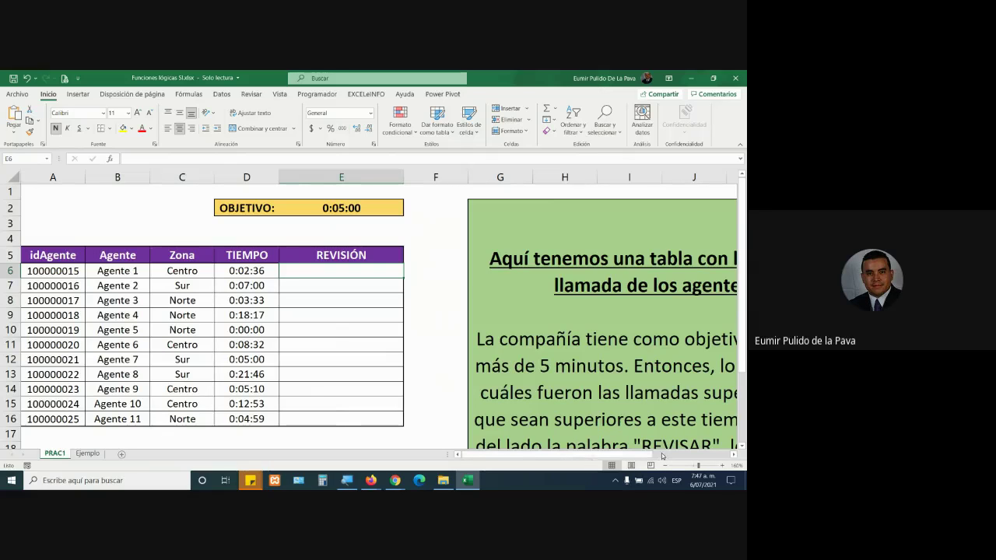
drag(662, 456, 693, 456)
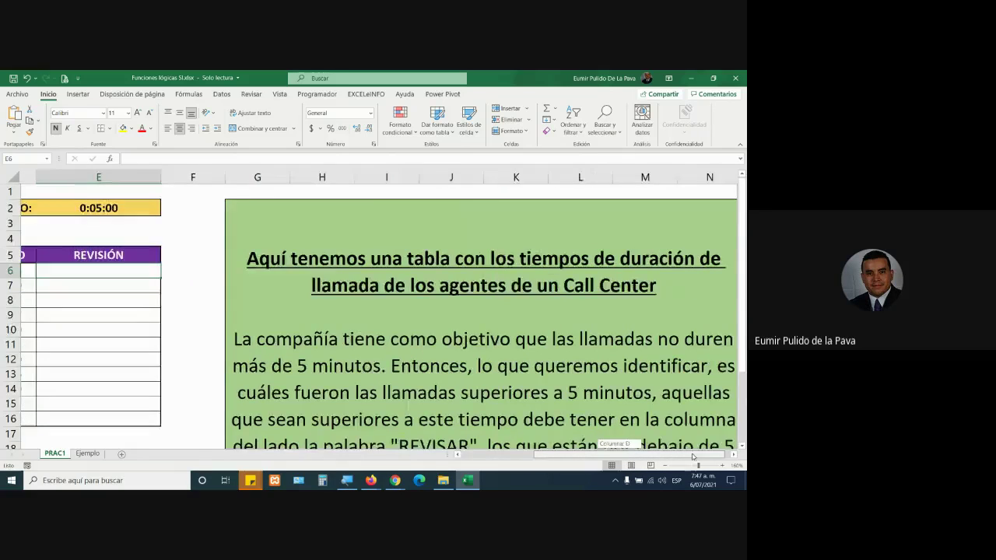
scroll(661, 375, down, 2)
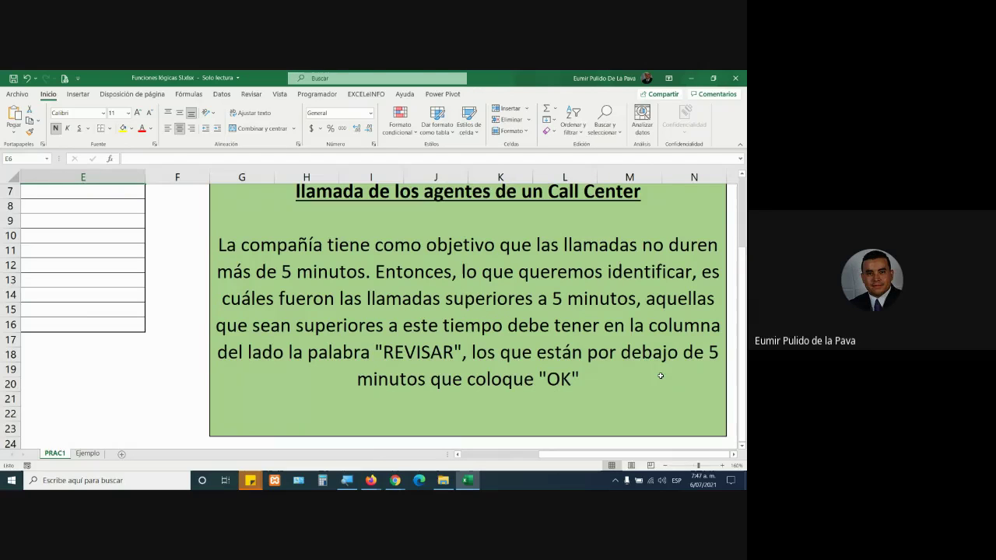
double_click(345, 350)
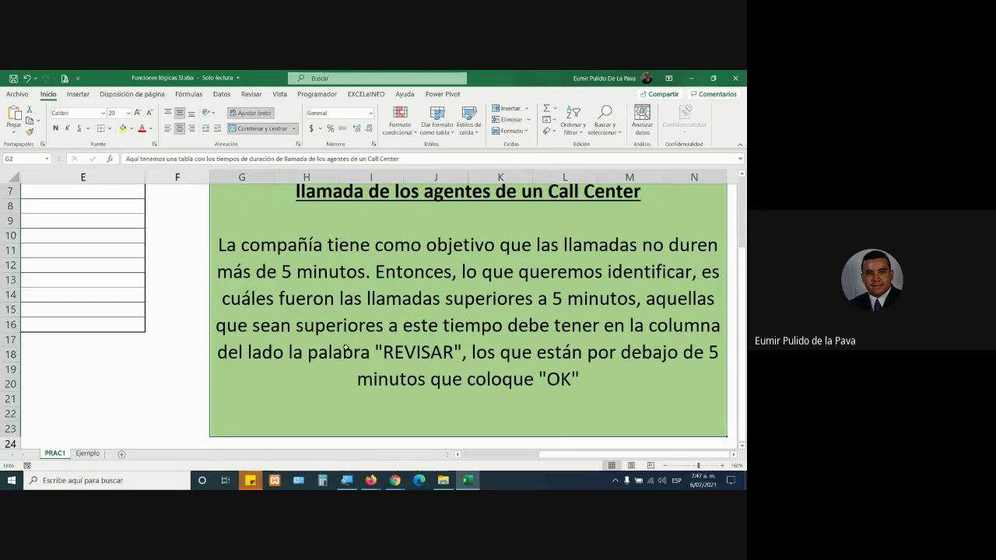
drag(376, 386, 461, 387)
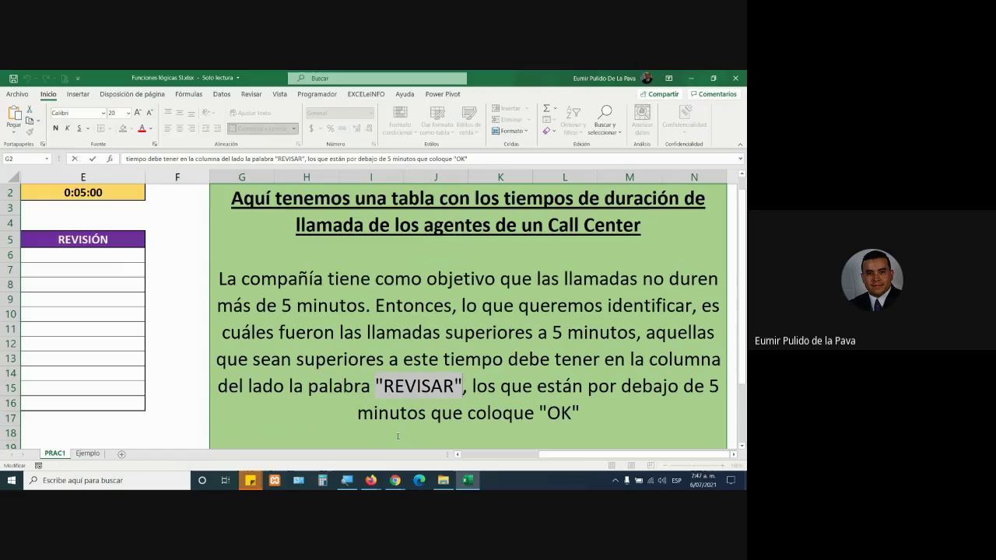
click(542, 410)
drag(543, 410, 585, 414)
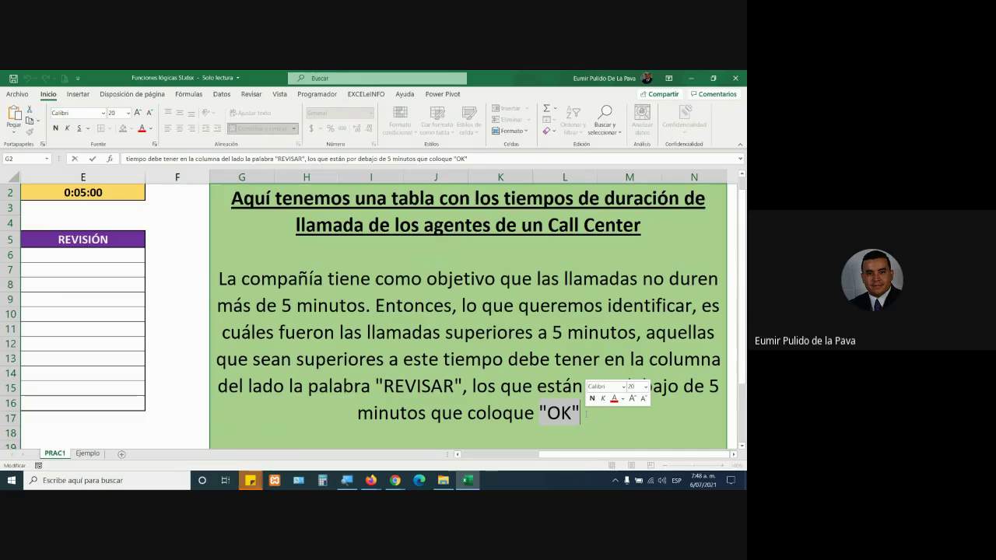
drag(534, 458, 462, 458)
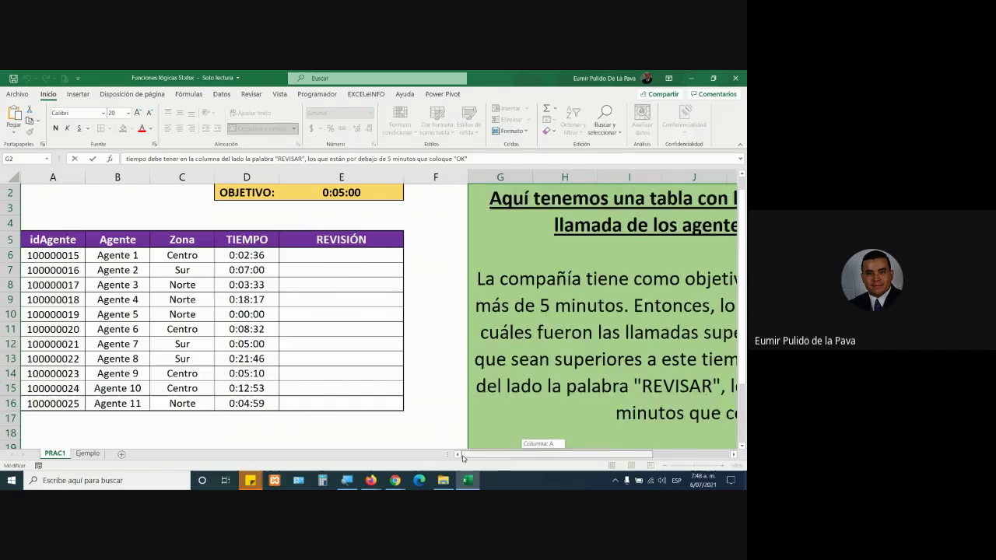
- Increase the table font to size 16 and widen column E further
click(321, 258)
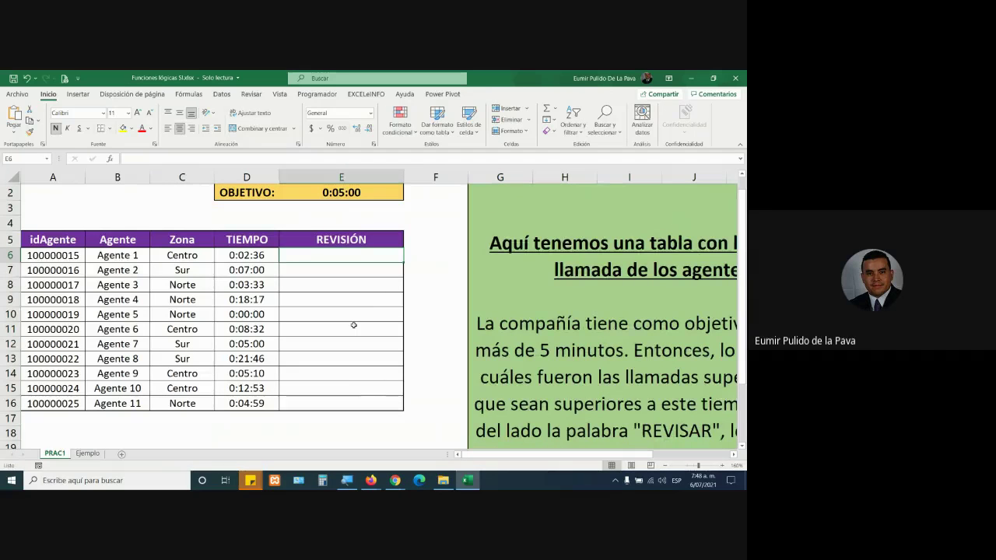
click(138, 113)
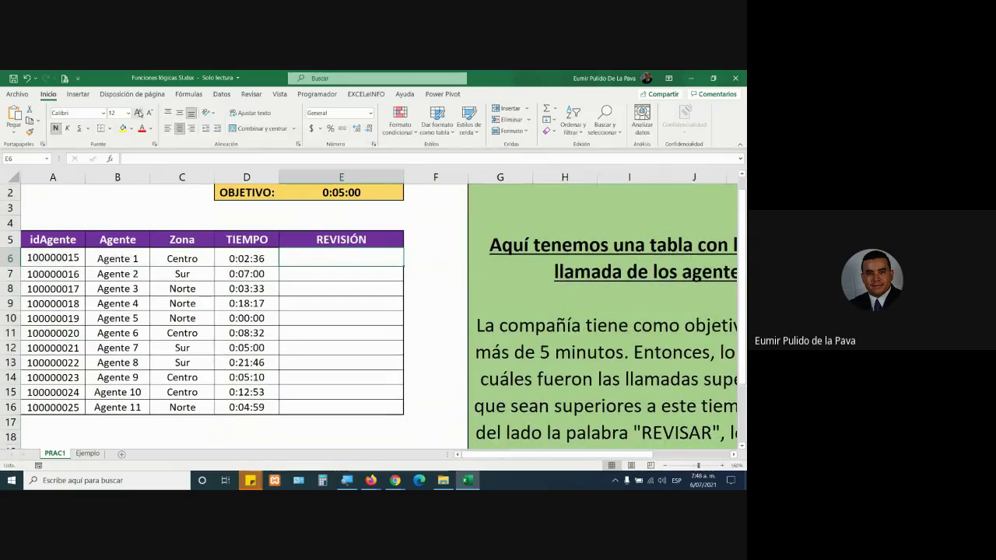
double_click(139, 113)
drag(403, 178, 468, 174)
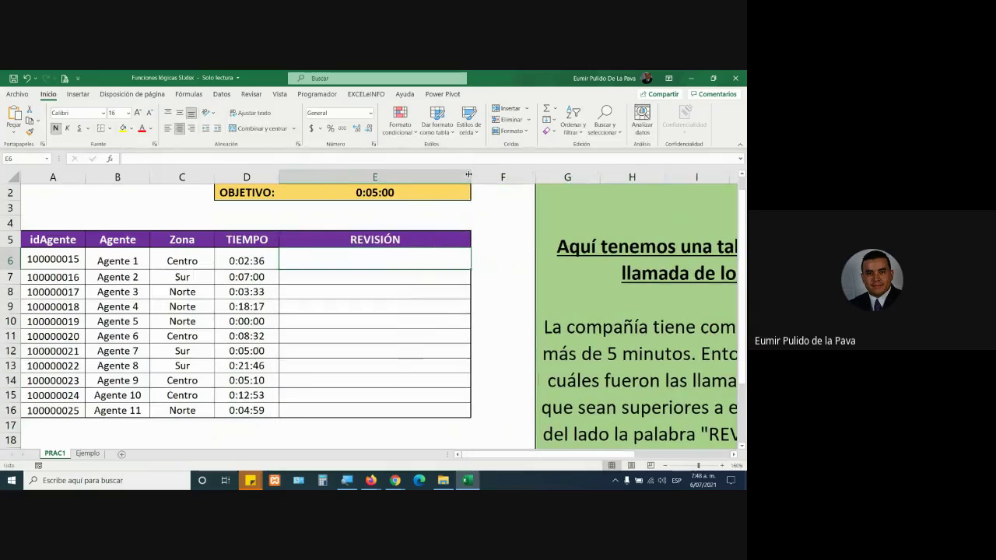
- Start the formula =SI( in cell E6 and turn on the screen magnifier
text(=S)
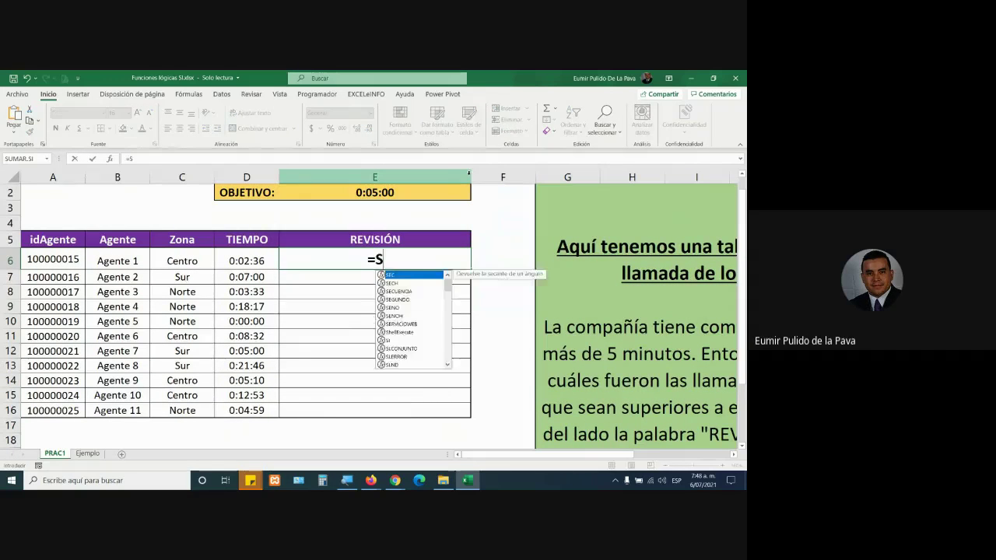
text(I)
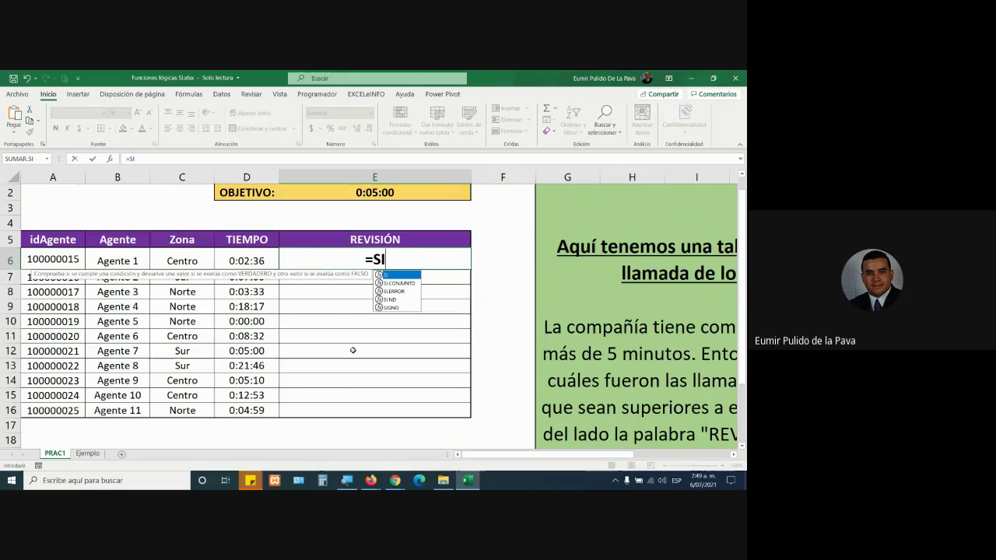
text(()
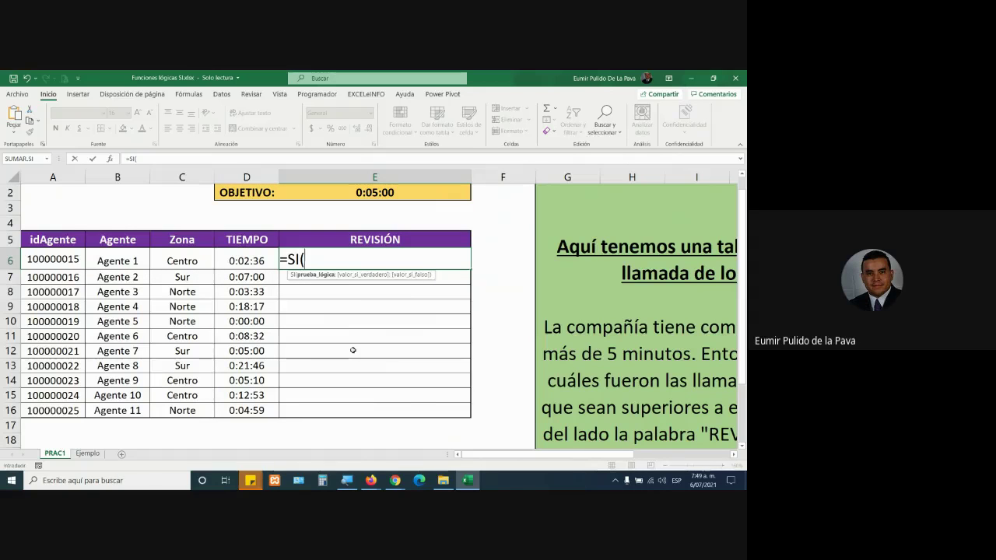
key(super+plus)
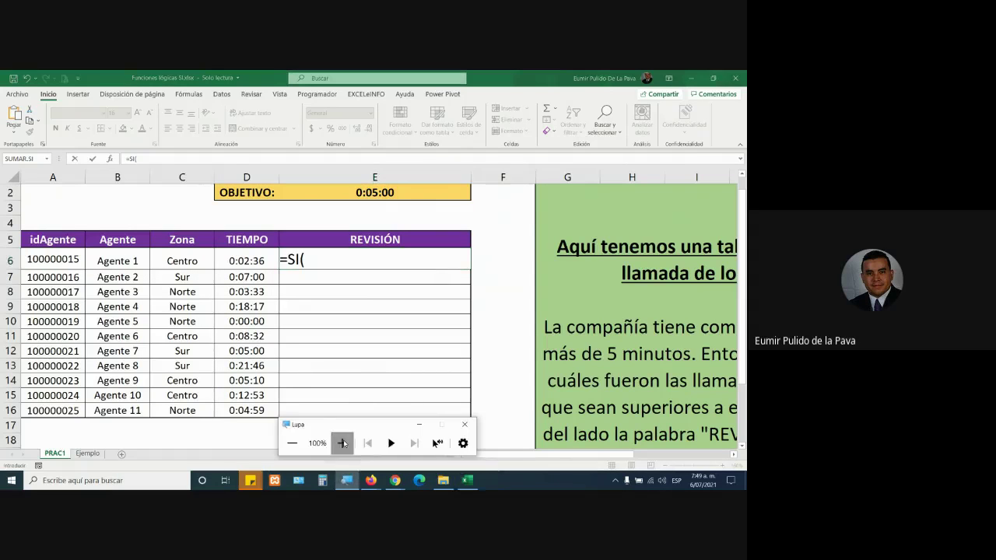
- Magnify the screen to 200% and return to the Excel spreadsheet
click(342, 443)
click(481, 360)
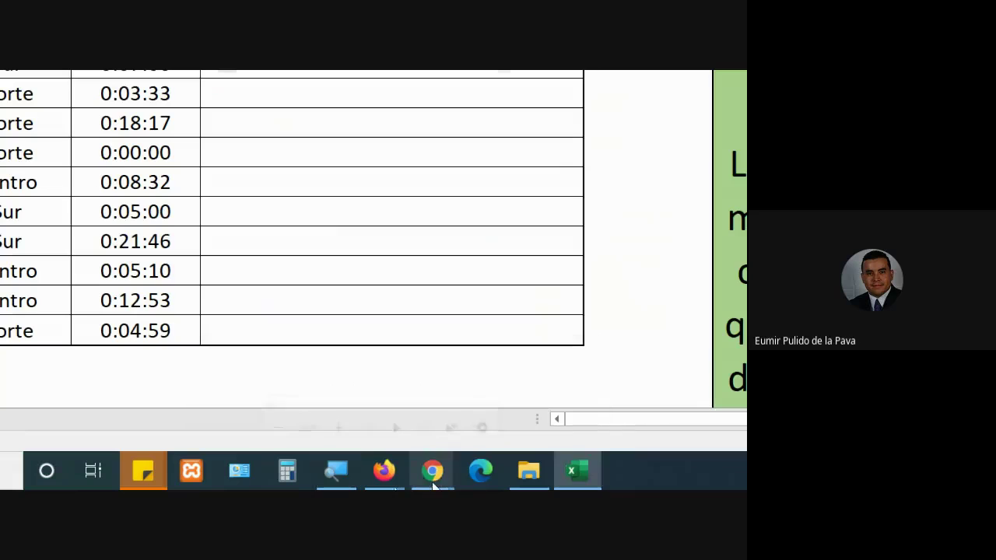
click(393, 366)
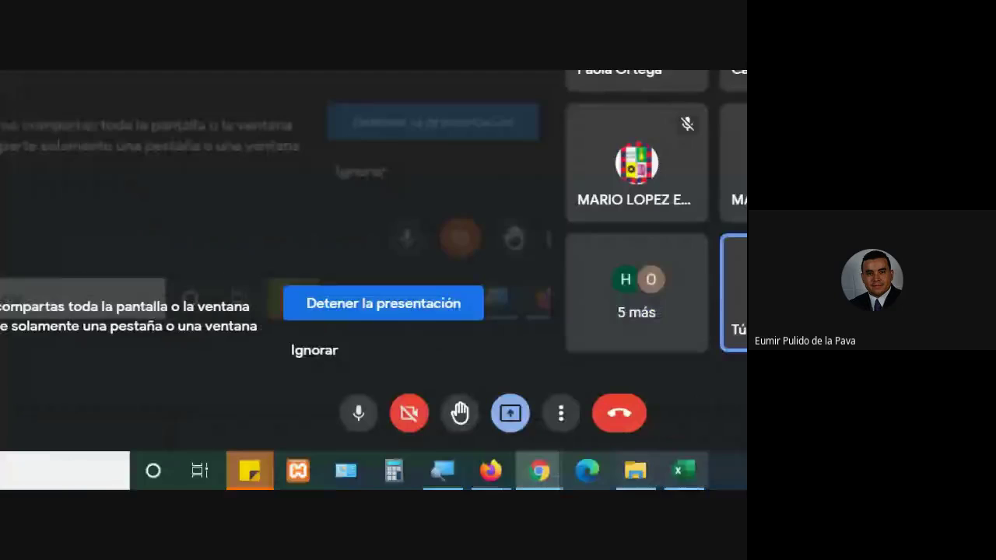
click(478, 472)
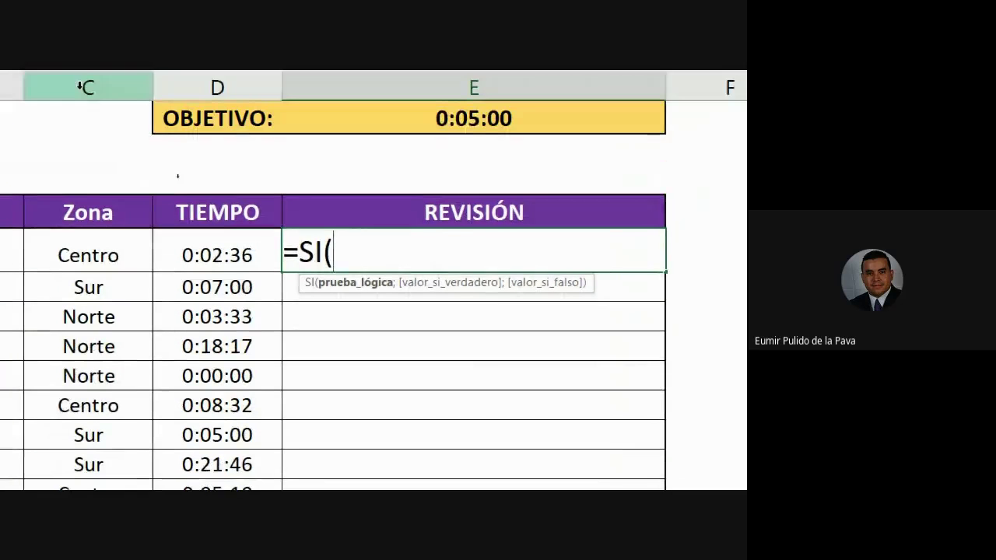
- Add D6 to E6's formula so it reads =SI(D6, then reset magnification to 100%
click(227, 259)
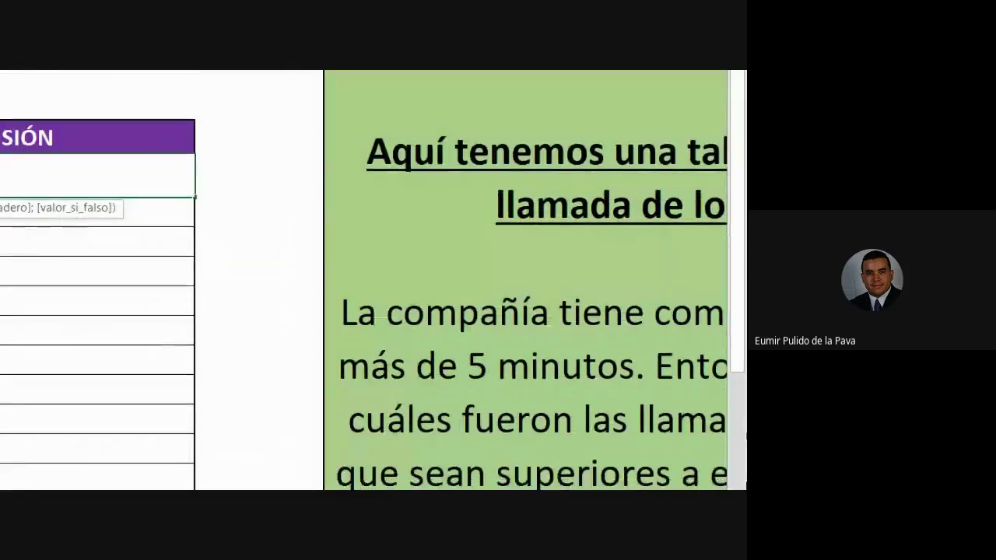
drag(506, 423, 604, 433)
click(69, 481)
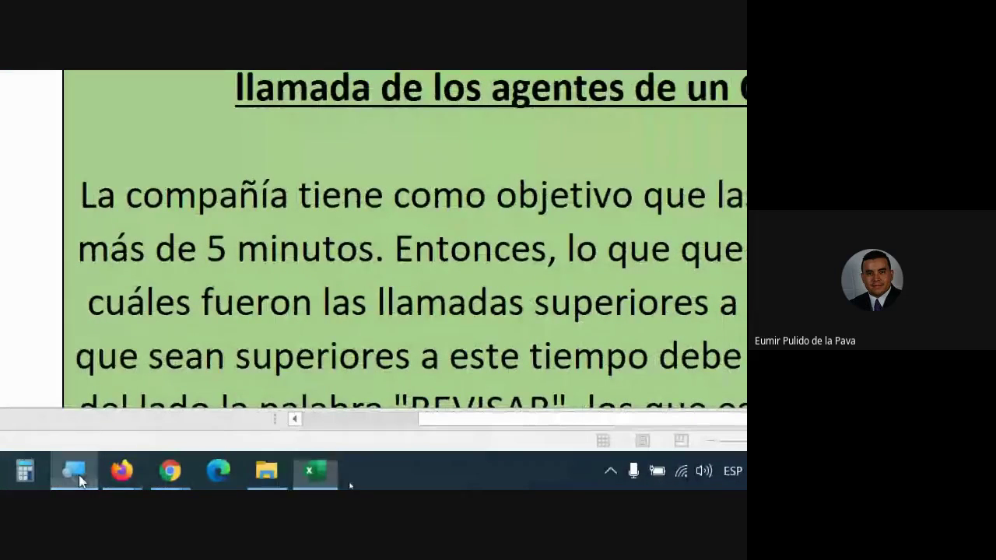
click(45, 396)
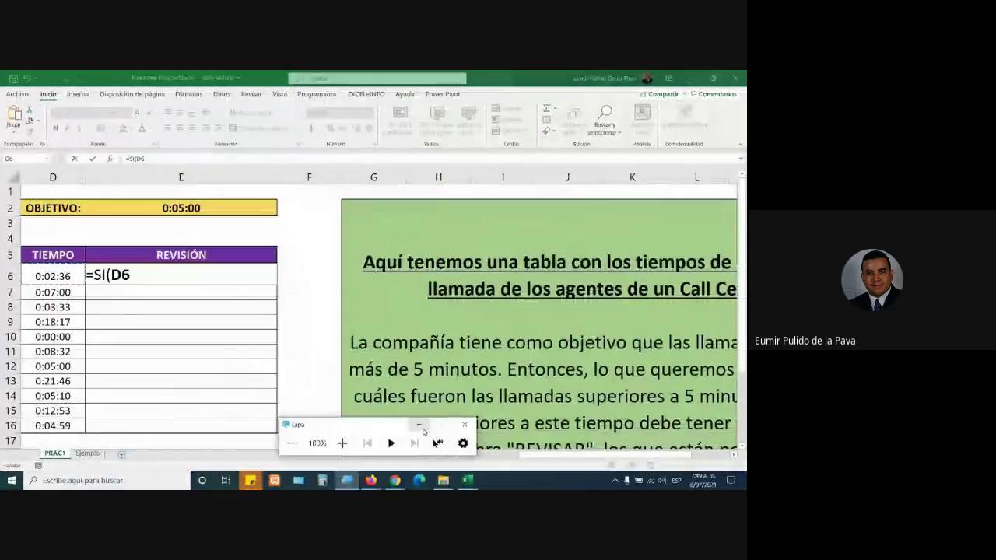
drag(591, 455, 602, 462)
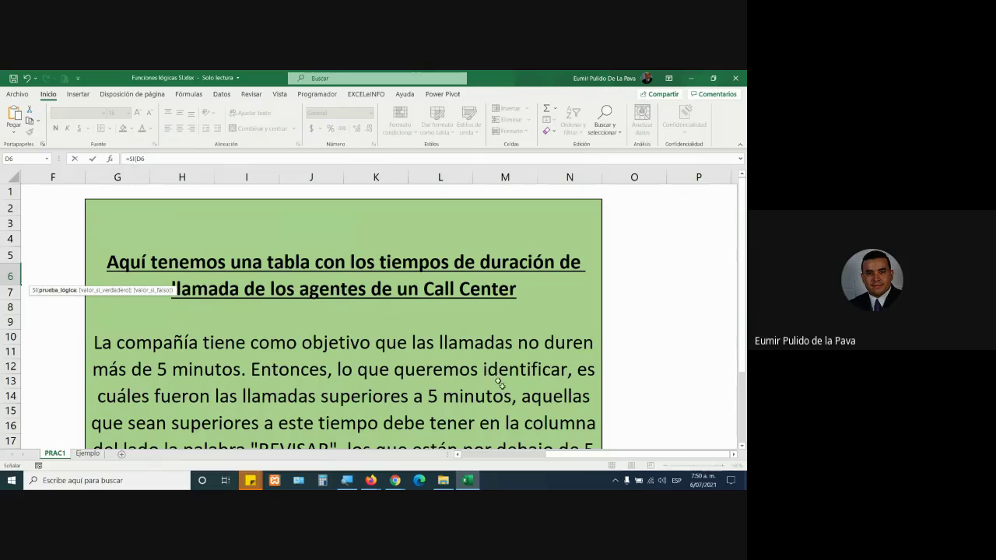
drag(579, 455, 465, 456)
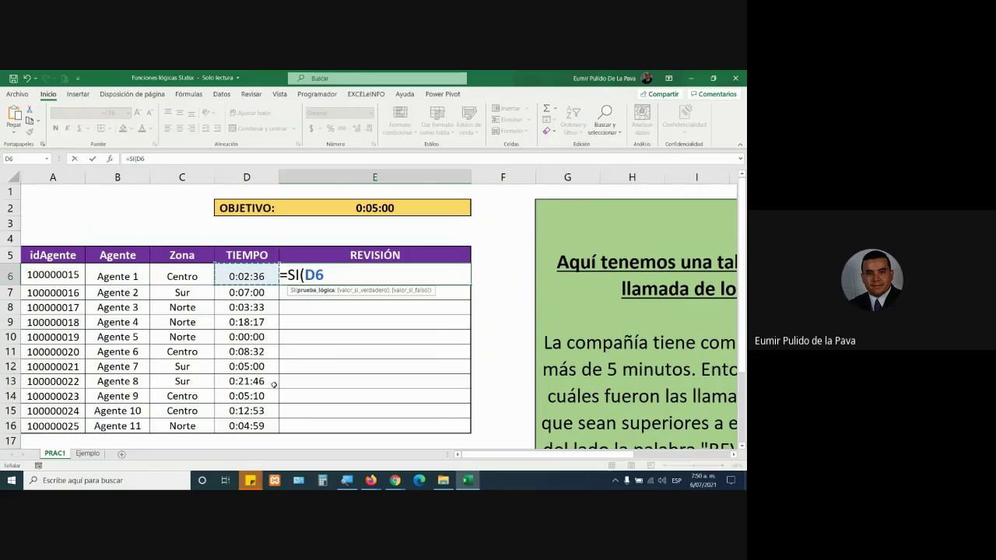
- Write the logical test D6<=E$2 in E6, locking the objective's row, and highlight it
text(;)
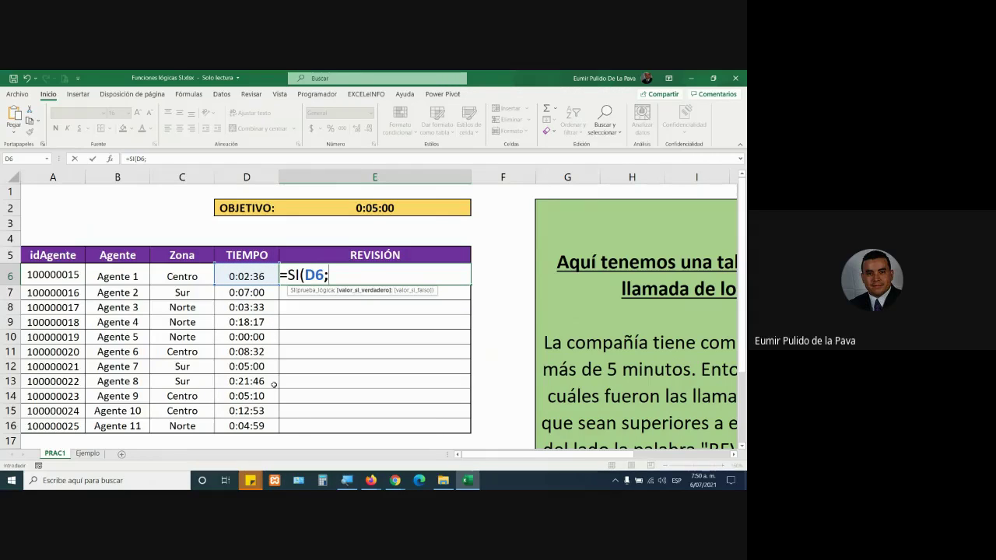
key(BackSpace)
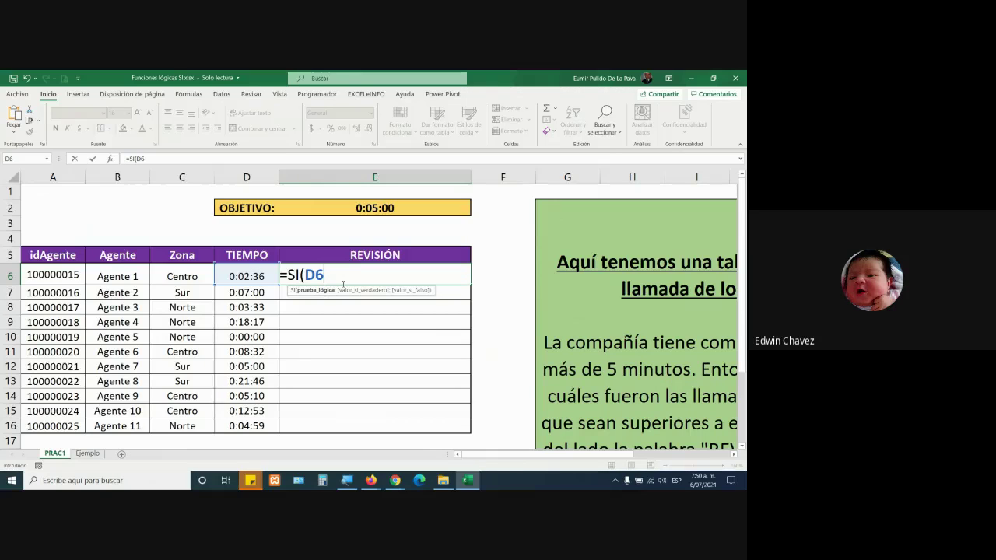
text(<=E2)
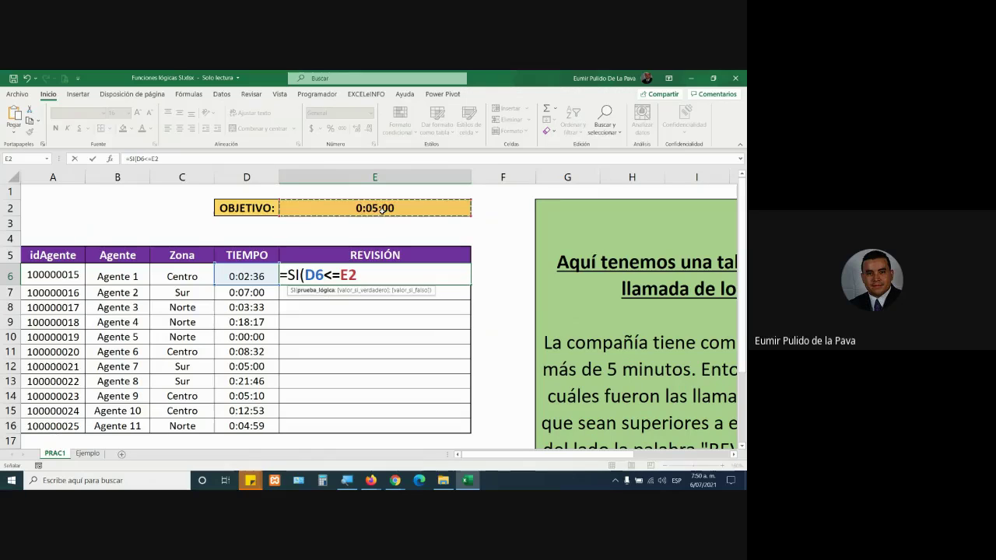
click(381, 210)
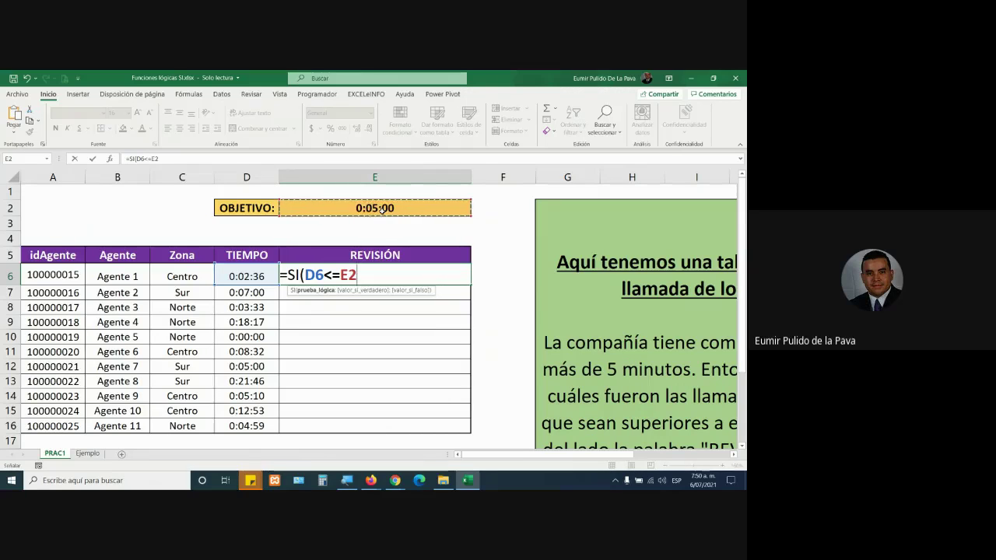
key(F4)
key(F4)
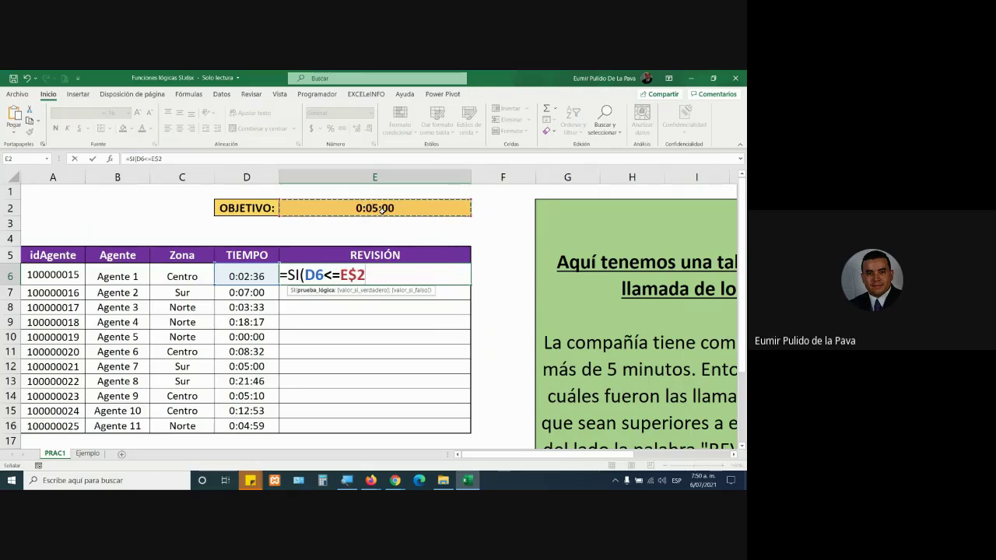
text(;)
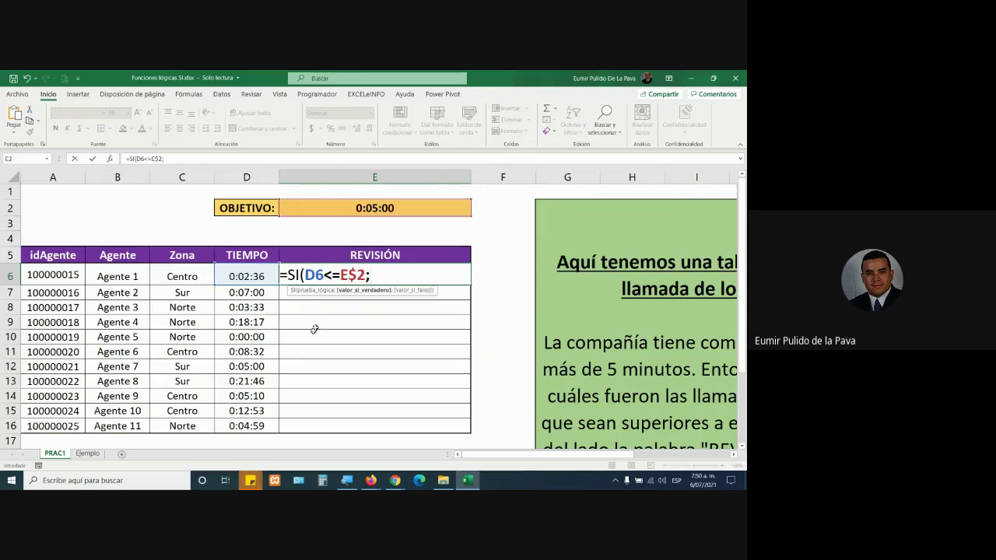
drag(304, 274, 366, 274)
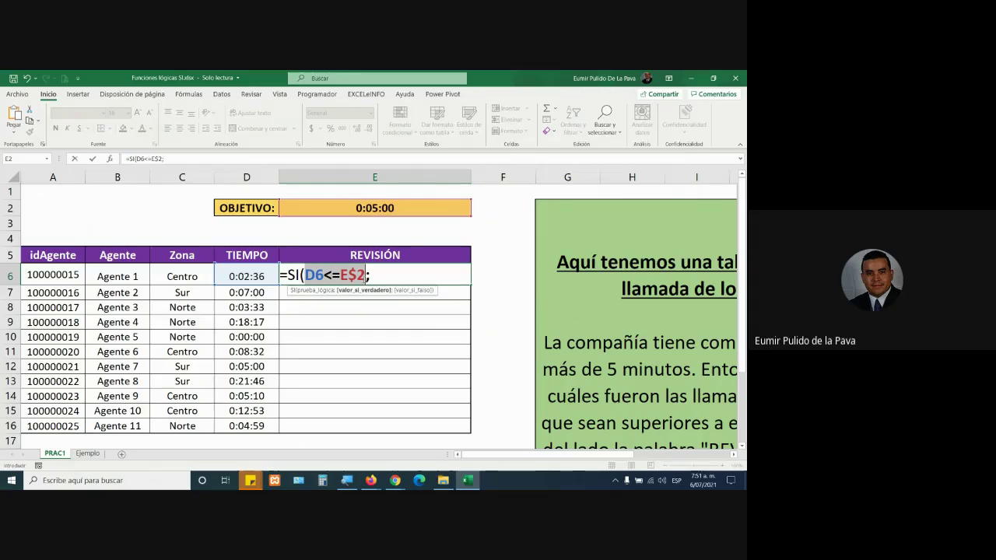
click(314, 275)
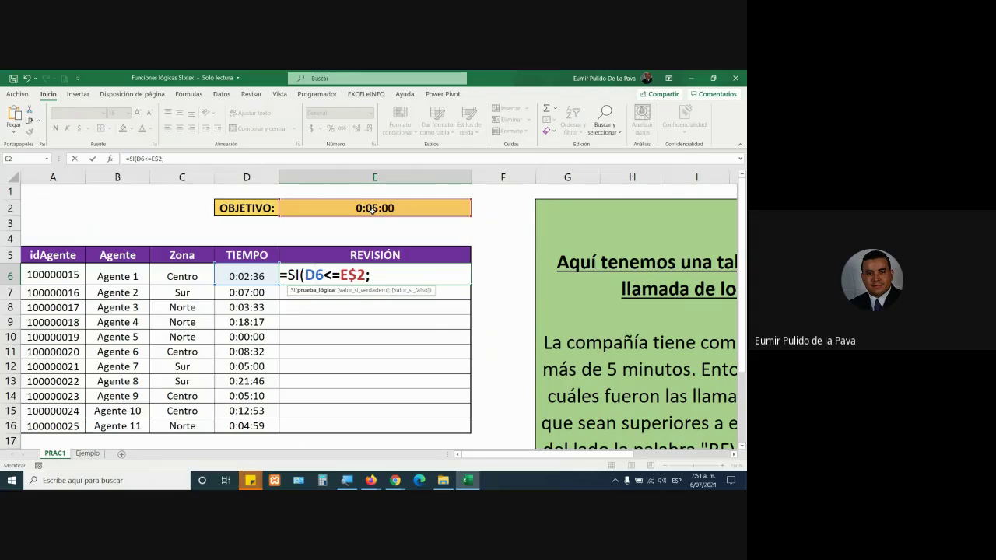
drag(304, 275, 339, 274)
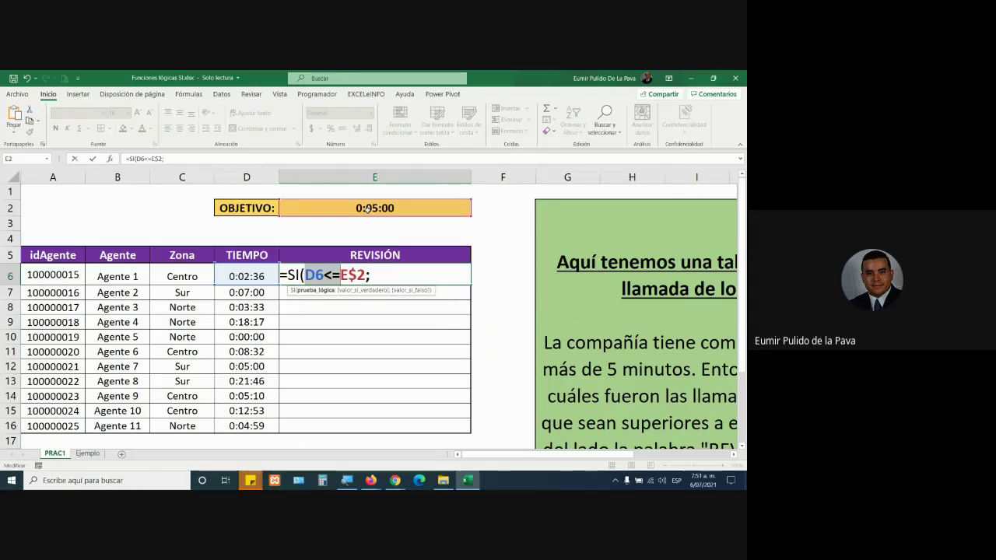
click(368, 275)
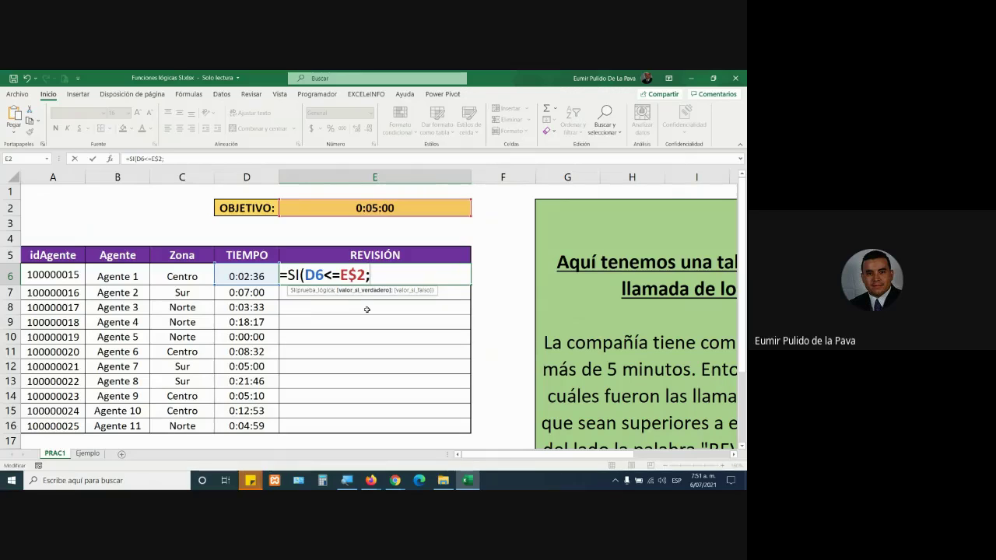
- Add the "OK" and "REVISAR" results to complete the SI formula
text("O)
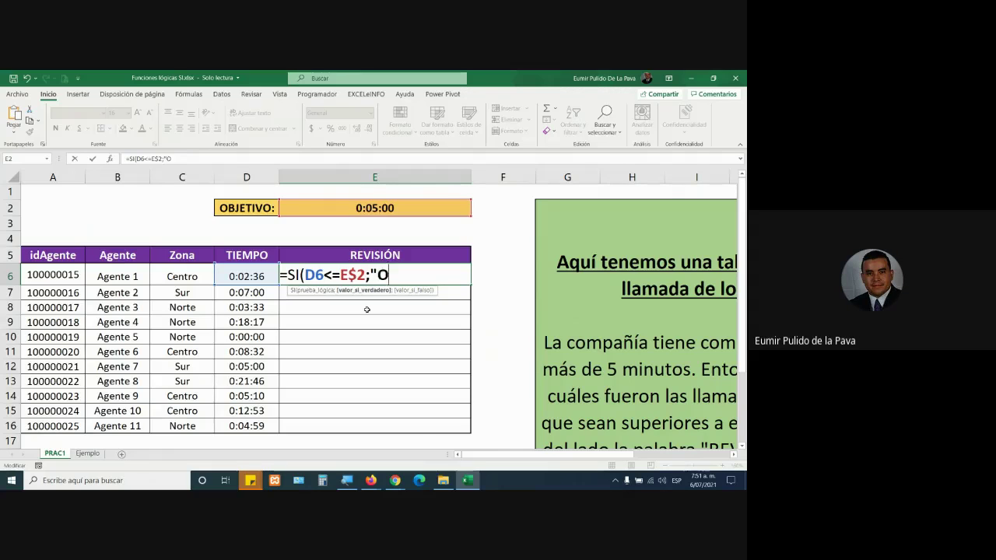
text(K")
text(;)
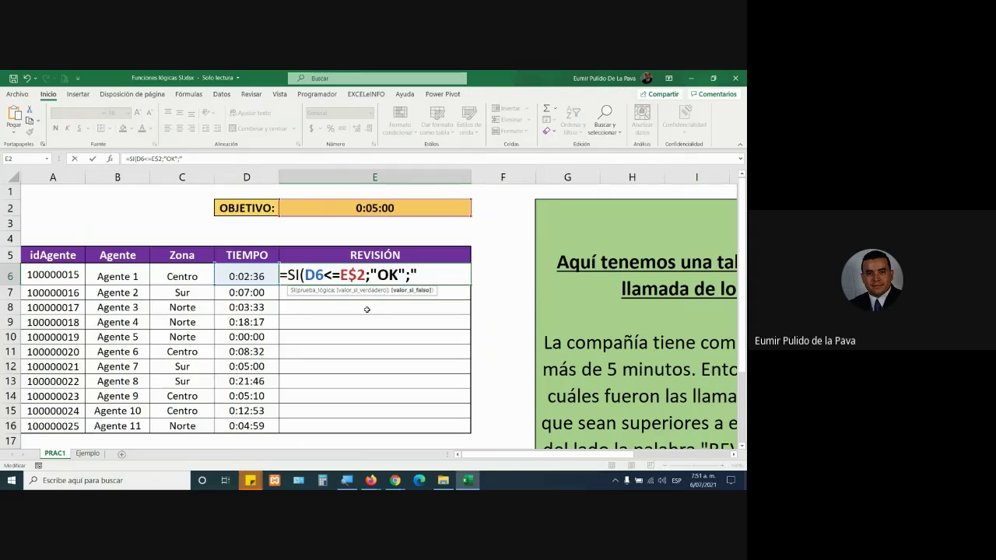
drag(305, 274, 365, 273)
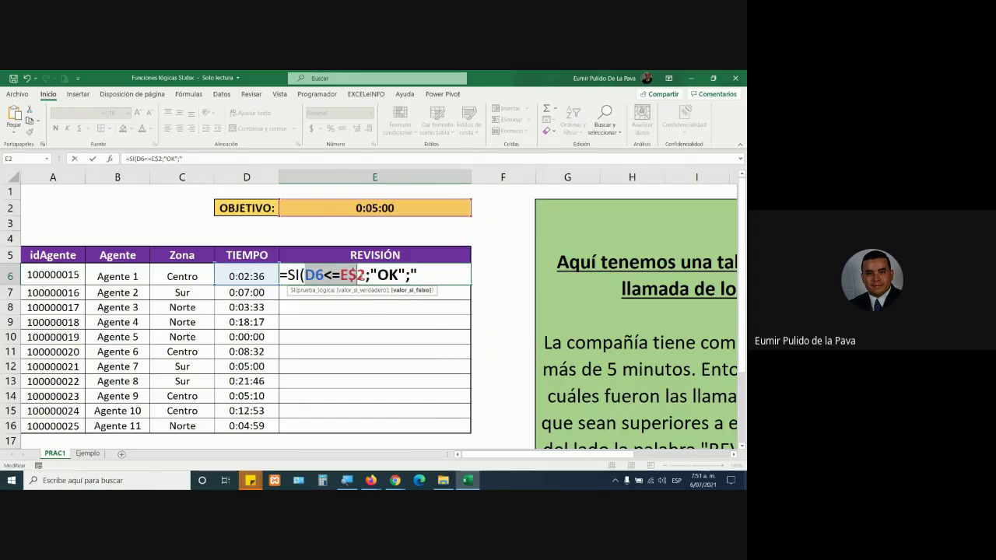
click(424, 273)
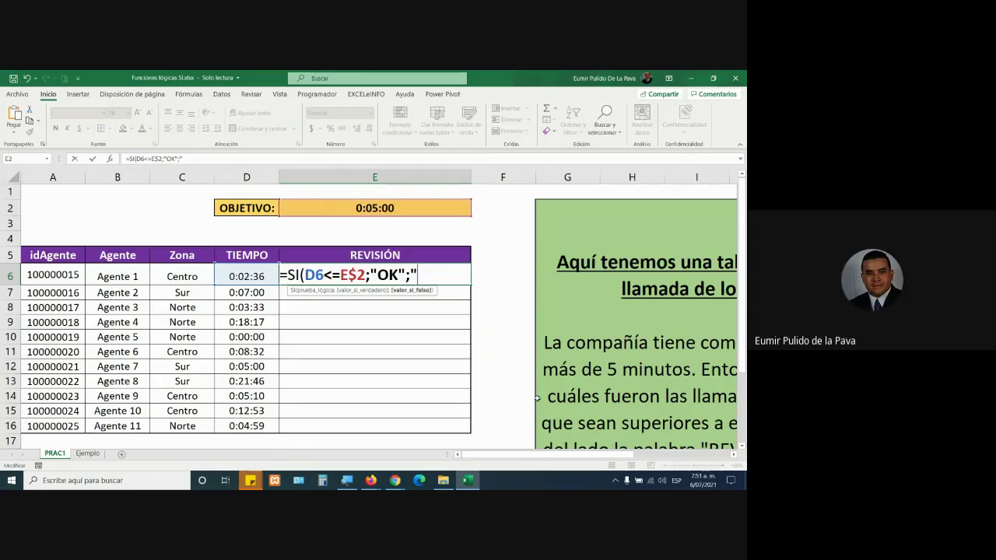
text(REVISAR")
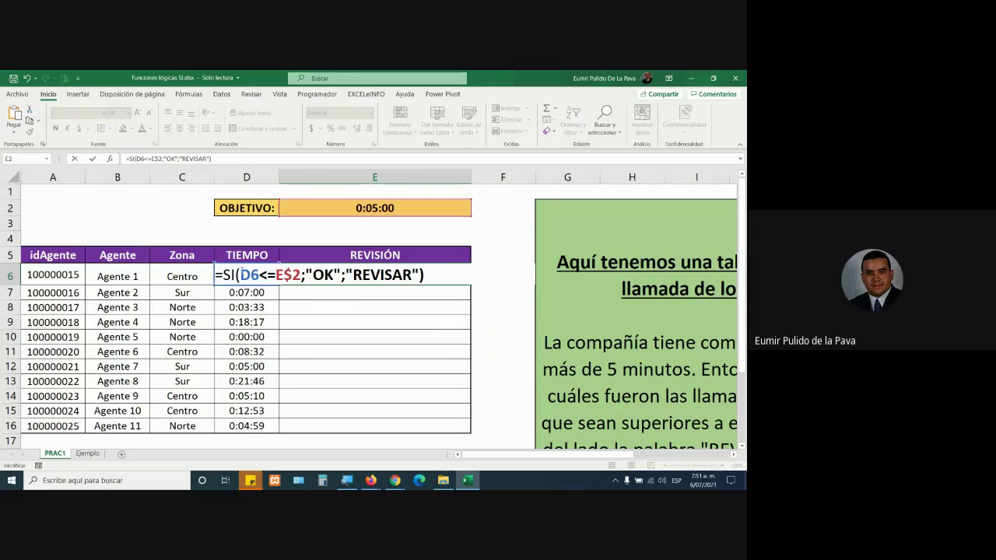
drag(240, 275, 302, 277)
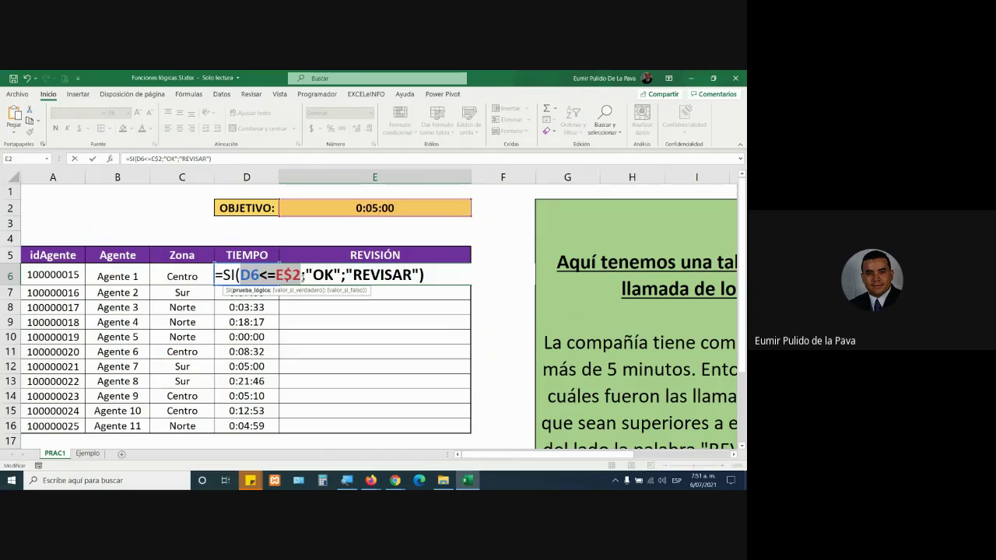
drag(259, 275, 276, 274)
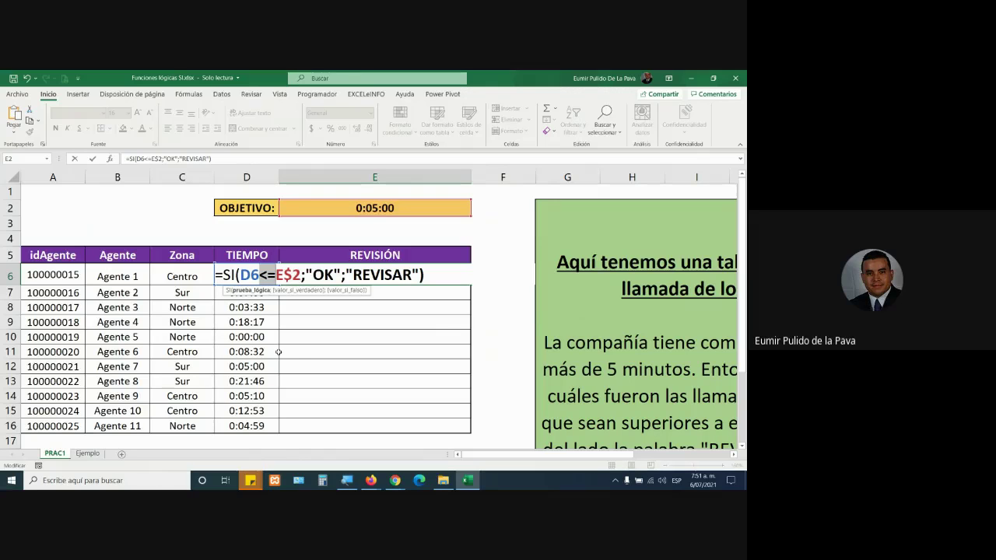
text(>)
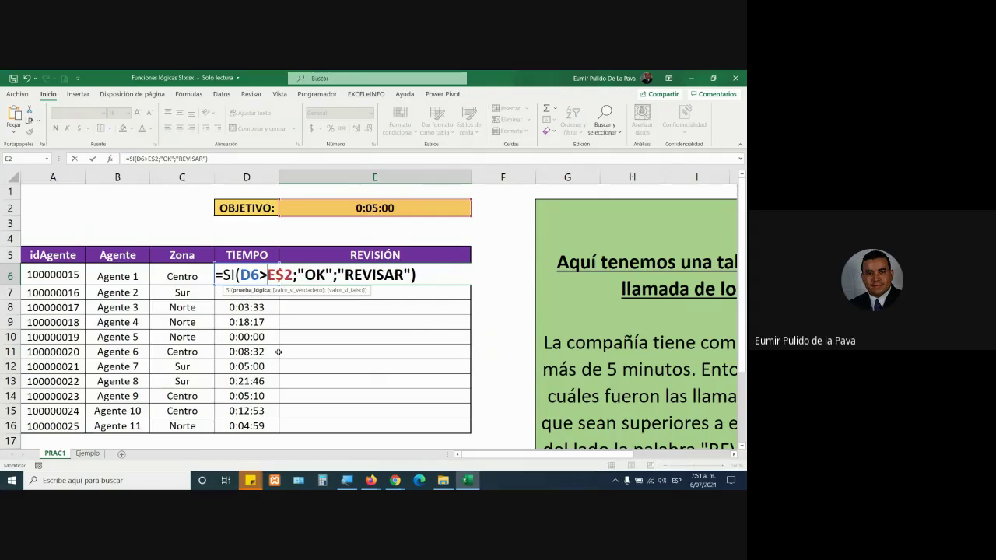
key(BackSpace)
text(<)
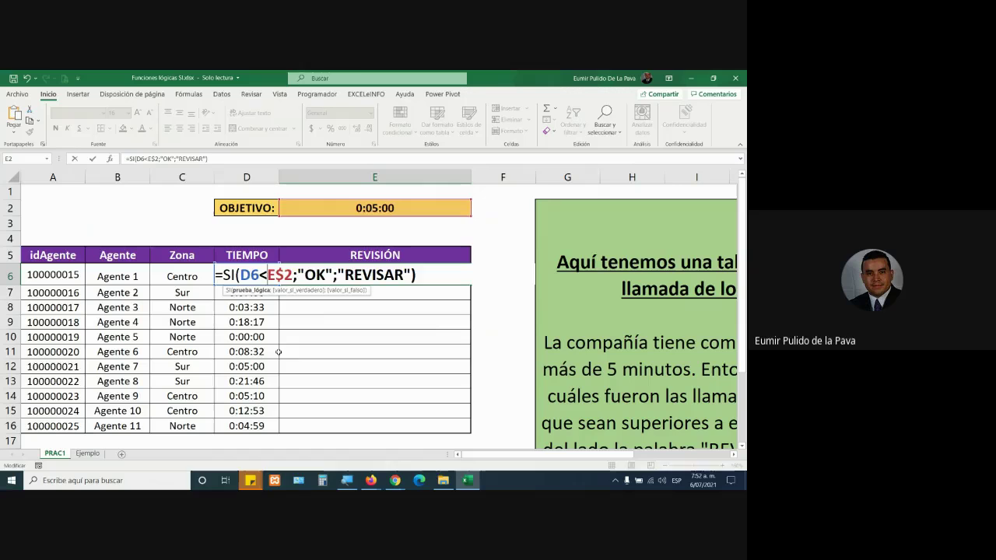
key(BackSpace)
text(<)
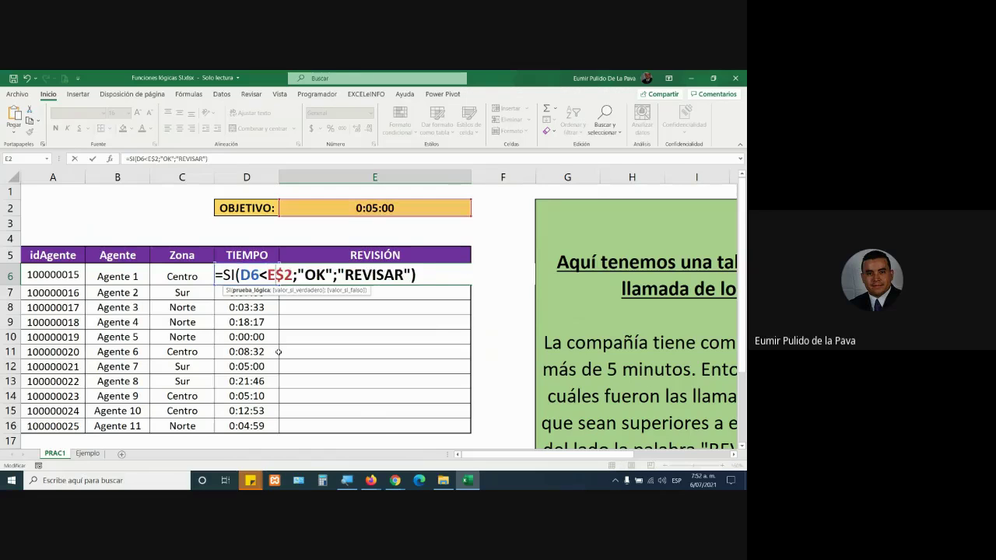
key(BackSpace)
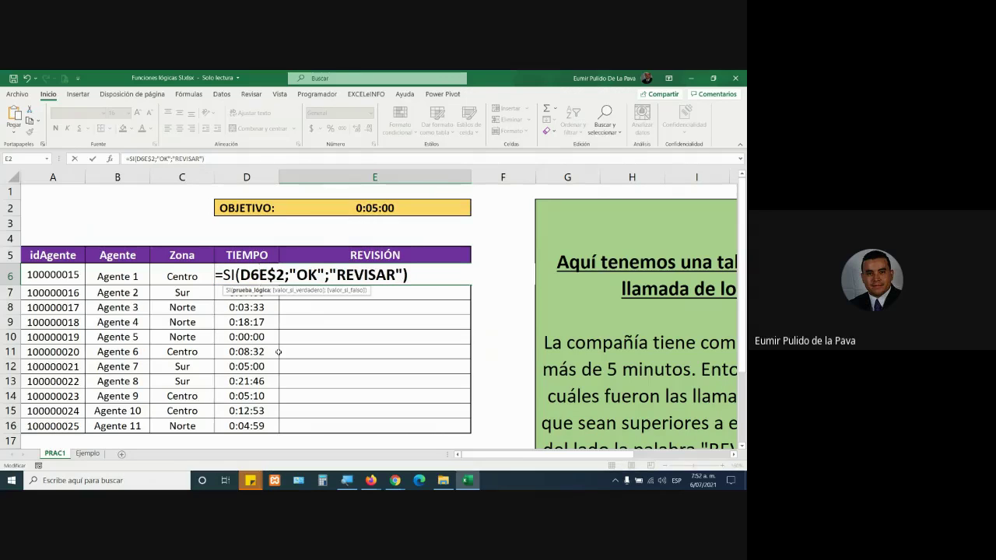
text(=)
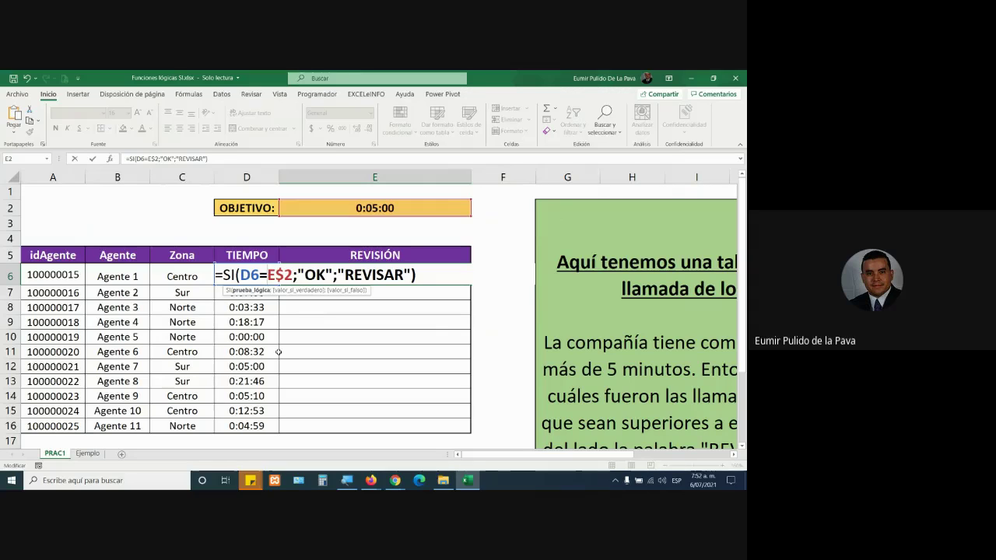
key(BackSpace)
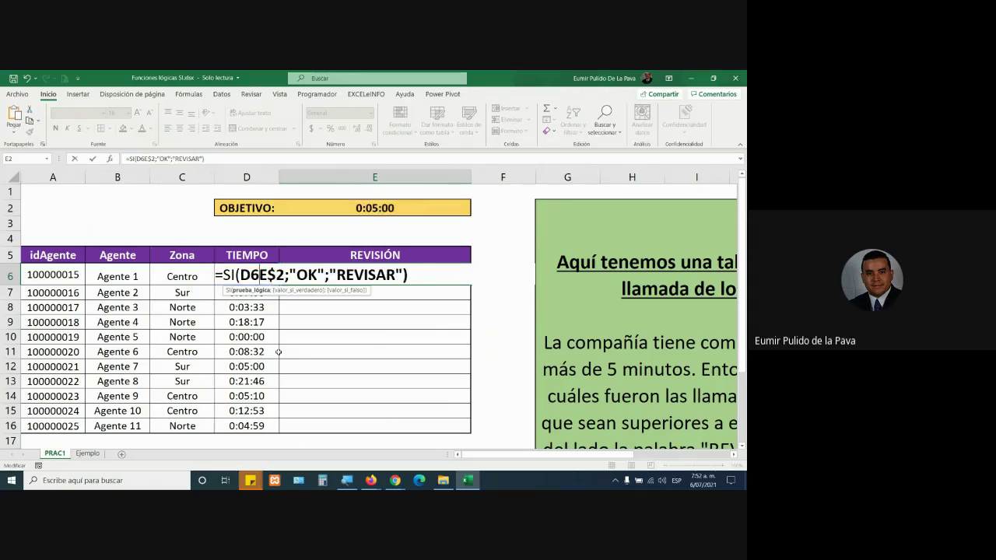
text(<=)
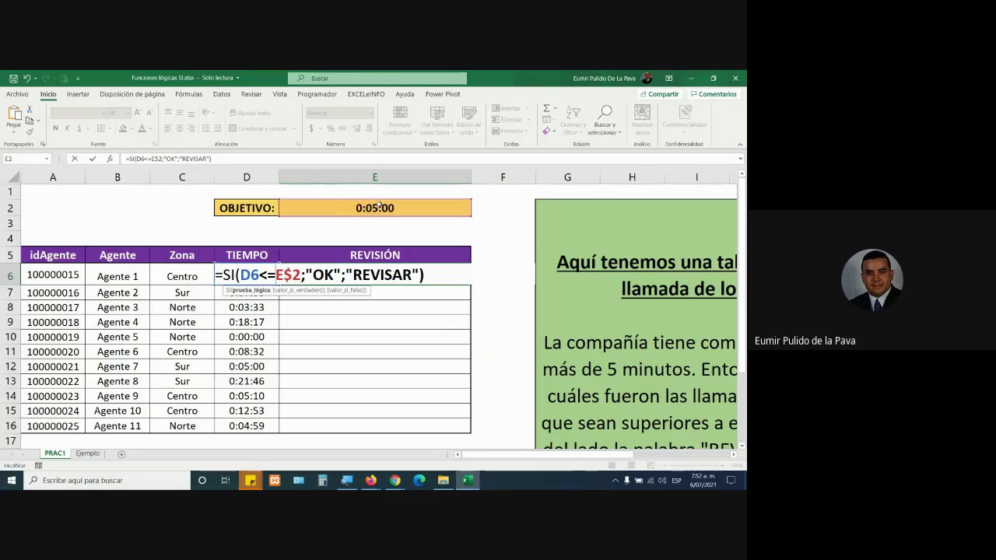
drag(276, 274, 300, 275)
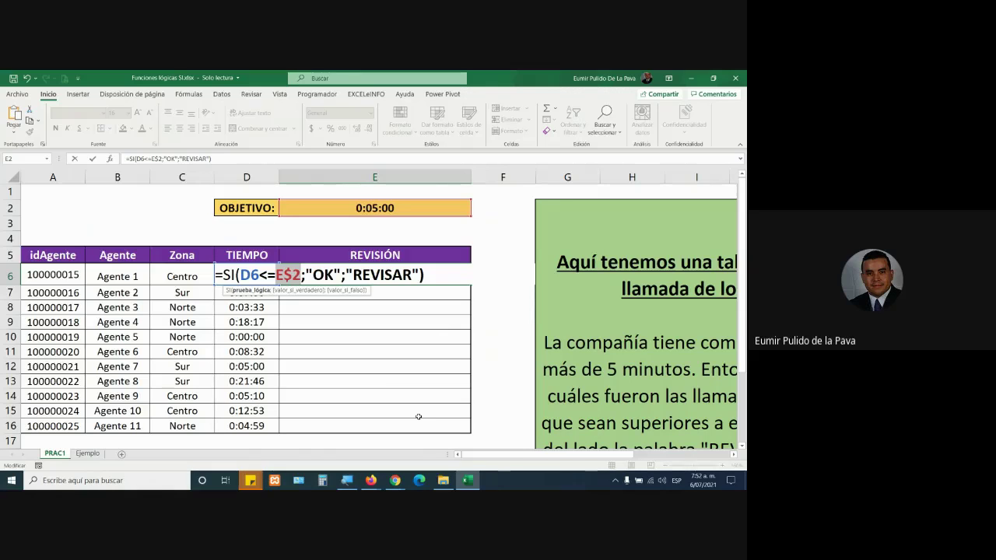
- Confirm E6's SI formula and fill it down to E16
key(Return)
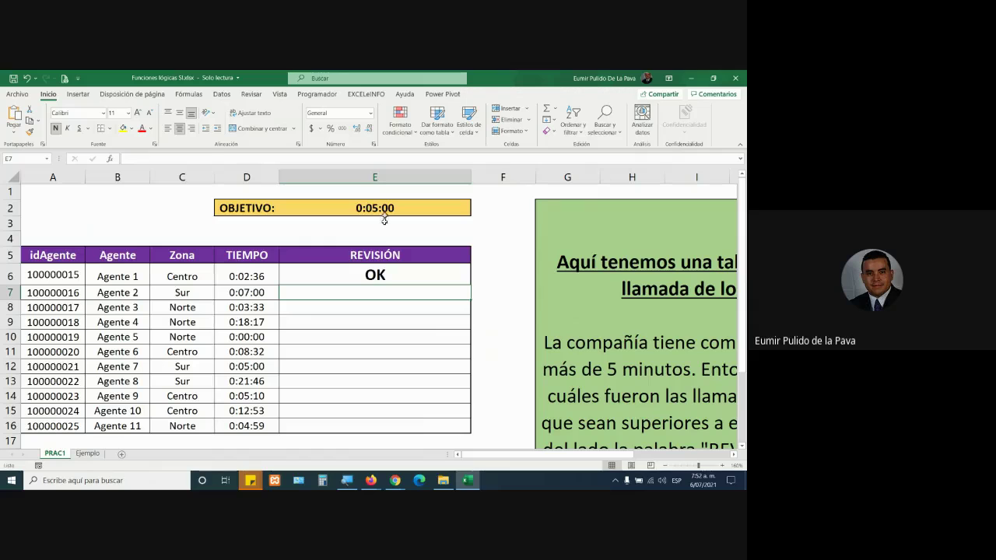
click(400, 279)
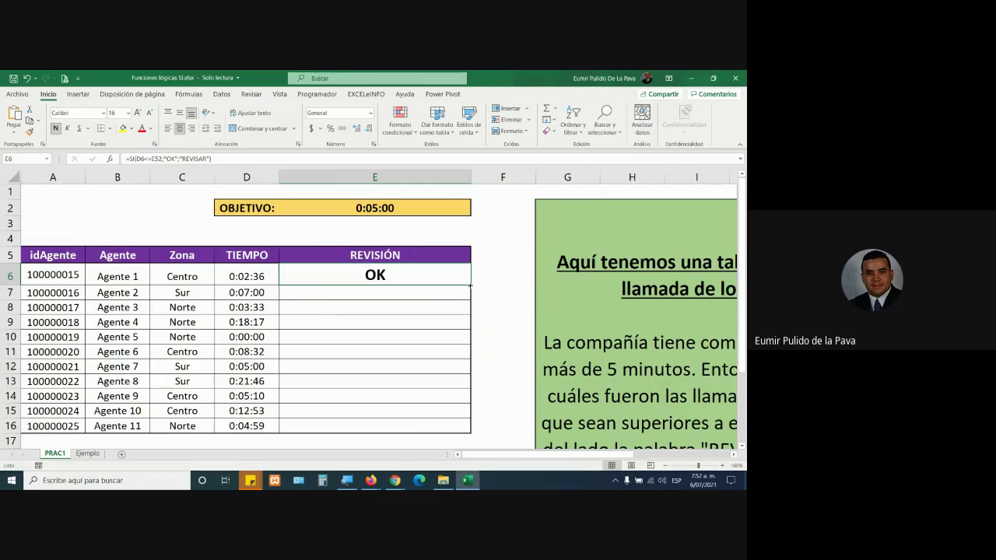
drag(466, 287, 459, 429)
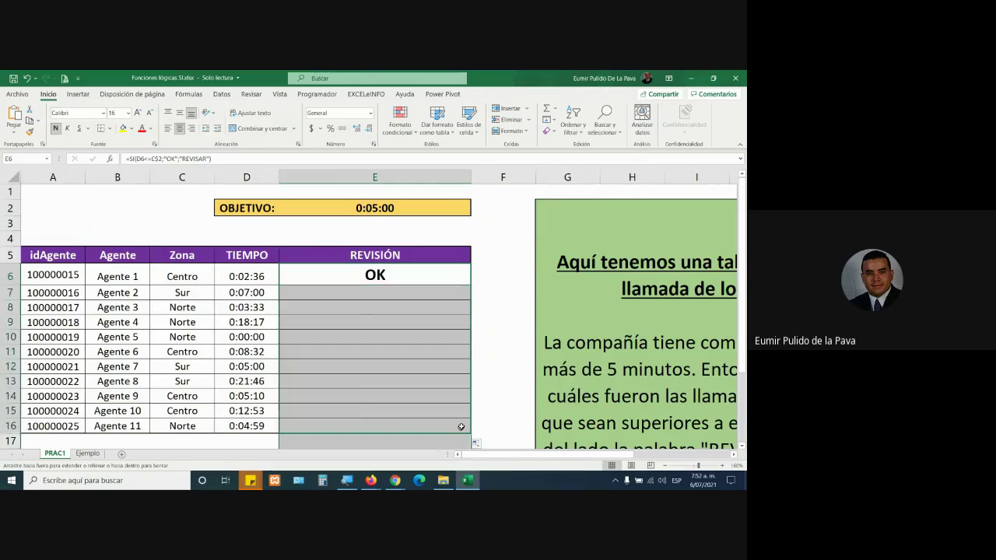
scroll(505, 319, down, 2)
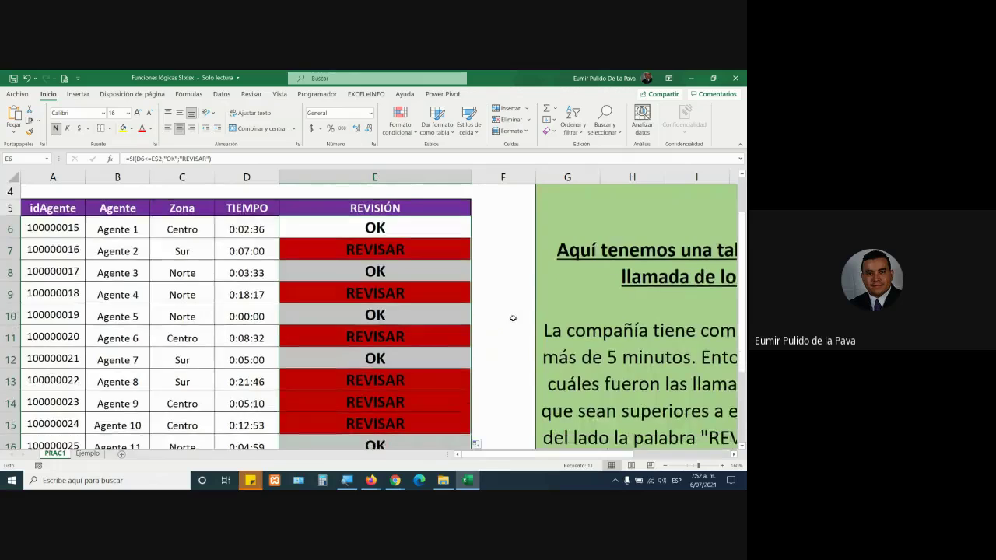
scroll(509, 319, down, 1)
scroll(513, 318, up, 1)
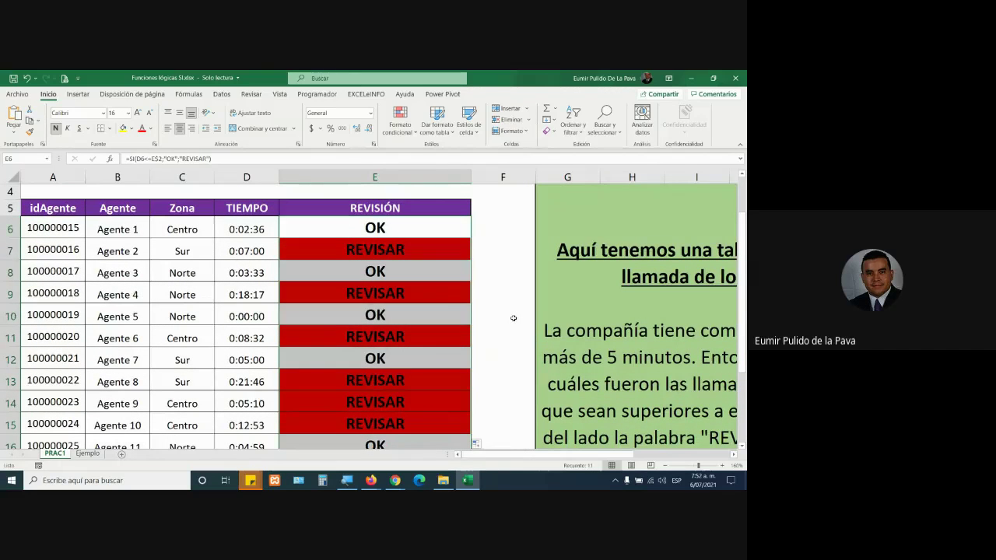
click(449, 227)
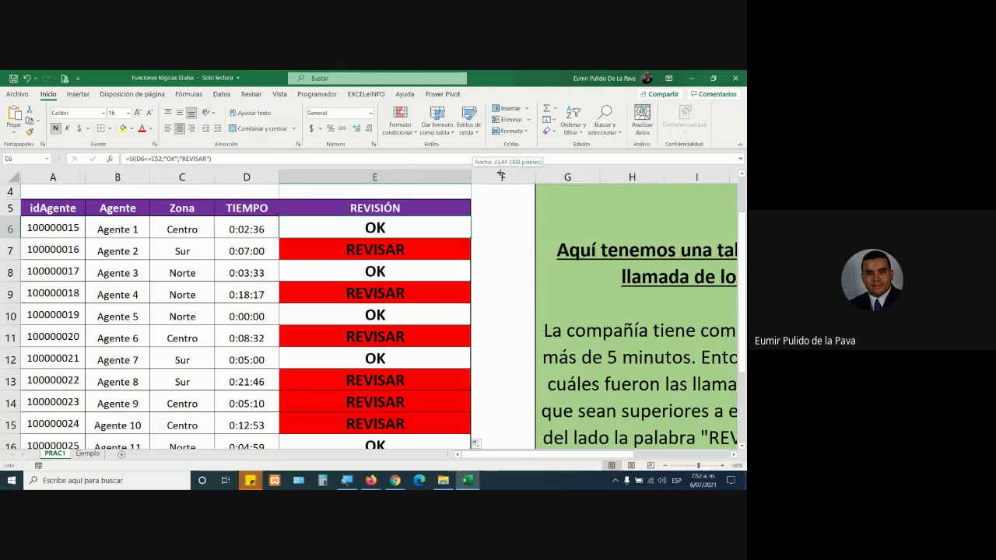
- Widen column E and select the REVISIÓN results to review them
drag(470, 173, 519, 172)
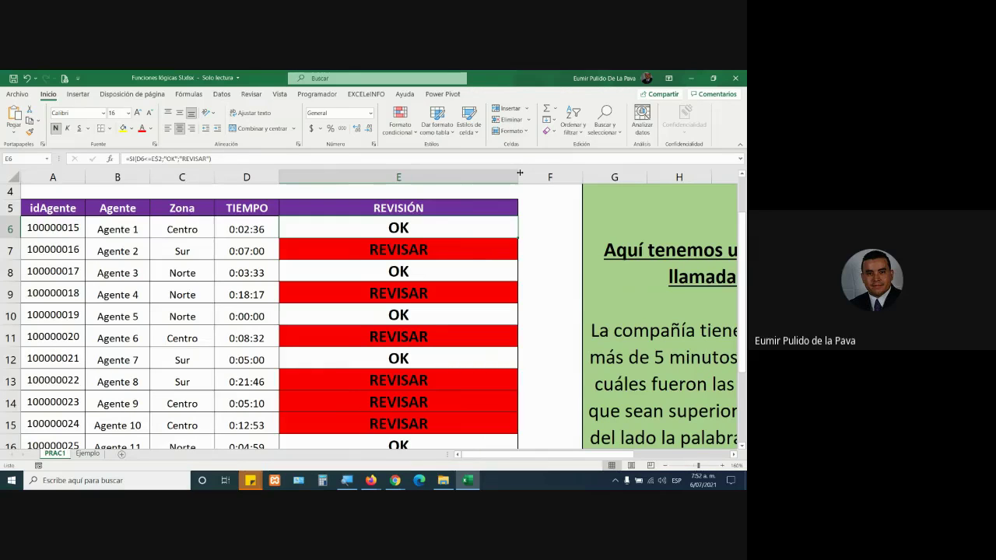
mouse_move(431, 226)
mouse_down()
mouse_move(413, 411)
mouse_move(404, 412)
mouse_up()
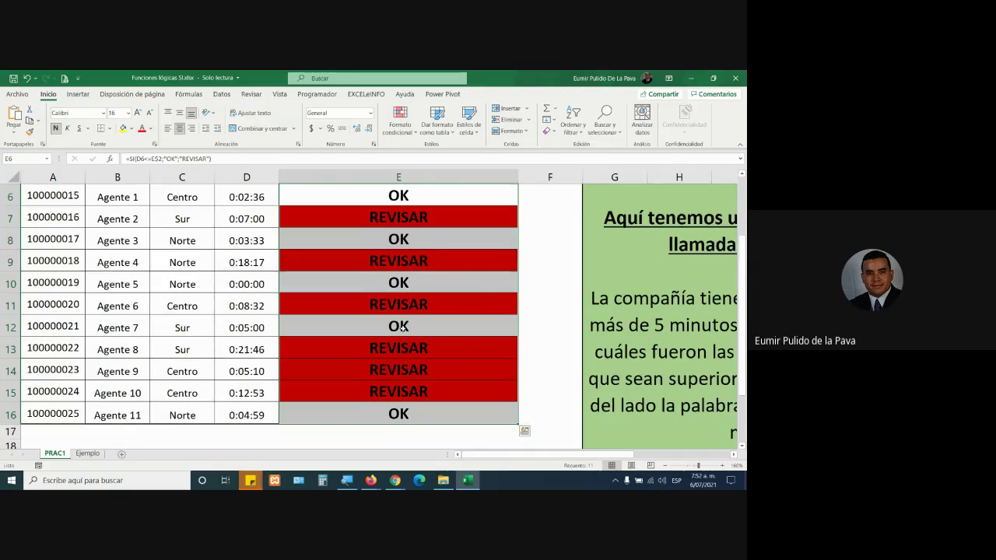
scroll(416, 325, up, 2)
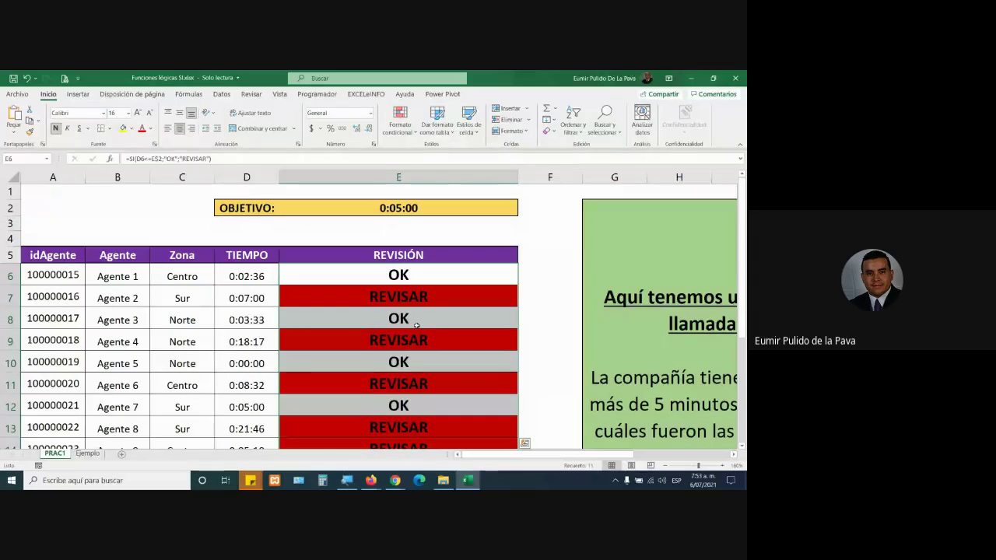
click(397, 117)
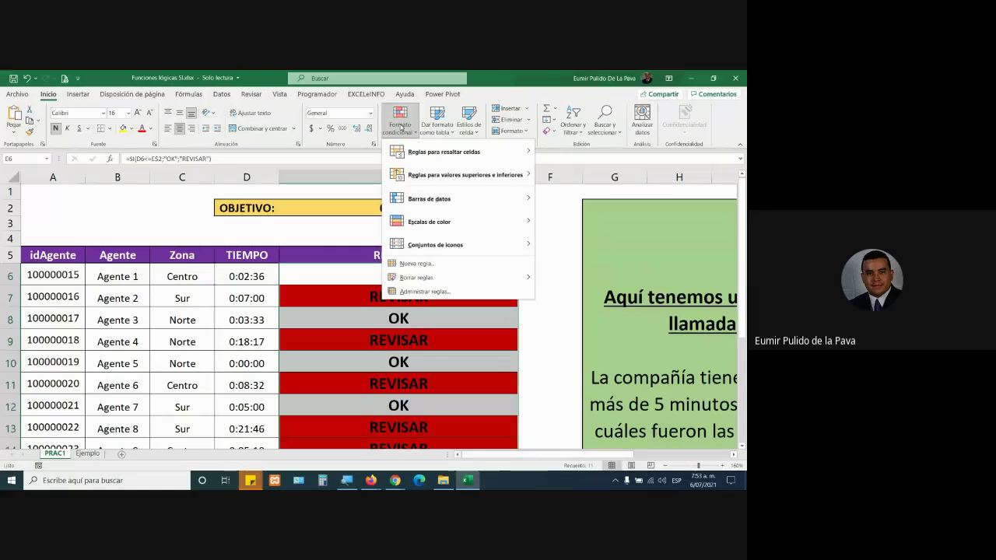
click(336, 278)
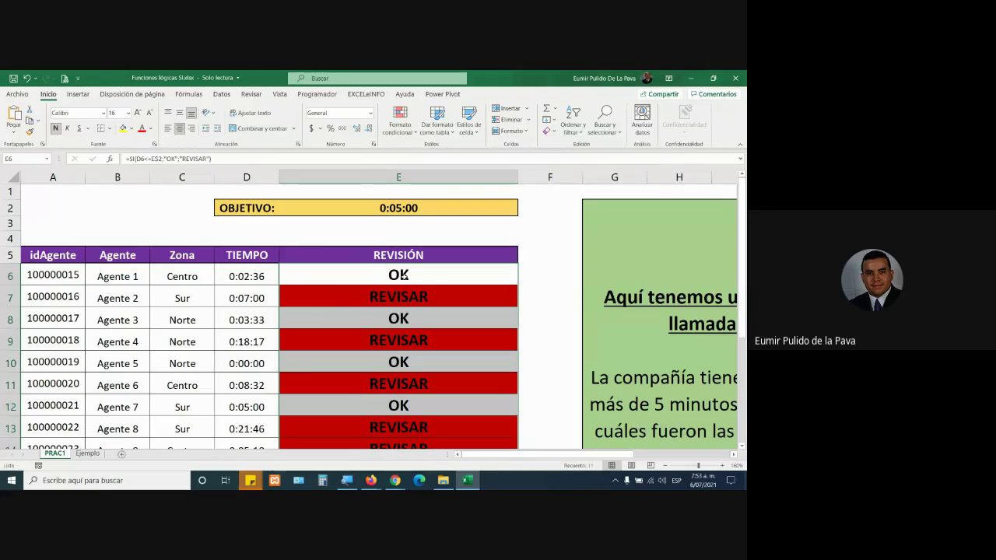
click(400, 123)
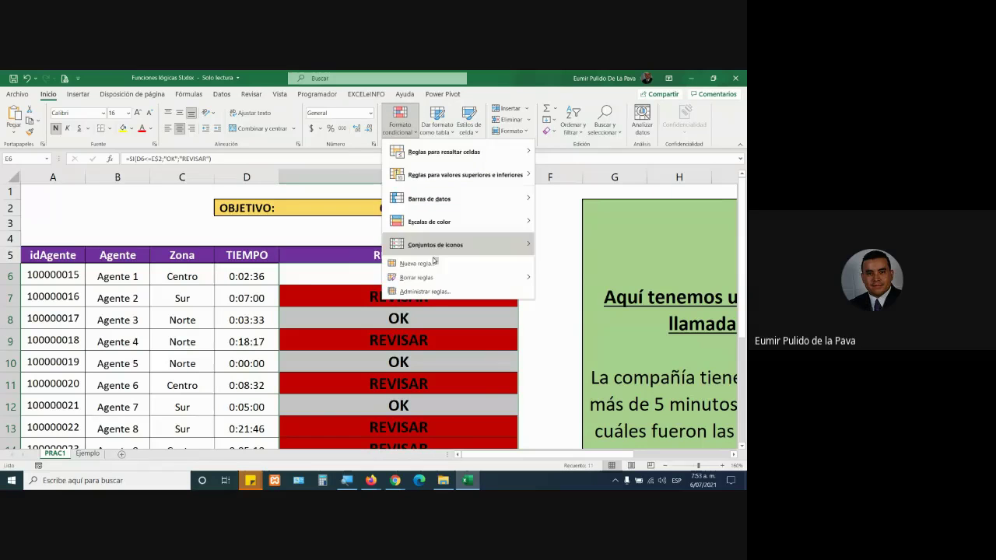
click(433, 292)
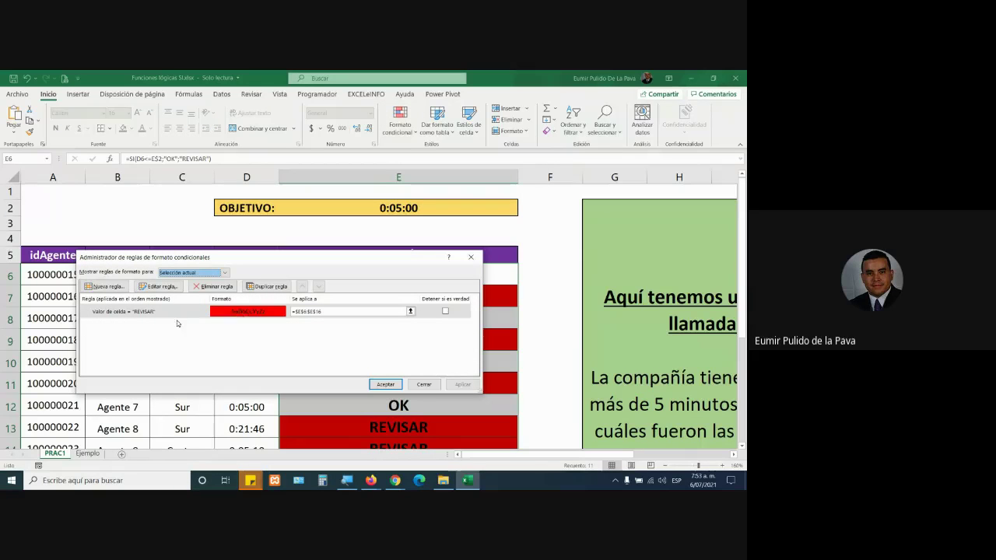
click(419, 384)
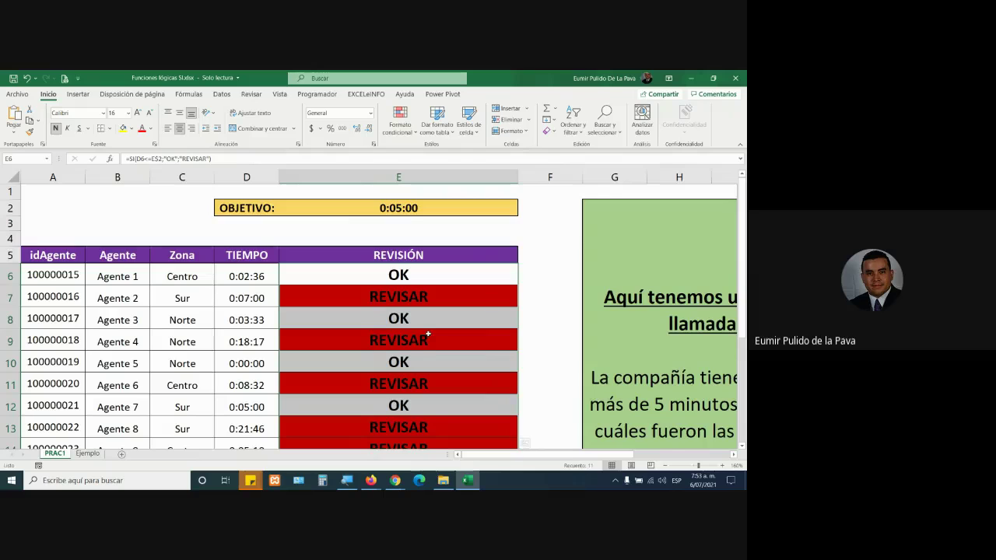
scroll(427, 334, down, 1)
scroll(424, 331, down, 1)
scroll(534, 378, up, 1)
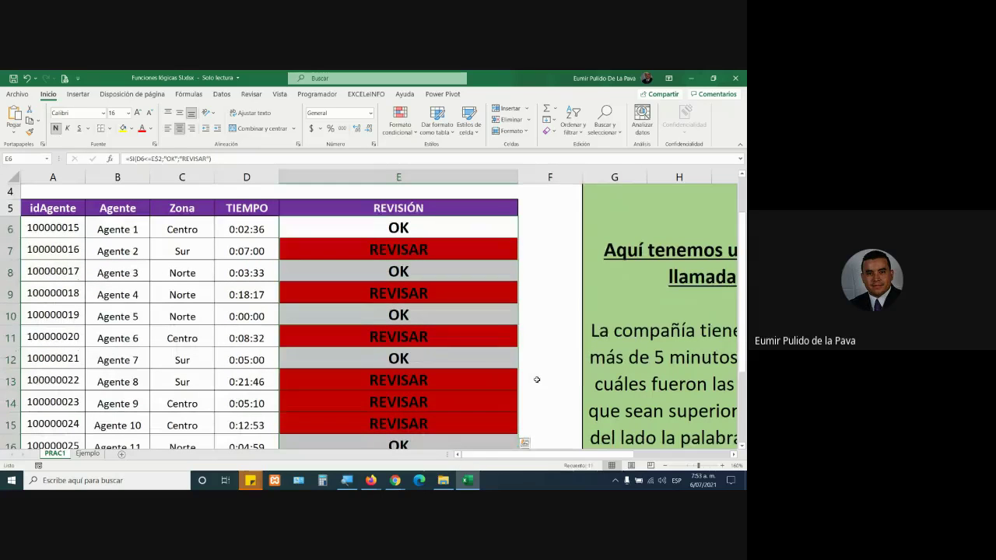
click(536, 378)
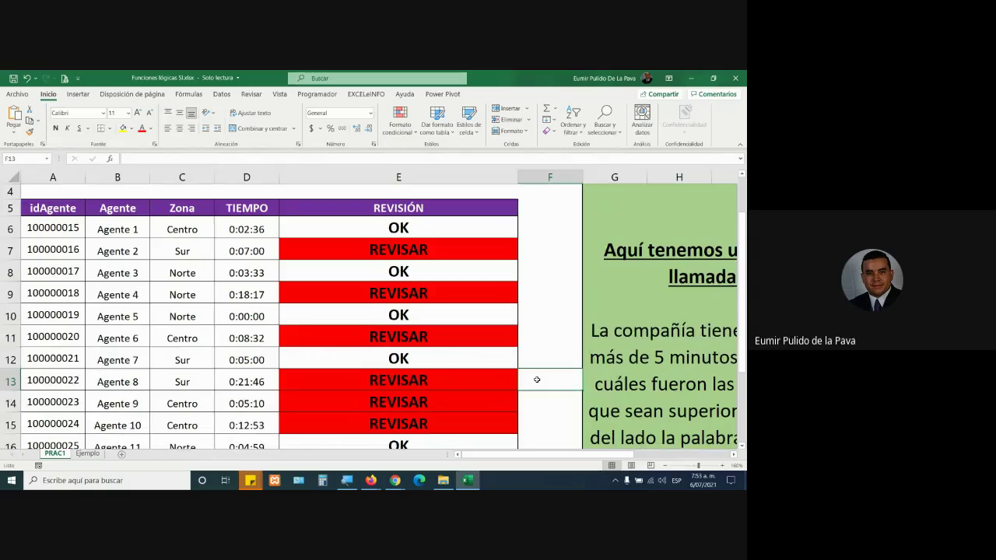
- Open E6's formula under screen magnification and highlight the D6 and E$2 references
double_click(440, 228)
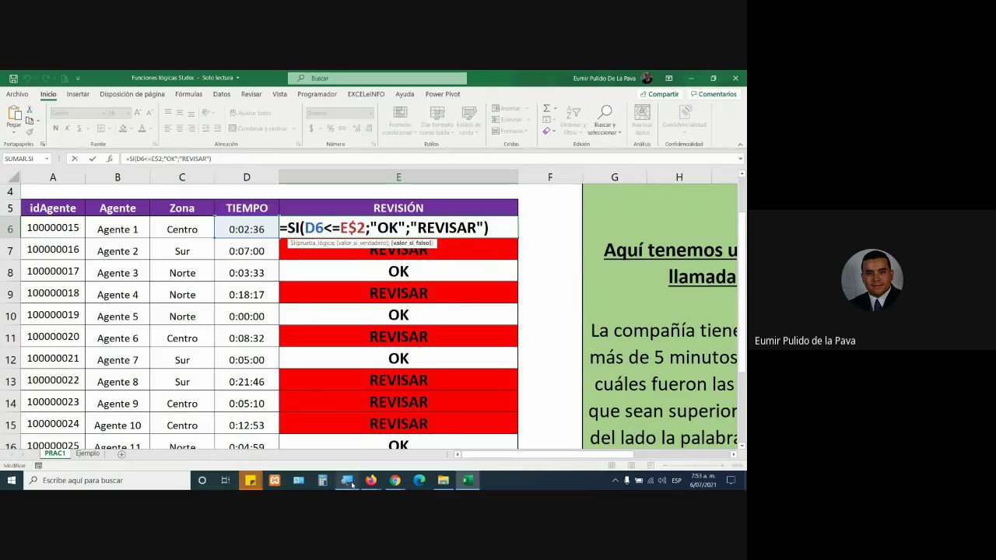
key(super+plus)
click(340, 442)
click(342, 443)
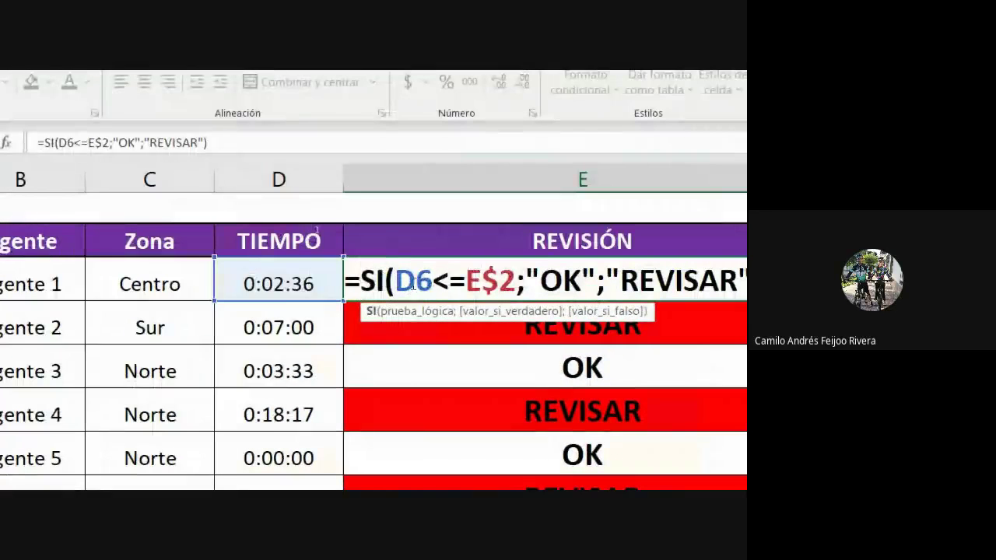
drag(395, 282, 431, 283)
click(401, 282)
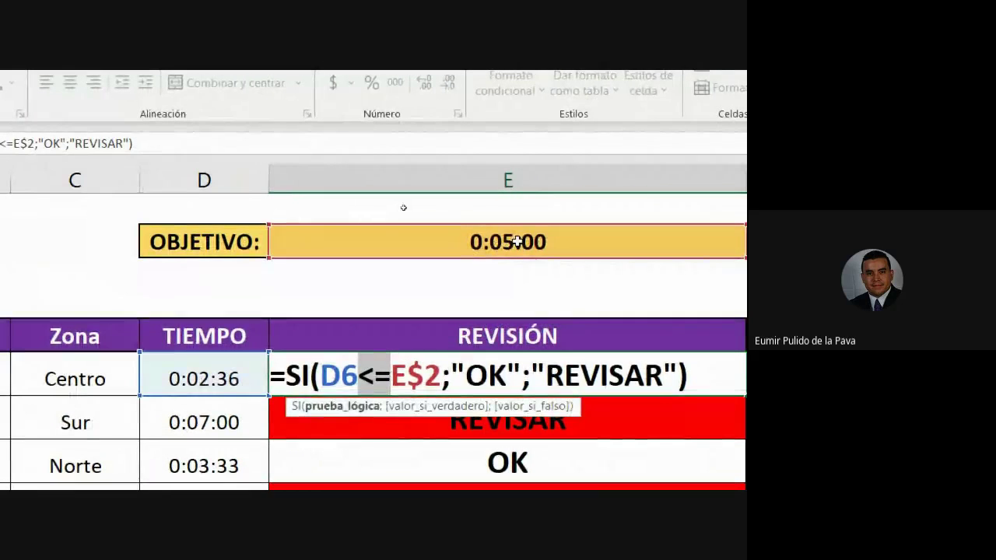
drag(390, 375, 452, 377)
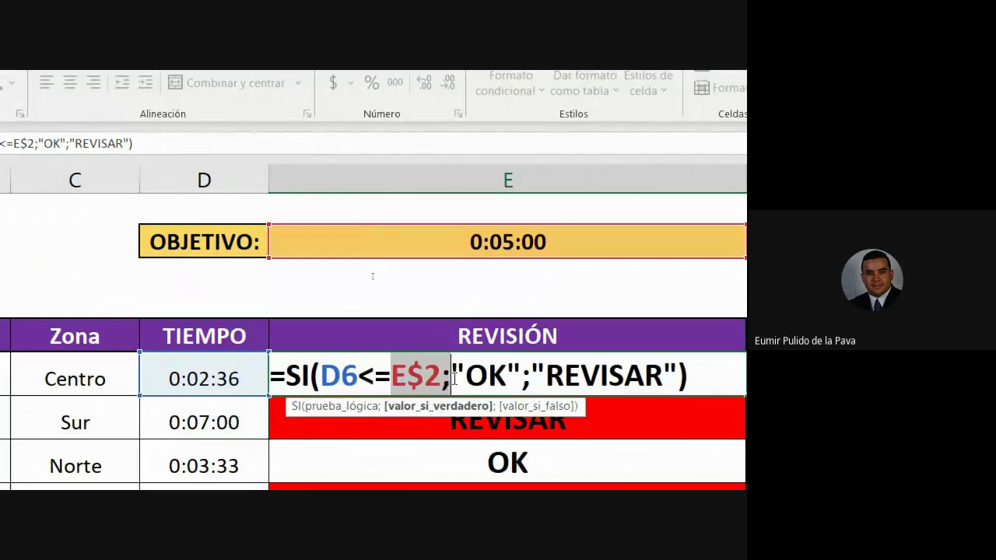
click(331, 376)
- Highlight the test D6<=E$2, then the "OK" and "REVISAR" results in turn
drag(321, 376, 521, 375)
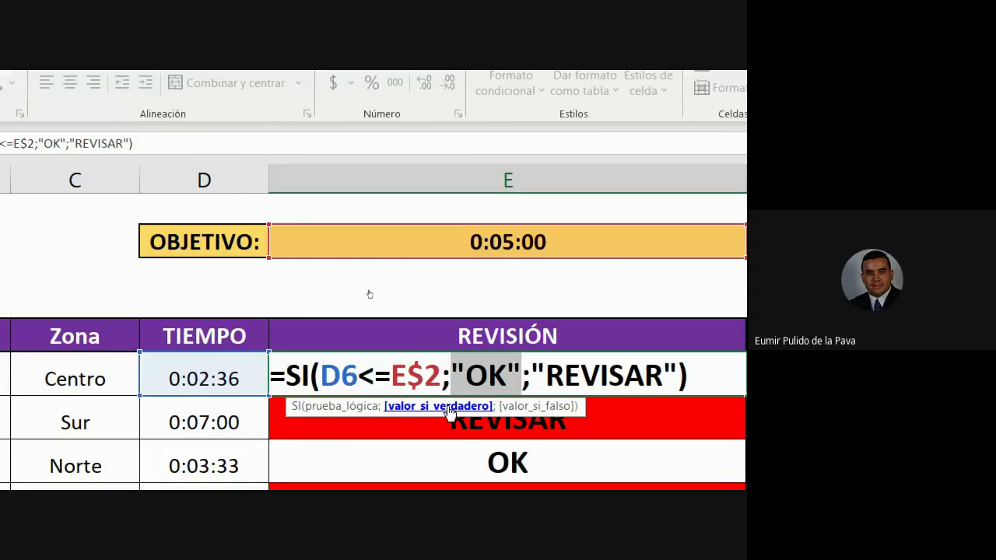
click(490, 380)
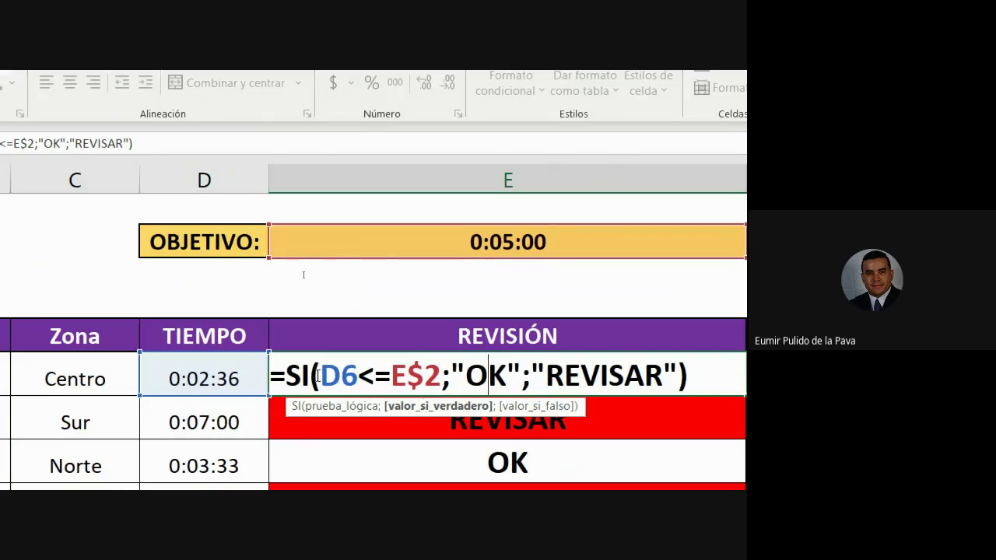
drag(319, 376, 442, 375)
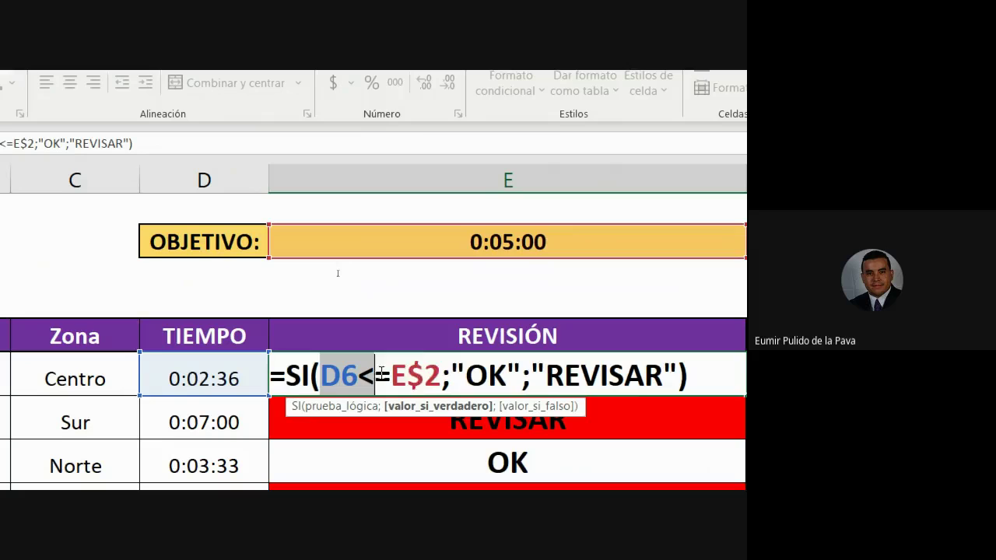
click(565, 375)
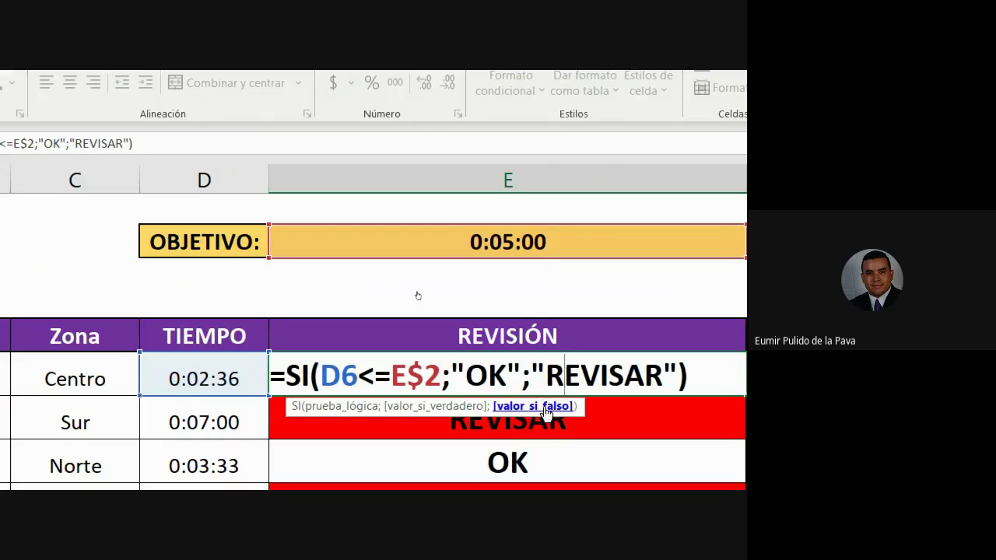
drag(545, 377, 663, 377)
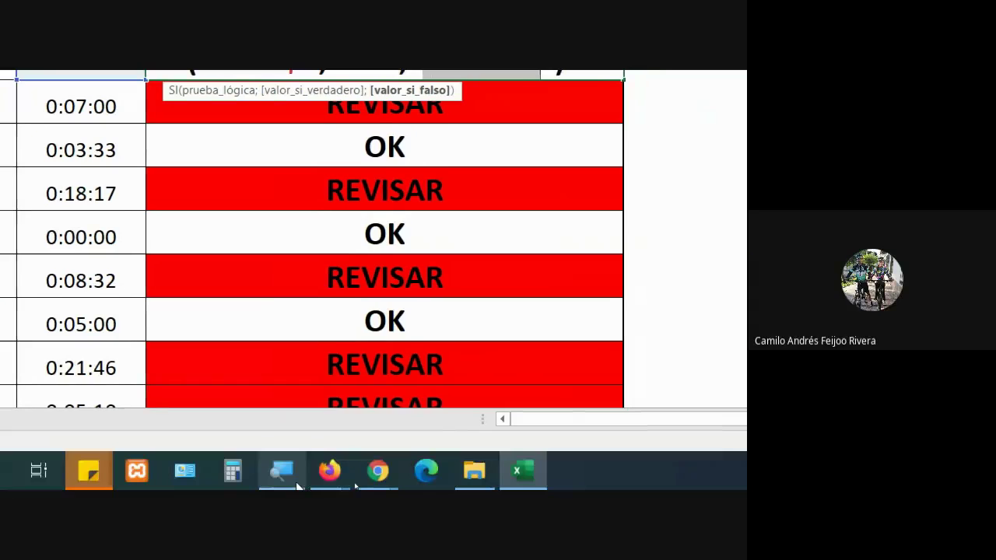
click(280, 470)
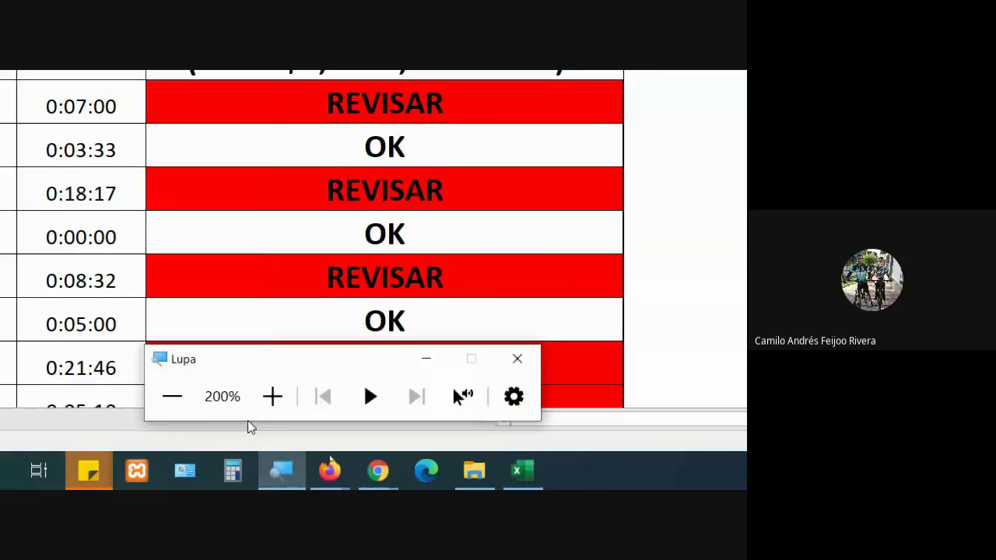
click(184, 401)
mouse_move(377, 470)
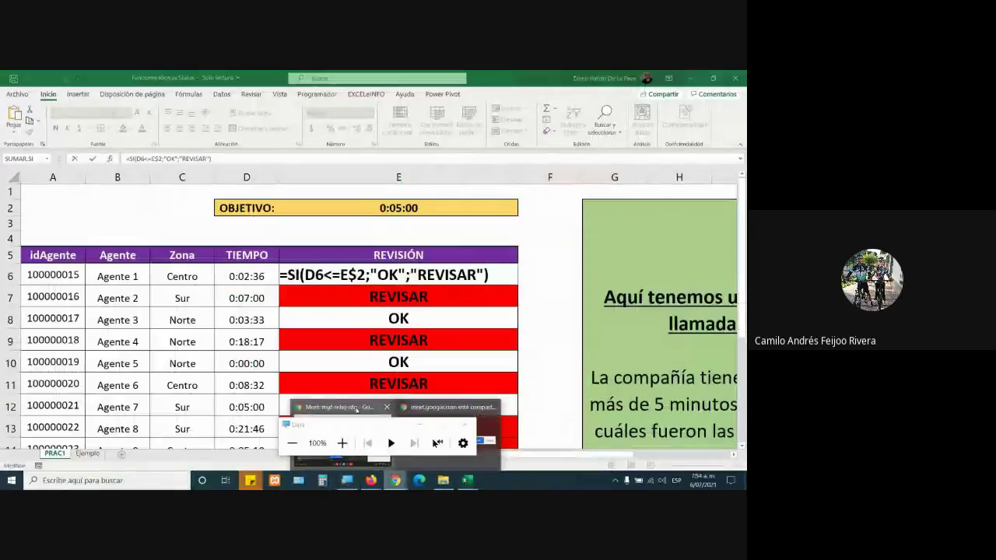
click(355, 406)
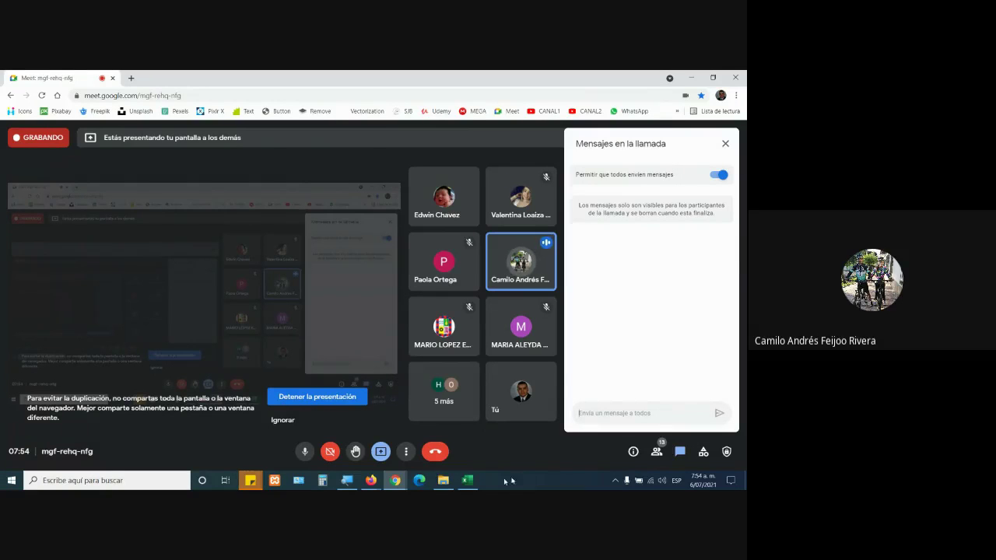
click(469, 481)
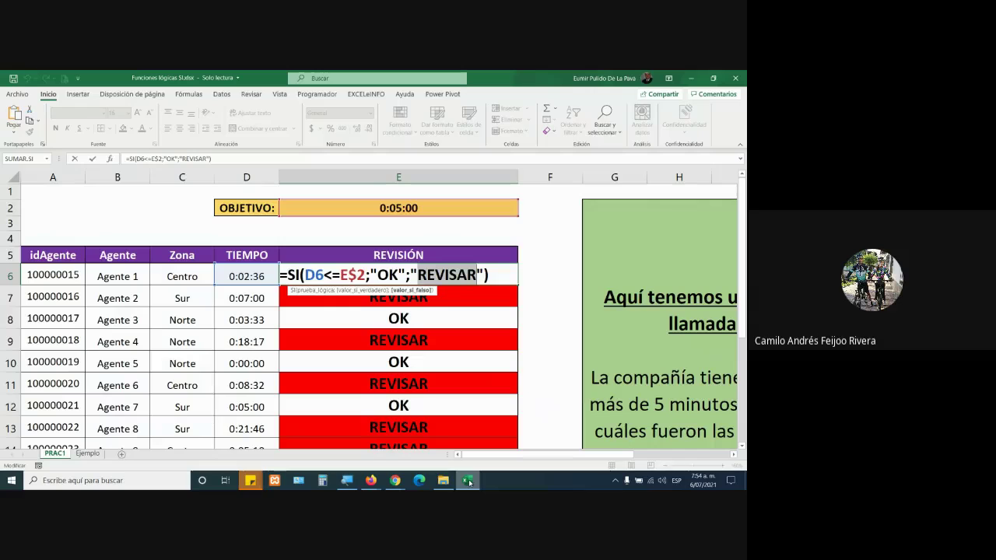
- Cycle E6's E$2 reference with F4 to relative E2 and confirm the formula
click(362, 275)
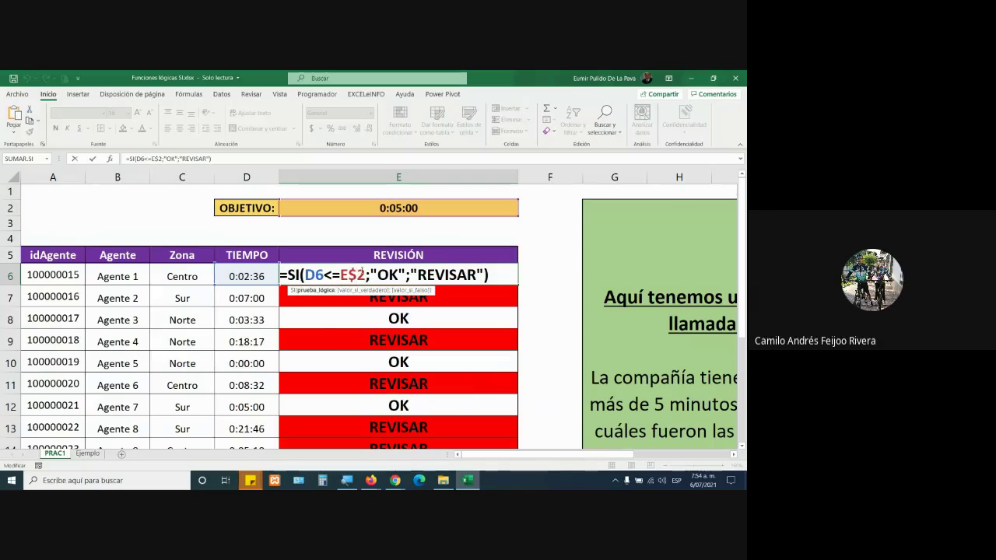
drag(340, 275, 366, 274)
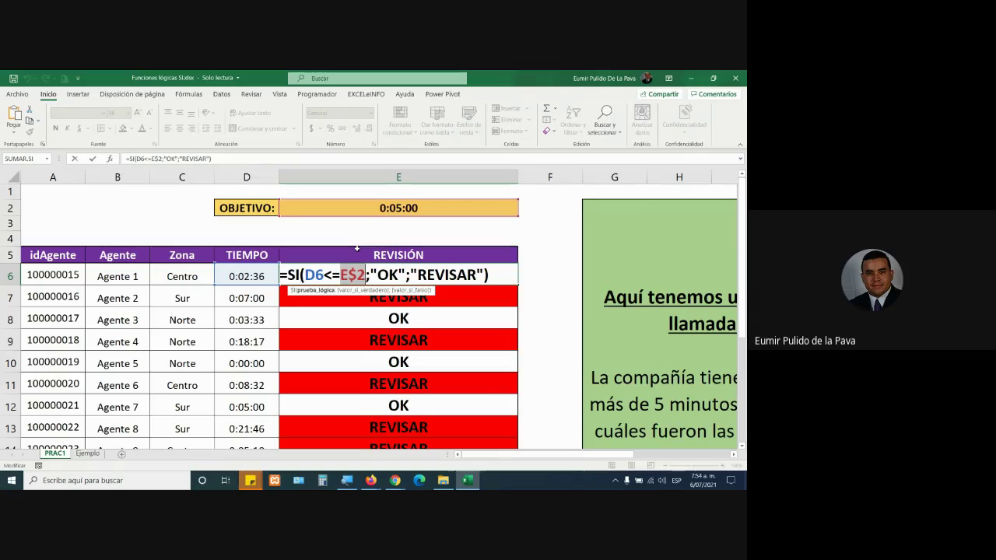
key(F4)
key(F4)
key(F4)
key(F4)
key(F4)
key(F4)
key(F4)
key(F4)
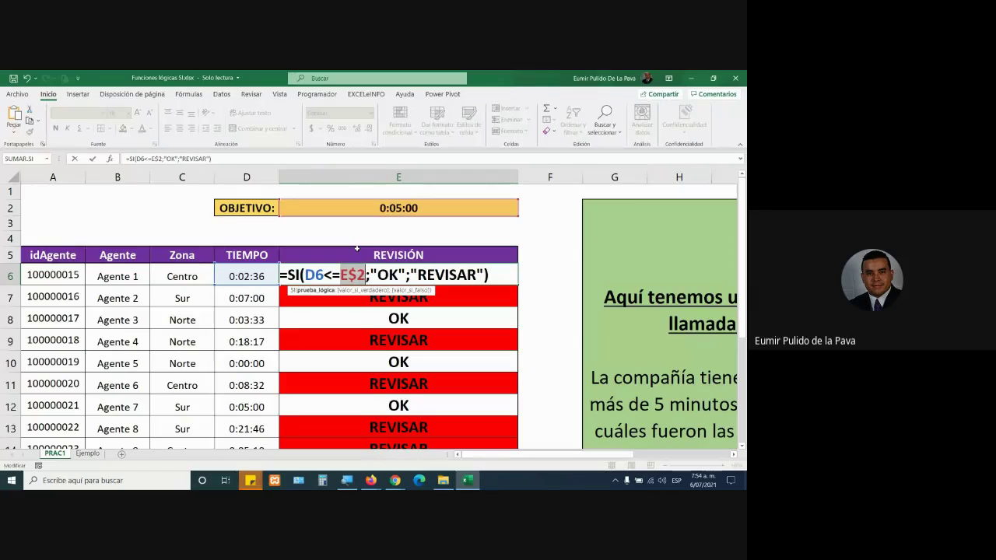
key(F4)
key(F4)
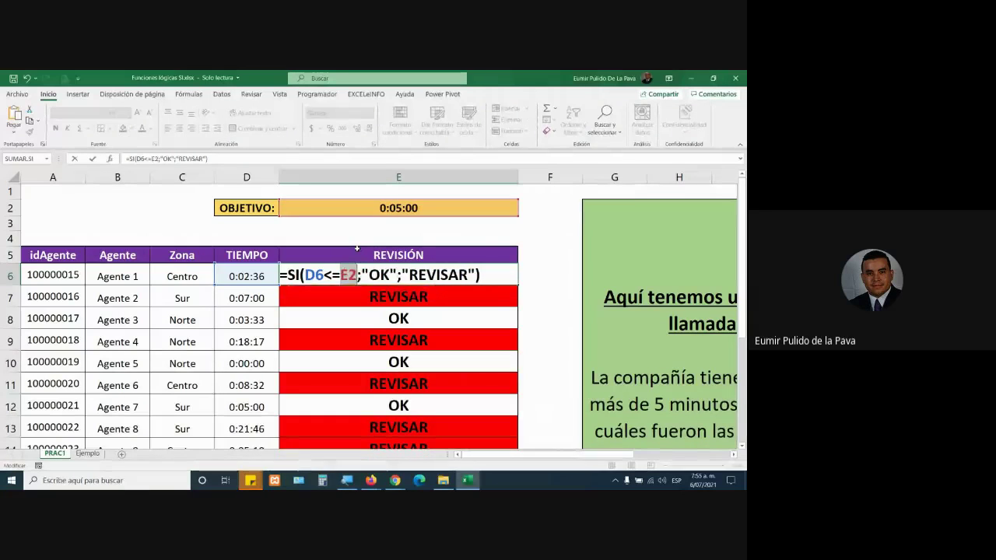
key(Return)
click(356, 274)
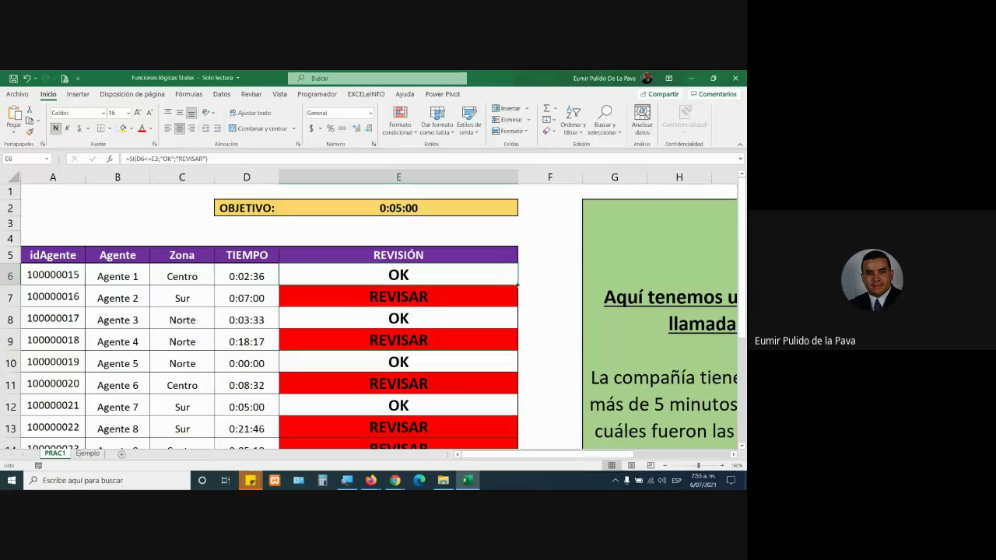
- Fill E6's formula down and compare E12's shifted E8 reference with E6's
drag(516, 285, 500, 442)
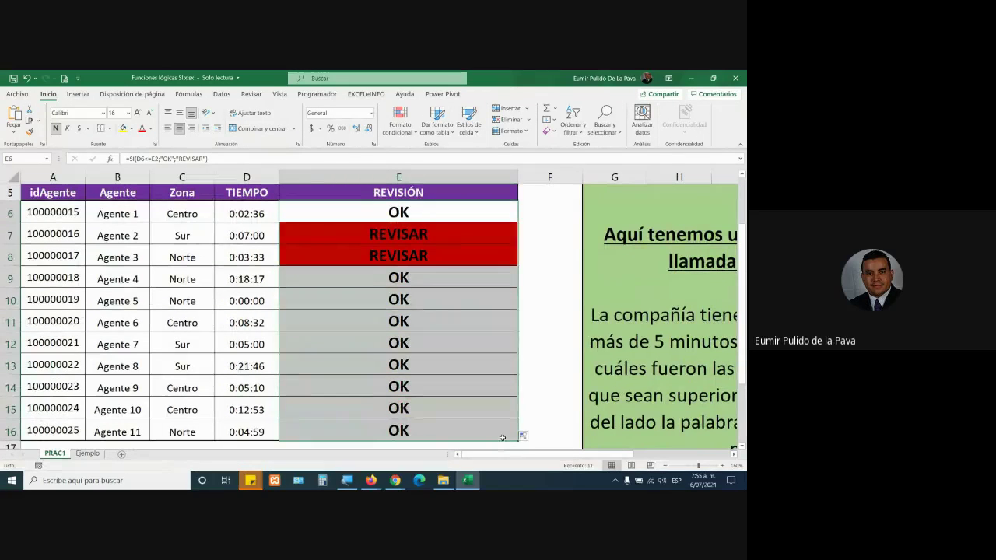
click(446, 342)
double_click(446, 342)
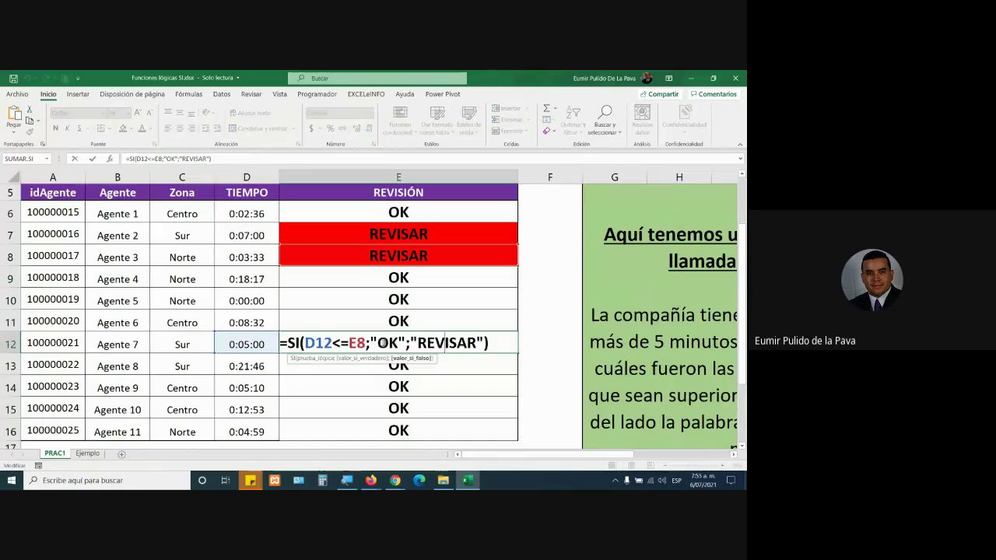
click(354, 343)
double_click(356, 342)
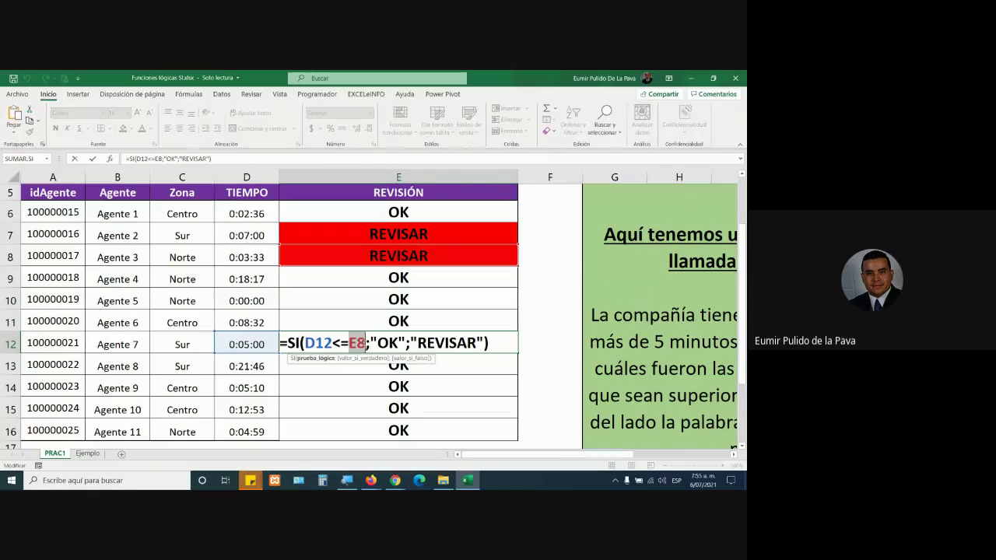
scroll(455, 256, up, 2)
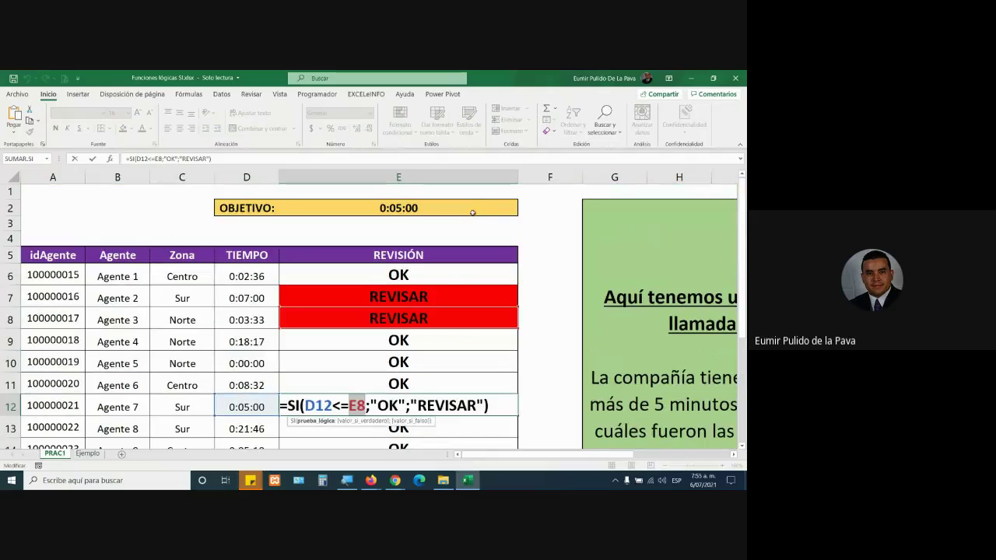
key(Escape)
double_click(398, 274)
double_click(347, 275)
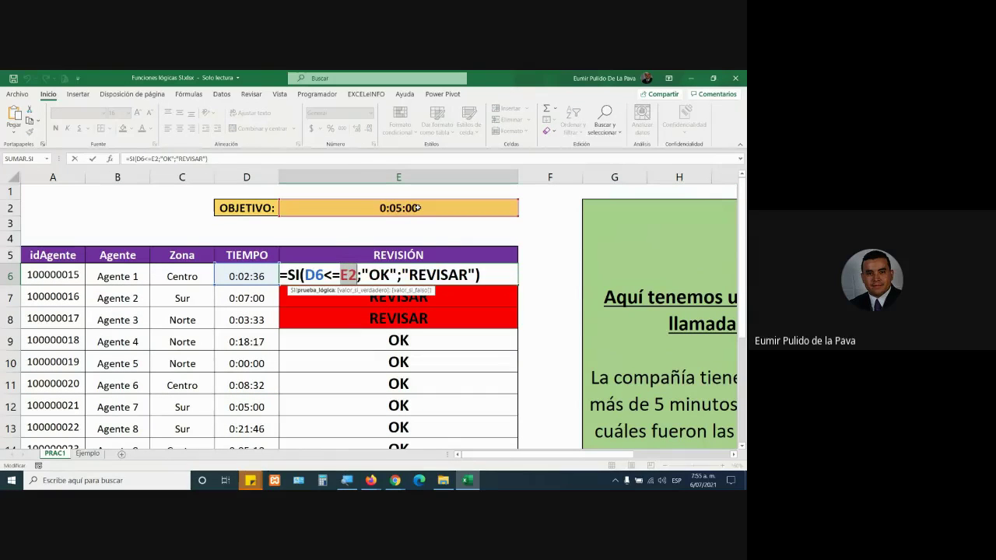
key(Escape)
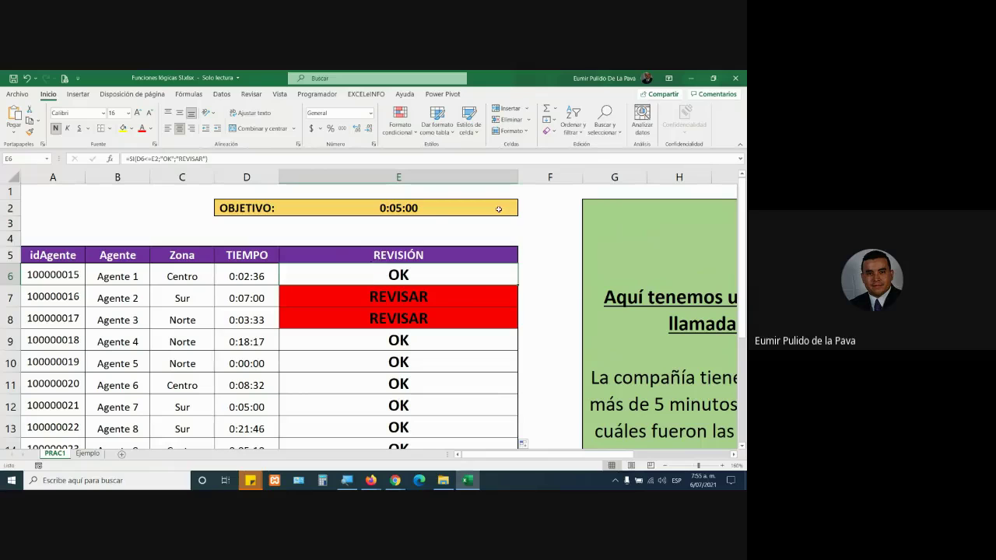
- Inspect the copied formulas in E7 through E10 against E6's original references
double_click(371, 294)
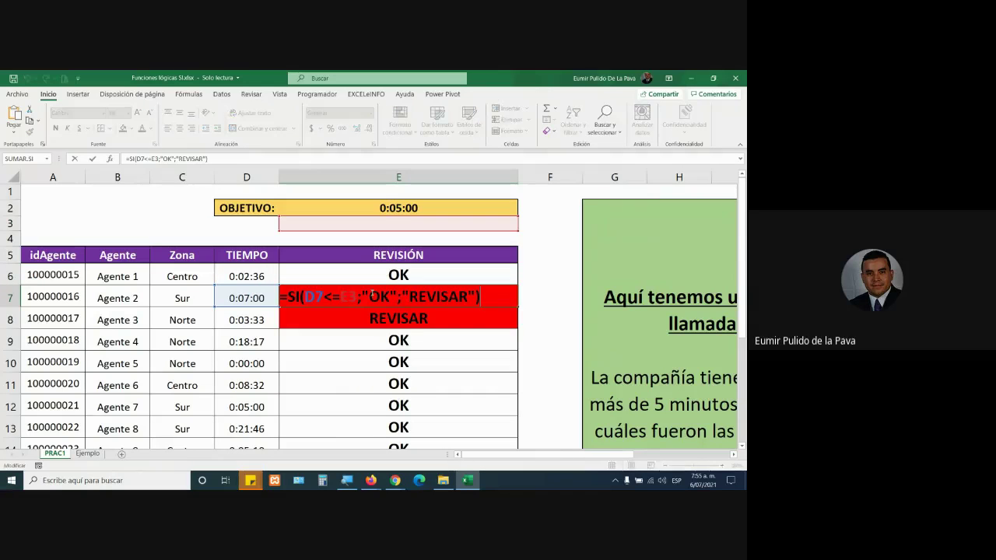
double_click(352, 296)
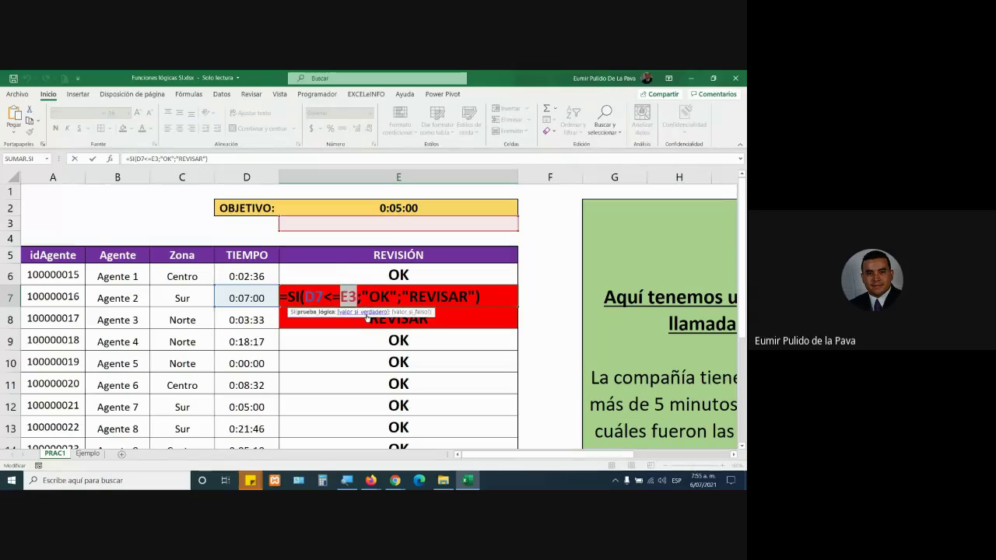
key(Escape)
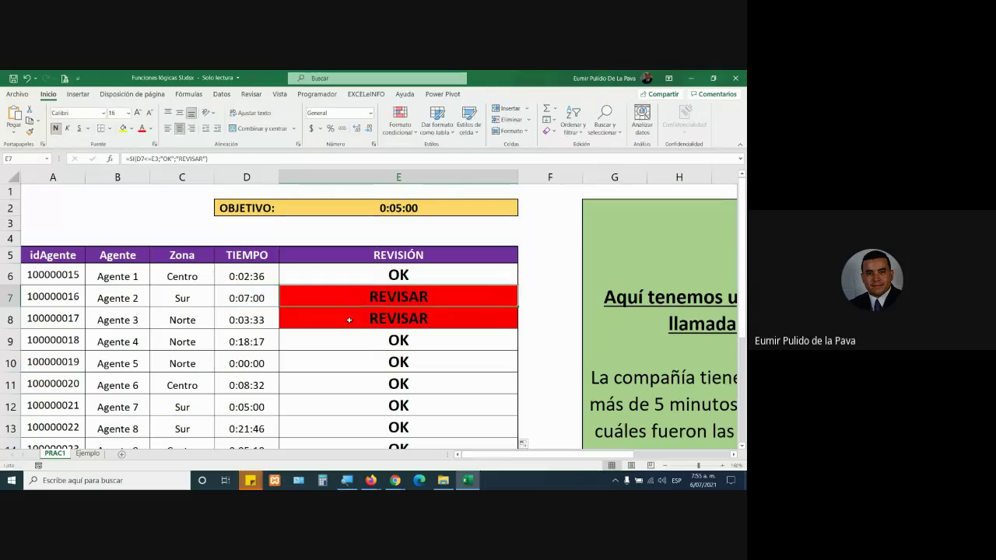
double_click(350, 319)
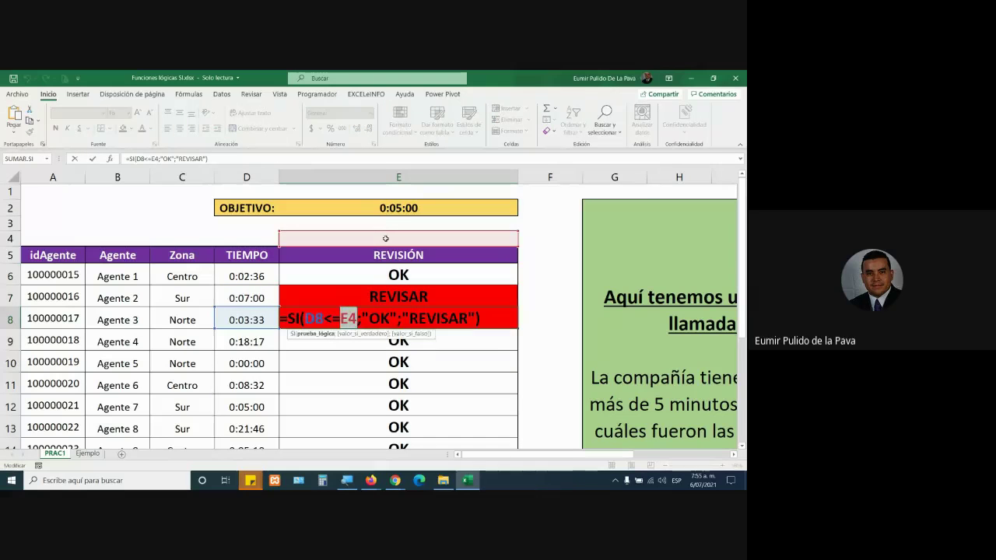
key(Escape)
double_click(348, 343)
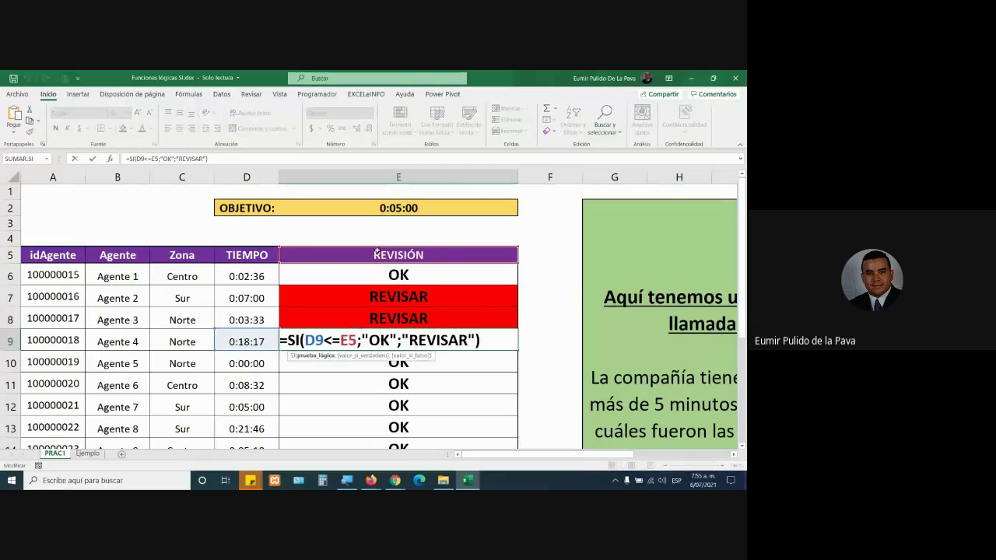
key(Escape)
double_click(350, 354)
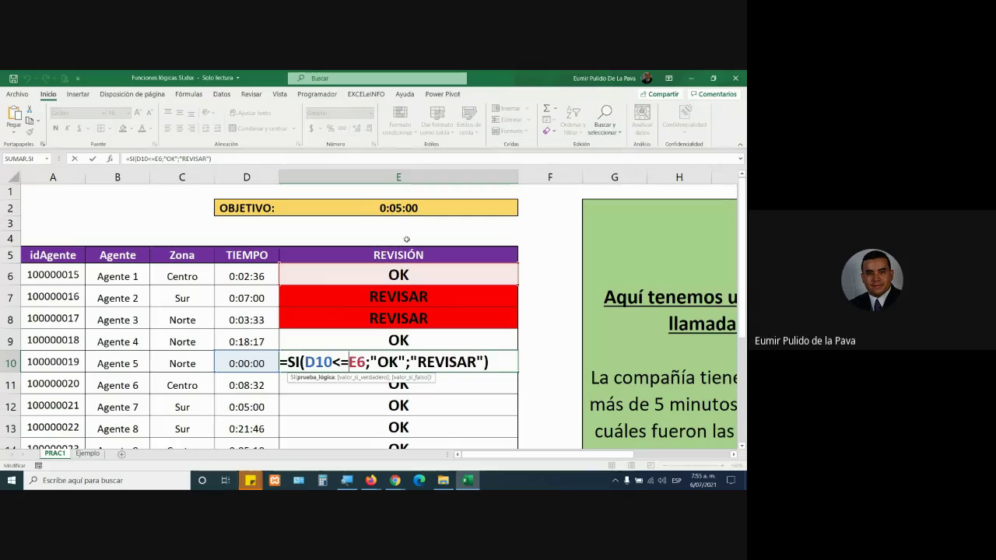
key(Escape)
double_click(399, 275)
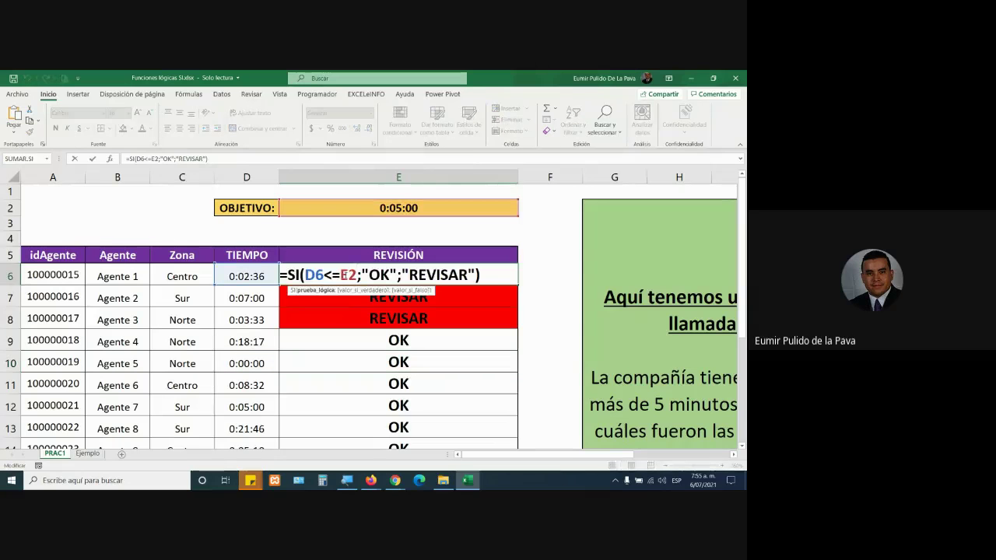
key(Escape)
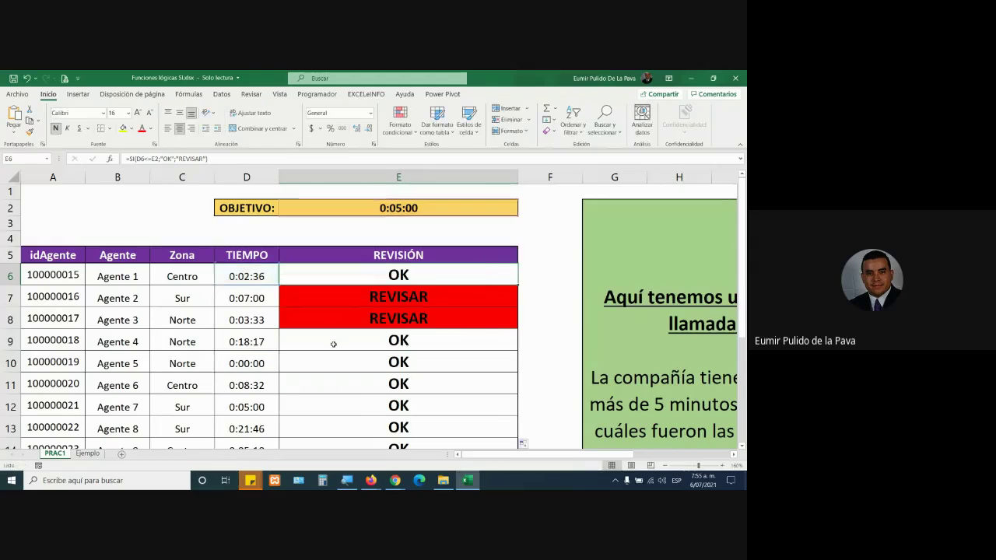
- Show E16 referencing E12, then make E6's objective reference absolute as $E$2
scroll(333, 344, down, 2)
scroll(363, 407, down, 1)
double_click(358, 327)
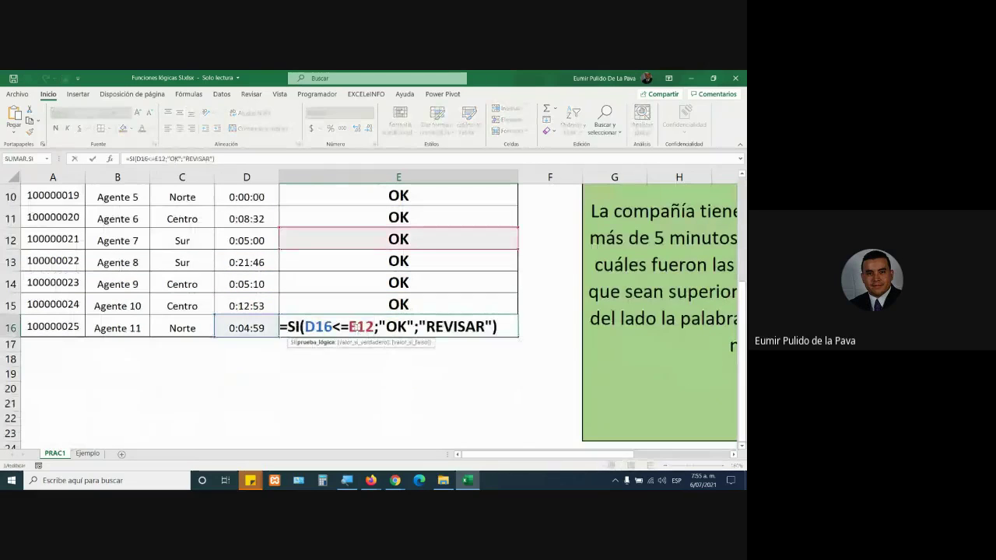
double_click(359, 327)
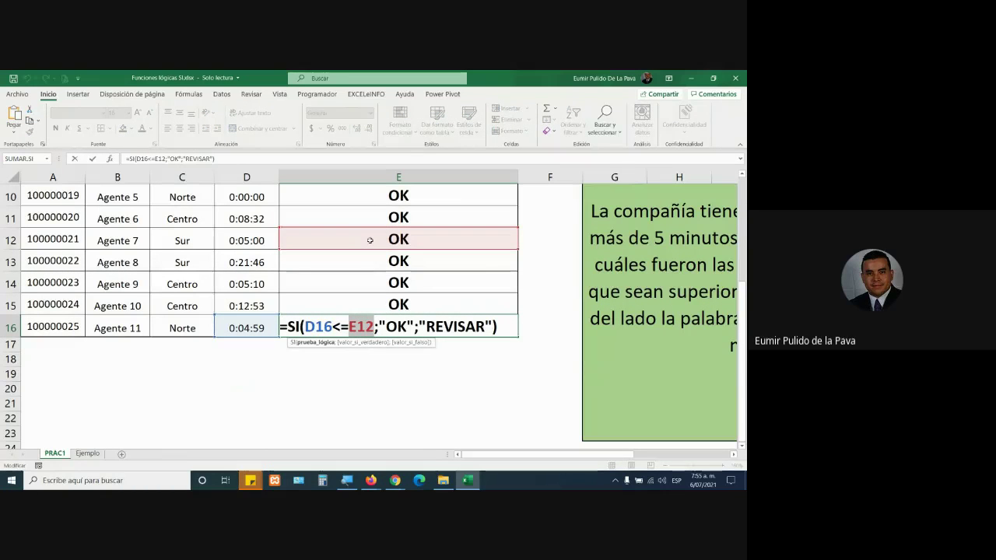
key(Escape)
scroll(371, 240, up, 2)
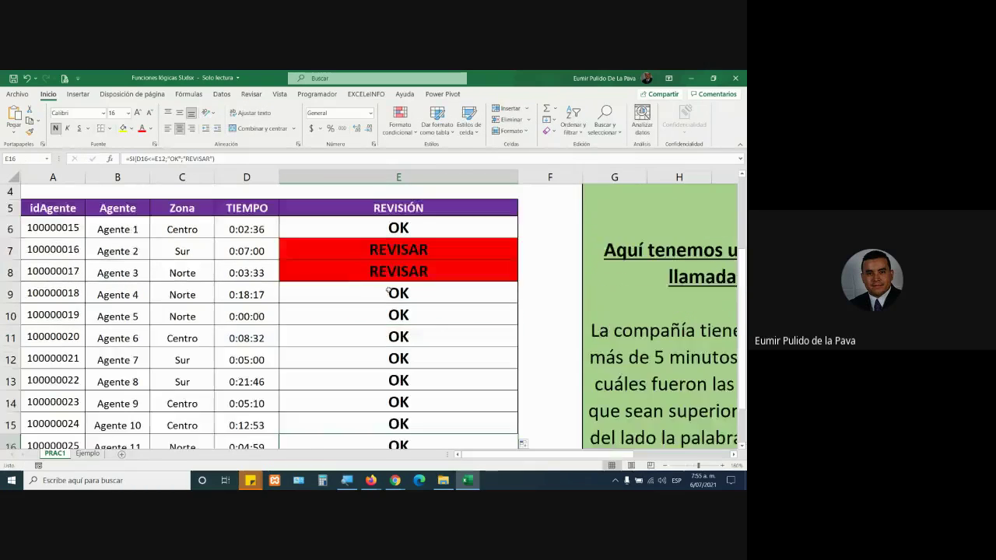
scroll(350, 265, up, 1)
click(342, 277)
double_click(335, 275)
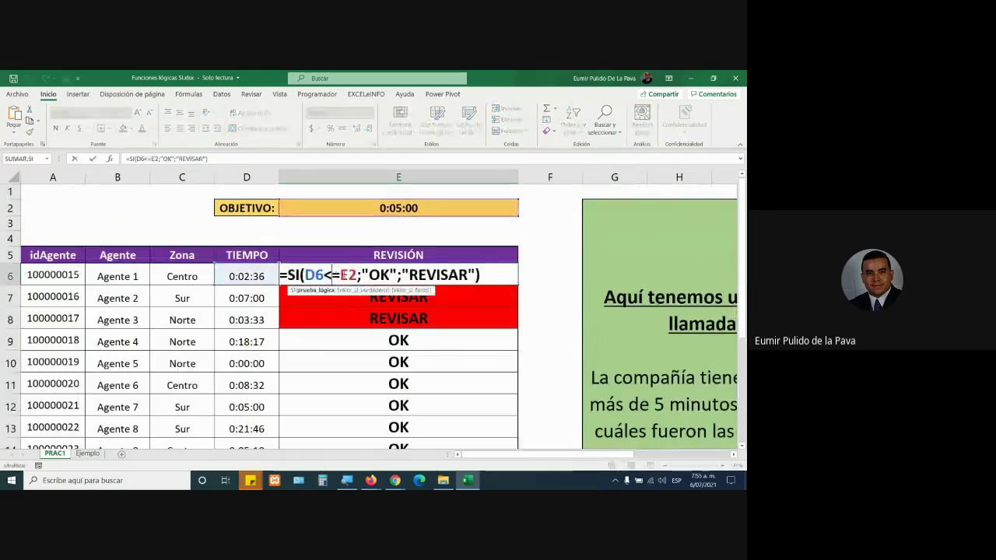
key(F4)
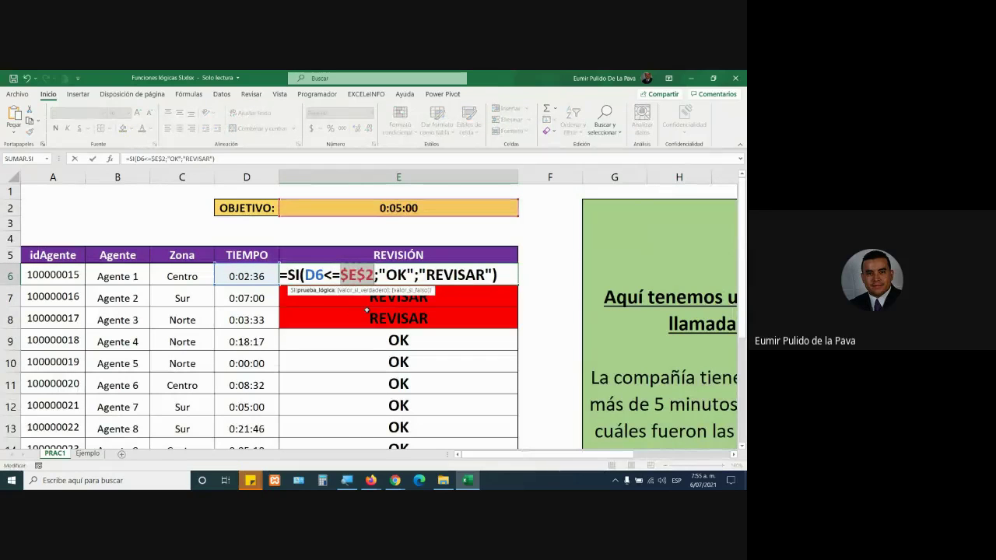
- Change E6's $E$2 to E$2 so only the objective's row is locked
key(F4)
key(Right)
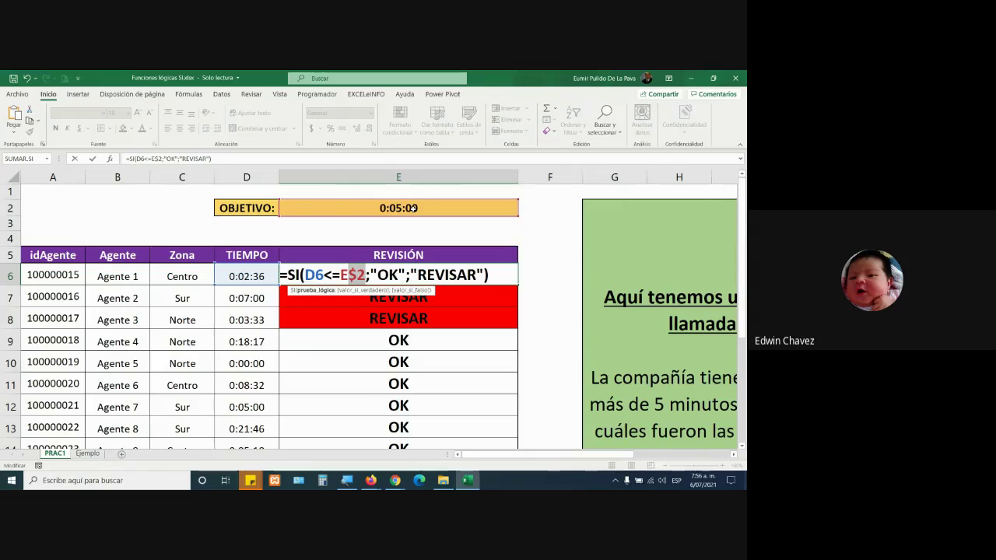
key(Return)
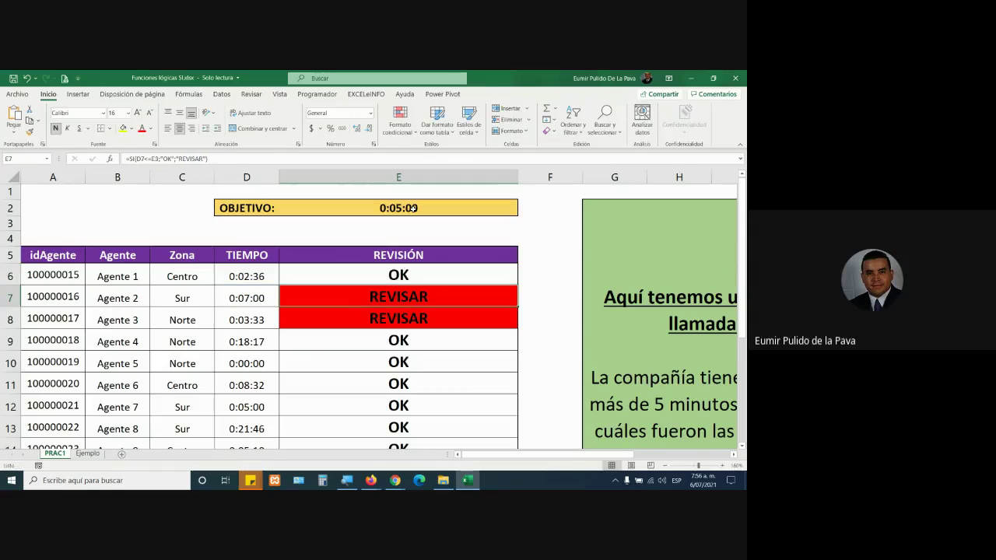
double_click(380, 342)
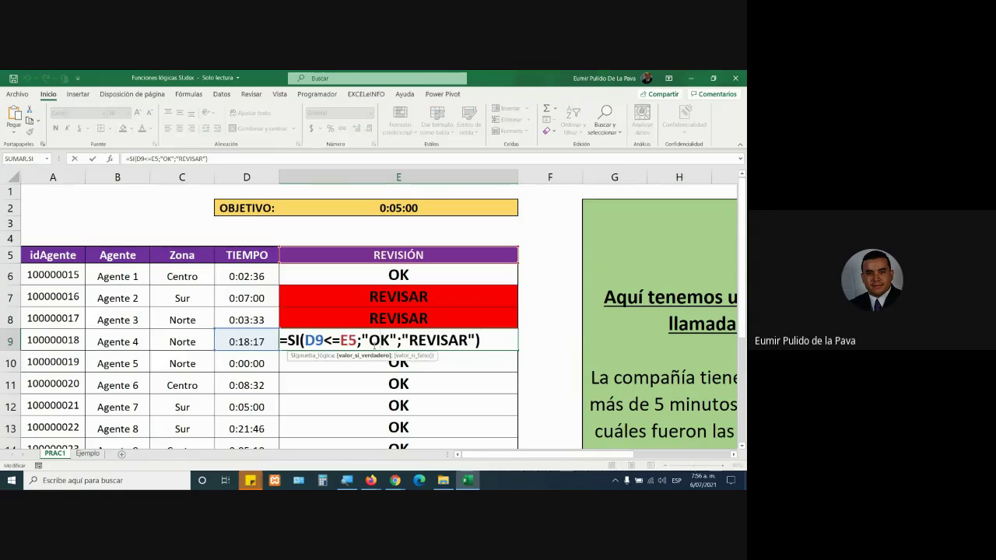
key(Return)
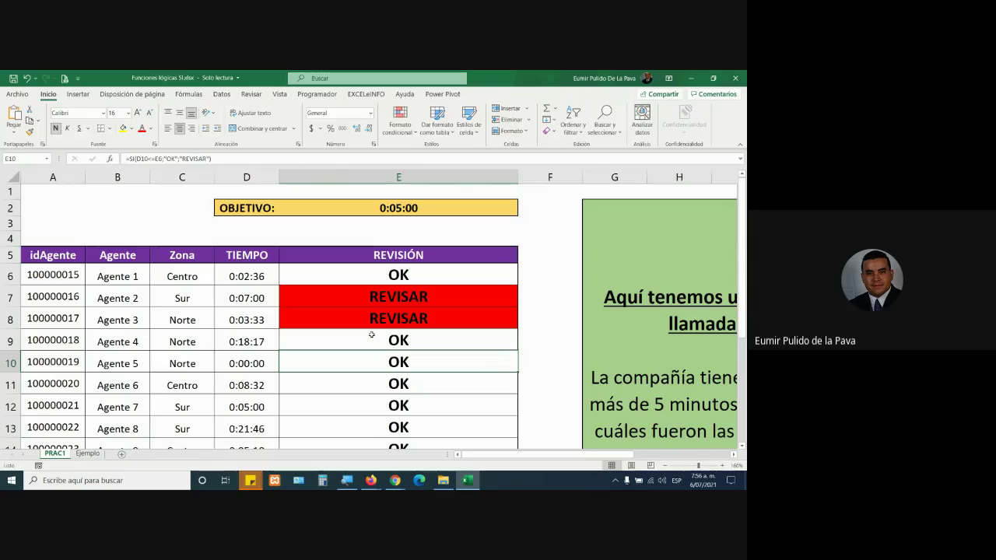
double_click(375, 387)
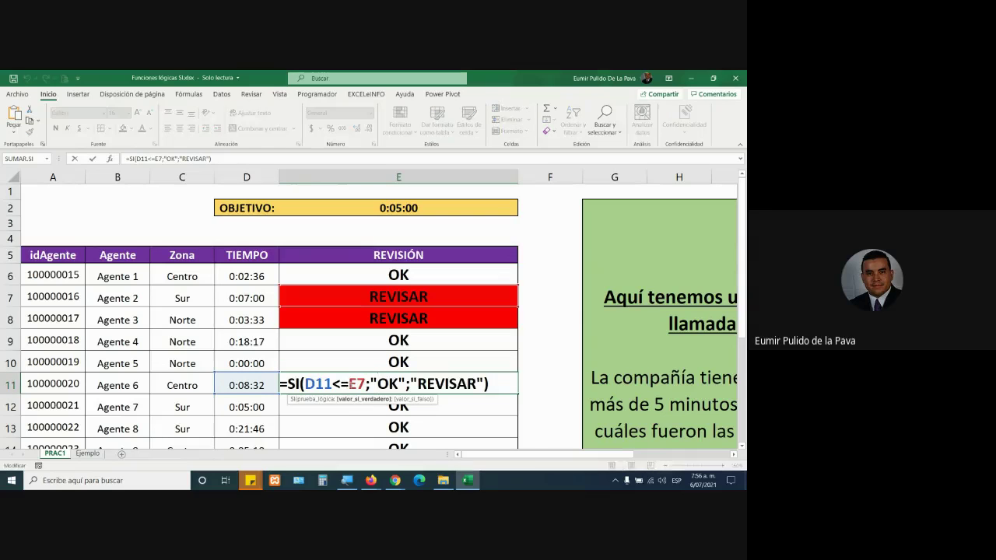
double_click(356, 383)
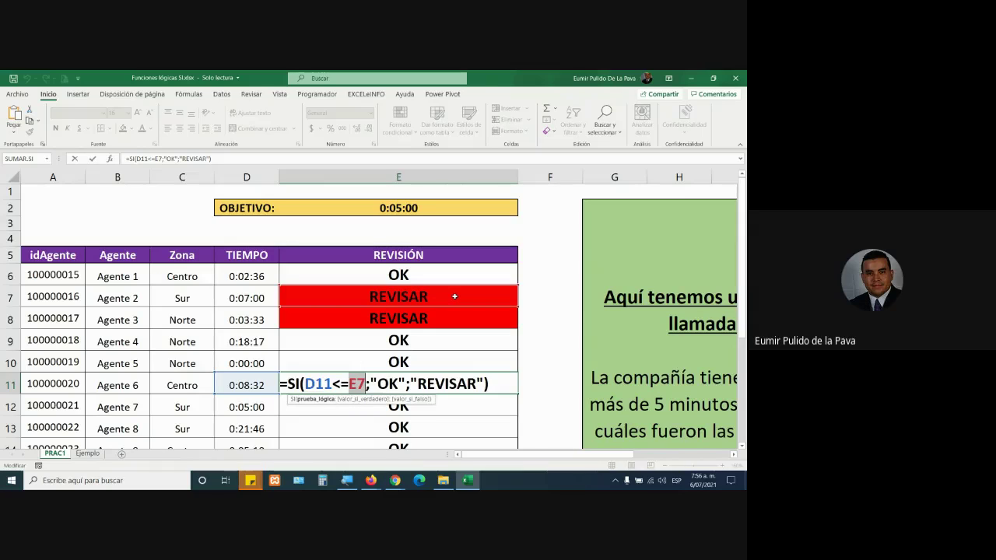
key(ctrl+Return)
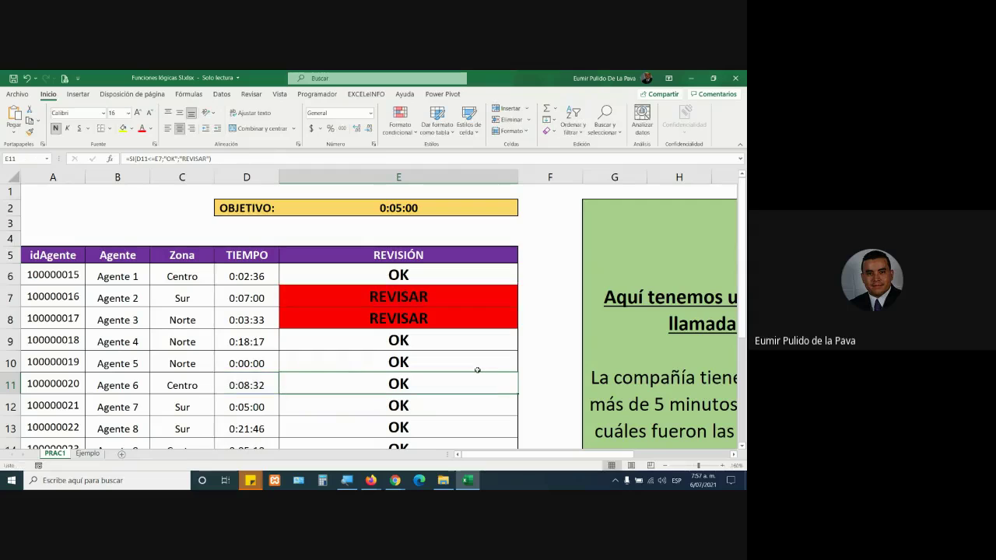
scroll(467, 385, down, 1)
scroll(462, 399, down, 2)
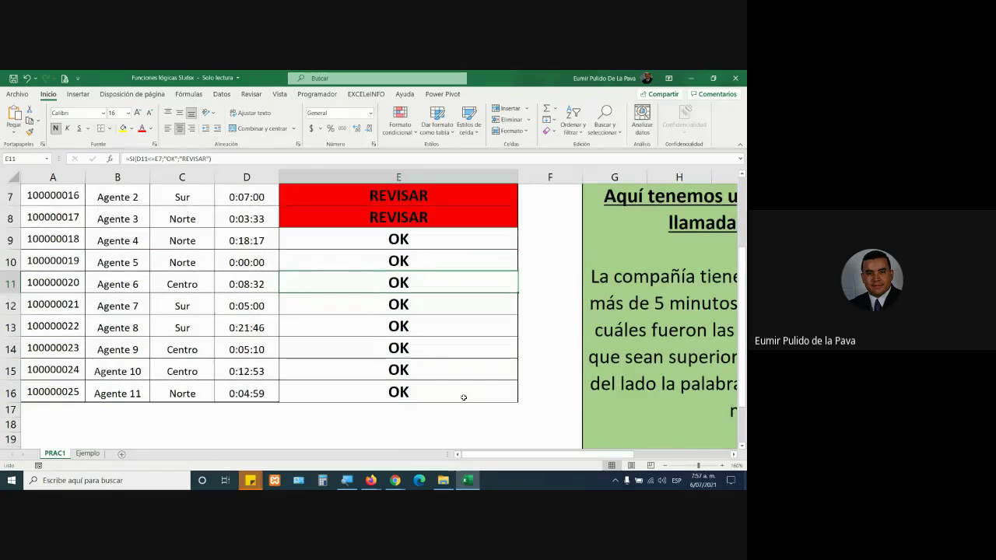
scroll(463, 397, up, 1)
scroll(443, 365, up, 2)
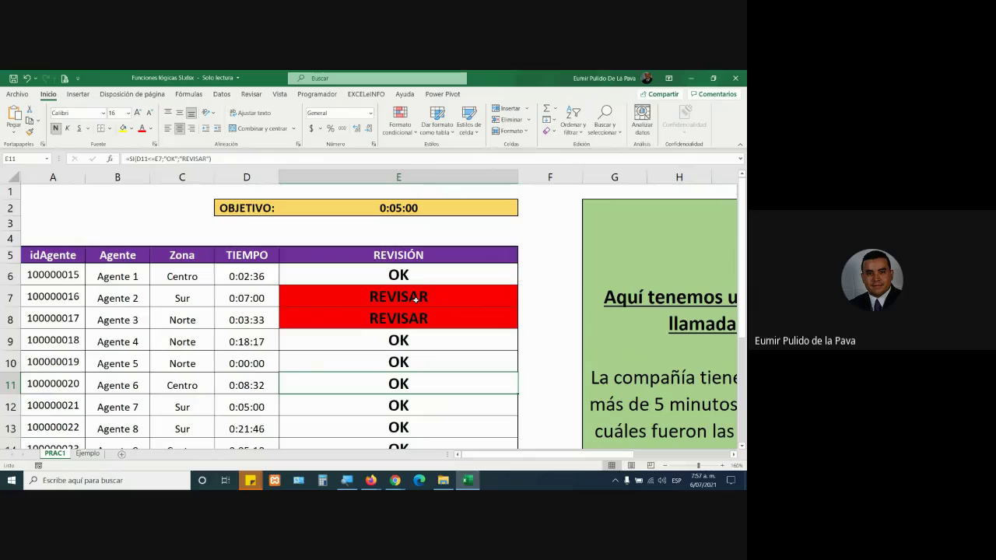
- Overwrite E9 with CARLOS and inspect the formulas in E16 and E14
click(405, 340)
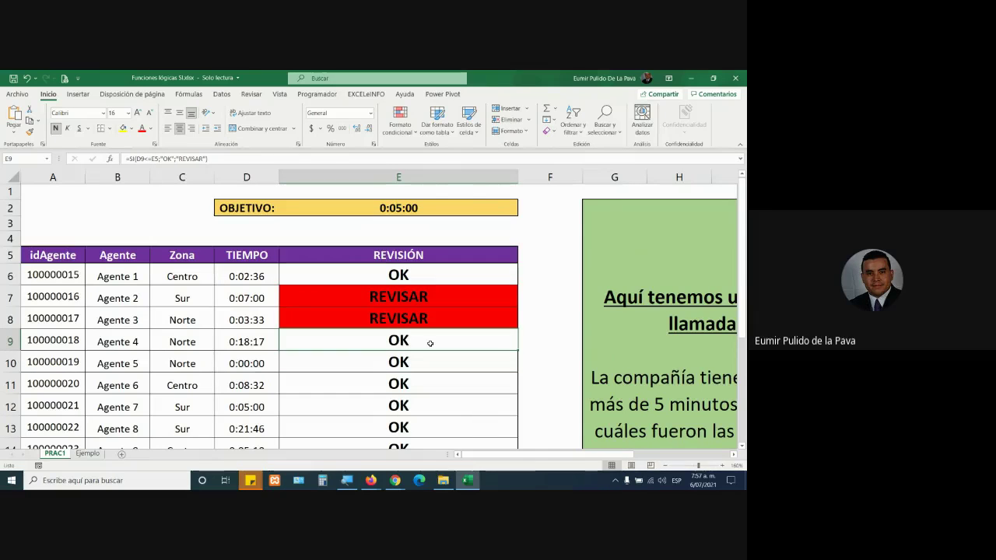
text(CARLOS)
key(Return)
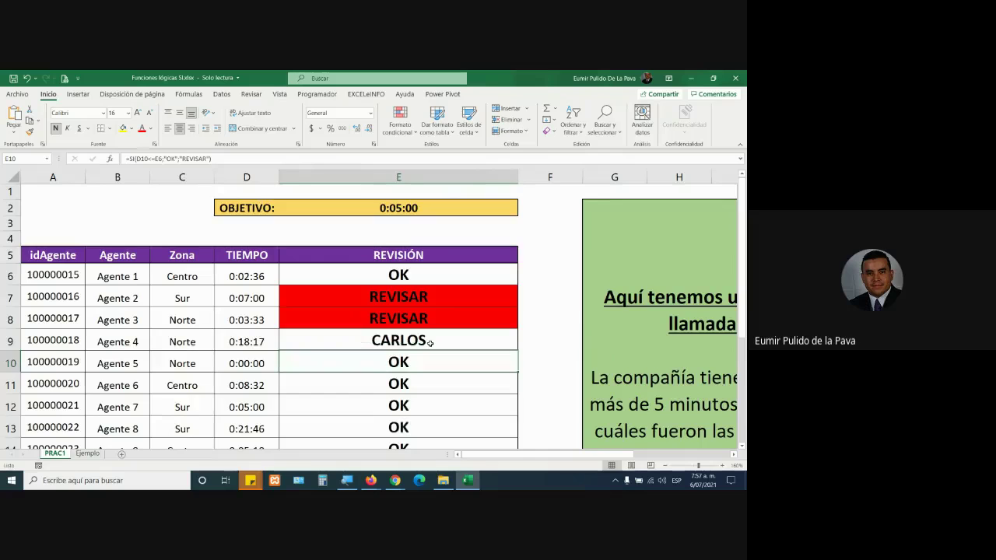
scroll(429, 343, down, 2)
double_click(368, 400)
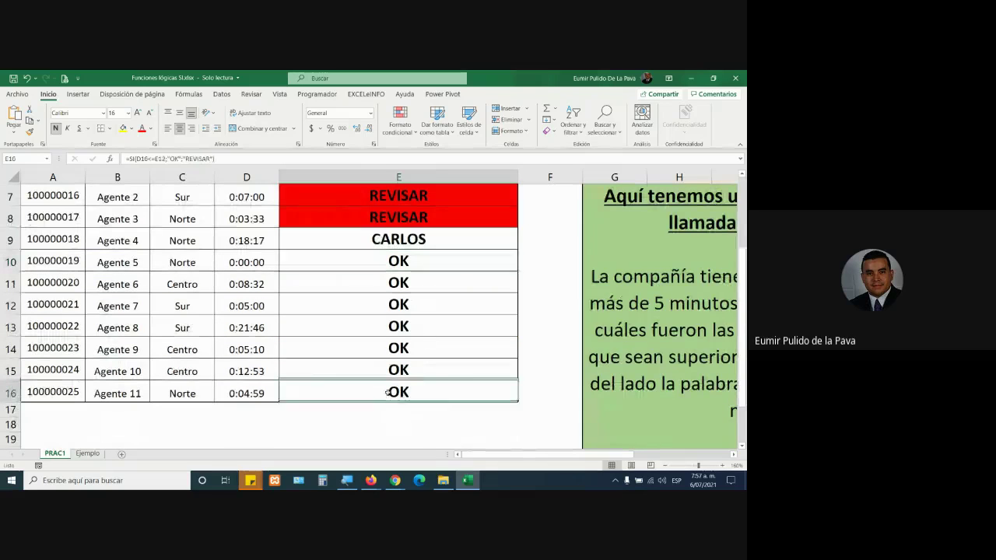
key(Escape)
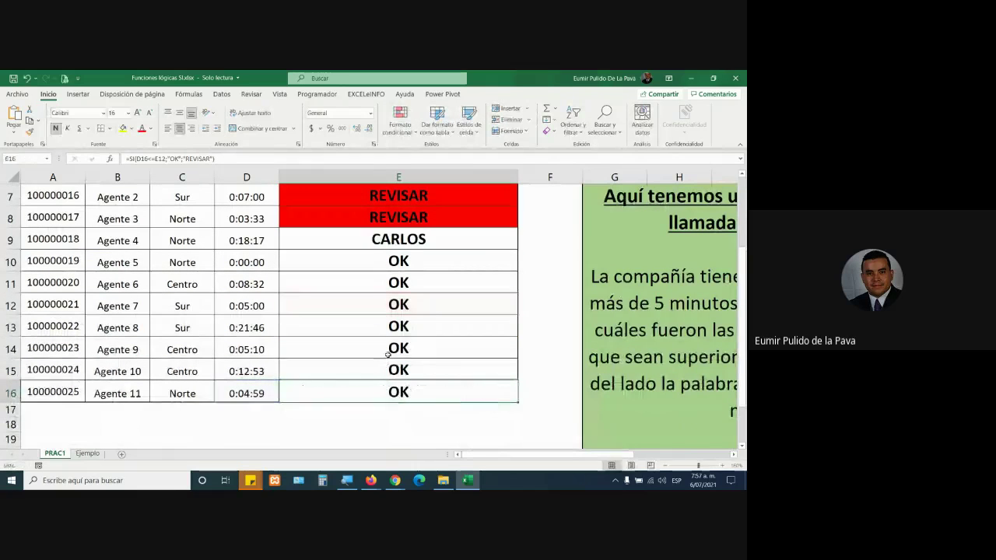
double_click(389, 349)
key(Escape)
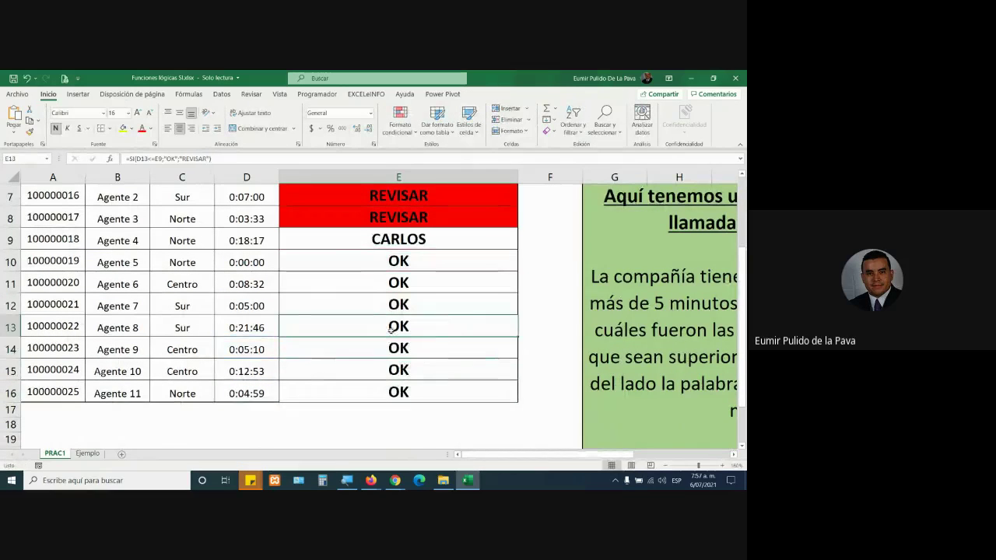
- Walk through E13's formula, marking D13, the <= operator, SI and the D13<=E9 test
double_click(388, 326)
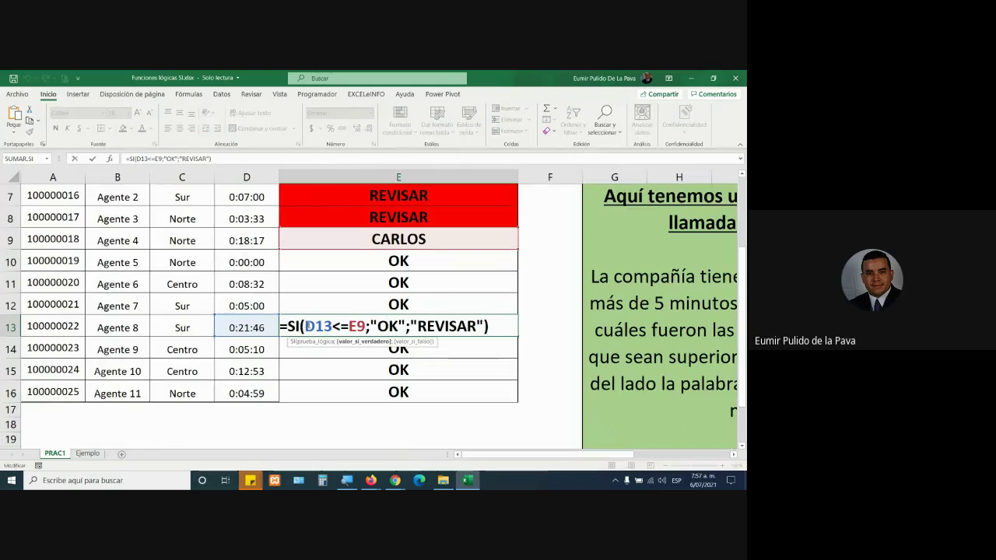
double_click(318, 327)
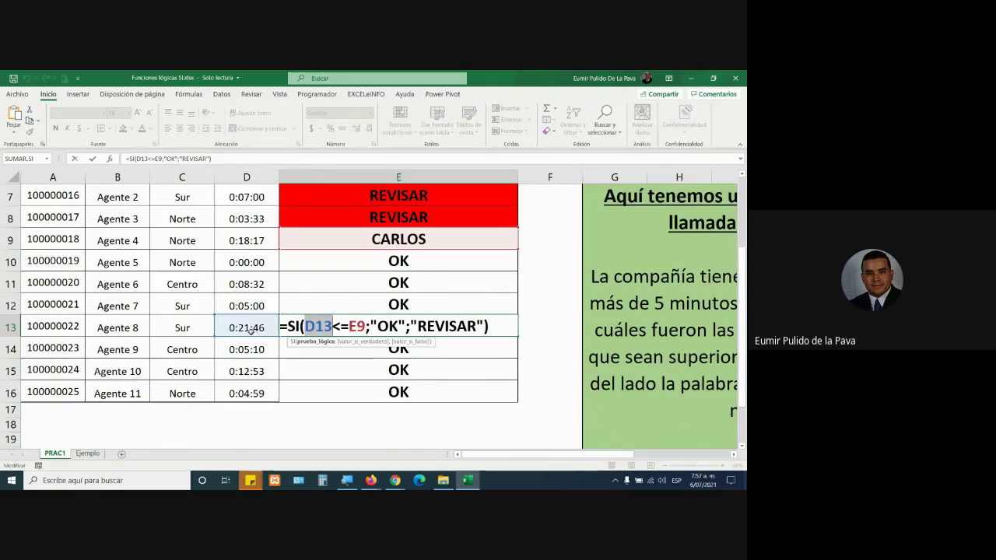
double_click(344, 327)
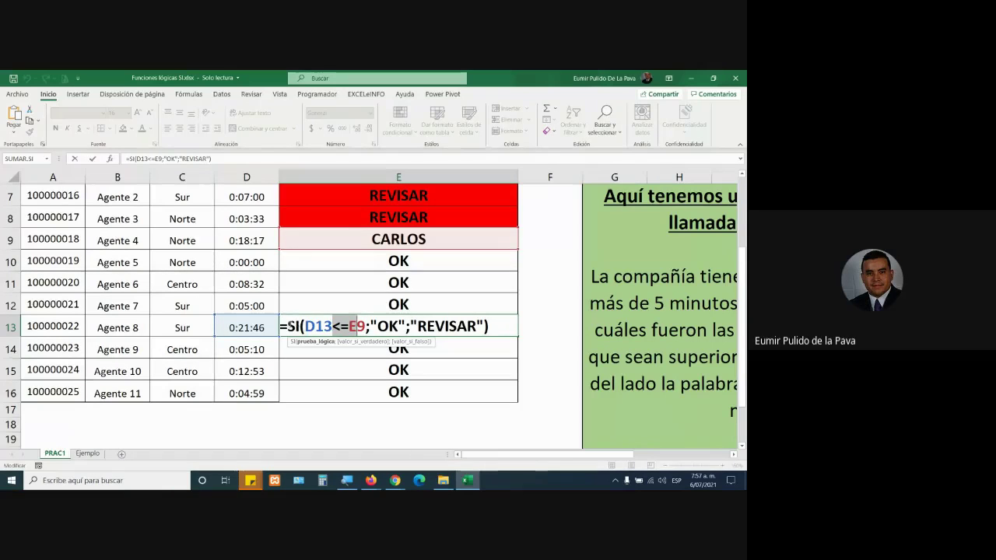
double_click(303, 327)
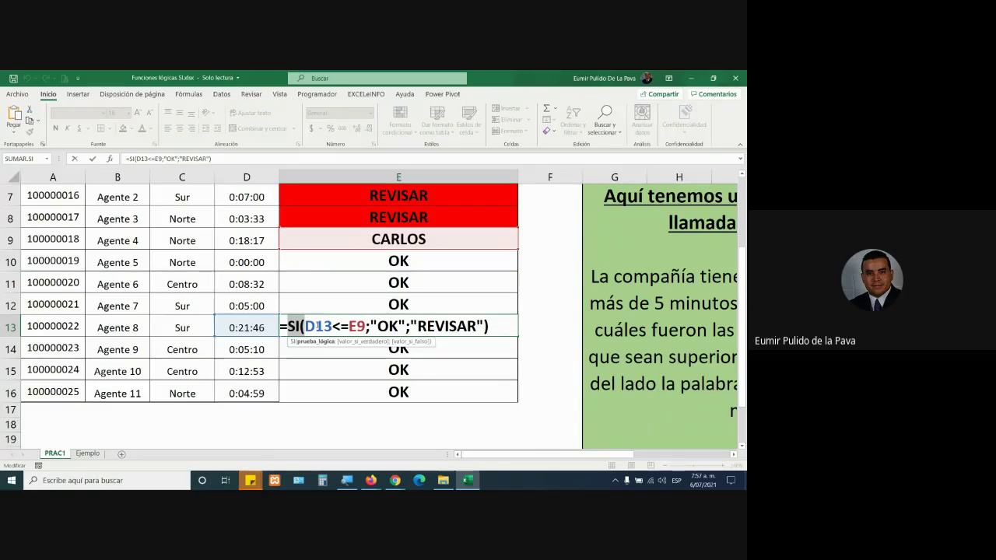
drag(305, 326, 362, 326)
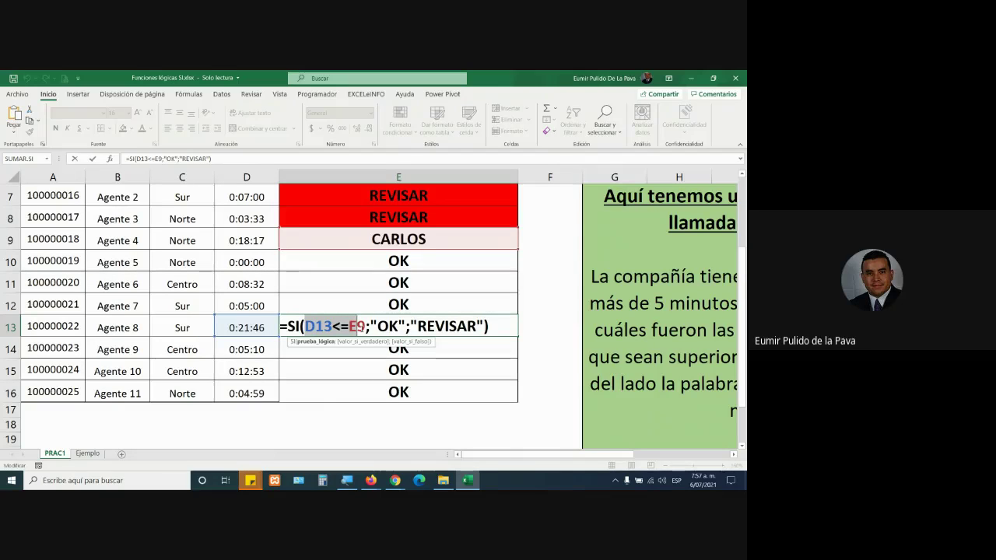
key(Escape)
double_click(366, 326)
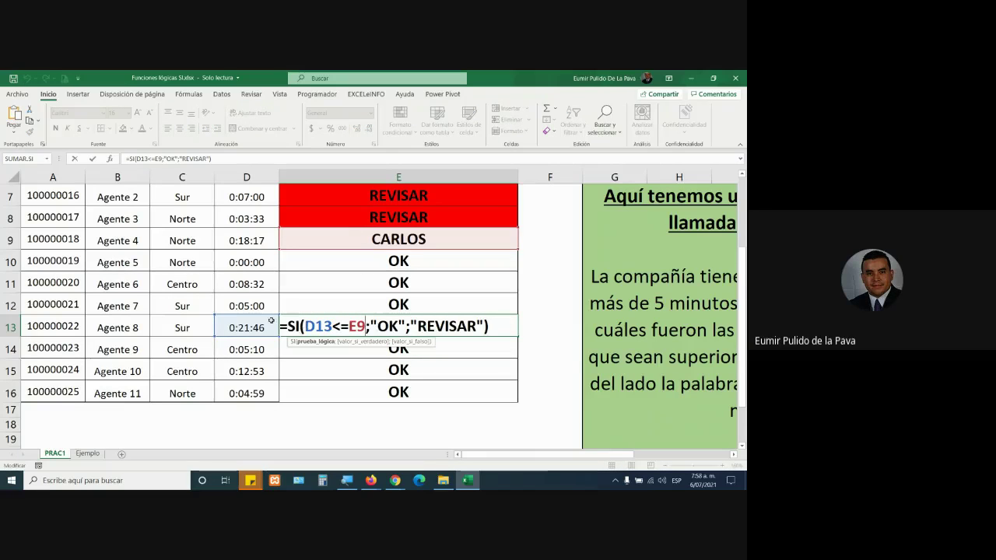
click(305, 325)
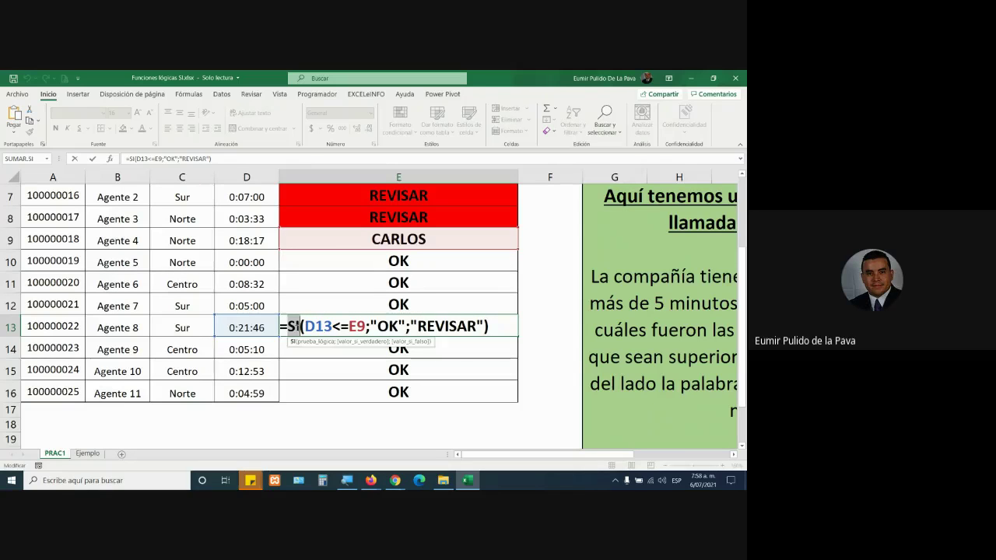
key(ctrl+Return)
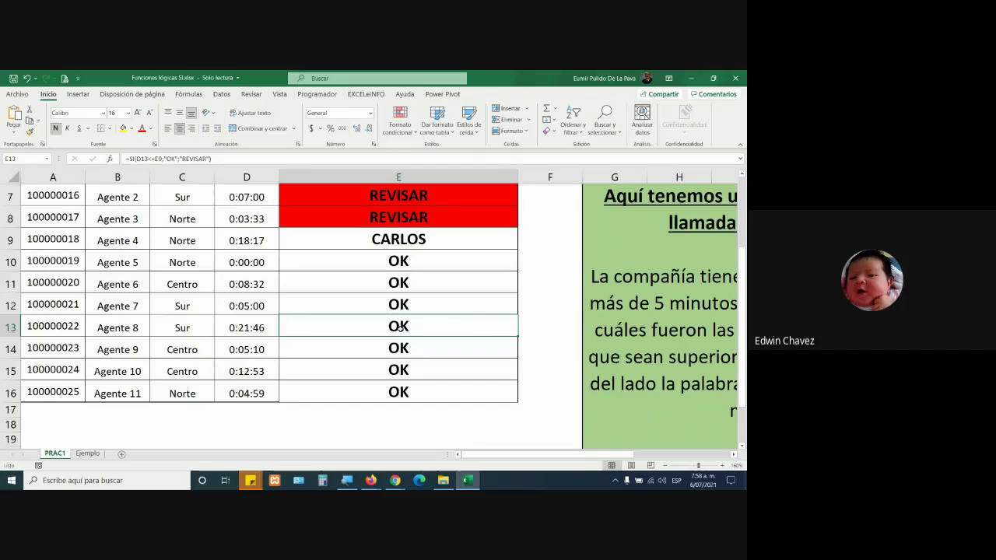
- Reduce E13's formula to =D13+E9, producing a #¡VALOR! error
double_click(399, 327)
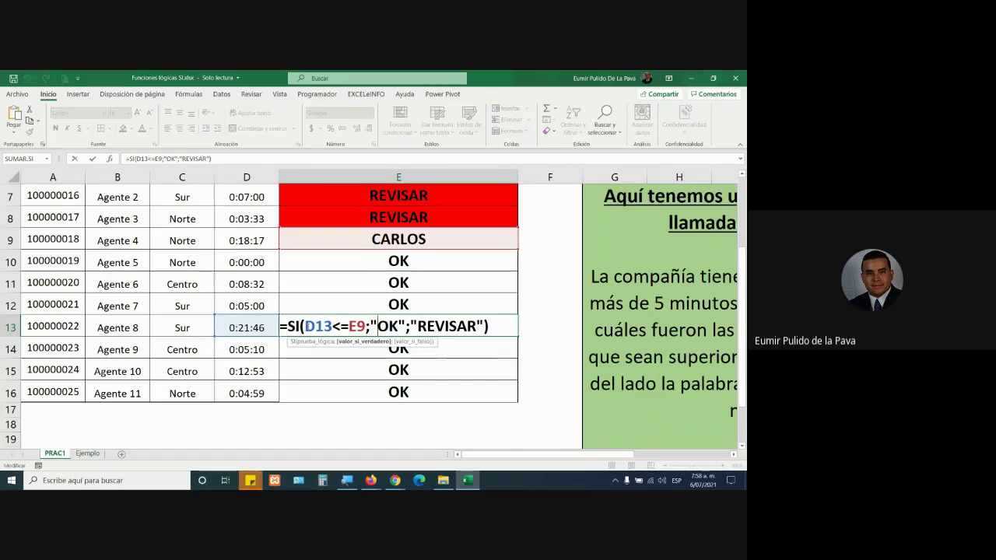
mouse_move(310, 325)
mouse_down()
mouse_move(284, 325)
mouse_move(459, 326)
mouse_up()
key(Delete)
text(+)
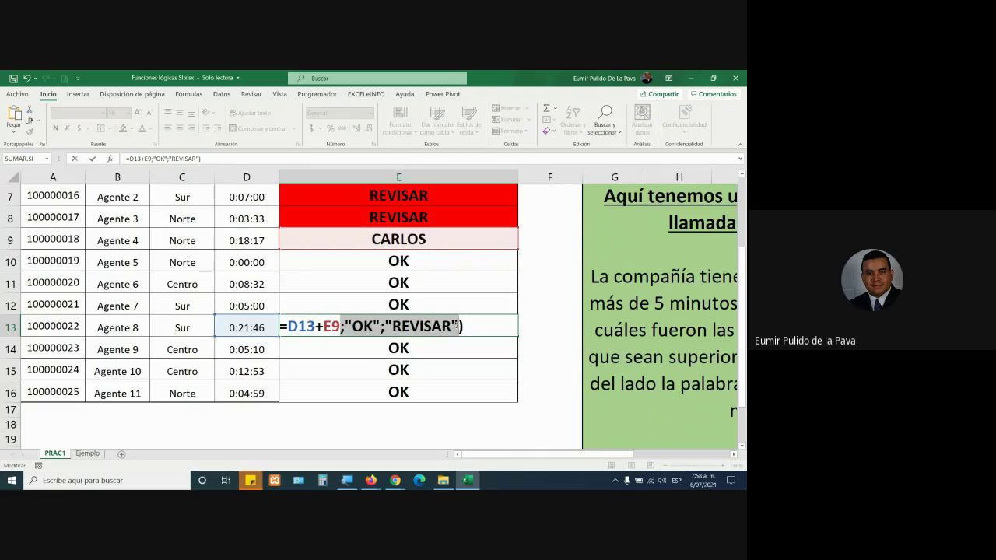
key(Delete)
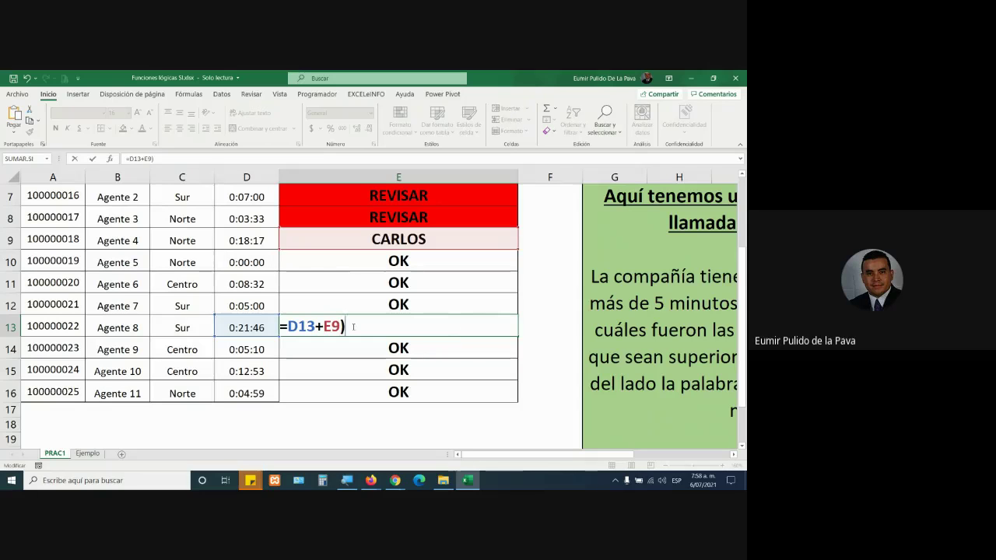
key(Return)
click(398, 333)
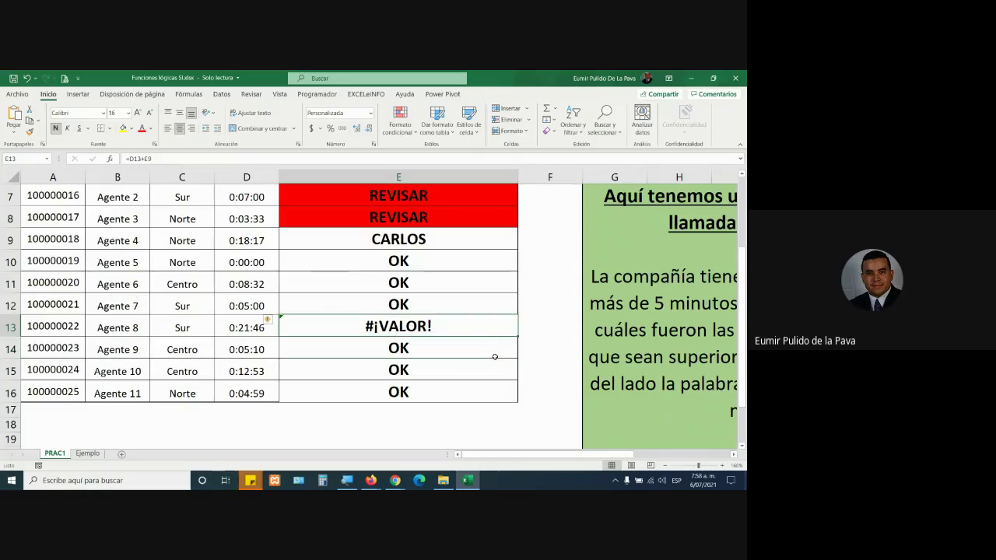
scroll(494, 357, up, 2)
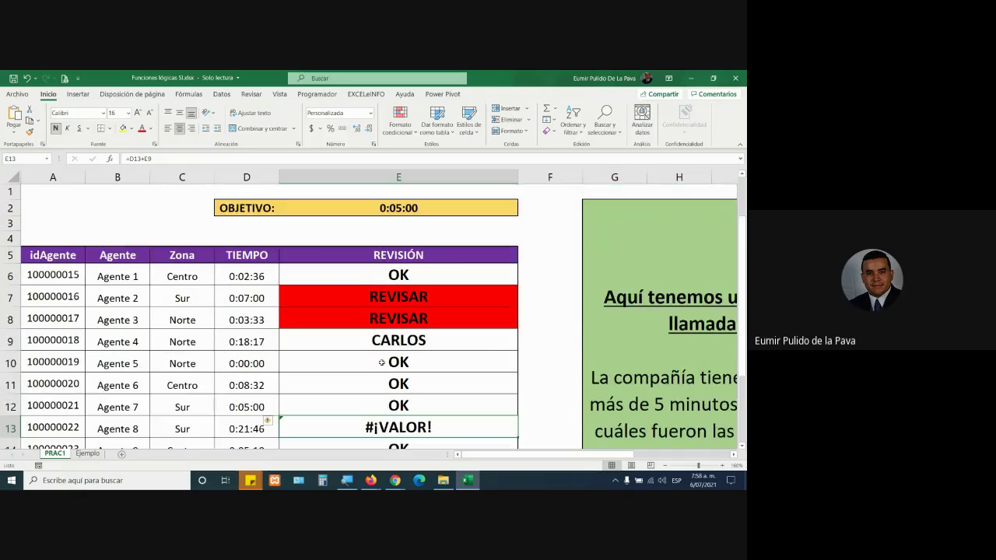
- Confirm E6's =SI(D6<=E$2;"OK";"REVISAR") and fill it down over CARLOS and #¡VALOR!
double_click(416, 275)
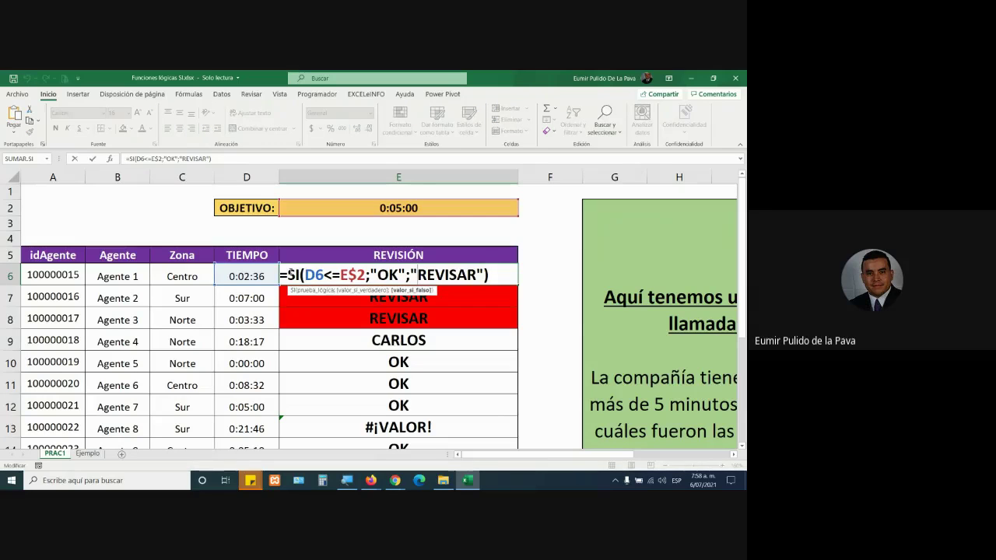
drag(287, 274, 300, 275)
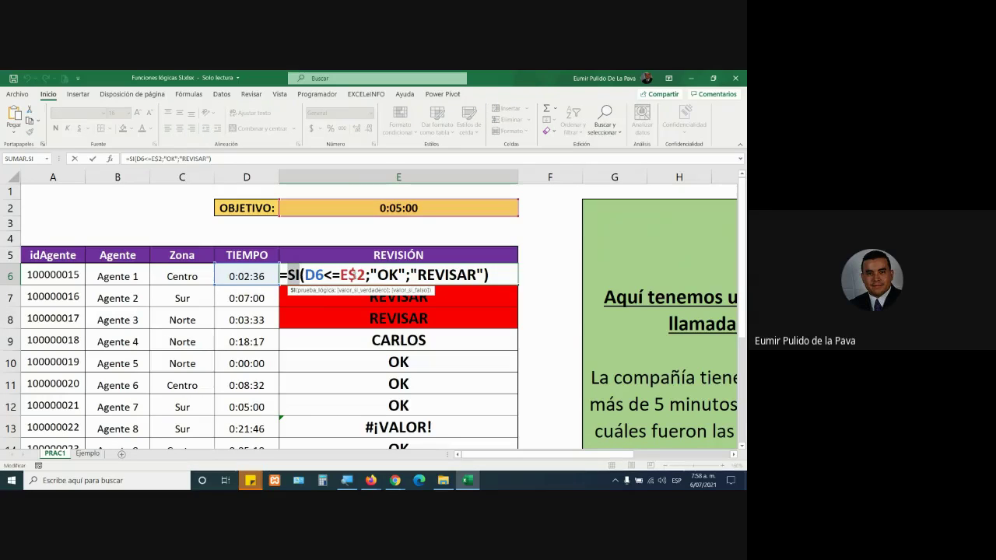
click(355, 275)
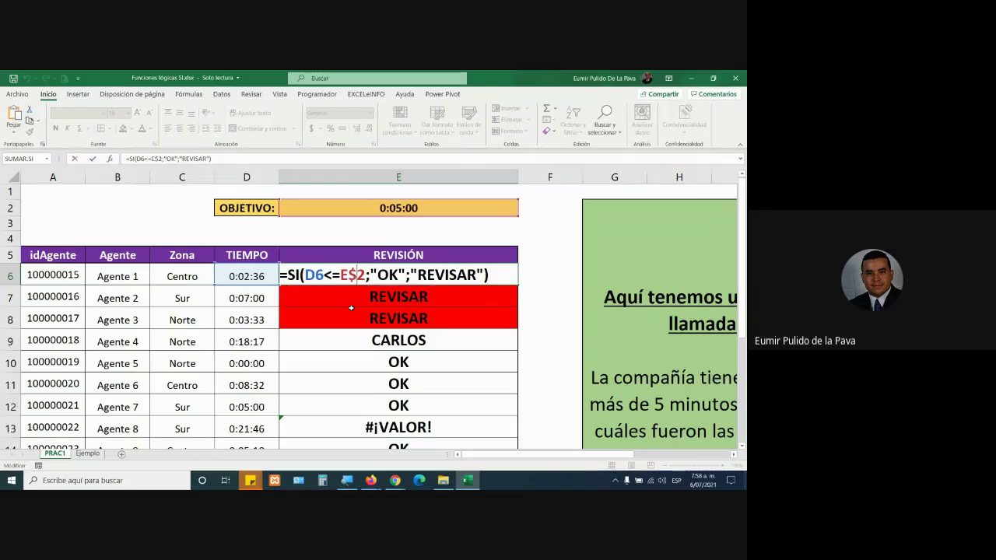
key(Return)
click(426, 276)
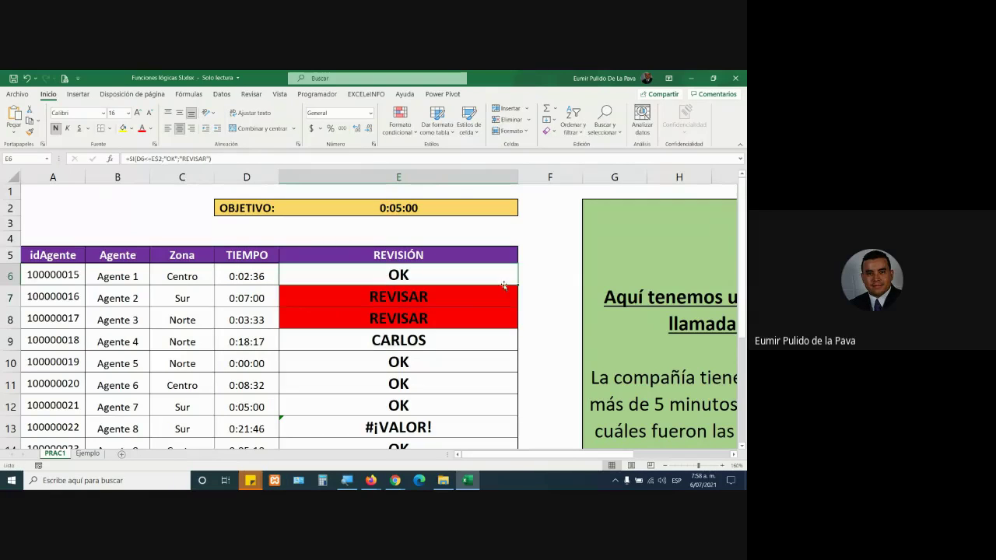
mouse_move(517, 284)
mouse_down()
mouse_move(501, 488)
mouse_move(498, 420)
mouse_up()
scroll(494, 359, up, 2)
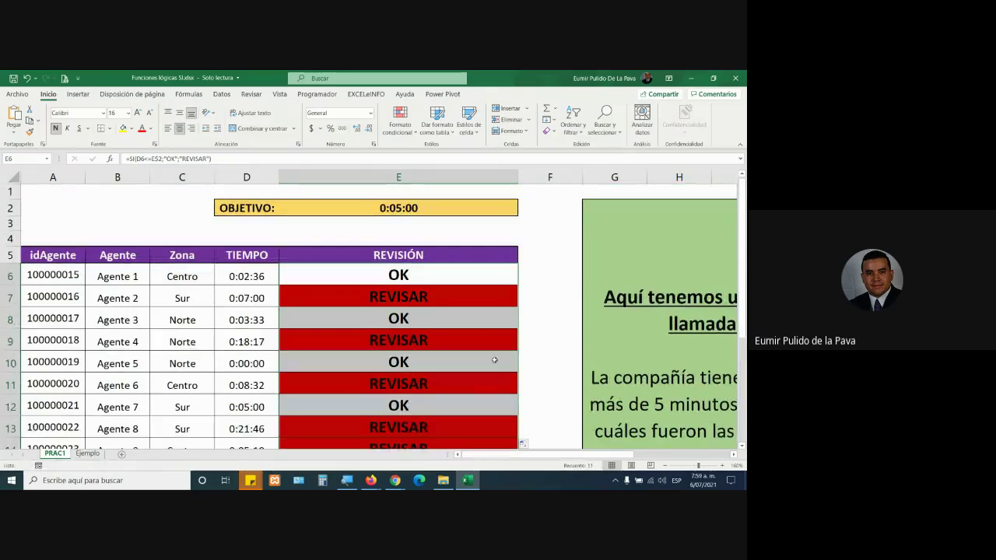
mouse_move(396, 480)
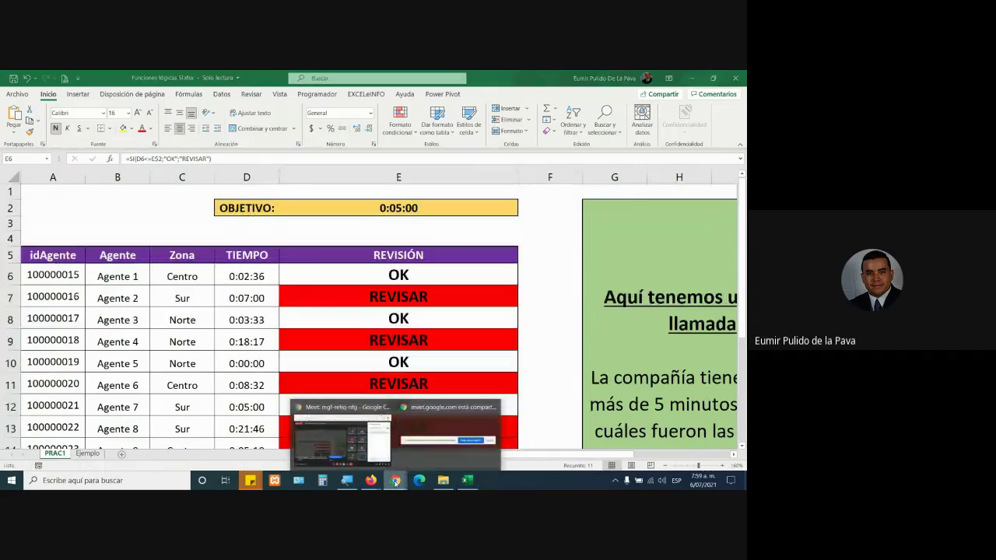
- Check the Meet participant list and in-call chat, then glance back at Excel
click(339, 424)
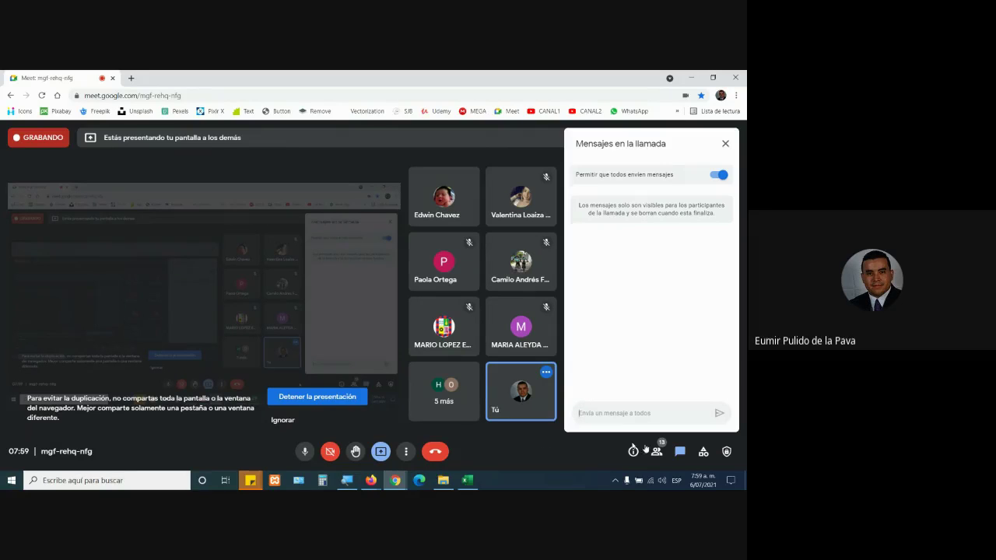
click(656, 453)
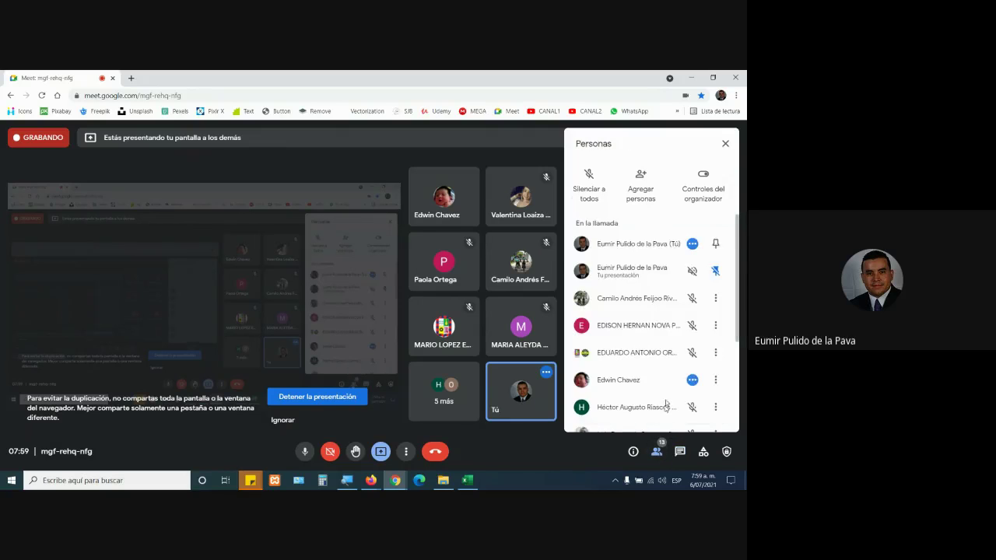
scroll(669, 350, down, 3)
scroll(683, 393, up, 3)
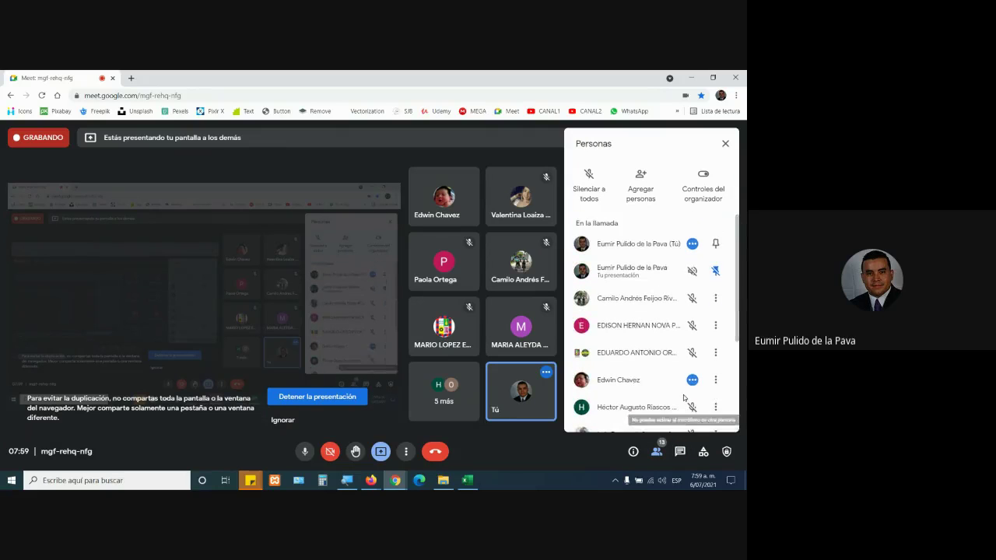
click(680, 451)
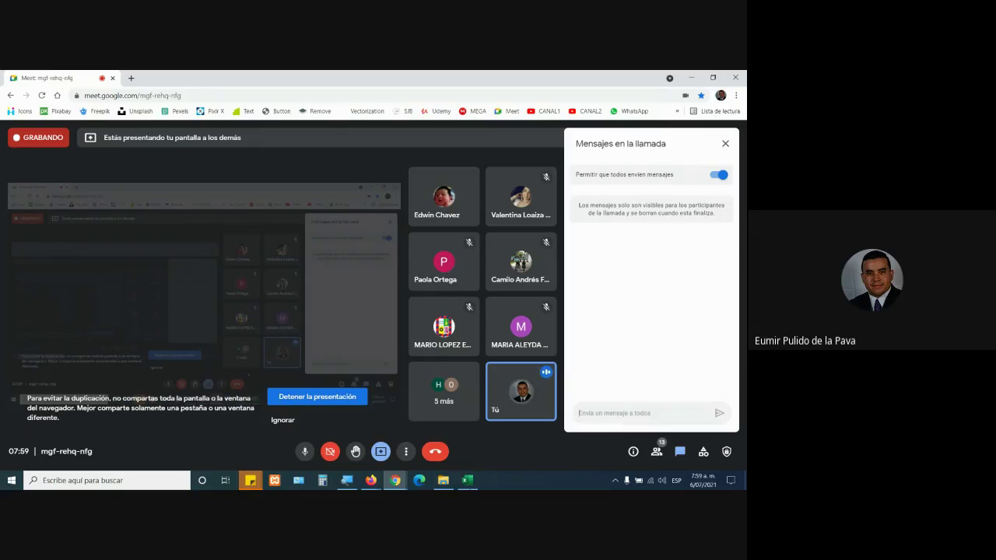
click(470, 481)
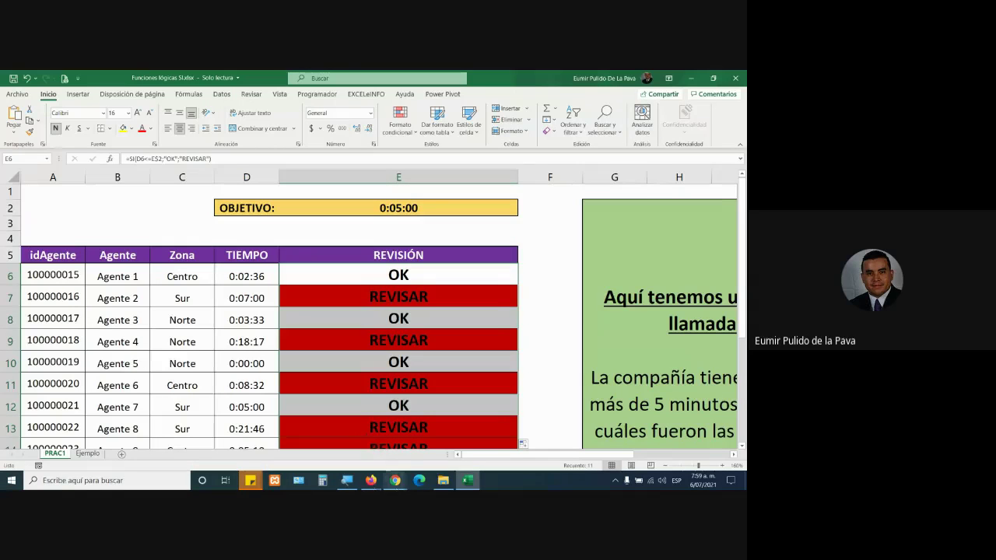
- Choose Detener la grabación from Meet's More options to stop recording
mouse_move(395, 479)
click(378, 457)
click(406, 451)
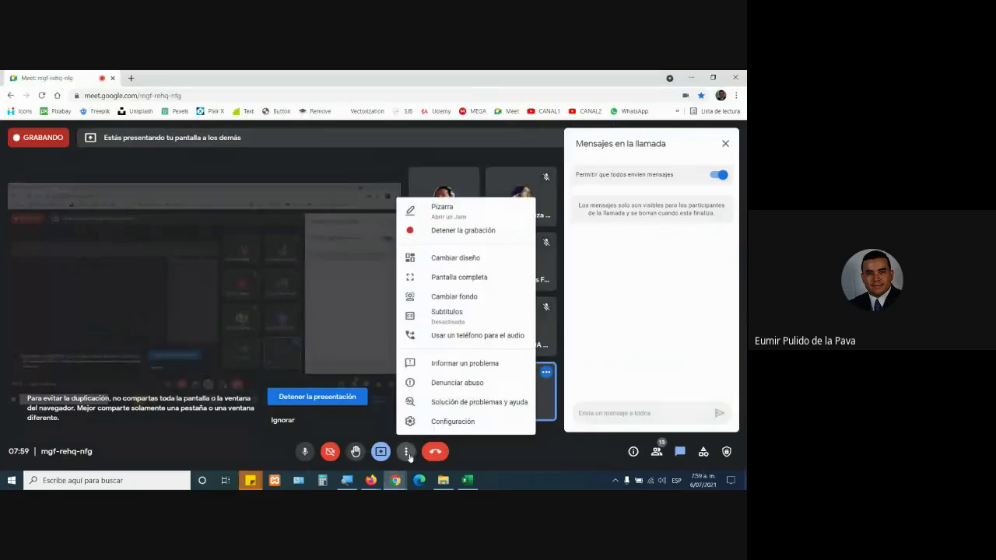
click(472, 229)
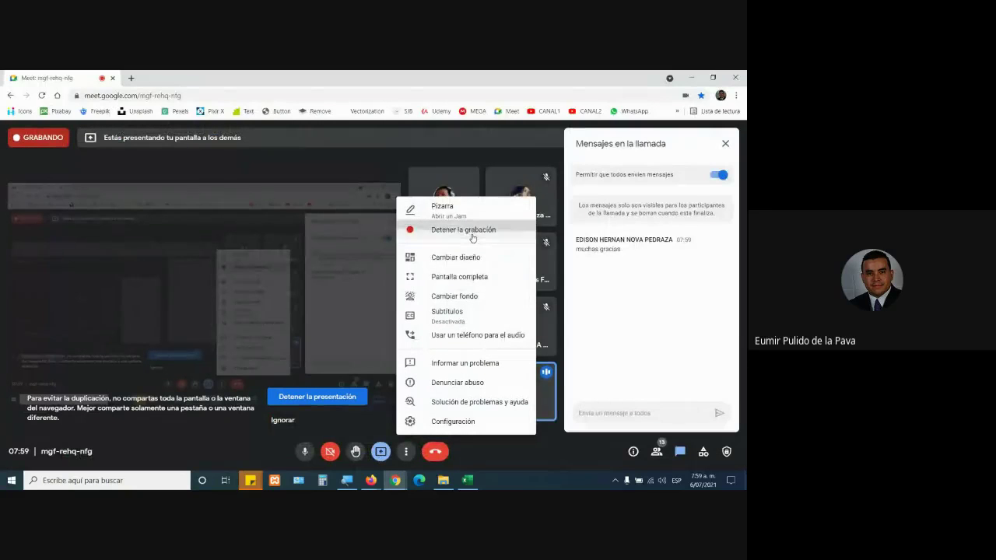